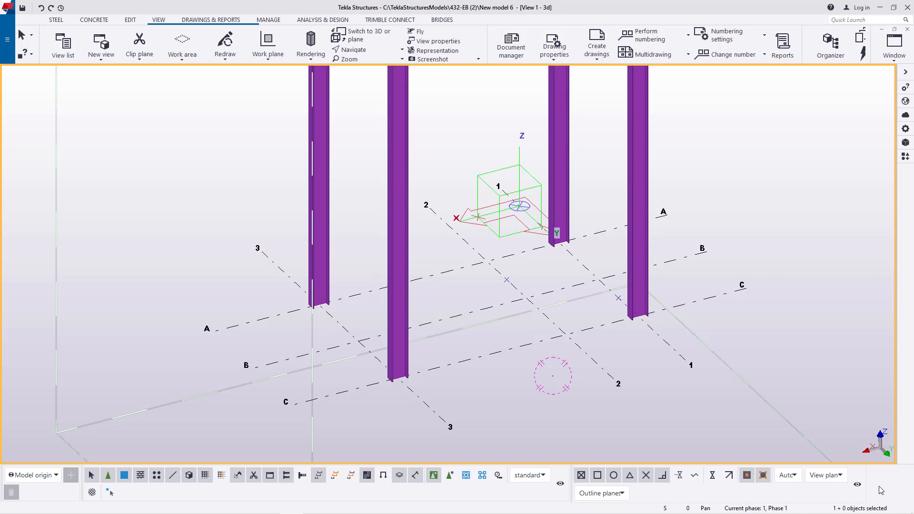
# - Open the rectangular grid's properties and review its X and Z coordinates
pyautogui.scroll(3, 548, 288)
pyautogui.scroll(-2, 501, 260)
pyautogui.rightClick(506, 248)
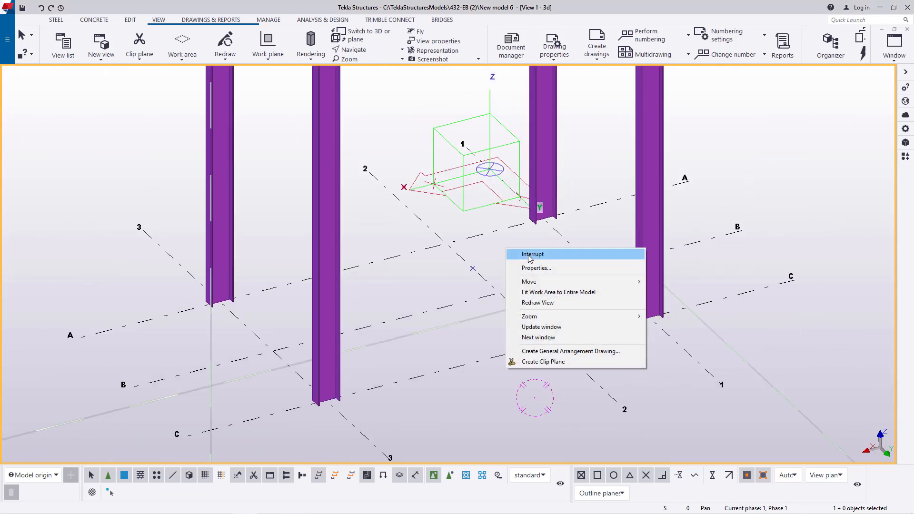
pyautogui.click(528, 255)
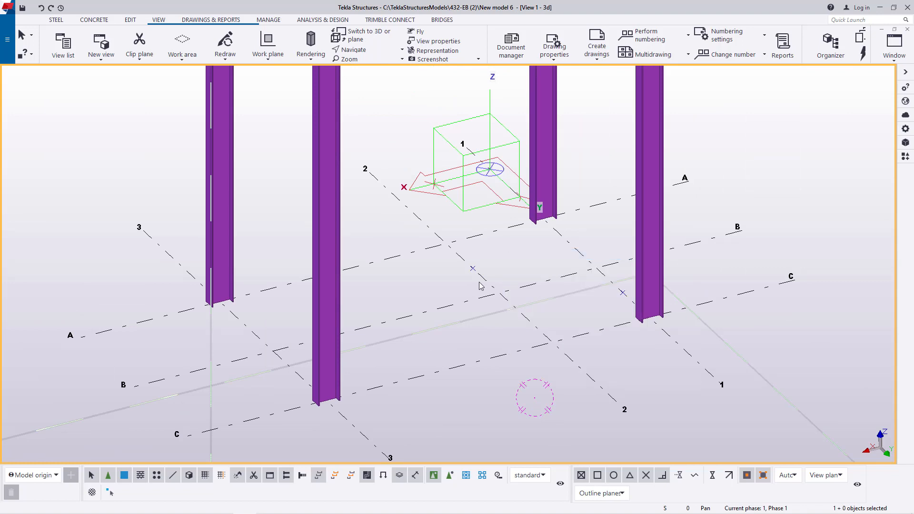
pyautogui.doubleClick(406, 258)
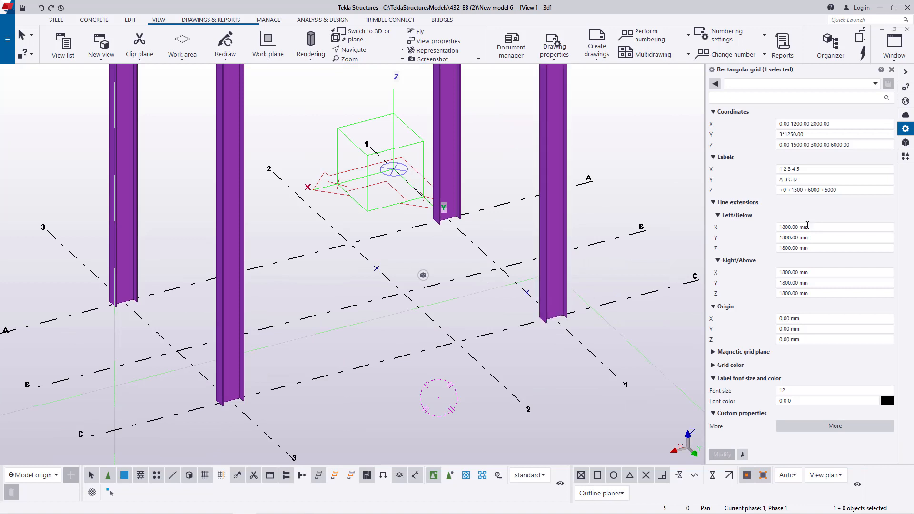
pyautogui.moveTo(837, 124); pyautogui.dragTo(770, 126)
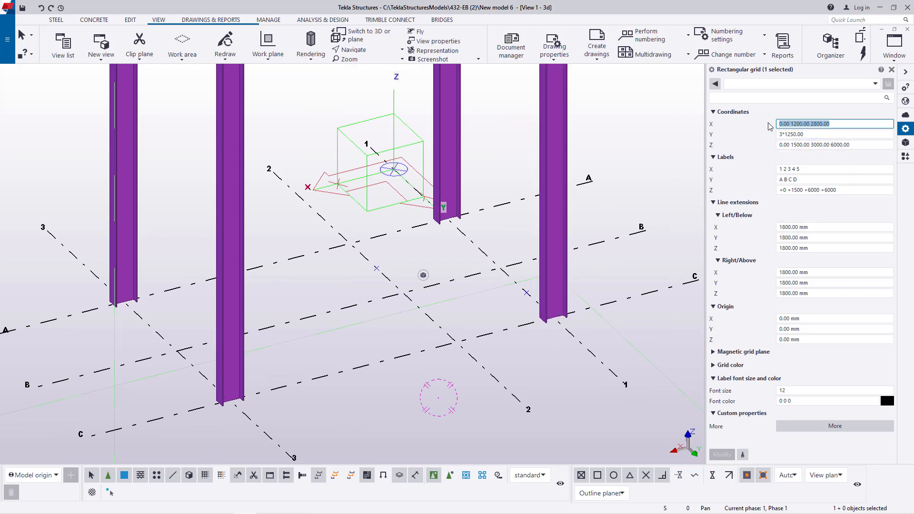
pyautogui.click(847, 145)
pyautogui.moveTo(854, 145); pyautogui.dragTo(776, 145)
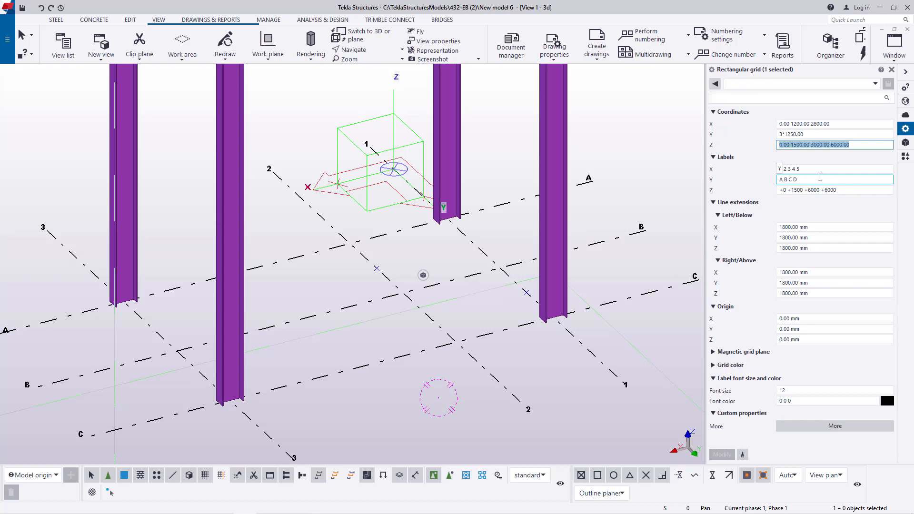
# - Review the grid's X, Y and Z labels against its coordinates and close the properties
pyautogui.click(803, 170)
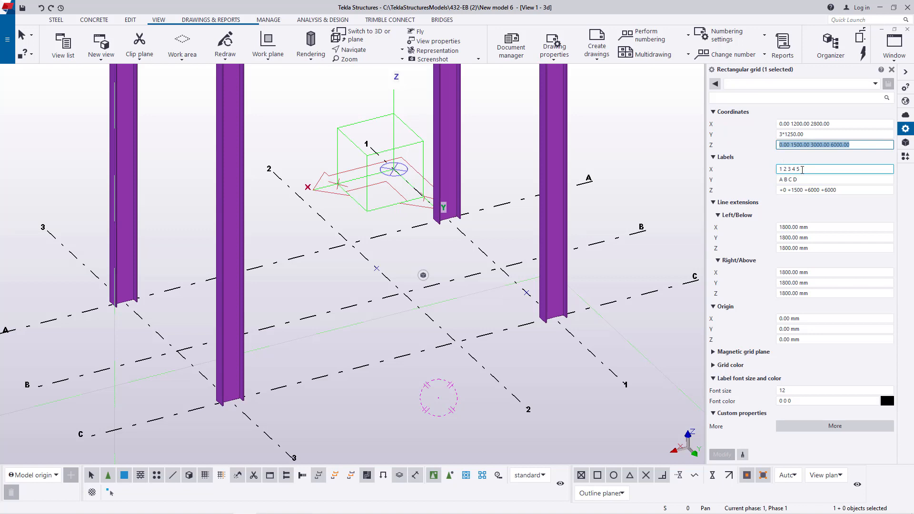
pyautogui.press('Tab')
pyautogui.press('Tab')
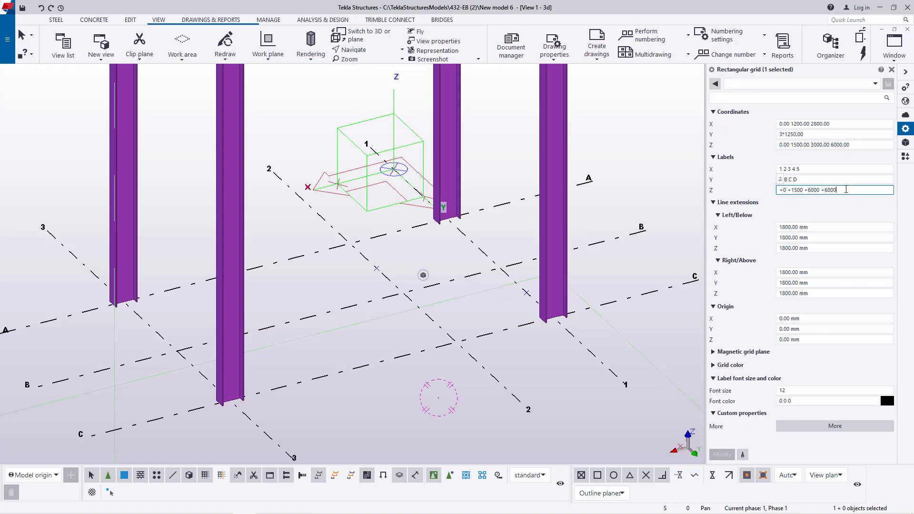
pyautogui.moveTo(845, 190); pyautogui.dragTo(772, 191)
pyautogui.click(848, 191)
pyautogui.moveTo(845, 190); pyautogui.dragTo(805, 190)
pyautogui.click(773, 216)
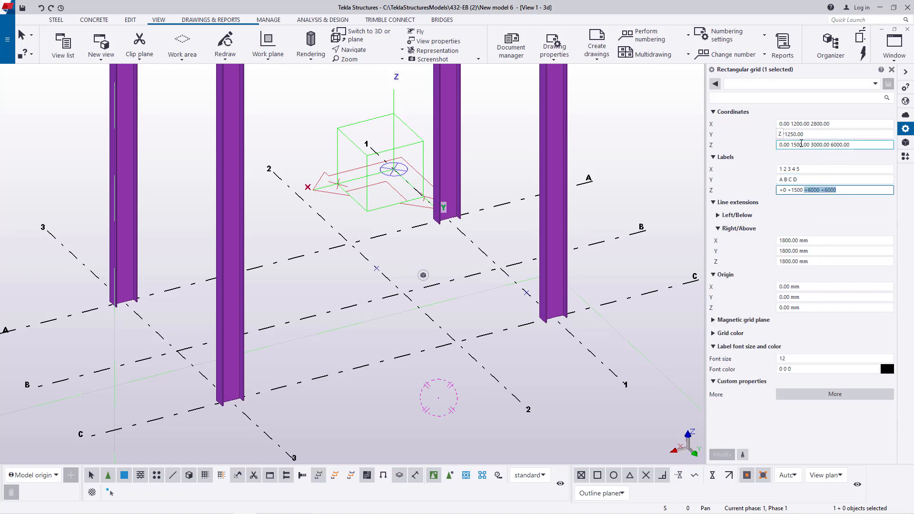
pyautogui.click(782, 135)
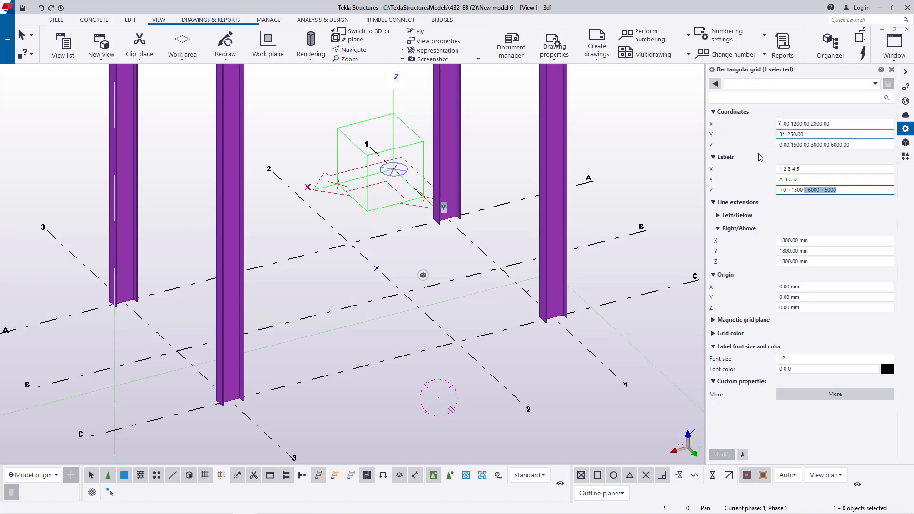
pyautogui.click(891, 70)
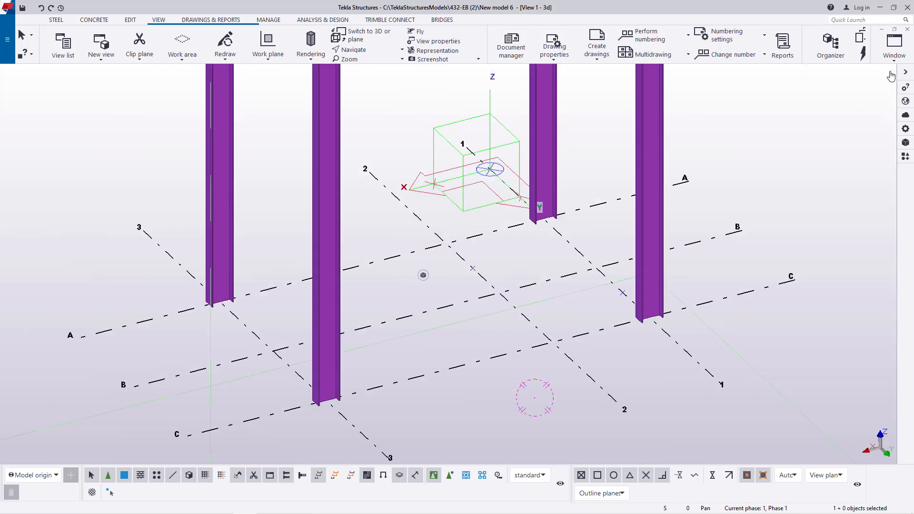
# - Examine the columns on grid lines 1 and 3 from their tops down to their bases
pyautogui.scroll(-5, 488, 324)
pyautogui.scroll(6, 446, 298)
pyautogui.click(471, 276)
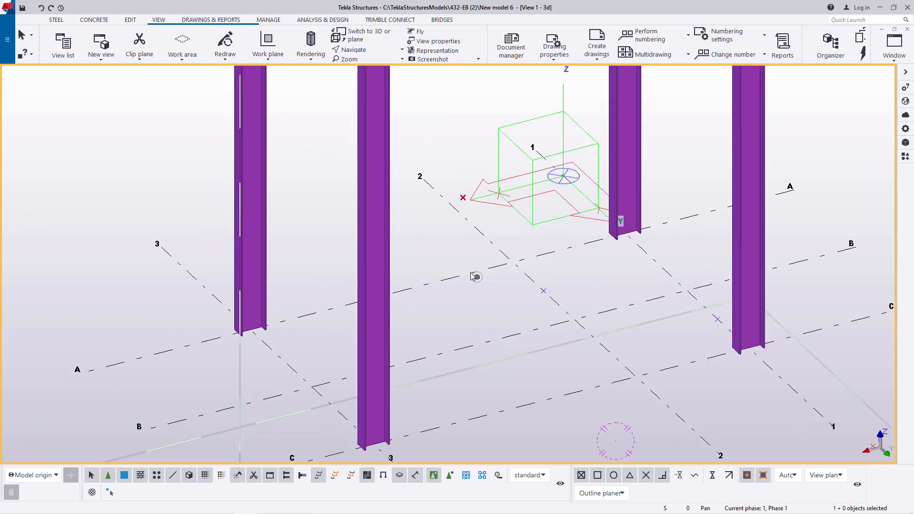
pyautogui.scroll(-2, 511, 313)
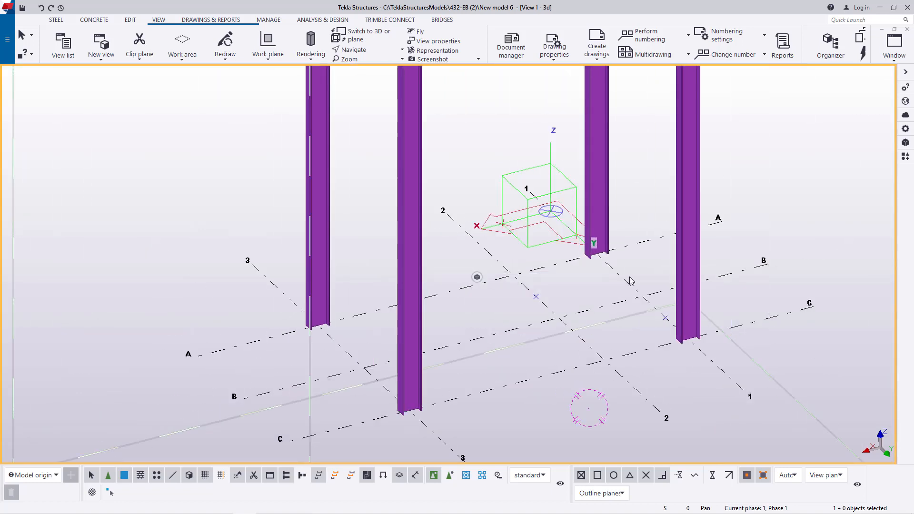
pyautogui.scroll(-4, 519, 364)
pyautogui.scroll(-2, 519, 361)
pyautogui.scroll(10, 538, 262)
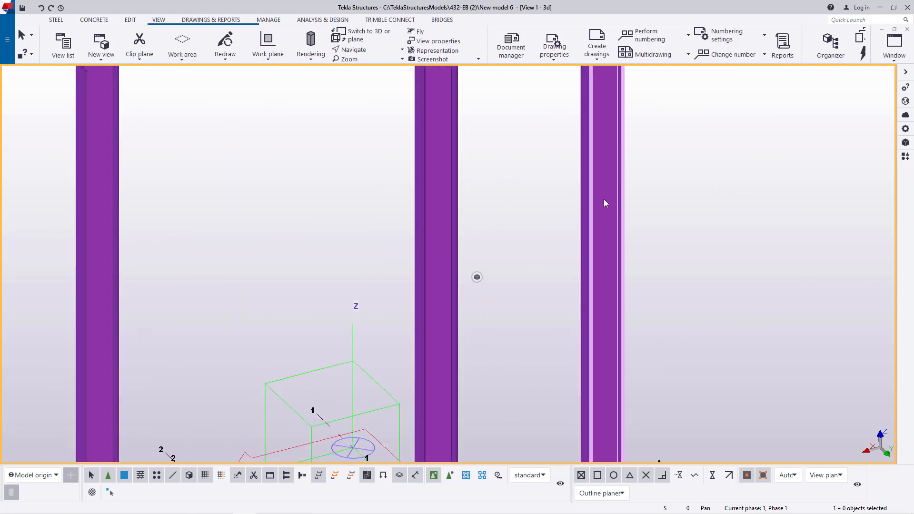
pyautogui.scroll(-9, 602, 201)
pyautogui.scroll(2, 423, 340)
pyautogui.scroll(5, 501, 336)
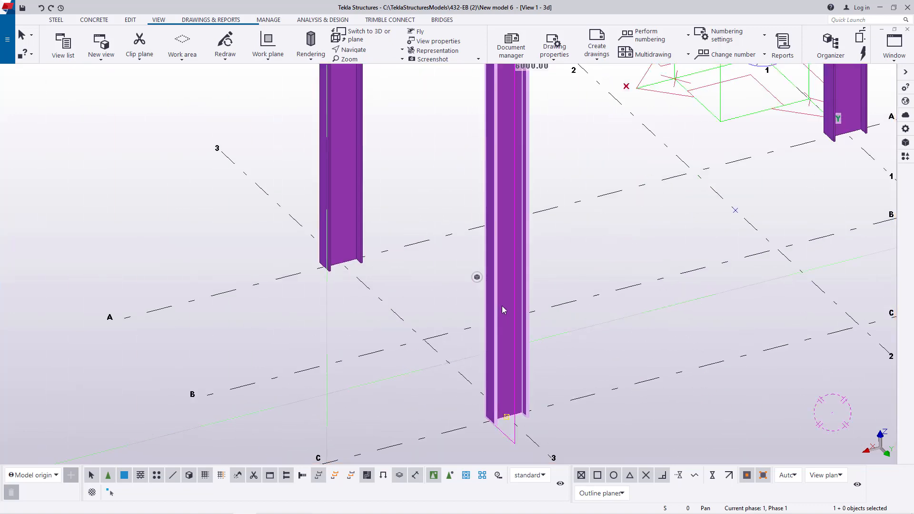
pyautogui.scroll(-5, 502, 306)
pyautogui.scroll(2, 497, 267)
pyautogui.scroll(4, 486, 273)
pyautogui.scroll(-3, 473, 278)
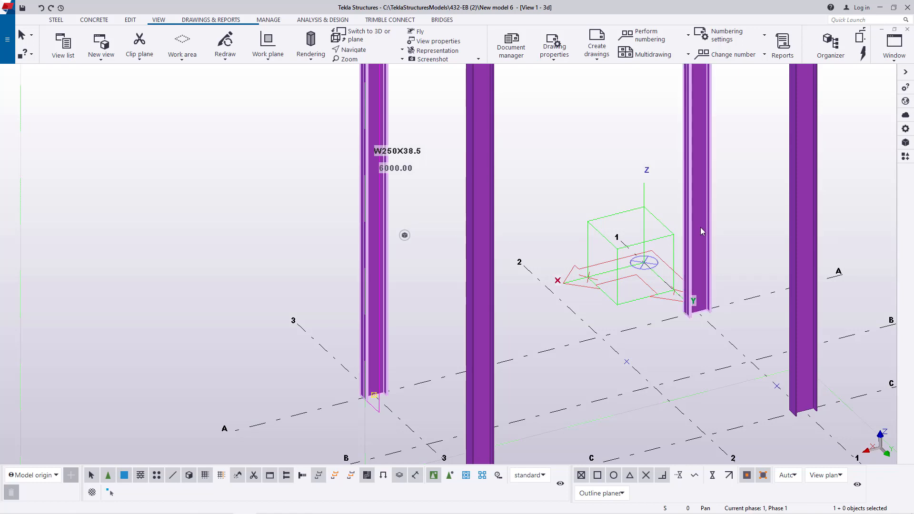
pyautogui.scroll(-2, 701, 227)
pyautogui.scroll(4, 645, 174)
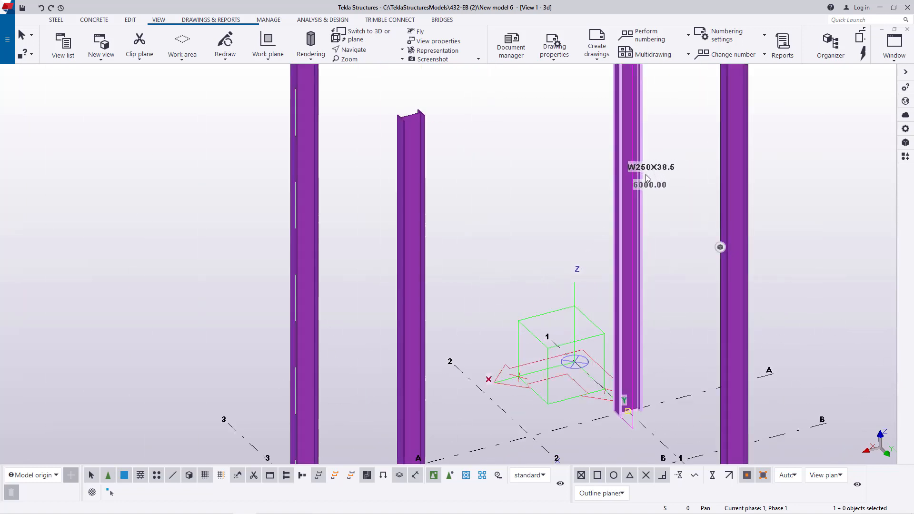
pyautogui.scroll(-3, 522, 263)
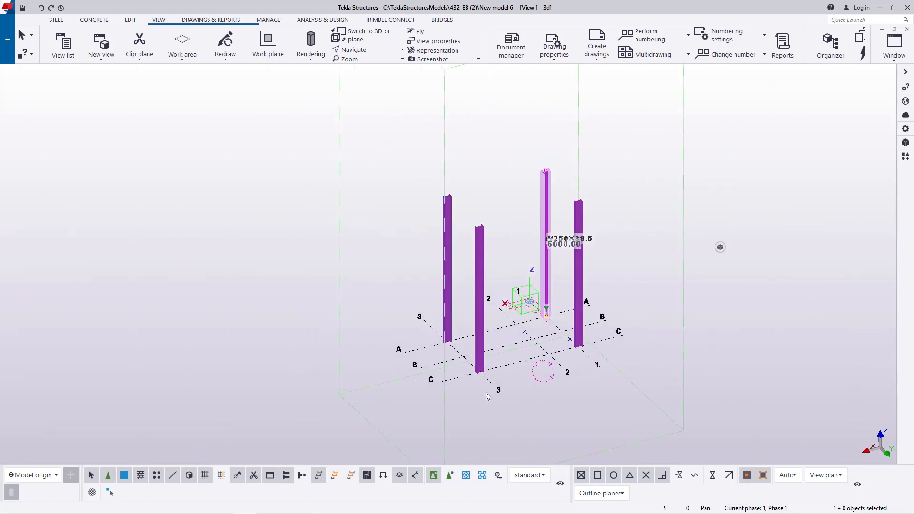
pyautogui.scroll(2, 476, 355)
pyautogui.scroll(2, 476, 354)
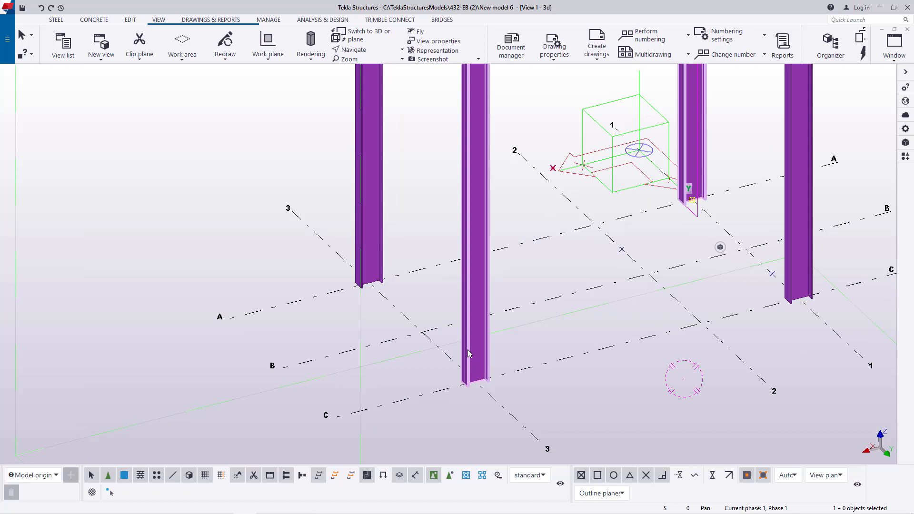
pyautogui.scroll(-1, 469, 357)
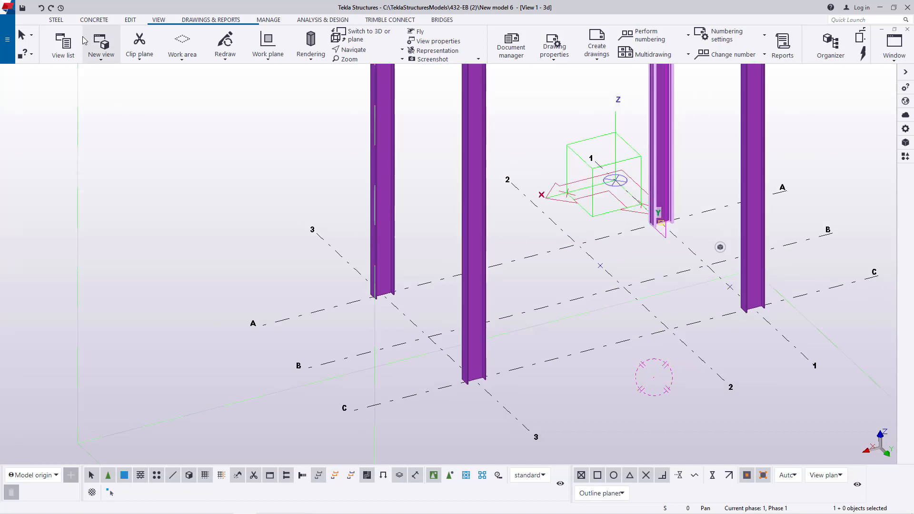
# - Create a steel beam along grid line 3 between the column bases, from grid C to grid A
pyautogui.click(57, 20)
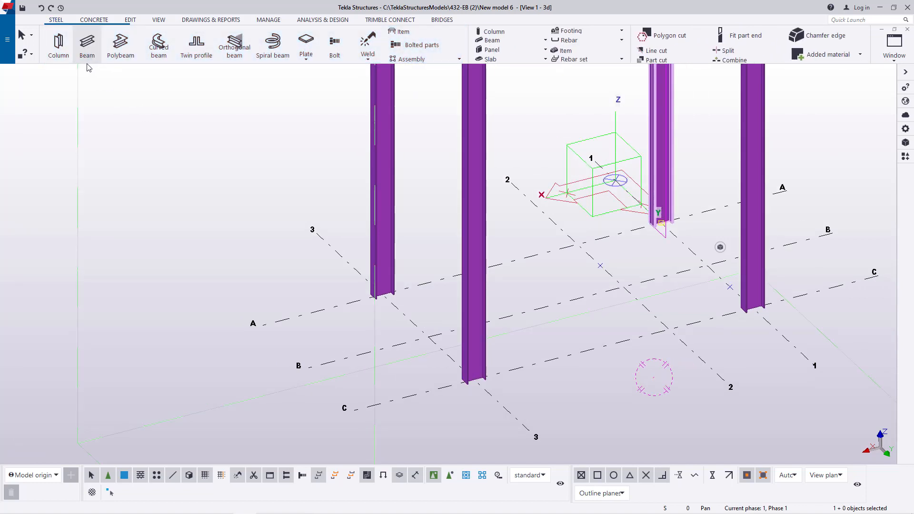
pyautogui.click(87, 45)
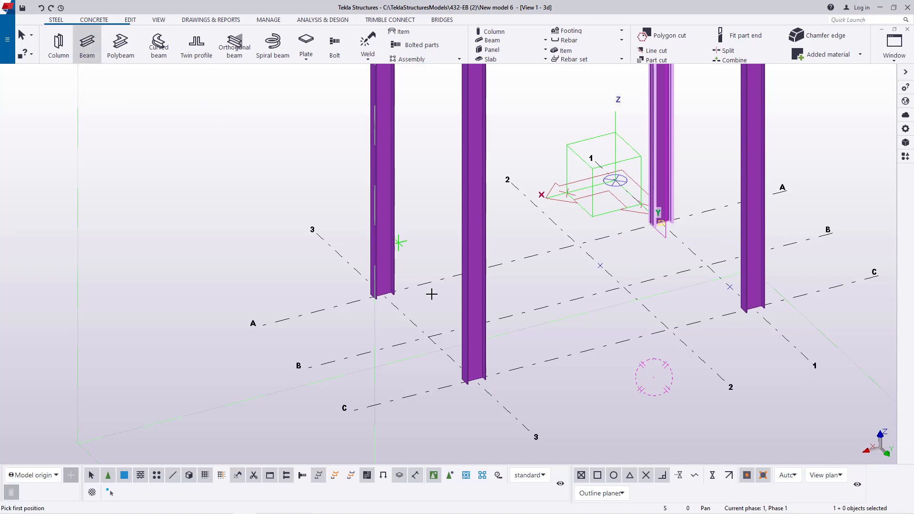
pyautogui.scroll(5, 452, 377)
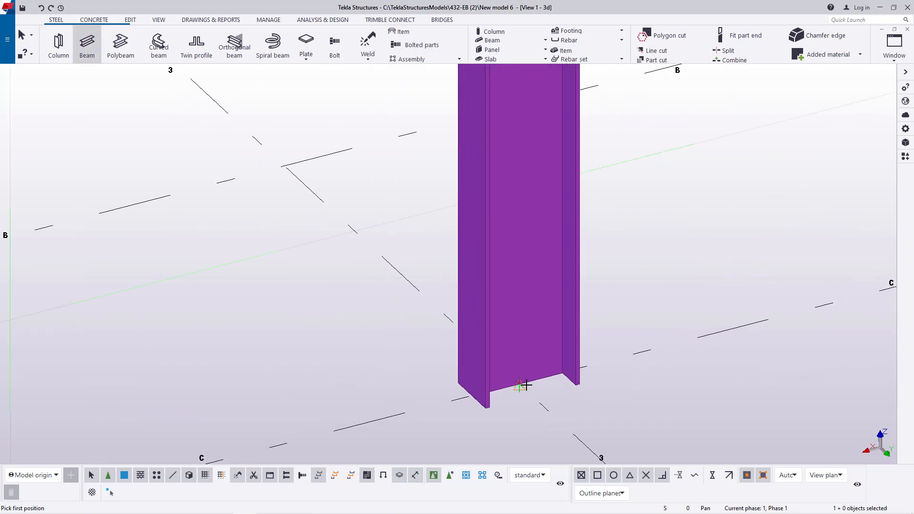
pyautogui.click(525, 386)
pyautogui.scroll(-2, 541, 383)
pyautogui.scroll(3, 306, 180)
pyautogui.click(304, 201)
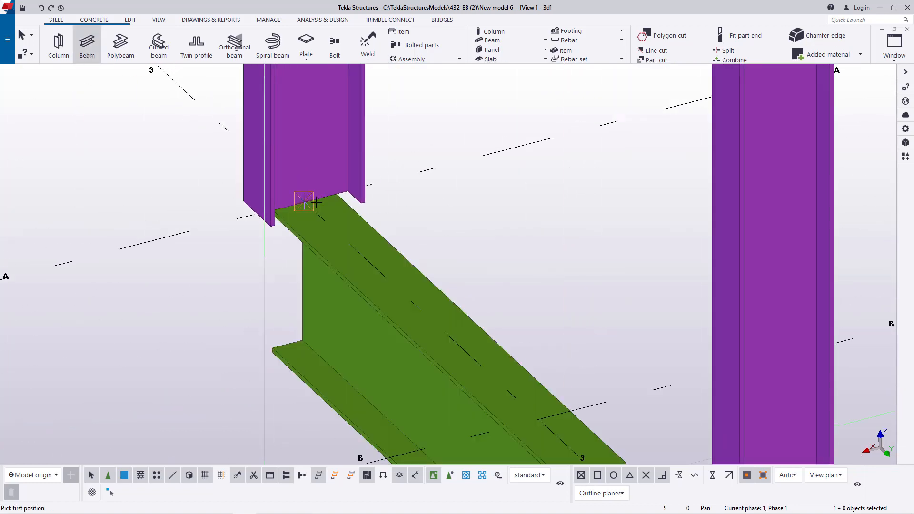
pyautogui.rightClick(445, 116)
pyautogui.click(462, 123)
pyautogui.scroll(-2, 369, 195)
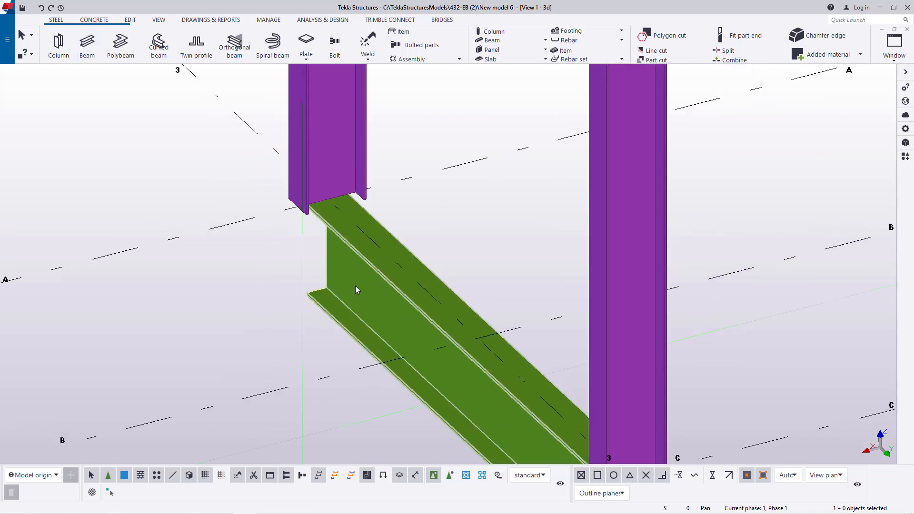
# - Change the profile of the beam on grid line 3 to W200X22.5 and apply the modification
pyautogui.doubleClick(355, 286)
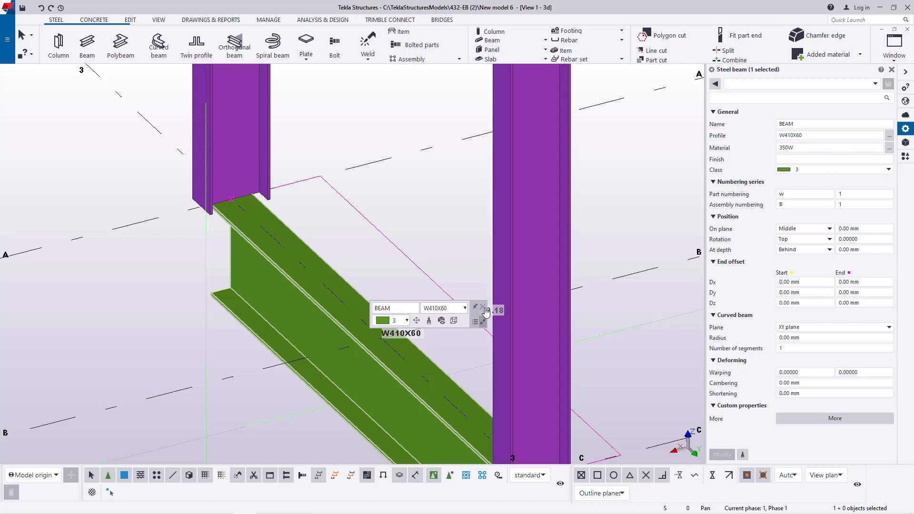
pyautogui.click(483, 308)
pyautogui.click(889, 136)
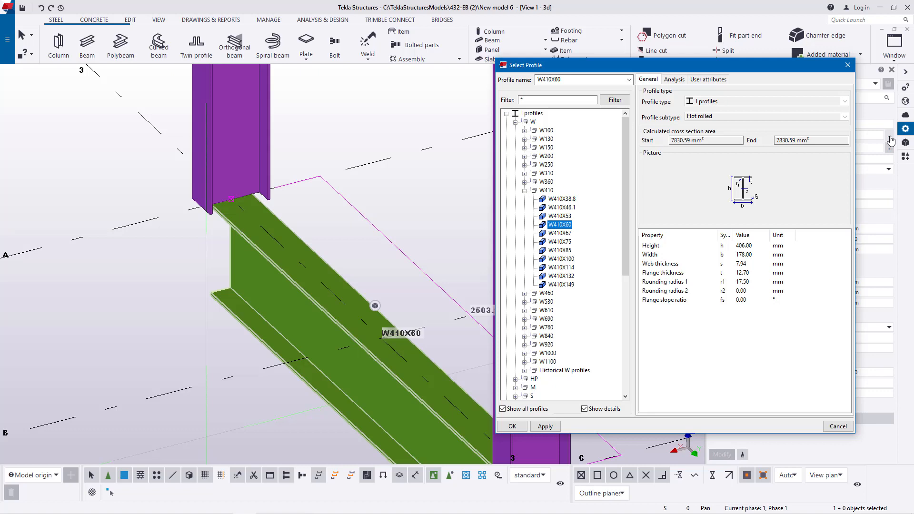
pyautogui.click(525, 190)
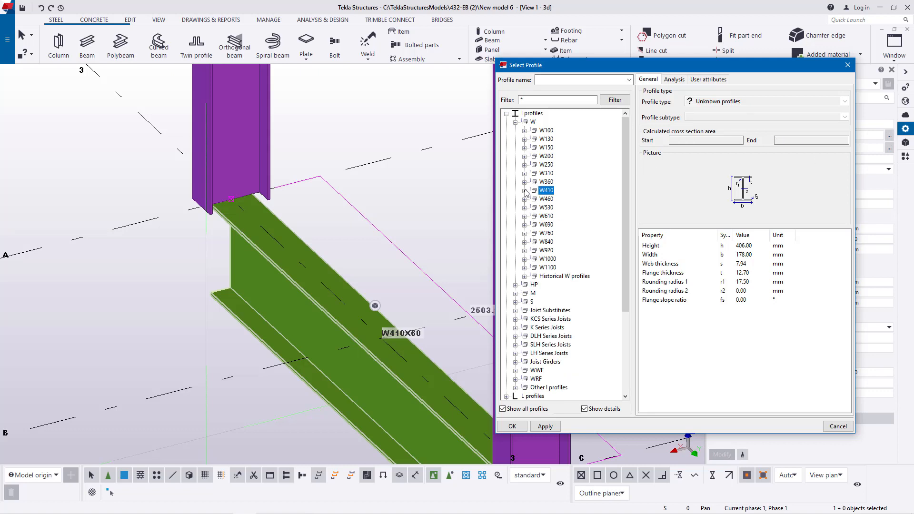
pyautogui.click(524, 156)
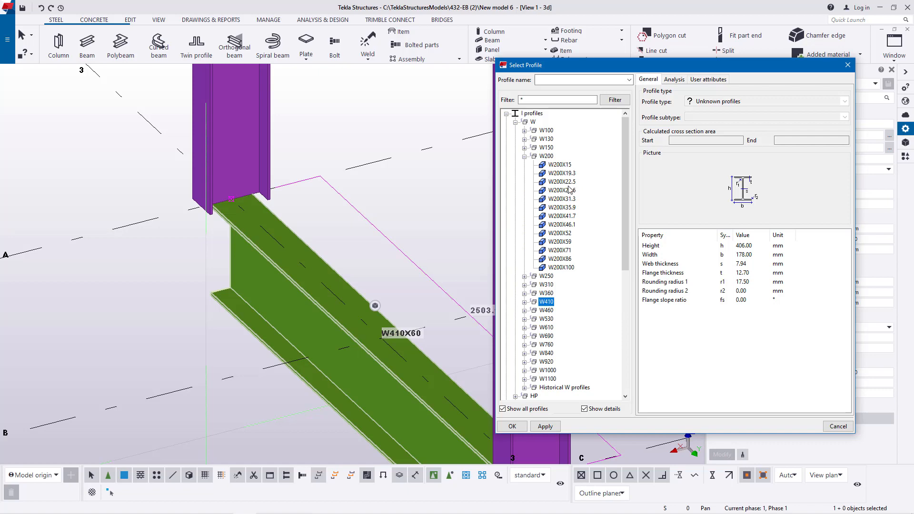
pyautogui.click(567, 183)
pyautogui.click(546, 428)
pyautogui.click(513, 427)
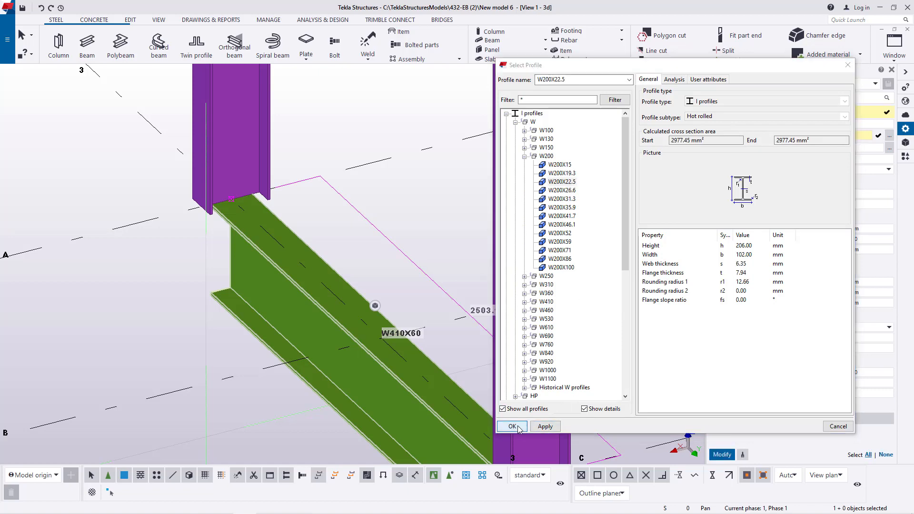
pyautogui.click(723, 455)
pyautogui.scroll(-5, 520, 294)
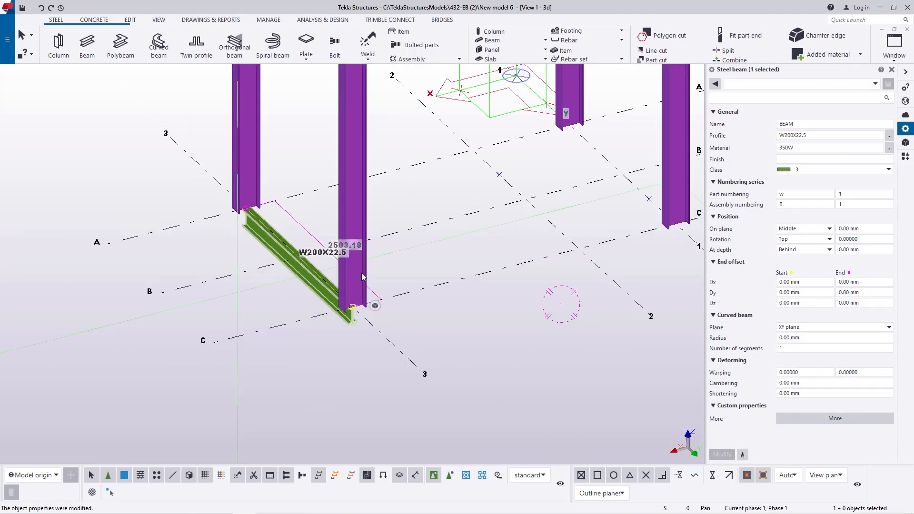
pyautogui.scroll(5, 388, 306)
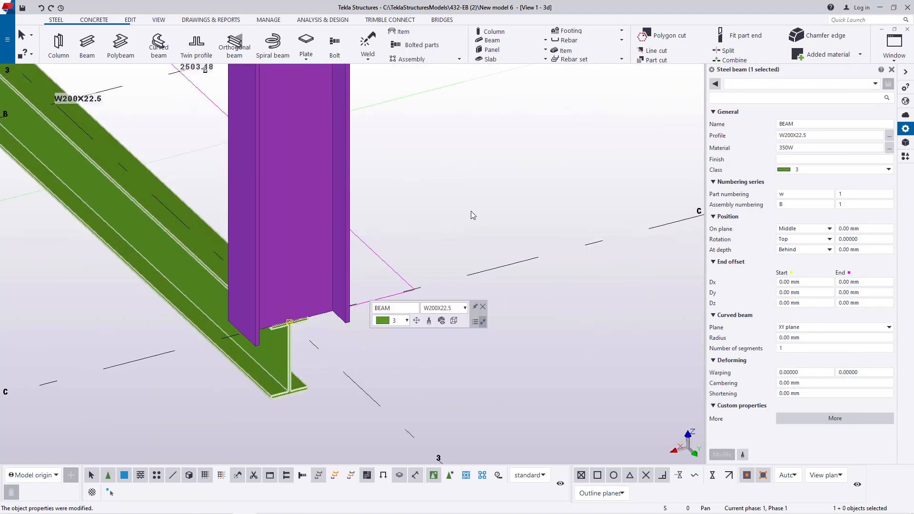
pyautogui.click(483, 310)
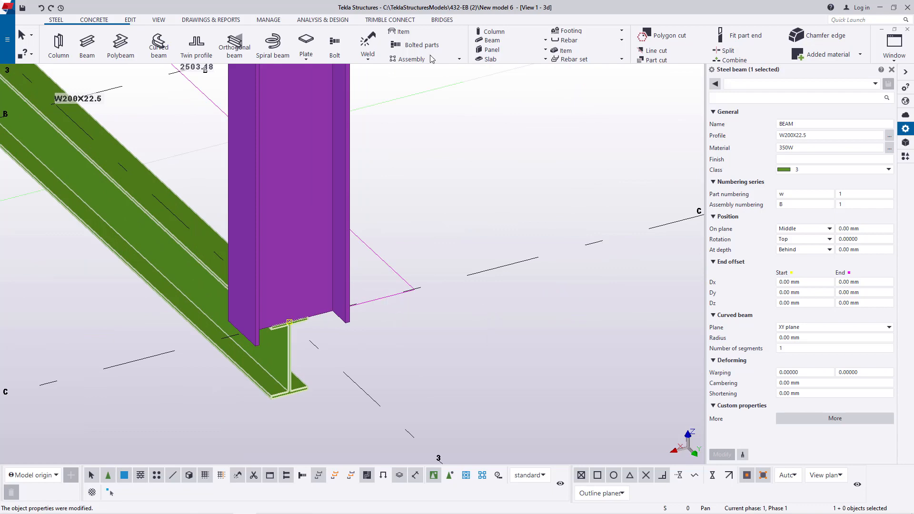
# - Start a new steel beam at the base of the column at grid 3/C, picking the point on its flange facing grid line 1
pyautogui.click(87, 43)
pyautogui.scroll(-5, 439, 302)
pyautogui.scroll(5, 388, 295)
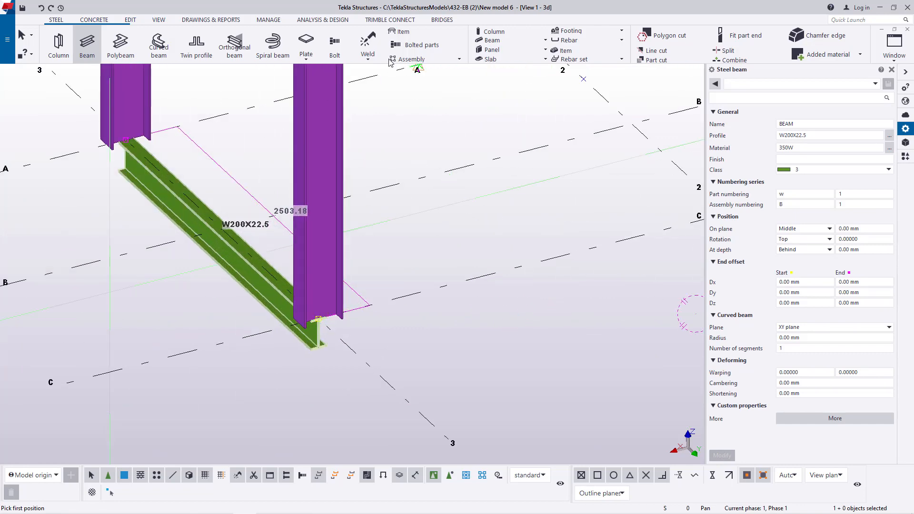
pyautogui.click(159, 20)
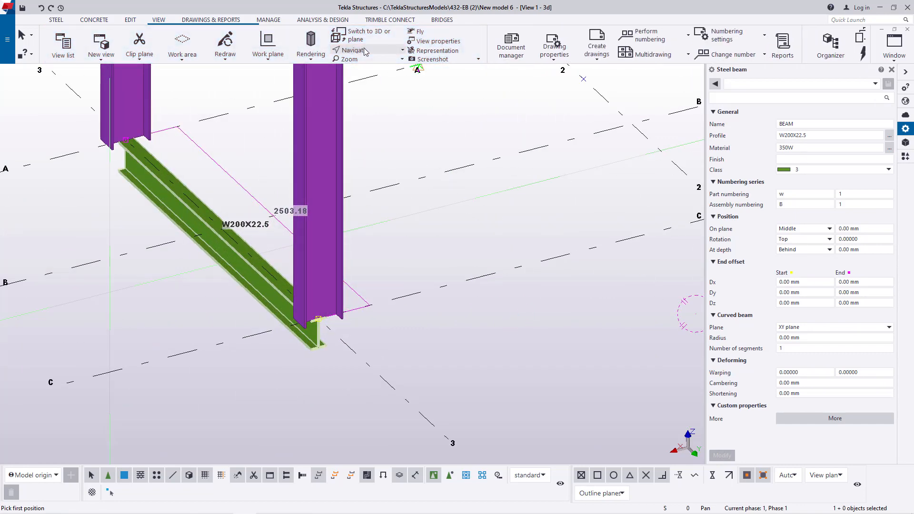
pyautogui.press('v')
pyautogui.click(340, 295)
pyautogui.keyDown('ctrl'); pyautogui.moveTo(343, 304); pyautogui.dragTo(228, 298, button='middle'); pyautogui.keyUp('ctrl')
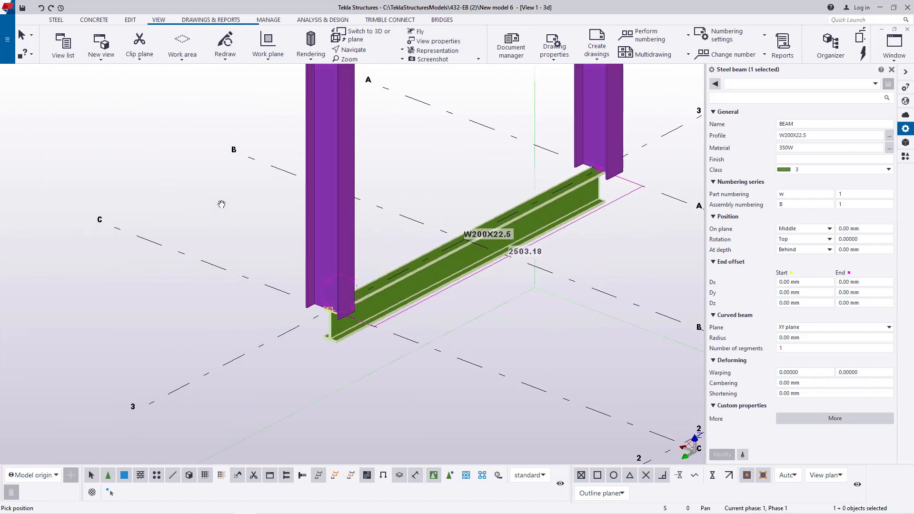
pyautogui.scroll(6, 355, 300)
pyautogui.scroll(8, 348, 281)
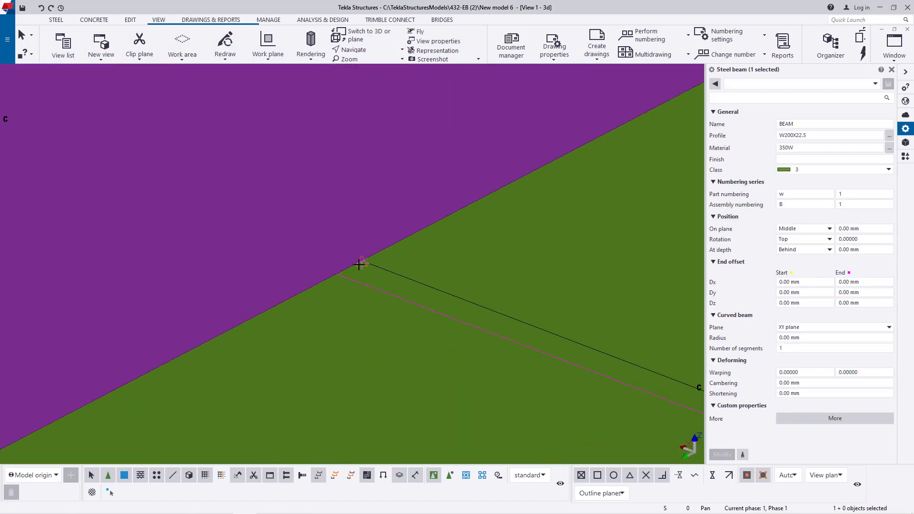
pyautogui.click(361, 265)
# - End the beam along grid line C at the base of the column at grid 1/C, on its flange facing grid line 3
pyautogui.scroll(-6, 361, 265)
pyautogui.scroll(-8, 287, 284)
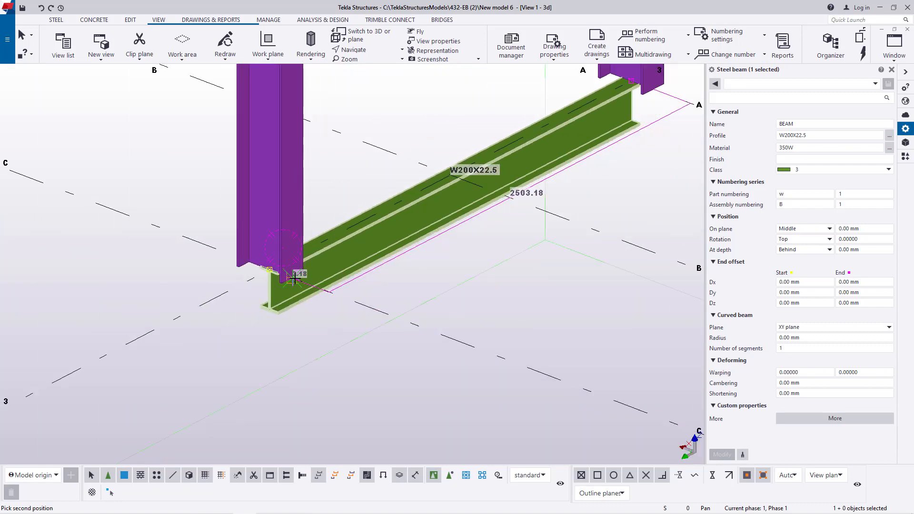
pyautogui.scroll(8, 504, 360)
pyautogui.scroll(5, 495, 357)
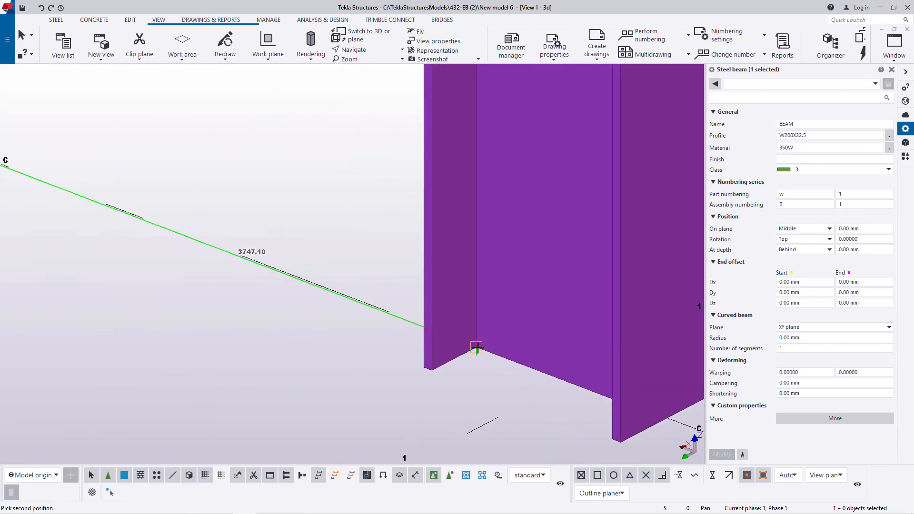
pyautogui.click(383, 51)
pyautogui.click(374, 82)
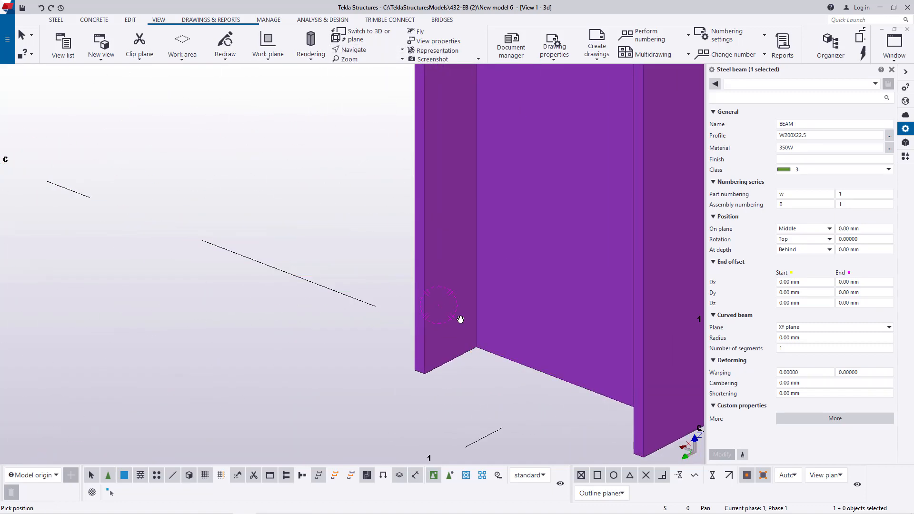
pyautogui.keyDown('ctrl'); pyautogui.moveTo(461, 320); pyautogui.dragTo(326, 271, button='middle'); pyautogui.keyUp('ctrl')
pyautogui.rightClick(272, 247)
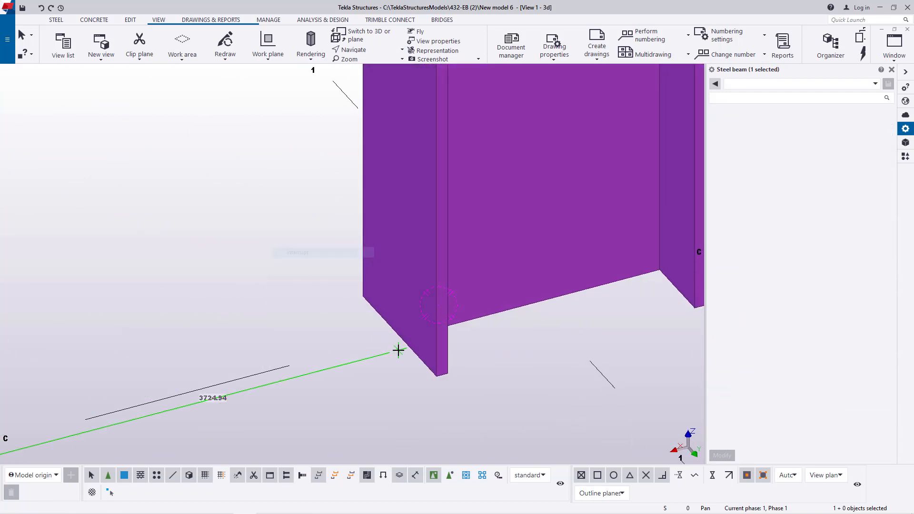
pyautogui.click(399, 333)
pyautogui.rightClick(289, 212)
pyautogui.click(316, 219)
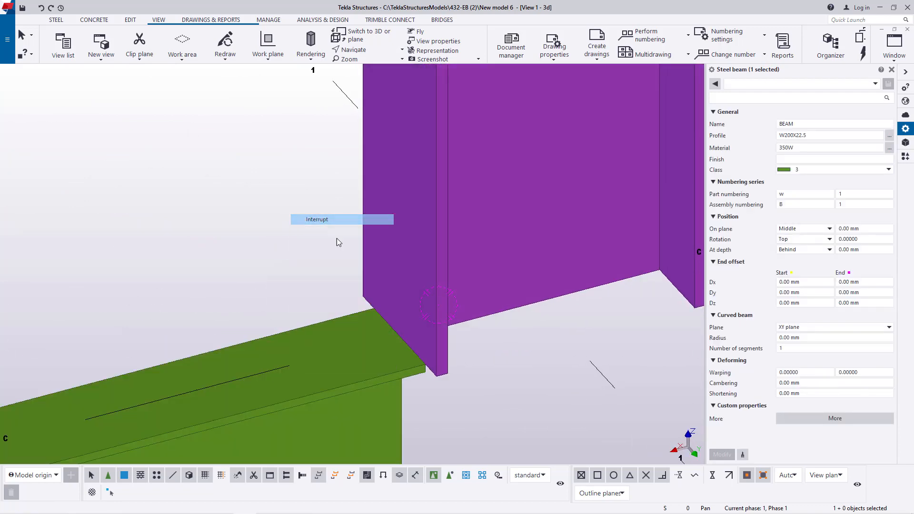
# - Copy the beam on grid line 3 over to grid line 1, between the other pair of column bases
pyautogui.scroll(-8, 416, 332)
pyautogui.scroll(4, 429, 335)
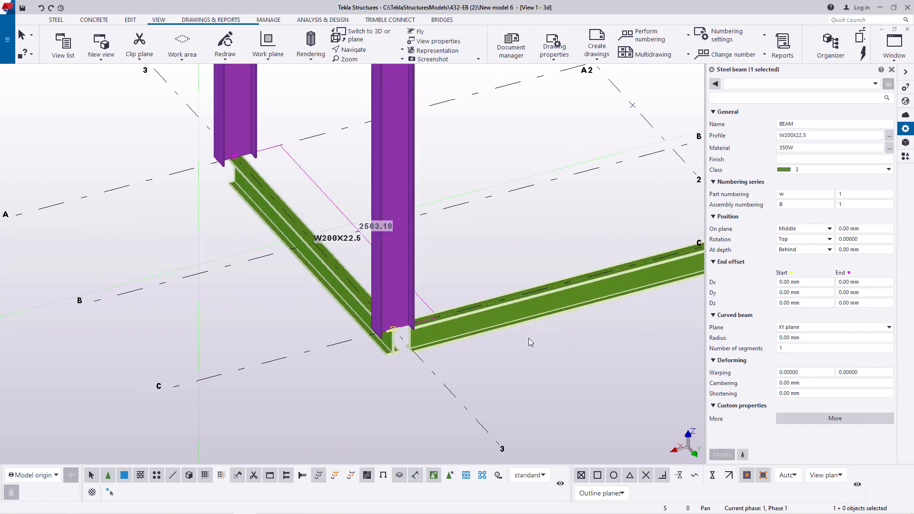
pyautogui.click(544, 311)
pyautogui.scroll(-4, 210, 241)
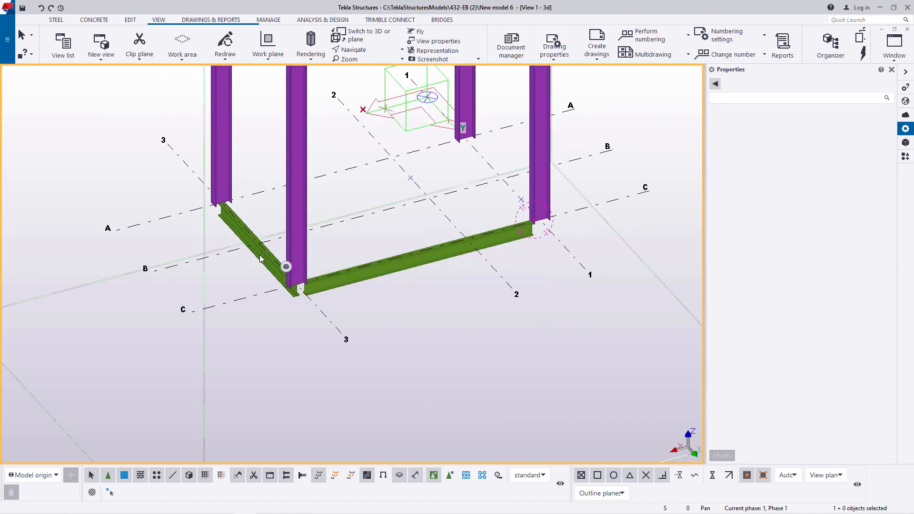
pyautogui.click(260, 267)
pyautogui.rightClick(358, 191)
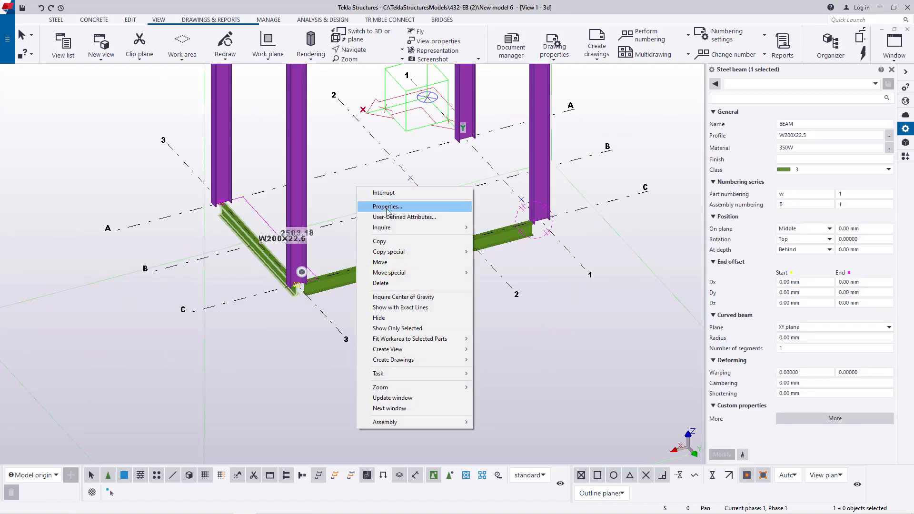
pyautogui.click(388, 242)
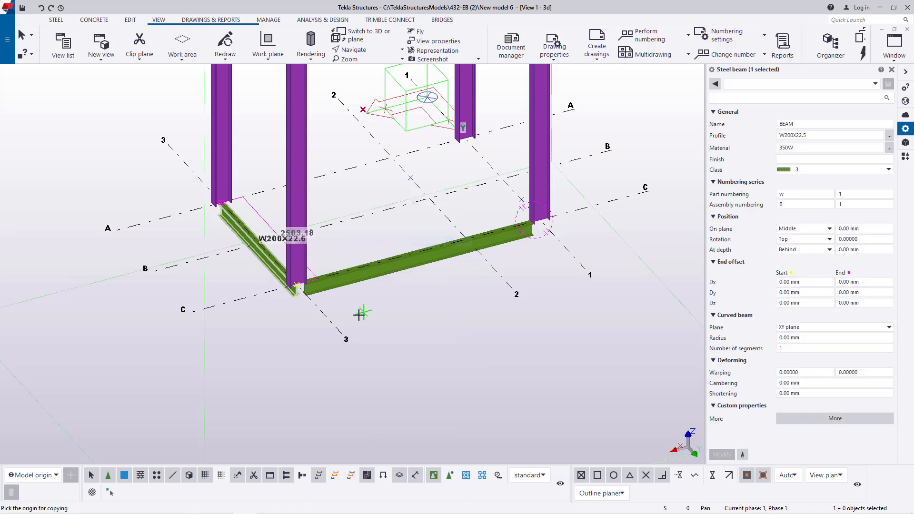
pyautogui.click(324, 314)
pyautogui.click(558, 248)
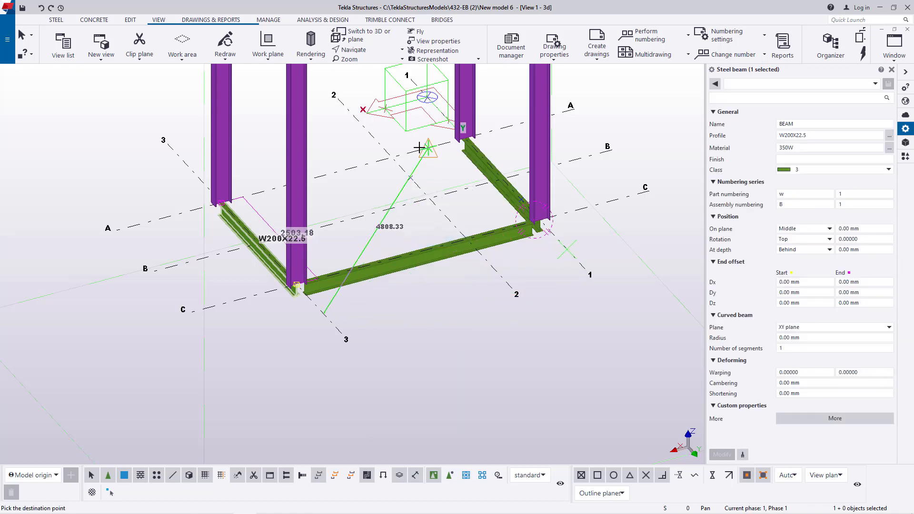
pyautogui.rightClick(394, 144)
pyautogui.click(415, 151)
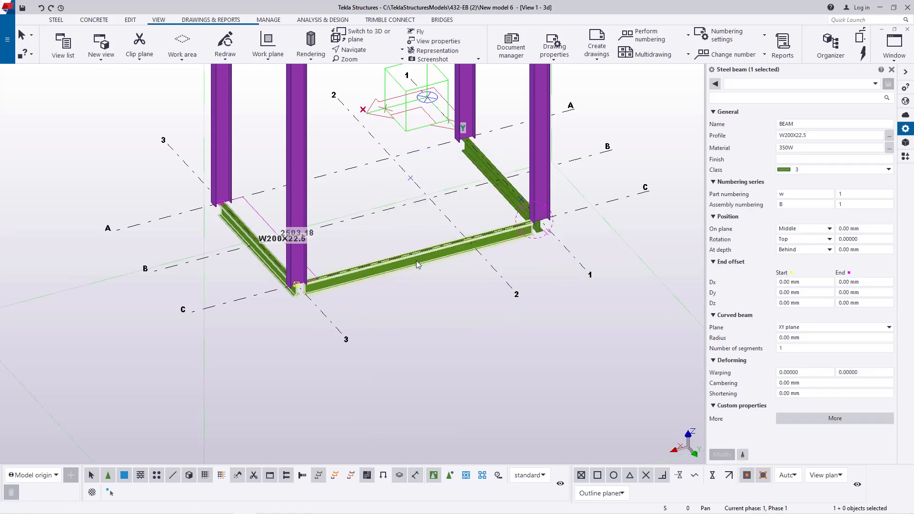
# - Copy the long beam on grid line C over to grid line A
pyautogui.rightClick(435, 289)
pyautogui.click(452, 106)
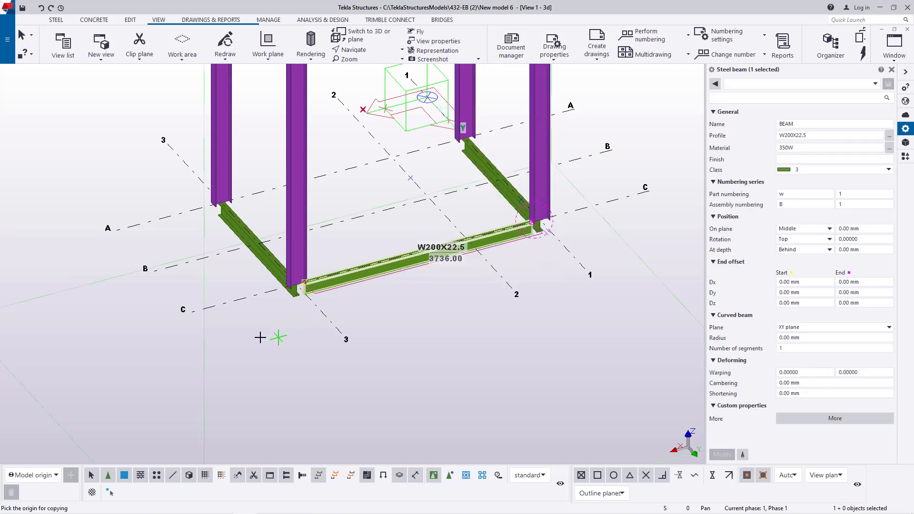
pyautogui.click(242, 299)
pyautogui.click(166, 215)
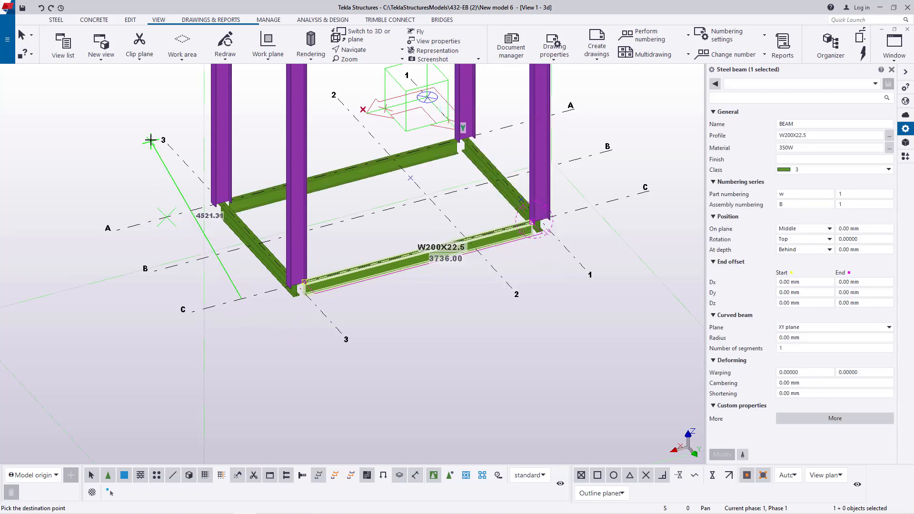
pyautogui.rightClick(147, 141)
pyautogui.click(167, 148)
# - Select all four W200X22.5 beams around the column bases together
pyautogui.scroll(1, 409, 213)
pyautogui.click(371, 164)
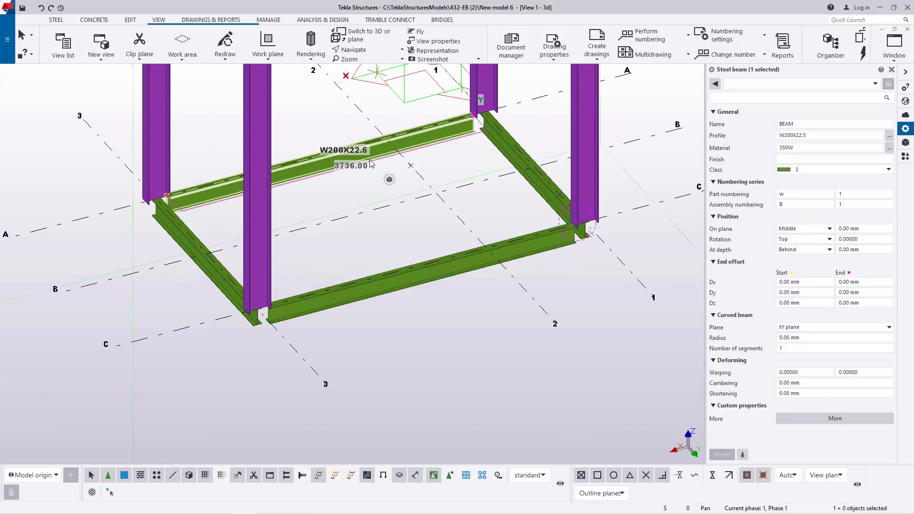
pyautogui.keyDown('ctrl'); pyautogui.click(534, 199); pyautogui.keyUp('ctrl')
pyautogui.keyDown('ctrl'); pyautogui.click(427, 281); pyautogui.keyUp('ctrl')
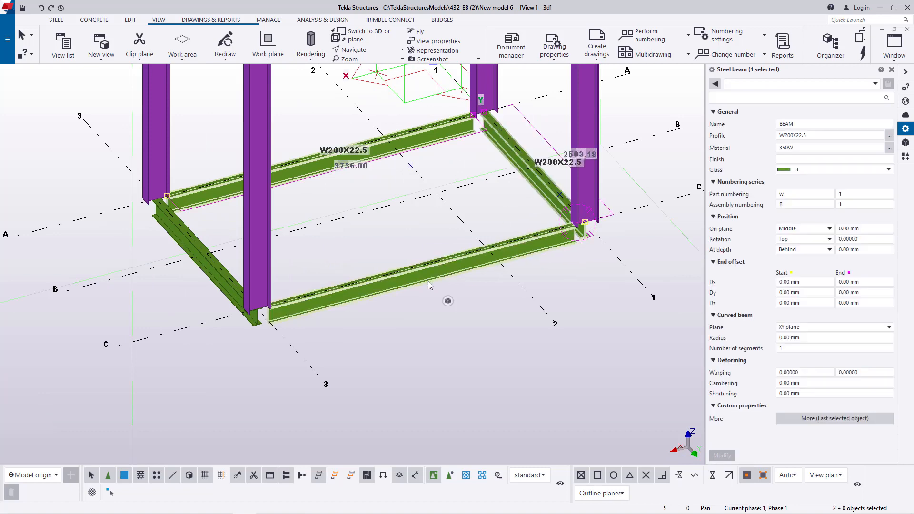
pyautogui.keyDown('ctrl'); pyautogui.click(238, 288); pyautogui.keyUp('ctrl')
# - Try to make a linear copy of the four selected beams with an offset in the Z direction
pyautogui.rightClick(409, 215)
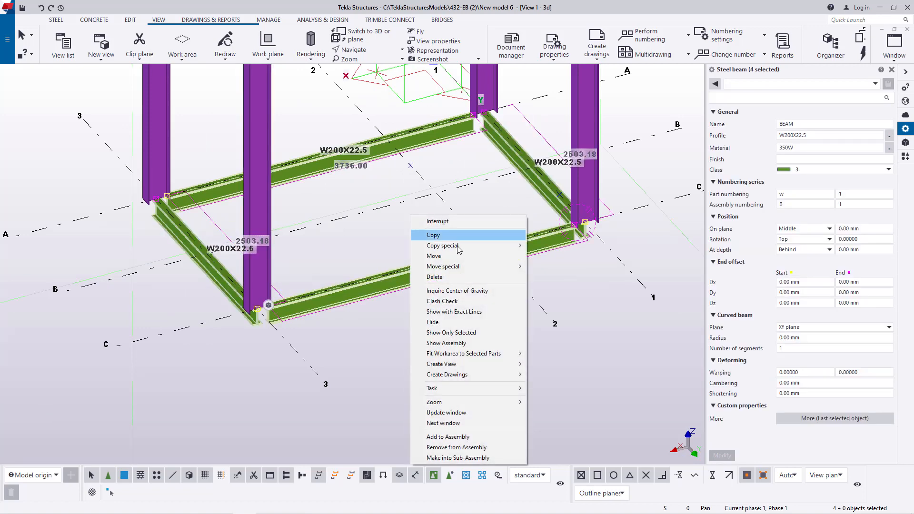
pyautogui.moveTo(458, 247)
pyautogui.click(535, 247)
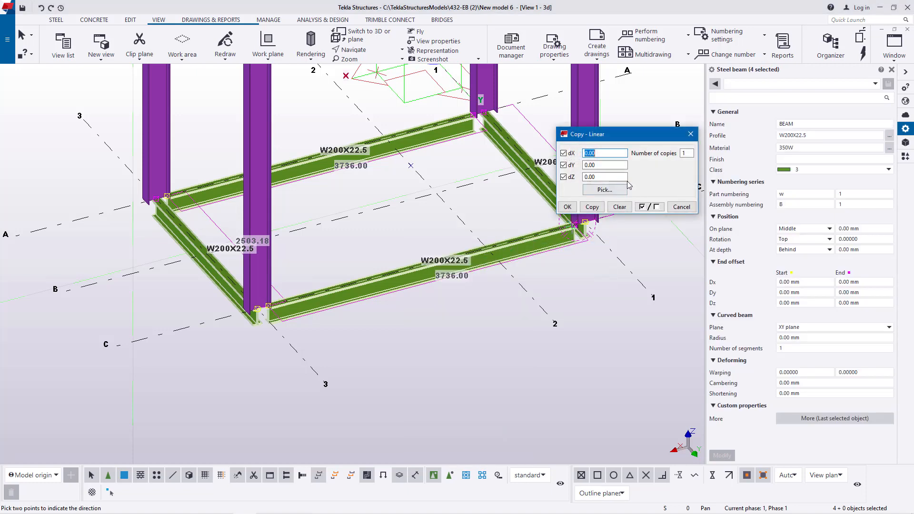
pyautogui.moveTo(613, 179); pyautogui.dragTo(576, 177)
pyautogui.write('15')
pyautogui.click(592, 207)
pyautogui.click(691, 134)
pyautogui.rightClick(638, 111)
pyautogui.click(648, 119)
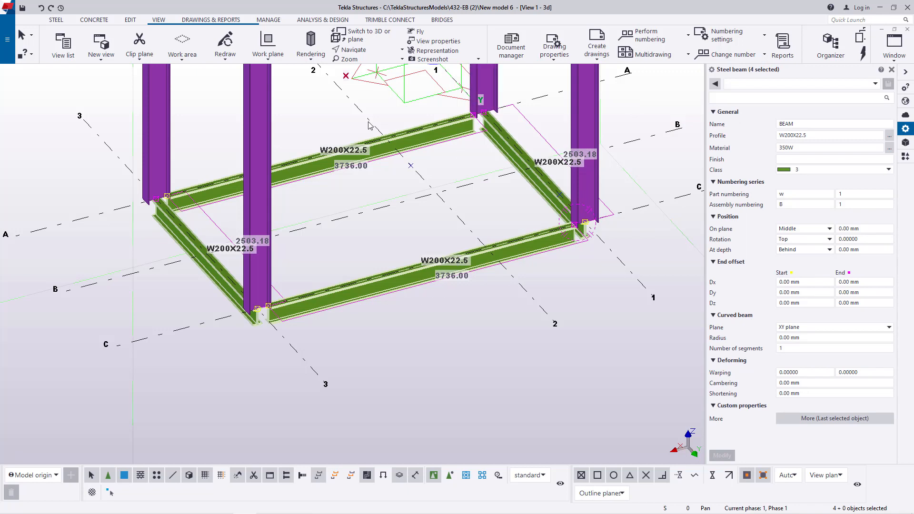
# - Move the four selected beams linearly by 1500 mm in the Z direction, ending with the beams deselected
pyautogui.rightClick(353, 183)
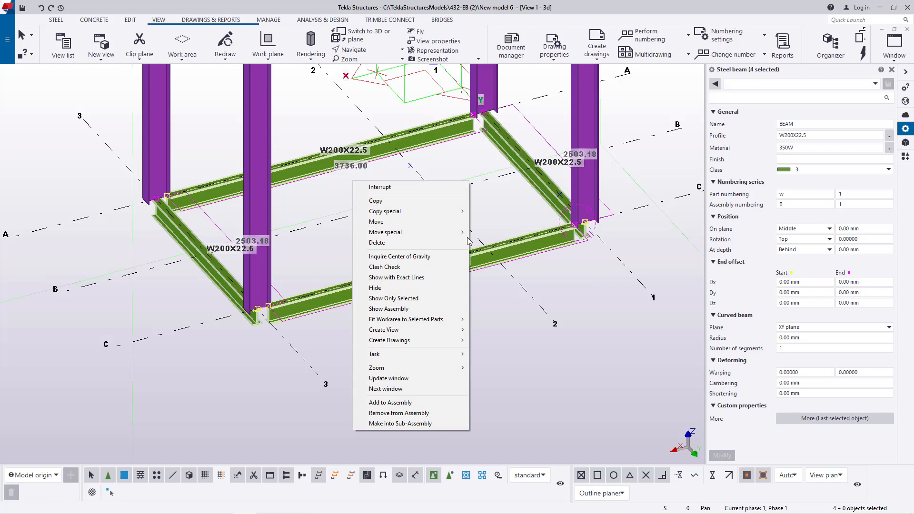
pyautogui.moveTo(414, 232)
pyautogui.click(491, 233)
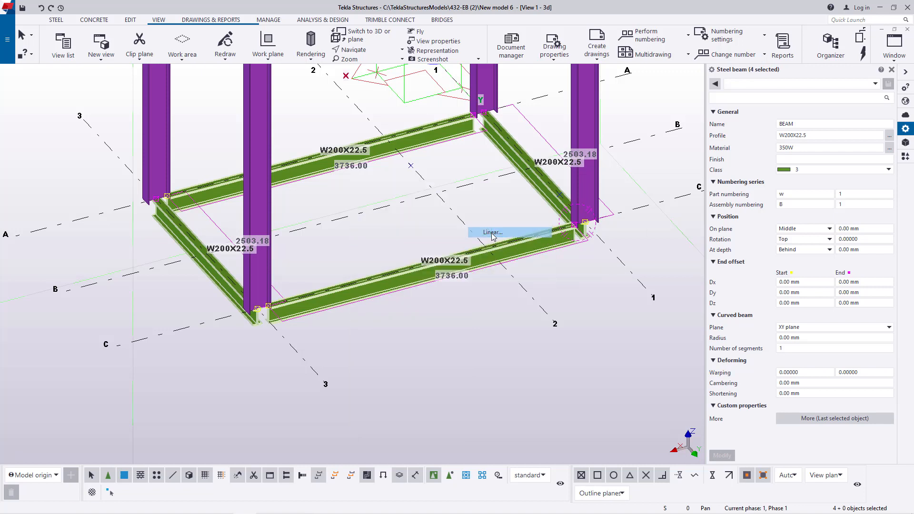
pyautogui.click(671, 219)
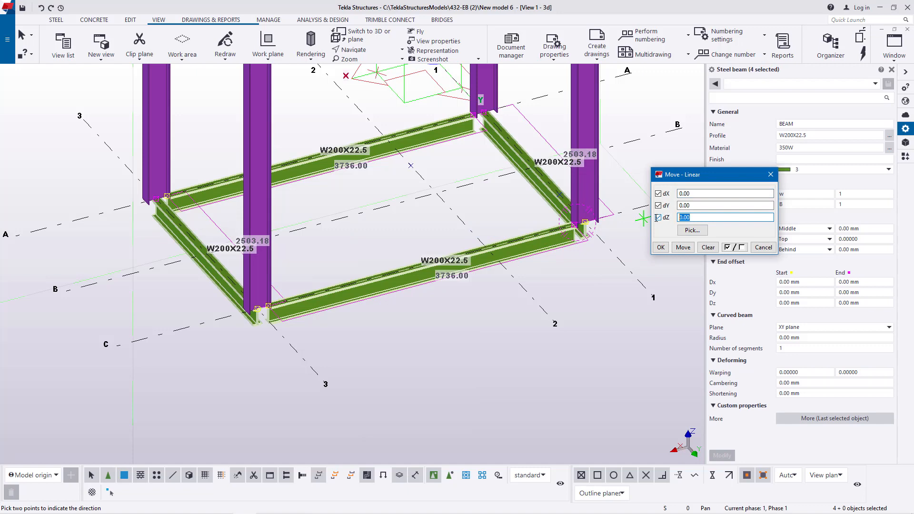
pyautogui.write('15')
pyautogui.click(683, 248)
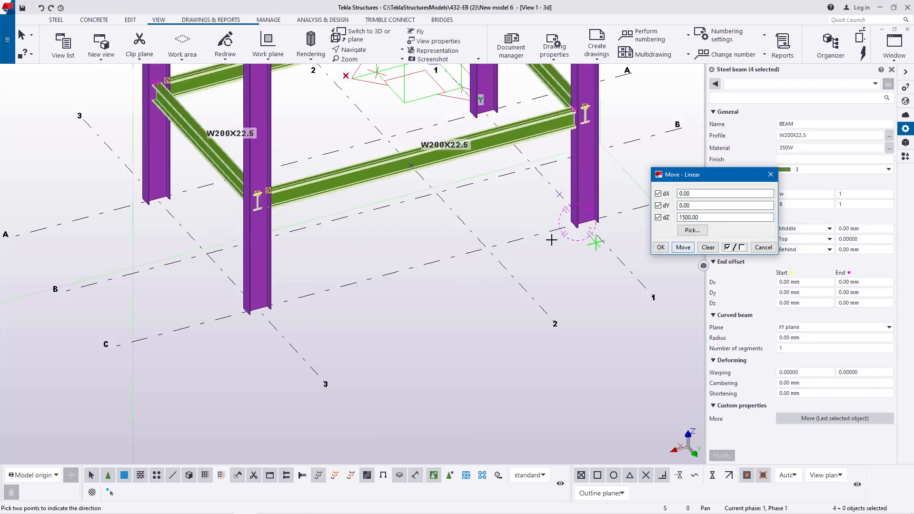
pyautogui.rightClick(491, 209)
pyautogui.click(513, 214)
pyautogui.click(660, 248)
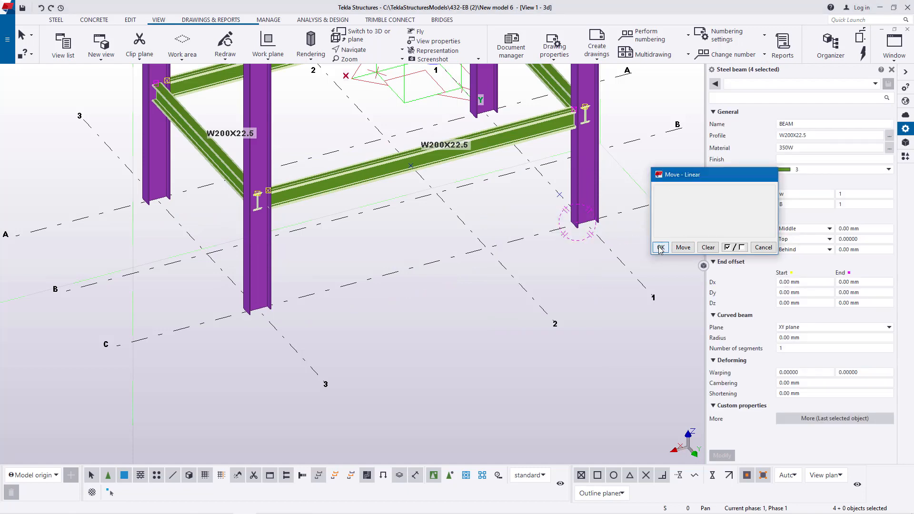
pyautogui.click(596, 307)
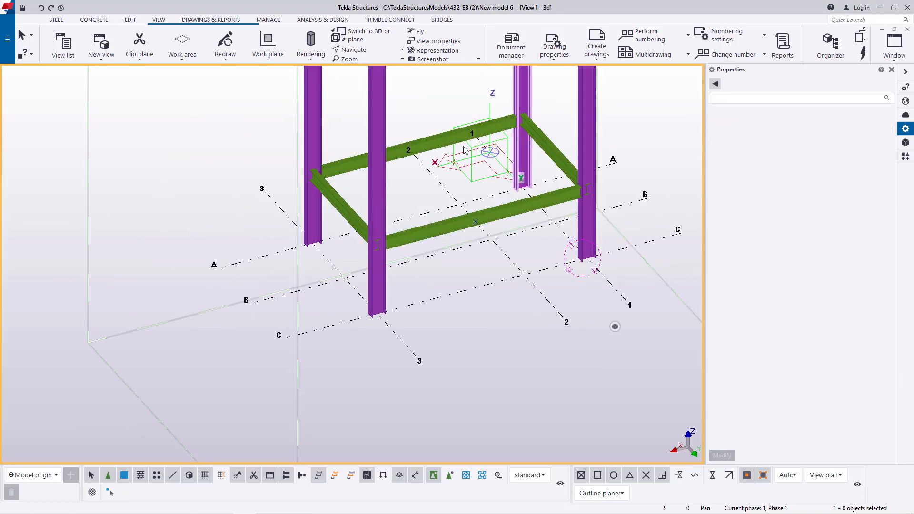
# - Measure the vertical distance from the middle of the short beam on grid line 3 down to the B-3 grid intersection
pyautogui.scroll(3, 433, 133)
pyautogui.scroll(-2, 267, 314)
pyautogui.scroll(-1, 320, 345)
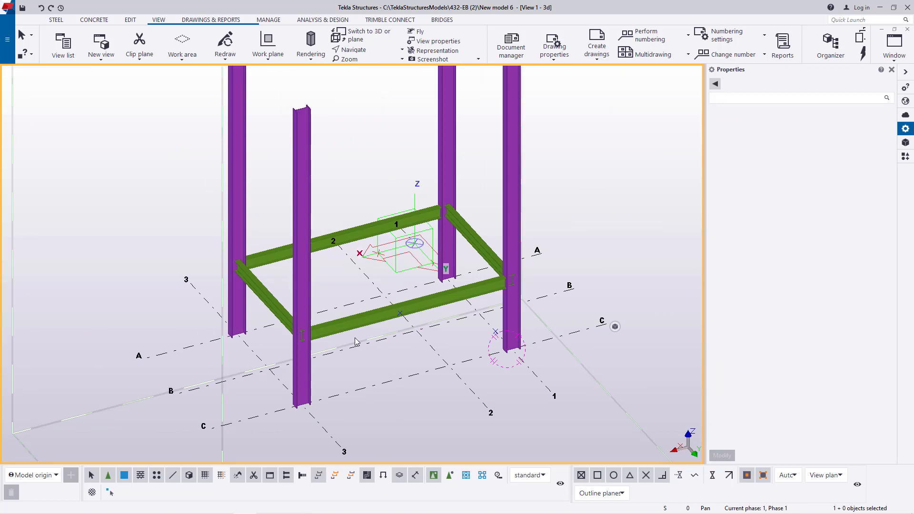
pyautogui.scroll(2, 262, 360)
pyautogui.scroll(-2, 272, 364)
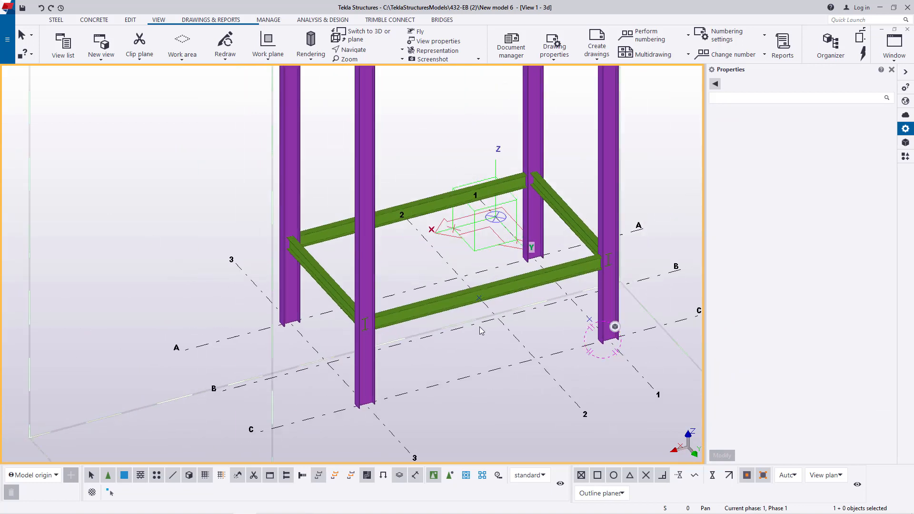
pyautogui.scroll(4, 291, 371)
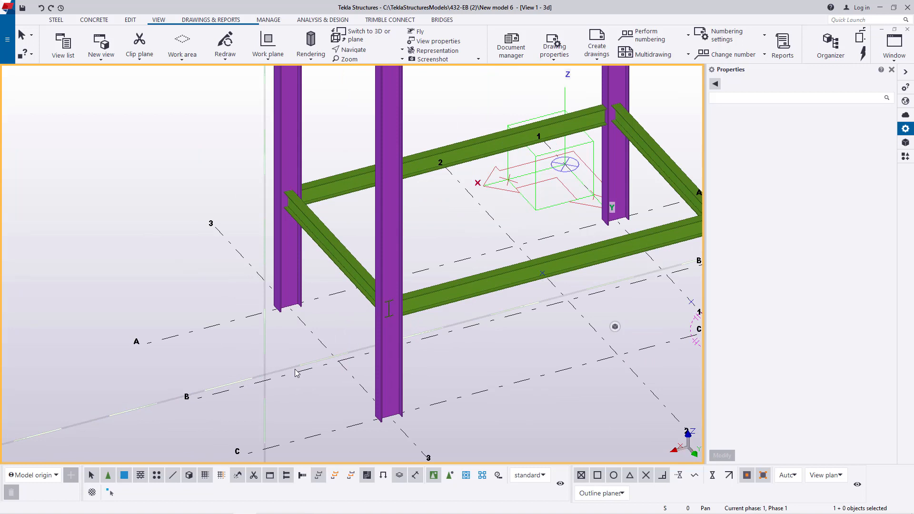
pyautogui.scroll(2, 300, 373)
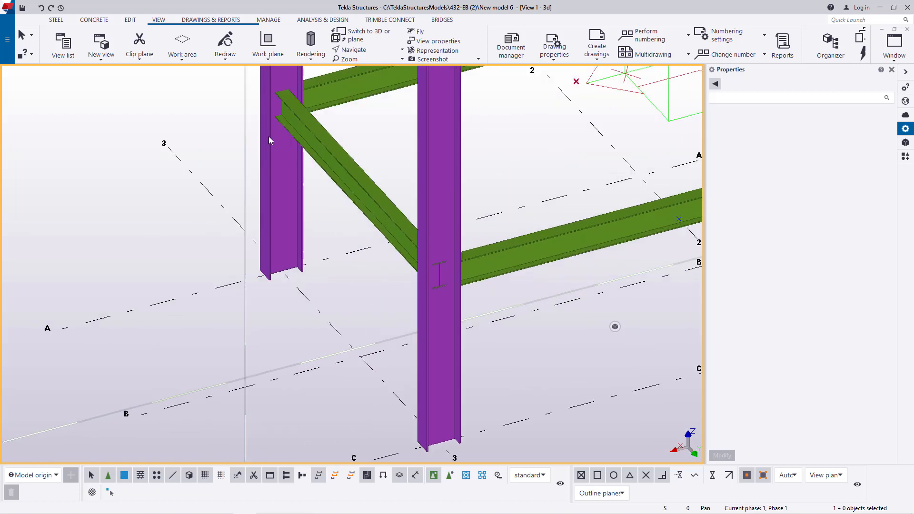
pyautogui.click(130, 20)
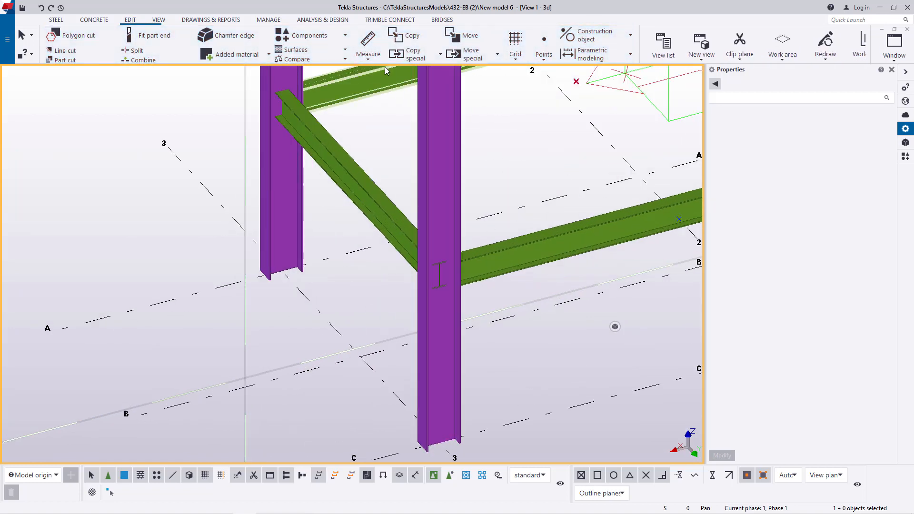
pyautogui.click(368, 54)
pyautogui.click(374, 75)
pyautogui.scroll(6, 357, 176)
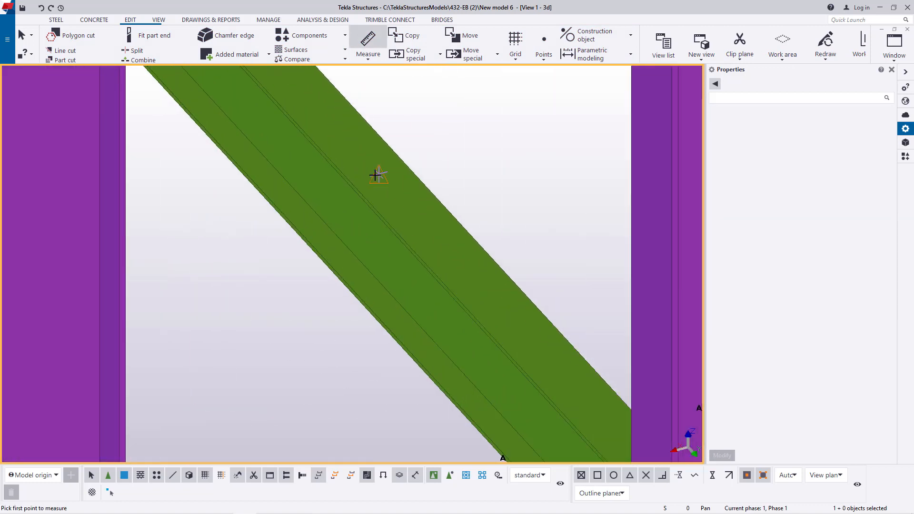
pyautogui.click(375, 175)
pyautogui.scroll(-6, 428, 143)
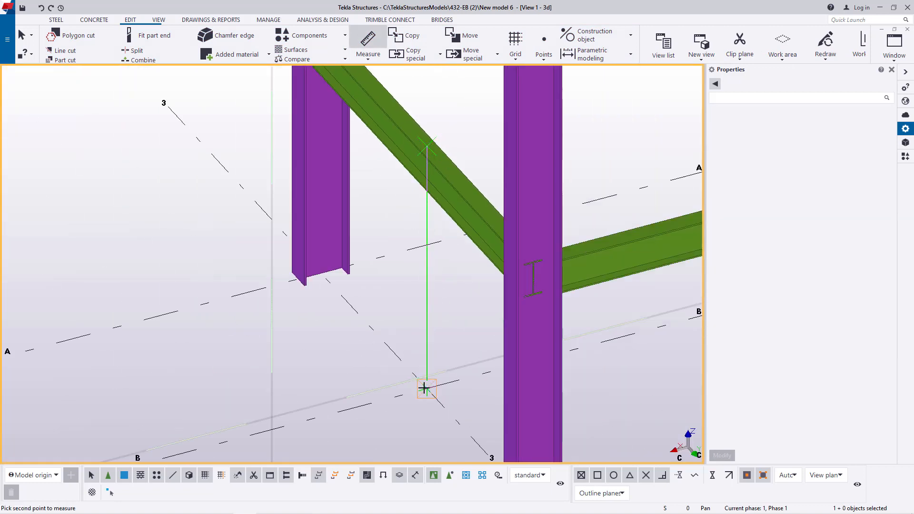
pyautogui.click(424, 389)
pyautogui.rightClick(403, 290)
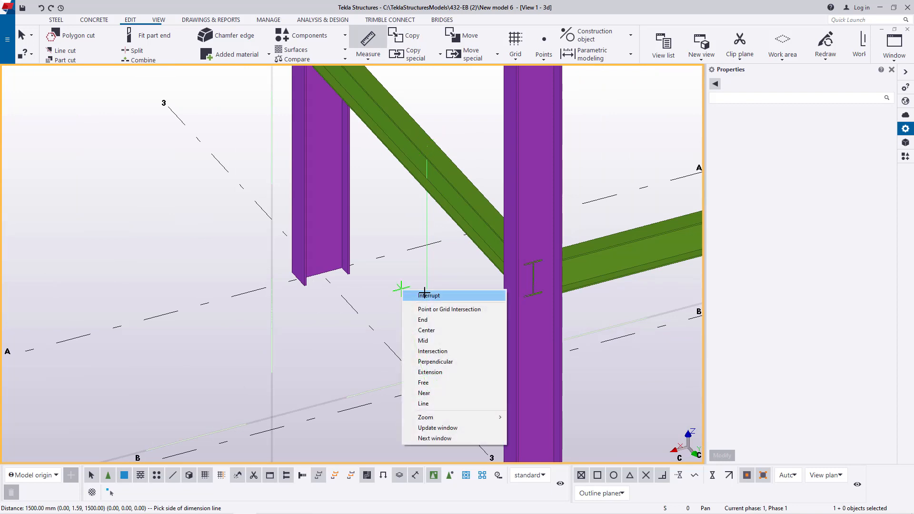
pyautogui.click(425, 293)
# - Copy the short beam on grid line 3 linearly by 1425 mm in the Z direction as a single copy
pyautogui.scroll(-8, 362, 330)
pyautogui.scroll(5, 460, 243)
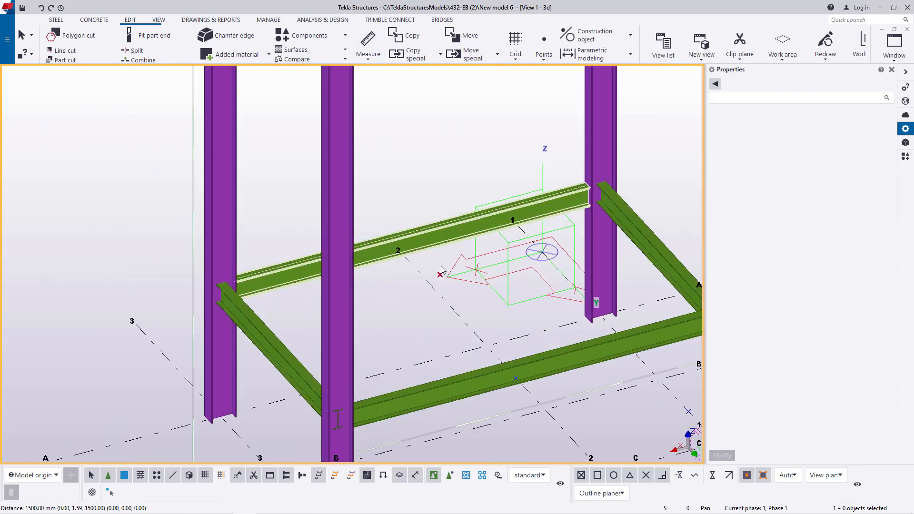
pyautogui.scroll(-3, 464, 230)
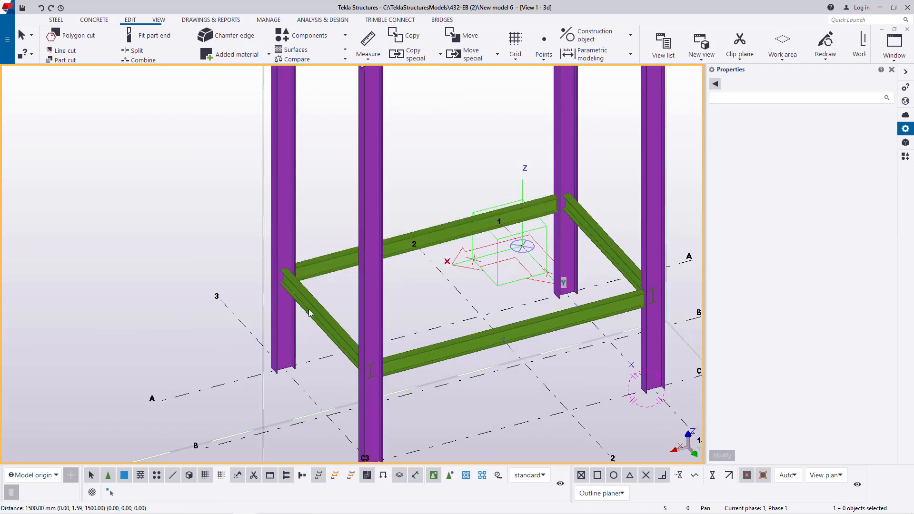
pyautogui.scroll(3, 313, 316)
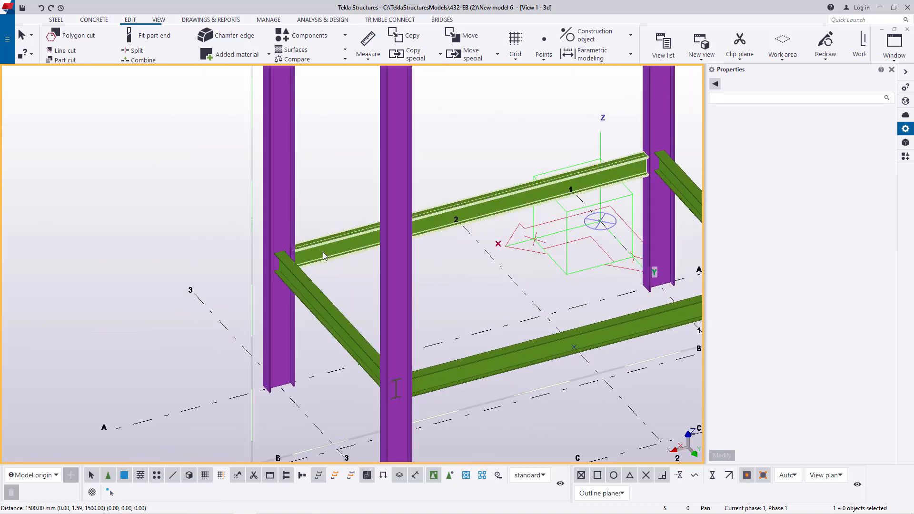
pyautogui.click(336, 313)
pyautogui.rightClick(113, 169)
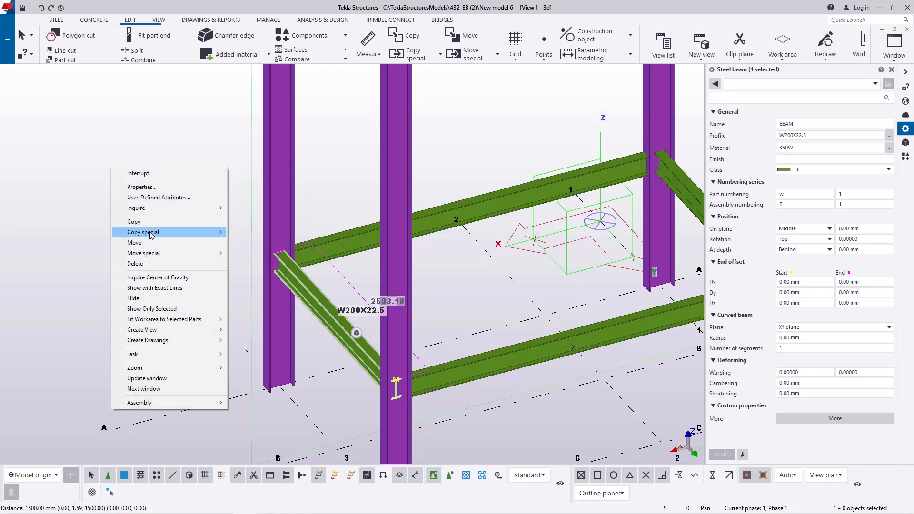
pyautogui.moveTo(159, 233)
pyautogui.click(259, 232)
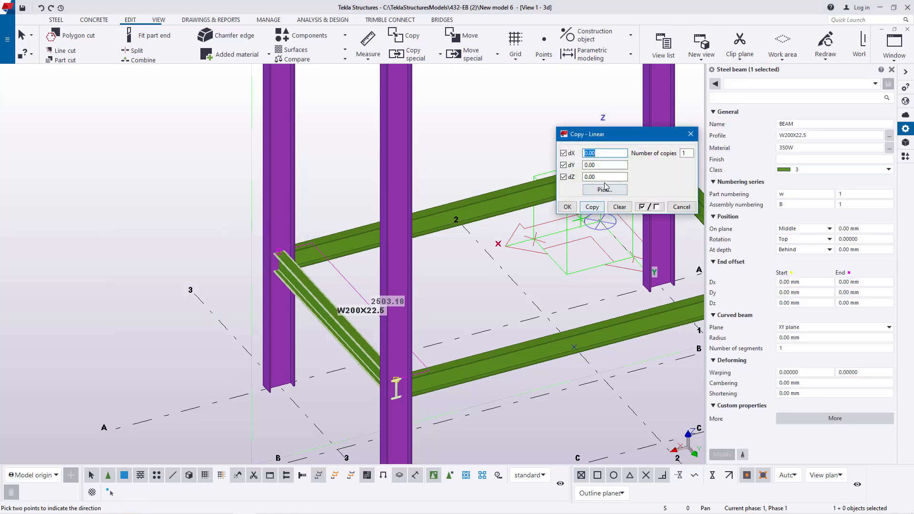
pyautogui.click(584, 177)
pyautogui.click(592, 207)
pyautogui.rightClick(460, 147)
pyautogui.click(505, 153)
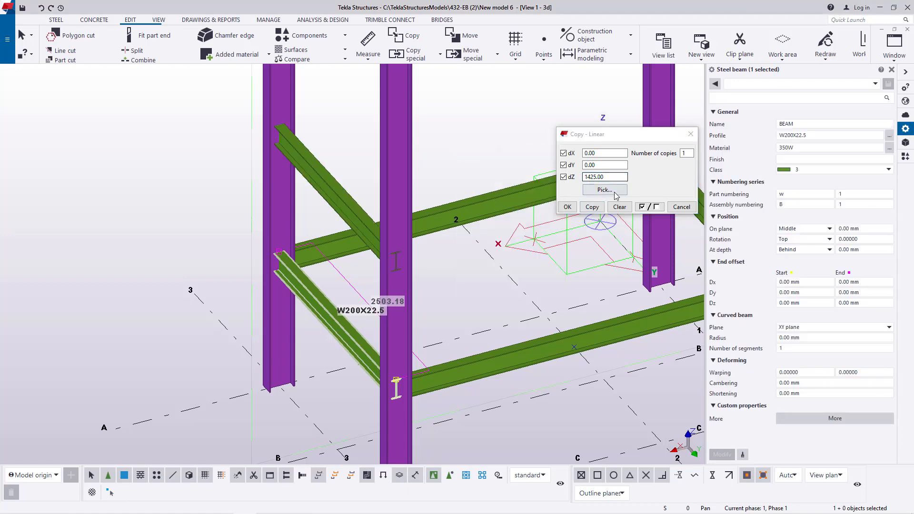
pyautogui.click(568, 207)
pyautogui.click(490, 147)
# - Select the two long beams on grid lines A and C together with the short beam on grid line 1
pyautogui.scroll(-2, 310, 274)
pyautogui.scroll(2, 461, 319)
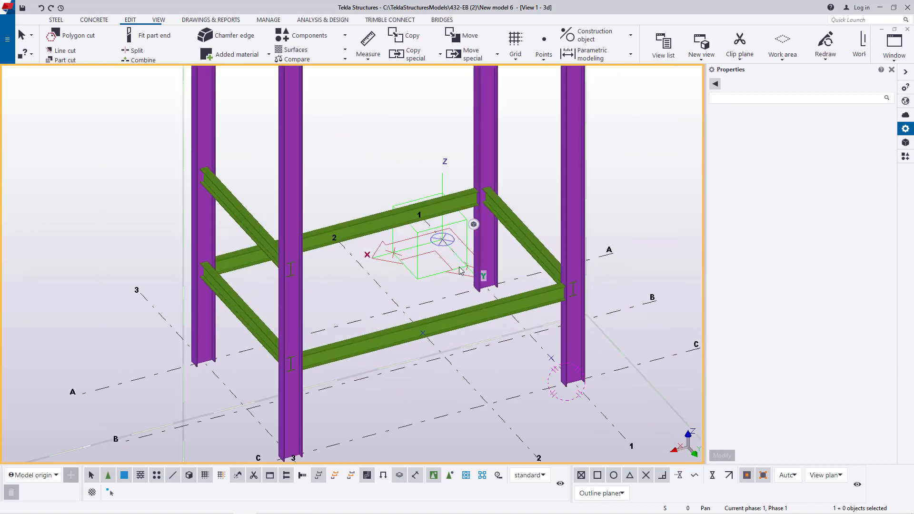
pyautogui.click(461, 321)
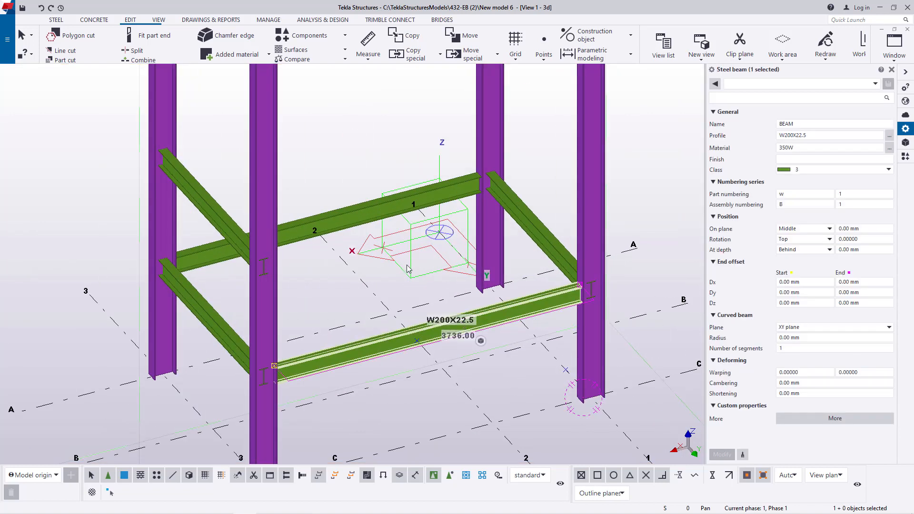
pyautogui.keyDown('ctrl'); pyautogui.click(373, 210); pyautogui.keyUp('ctrl')
pyautogui.rightClick(357, 119)
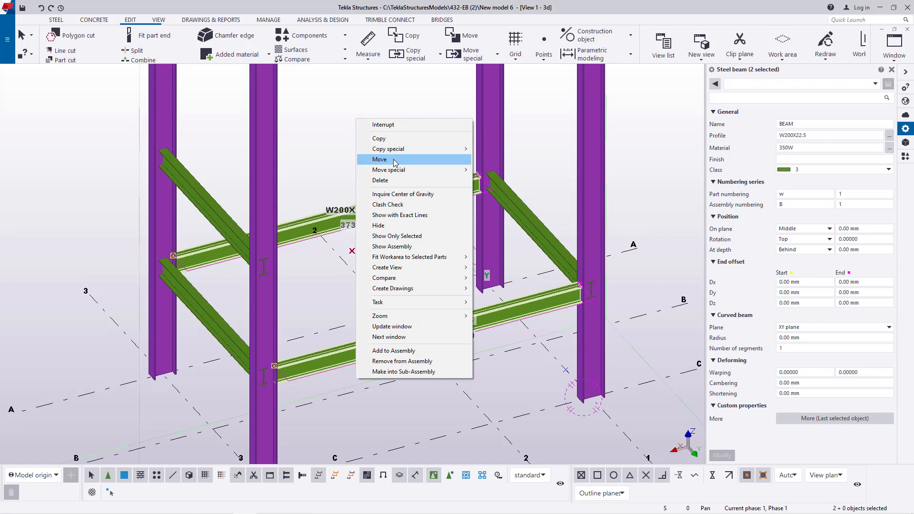
pyautogui.click(393, 159)
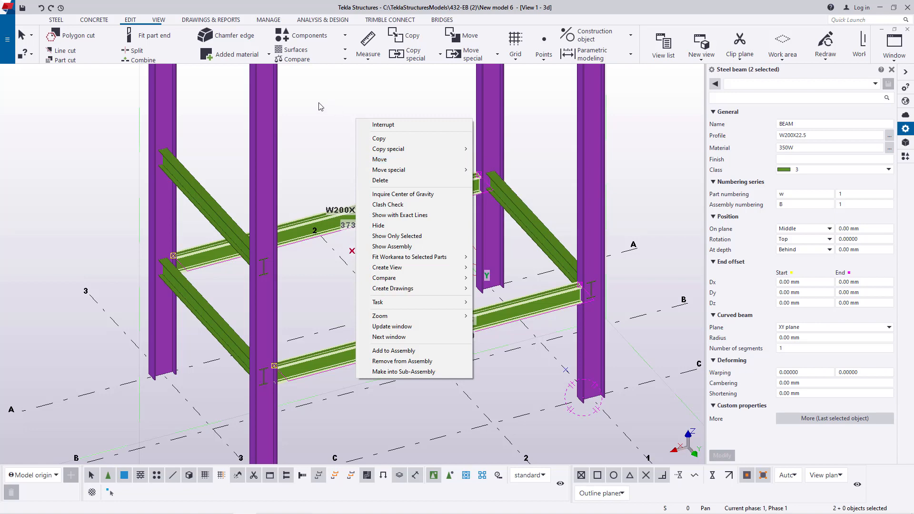
pyautogui.click(533, 221)
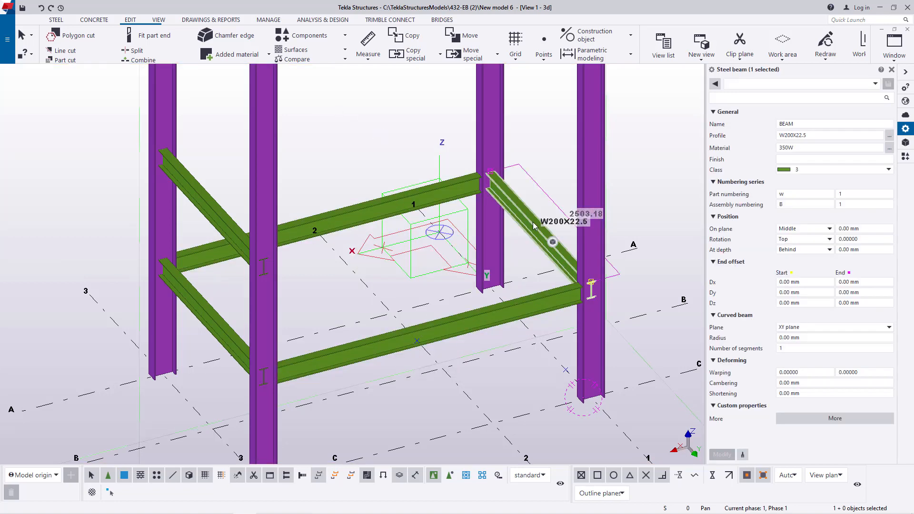
pyautogui.keyDown('ctrl'); pyautogui.click(448, 324); pyautogui.keyUp('ctrl')
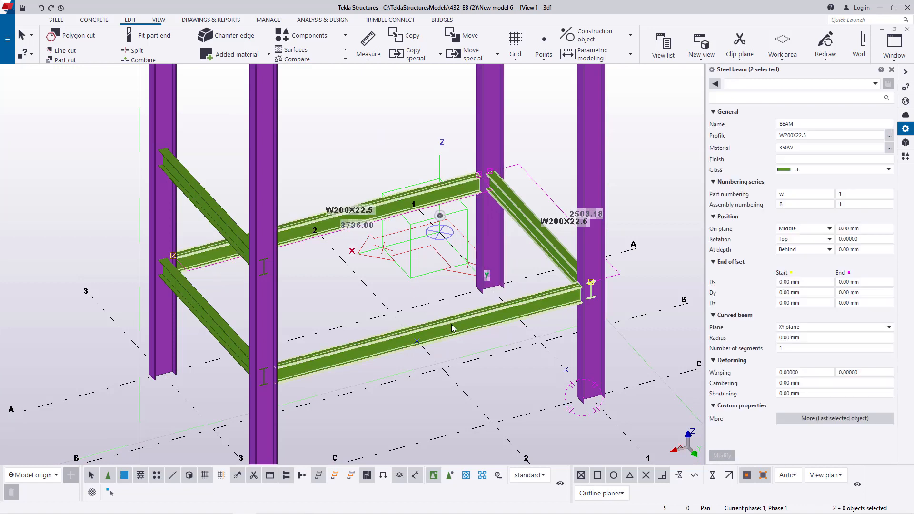
# - Make one linear copy of the three selected beams with a Z offset of 2850 mm
pyautogui.rightClick(349, 151)
pyautogui.moveTo(390, 172)
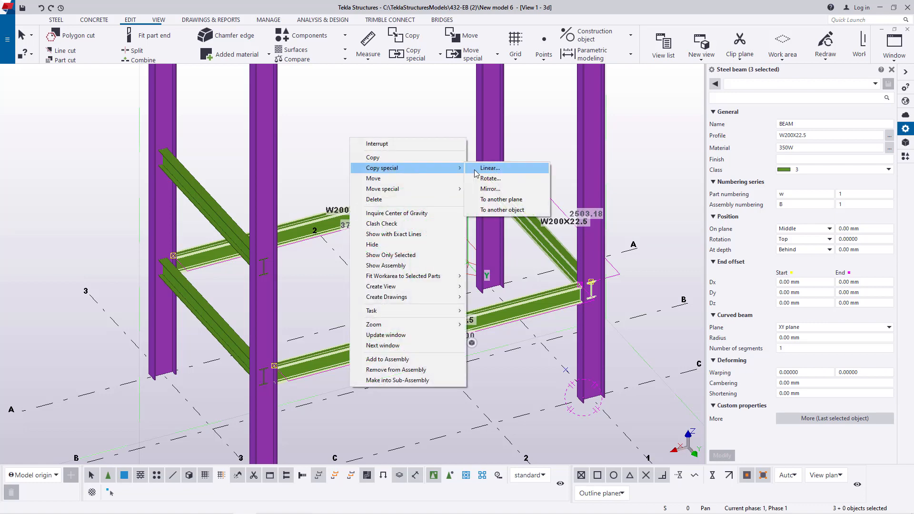
pyautogui.click(490, 168)
pyautogui.doubleClick(604, 177)
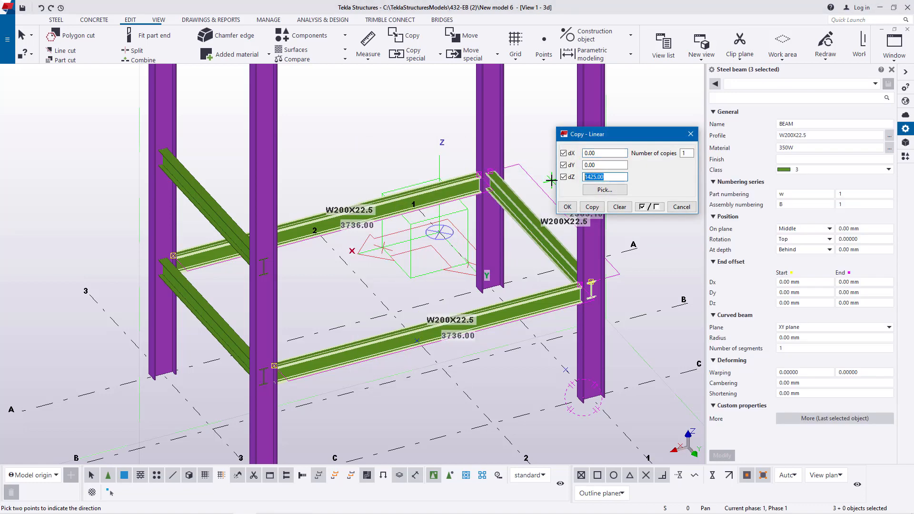
pyautogui.write('2850')
pyautogui.click(592, 207)
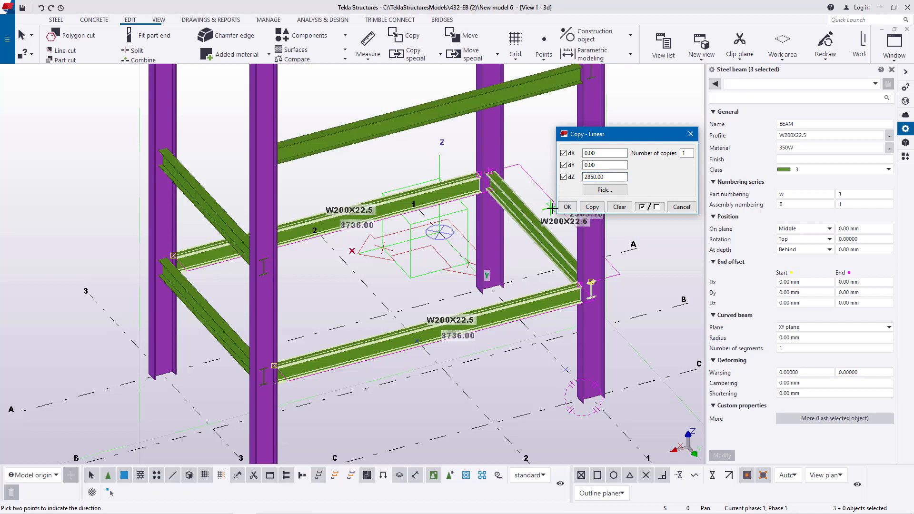
pyautogui.click(568, 206)
pyautogui.rightClick(340, 104)
pyautogui.click(340, 105)
# - Copy the lowest short beam on grid line 3 linearly by 2850 mm in Z to close the upper beam frame
pyautogui.scroll(-3, 376, 167)
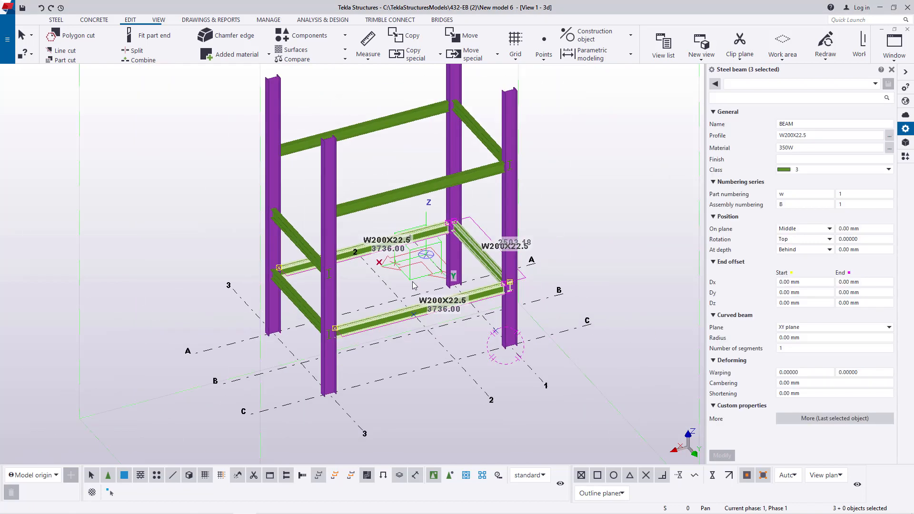
pyautogui.scroll(5, 379, 173)
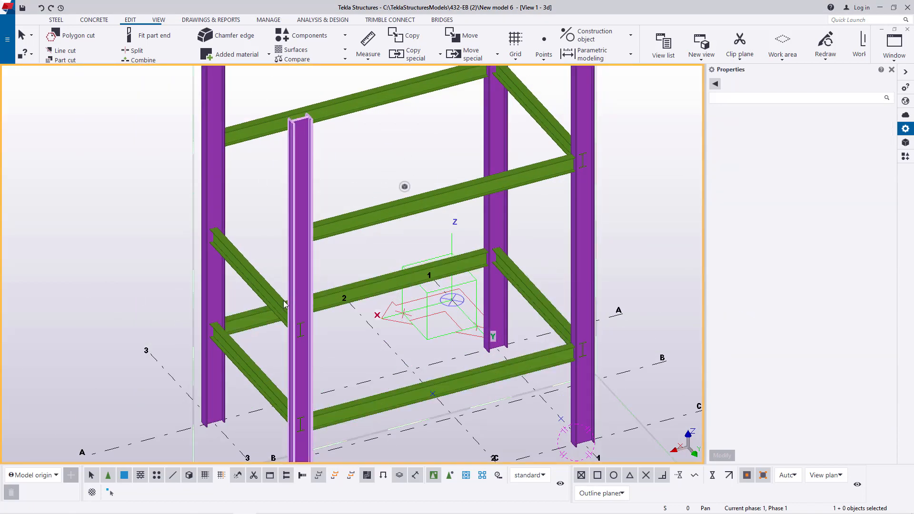
pyautogui.click(250, 362)
pyautogui.rightClick(137, 203)
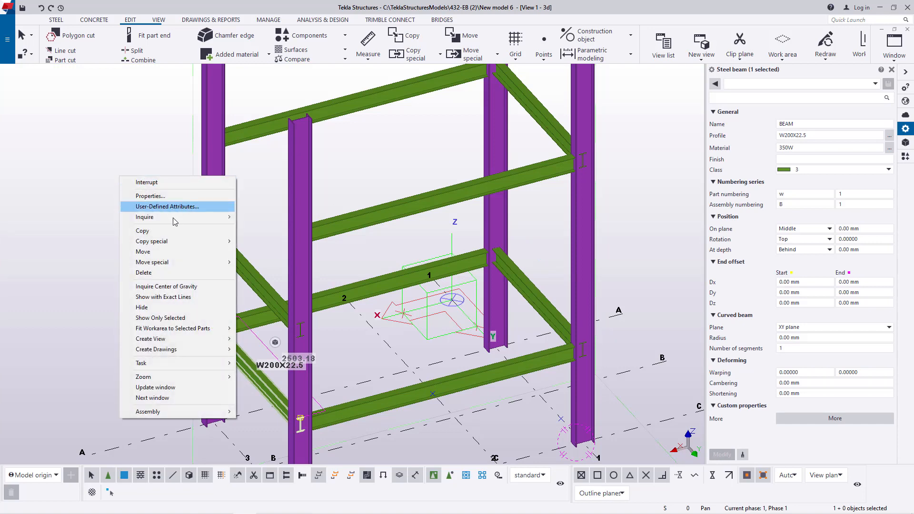
pyautogui.moveTo(169, 240)
pyautogui.click(257, 240)
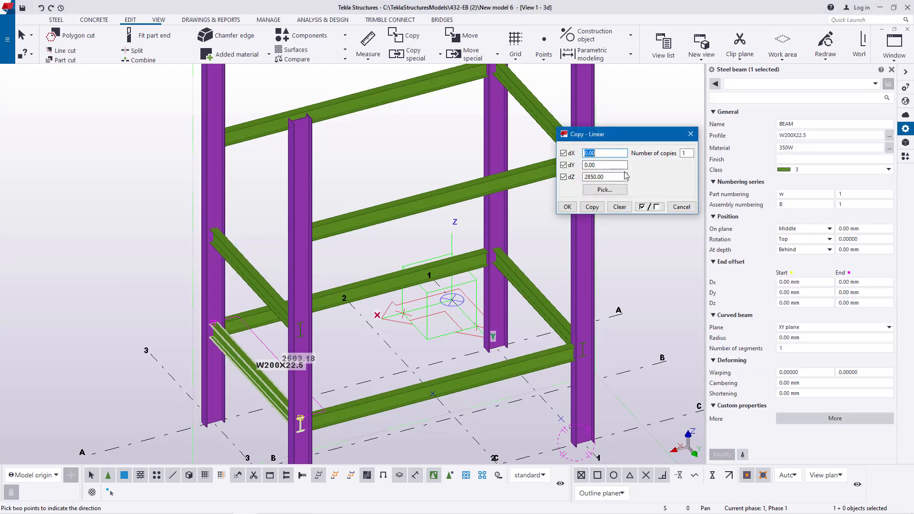
pyautogui.click(592, 208)
pyautogui.click(569, 206)
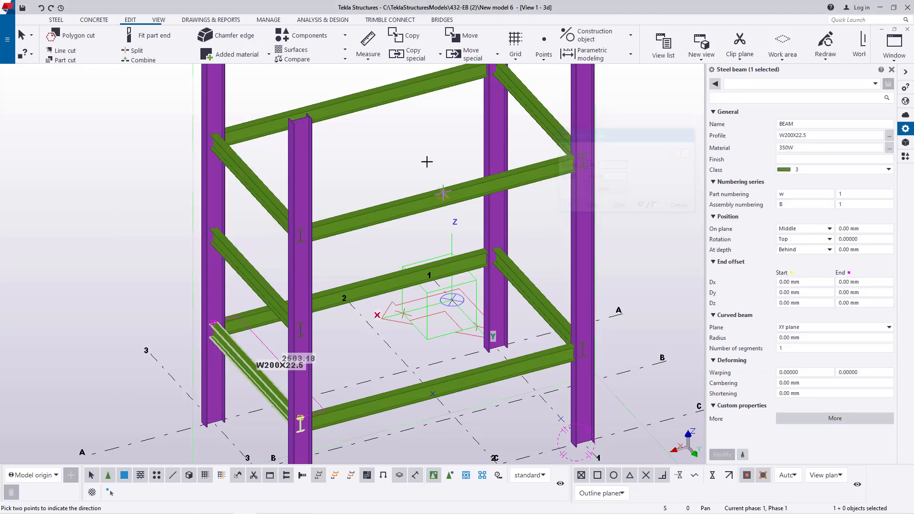
pyautogui.rightClick(382, 147)
pyautogui.click(402, 149)
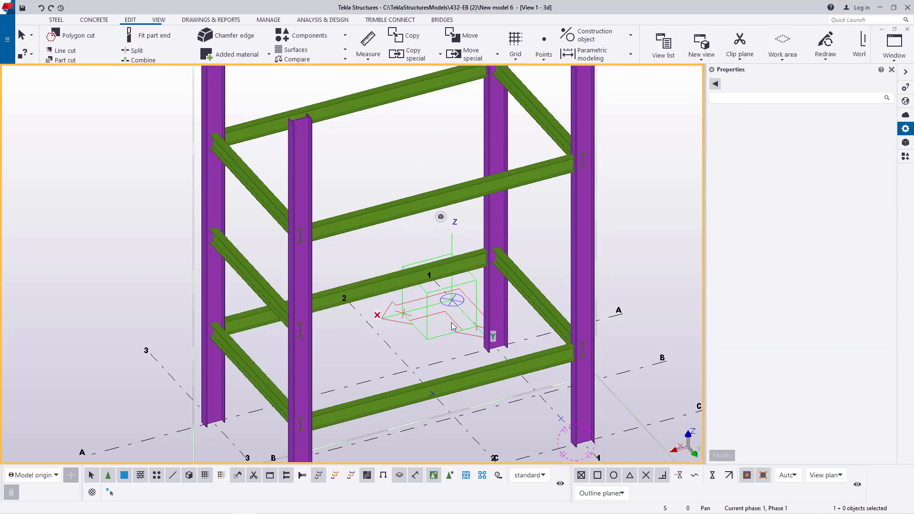
# - Close the properties pane and set the view's rotation point at the lower beam joint on the A-1 column
pyautogui.scroll(-1, 452, 327)
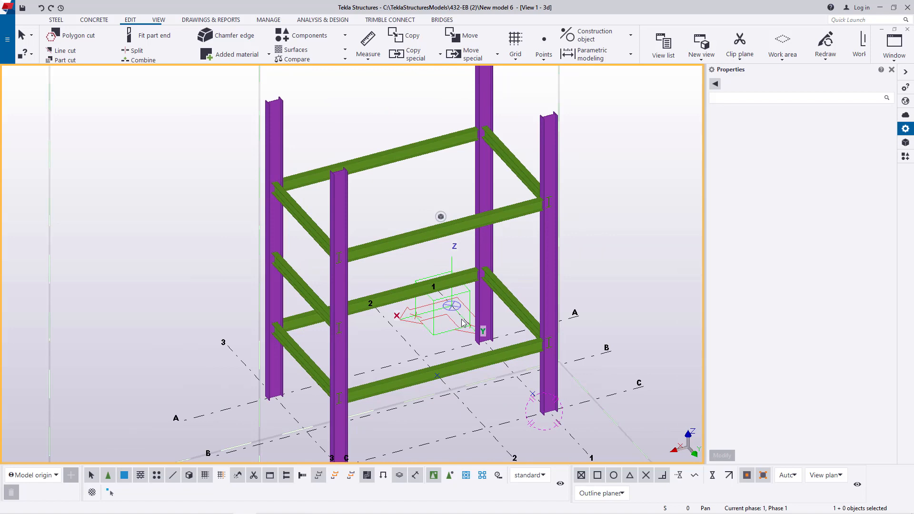
pyautogui.click(892, 70)
pyautogui.scroll(3, 569, 305)
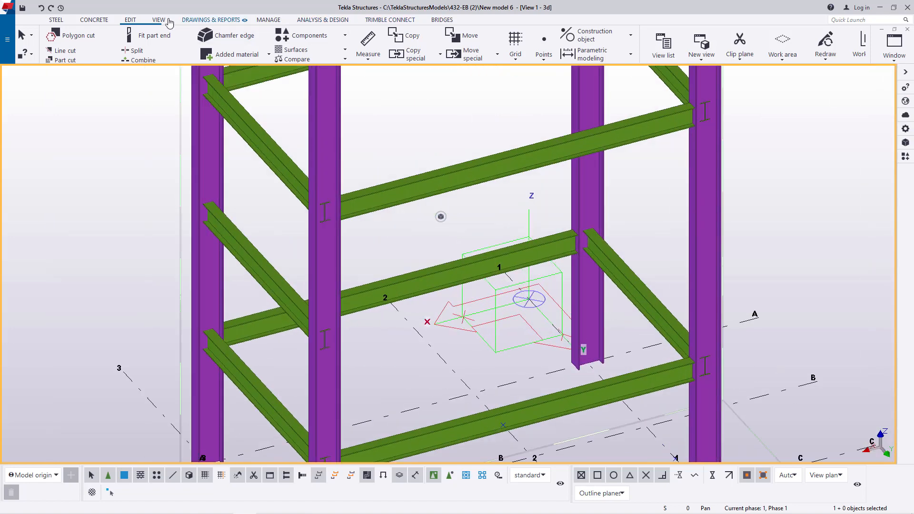
pyautogui.click(154, 19)
pyautogui.click(368, 50)
pyautogui.click(374, 84)
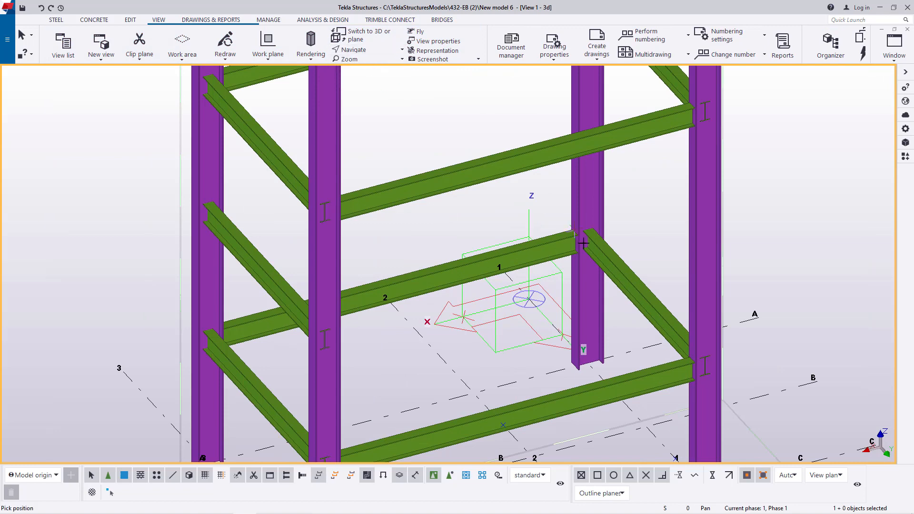
pyautogui.scroll(-5, 586, 249)
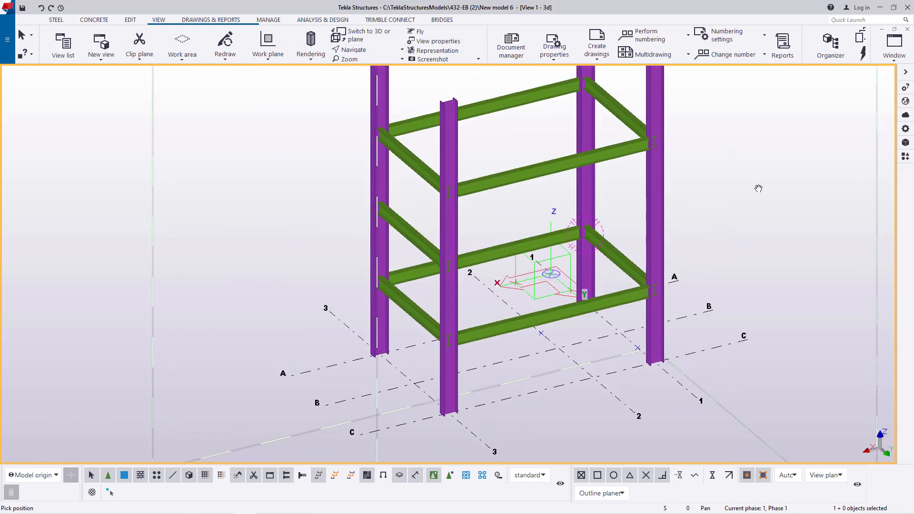
pyautogui.rightClick(759, 187)
pyautogui.click(799, 193)
# - Open the Applications & components catalog, move it clear of the frame, and search it for "stai"
pyautogui.click(906, 156)
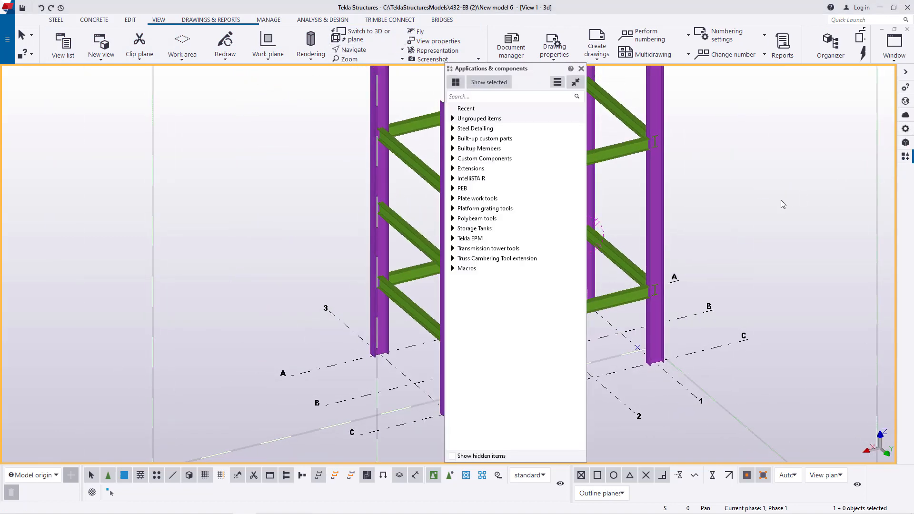
pyautogui.moveTo(518, 73); pyautogui.dragTo(832, 106)
pyautogui.scroll(2, 684, 290)
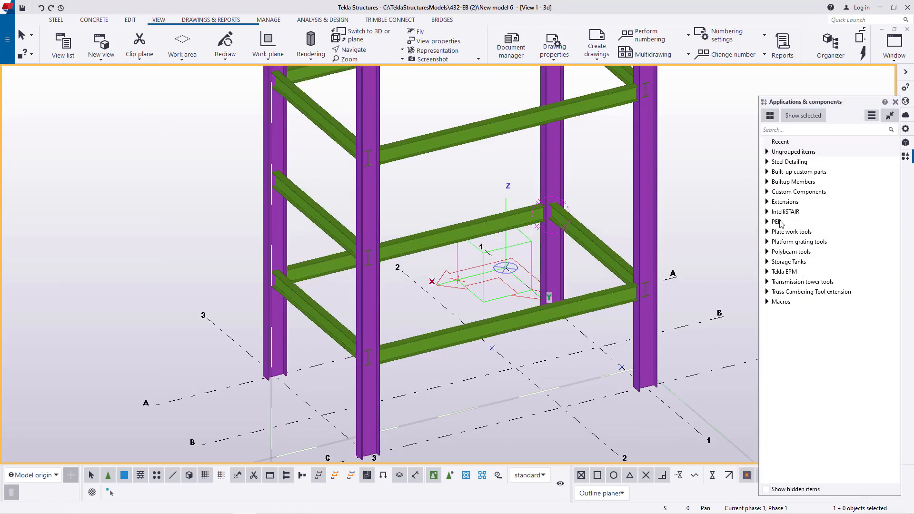
pyautogui.click(790, 130)
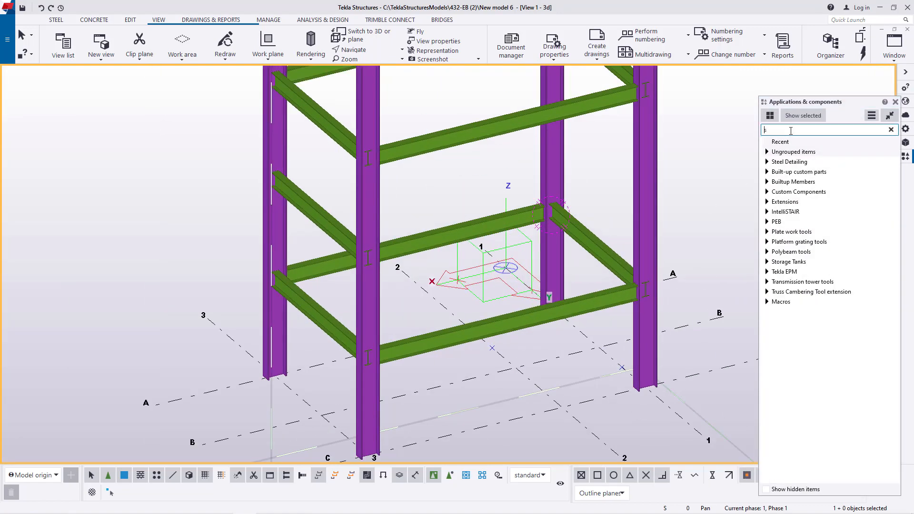
pyautogui.write('stai')
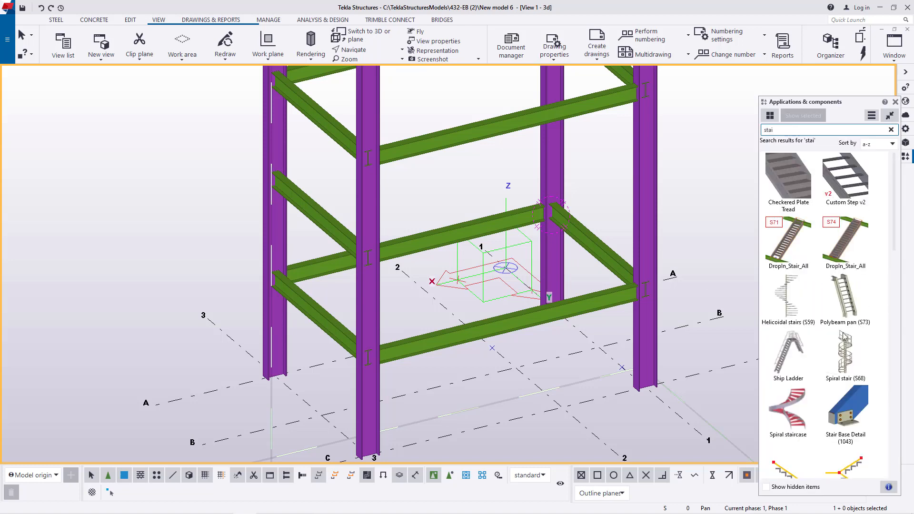
# - Load the saved "stair" settings into the Polybeam pan (S73) component, accept them and interrupt its placement
pyautogui.scroll(-1, 857, 339)
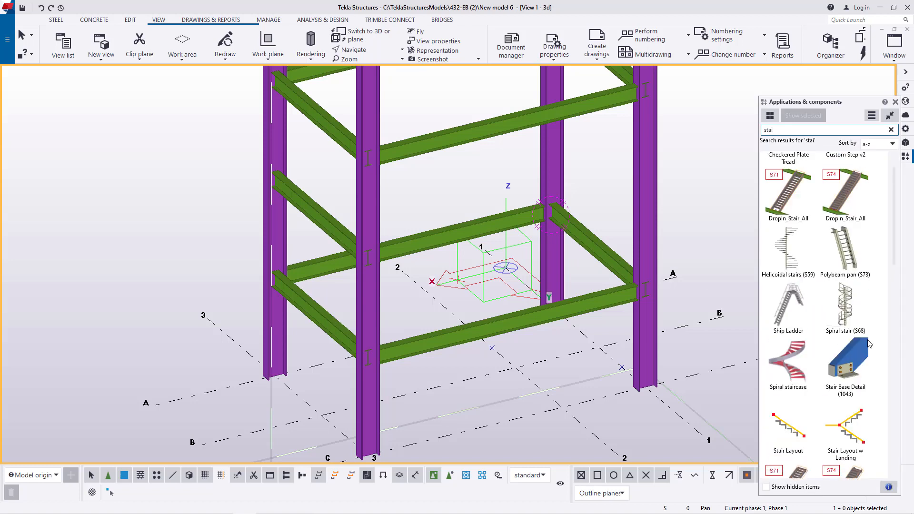
pyautogui.doubleClick(851, 264)
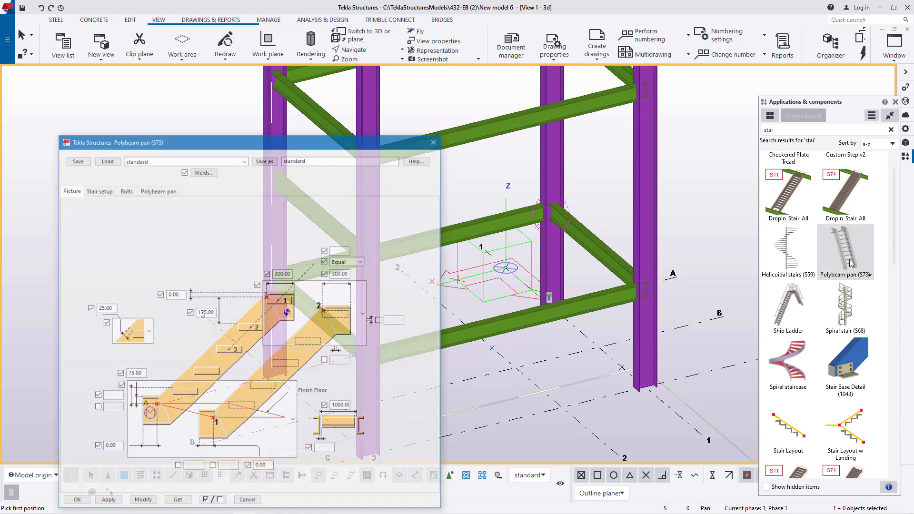
pyautogui.click(245, 160)
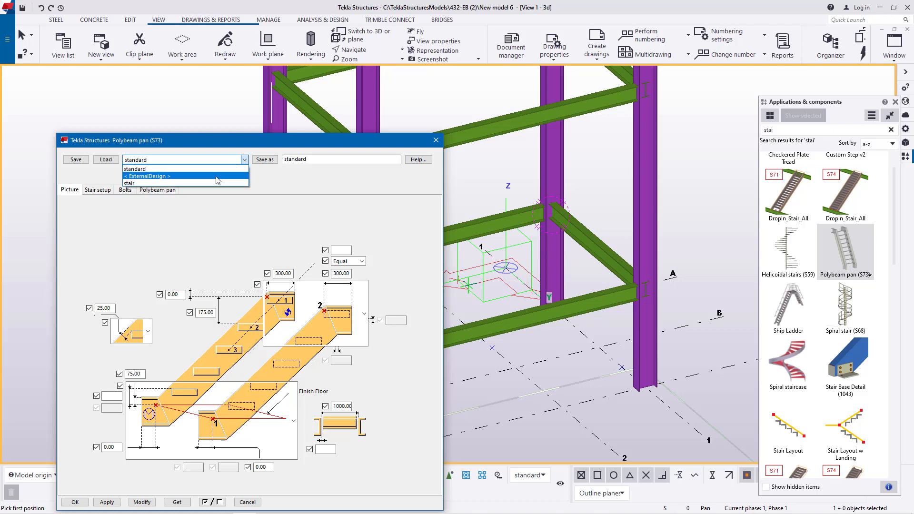
pyautogui.click(162, 185)
pyautogui.click(106, 160)
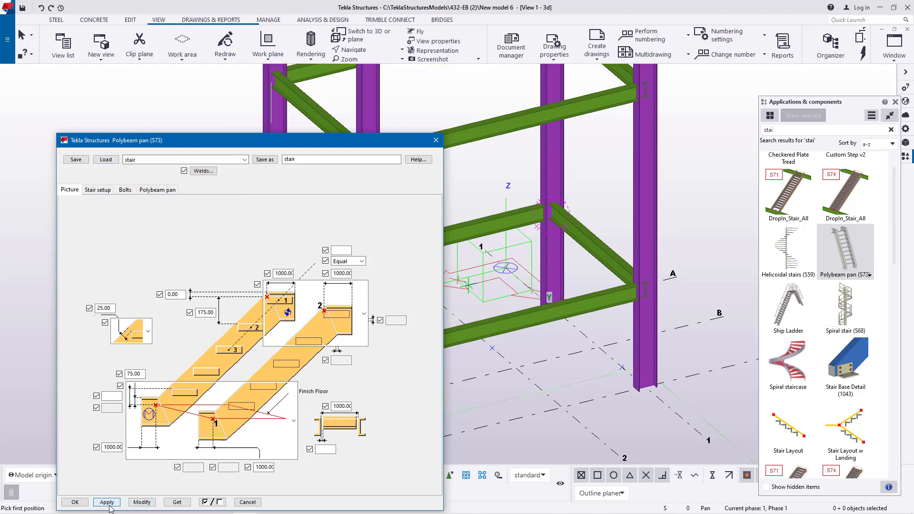
pyautogui.click(75, 502)
pyautogui.scroll(2, 551, 374)
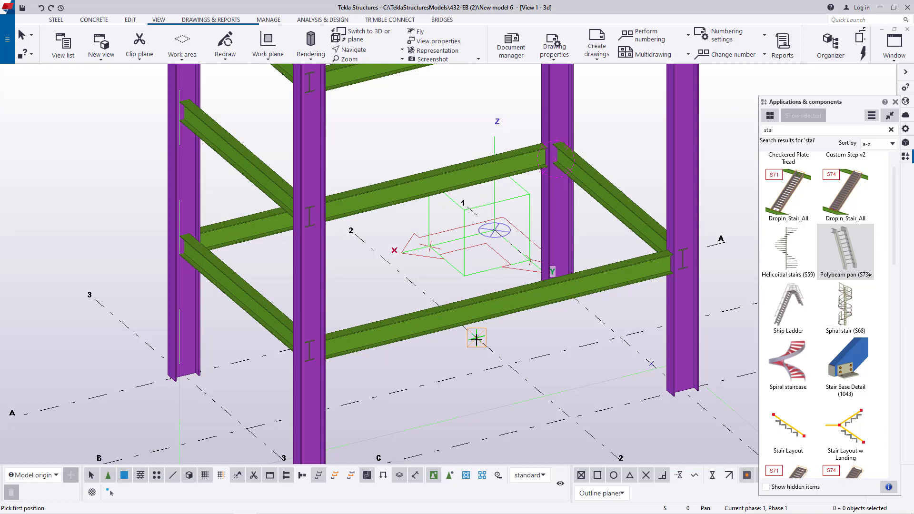
pyautogui.rightClick(529, 335)
pyautogui.click(552, 339)
# - Copy the lowest short beam on grid line 3 linearly once with dX -1100, dY 0 and dZ 0
pyautogui.click(245, 306)
pyautogui.rightClick(362, 270)
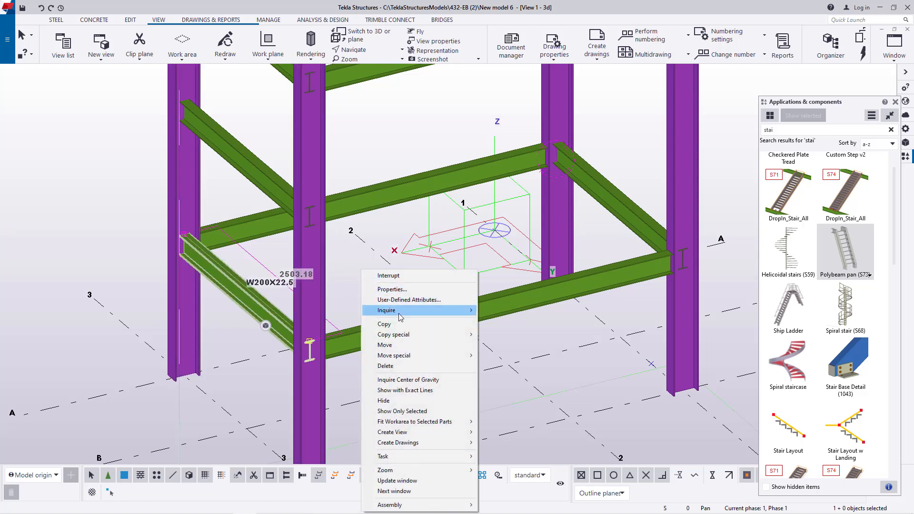
pyautogui.moveTo(403, 336)
pyautogui.click(497, 335)
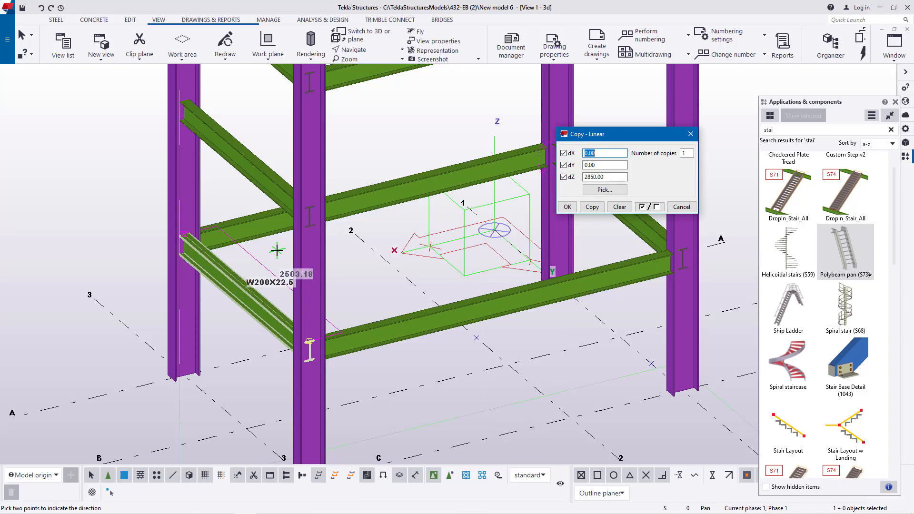
pyautogui.doubleClick(597, 177)
pyautogui.write('0')
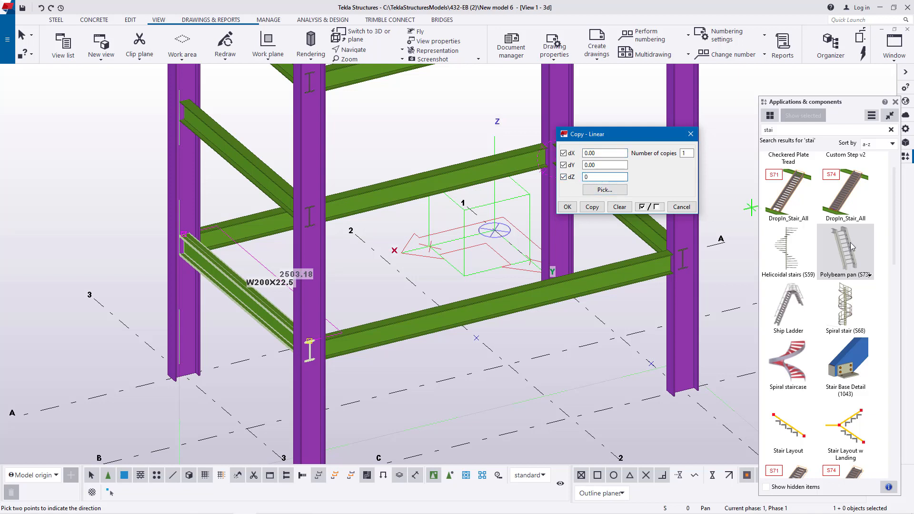
pyautogui.moveTo(842, 101); pyautogui.dragTo(97, 67)
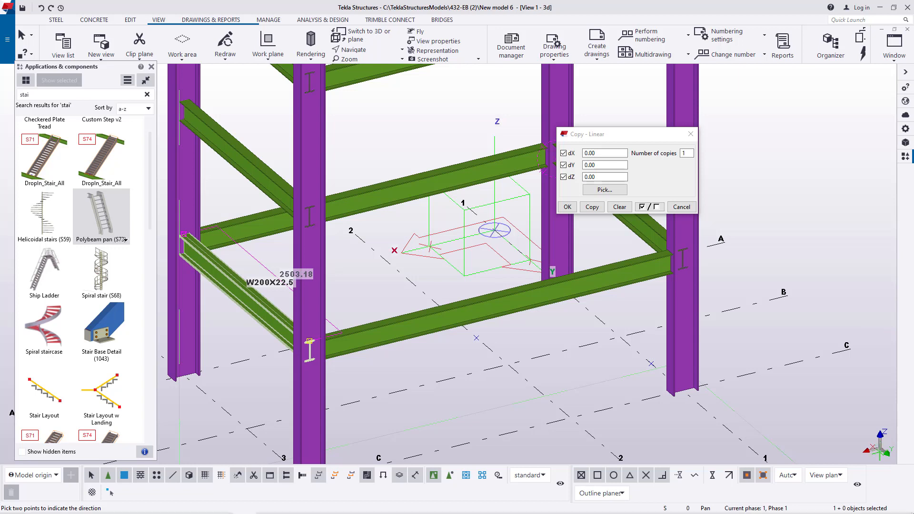
pyautogui.click(585, 150)
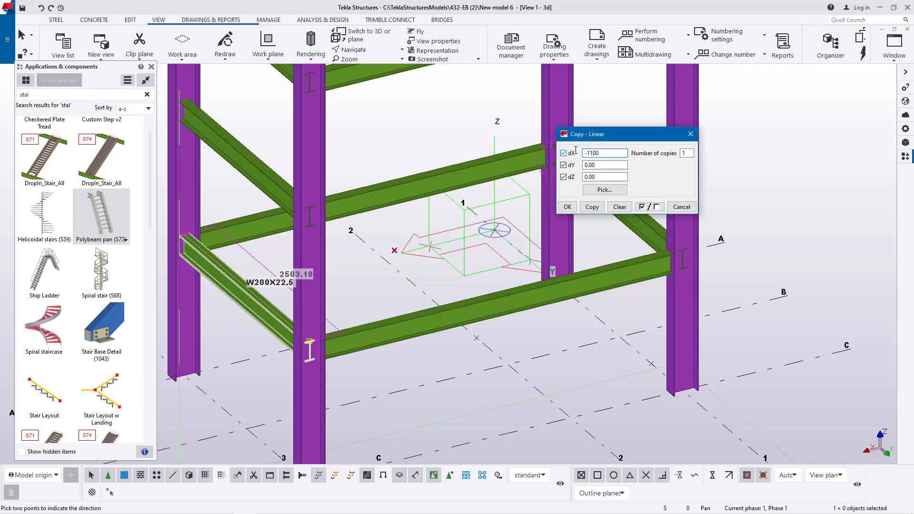
pyautogui.click(596, 206)
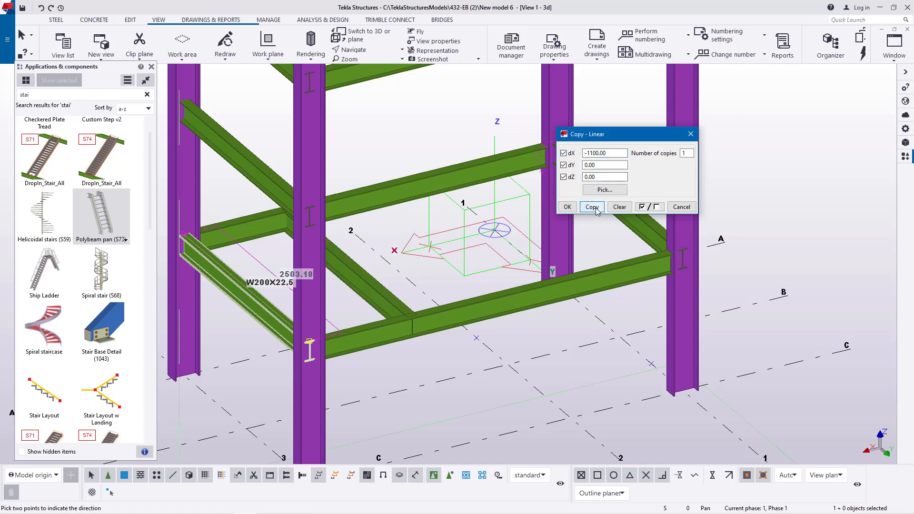
pyautogui.click(567, 207)
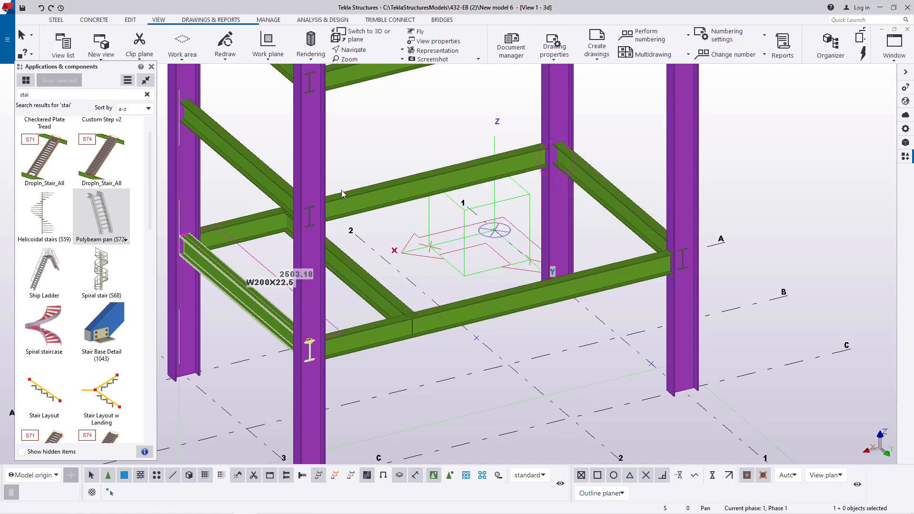
# - Set the view's rotation point on the newly copied cross beam and orbit to view the frame from the grid line C side
pyautogui.scroll(3, 343, 193)
pyautogui.click(366, 50)
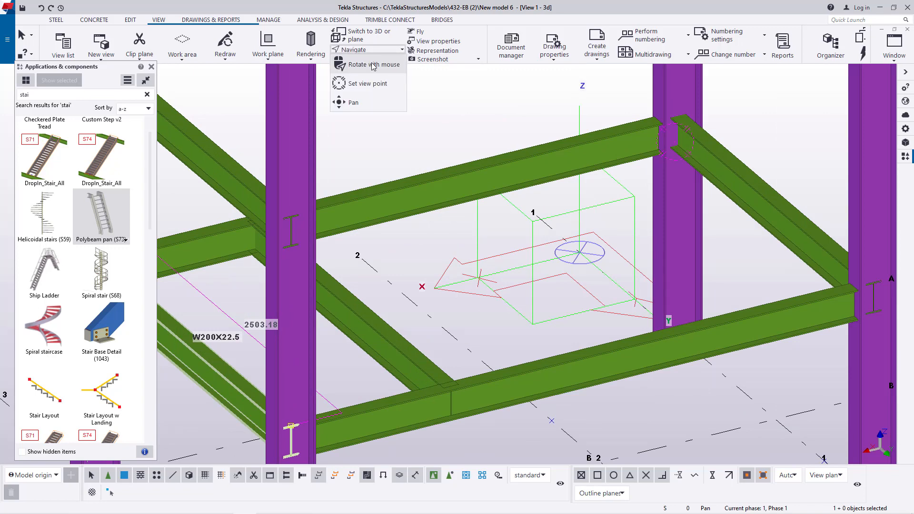
pyautogui.click(374, 83)
pyautogui.click(361, 308)
pyautogui.keyDown('ctrl'); pyautogui.moveTo(376, 316); pyautogui.dragTo(279, 319, button='middle'); pyautogui.keyUp('ctrl')
pyautogui.scroll(-3, 413, 225)
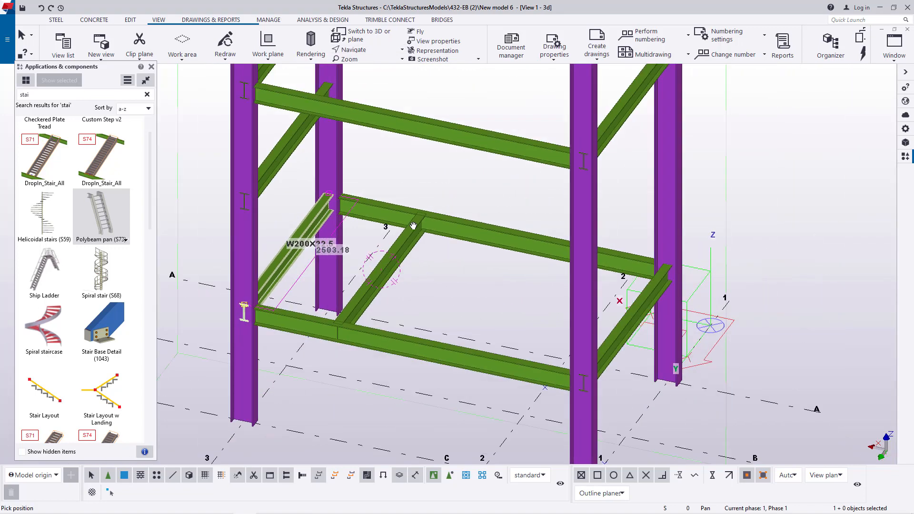
pyautogui.keyDown('ctrl'); pyautogui.moveTo(433, 243); pyautogui.dragTo(464, 248, button='middle'); pyautogui.keyUp('ctrl')
pyautogui.rightClick(523, 272)
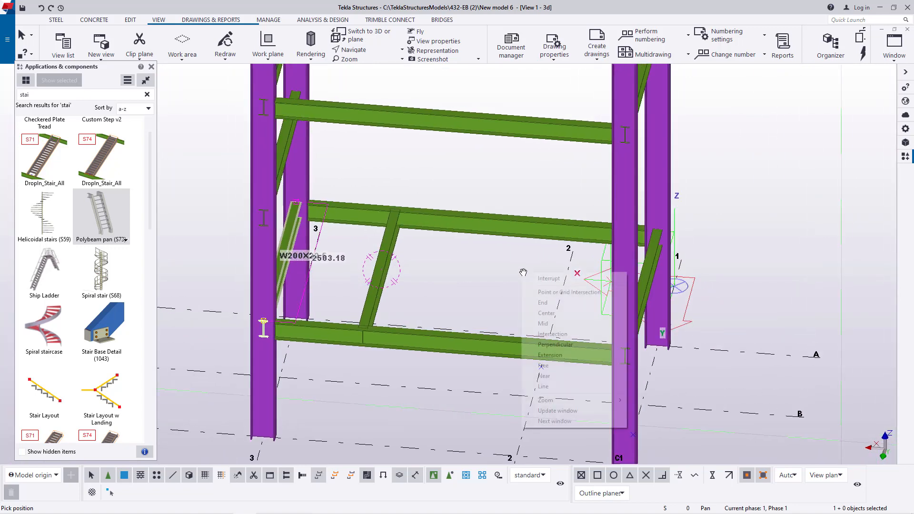
pyautogui.click(546, 279)
# - Copy the construction point on grid line 2 onto the new cross beam, from grid intersection A-2 to the beam's end at grid line A
pyautogui.scroll(4, 547, 350)
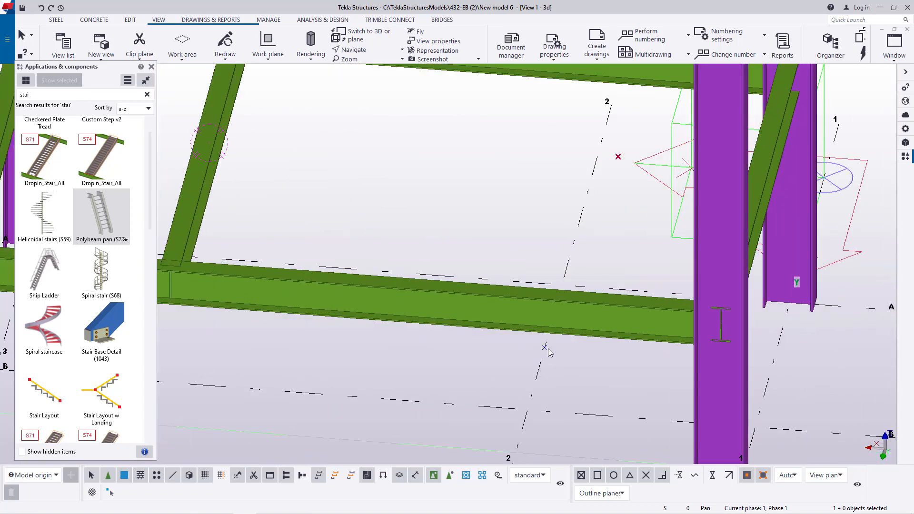
pyautogui.rightClick(548, 348)
pyautogui.click(574, 206)
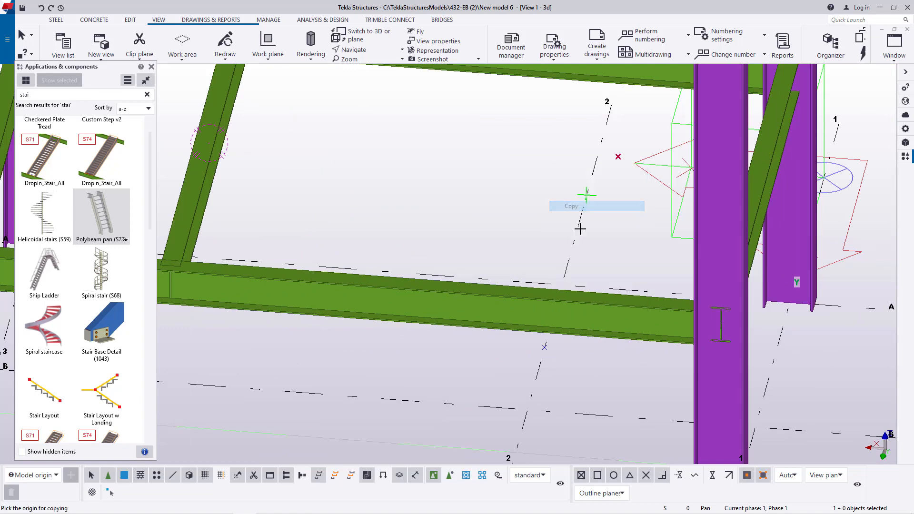
pyautogui.scroll(3, 571, 266)
pyautogui.click(557, 292)
pyautogui.scroll(-4, 598, 281)
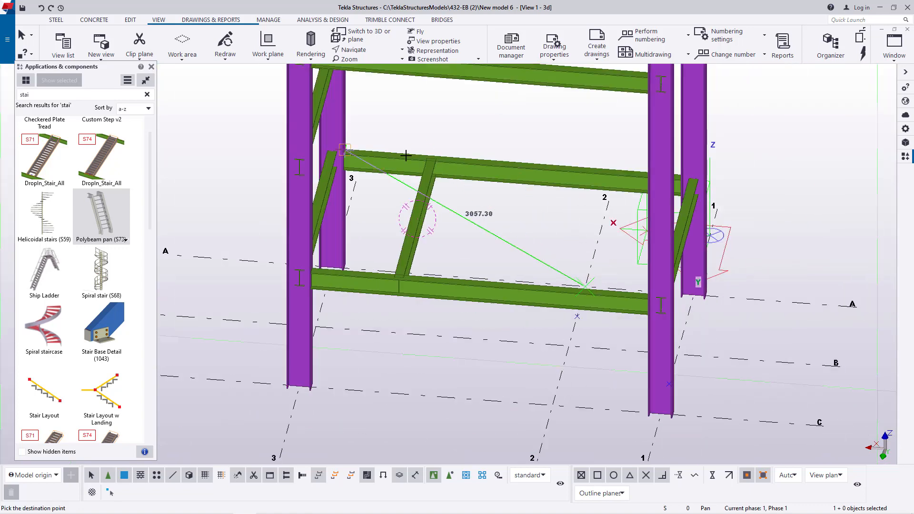
pyautogui.scroll(4, 410, 157)
pyautogui.scroll(3, 468, 152)
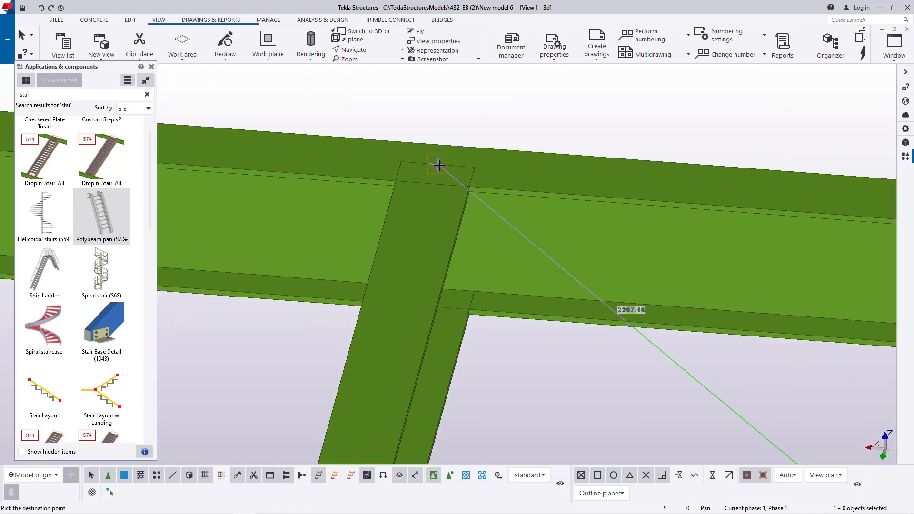
pyautogui.rightClick(475, 121)
pyautogui.click(484, 127)
pyautogui.scroll(-5, 515, 171)
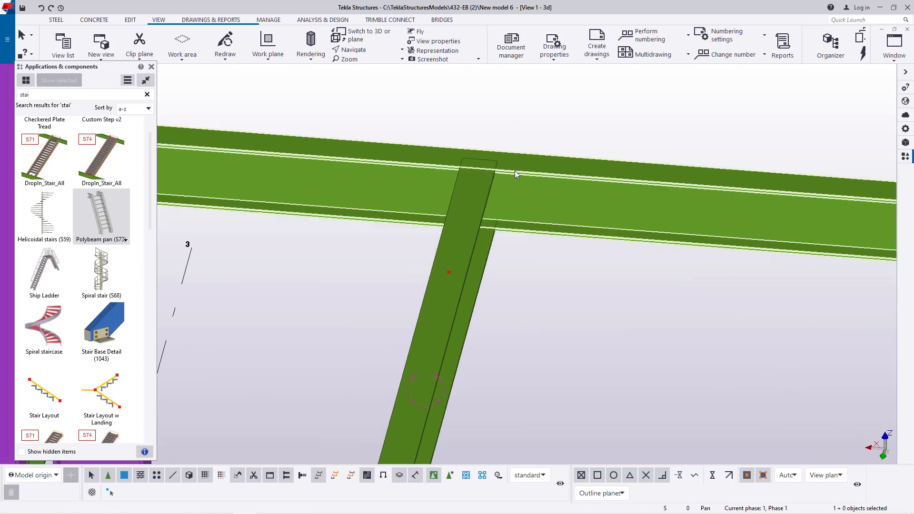
pyautogui.scroll(-5, 619, 249)
pyautogui.scroll(4, 573, 236)
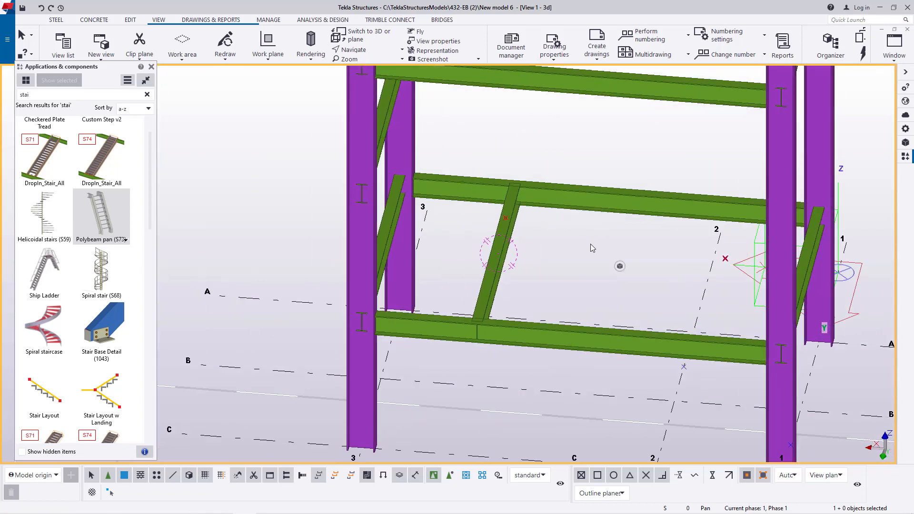
pyautogui.click(130, 20)
pyautogui.click(368, 56)
pyautogui.click(386, 75)
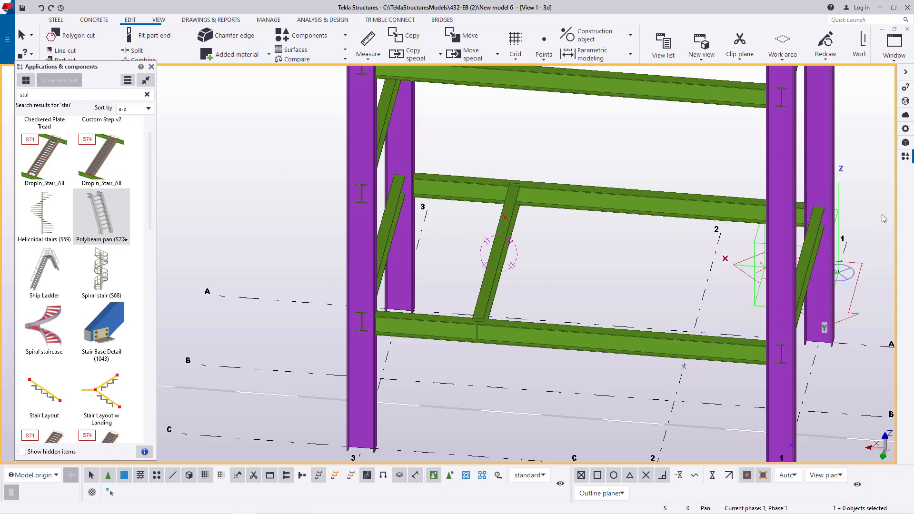
# - Place the Polybeam pan (S73) stair from the construction point on grid line 2 up to the copied point on the cross beam
pyautogui.click(115, 228)
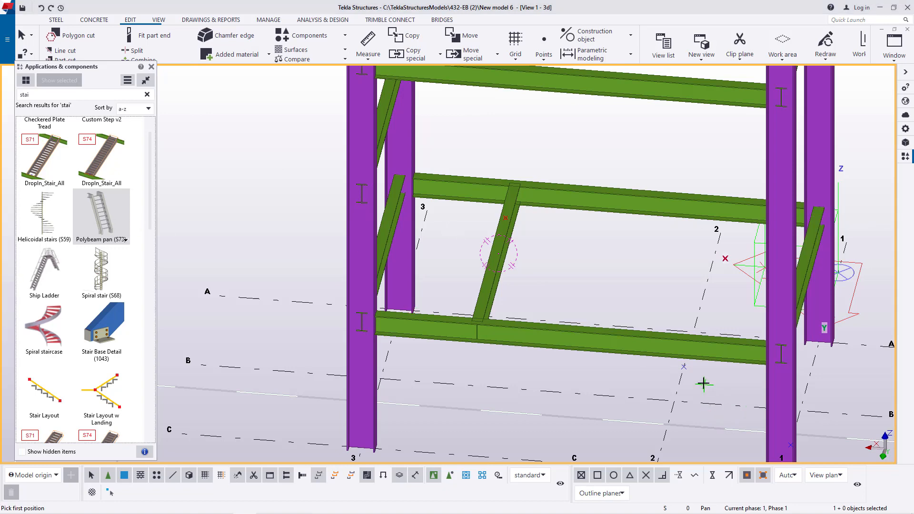
pyautogui.scroll(3, 705, 384)
pyautogui.scroll(-3, 668, 354)
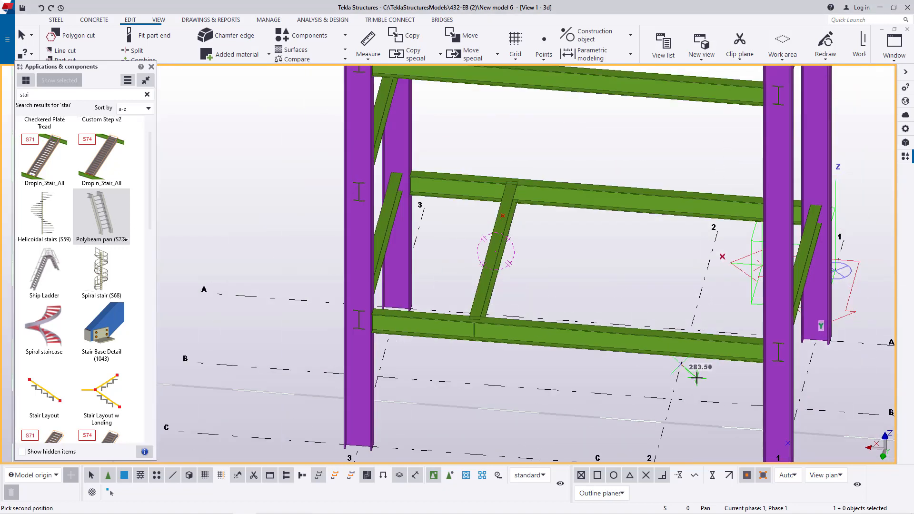
pyautogui.click(698, 367)
pyautogui.scroll(5, 510, 198)
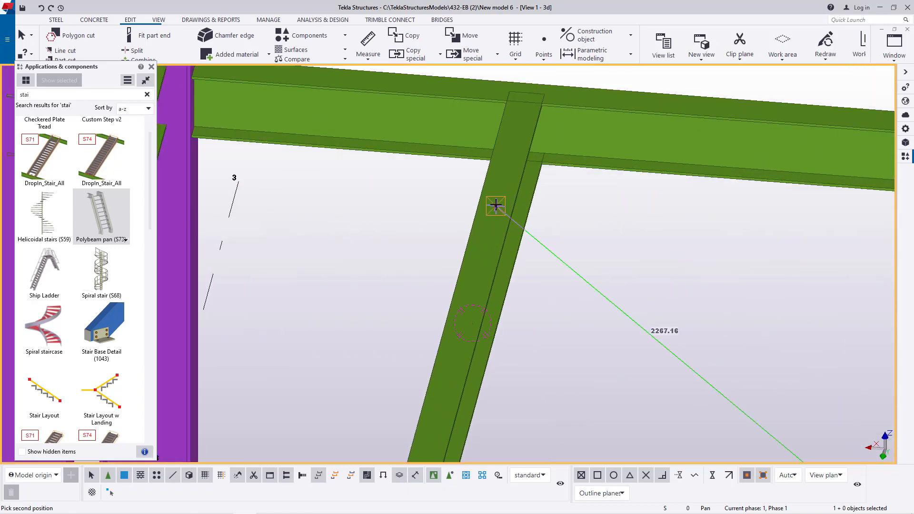
pyautogui.click(496, 206)
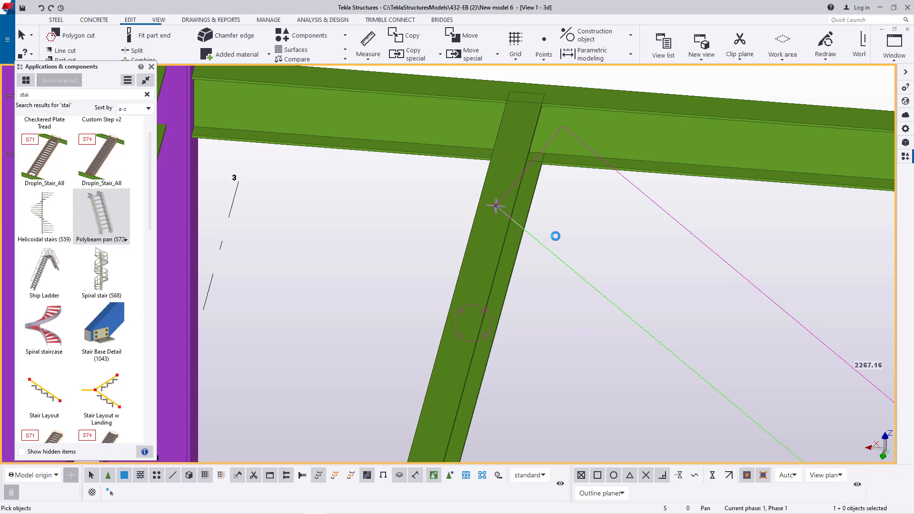
pyautogui.scroll(-6, 555, 236)
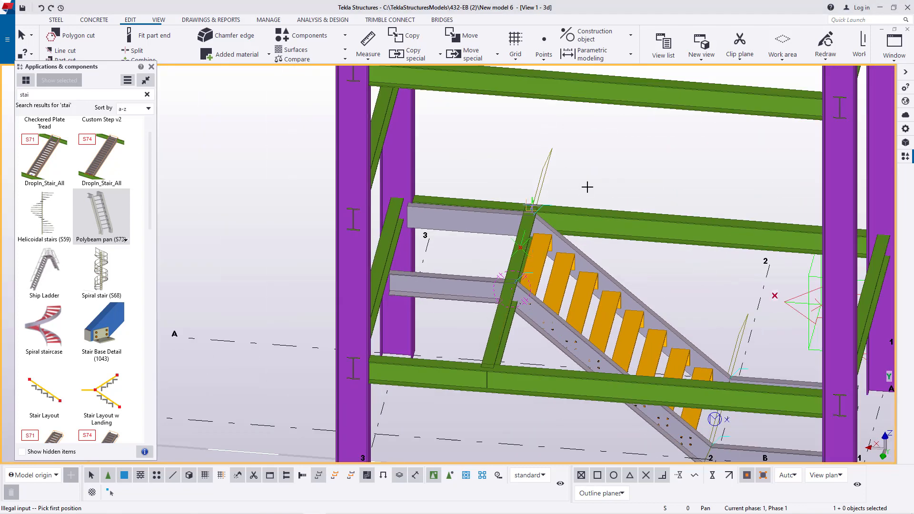
pyautogui.rightClick(593, 165)
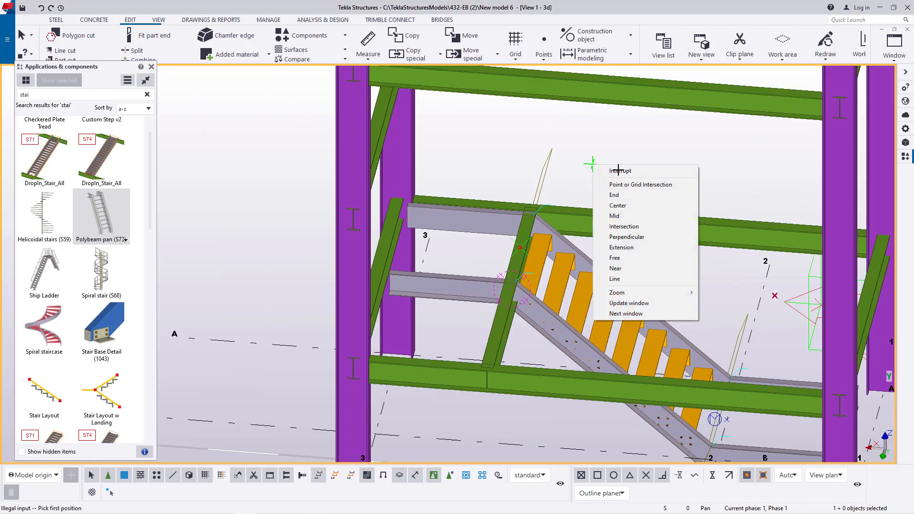
pyautogui.click(618, 170)
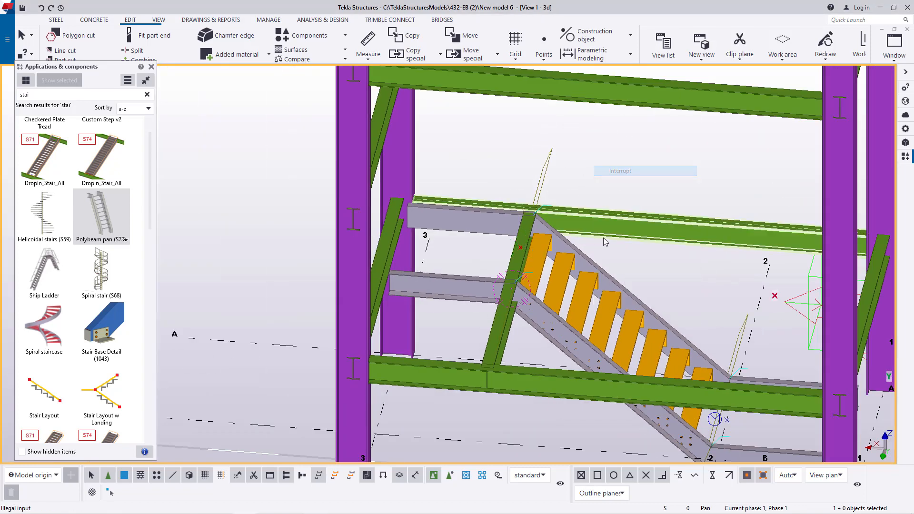
# - Set the view's rotation point on the upper stair treads and orbit to inspect the stair inside the frame
pyautogui.click(158, 23)
pyautogui.click(366, 50)
pyautogui.click(381, 69)
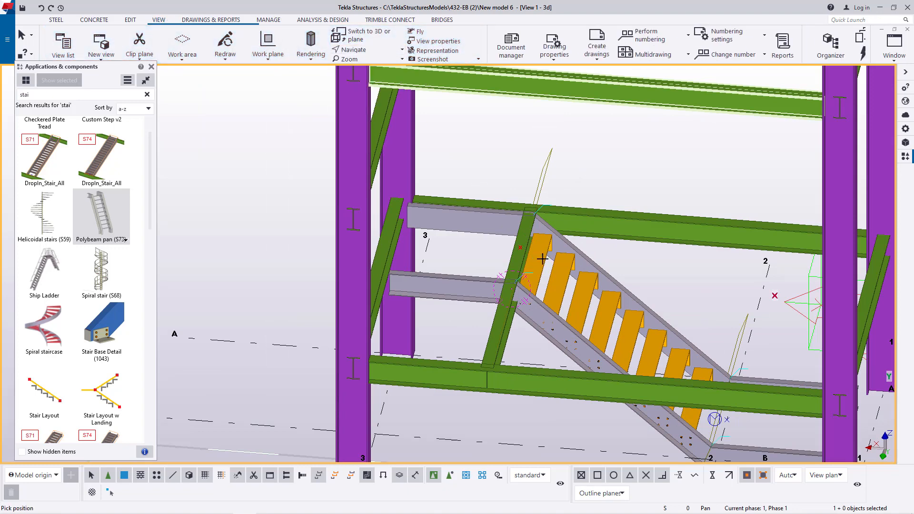
pyautogui.moveTo(557, 269); pyautogui.dragTo(453, 230)
pyautogui.scroll(-3, 495, 233)
pyautogui.moveTo(552, 251); pyautogui.dragTo(596, 303)
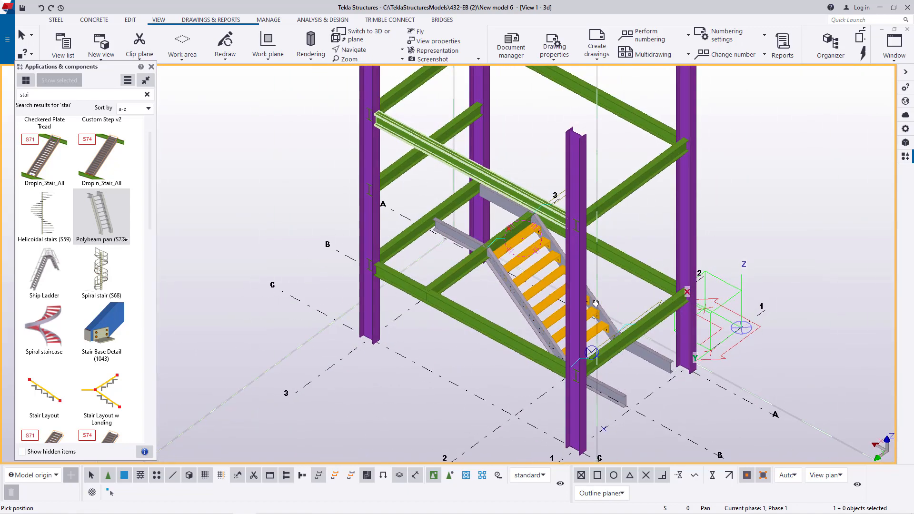
# - Examine how the stair's upper stringer end meets the column and the landing beams at the landing corner
pyautogui.scroll(10, 485, 193)
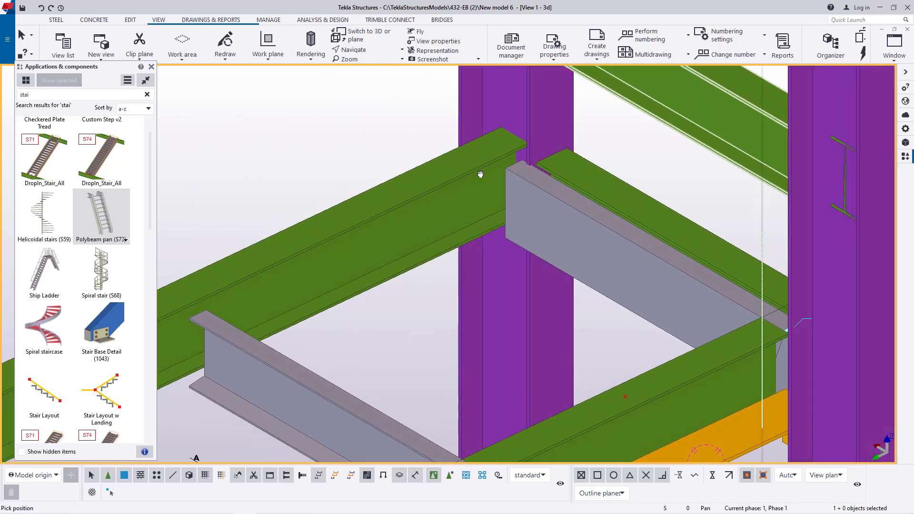
pyautogui.scroll(-8, 514, 148)
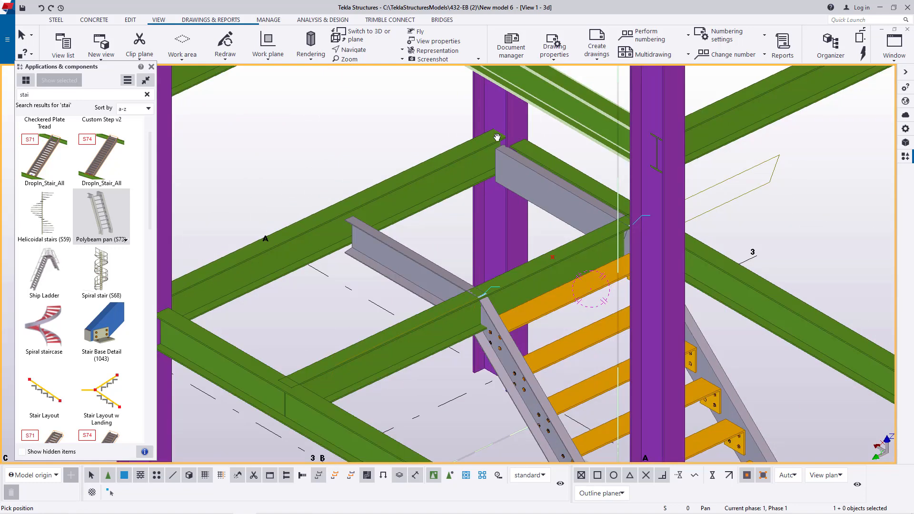
pyautogui.scroll(10, 514, 160)
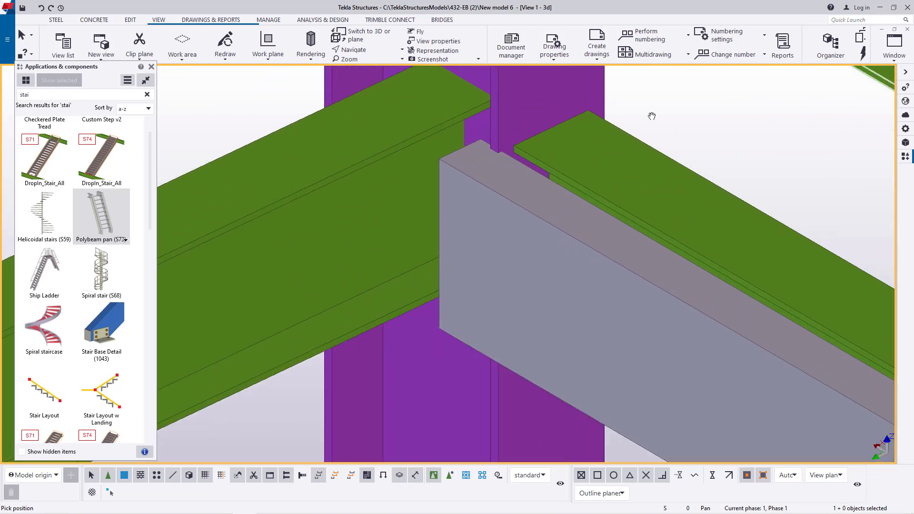
pyautogui.rightClick(674, 110)
pyautogui.click(695, 114)
pyautogui.scroll(6, 473, 144)
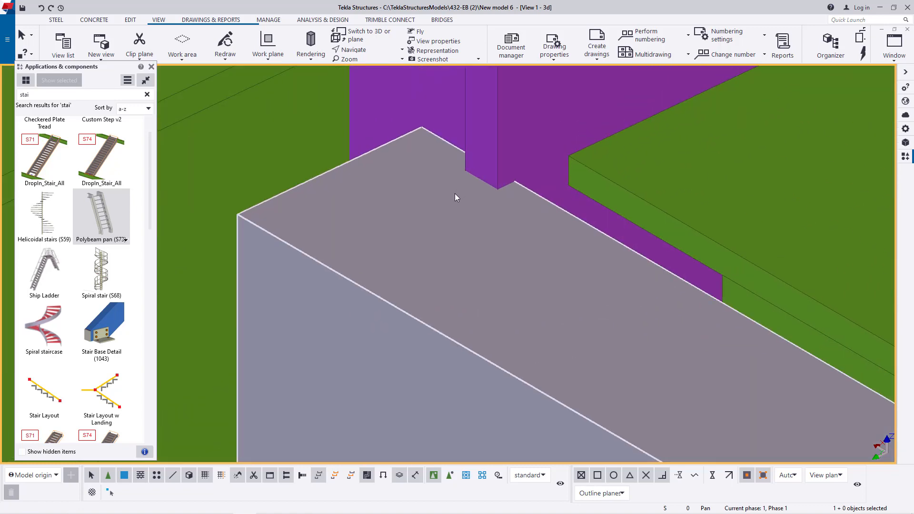
pyautogui.click(439, 207)
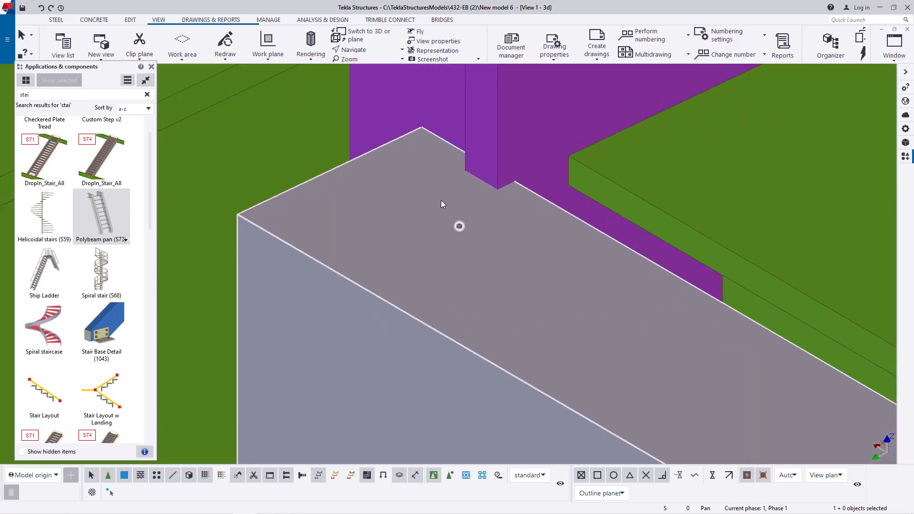
pyautogui.scroll(-5, 441, 200)
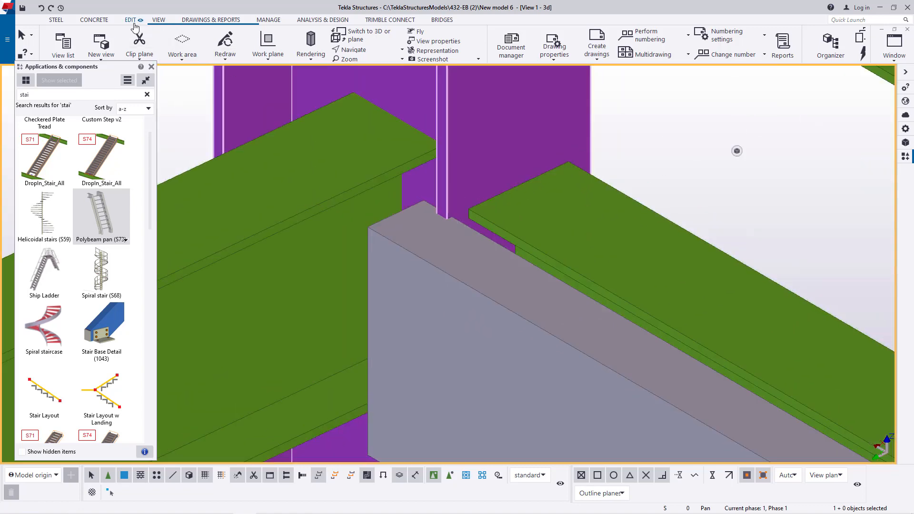
pyautogui.click(130, 20)
pyautogui.click(546, 59)
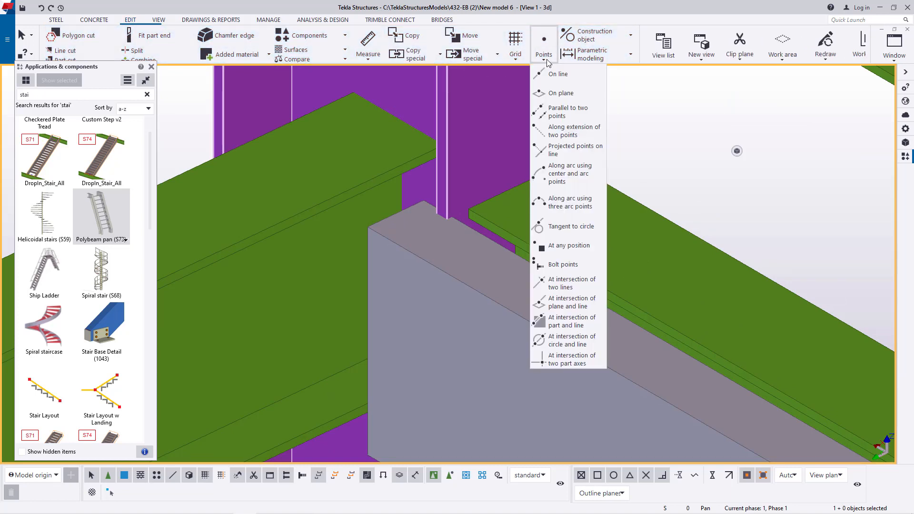
pyautogui.click(565, 248)
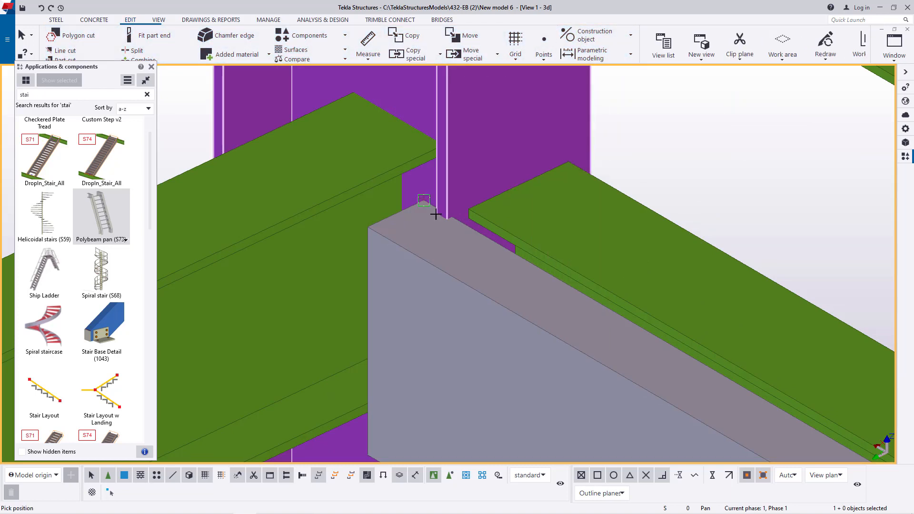
pyautogui.scroll(4, 411, 208)
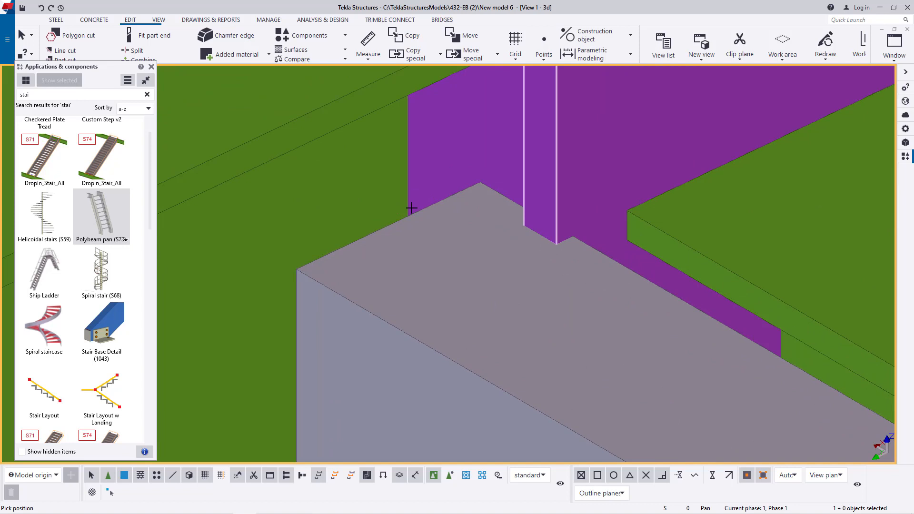
pyautogui.scroll(-4, 413, 208)
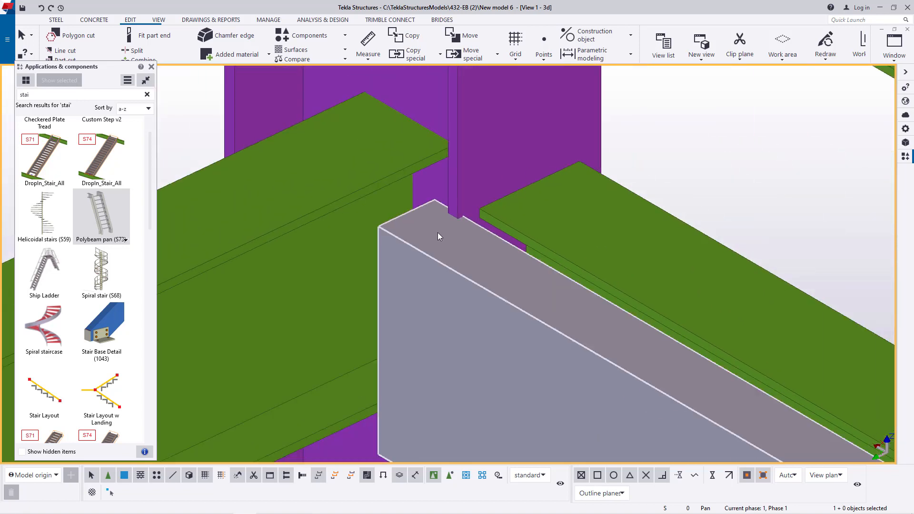
# - Move the stair 25 mm away from the column, from the back to the front corner of the upper stringer's end
pyautogui.rightClick(421, 243)
pyautogui.click(462, 309)
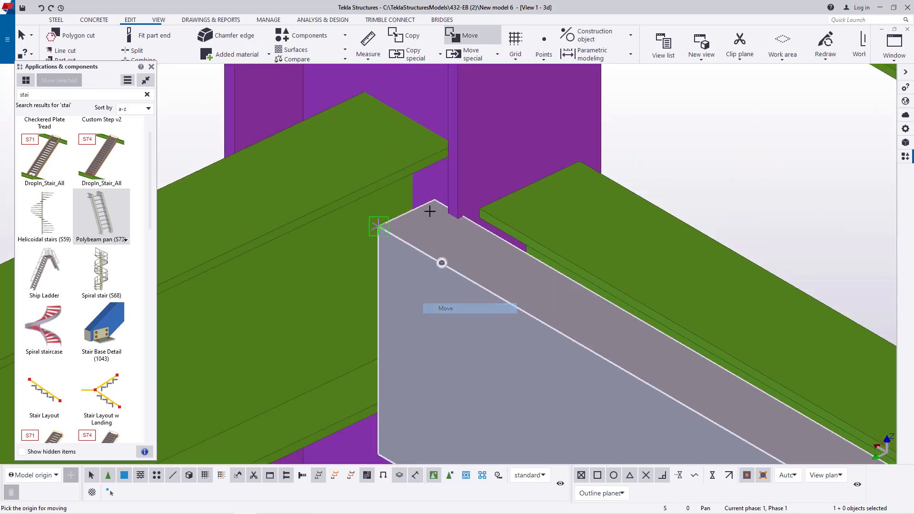
pyautogui.scroll(5, 453, 197)
pyautogui.click(457, 200)
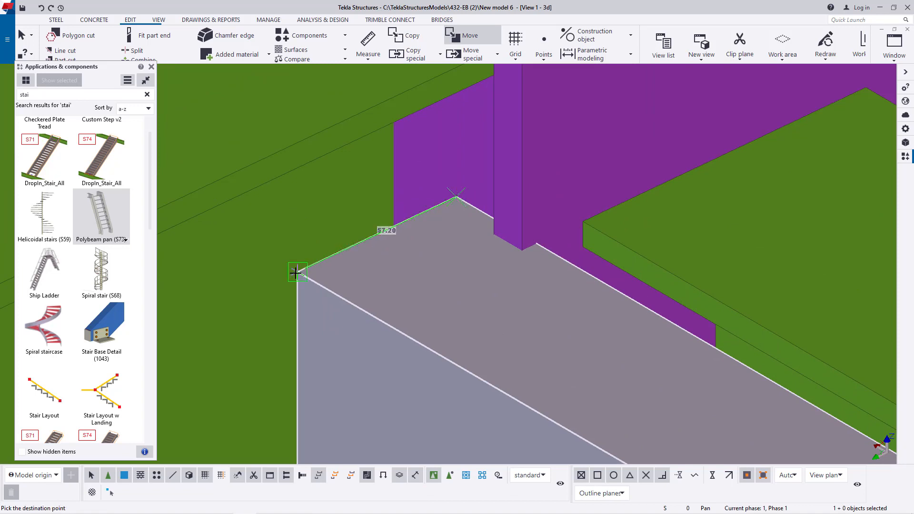
pyautogui.write('25')
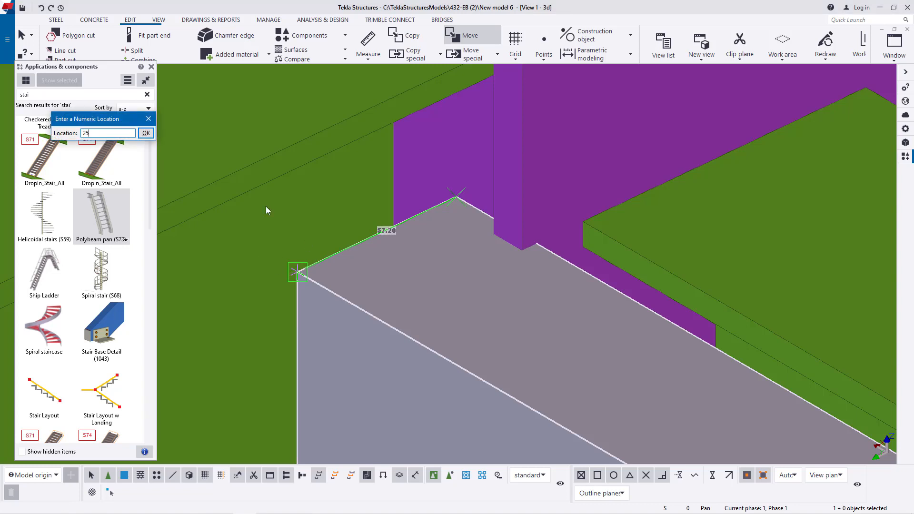
pyautogui.click(146, 134)
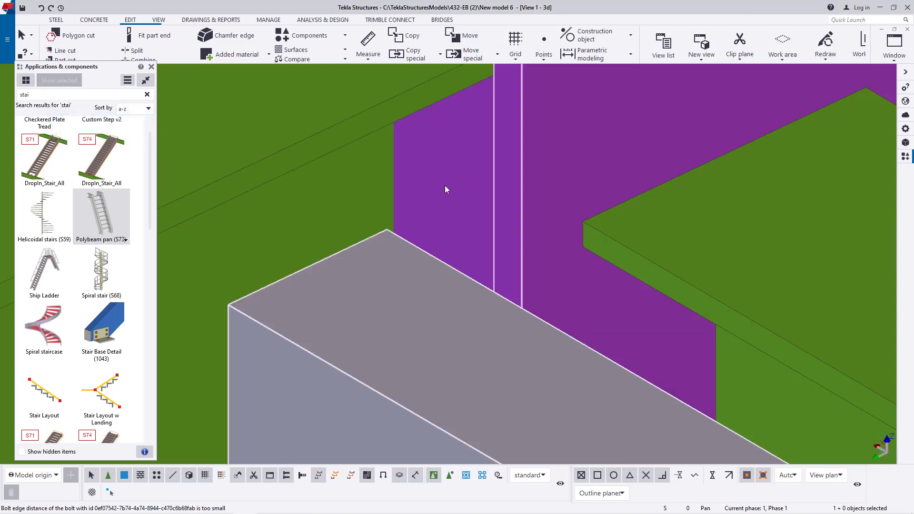
# - Set up a special rotated copy of the stair, with the rotation taken around a line
pyautogui.scroll(-4, 520, 182)
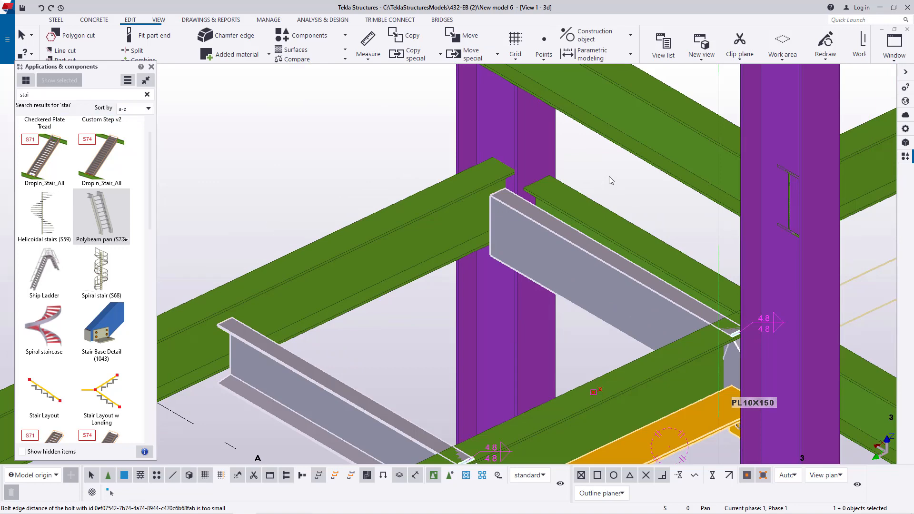
pyautogui.scroll(-6, 504, 162)
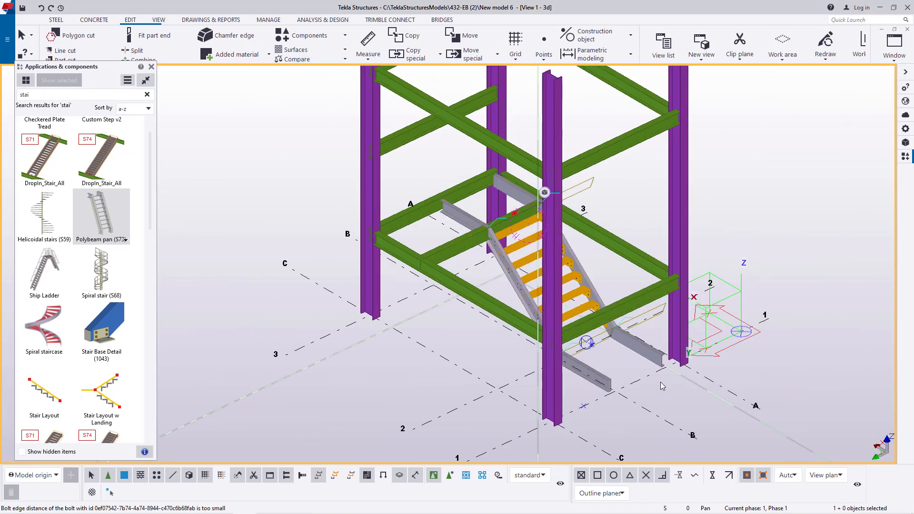
pyautogui.scroll(8, 661, 386)
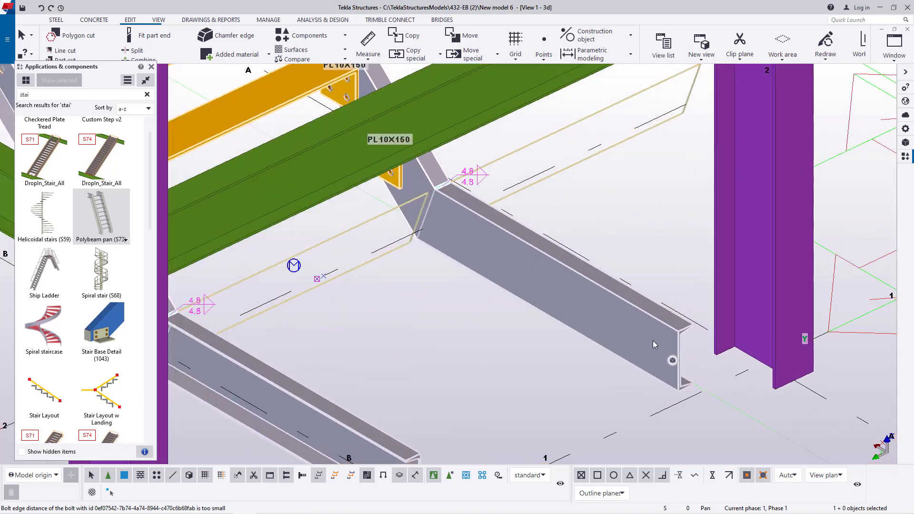
pyautogui.rightClick(609, 215)
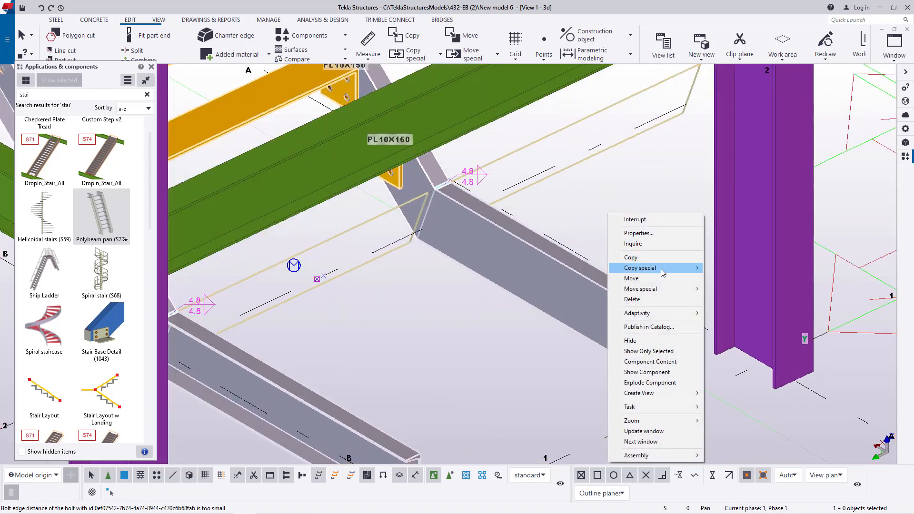
pyautogui.moveTo(657, 293)
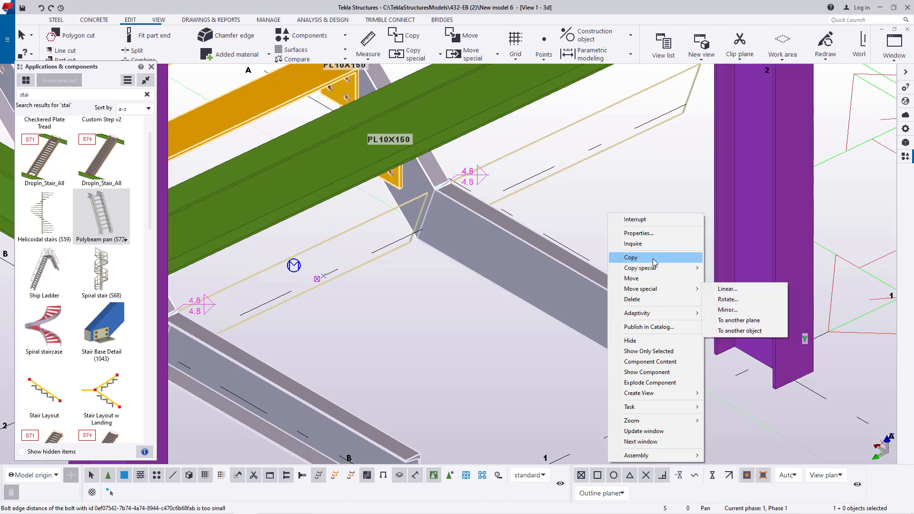
pyautogui.moveTo(654, 270)
pyautogui.click(723, 279)
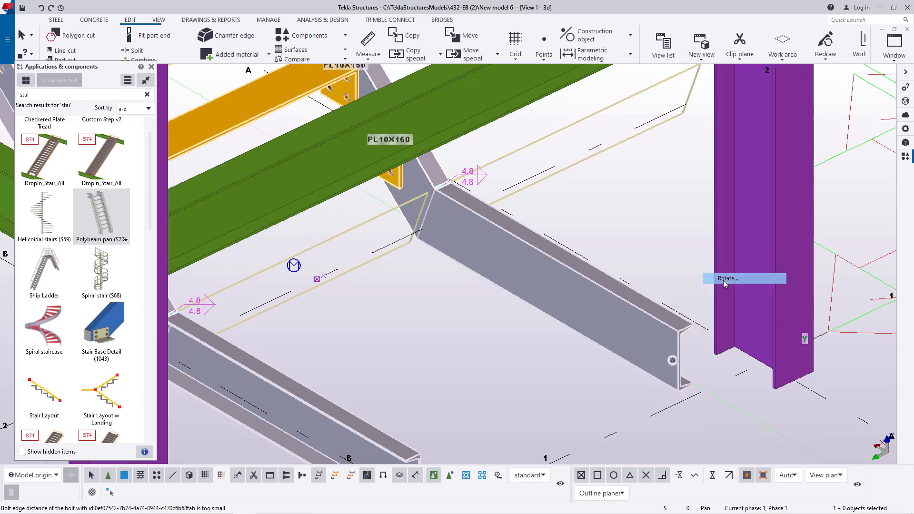
pyautogui.scroll(-3, 561, 264)
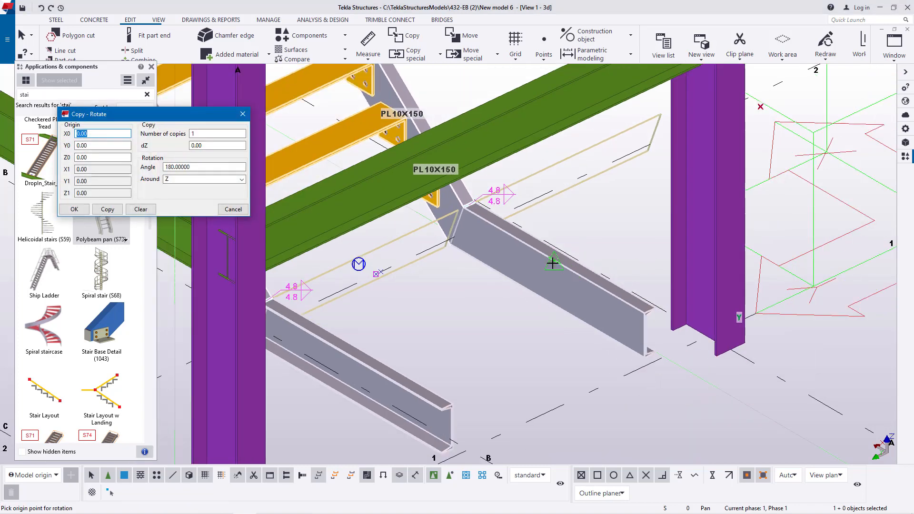
pyautogui.scroll(-4, 615, 302)
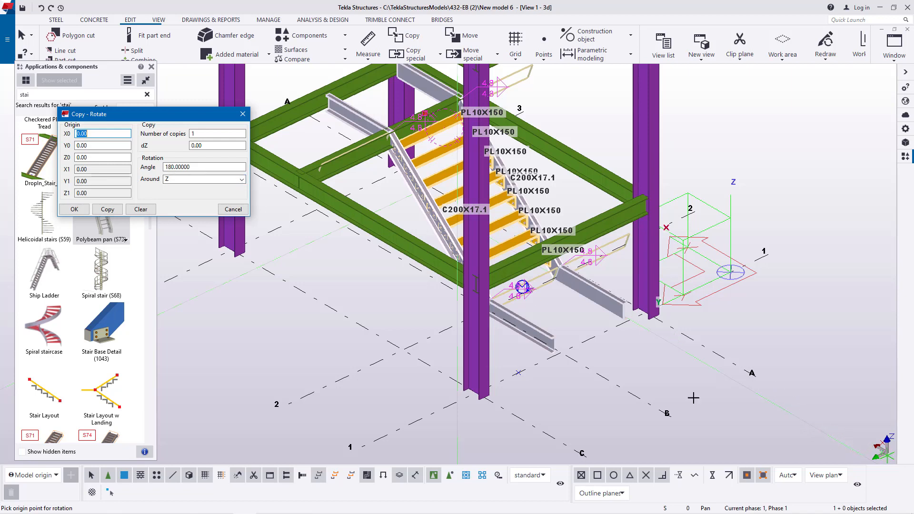
pyautogui.click(242, 179)
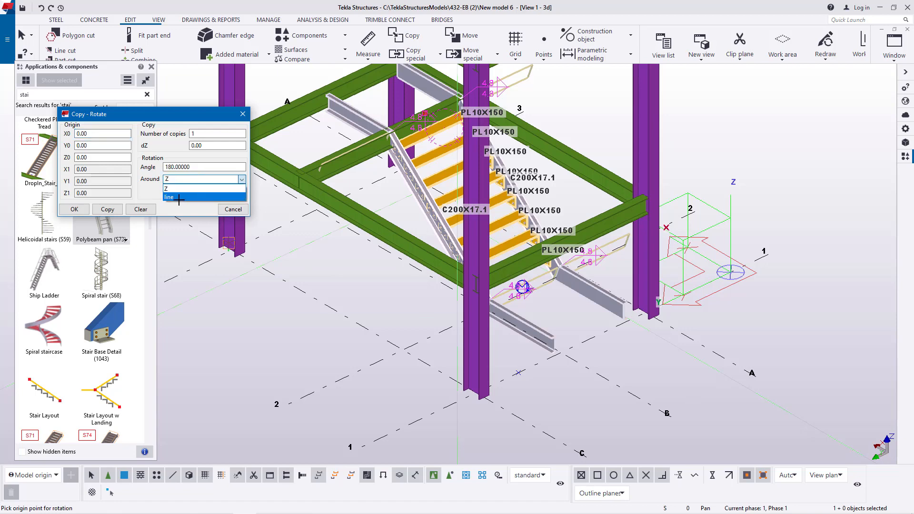
pyautogui.click(178, 197)
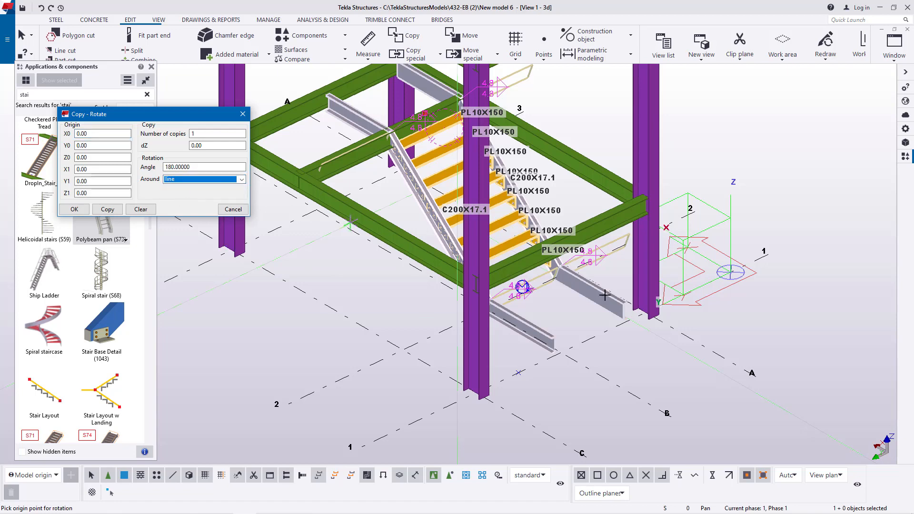
# - Define the rotation axis along the vertical web edge at the lower stringer's end, from its upper corner to its lower corner
pyautogui.scroll(6, 626, 316)
pyautogui.scroll(2, 617, 250)
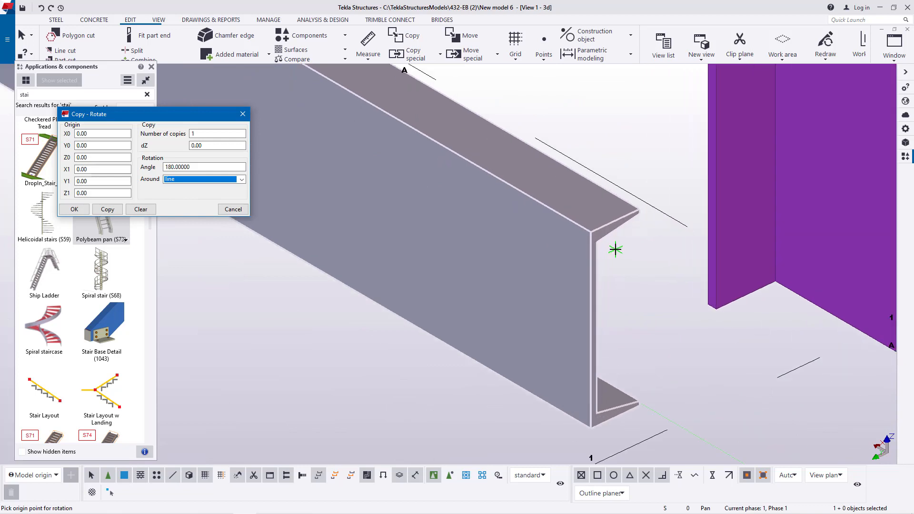
pyautogui.scroll(3, 615, 250)
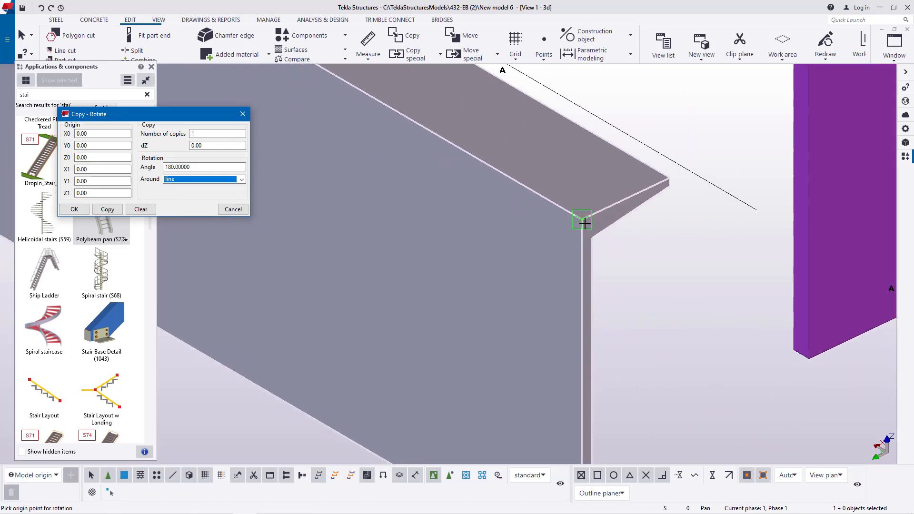
pyautogui.click(583, 219)
pyautogui.scroll(-3, 578, 161)
pyautogui.scroll(2, 571, 361)
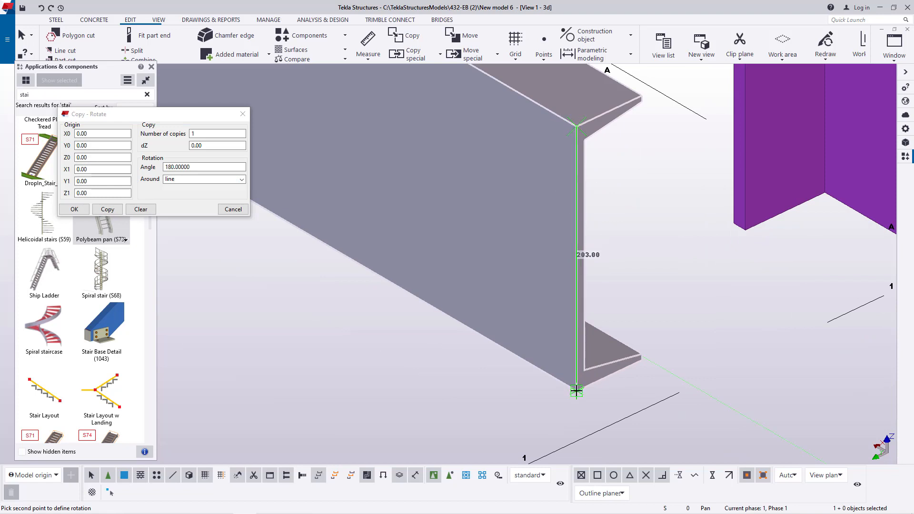
pyautogui.click(576, 390)
# - Create one copy of the stair rotated 180° about the defined axis and close the rotation settings
pyautogui.click(106, 211)
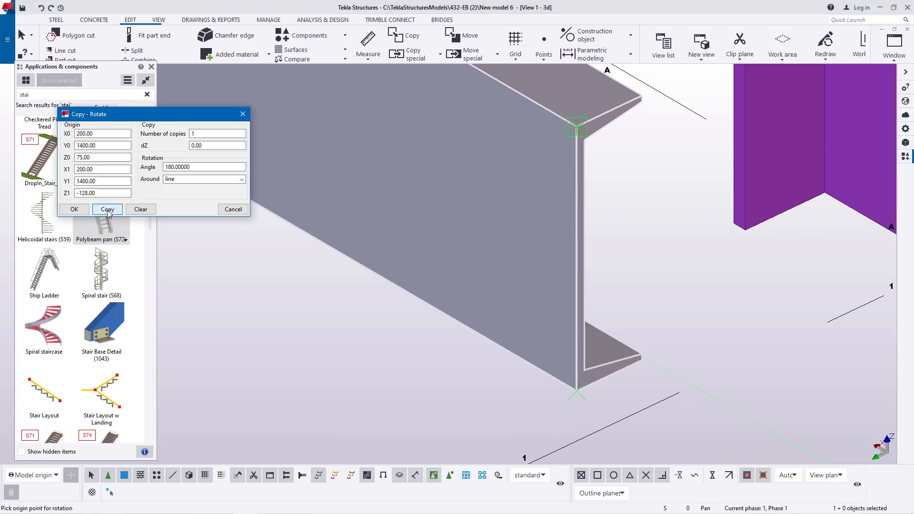
pyautogui.click(428, 275)
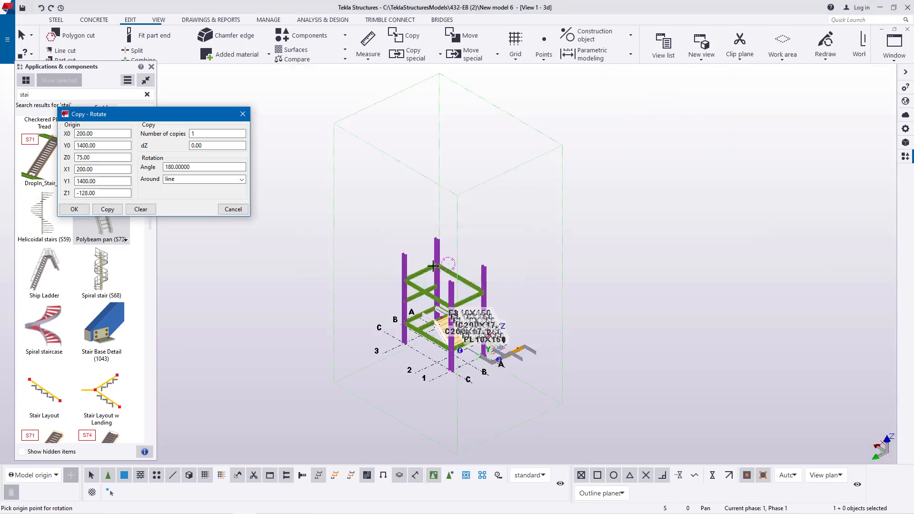
pyautogui.scroll(5, 509, 375)
pyautogui.rightClick(559, 173)
pyautogui.click(572, 177)
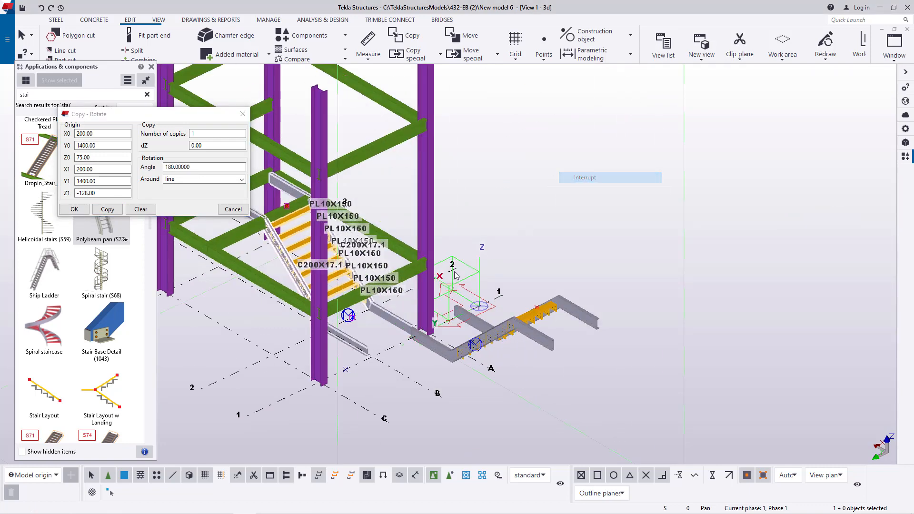
pyautogui.scroll(4, 400, 320)
pyautogui.scroll(1, 400, 320)
pyautogui.click(78, 210)
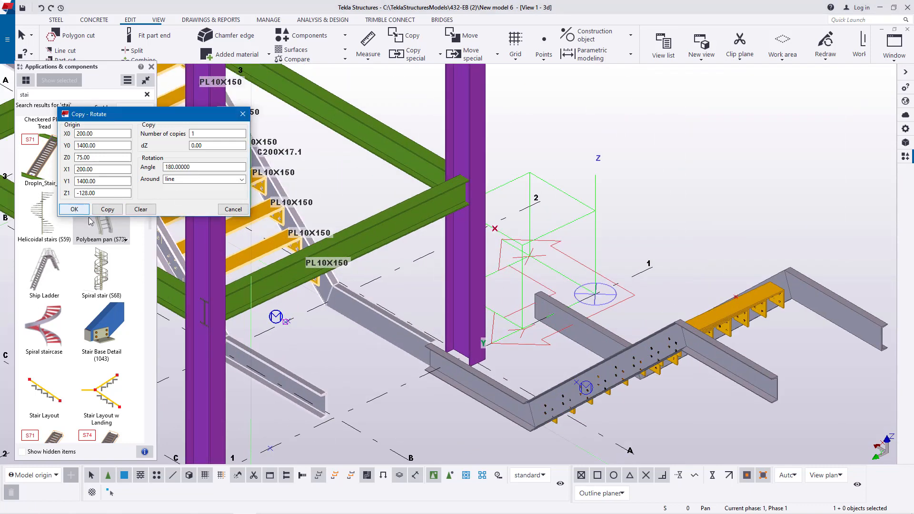
# - Set the view's rotation point at the base of the column near the copied stair and orbit to inspect both flights
pyautogui.click(708, 157)
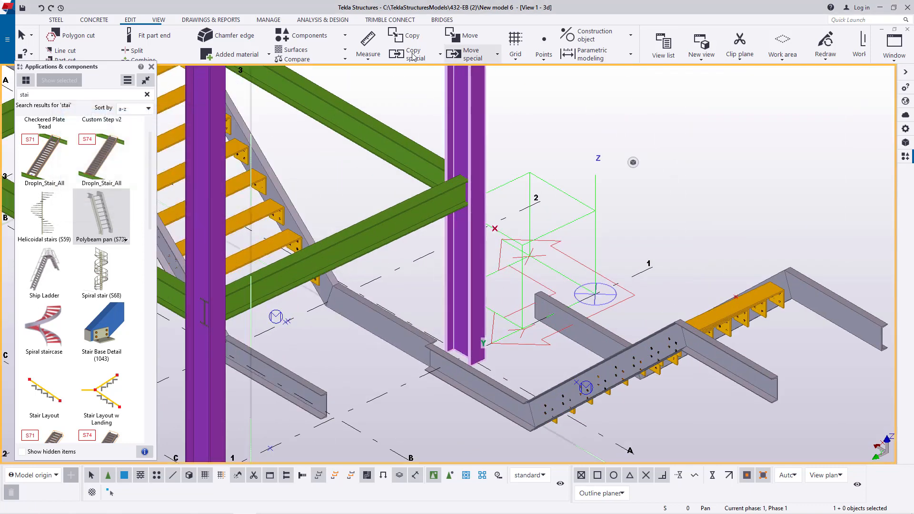
pyautogui.click(160, 20)
pyautogui.click(363, 51)
pyautogui.click(373, 83)
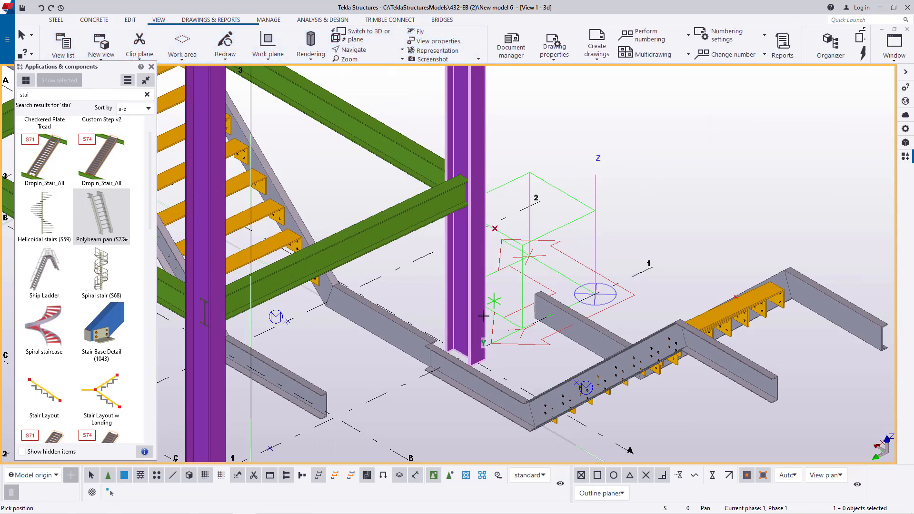
pyautogui.moveTo(466, 340); pyautogui.dragTo(504, 336)
pyautogui.scroll(-5, 505, 336)
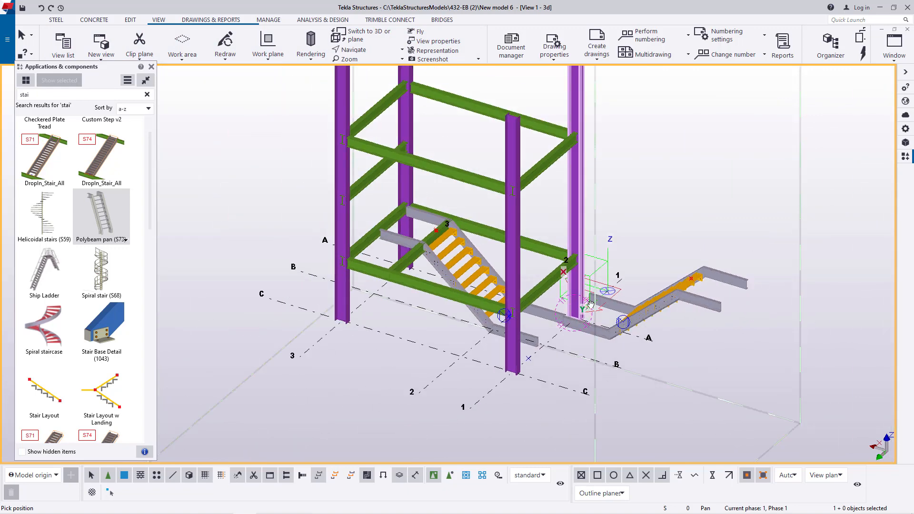
pyautogui.scroll(5, 578, 288)
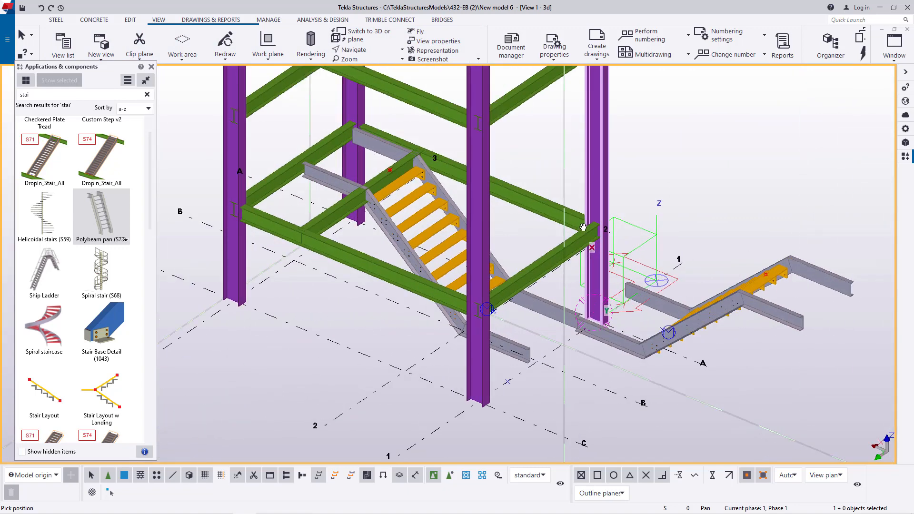
# - Move the copied stair from the top corner of its stringer end to the flange corner at the end of the first flight's landing stringer
pyautogui.scroll(3, 585, 246)
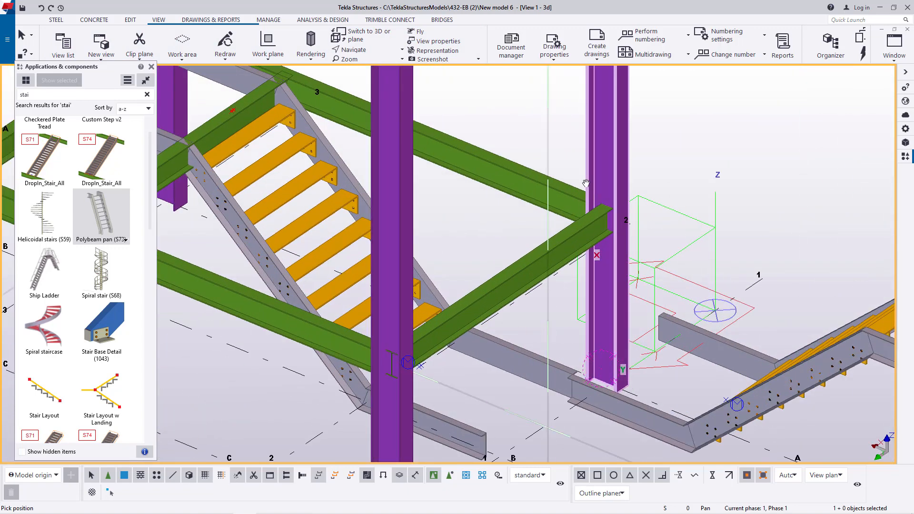
pyautogui.scroll(-2, 558, 285)
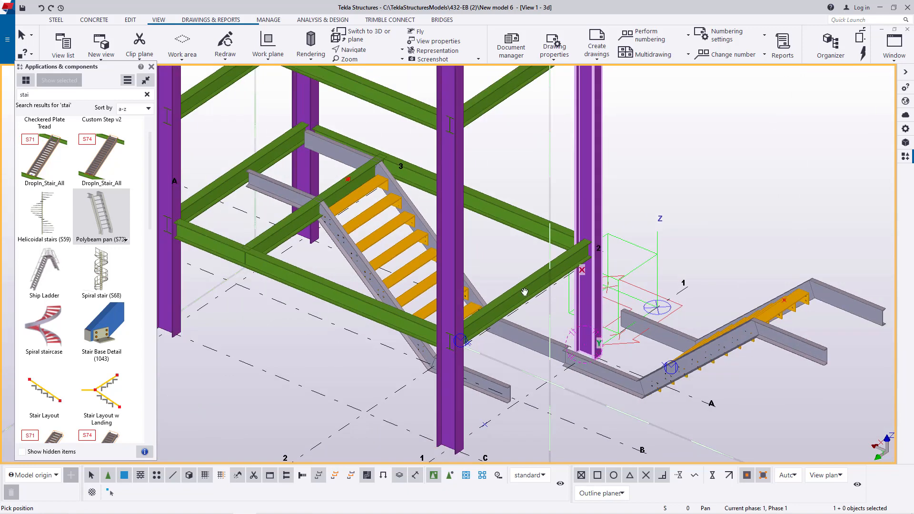
pyautogui.rightClick(664, 260)
pyautogui.click(729, 213)
pyautogui.scroll(4, 620, 288)
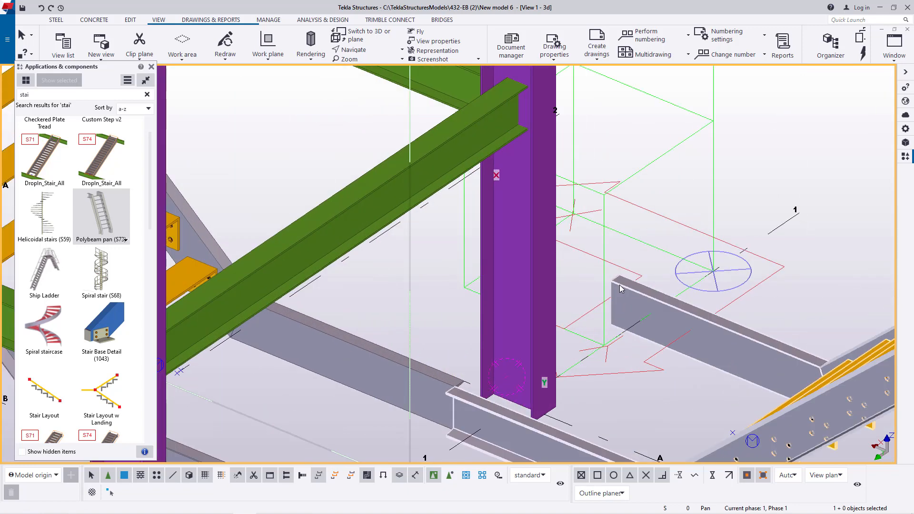
pyautogui.scroll(5, 621, 289)
pyautogui.rightClick(643, 200)
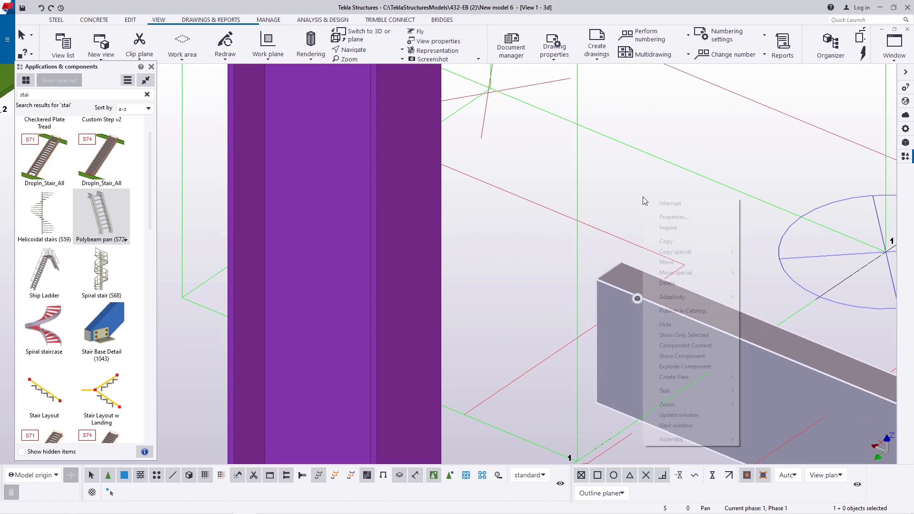
pyautogui.click(691, 262)
pyautogui.scroll(5, 623, 258)
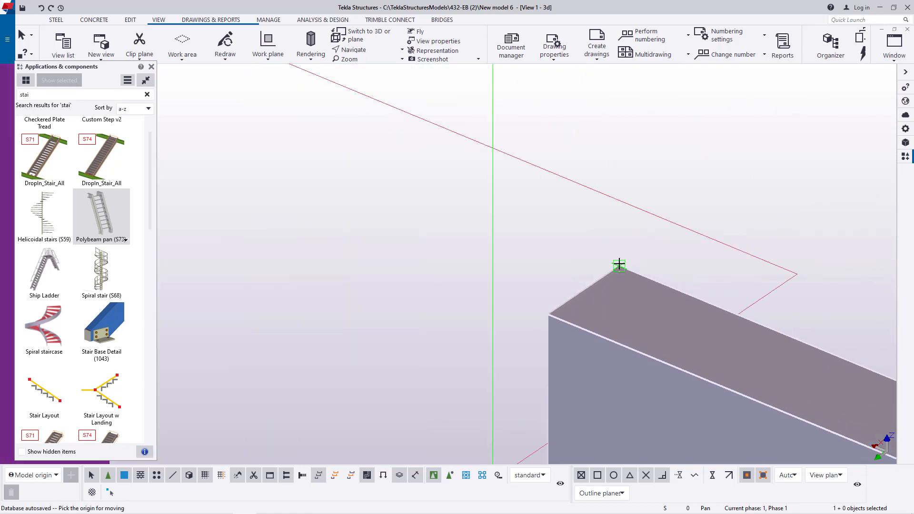
pyautogui.click(619, 268)
pyautogui.scroll(-8, 620, 270)
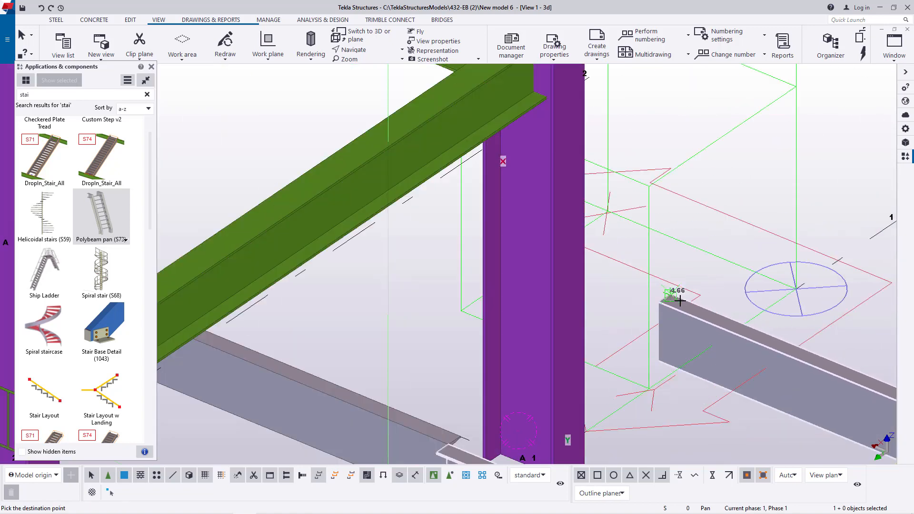
pyautogui.scroll(8, 425, 223)
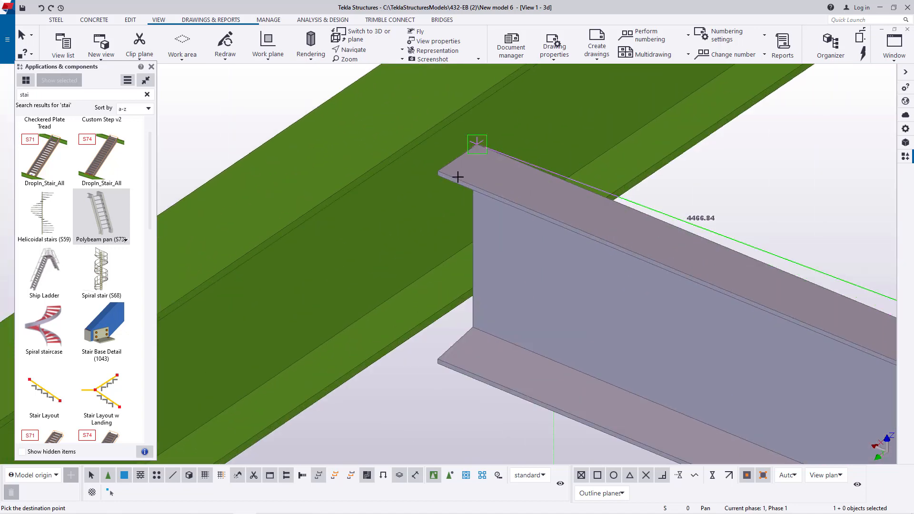
pyautogui.click(408, 159)
# - Delete the intermediate W200X22.5 landing beam that crosses the two stair flights
pyautogui.scroll(-8, 414, 166)
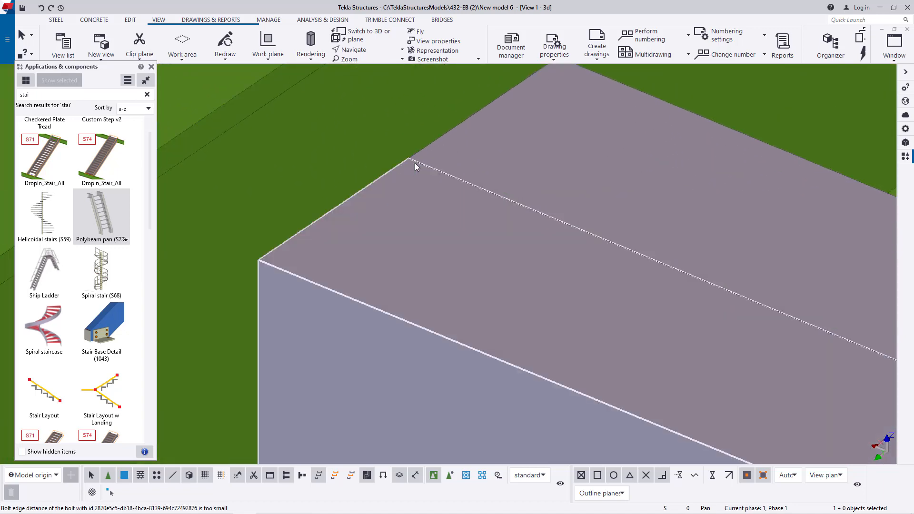
pyautogui.scroll(-5, 417, 181)
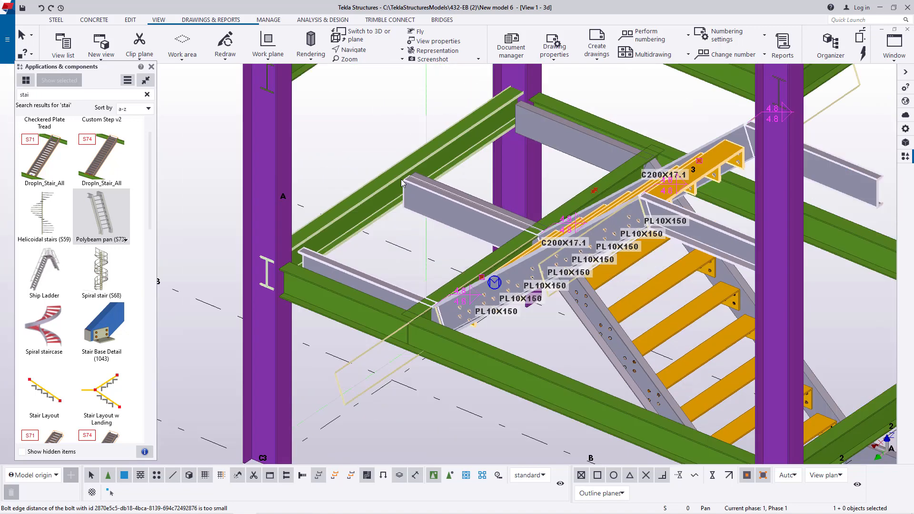
pyautogui.scroll(6, 468, 179)
pyautogui.scroll(3, 573, 164)
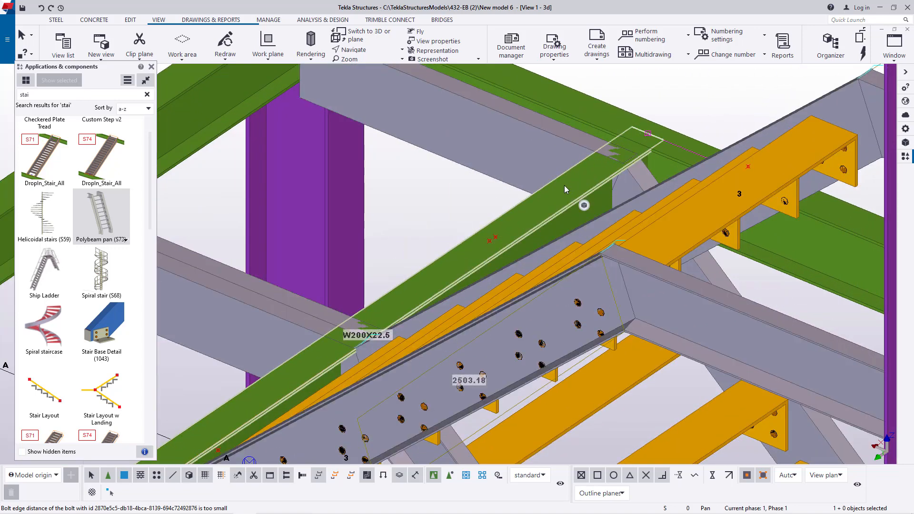
pyautogui.press('Delete')
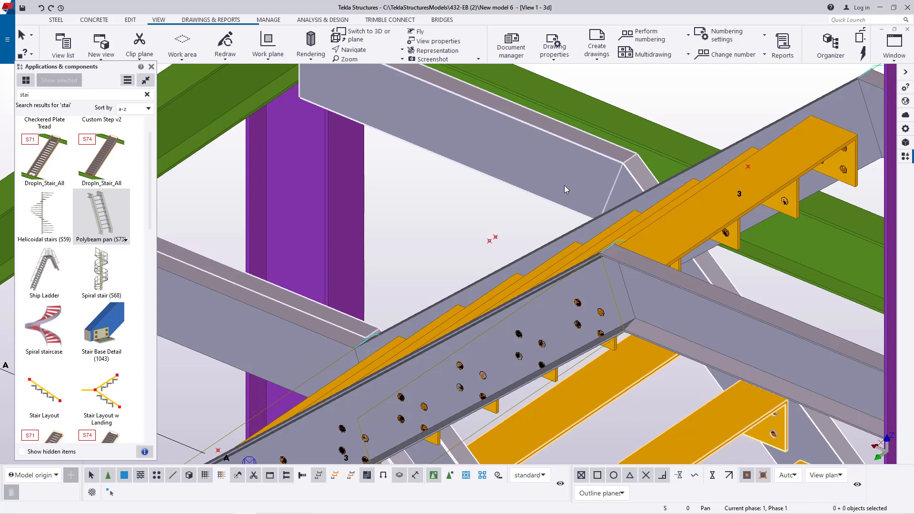
# - Orbit around the two flights to examine how their stringers meet at the landing beams and columns
pyautogui.click(375, 51)
pyautogui.click(374, 63)
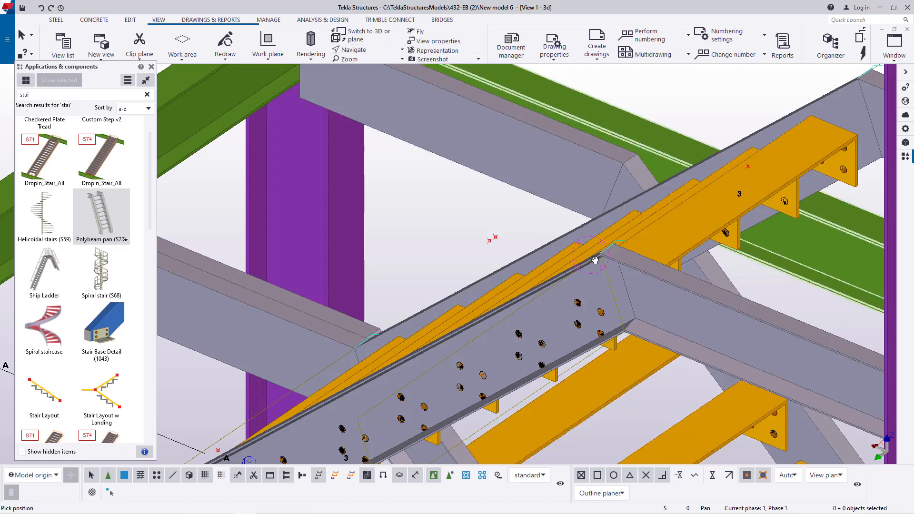
pyautogui.keyDown('ctrl'); pyautogui.moveTo(595, 259); pyautogui.dragTo(571, 240, button='middle'); pyautogui.keyUp('ctrl')
pyautogui.scroll(-7, 676, 221)
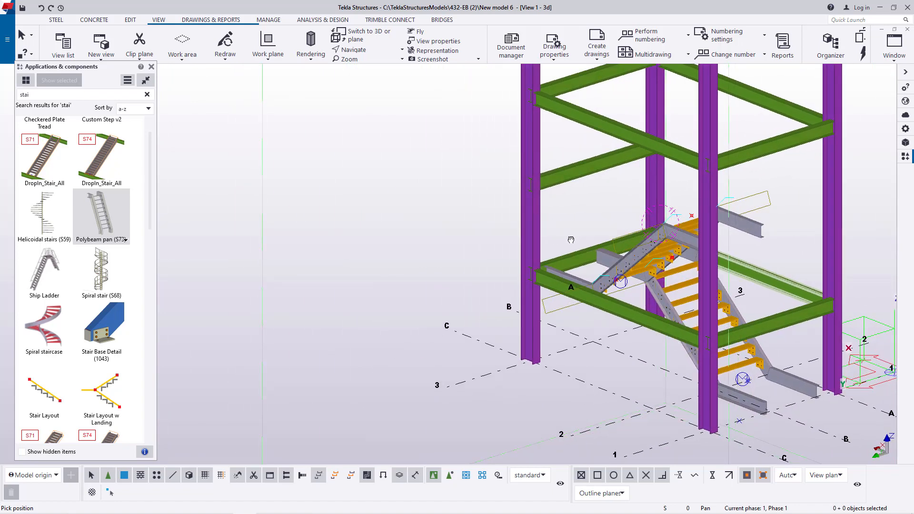
pyautogui.keyDown('ctrl'); pyautogui.moveTo(571, 240); pyautogui.dragTo(614, 240, button='middle'); pyautogui.keyUp('ctrl')
pyautogui.scroll(5, 705, 378)
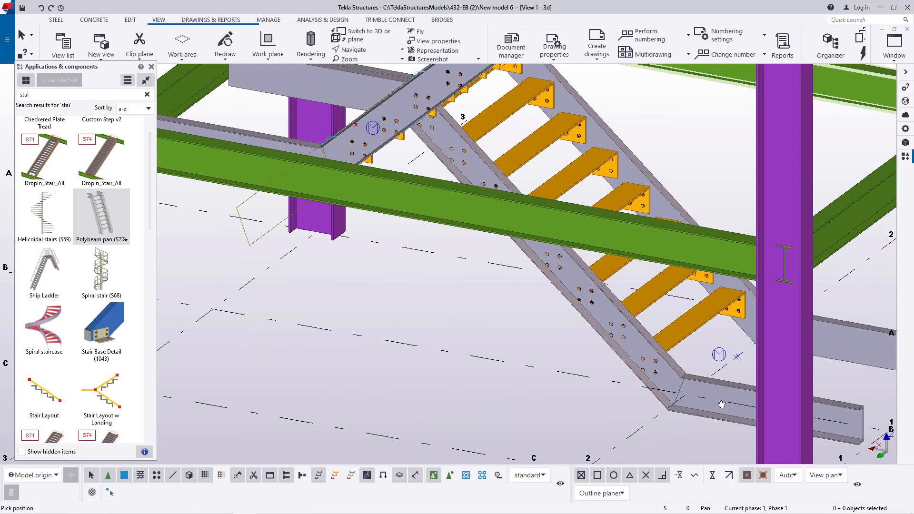
pyautogui.scroll(-5, 861, 344)
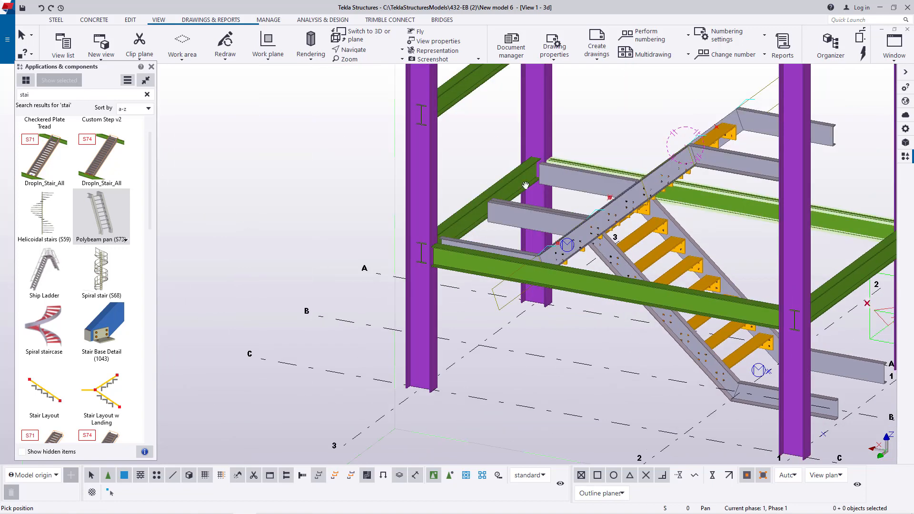
pyautogui.scroll(6, 527, 186)
pyautogui.scroll(-2, 546, 181)
pyautogui.scroll(4, 519, 210)
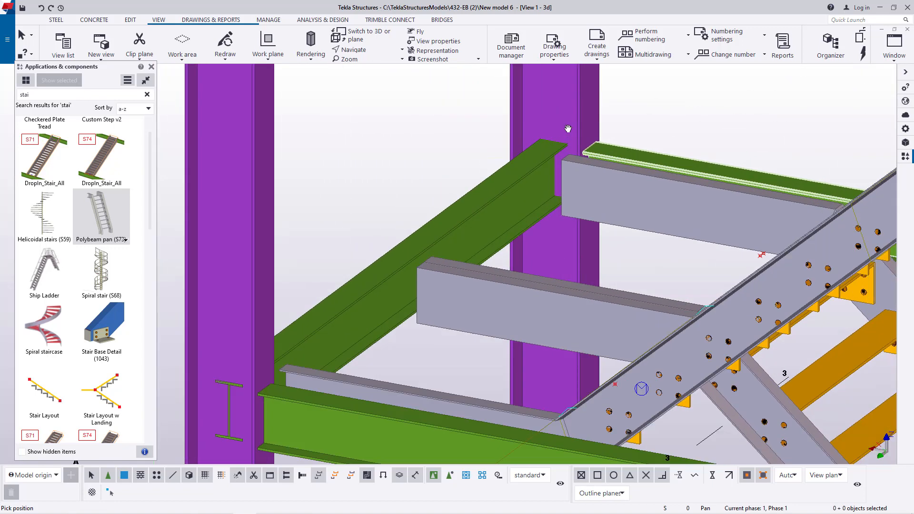
pyautogui.click(369, 50)
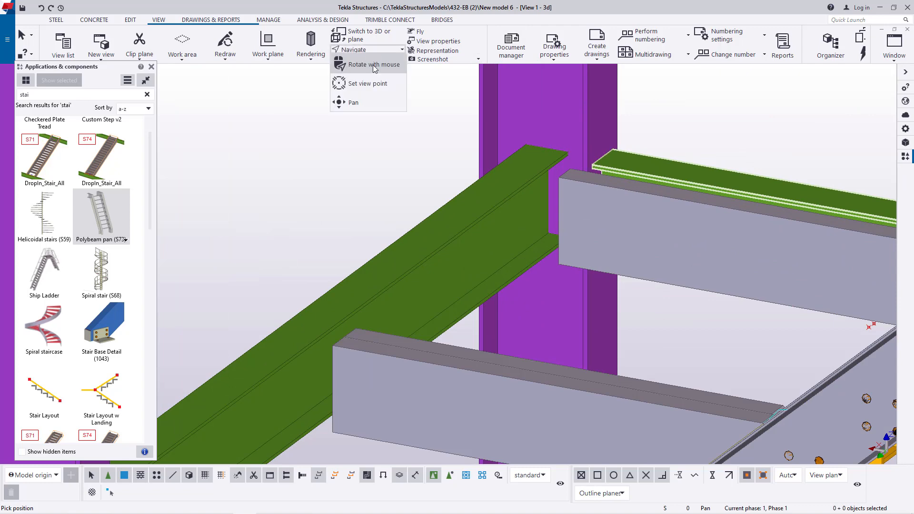
pyautogui.click(373, 64)
pyautogui.moveTo(584, 231)
pyautogui.mouseDown()
pyautogui.moveTo(633, 235)
pyautogui.moveTo(601, 224)
pyautogui.mouseUp()
pyautogui.rightClick(656, 184)
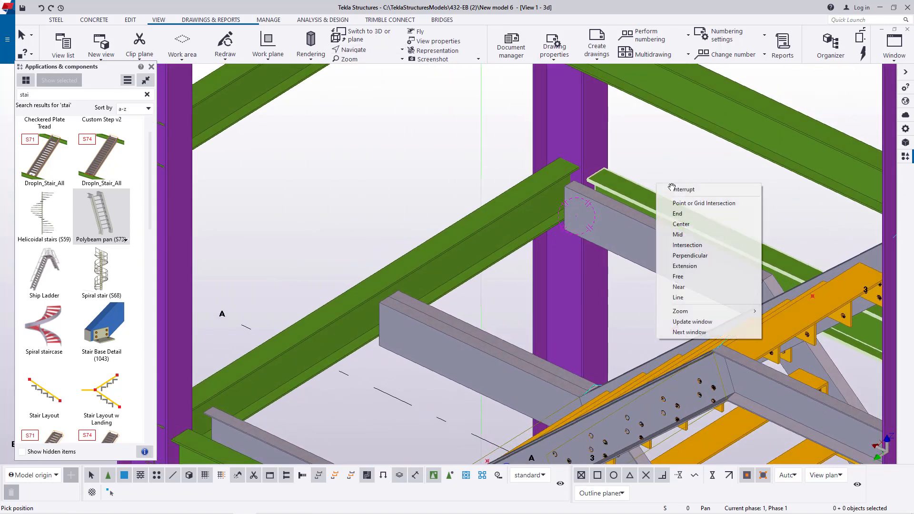
pyautogui.click(674, 325)
# - Move the upper flight 25 mm away from the lower flight's landing stringer, along the stringer's top end edge
pyautogui.scroll(4, 395, 313)
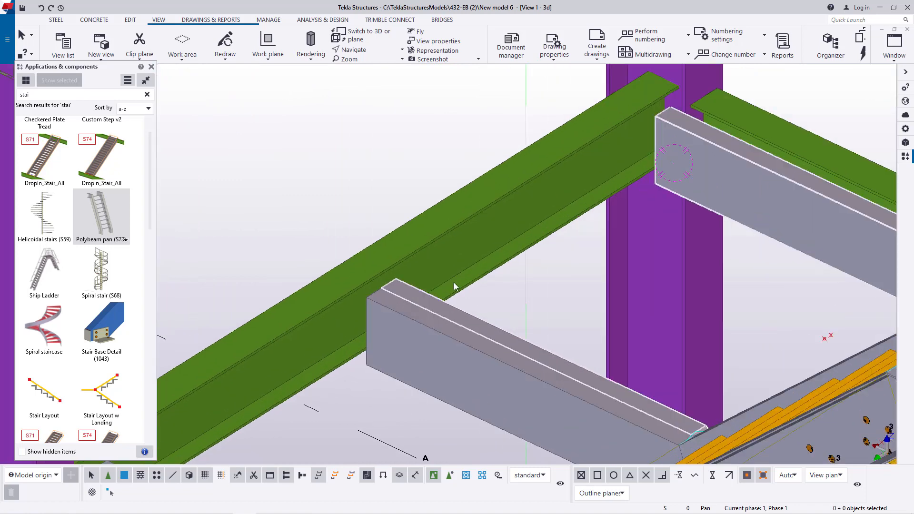
pyautogui.scroll(-2, 545, 279)
pyautogui.scroll(-2, 548, 289)
pyautogui.scroll(3, 456, 296)
pyautogui.scroll(2, 456, 299)
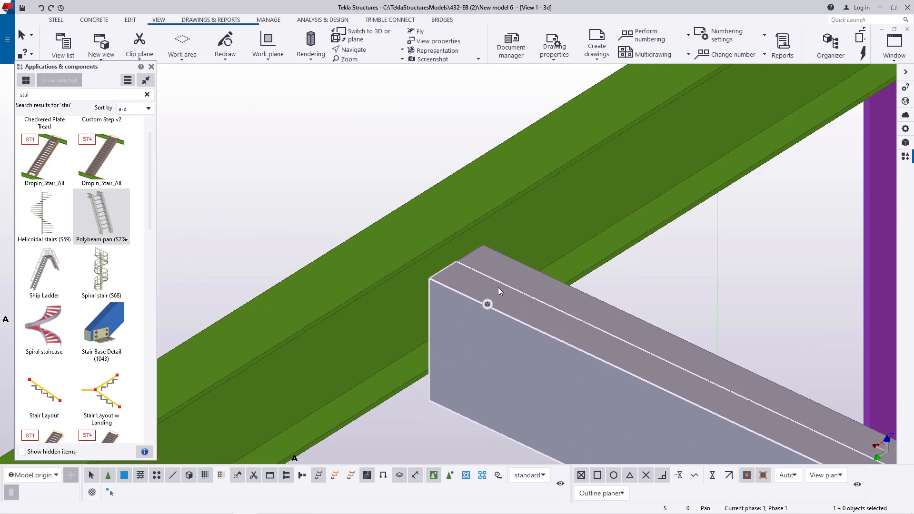
pyautogui.rightClick(322, 144)
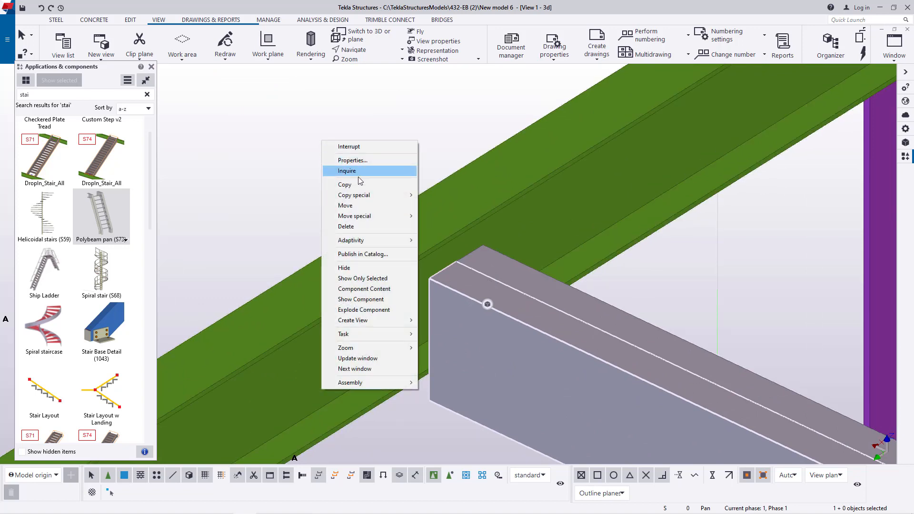
pyautogui.click(361, 210)
pyautogui.scroll(2, 455, 261)
pyautogui.scroll(1, 455, 261)
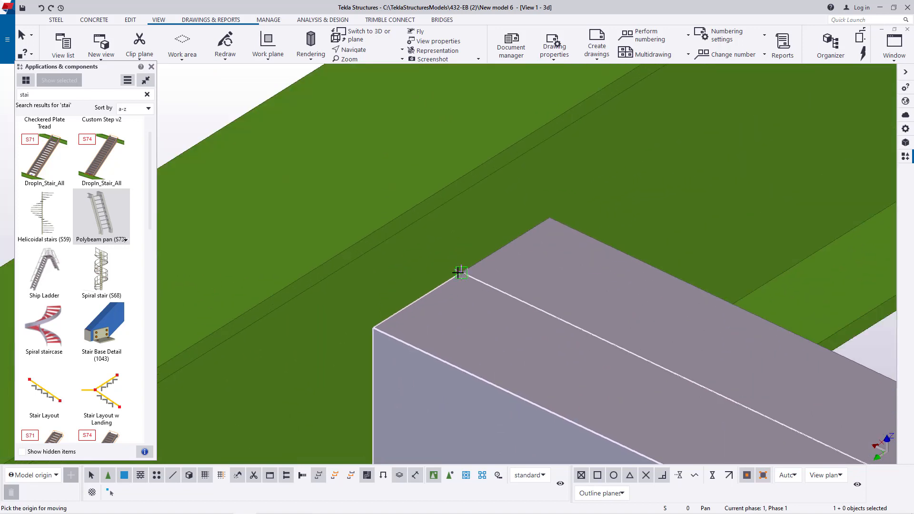
pyautogui.click(460, 275)
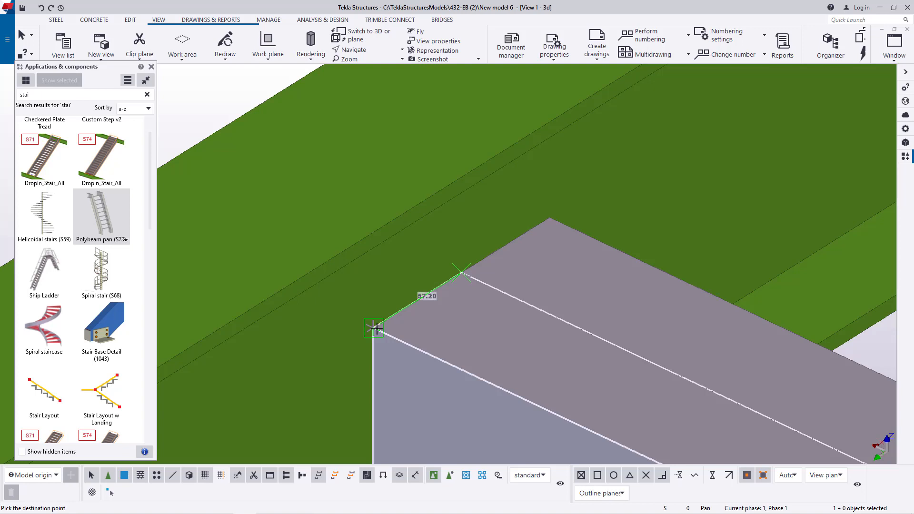
pyautogui.write('25')
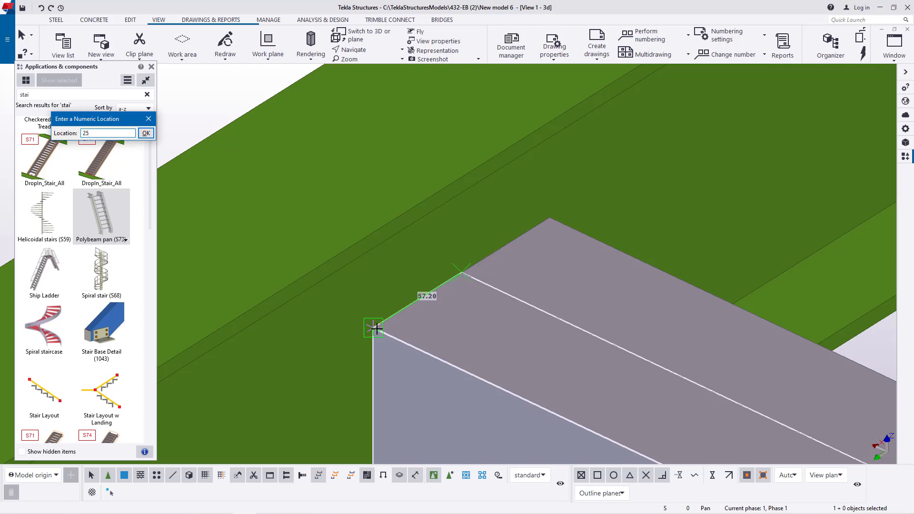
pyautogui.press('Return')
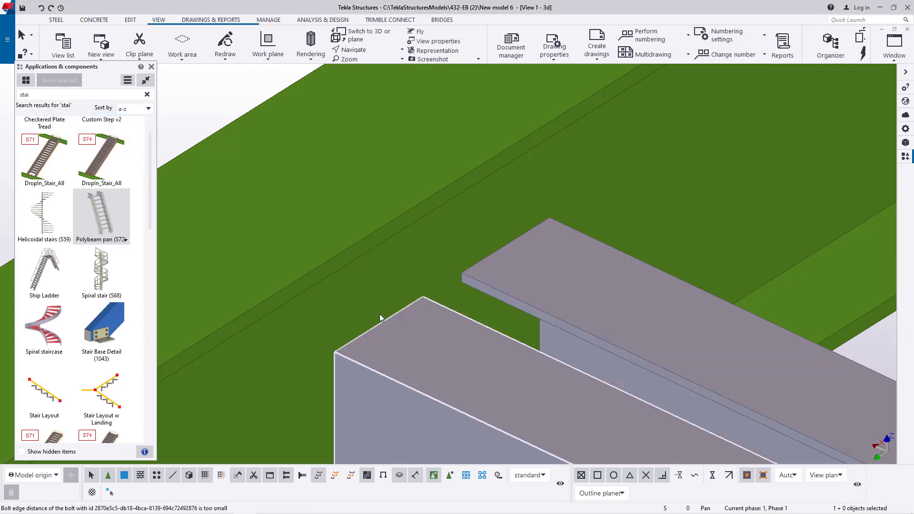
# - Orbit around the landing to examine the gaps between the stair stringer ends, the landing beams and the columns
pyautogui.scroll(-10, 541, 205)
pyautogui.scroll(4, 408, 290)
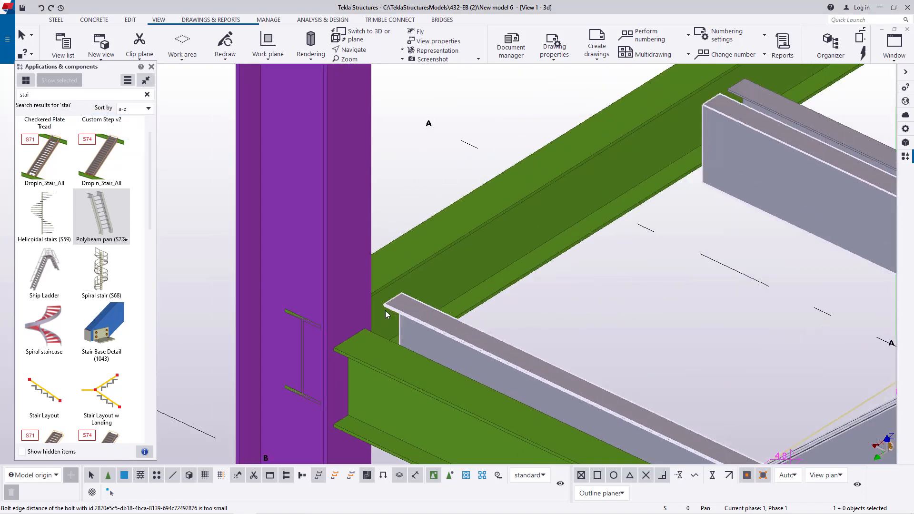
pyautogui.scroll(2, 386, 312)
pyautogui.click(378, 50)
pyautogui.click(374, 64)
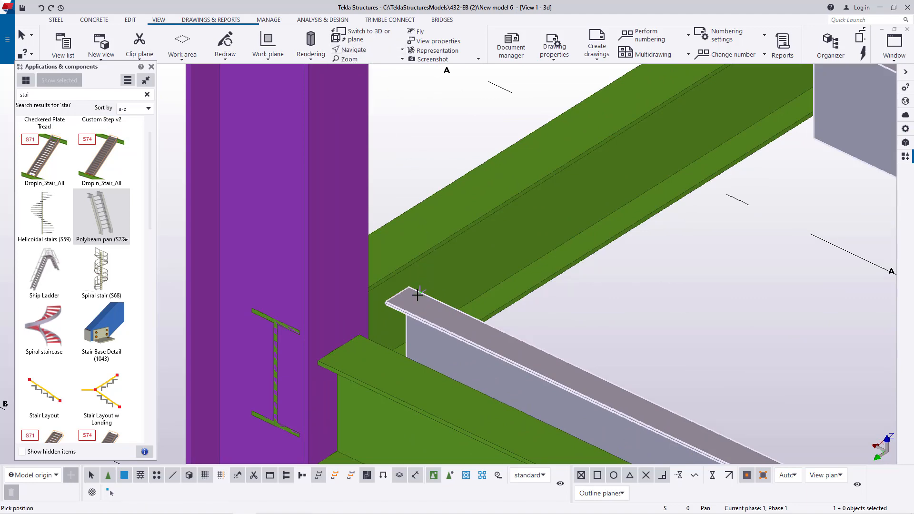
pyautogui.moveTo(417, 305)
pyautogui.keyDown('ctrl'); pyautogui.mouseDown(button='middle')
pyautogui.moveTo(297, 301)
pyautogui.moveTo(320, 292)
pyautogui.moveTo(318, 302)
pyautogui.moveTo(310, 302)
pyautogui.moveTo(364, 269)
pyautogui.mouseUp(button='middle'); pyautogui.keyUp('ctrl')
pyautogui.keyDown('ctrl'); pyautogui.moveTo(738, 324); pyautogui.dragTo(837, 274, button='middle'); pyautogui.keyUp('ctrl')
pyautogui.scroll(7, 837, 257)
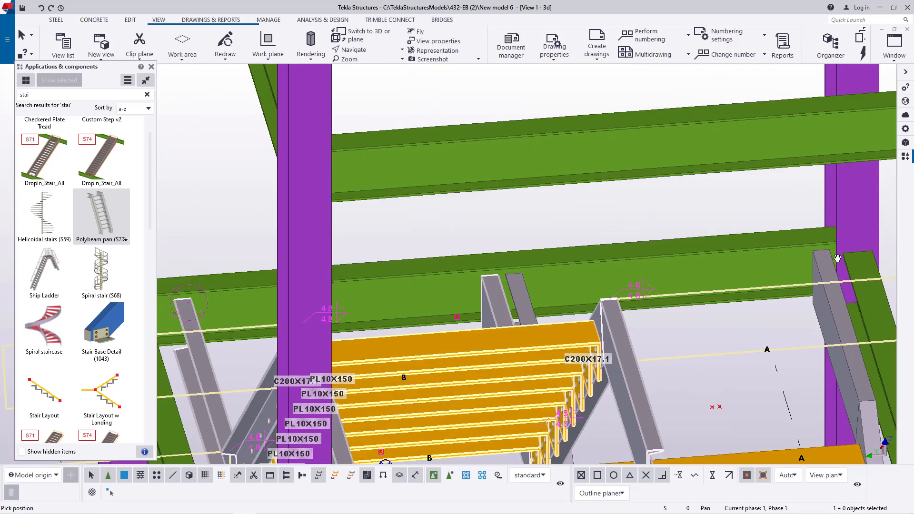
pyautogui.scroll(-6, 821, 259)
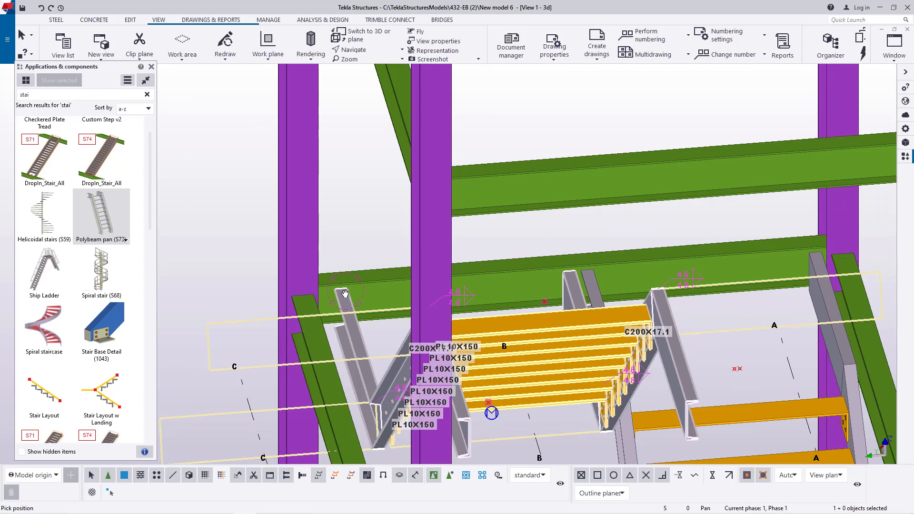
pyautogui.scroll(6, 839, 267)
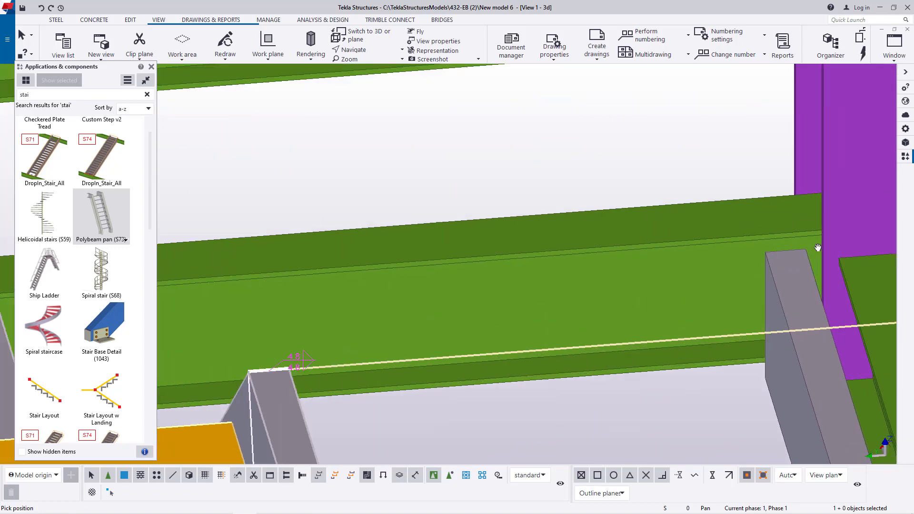
pyautogui.rightClick(514, 147)
pyautogui.click(524, 150)
# - Add reference points at the top corner of the lower flight's landing stringer and on the adjacent beam's flange edge
pyautogui.scroll(3, 817, 233)
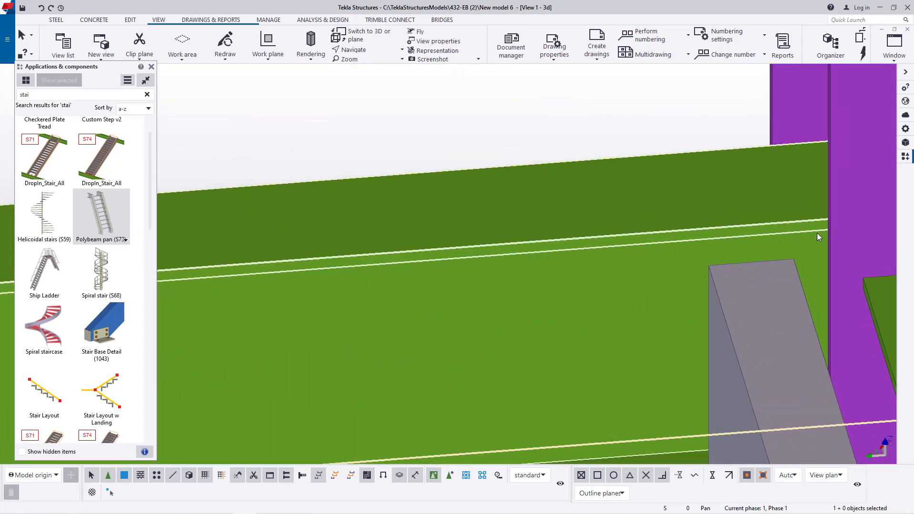
pyautogui.click(130, 19)
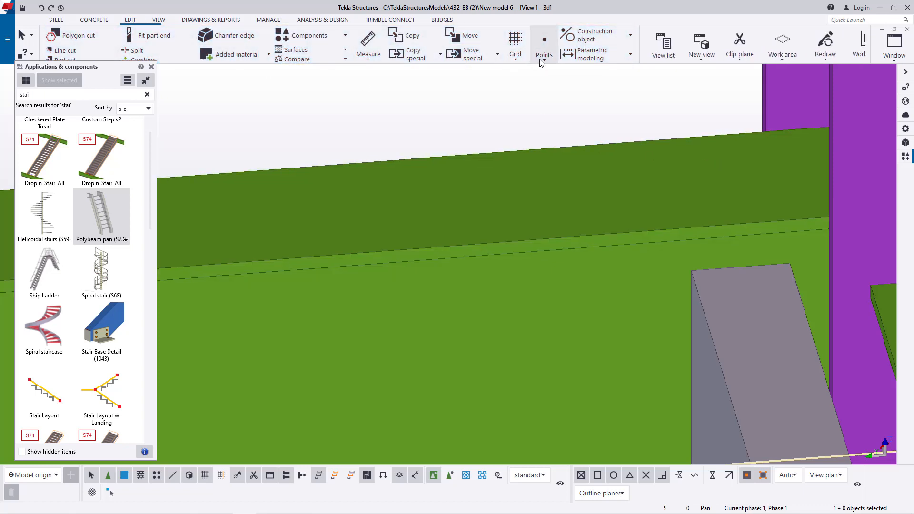
pyautogui.click(543, 48)
pyautogui.click(569, 245)
pyautogui.scroll(2, 801, 262)
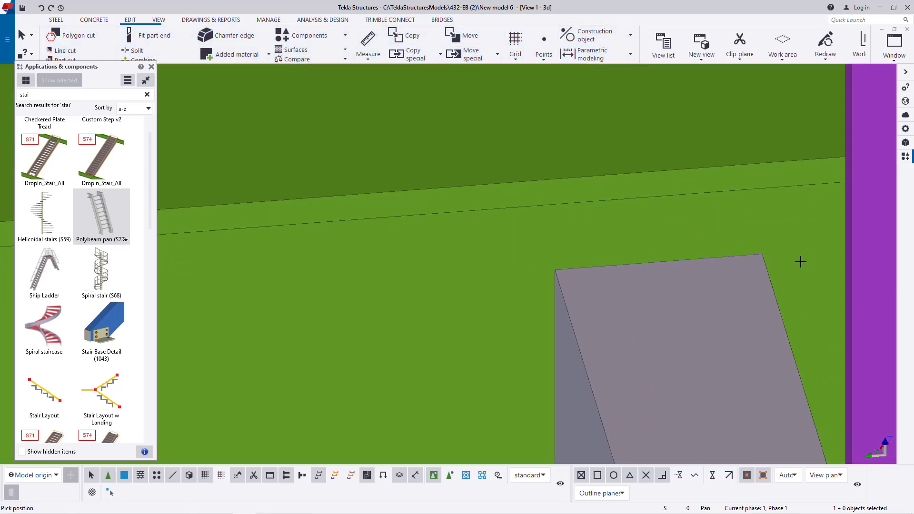
pyautogui.click(749, 161)
pyautogui.rightClick(752, 139)
pyautogui.click(775, 145)
pyautogui.scroll(-3, 780, 210)
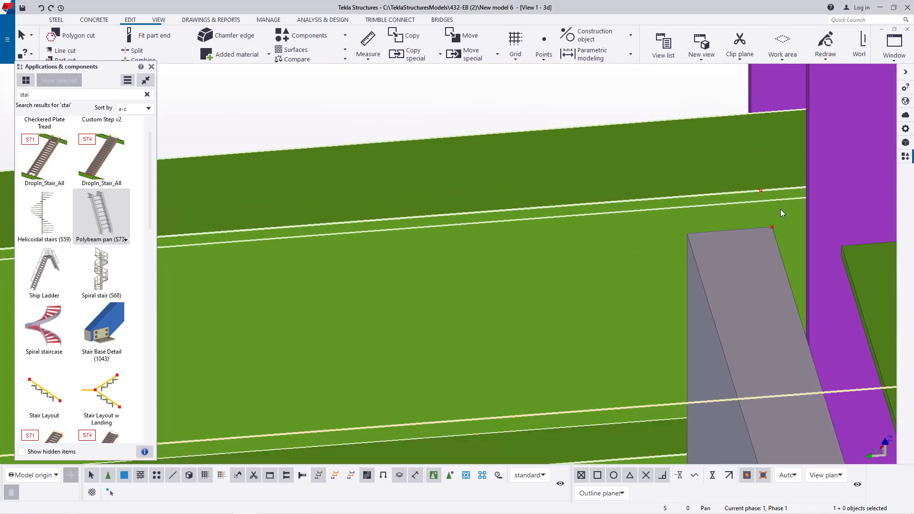
pyautogui.scroll(-3, 781, 210)
pyautogui.scroll(2, 470, 212)
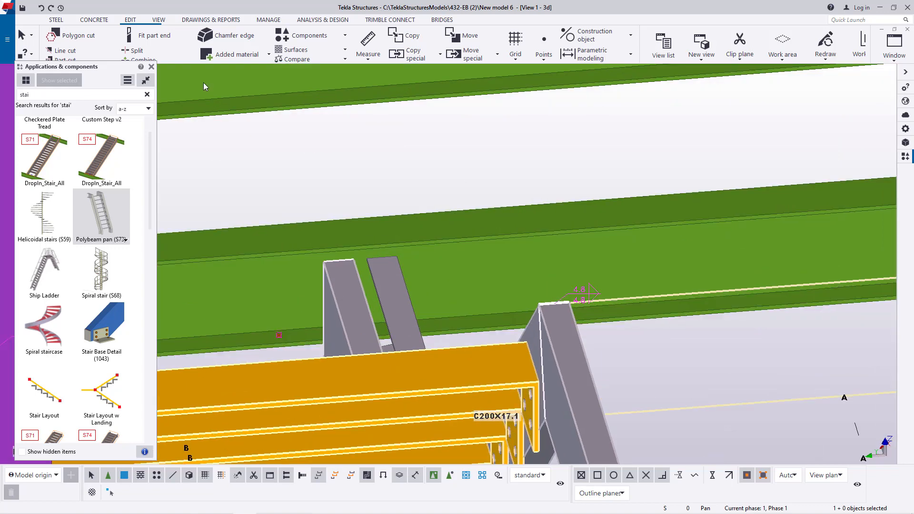
# - Close the components catalogue and set the work plane on the side face of the landing beam behind the upper flight's stringer ends
pyautogui.click(149, 68)
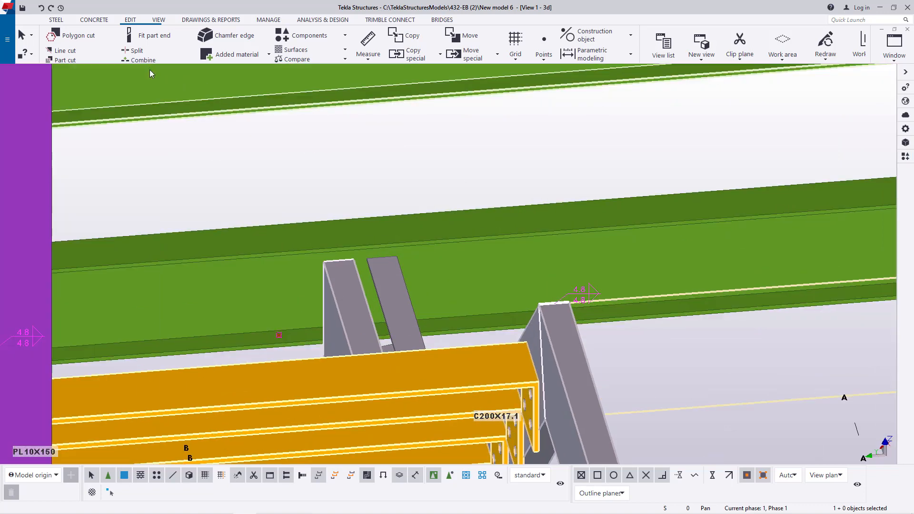
pyautogui.click(160, 21)
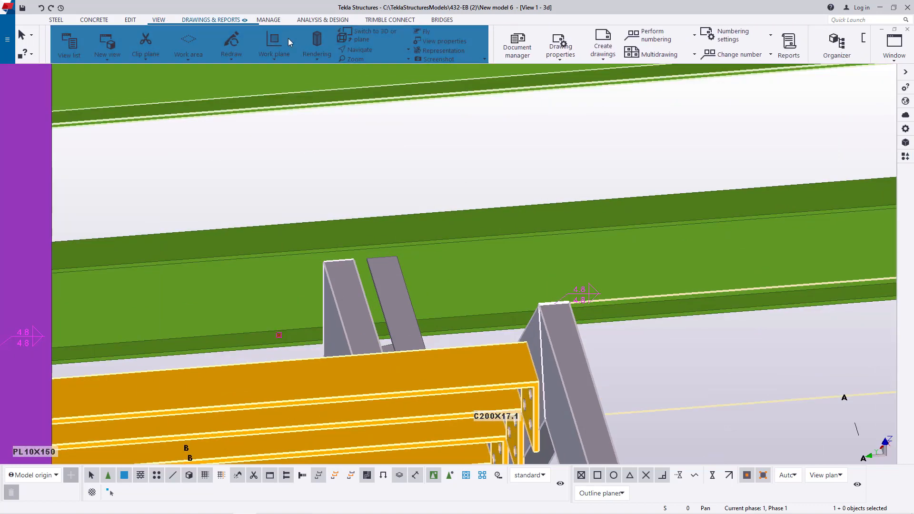
pyautogui.click(272, 58)
pyautogui.click(275, 78)
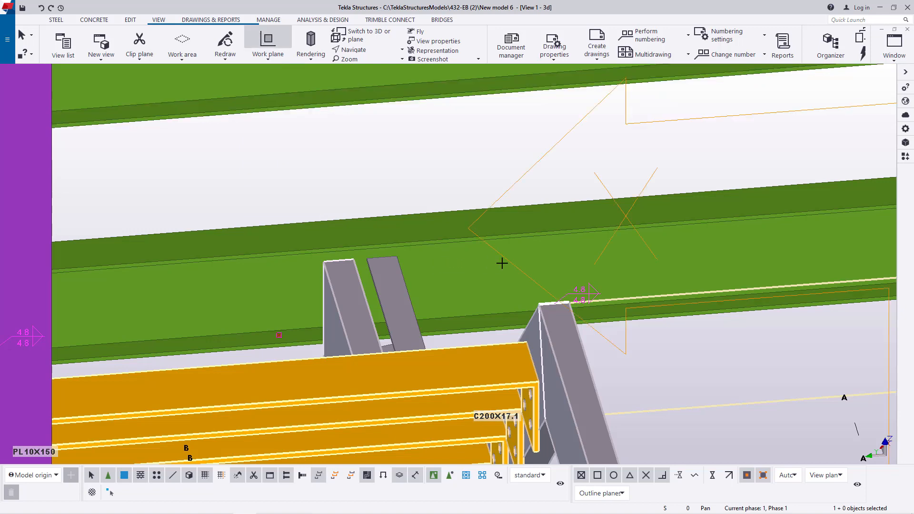
pyautogui.scroll(-5, 484, 247)
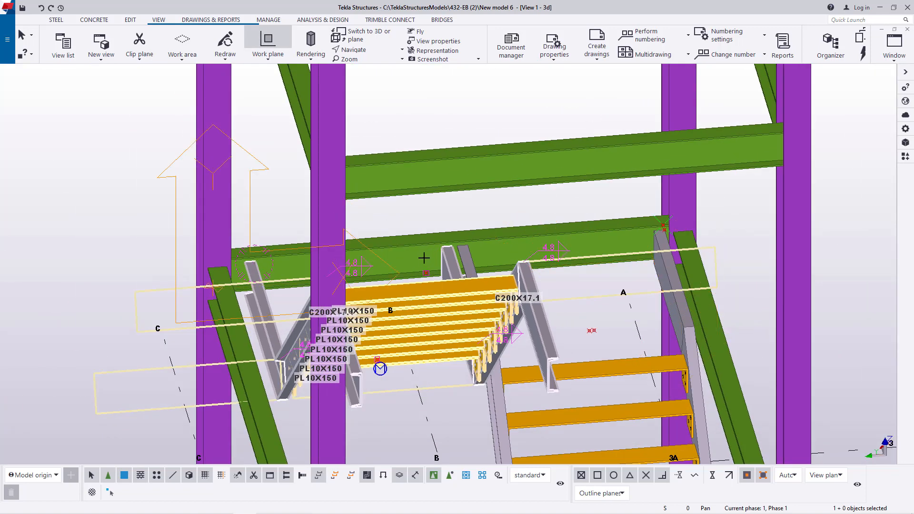
pyautogui.click(423, 257)
pyautogui.rightClick(544, 206)
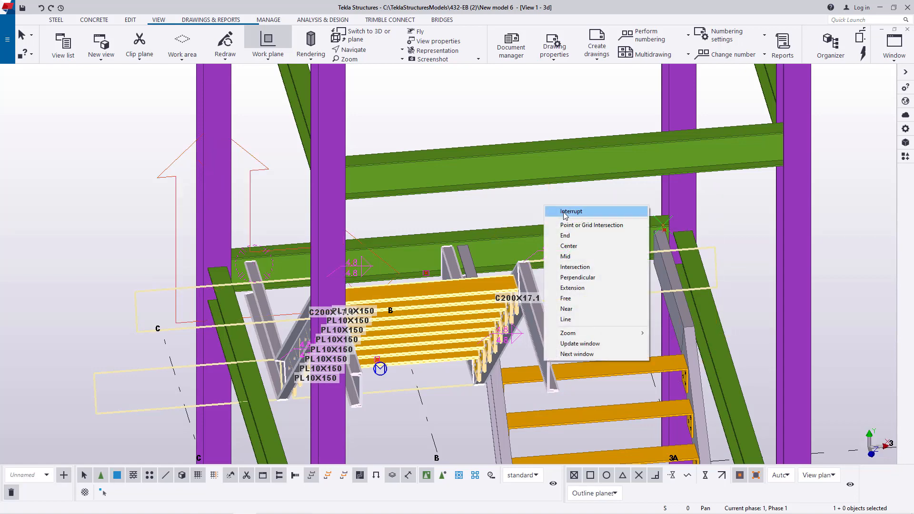
pyautogui.click(565, 214)
# - Copy the point on the beam's top flange edge down by the flange thickness, with dX 0.00, dY -7.94, dZ 0.00 and one copy
pyautogui.scroll(6, 661, 228)
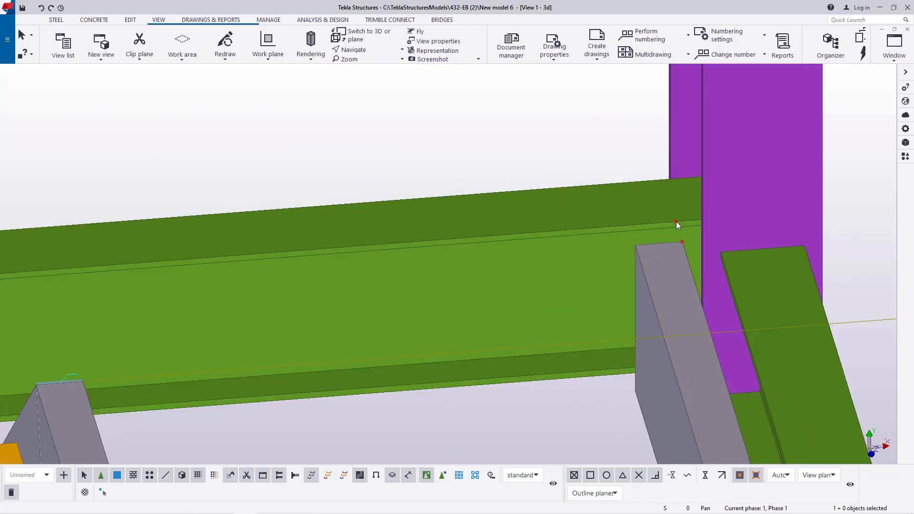
pyautogui.rightClick(446, 150)
pyautogui.moveTo(475, 206)
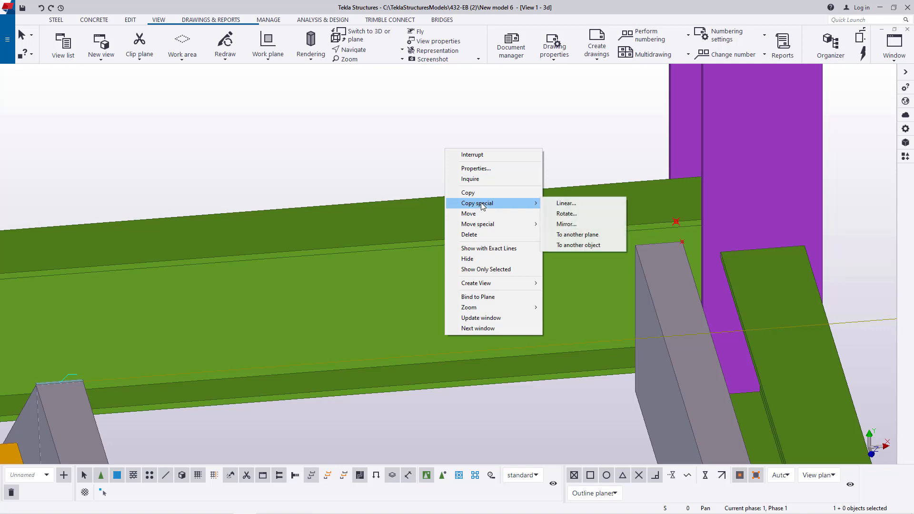
pyautogui.click(591, 204)
pyautogui.scroll(-5, 445, 176)
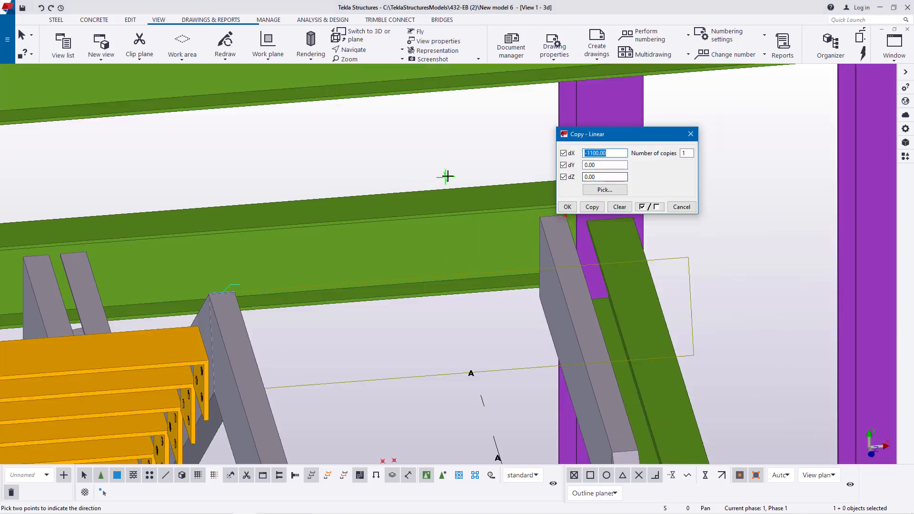
pyautogui.scroll(5, 138, 218)
pyautogui.scroll(4, 177, 227)
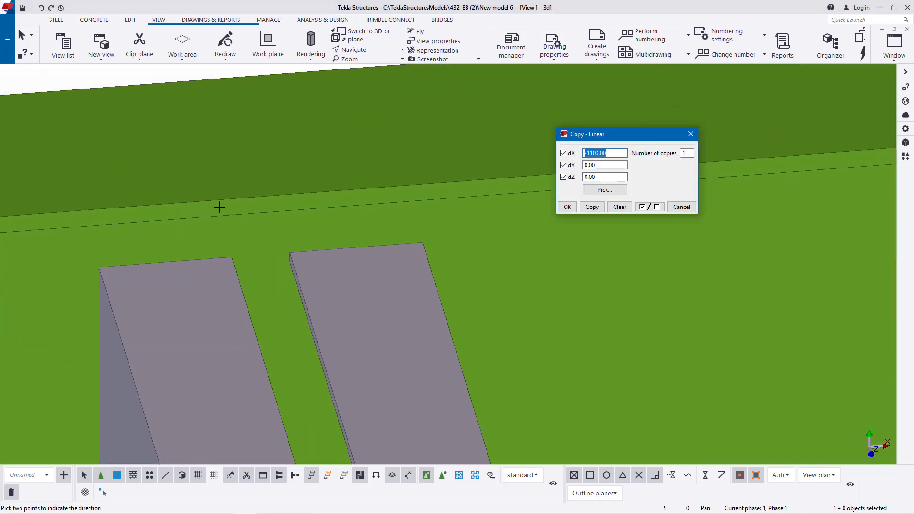
pyautogui.click(159, 204)
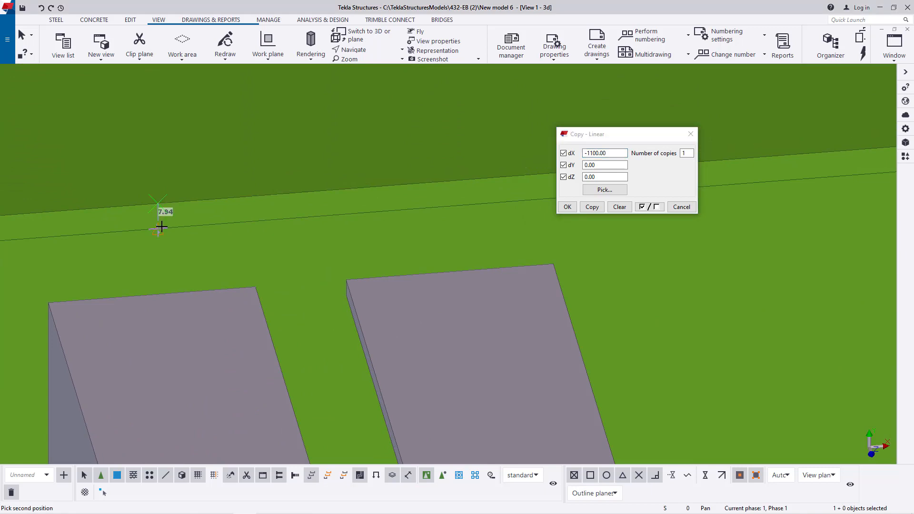
pyautogui.click(162, 227)
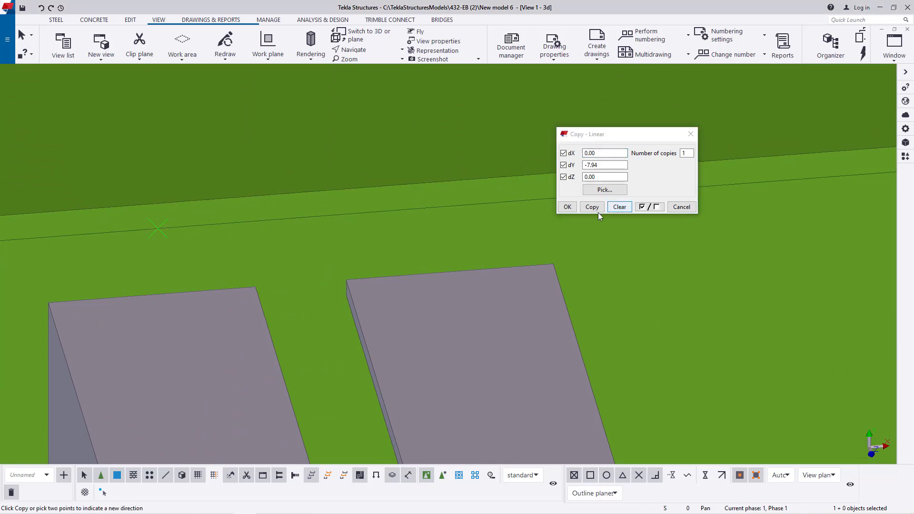
pyautogui.click(582, 211)
pyautogui.click(570, 209)
pyautogui.rightClick(563, 133)
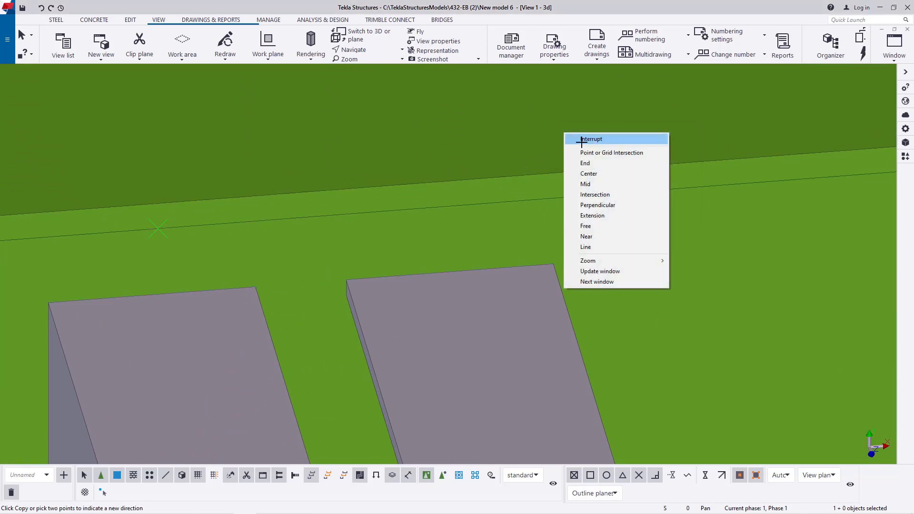
pyautogui.click(582, 141)
# - Orbit around the landing beam to examine the reference points and stringer ends where it meets the columns
pyautogui.scroll(-9, 686, 207)
pyautogui.scroll(10, 533, 224)
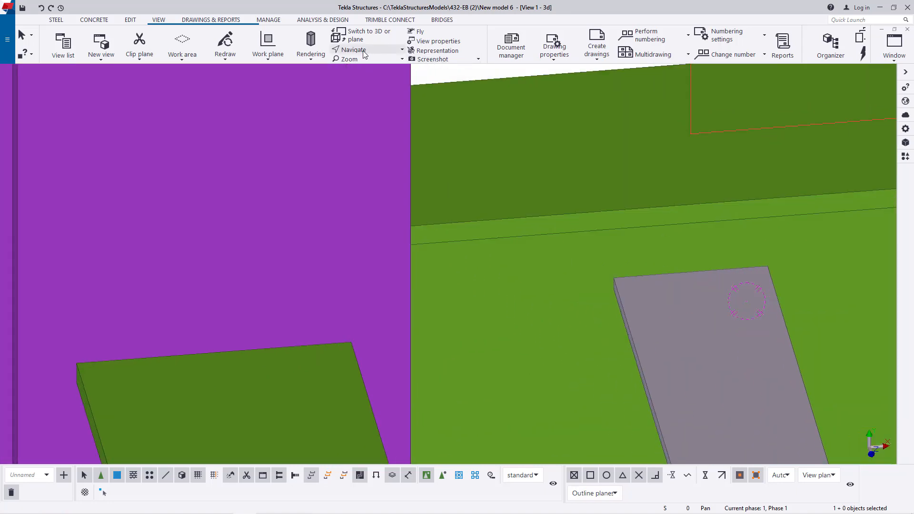
pyautogui.click(402, 49)
pyautogui.click(357, 68)
pyautogui.moveTo(460, 230); pyautogui.dragTo(358, 206)
pyautogui.scroll(-8, 361, 186)
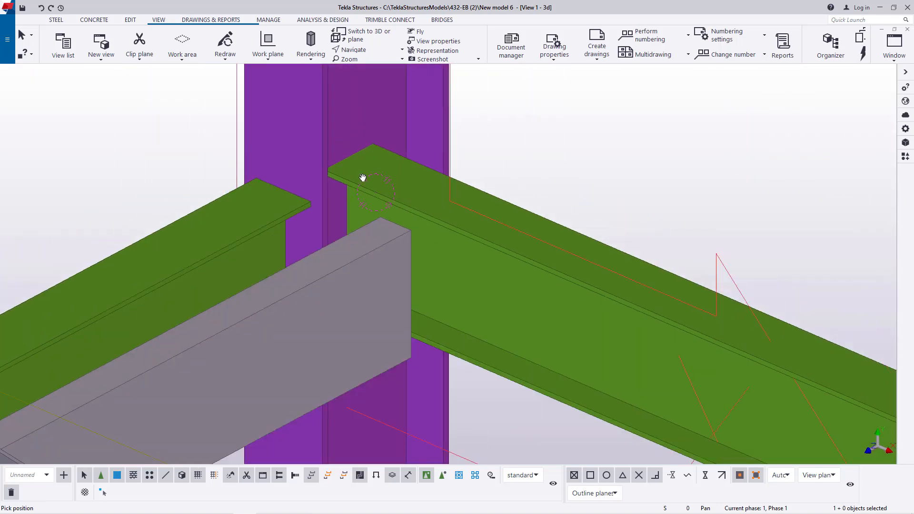
pyautogui.scroll(6, 723, 338)
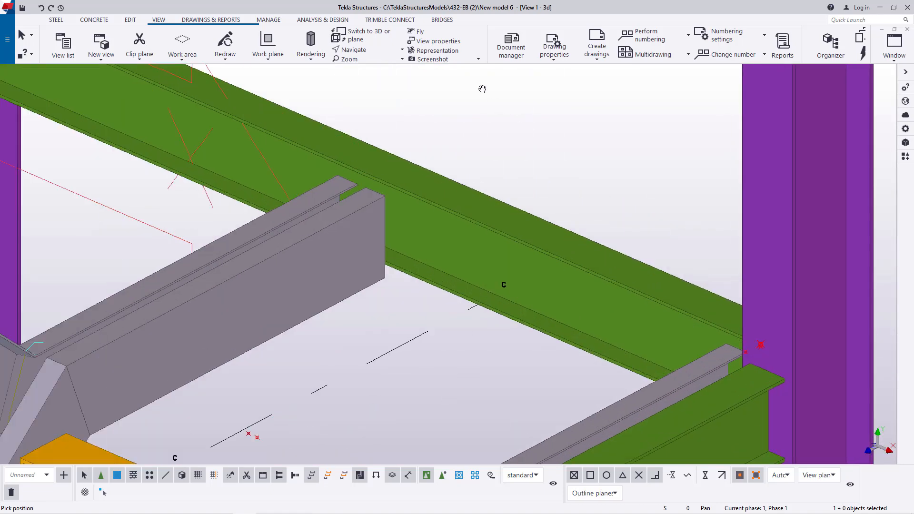
pyautogui.click(403, 49)
pyautogui.click(364, 64)
pyautogui.scroll(-1, 541, 233)
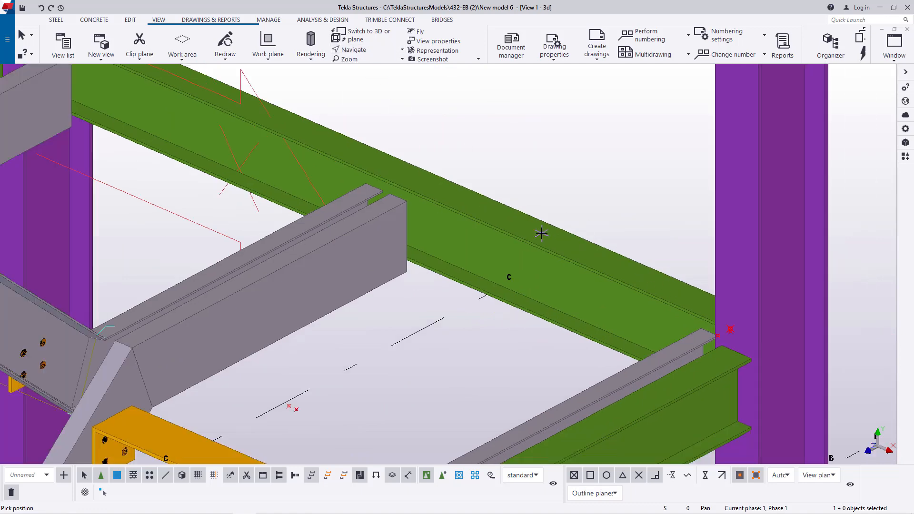
pyautogui.scroll(-4, 541, 233)
pyautogui.scroll(5, 585, 257)
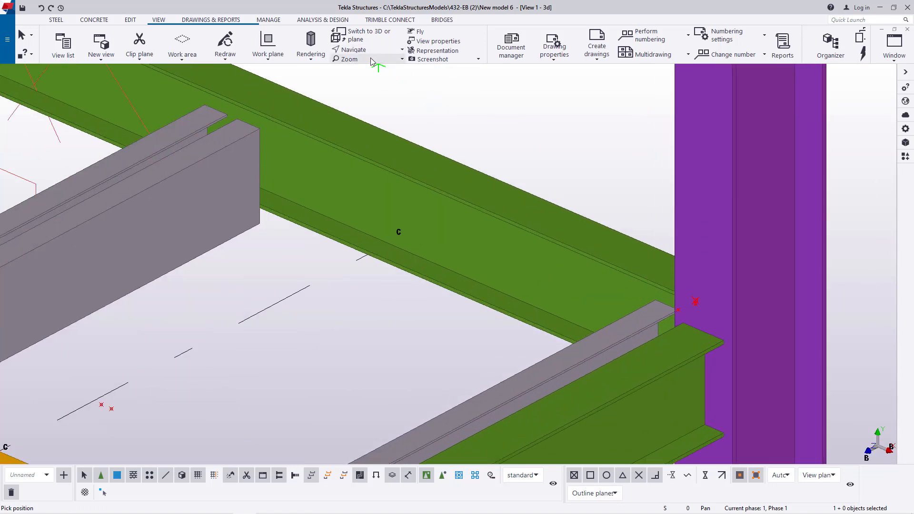
pyautogui.click(402, 50)
pyautogui.click(364, 64)
pyautogui.keyDown('ctrl'); pyautogui.moveTo(636, 283); pyautogui.dragTo(815, 291, button='middle'); pyautogui.keyUp('ctrl')
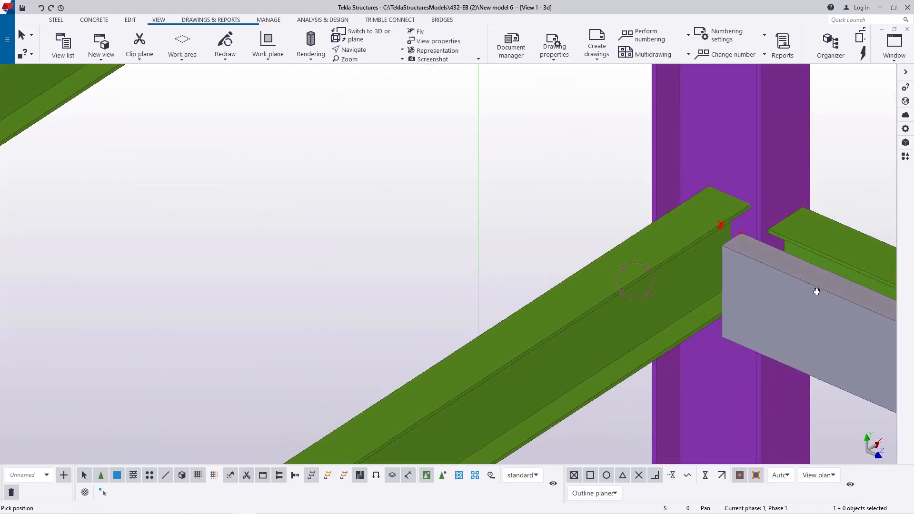
pyautogui.scroll(5, 742, 209)
pyautogui.rightClick(344, 168)
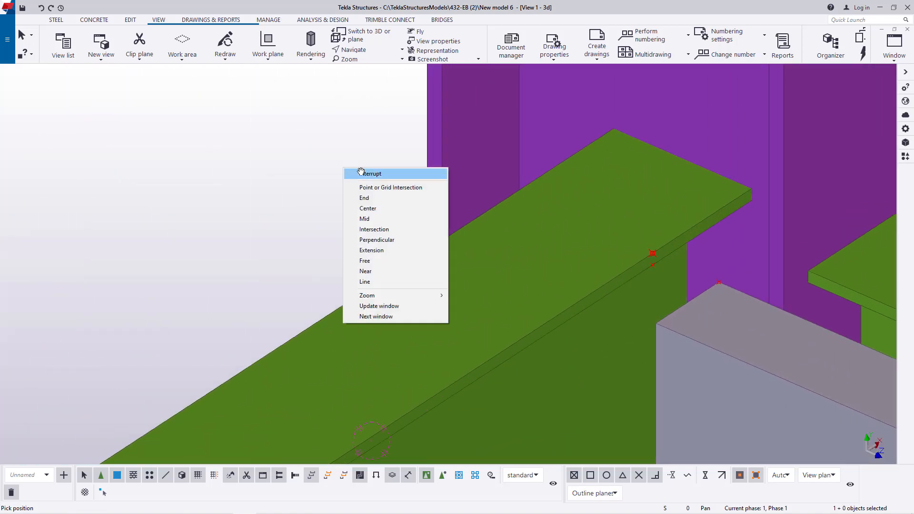
pyautogui.click(362, 173)
pyautogui.scroll(5, 640, 250)
pyautogui.click(55, 133)
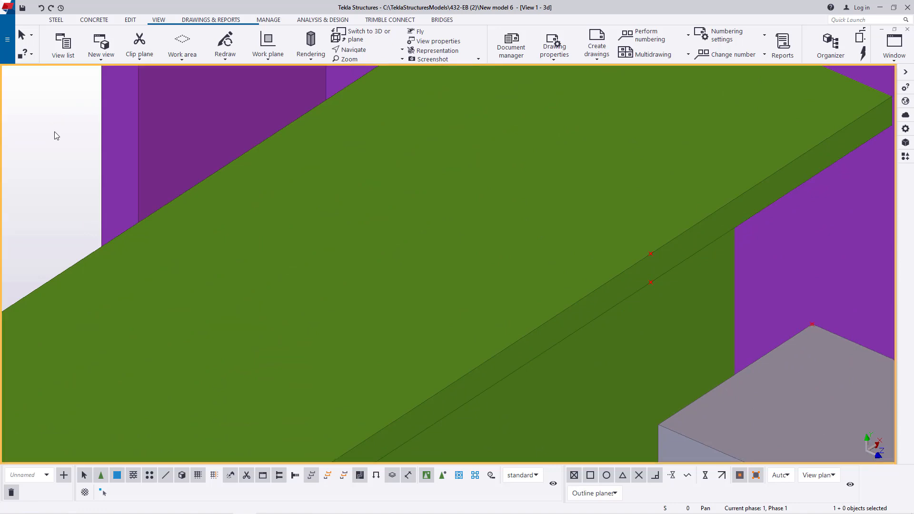
# - Hide the column at the beam end with the reference points to expose the flange's end corner
pyautogui.click(653, 255)
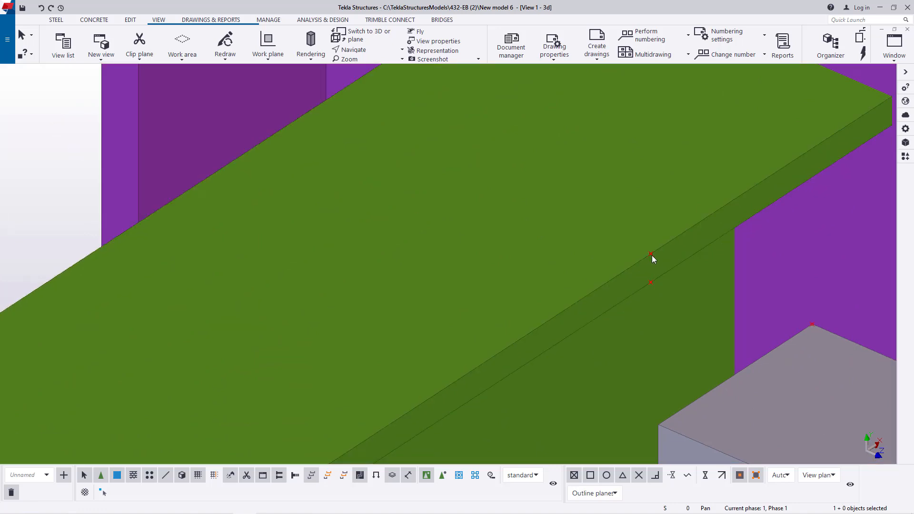
pyautogui.scroll(-3, 652, 256)
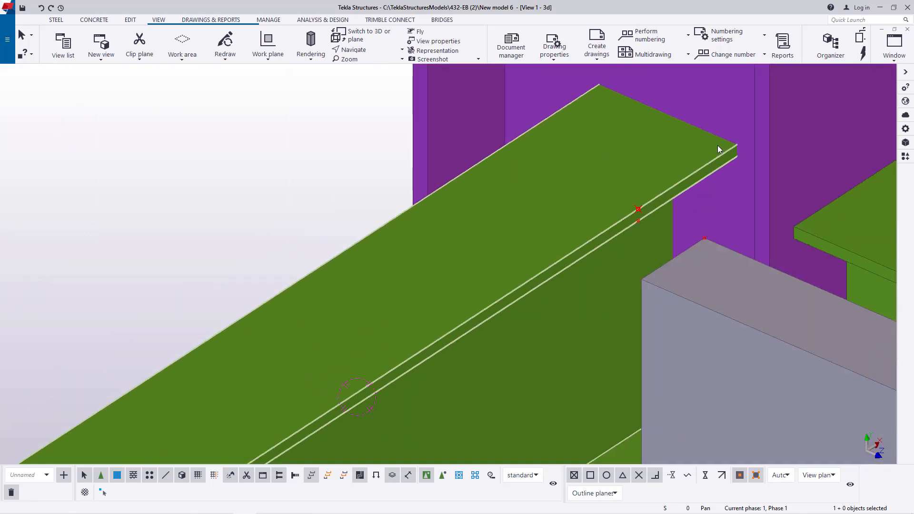
pyautogui.scroll(1, 719, 149)
pyautogui.rightClick(736, 101)
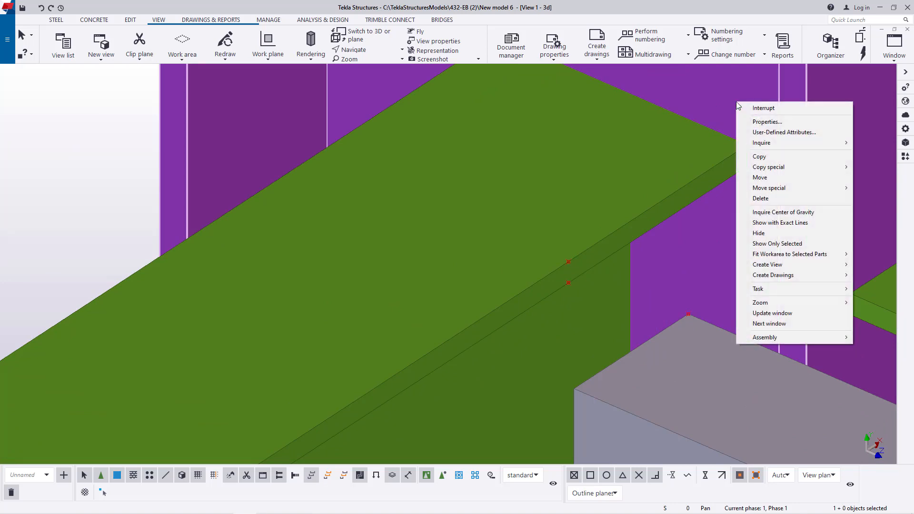
pyautogui.click(777, 233)
pyautogui.scroll(-1, 656, 232)
pyautogui.scroll(-2, 656, 236)
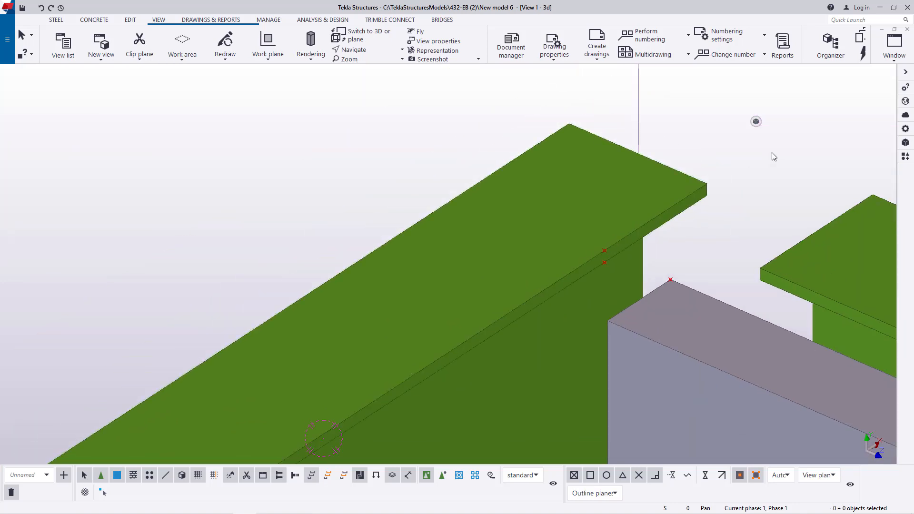
# - Measure the distance along the flange edge from the upper reference point to the flange's end corner
pyautogui.click(129, 24)
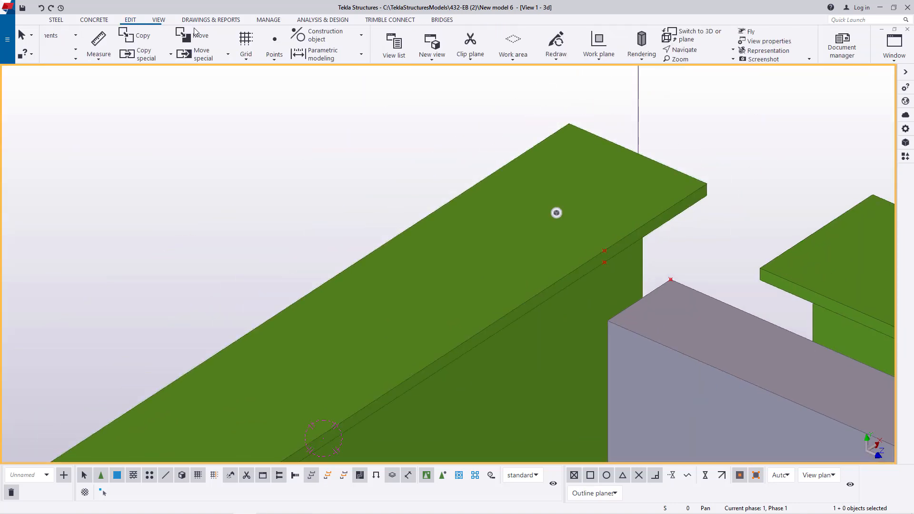
pyautogui.click(370, 58)
pyautogui.click(414, 106)
pyautogui.scroll(4, 643, 240)
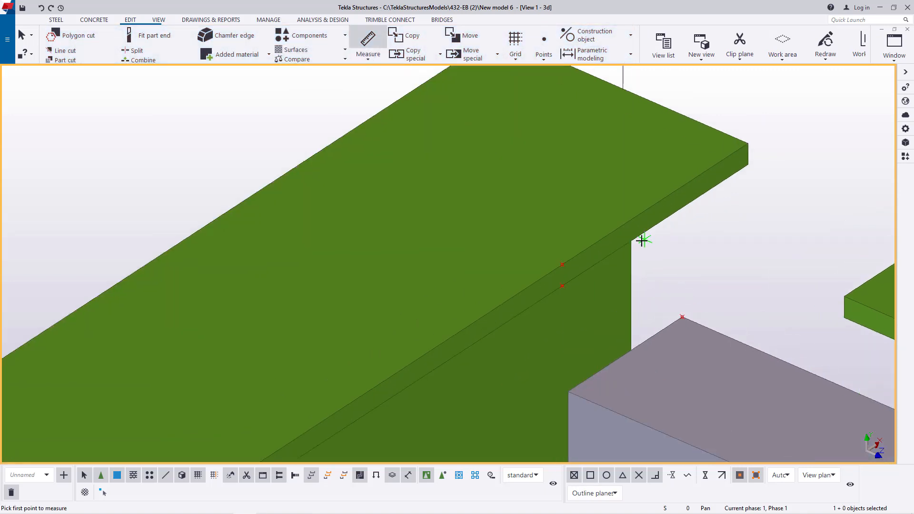
pyautogui.click(544, 268)
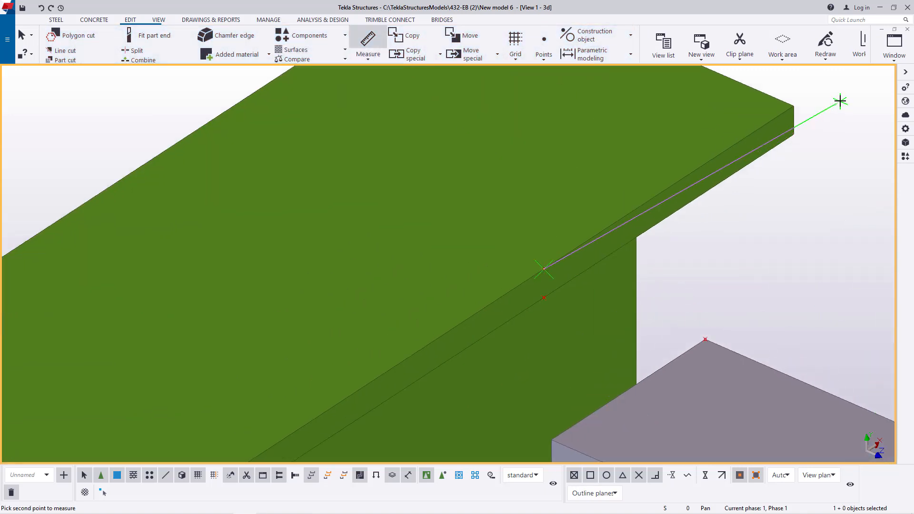
pyautogui.click(794, 107)
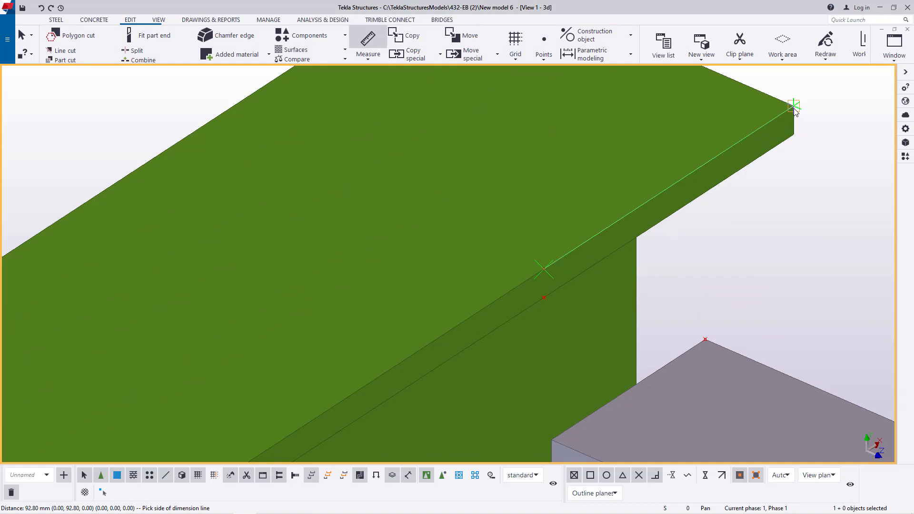
pyautogui.rightClick(793, 109)
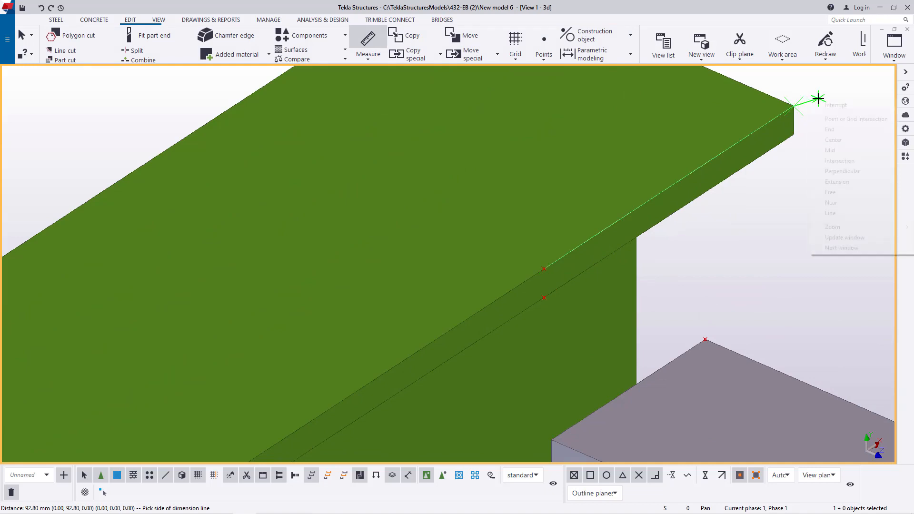
pyautogui.click(837, 107)
# - Hide the column at the opposite end of the landing beam
pyautogui.scroll(-3, 771, 130)
pyautogui.scroll(-6, 769, 128)
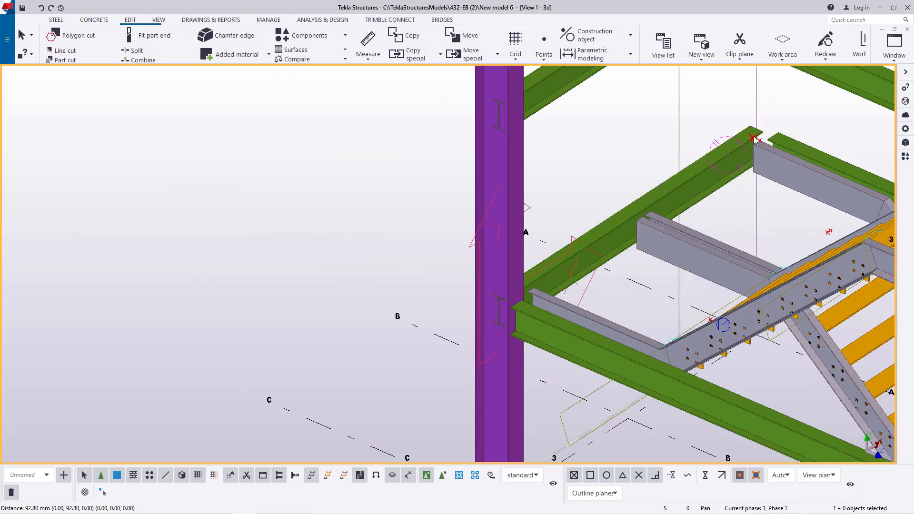
pyautogui.moveTo(540, 314); pyautogui.dragTo(635, 236, button='middle')
pyautogui.scroll(3, 635, 236)
pyautogui.rightClick(579, 150)
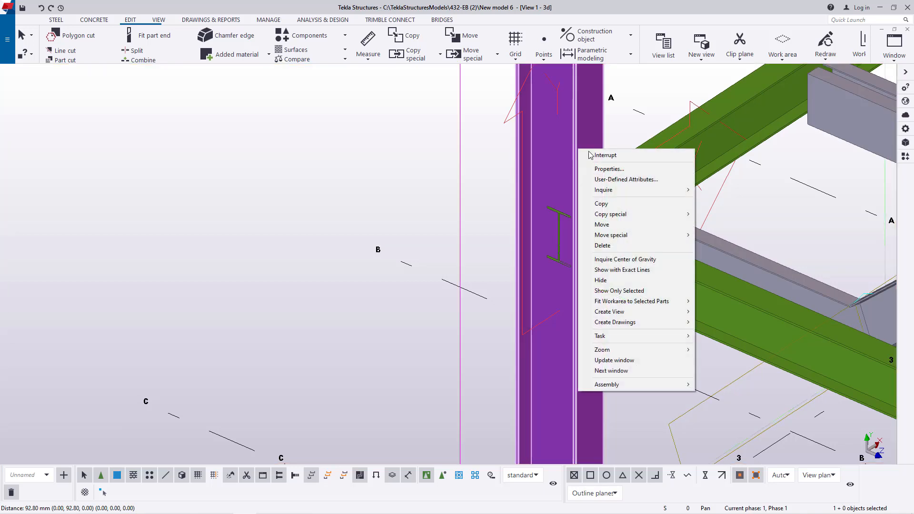
pyautogui.click(610, 282)
# - Add a point at the inner top corner of the landing beam's exposed flange end
pyautogui.scroll(5, 591, 193)
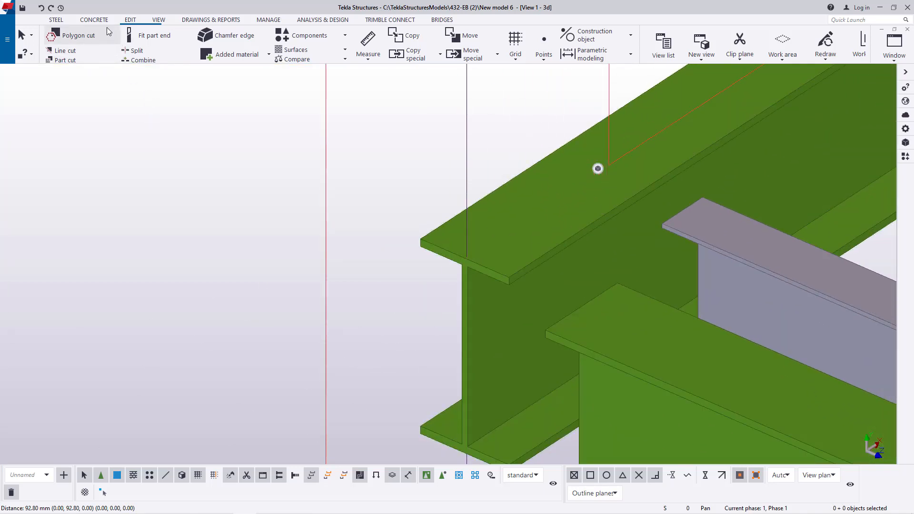
pyautogui.click(545, 60)
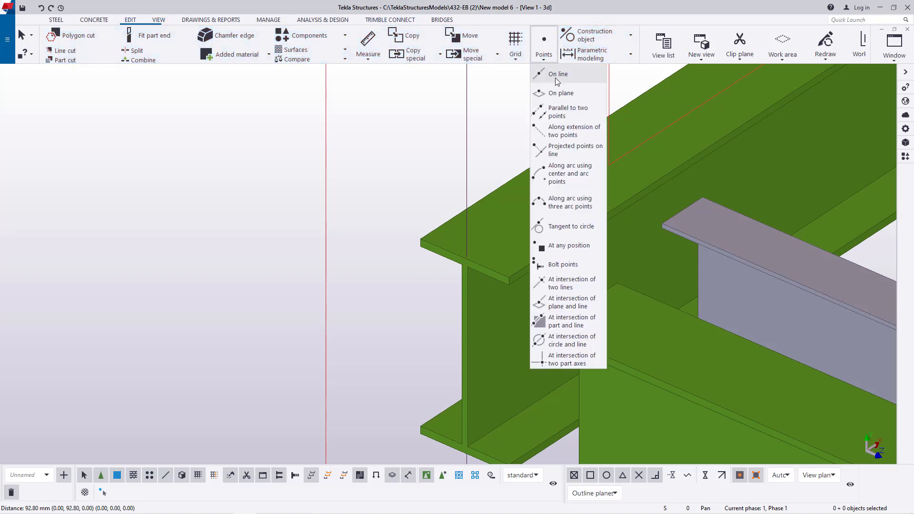
pyautogui.click(565, 248)
pyautogui.scroll(3, 517, 282)
pyautogui.scroll(2, 517, 282)
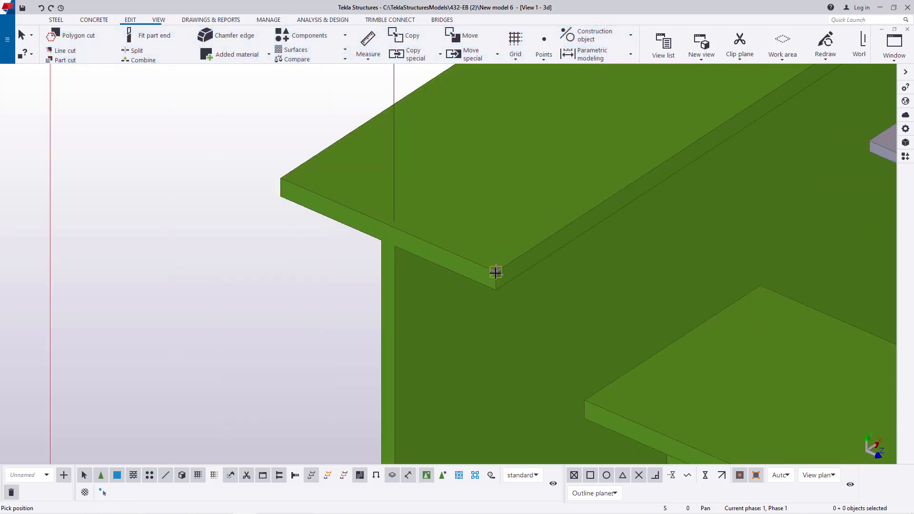
pyautogui.rightClick(149, 146)
pyautogui.click(179, 153)
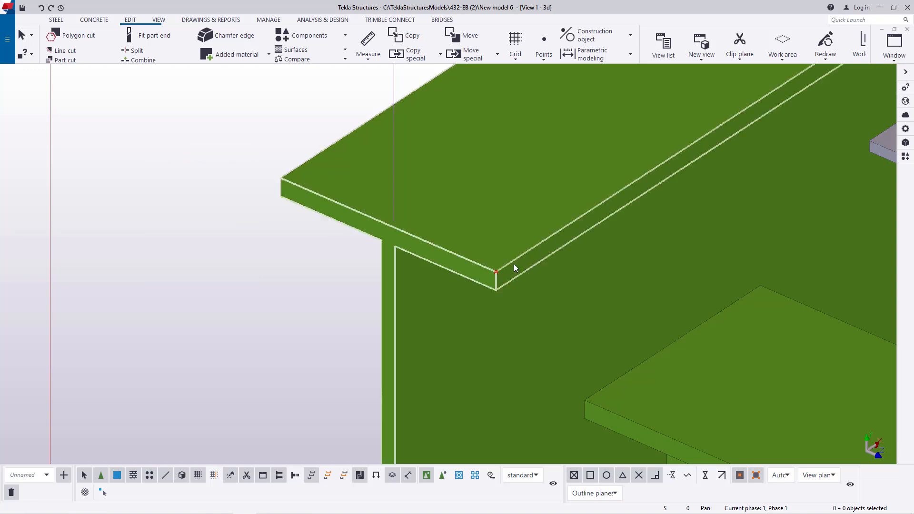
# - Start a linear copy of the point at the flange corner and open its dY offset for editing
pyautogui.rightClick(495, 271)
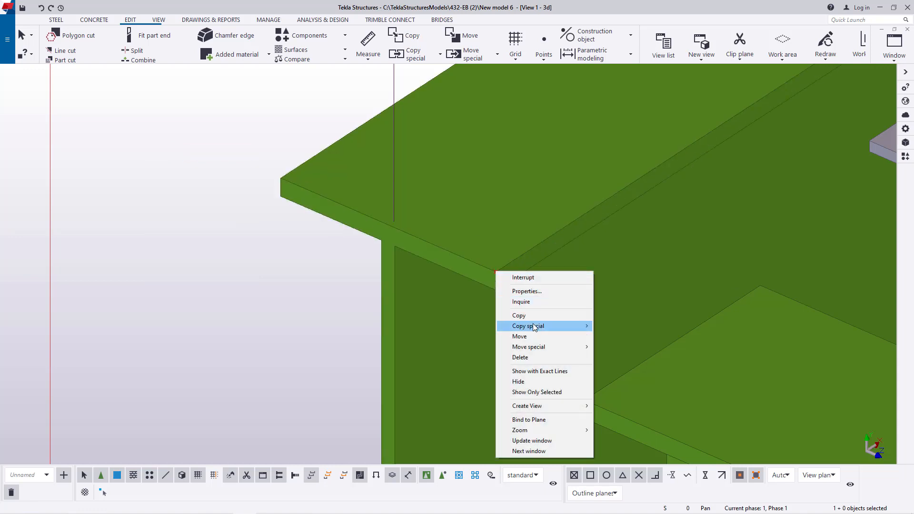
pyautogui.click(616, 327)
pyautogui.scroll(-3, 398, 276)
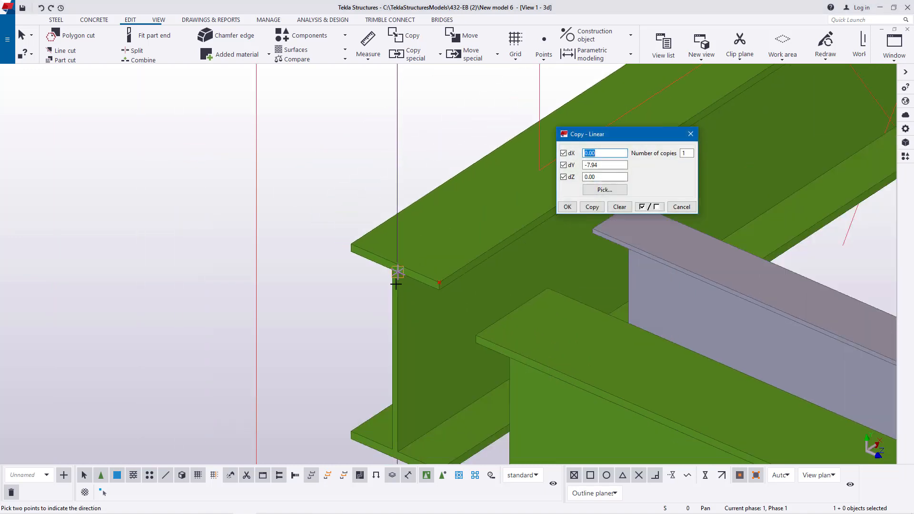
pyautogui.scroll(-2, 386, 282)
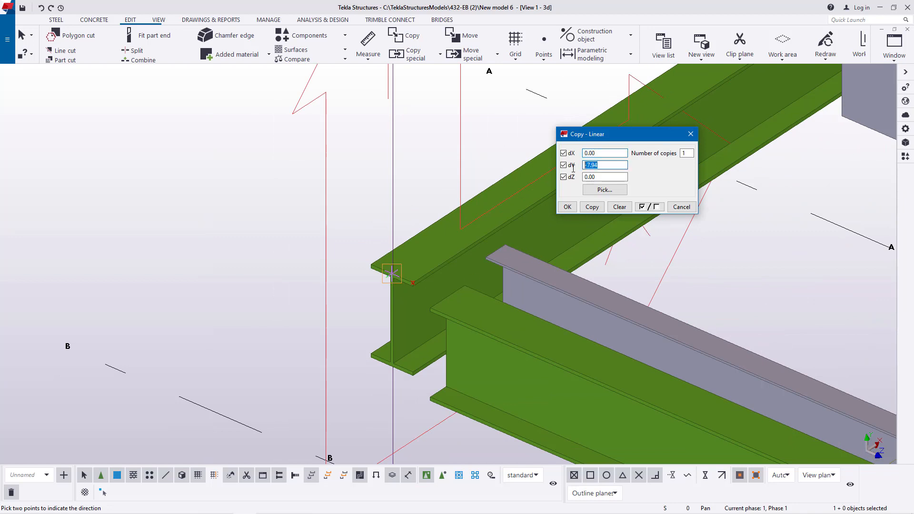
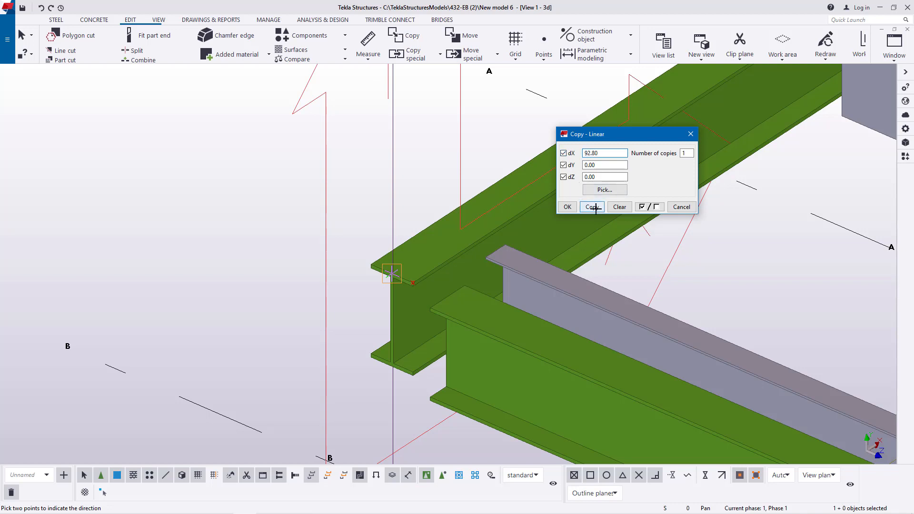
# - Copy the flange-corner point linearly with a dX of 92.80, leaving dY and dZ at 0.00
pyautogui.click(567, 209)
pyautogui.rightClick(500, 142)
pyautogui.click(520, 153)
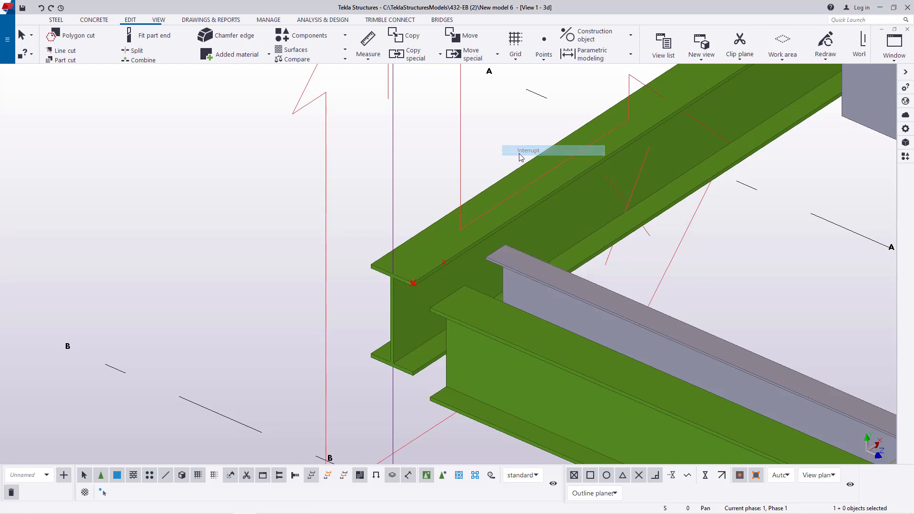
pyautogui.scroll(-2, 369, 188)
pyautogui.scroll(3, 427, 219)
pyautogui.scroll(-3, 428, 229)
pyautogui.scroll(3, 439, 301)
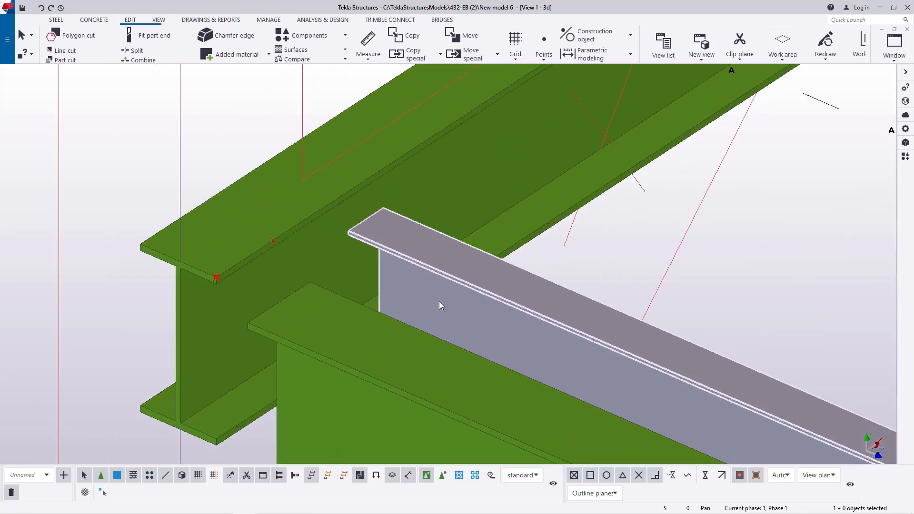
pyautogui.scroll(-1, 437, 281)
pyautogui.scroll(-3, 435, 281)
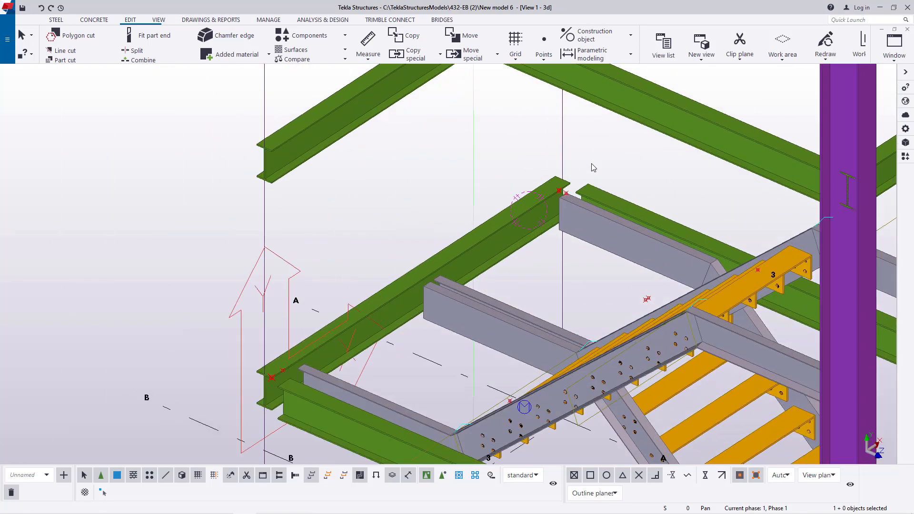
pyautogui.scroll(3, 592, 164)
pyautogui.scroll(-2, 555, 207)
pyautogui.scroll(5, 337, 334)
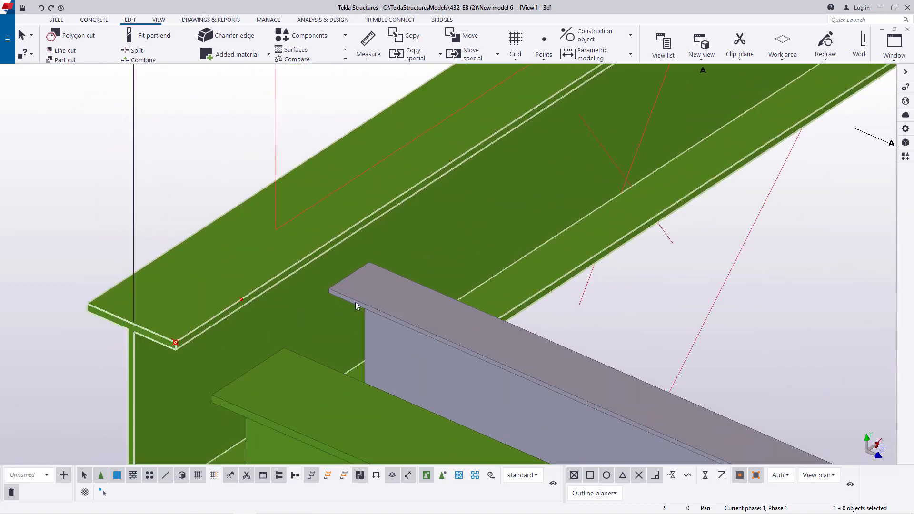
pyautogui.rightClick(357, 299)
pyautogui.click(419, 113)
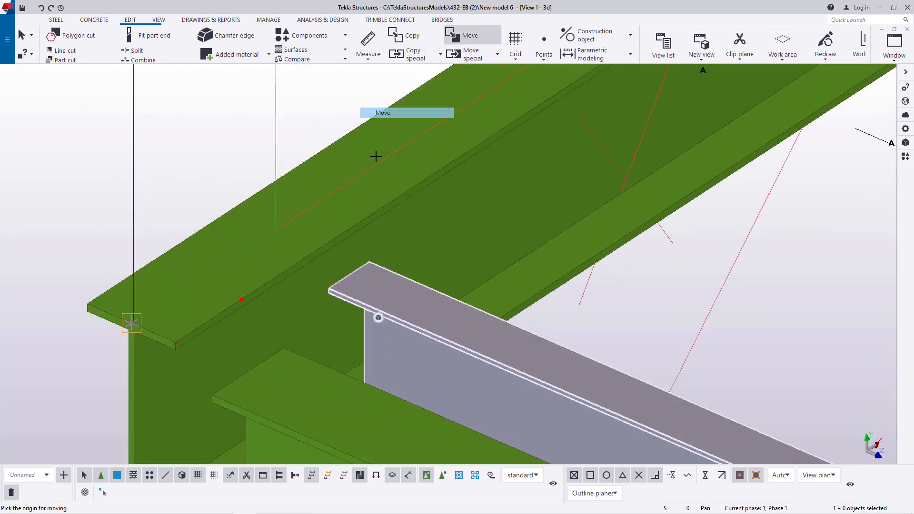
pyautogui.scroll(4, 329, 285)
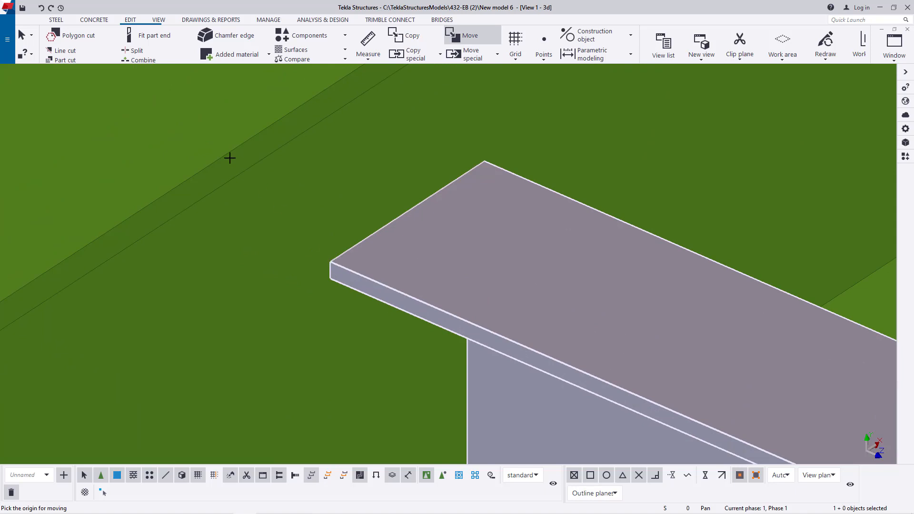
pyautogui.scroll(-4, 337, 243)
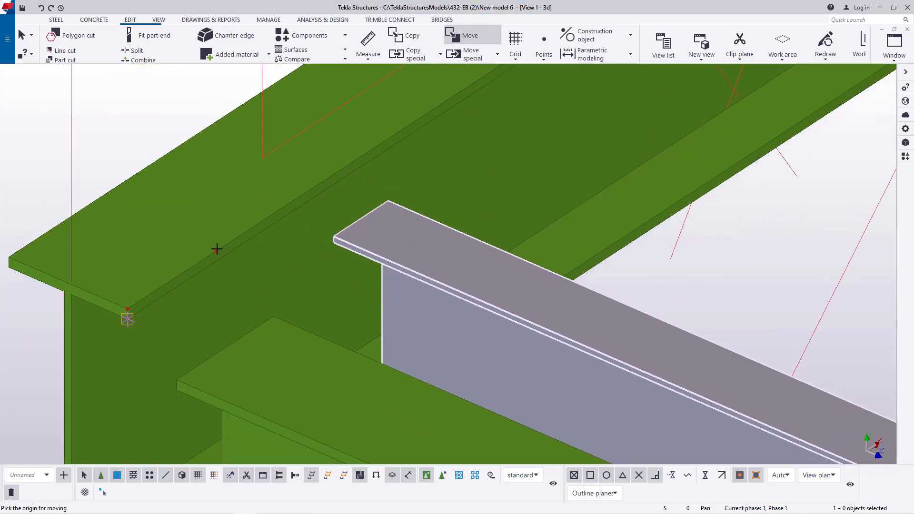
pyautogui.scroll(3, 263, 248)
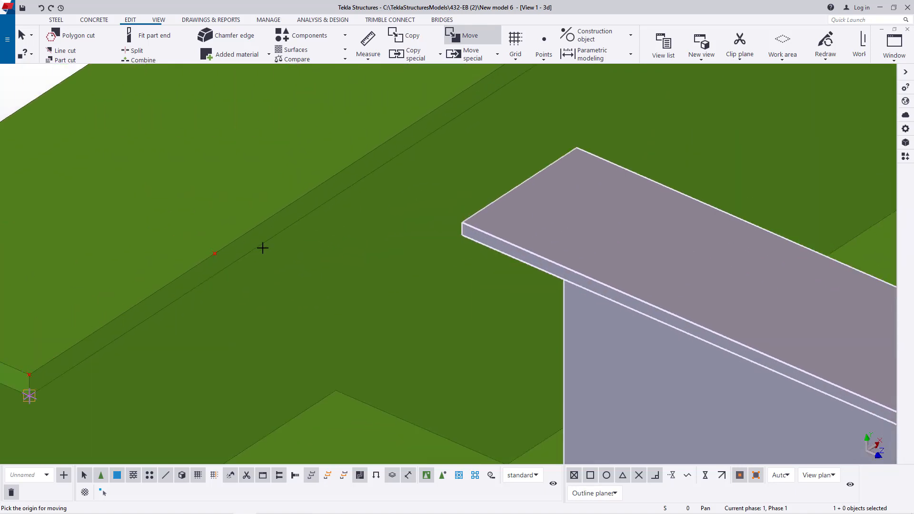
# - Measure from the stringer's near upper flange corner to the copied point on the landing beam's flange edge
pyautogui.click(368, 57)
pyautogui.click(376, 72)
pyautogui.click(464, 222)
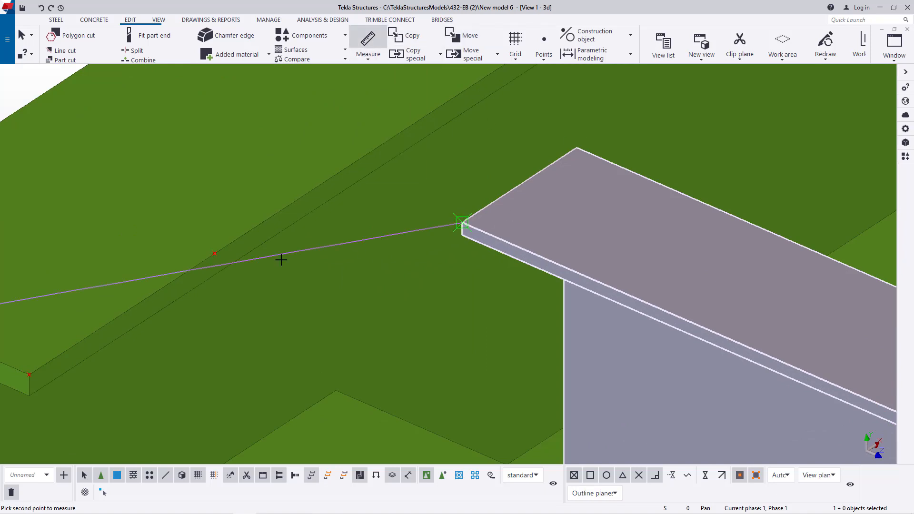
pyautogui.click(215, 253)
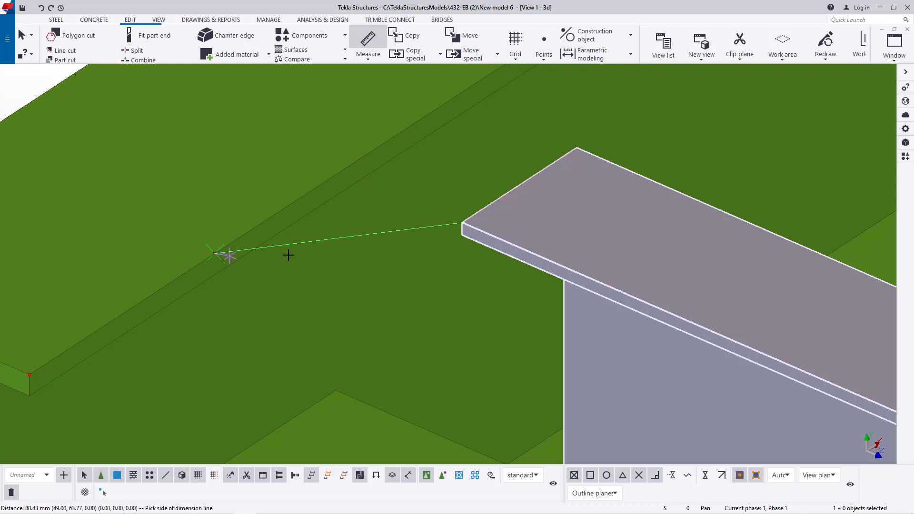
pyautogui.scroll(-3, 444, 252)
pyautogui.rightClick(145, 118)
pyautogui.click(162, 123)
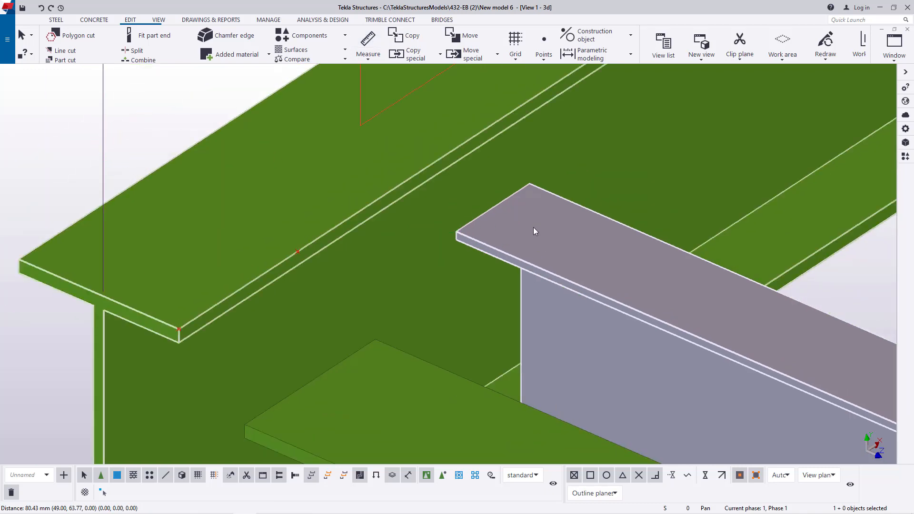
pyautogui.rightClick(556, 236)
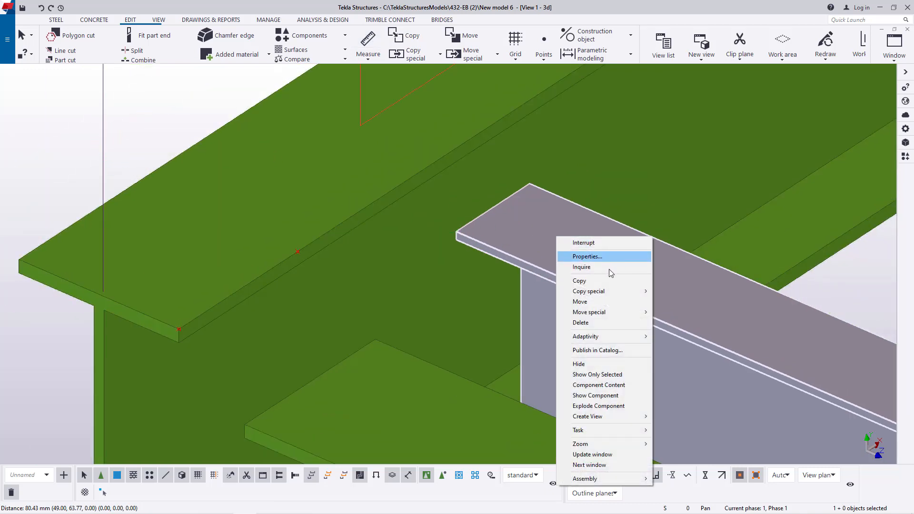
pyautogui.click(585, 302)
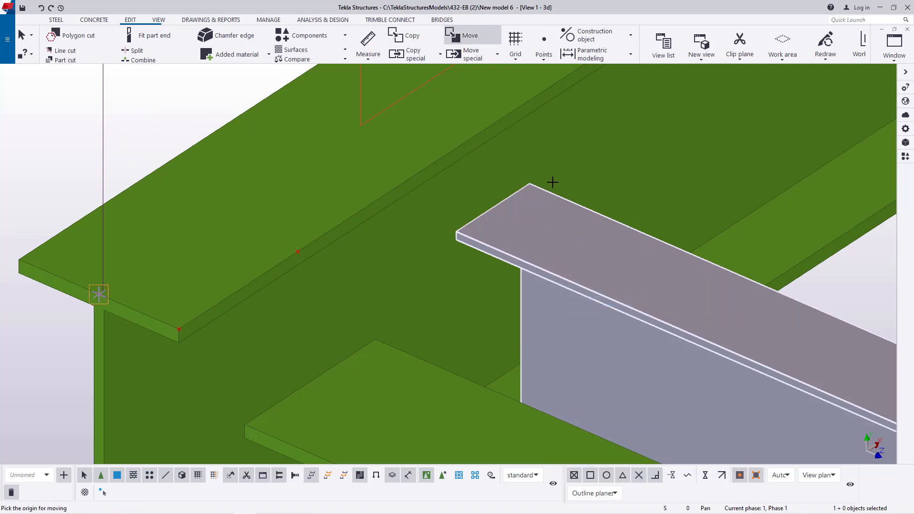
pyautogui.click(455, 232)
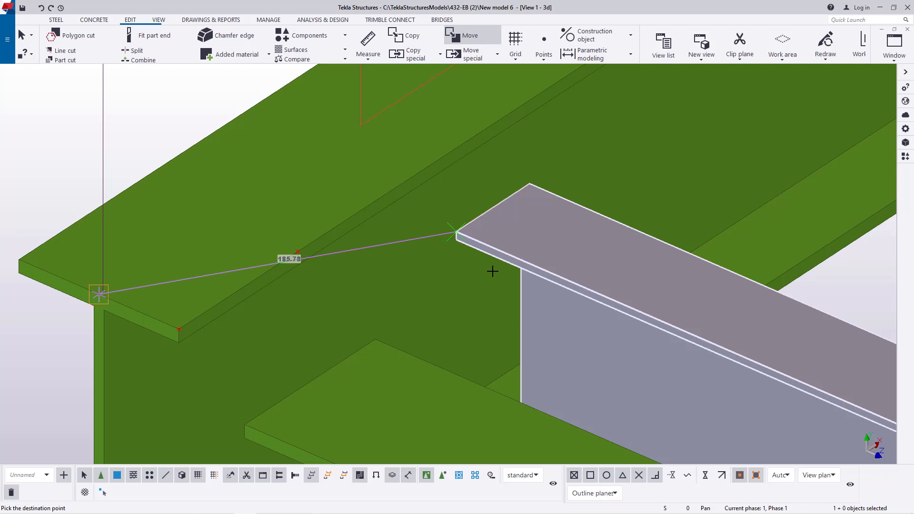
pyautogui.rightClick(531, 212)
pyautogui.click(544, 218)
# - Move the stair flight linearly with a dX of -63.77 and dY and dZ of 0.00, and end the move
pyautogui.rightClick(519, 215)
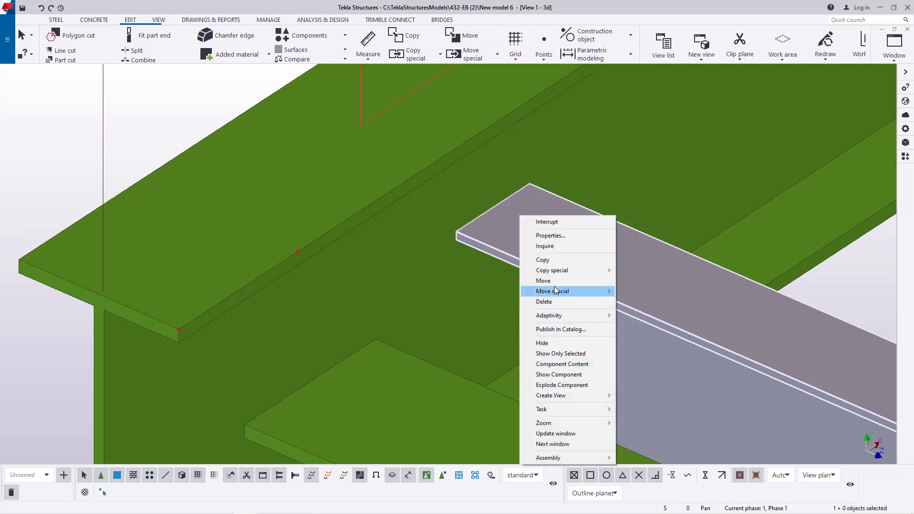
pyautogui.moveTo(562, 292)
pyautogui.click(640, 291)
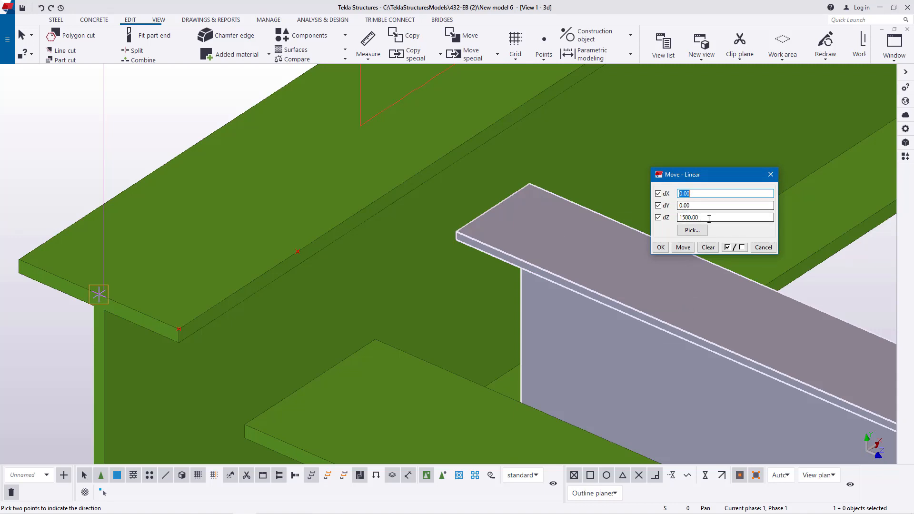
pyautogui.press('Tab')
pyautogui.press('Tab')
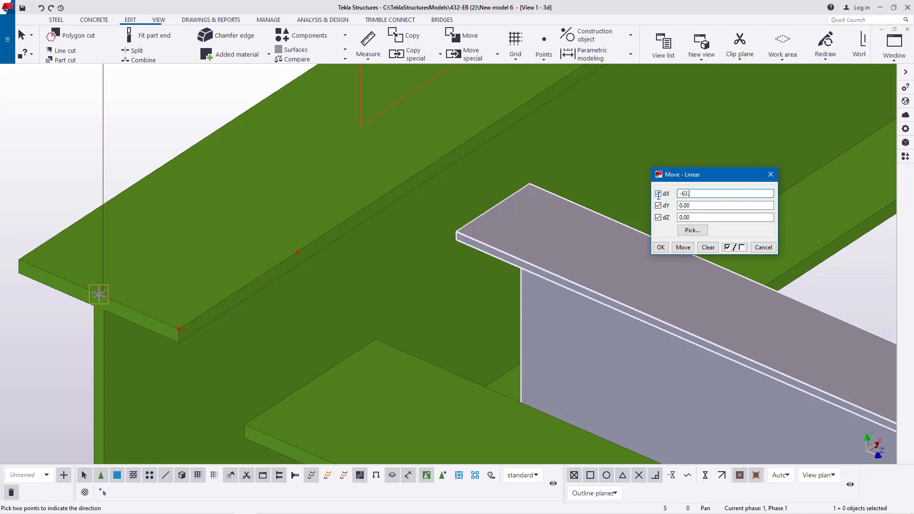
pyautogui.click(683, 248)
pyautogui.click(661, 249)
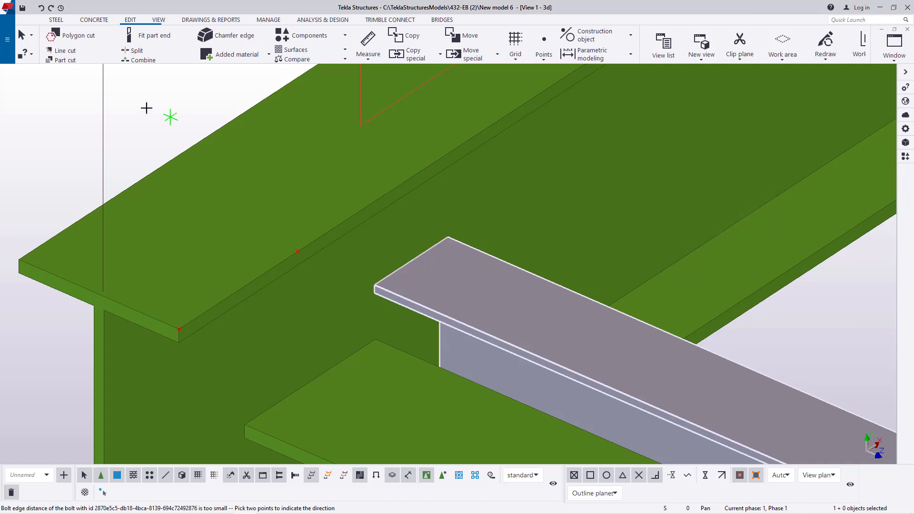
pyautogui.rightClick(146, 108)
pyautogui.click(163, 115)
pyautogui.rightClick(160, 105)
pyautogui.click(139, 100)
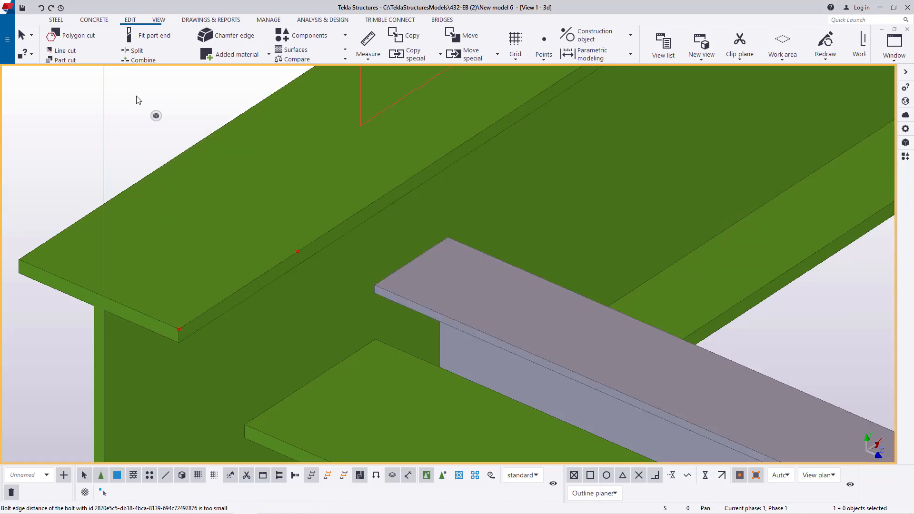
# - Redraw the view to bring back the hidden column at the landing beam's end
pyautogui.rightClick(137, 91)
pyautogui.click(179, 147)
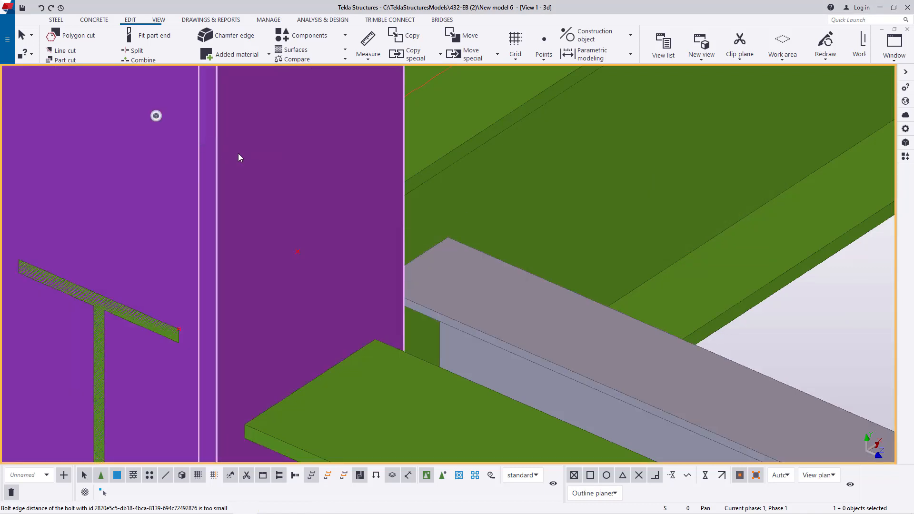
pyautogui.scroll(-4, 421, 218)
# - Set the work plane parallel to the horizontal XY plane at the base of the stair tower
pyautogui.click(158, 20)
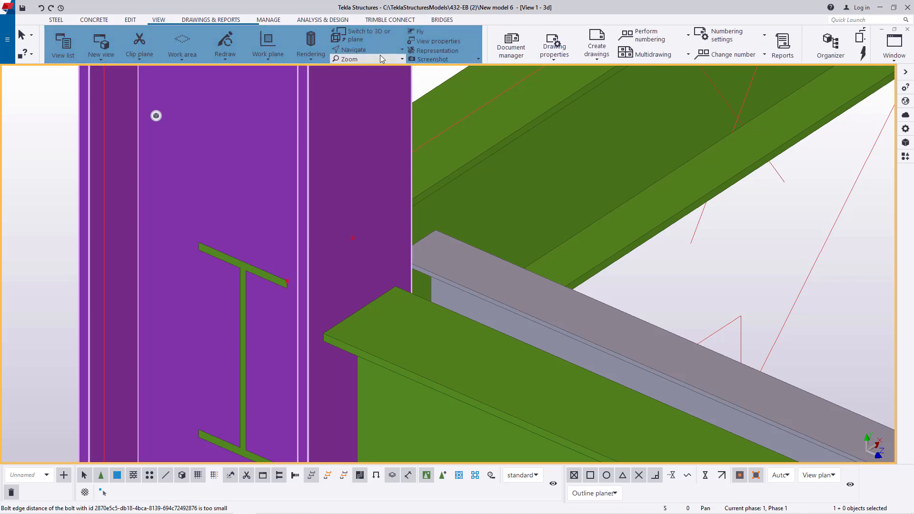
pyautogui.click(376, 49)
pyautogui.click(375, 64)
pyautogui.moveTo(526, 181); pyautogui.dragTo(661, 198)
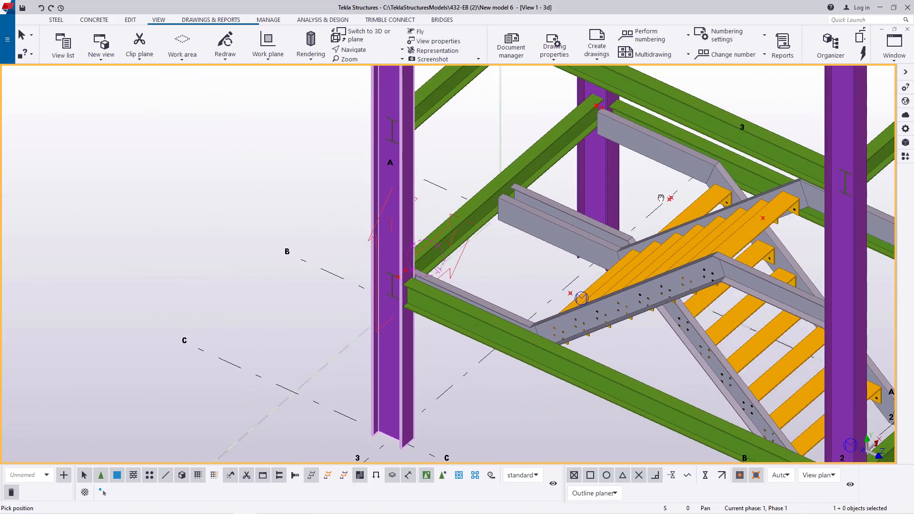
pyautogui.rightClick(269, 146)
pyautogui.click(290, 151)
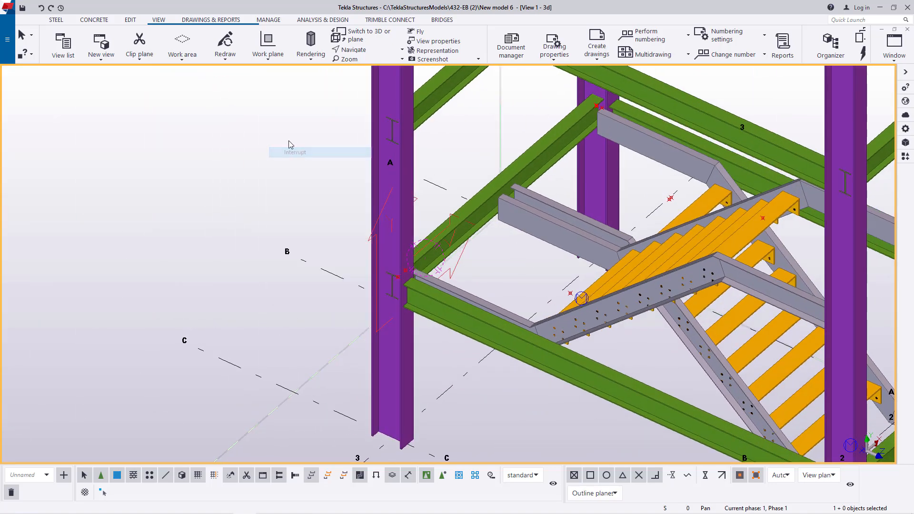
pyautogui.click(270, 59)
pyautogui.click(273, 77)
pyautogui.scroll(-3, 336, 309)
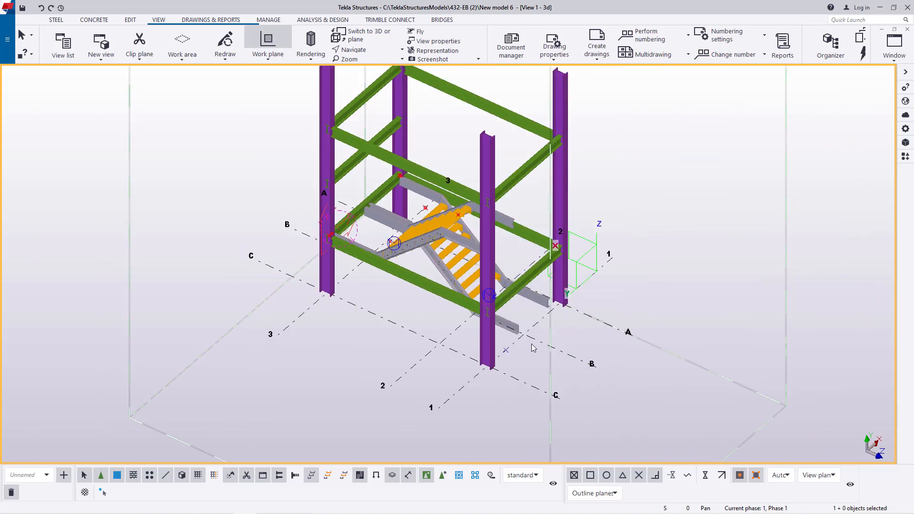
pyautogui.scroll(3, 518, 347)
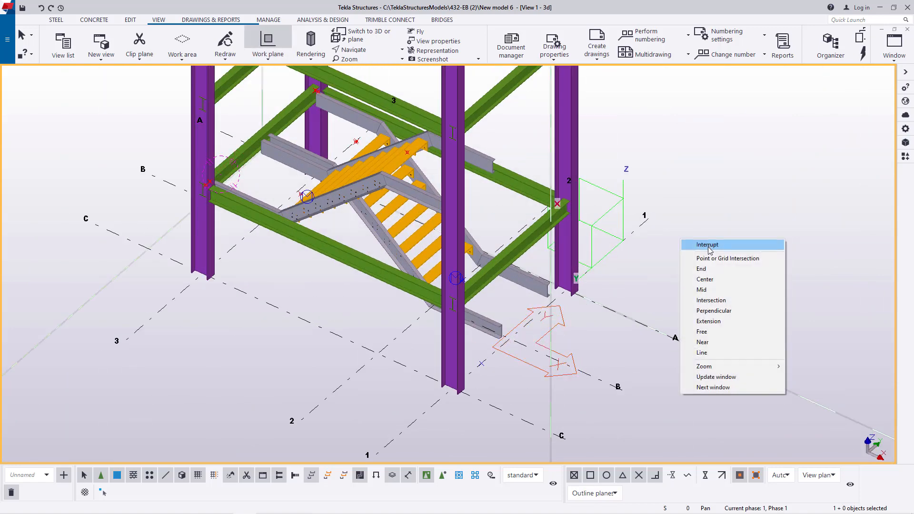
pyautogui.click(710, 249)
# - Examine the stair flights and their landing ends against the beams and columns from several sides
pyautogui.scroll(8, 349, 156)
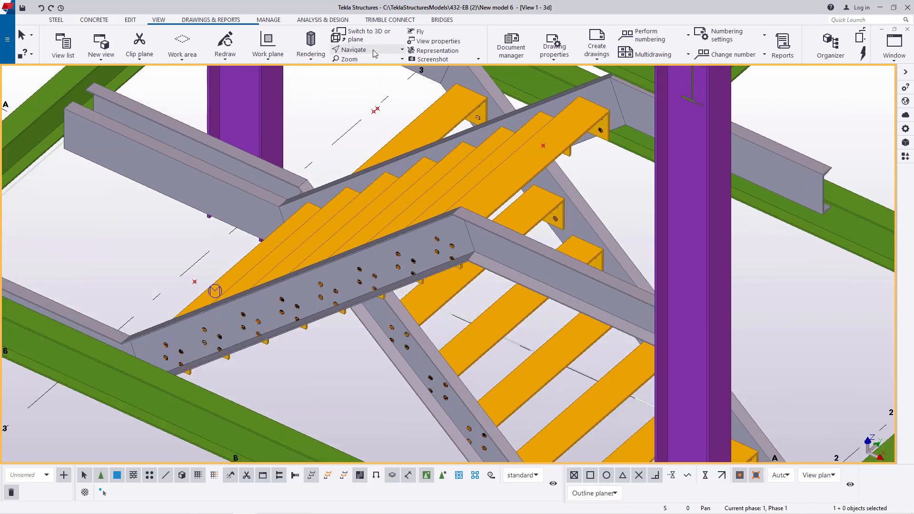
pyautogui.keyDown('ctrl'); pyautogui.moveTo(455, 244); pyautogui.dragTo(330, 195, button='middle'); pyautogui.keyUp('ctrl')
pyautogui.scroll(-3, 304, 217)
pyautogui.scroll(-2, 330, 195)
pyautogui.keyDown('ctrl'); pyautogui.moveTo(460, 259); pyautogui.dragTo(270, 264, button='middle'); pyautogui.keyUp('ctrl')
pyautogui.scroll(-3, 623, 278)
pyautogui.moveTo(624, 277); pyautogui.dragTo(618, 283, button='middle')
pyautogui.keyDown('ctrl'); pyautogui.moveTo(534, 300); pyautogui.dragTo(819, 301, button='middle'); pyautogui.keyUp('ctrl')
pyautogui.keyDown('ctrl'); pyautogui.moveTo(491, 252); pyautogui.dragTo(606, 262, button='middle'); pyautogui.keyUp('ctrl')
pyautogui.scroll(5, 385, 220)
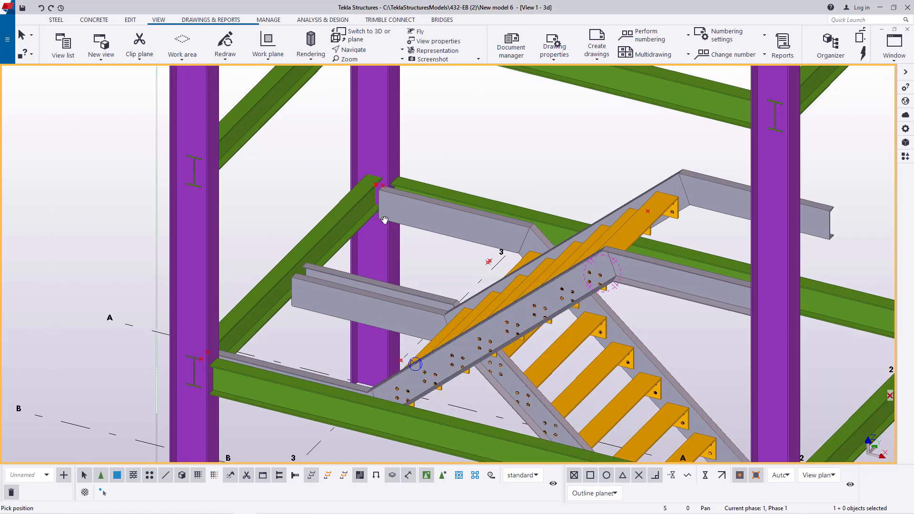
pyautogui.scroll(4, 379, 192)
pyautogui.scroll(-5, 382, 191)
pyautogui.keyDown('ctrl'); pyautogui.moveTo(443, 219); pyautogui.dragTo(480, 253, button='middle'); pyautogui.keyUp('ctrl')
pyautogui.scroll(-3, 523, 238)
pyautogui.scroll(4, 599, 215)
pyautogui.rightClick(667, 172)
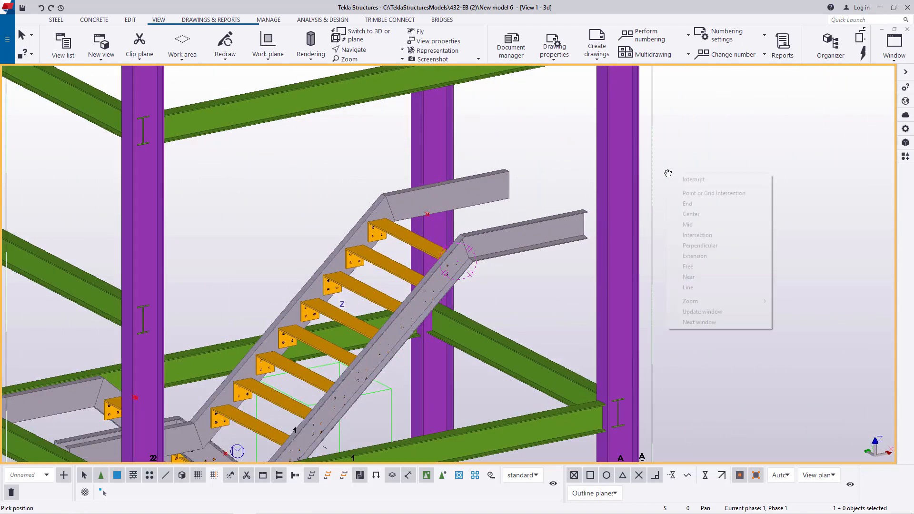
pyautogui.click(699, 182)
# - Copy the intermediate W200X22.5 landing beam from grid line 3 to the opposite columns on grid line 1
pyautogui.scroll(-5, 364, 266)
pyautogui.scroll(6, 346, 199)
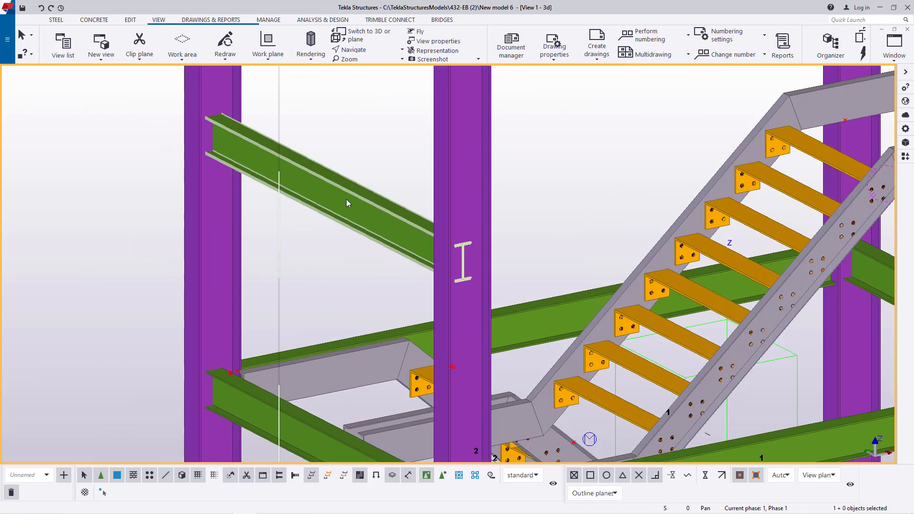
pyautogui.rightClick(352, 106)
pyautogui.click(365, 159)
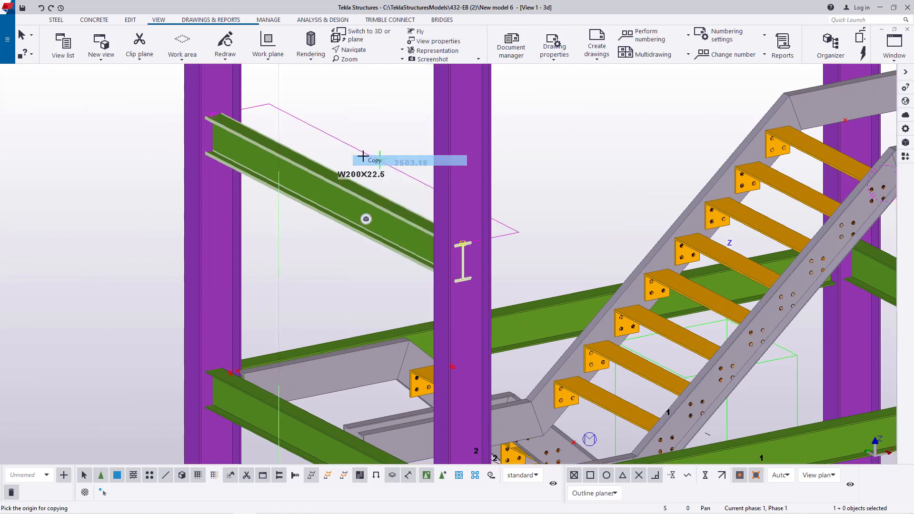
pyautogui.scroll(-4, 342, 165)
pyautogui.scroll(2, 404, 419)
pyautogui.click(407, 413)
pyautogui.scroll(-2, 408, 413)
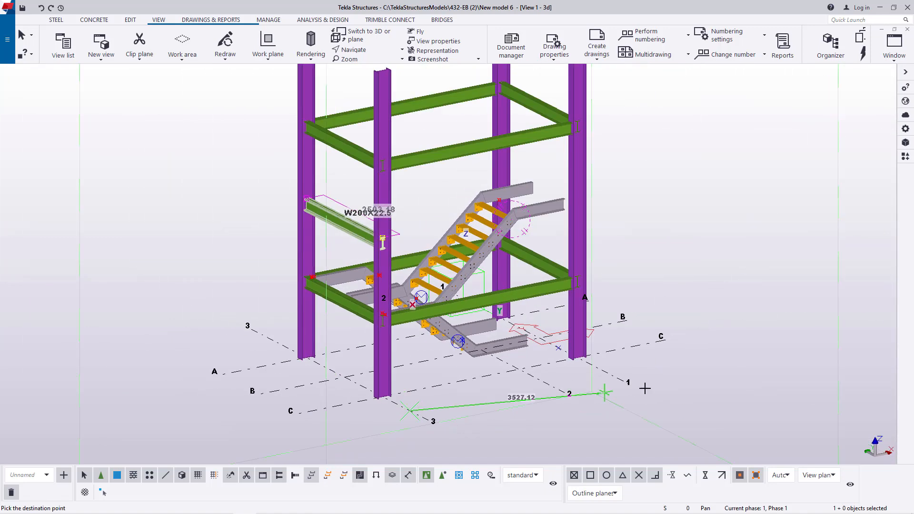
pyautogui.rightClick(685, 204)
pyautogui.click(701, 211)
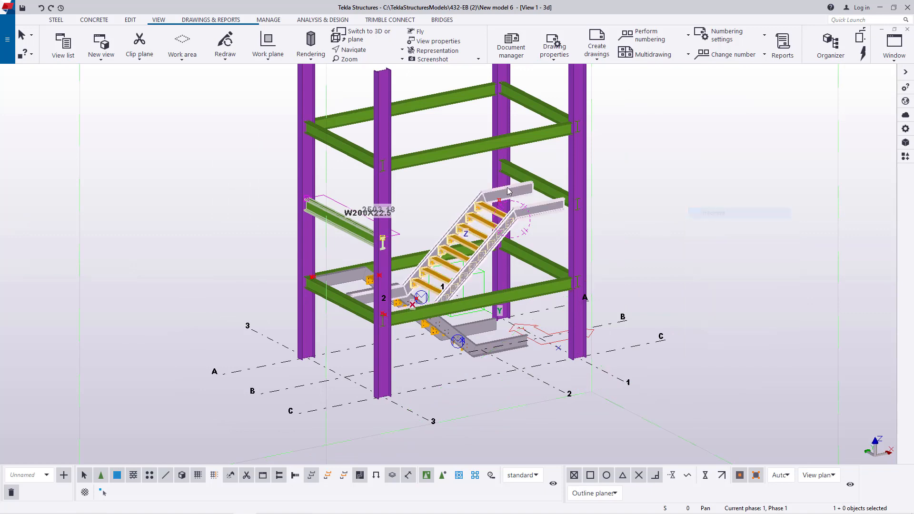
# - Examine the copied landing beam's position relative to the upper flight's stringer ends
pyautogui.scroll(3, 492, 178)
pyautogui.scroll(-3, 499, 222)
pyautogui.scroll(-1, 508, 233)
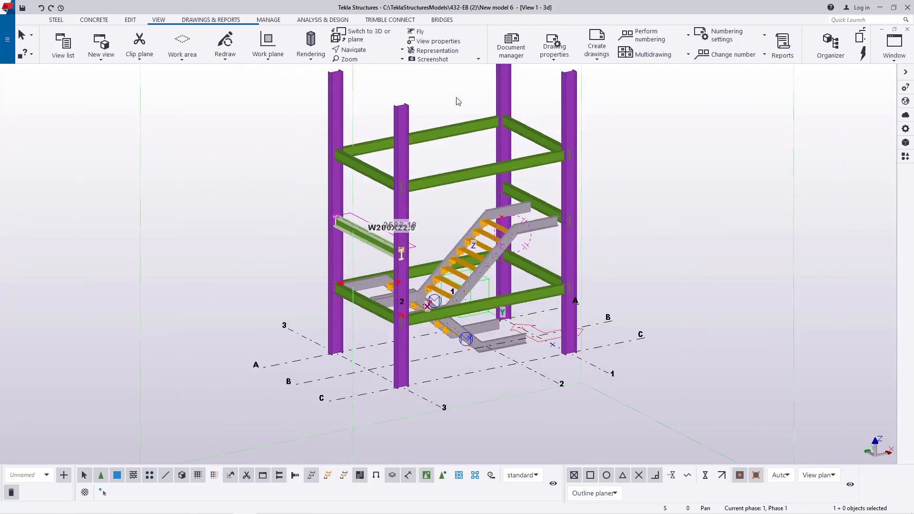
pyautogui.click(379, 57)
pyautogui.click(376, 65)
pyautogui.keyDown('ctrl'); pyautogui.moveTo(455, 256); pyautogui.dragTo(369, 270, button='middle'); pyautogui.keyUp('ctrl')
pyautogui.scroll(4, 514, 270)
pyautogui.rightClick(422, 162)
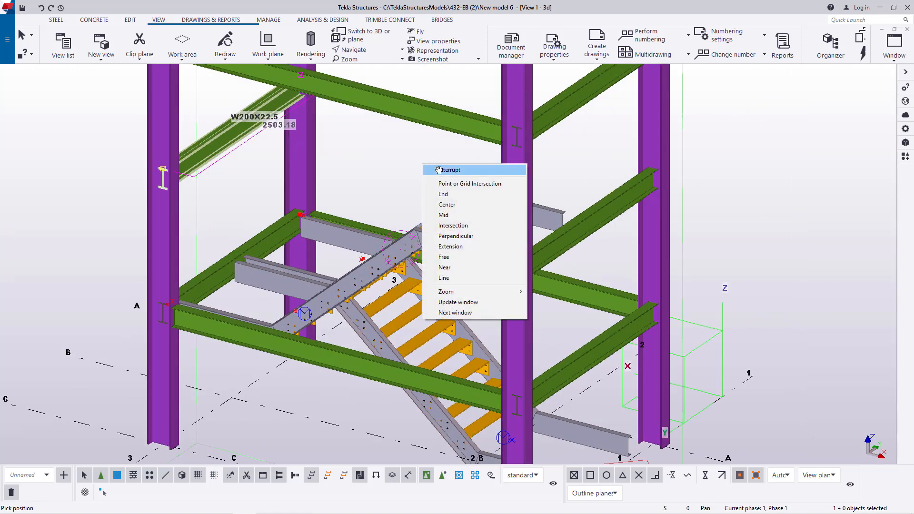
pyautogui.click(433, 170)
pyautogui.scroll(2, 581, 238)
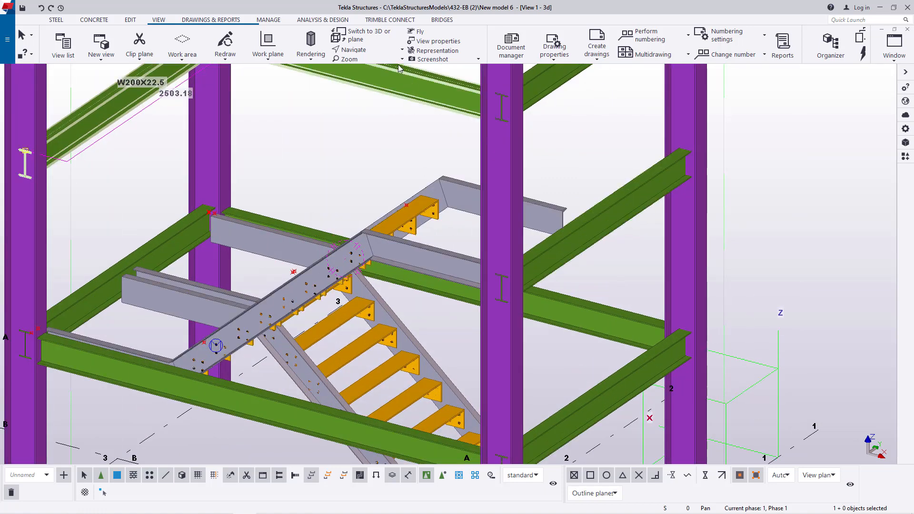
# - Measure the distance from the upper end of the upper flight's landing stringer to the base-level end of the bottom flight's stringer
pyautogui.scroll(-2, 555, 204)
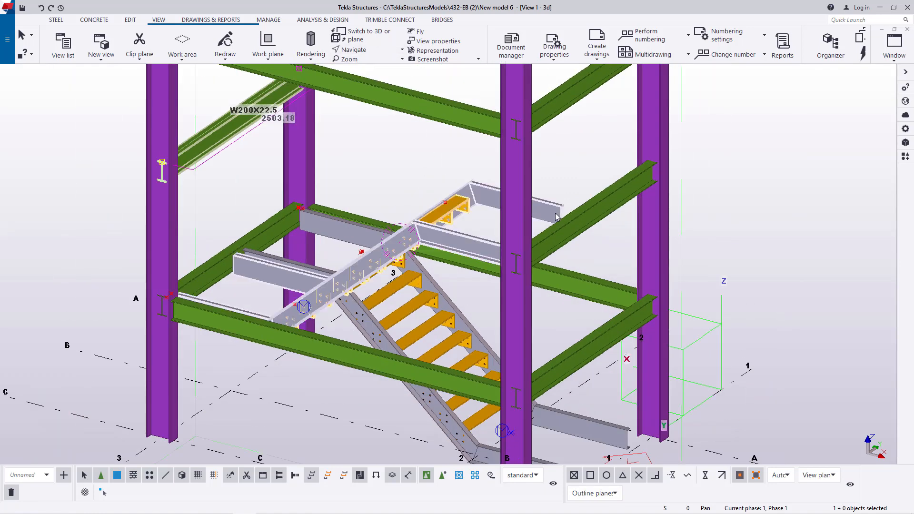
pyautogui.scroll(-2, 561, 210)
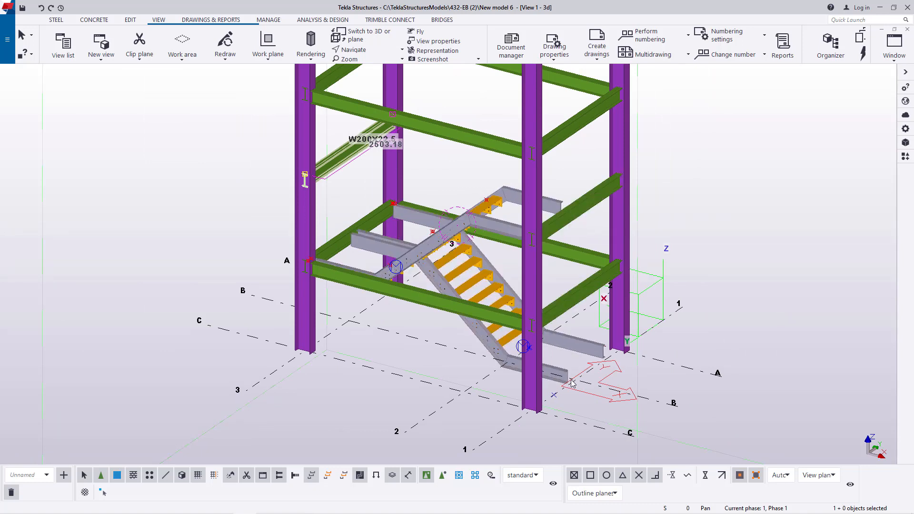
pyautogui.click(130, 19)
pyautogui.click(367, 61)
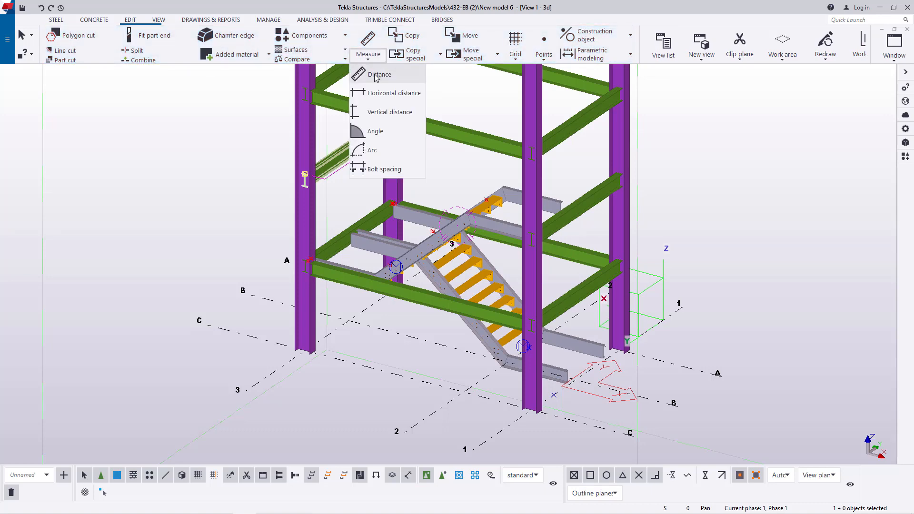
pyautogui.click(376, 70)
pyautogui.scroll(4, 575, 179)
pyautogui.scroll(6, 574, 179)
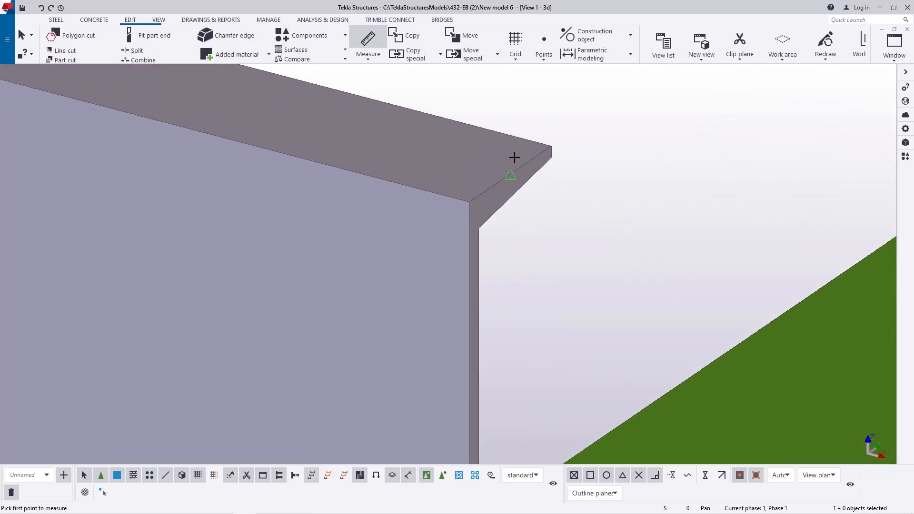
pyautogui.click(514, 157)
pyautogui.scroll(-5, 514, 157)
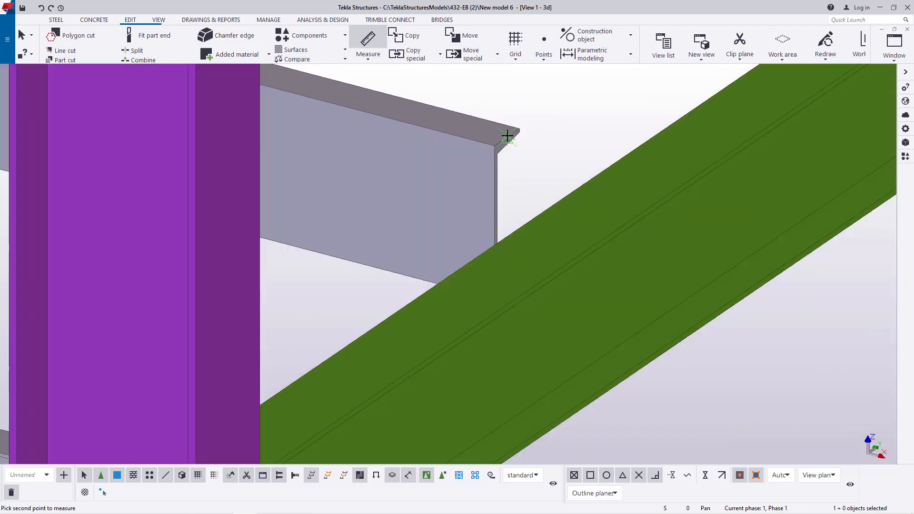
pyautogui.scroll(-2, 197, 33)
pyautogui.scroll(-3, 196, 33)
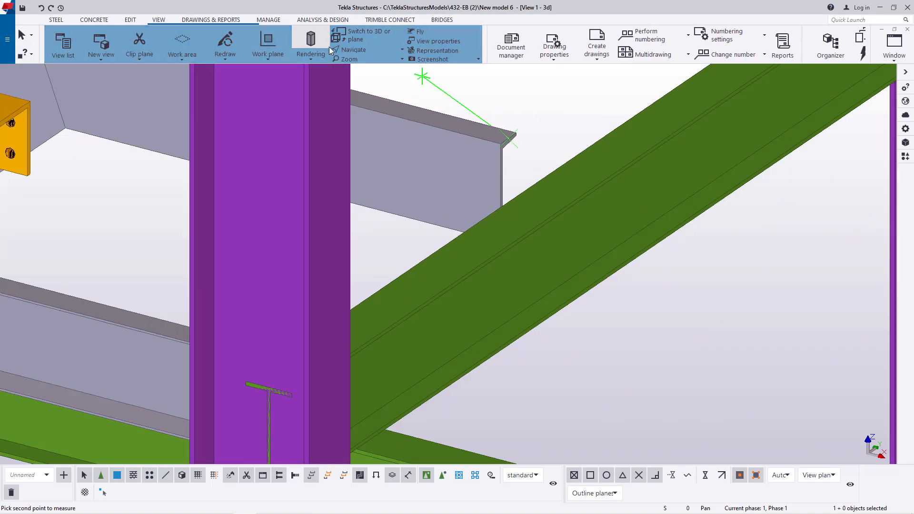
pyautogui.scroll(-8, 500, 185)
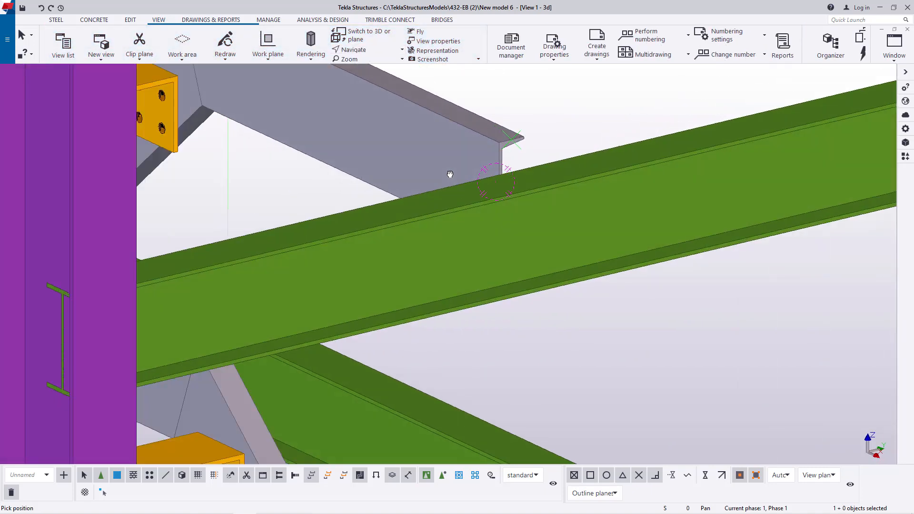
pyautogui.scroll(-6, 439, 138)
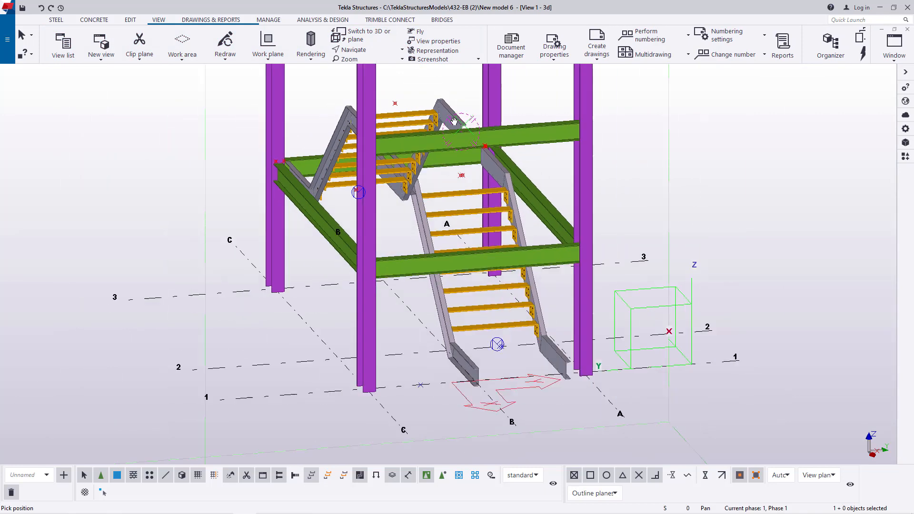
pyautogui.keyDown('ctrl'); pyautogui.moveTo(494, 291); pyautogui.dragTo(496, 323, button='middle'); pyautogui.keyUp('ctrl')
pyautogui.scroll(5, 496, 323)
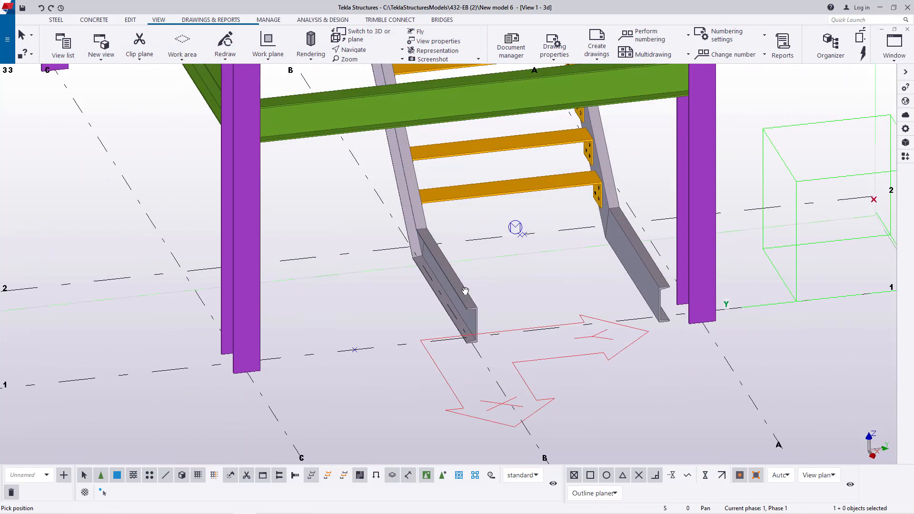
pyautogui.rightClick(526, 253)
pyautogui.click(541, 261)
pyautogui.scroll(3, 478, 327)
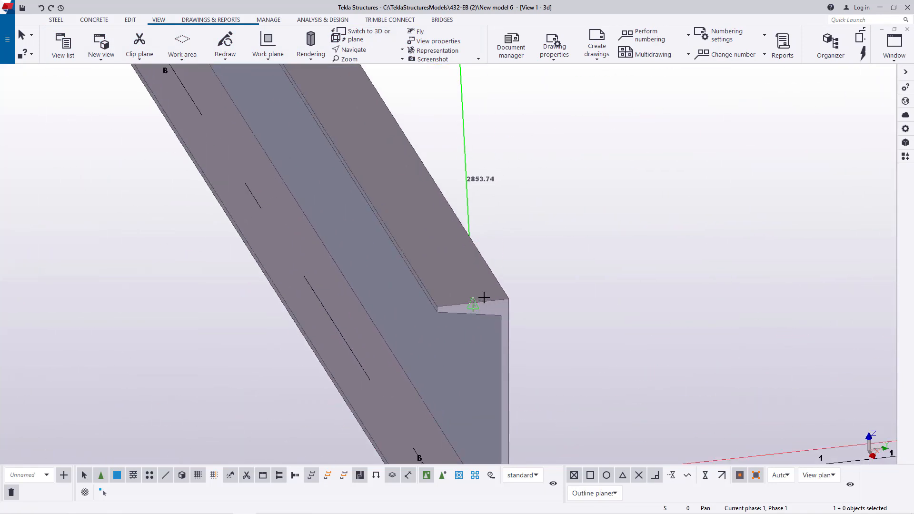
pyautogui.click(469, 303)
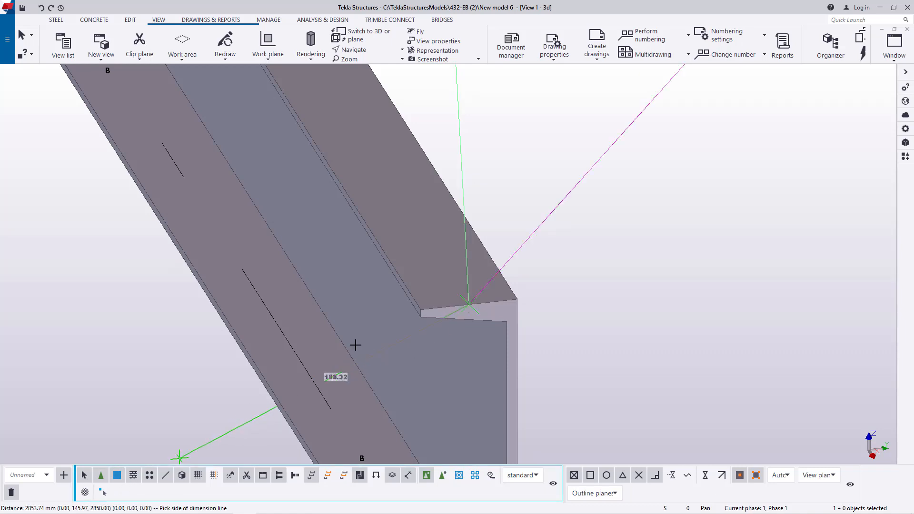
pyautogui.rightClick(574, 159)
pyautogui.click(595, 164)
pyautogui.scroll(-10, 550, 306)
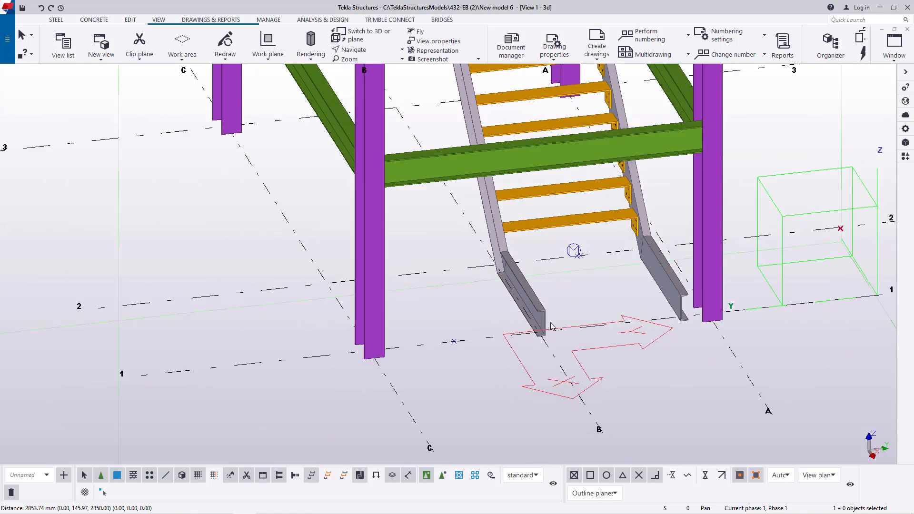
# - Make one linear copy of the bottom stair flight with dX 0, dY 0 and dZ 2850 mm
pyautogui.click(361, 50)
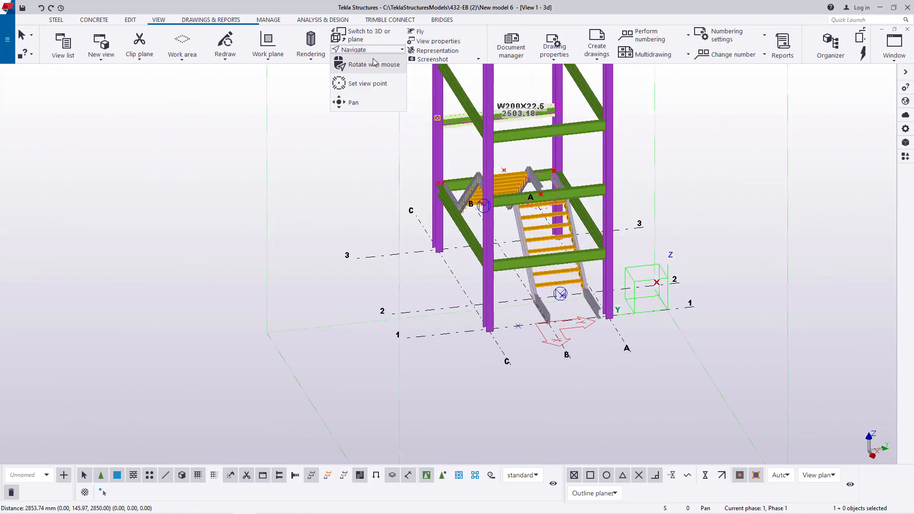
pyautogui.click(374, 65)
pyautogui.moveTo(544, 220); pyautogui.dragTo(604, 226)
pyautogui.scroll(1, 630, 298)
pyautogui.scroll(5, 630, 299)
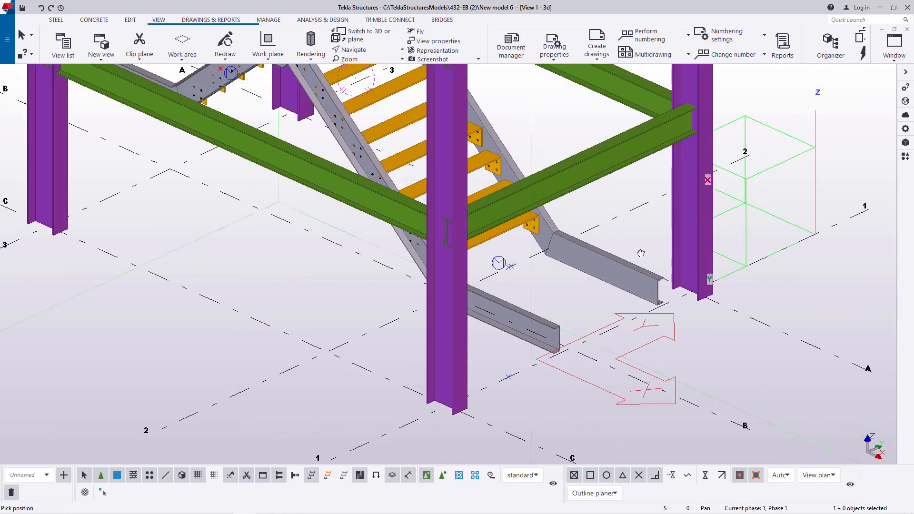
pyautogui.rightClick(634, 240)
pyautogui.click(640, 241)
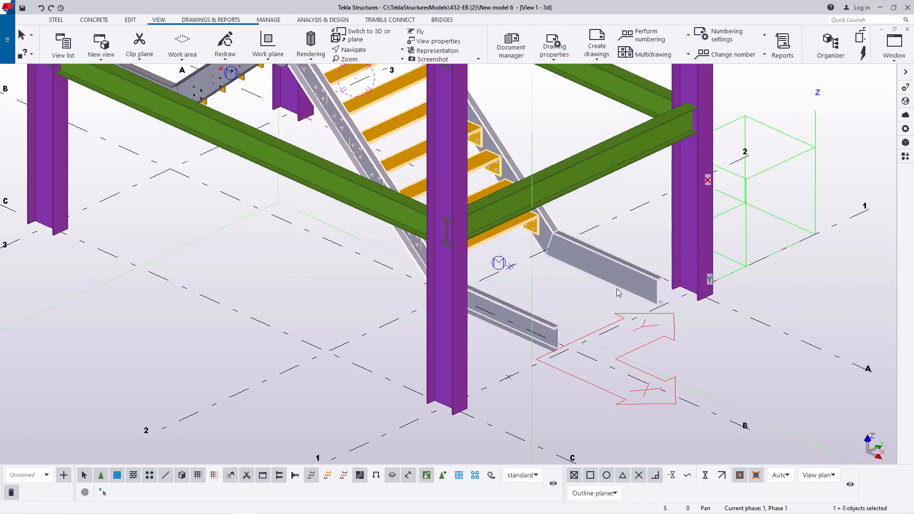
pyautogui.scroll(-5, 615, 271)
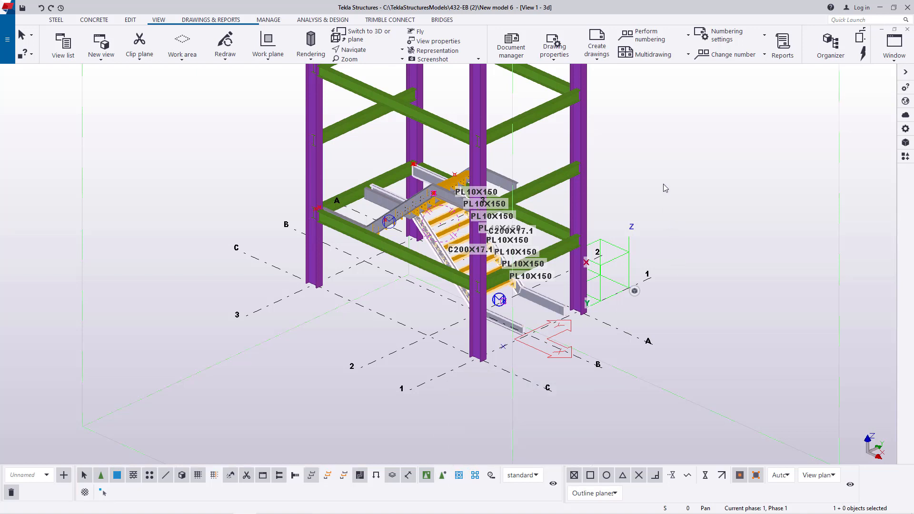
pyautogui.rightClick(642, 131)
pyautogui.moveTo(683, 188)
pyautogui.click(776, 192)
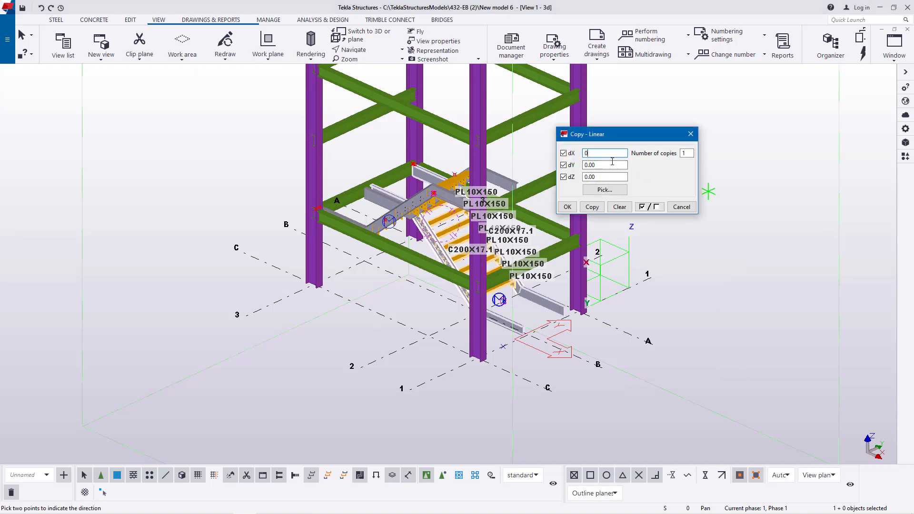
pyautogui.moveTo(627, 139); pyautogui.dragTo(710, 139)
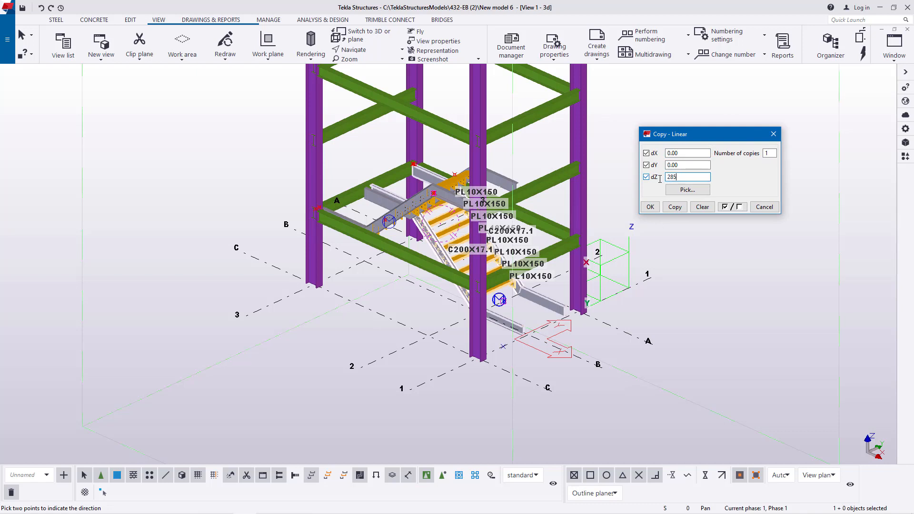
pyautogui.click(672, 208)
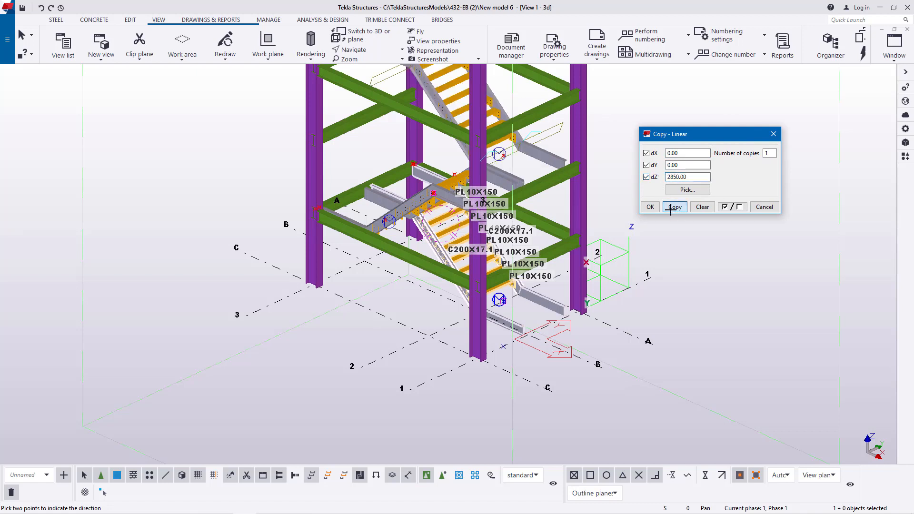
pyautogui.click(649, 207)
pyautogui.rightClick(645, 156)
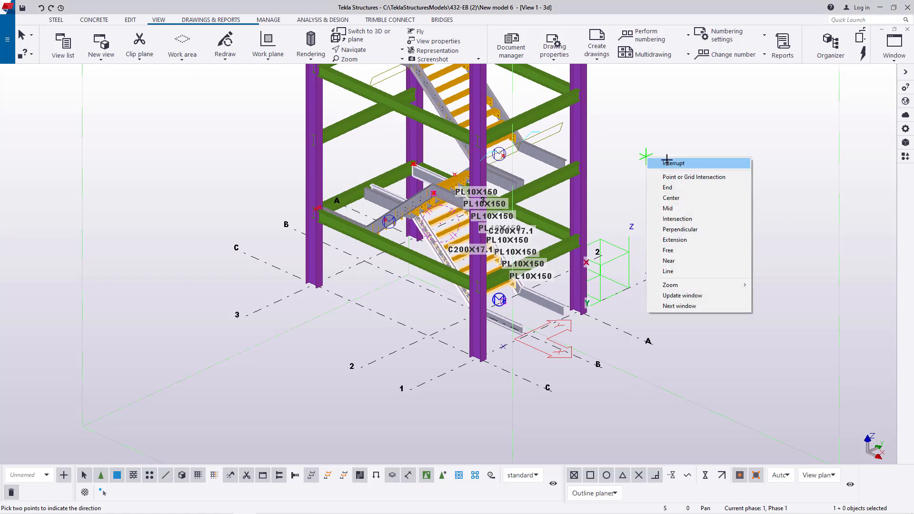
pyautogui.click(660, 160)
# - Examine how the copied upper flight sits against the tower's beams, columns and the flight below it
pyautogui.scroll(-3, 522, 255)
pyautogui.scroll(4, 523, 254)
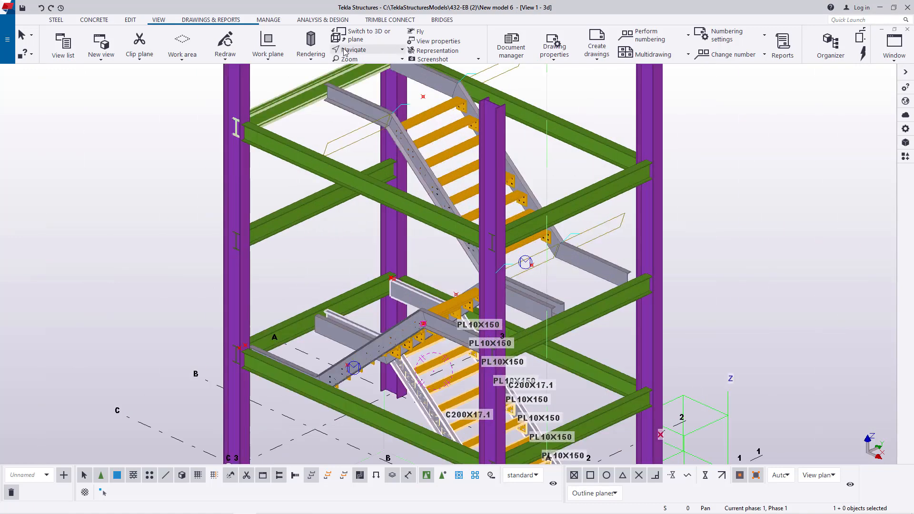
pyautogui.click(367, 50)
pyautogui.click(372, 65)
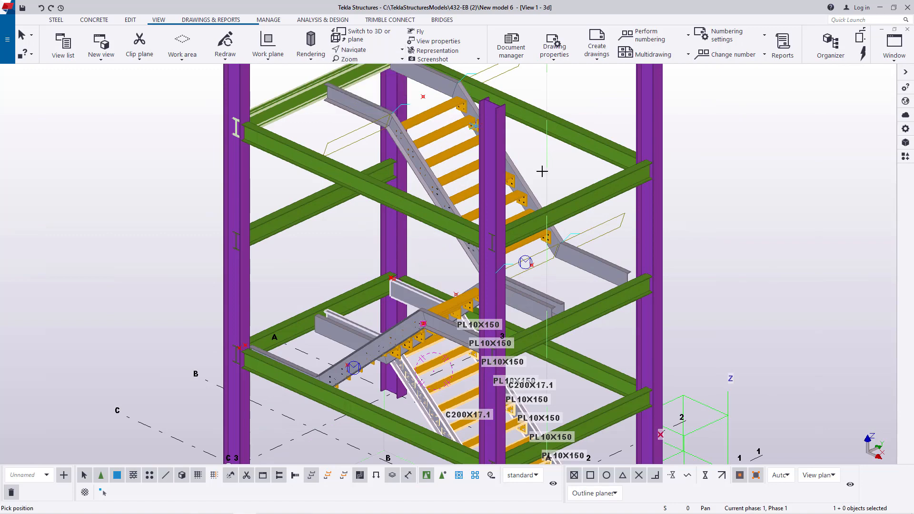
pyautogui.moveTo(613, 289); pyautogui.dragTo(691, 241)
pyautogui.scroll(-2, 679, 291)
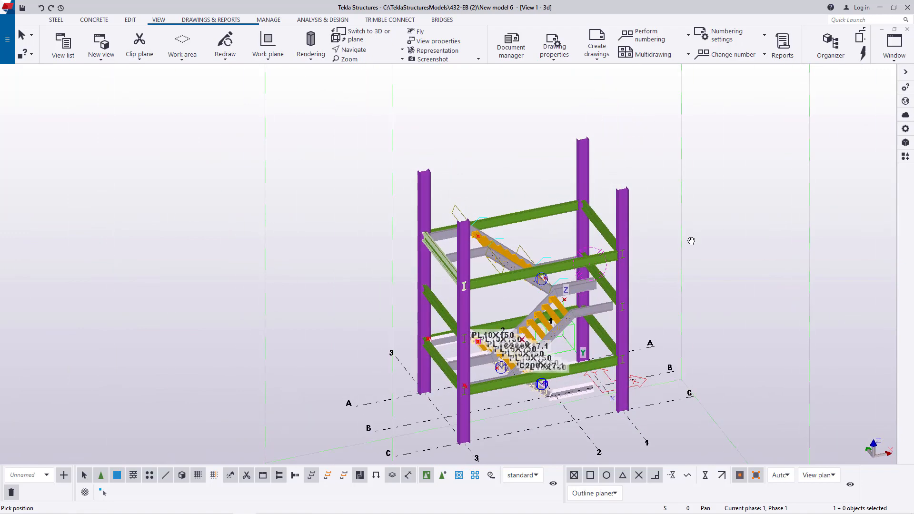
pyautogui.rightClick(721, 211)
pyautogui.click(741, 217)
# - Enable selection of objects inside components and delete both horizontal C200X17.1 stringer extensions at the foot of the bottom flight
pyautogui.scroll(5, 563, 384)
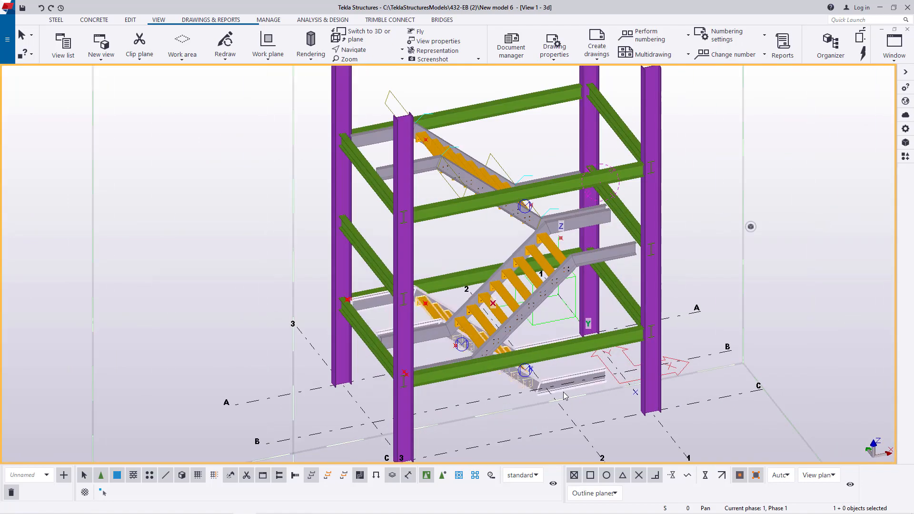
pyautogui.scroll(1, 563, 384)
pyautogui.click(378, 51)
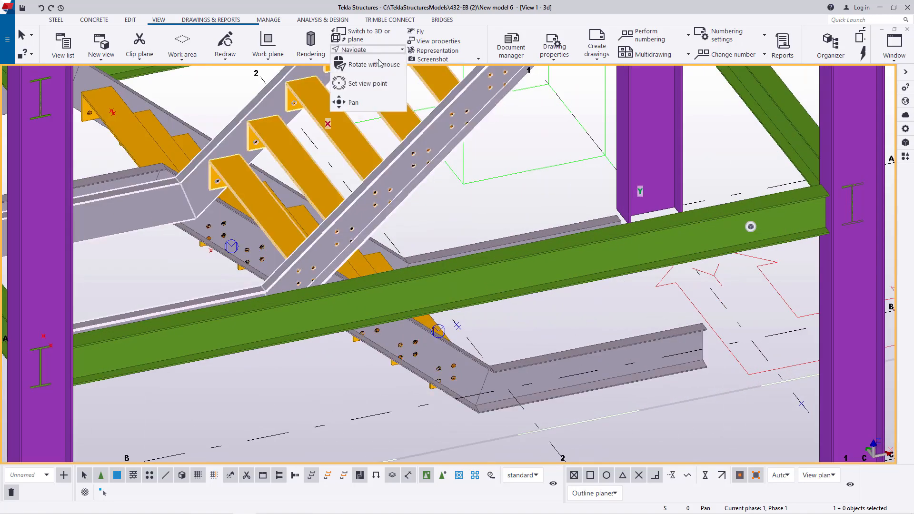
pyautogui.click(380, 63)
pyautogui.moveTo(470, 368); pyautogui.dragTo(575, 311)
pyautogui.rightClick(601, 269)
pyautogui.click(623, 276)
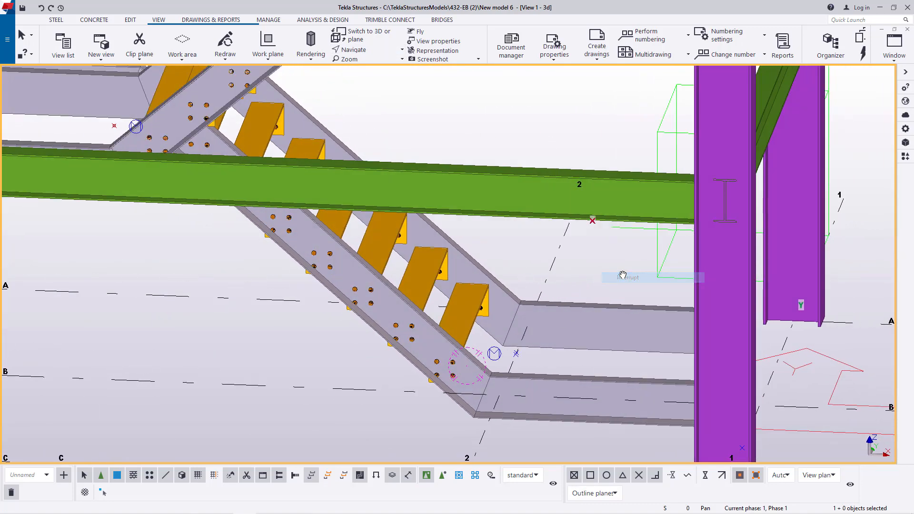
pyautogui.click(443, 478)
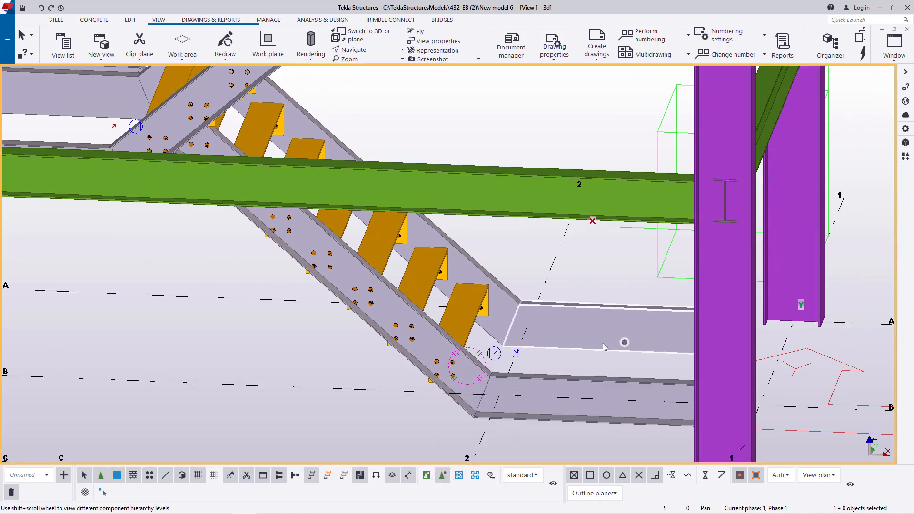
pyautogui.click(591, 355)
pyautogui.press('Delete')
pyautogui.click(574, 406)
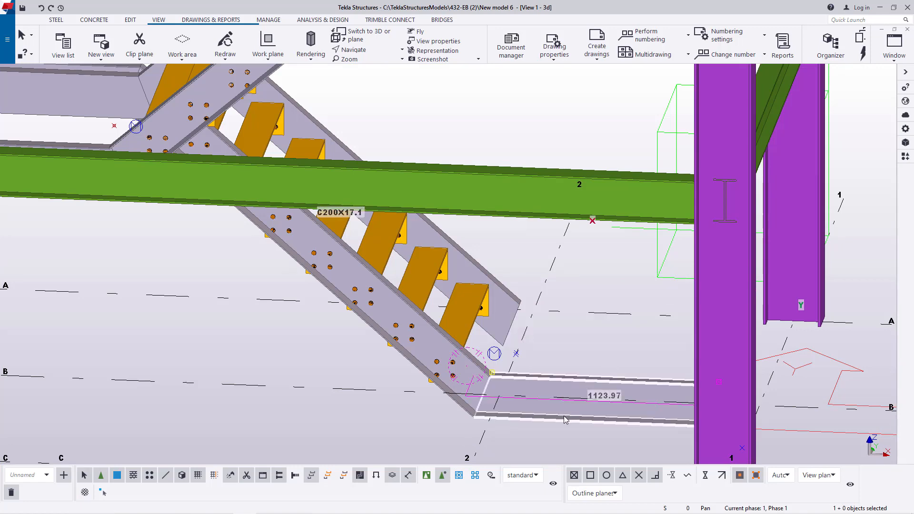
pyautogui.press('Delete')
# - Search the Applications & components catalog for 1038 and open the settings of Stairs detail (1038)
pyautogui.scroll(-2, 525, 341)
pyautogui.scroll(2, 532, 305)
pyautogui.click(374, 51)
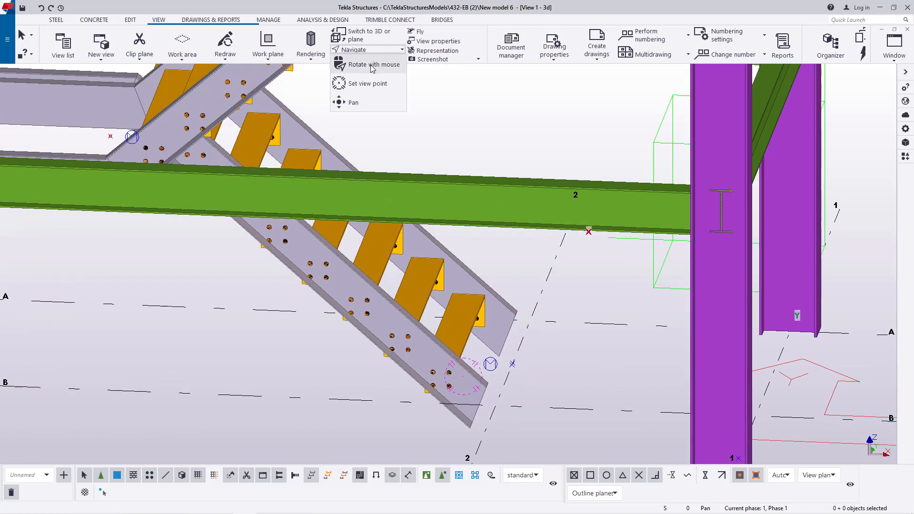
pyautogui.click(376, 64)
pyautogui.moveTo(466, 382); pyautogui.dragTo(441, 373)
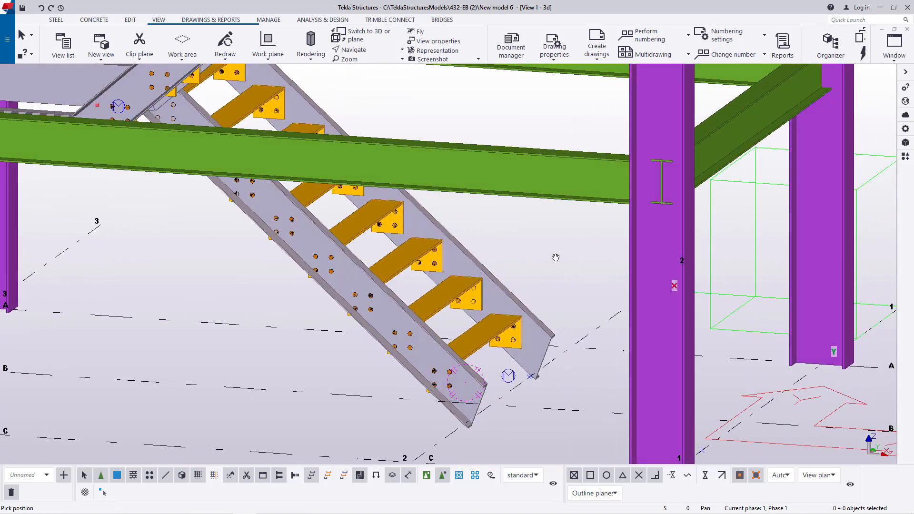
pyautogui.rightClick(555, 257)
pyautogui.click(570, 264)
pyautogui.click(906, 157)
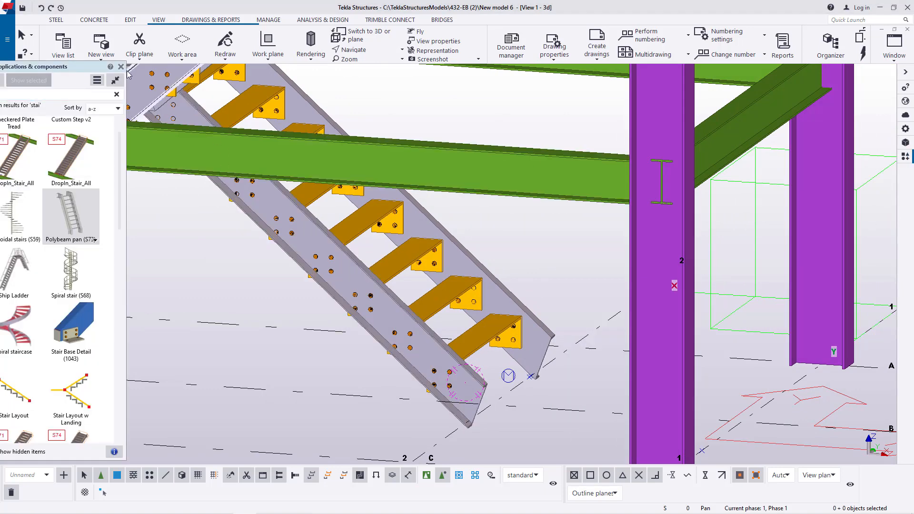
pyautogui.moveTo(59, 66); pyautogui.dragTo(824, 76)
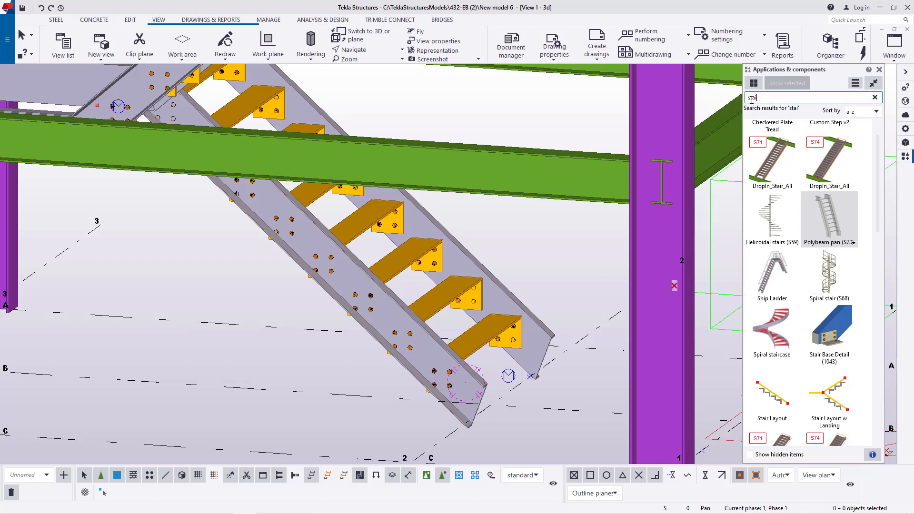
pyautogui.write('1038')
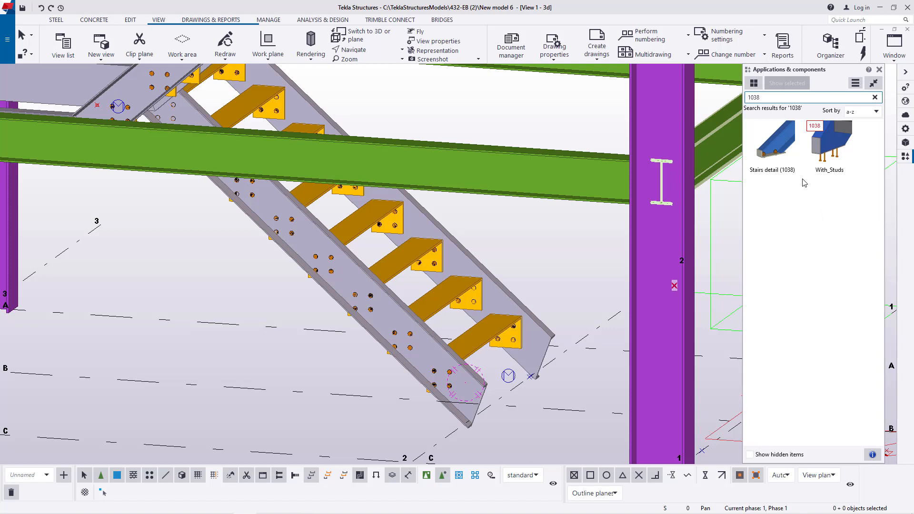
pyautogui.click(779, 162)
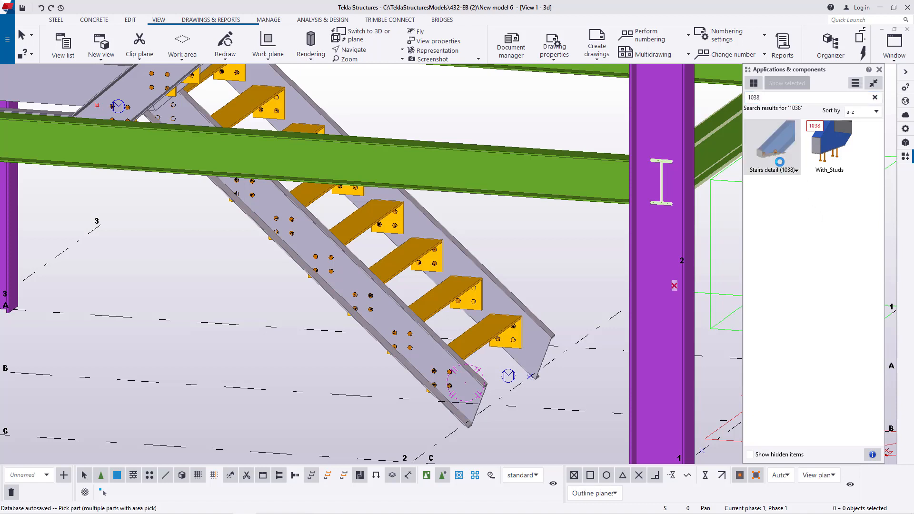
pyautogui.doubleClick(784, 147)
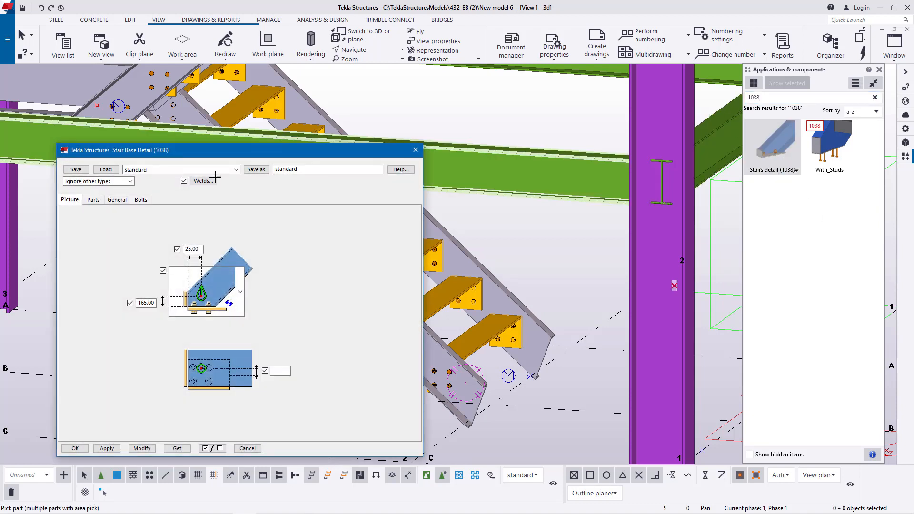
# - Apply Stairs detail (1038) with the standard settings to the lower ends of both bottom-flight stringers
pyautogui.click(236, 170)
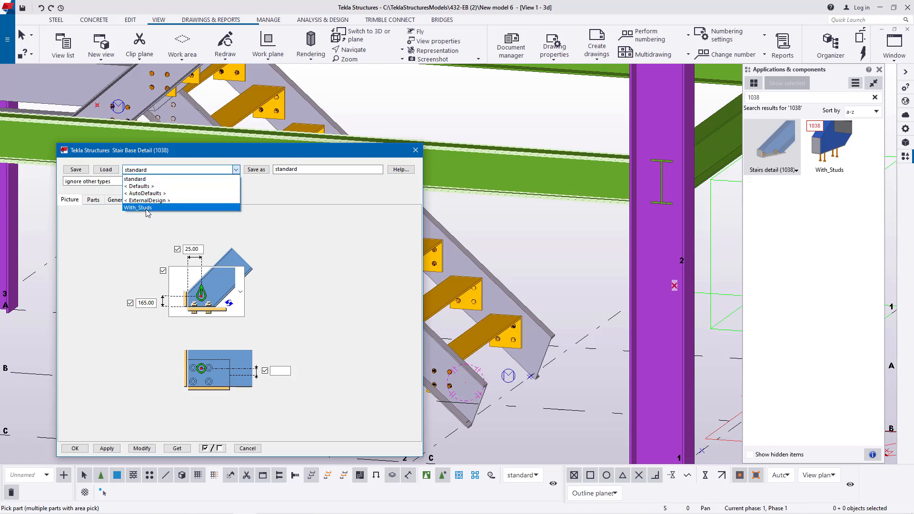
pyautogui.click(290, 223)
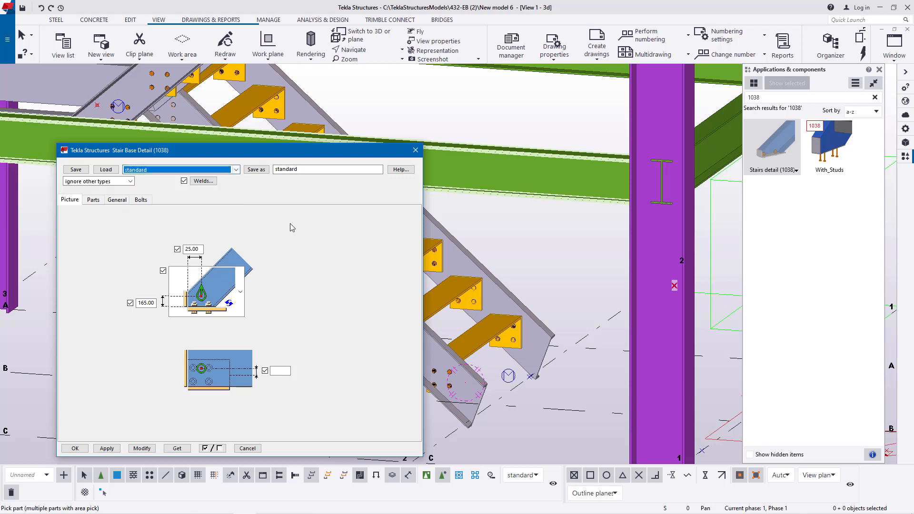
pyautogui.click(415, 150)
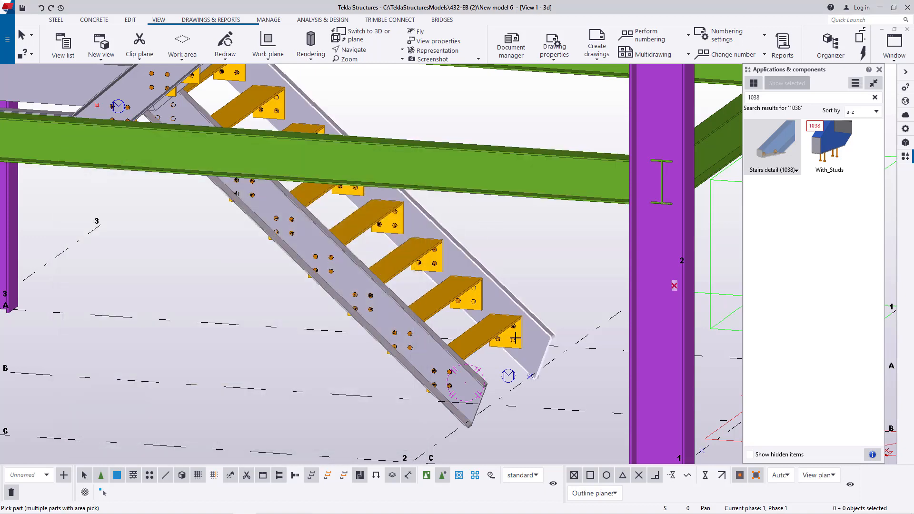
pyautogui.scroll(3, 551, 359)
pyautogui.scroll(-2, 520, 333)
pyautogui.scroll(4, 576, 213)
pyautogui.scroll(2, 577, 213)
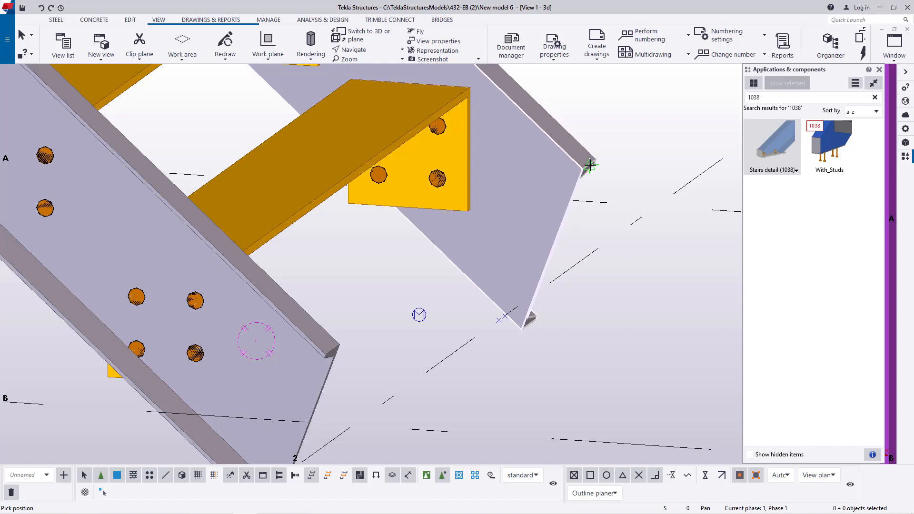
pyautogui.click(590, 165)
pyautogui.scroll(-2, 424, 331)
pyautogui.scroll(3, 483, 261)
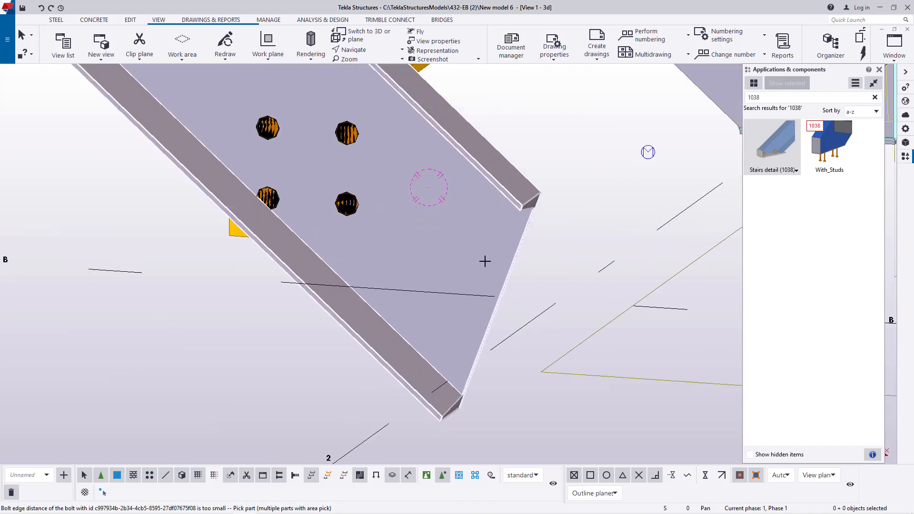
pyautogui.click(528, 205)
pyautogui.click(531, 199)
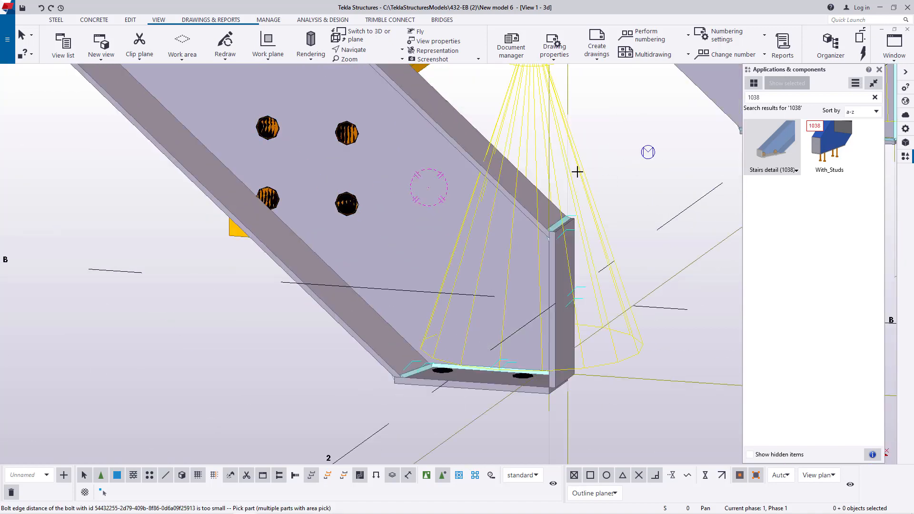
# - Examine the base plates, end plates and bolt holes at the feet of both bottom-flight stringers
pyautogui.scroll(-2, 567, 257)
pyautogui.click(377, 51)
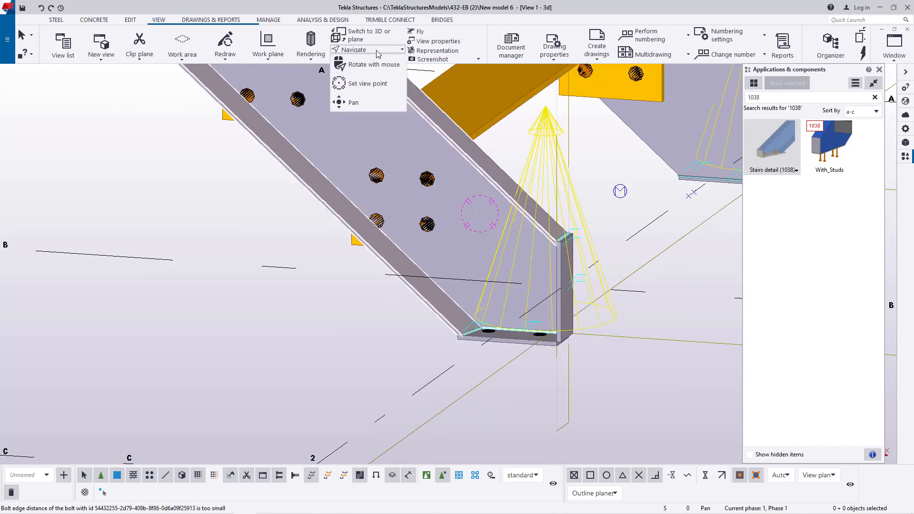
pyautogui.click(380, 83)
pyautogui.keyDown('ctrl'); pyautogui.moveTo(531, 253); pyautogui.dragTo(257, 236, button='middle'); pyautogui.keyUp('ctrl')
pyautogui.scroll(-4, 257, 235)
pyautogui.keyDown('ctrl'); pyautogui.moveTo(257, 236); pyautogui.dragTo(471, 402, button='middle'); pyautogui.keyUp('ctrl')
pyautogui.scroll(5, 455, 394)
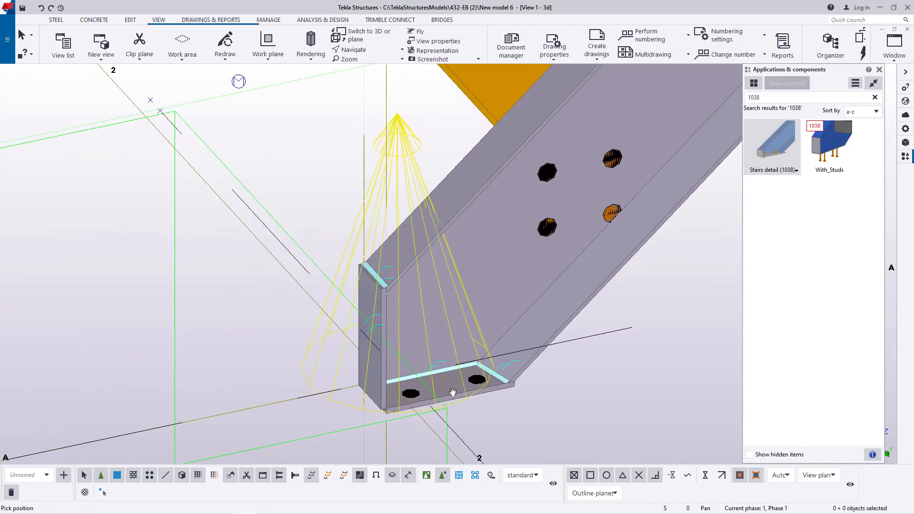
pyautogui.scroll(-4, 384, 367)
pyautogui.scroll(-6, 401, 353)
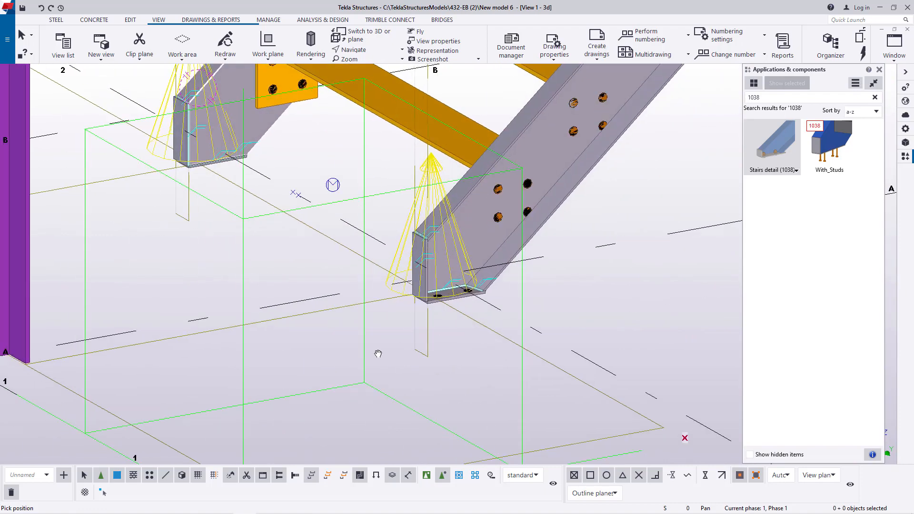
pyautogui.keyDown('ctrl'); pyautogui.moveTo(429, 299); pyautogui.dragTo(600, 222, button='middle'); pyautogui.keyUp('ctrl')
# - Examine how the horizontal stringer extensions at the top of the bottom flight end against the green landing beam
pyautogui.scroll(8, 600, 223)
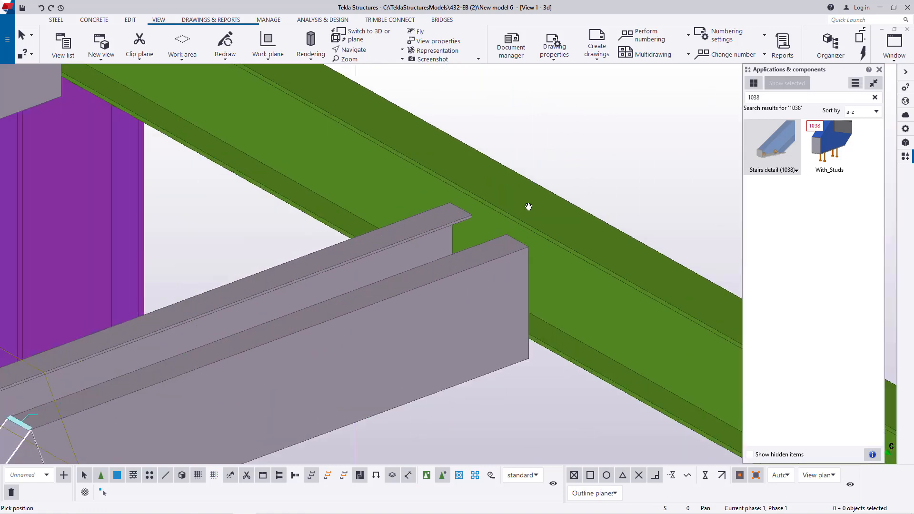
pyautogui.rightClick(583, 160)
pyautogui.click(374, 50)
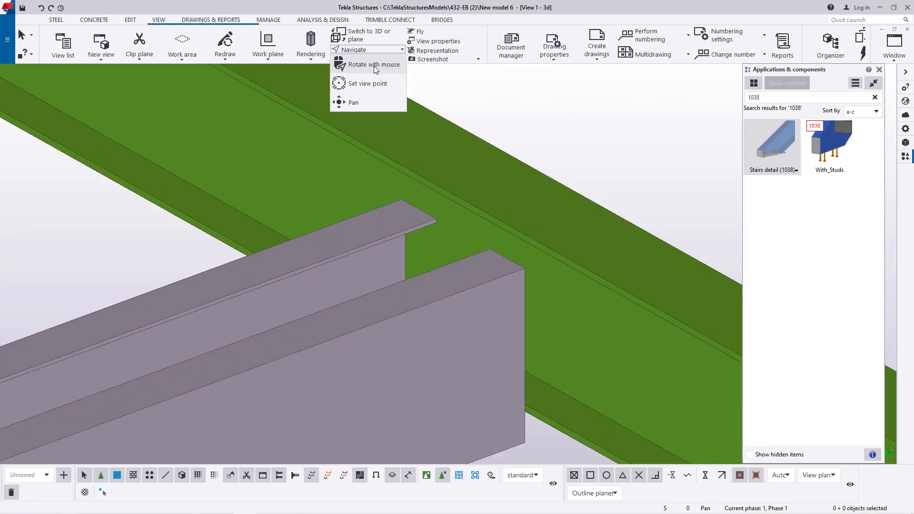
pyautogui.click(374, 65)
pyautogui.moveTo(489, 264)
pyautogui.mouseDown()
pyautogui.moveTo(441, 249)
pyautogui.moveTo(453, 230)
pyautogui.moveTo(469, 252)
pyautogui.moveTo(511, 272)
pyautogui.moveTo(486, 279)
pyautogui.mouseUp()
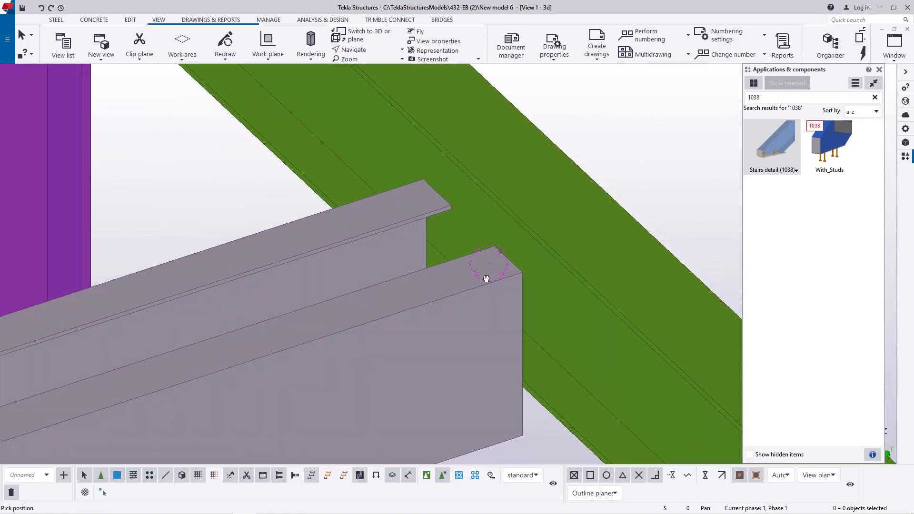
pyautogui.rightClick(638, 117)
pyautogui.click(659, 124)
pyautogui.scroll(-4, 547, 140)
pyautogui.scroll(3, 558, 215)
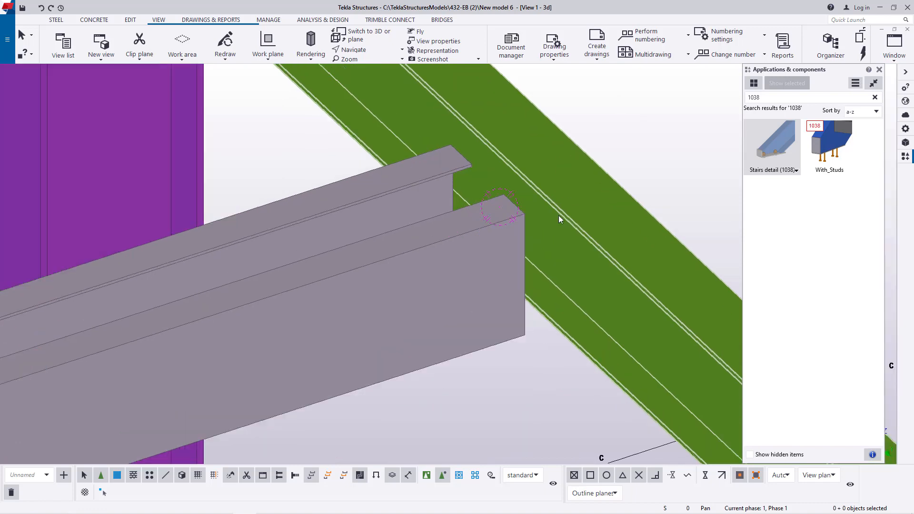
pyautogui.scroll(-1, 568, 155)
pyautogui.scroll(-2, 568, 157)
pyautogui.scroll(-6, 499, 225)
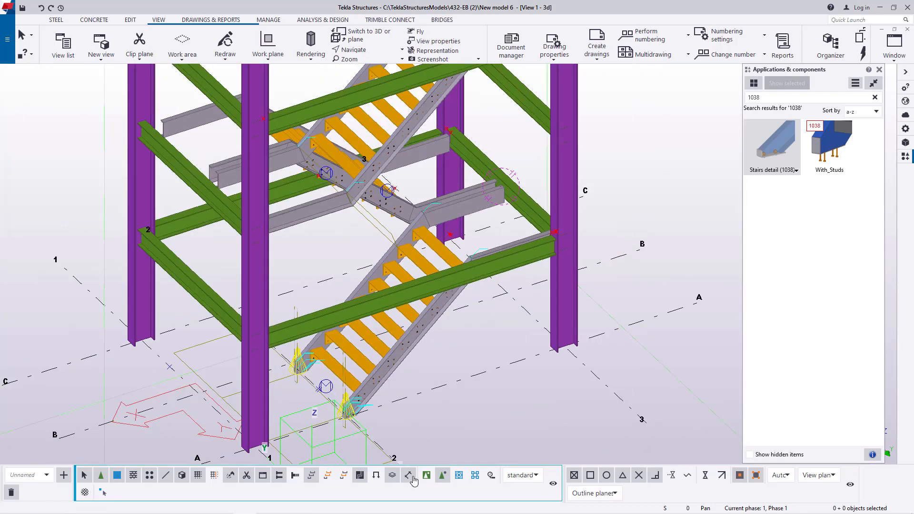
pyautogui.scroll(3, 490, 204)
pyautogui.scroll(2, 490, 205)
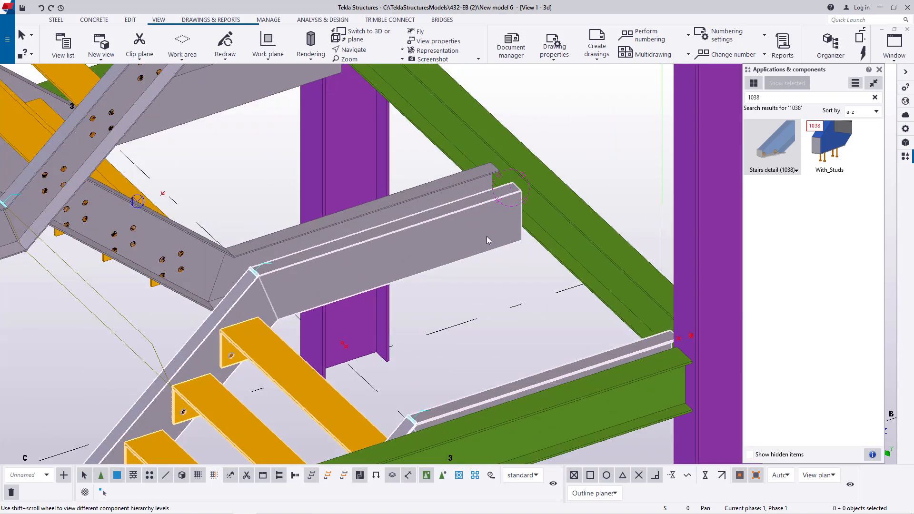
# - Load the saved stair settings into the bottom flight's Polybeam pan (S73) and modify the flight with them
pyautogui.doubleClick(489, 230)
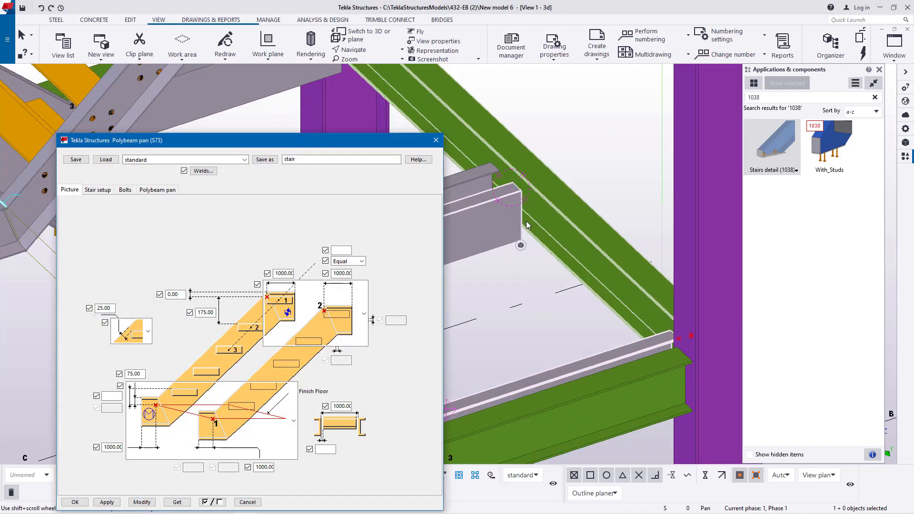
pyautogui.click(245, 160)
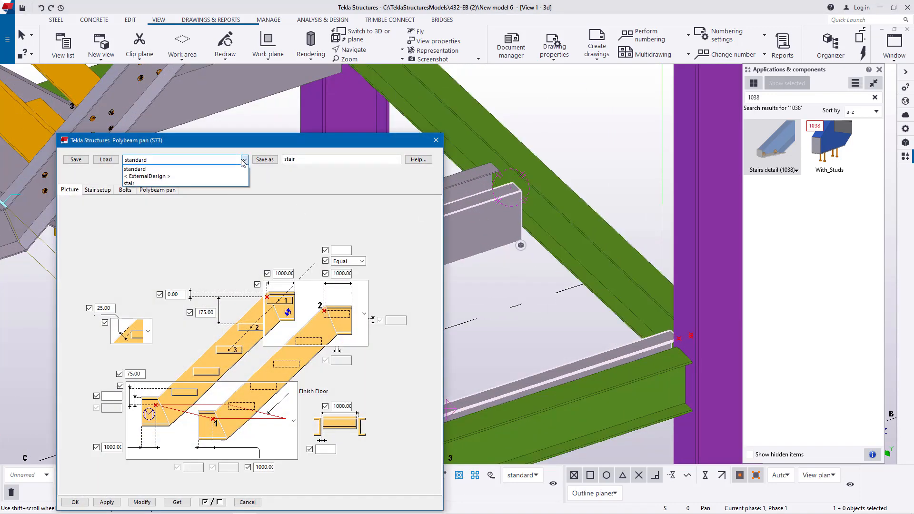
pyautogui.click(168, 184)
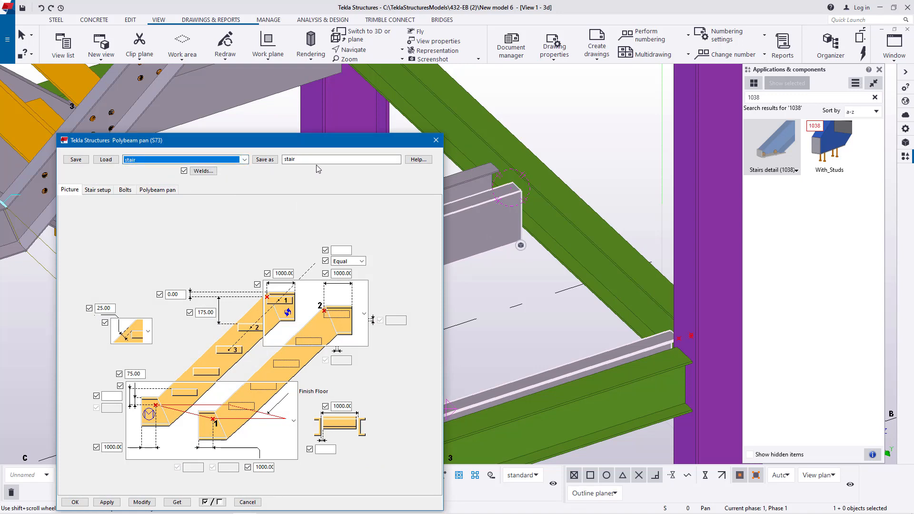
pyautogui.click(106, 160)
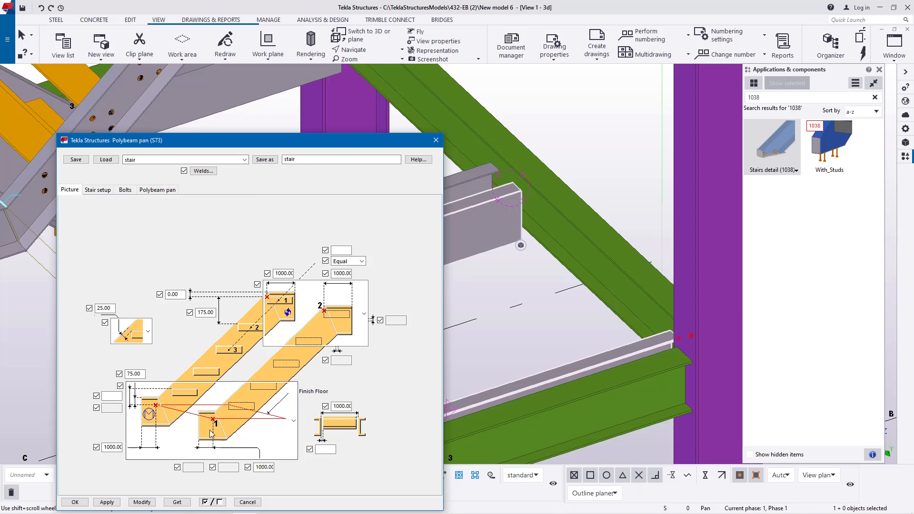
pyautogui.click(143, 502)
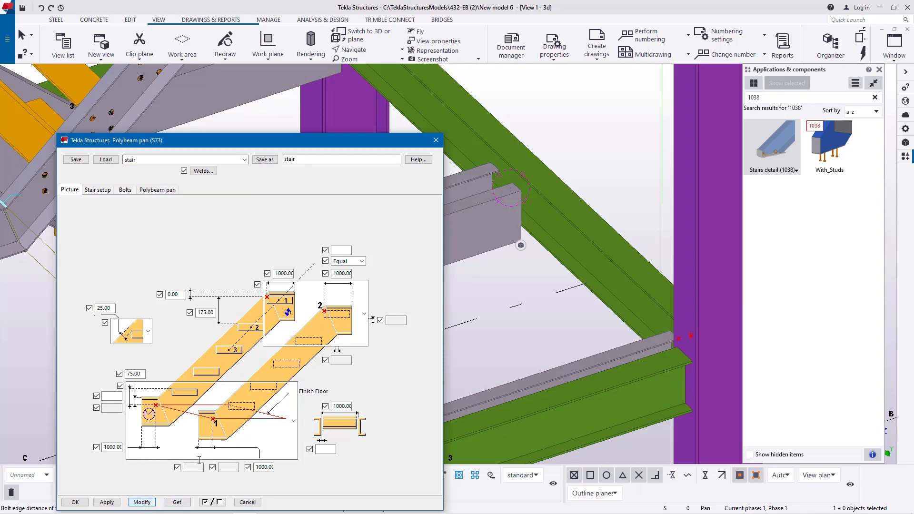
pyautogui.scroll(-8, 675, 119)
pyautogui.scroll(10, 580, 193)
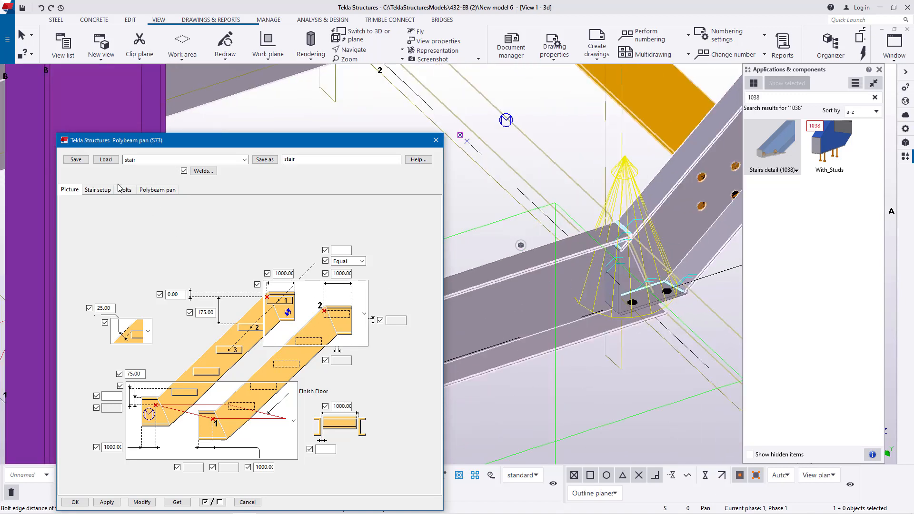
pyautogui.click(75, 502)
pyautogui.scroll(-2, 279, 370)
pyautogui.scroll(-4, 278, 370)
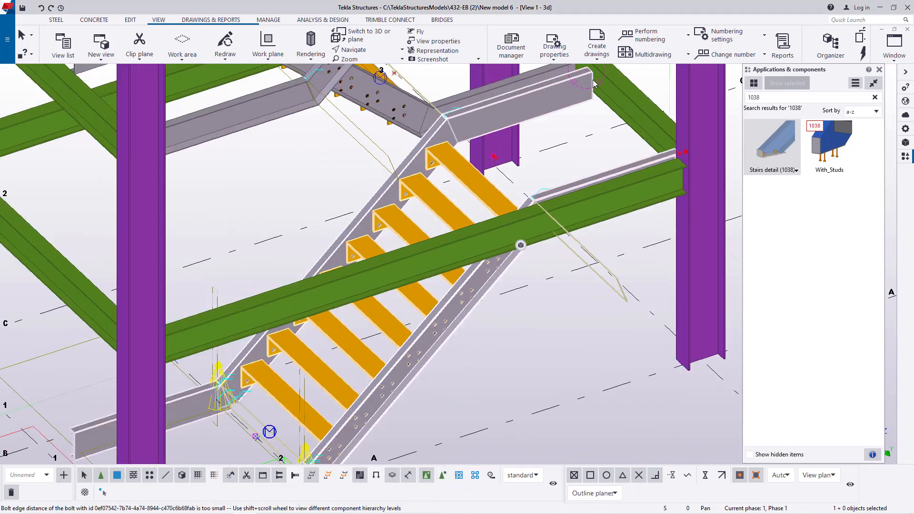
pyautogui.scroll(5, 538, 183)
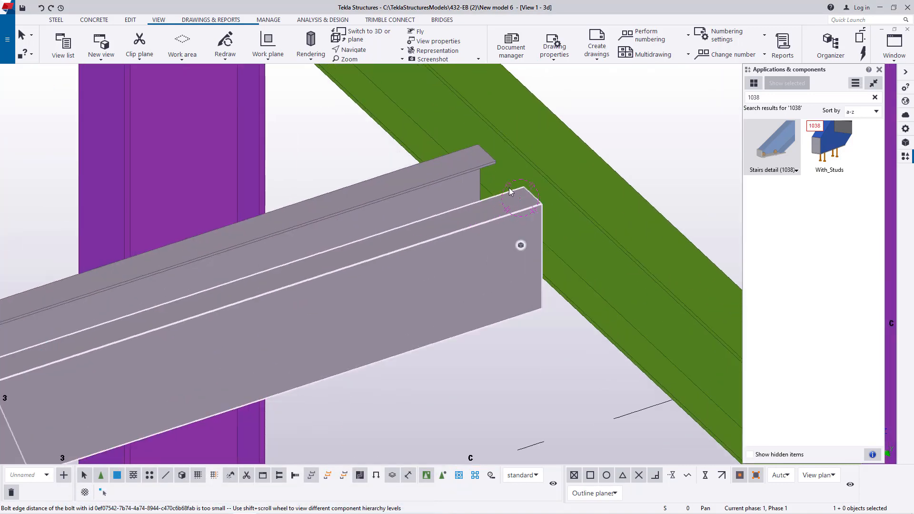
pyautogui.doubleClick(462, 227)
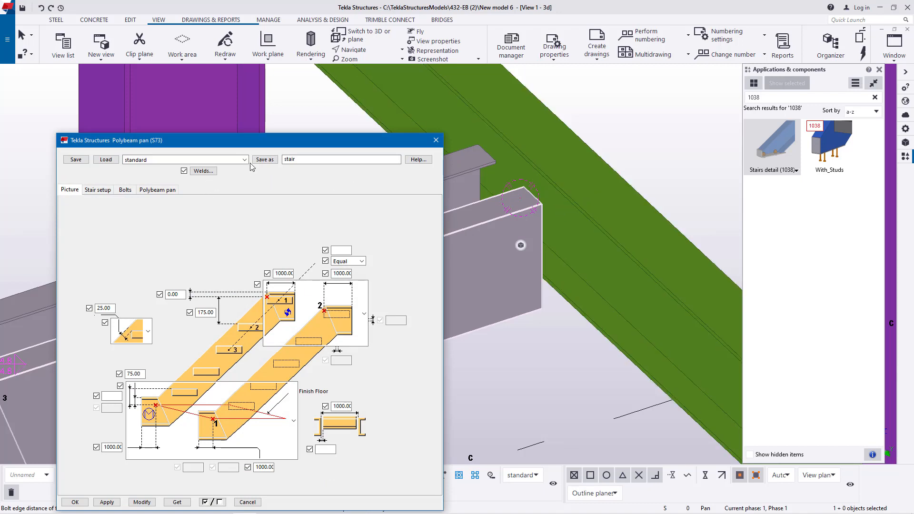
pyautogui.click(104, 160)
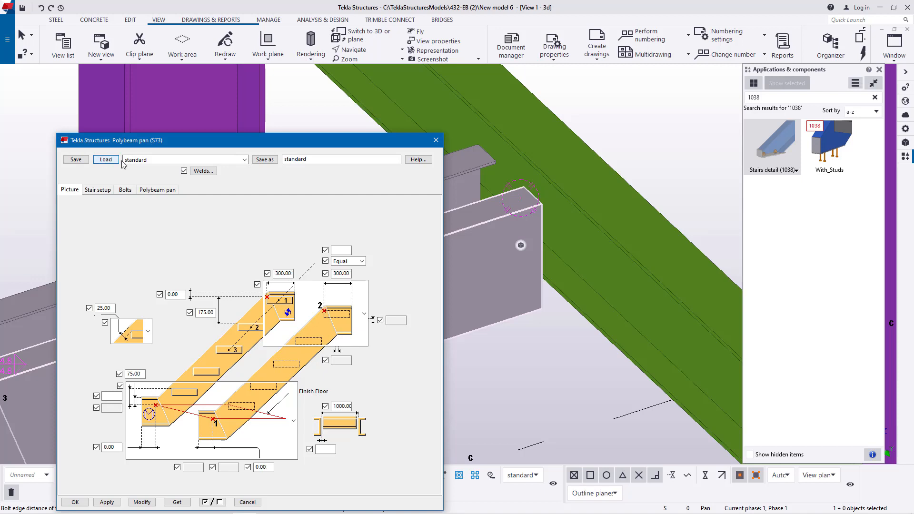
pyautogui.click(244, 160)
pyautogui.click(137, 191)
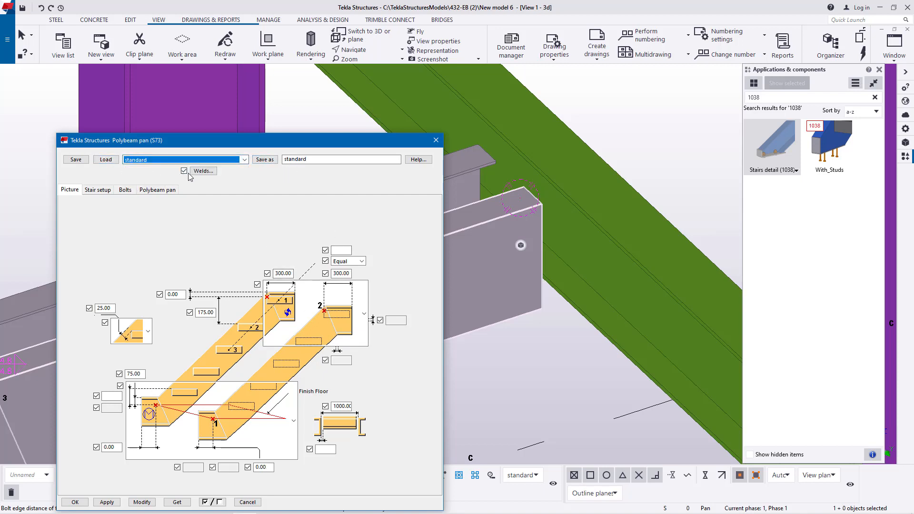
pyautogui.click(244, 160)
pyautogui.click(143, 185)
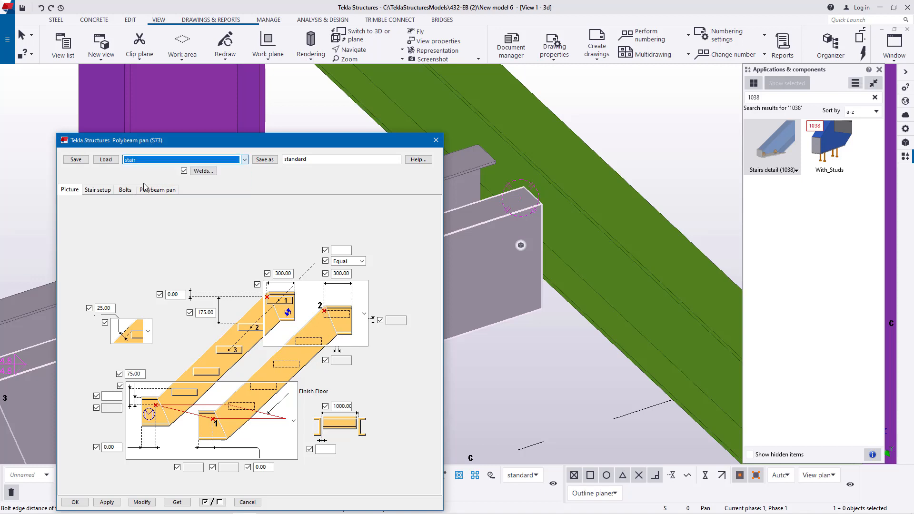
pyautogui.click(107, 161)
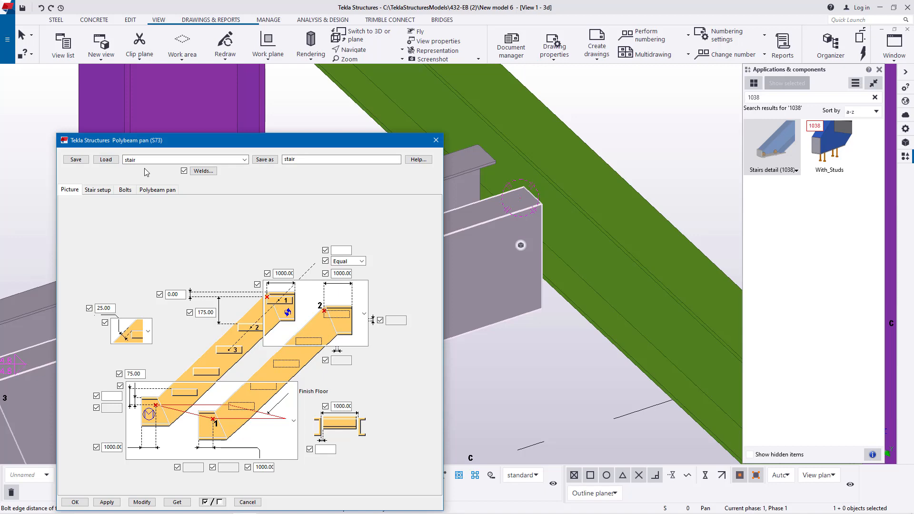
pyautogui.click(436, 140)
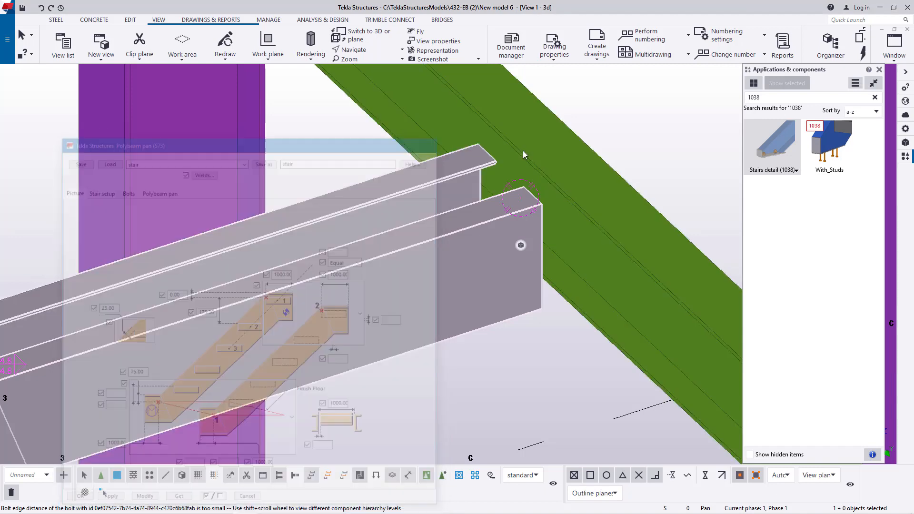
pyautogui.rightClick(620, 127)
pyautogui.click(621, 131)
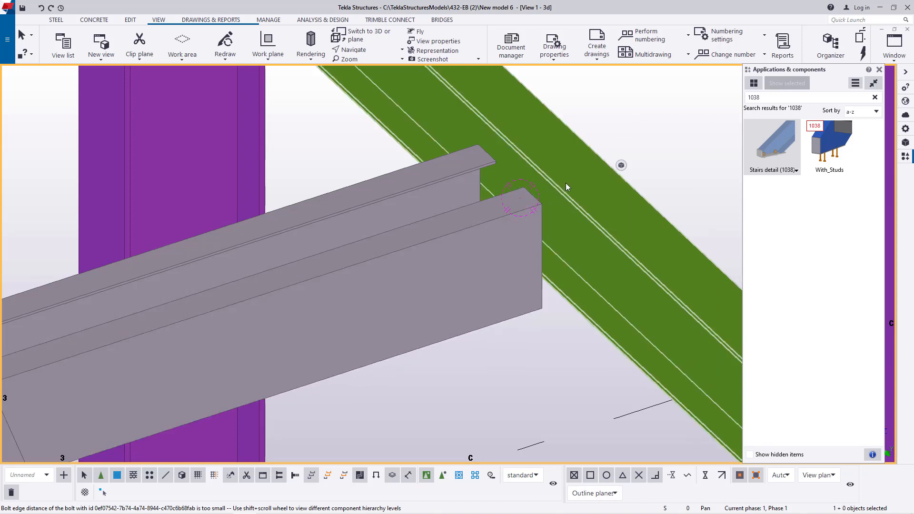
# - Set the first stringer's top extension on the bottom Polybeam pan (S73) flight to 1050 mm and modify the flight
pyautogui.doubleClick(507, 244)
pyautogui.scroll(-5, 575, 231)
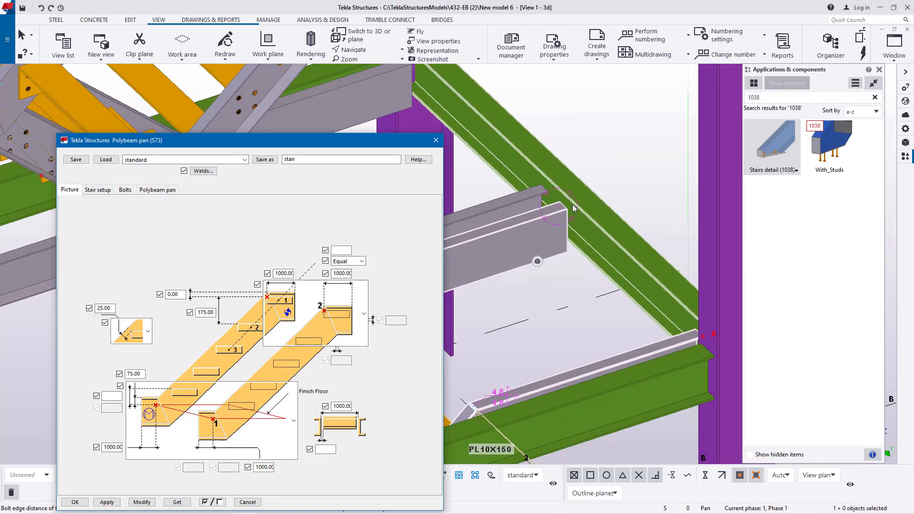
pyautogui.scroll(-1, 574, 208)
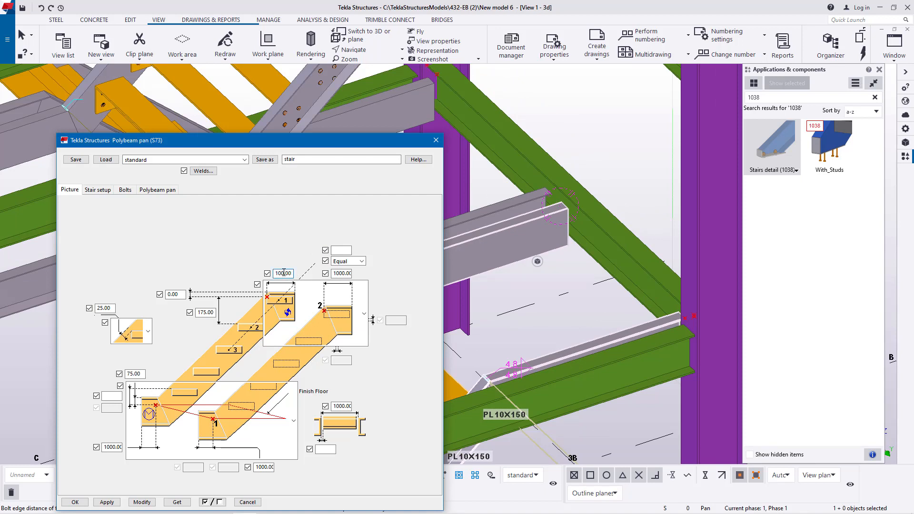
pyautogui.click(142, 502)
pyautogui.scroll(6, 558, 170)
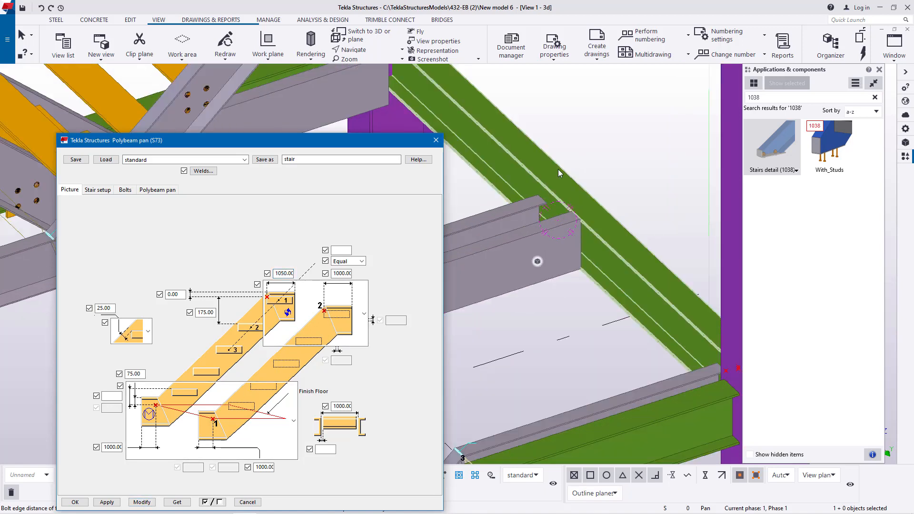
# - Set the second stringer's top extension and both bottom extensions of the Polybeam pan (S73) flight to 1050 mm and modify it
pyautogui.scroll(-3, 493, 142)
pyautogui.scroll(4, 667, 368)
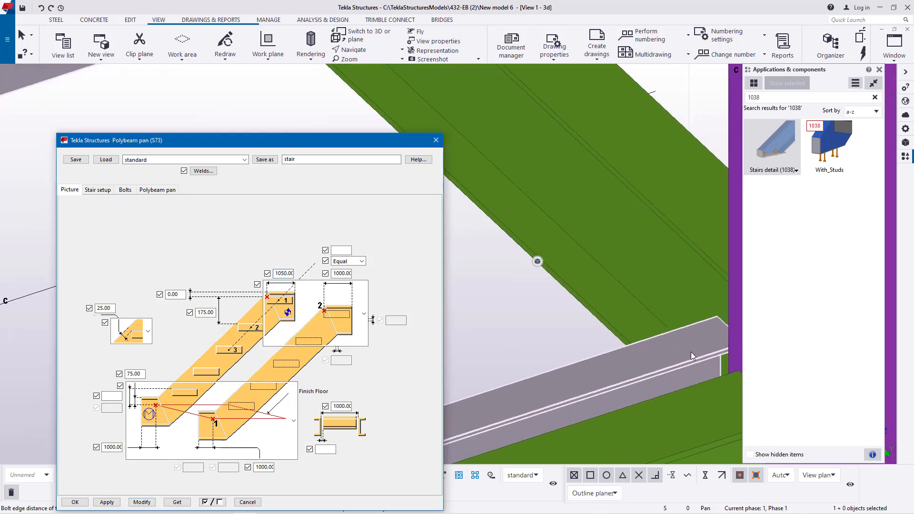
pyautogui.doubleClick(686, 351)
pyautogui.click(141, 503)
pyautogui.scroll(-3, 655, 245)
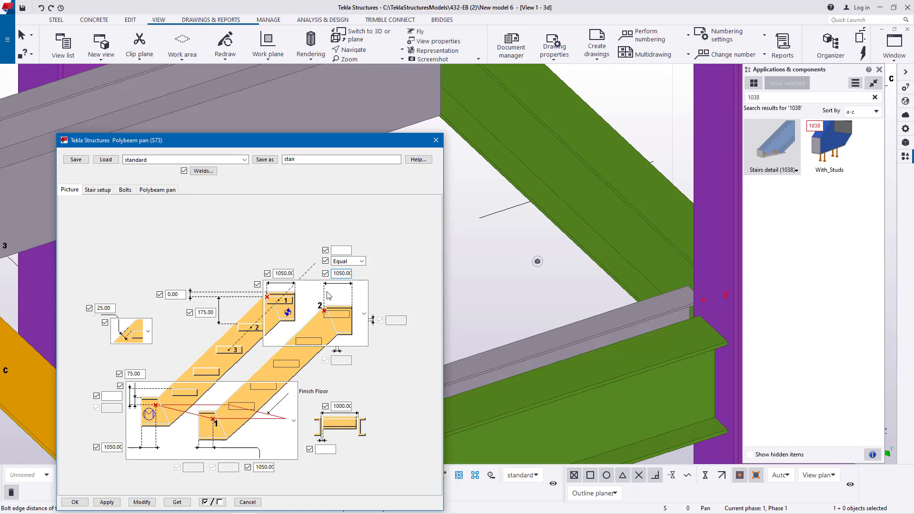
pyautogui.click(142, 502)
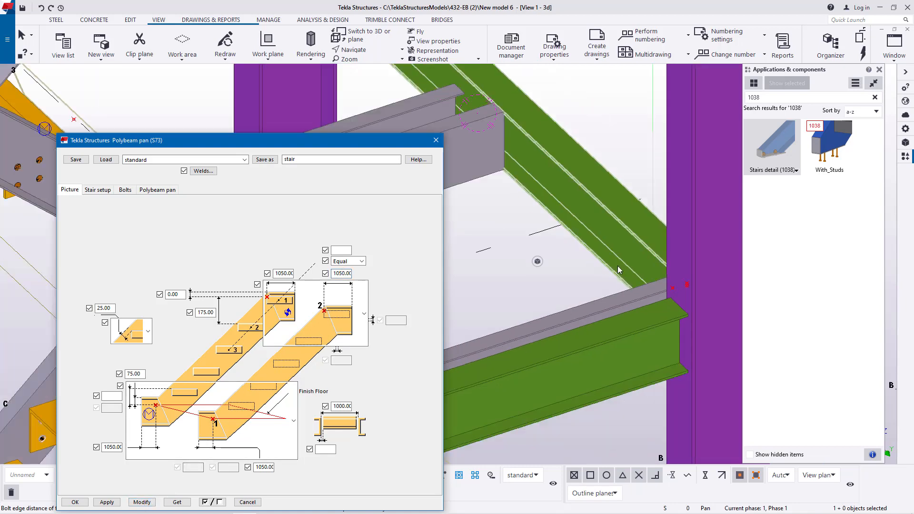
# - Set both bottom stringer extensions of the second Polybeam pan (S73) flight to 1050 mm and modify the flight
pyautogui.scroll(-5, 618, 270)
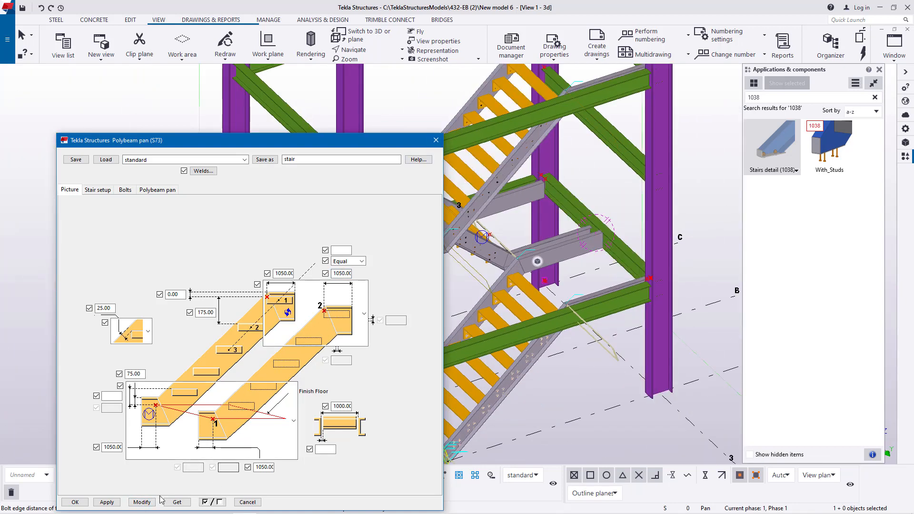
pyautogui.click(75, 502)
pyautogui.scroll(4, 556, 164)
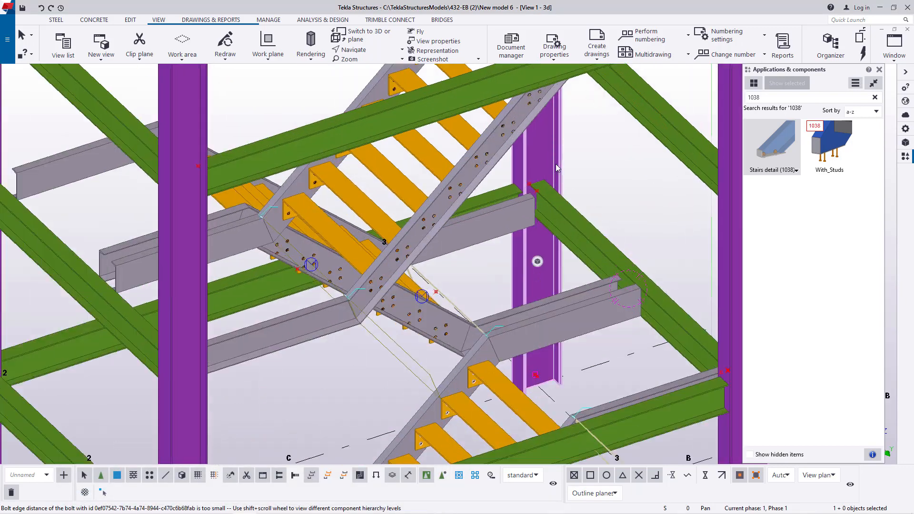
pyautogui.scroll(6, 556, 164)
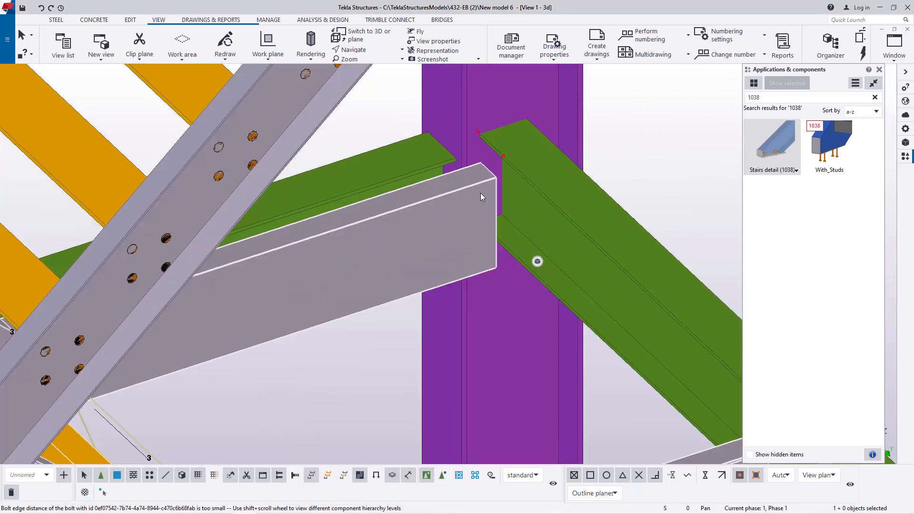
pyautogui.doubleClick(481, 193)
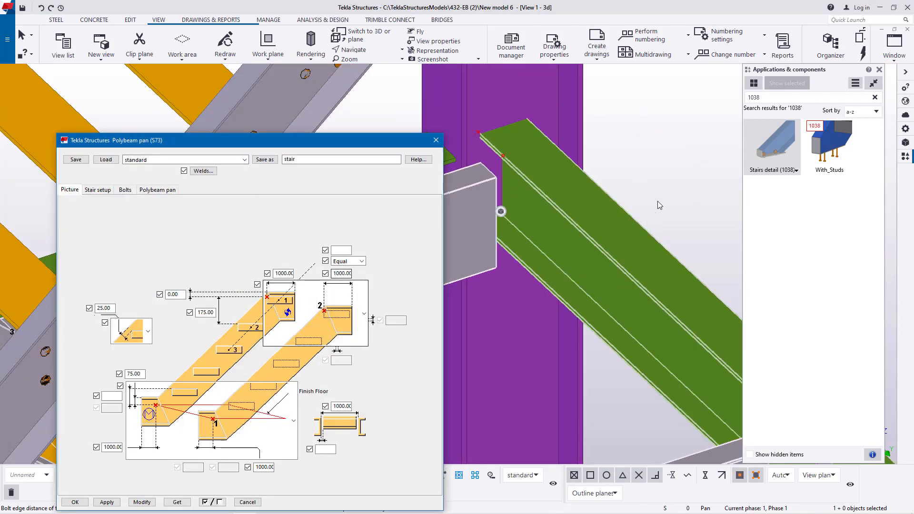
pyautogui.scroll(-8, 658, 205)
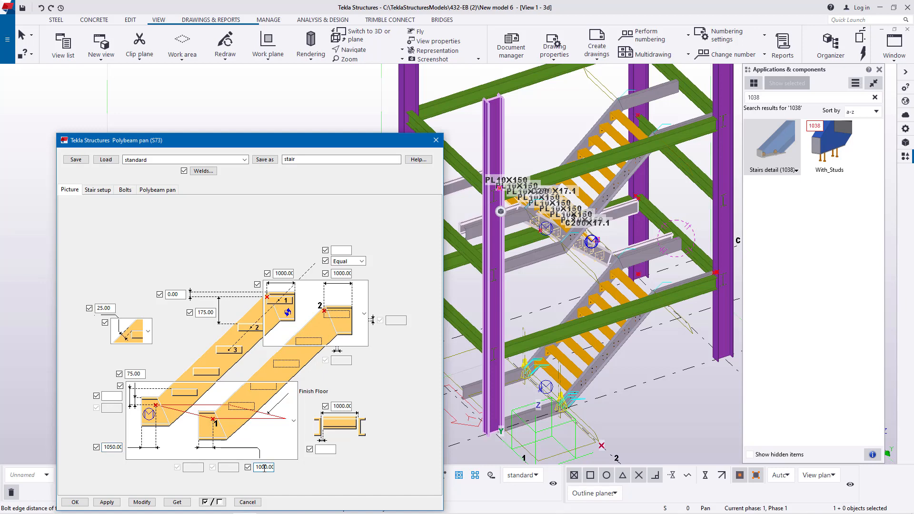
pyautogui.click(142, 502)
# - Set both top stringer extensions of the second Polybeam pan (S73) flight to 1050 mm, modify the flight and accept its settings
pyautogui.scroll(5, 672, 224)
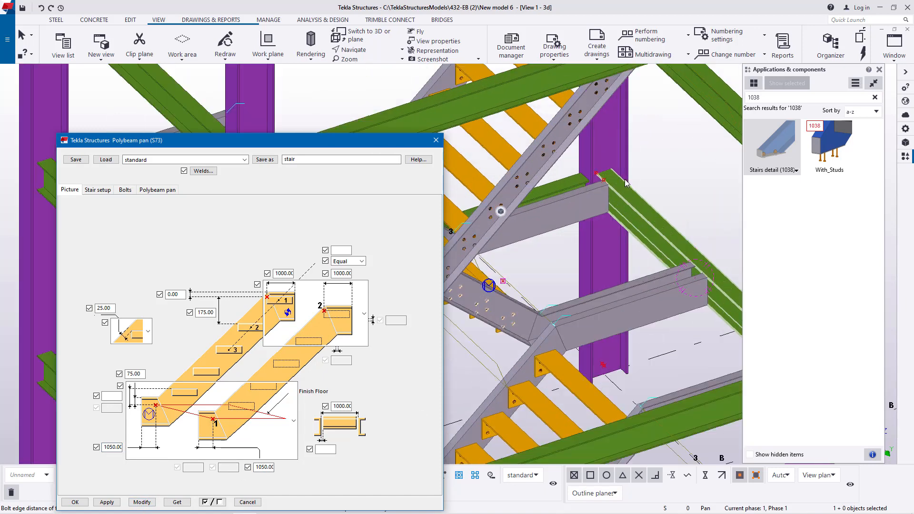
pyautogui.scroll(-4, 606, 238)
pyautogui.scroll(-5, 627, 261)
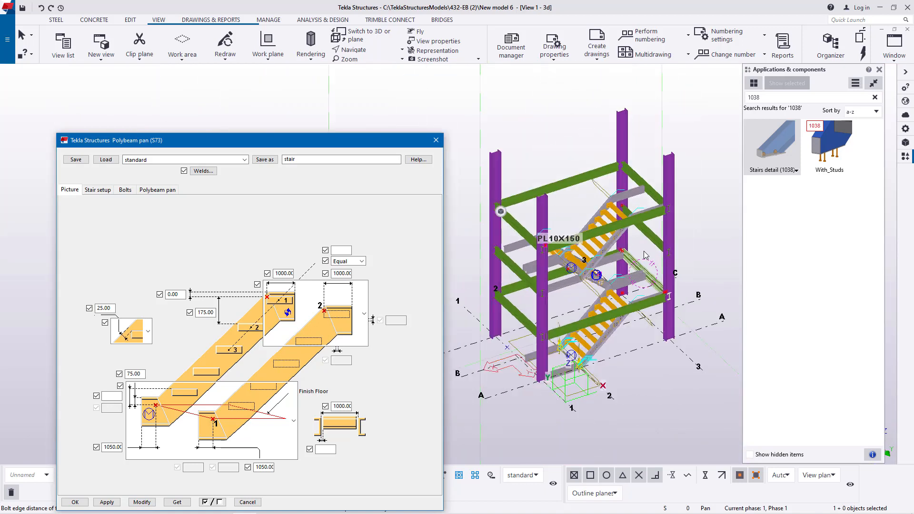
pyautogui.scroll(5, 581, 258)
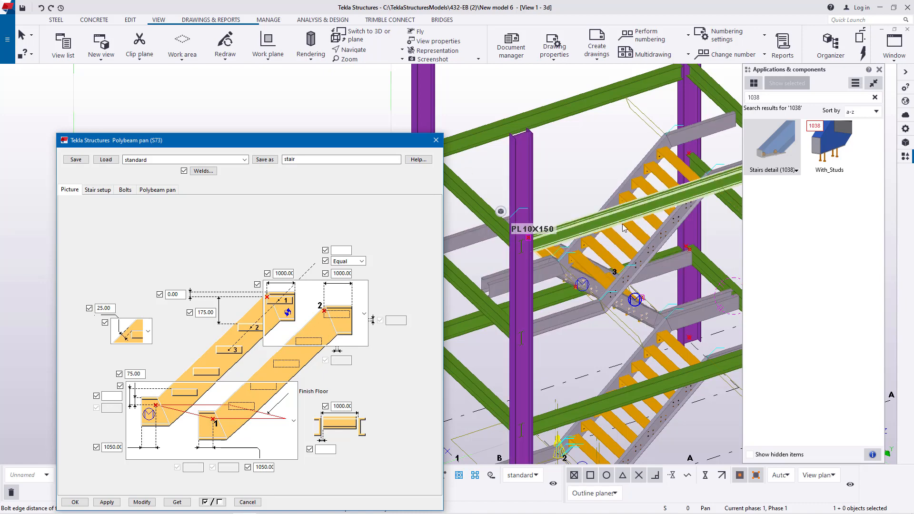
pyautogui.scroll(-5, 476, 234)
pyautogui.scroll(8, 483, 243)
pyautogui.scroll(3, 483, 244)
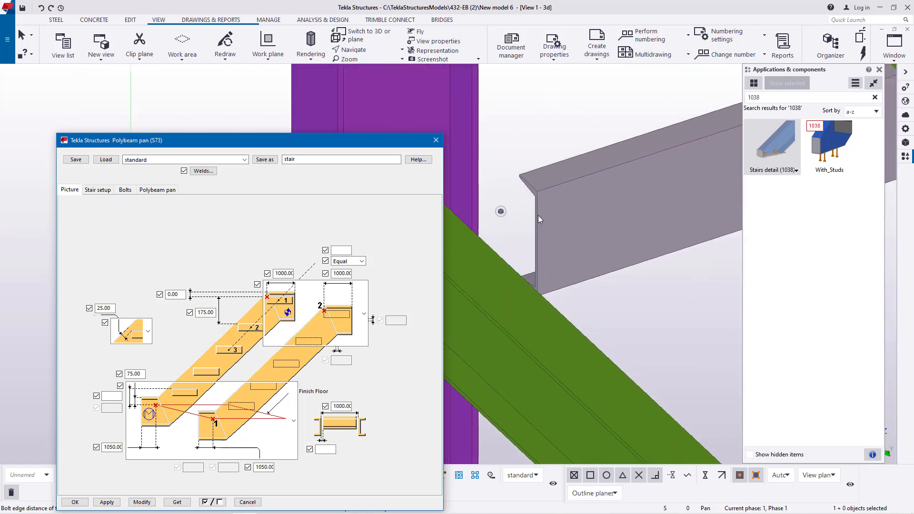
pyautogui.scroll(-5, 538, 214)
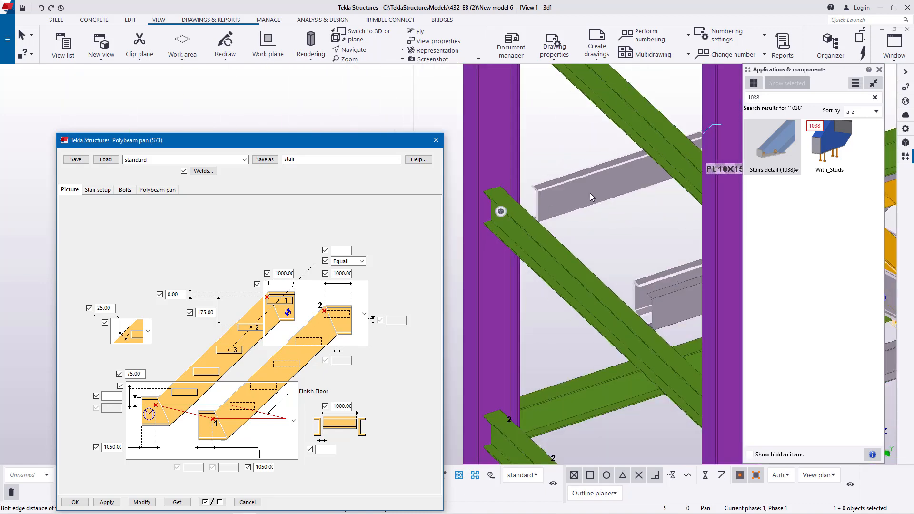
pyautogui.scroll(-3, 559, 229)
pyautogui.scroll(-5, 555, 249)
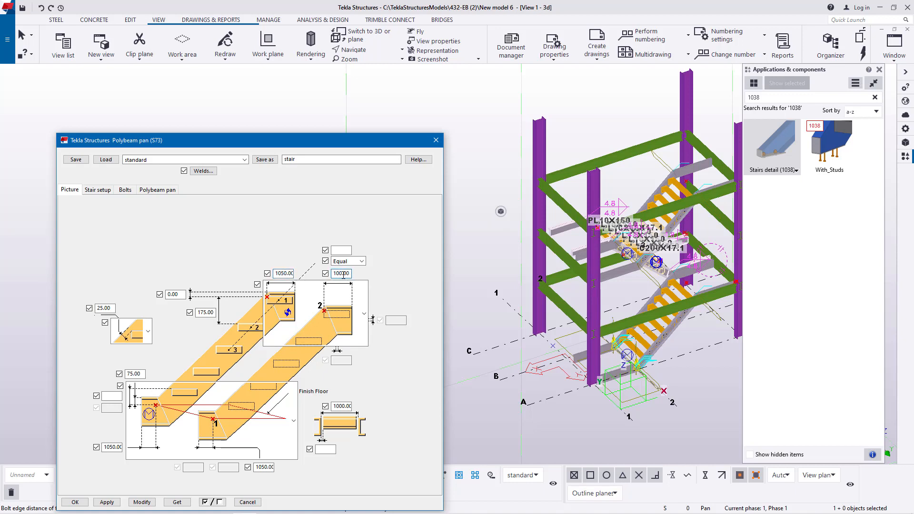
pyautogui.click(142, 502)
pyautogui.click(75, 502)
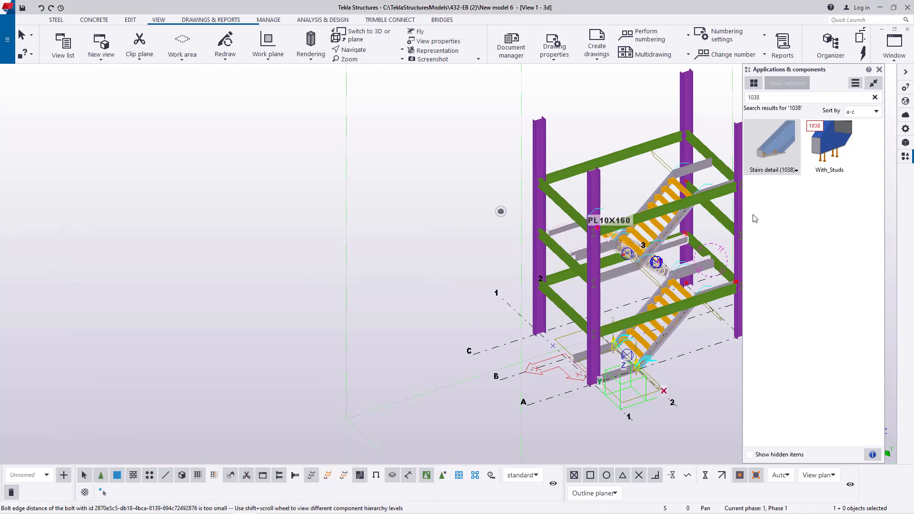
# - Examine how the flights' horizontal stringer extensions meet the green landing beams on both sides of the tower
pyautogui.scroll(6, 554, 247)
pyautogui.scroll(-4, 556, 241)
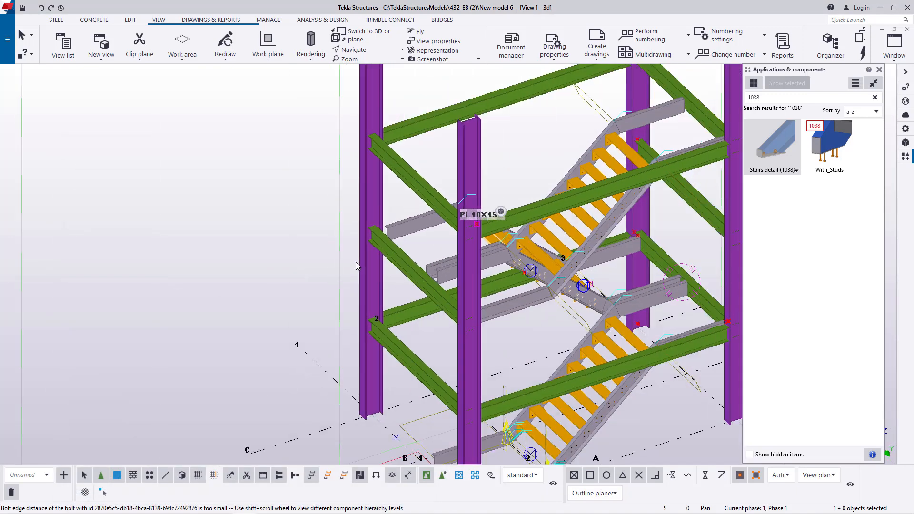
pyautogui.scroll(5, 647, 288)
pyautogui.scroll(3, 646, 288)
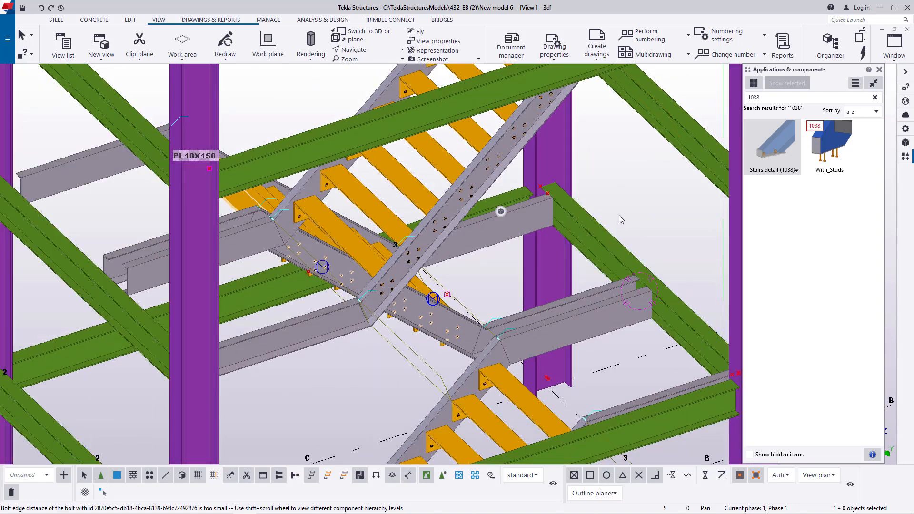
pyautogui.scroll(-5, 548, 235)
pyautogui.scroll(-1, 599, 93)
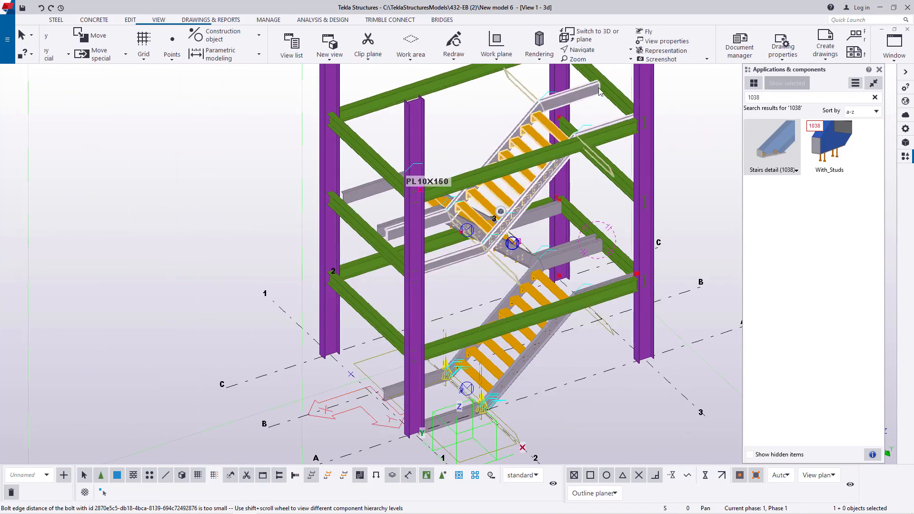
pyautogui.scroll(6, 599, 89)
pyautogui.scroll(-3, 543, 202)
pyautogui.scroll(3, 192, 319)
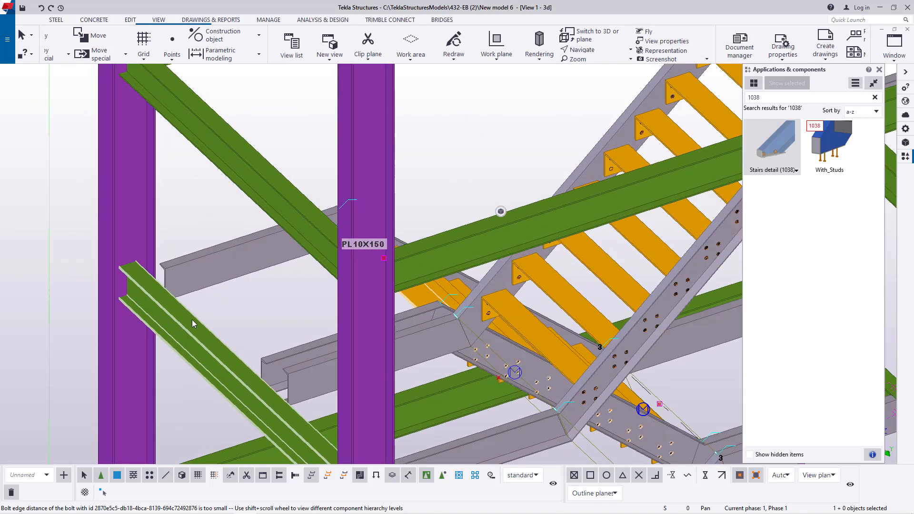
pyautogui.scroll(-4, 356, 52)
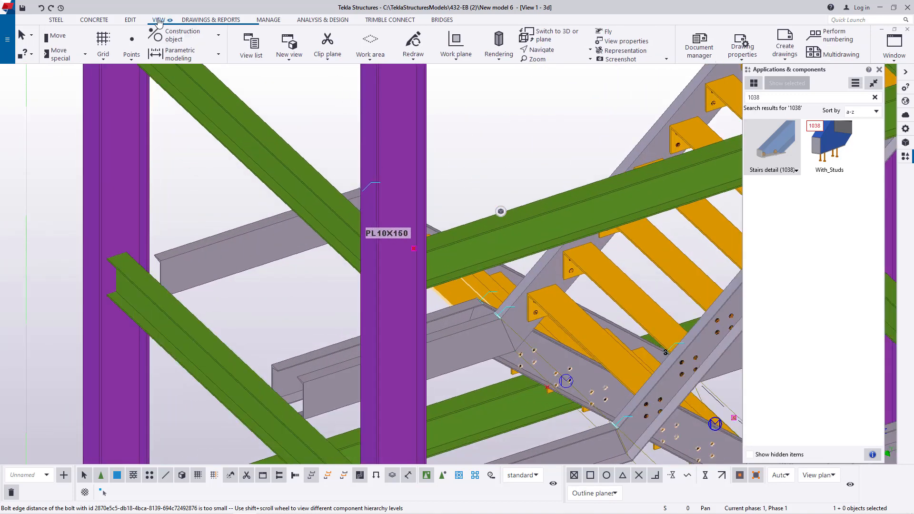
# - Examine the second flight's top stringer extensions against the green landing beam from the opposite side of the tower
pyautogui.click(356, 50)
pyautogui.click(373, 71)
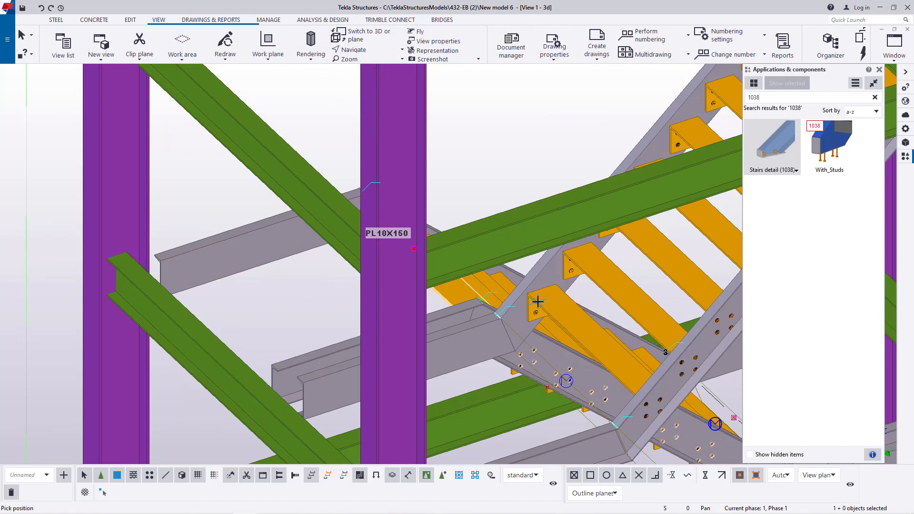
pyautogui.keyDown('ctrl'); pyautogui.moveTo(532, 319); pyautogui.dragTo(225, 314, button='middle'); pyautogui.keyUp('ctrl')
pyautogui.scroll(-2, 225, 314)
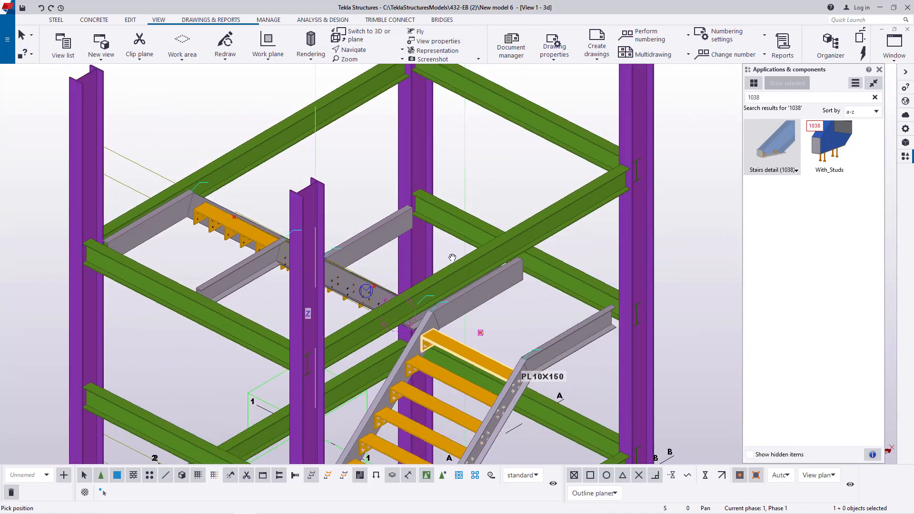
pyautogui.scroll(3, 486, 245)
pyautogui.rightClick(529, 109)
pyautogui.click(550, 116)
pyautogui.scroll(-2, 528, 243)
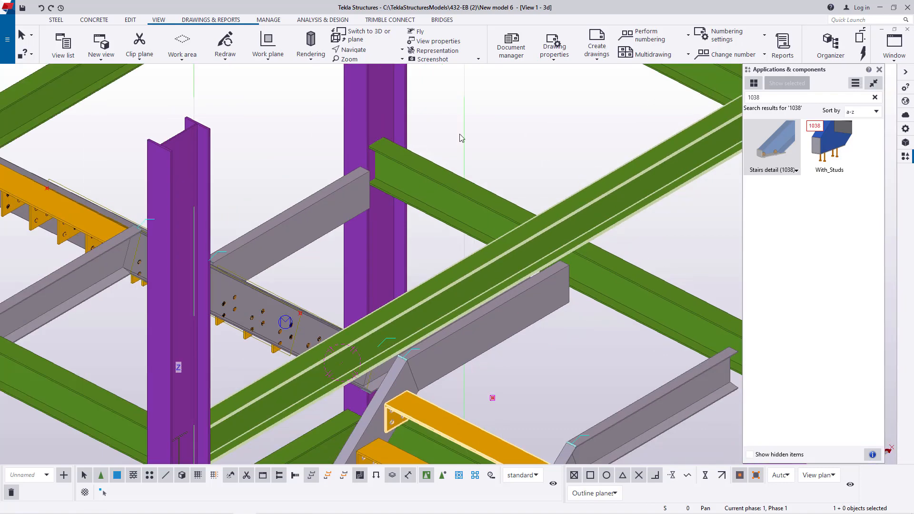
pyautogui.click(396, 175)
pyautogui.keyDown('ctrl'); pyautogui.moveTo(396, 174); pyautogui.dragTo(372, 159, button='middle'); pyautogui.keyUp('ctrl')
pyautogui.scroll(-10, 518, 183)
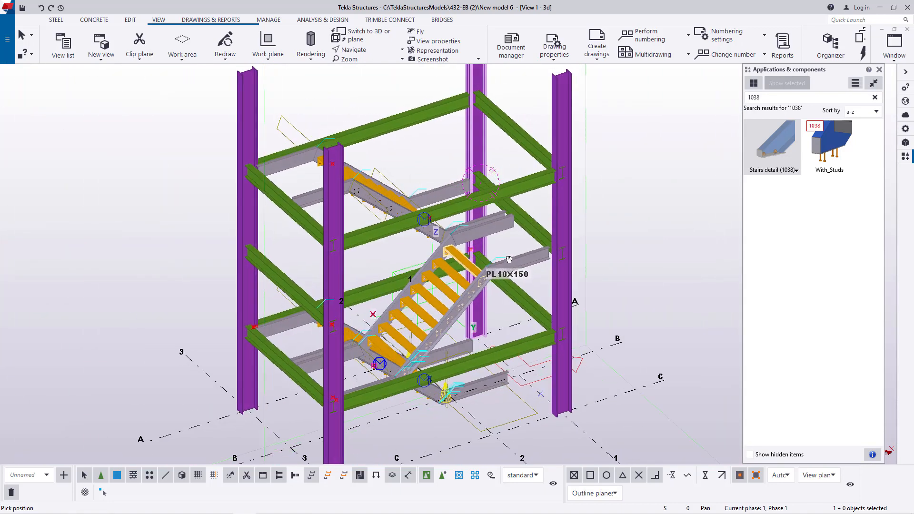
pyautogui.scroll(10, 533, 236)
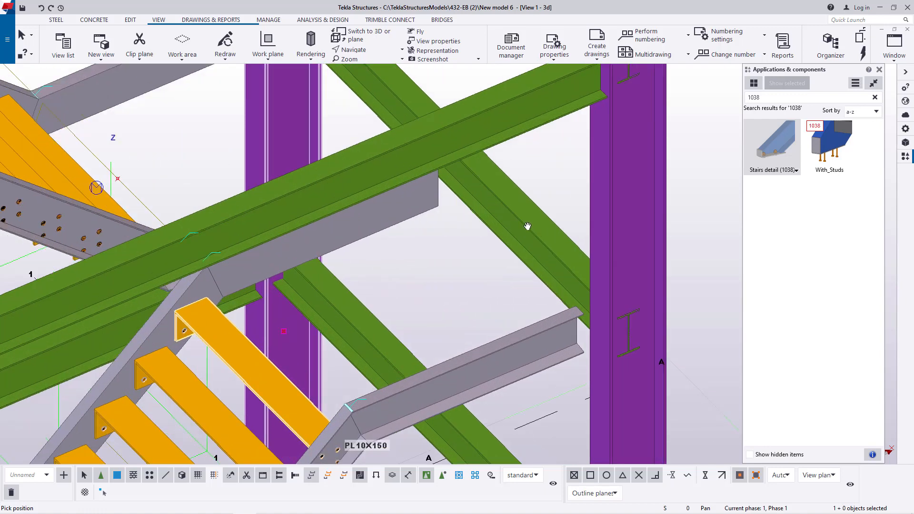
pyautogui.scroll(-2, 528, 227)
pyautogui.rightClick(535, 182)
pyautogui.click(544, 189)
pyautogui.scroll(3, 550, 278)
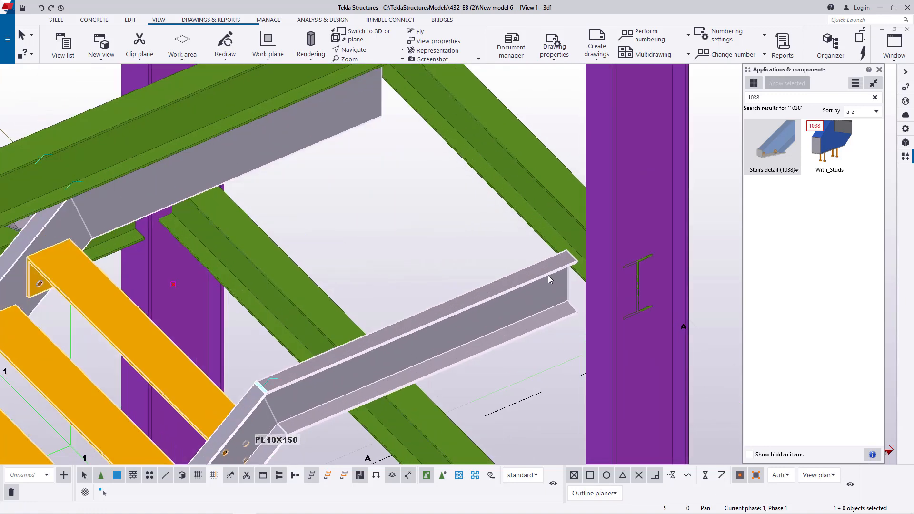
# - Set both top stringer extensions of the second Polybeam pan (S73) flight to 1150 mm and modify the flight
pyautogui.doubleClick(549, 276)
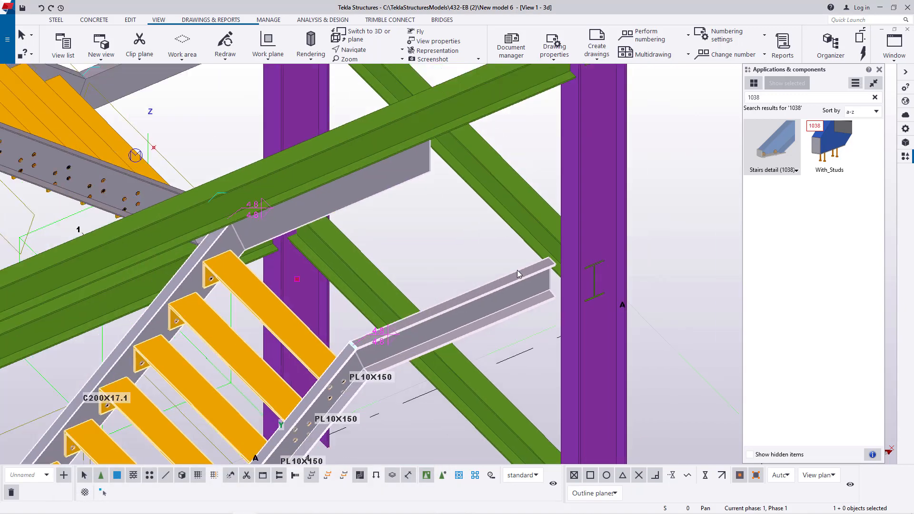
pyautogui.scroll(2, 483, 192)
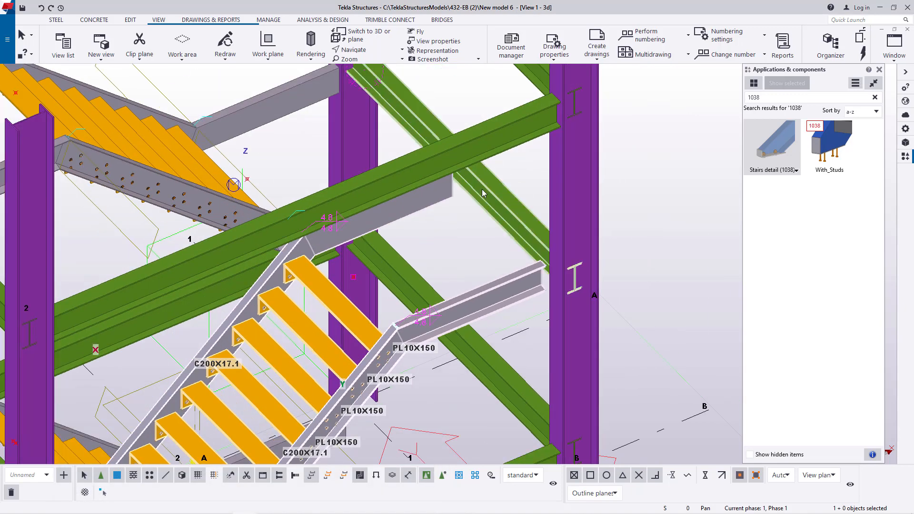
pyautogui.doubleClick(534, 286)
pyautogui.scroll(-10, 582, 238)
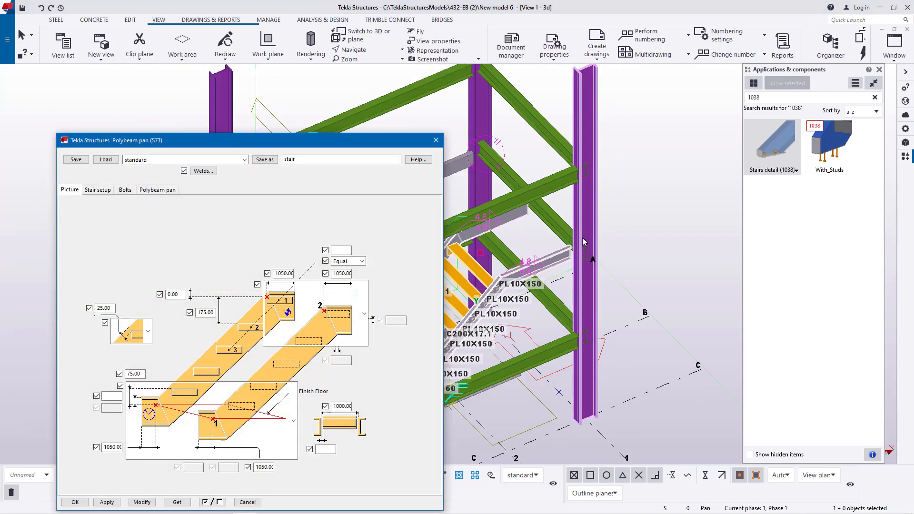
pyautogui.moveTo(584, 242); pyautogui.dragTo(606, 215, button='middle')
pyautogui.scroll(5, 501, 280)
pyautogui.moveTo(501, 281); pyautogui.dragTo(535, 280, button='middle')
pyautogui.scroll(-3, 533, 279)
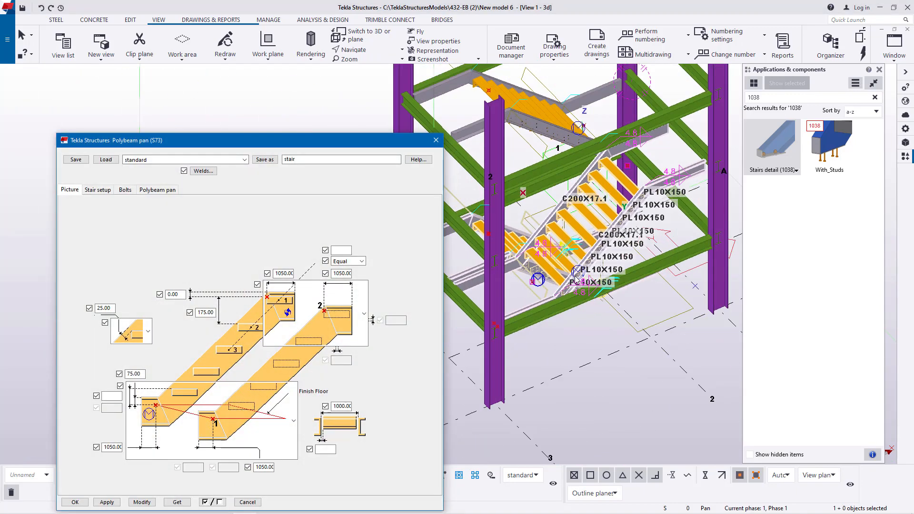
pyautogui.scroll(6, 516, 272)
pyautogui.scroll(-4, 515, 271)
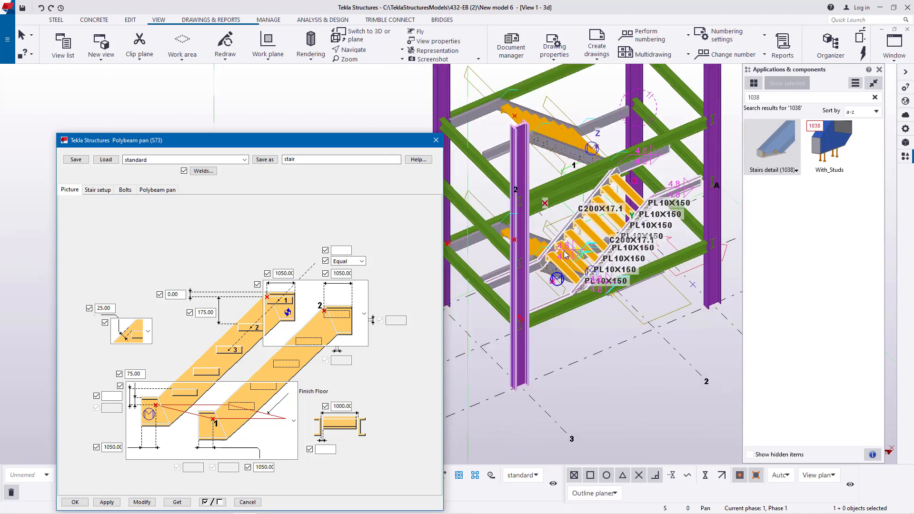
pyautogui.scroll(1, 560, 260)
pyautogui.scroll(4, 561, 263)
pyautogui.scroll(-4, 674, 196)
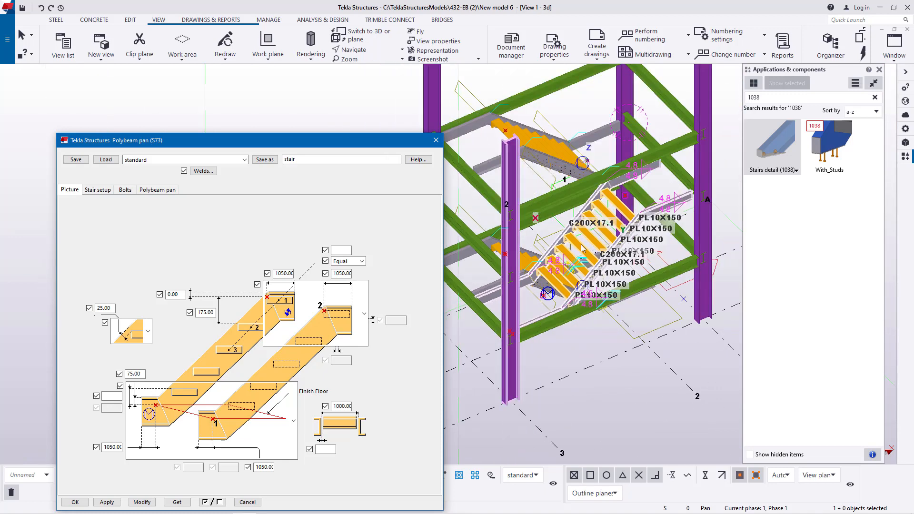
pyautogui.scroll(4, 686, 196)
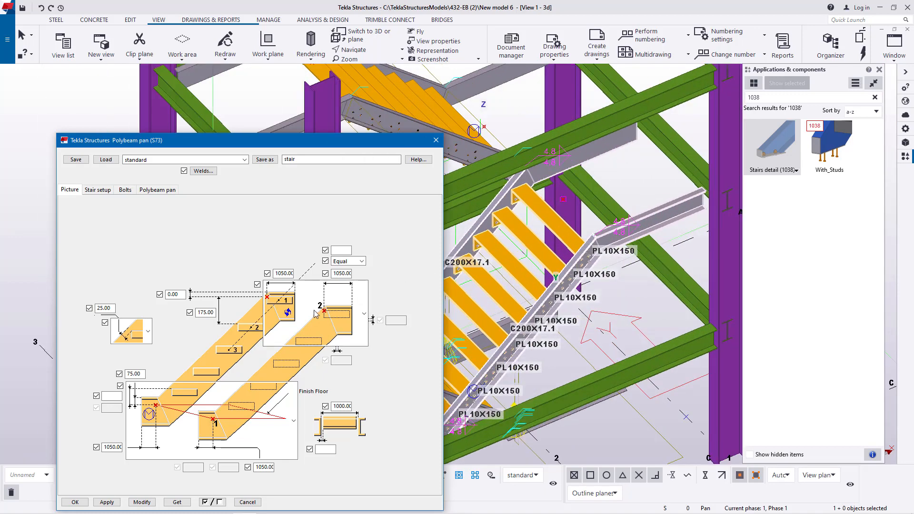
pyautogui.click(340, 274)
pyautogui.click(282, 274)
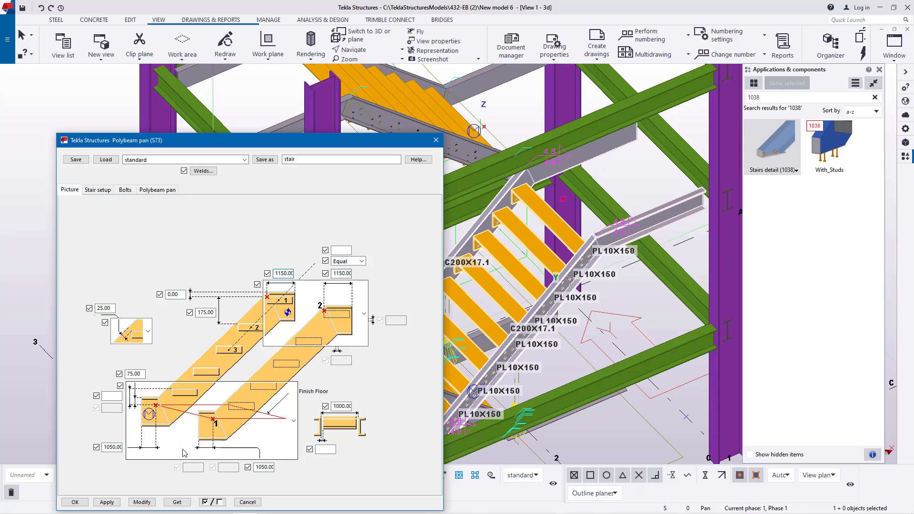
pyautogui.click(142, 503)
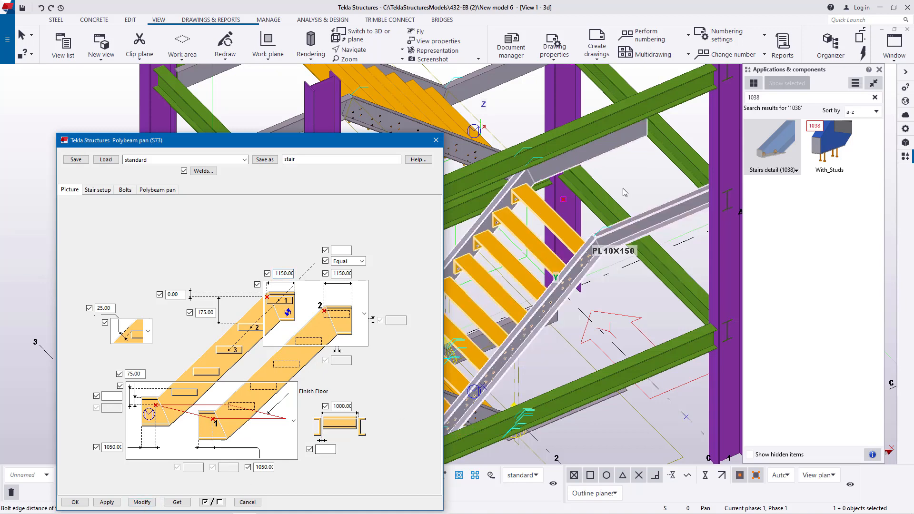
# - Set both bottom stringer extensions of the uppermost Polybeam pan (S73) flight to 1150 mm, modify the flight and accept its settings
pyautogui.scroll(4, 676, 102)
pyautogui.scroll(-4, 578, 310)
pyautogui.scroll(4, 493, 172)
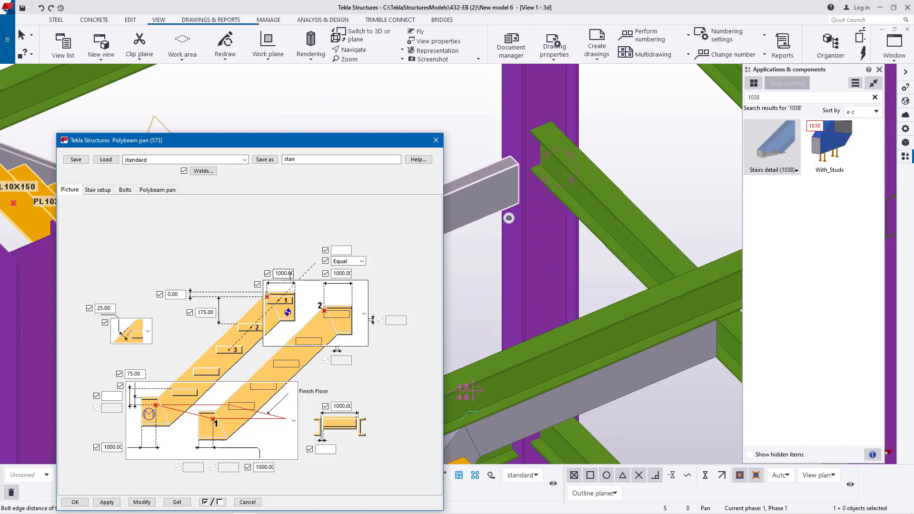
pyautogui.scroll(-5, 634, 239)
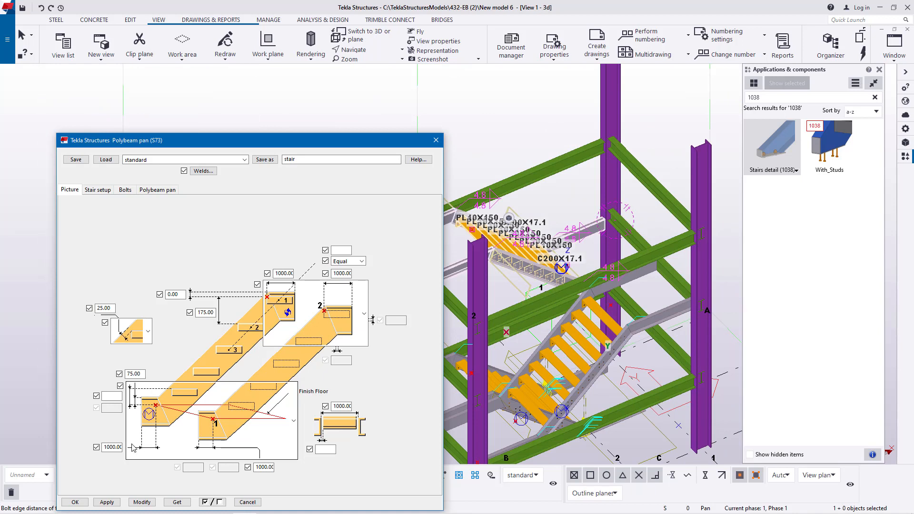
pyautogui.click(113, 448)
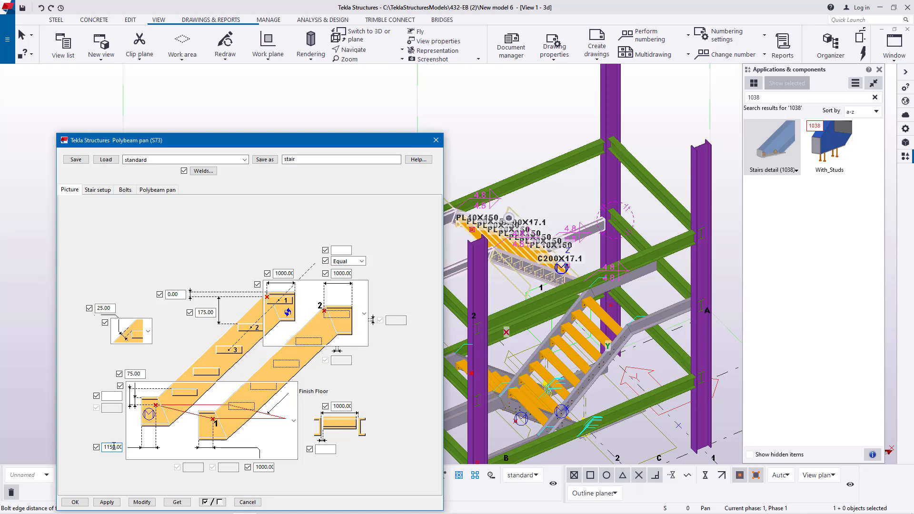
pyautogui.click(266, 467)
pyautogui.click(143, 502)
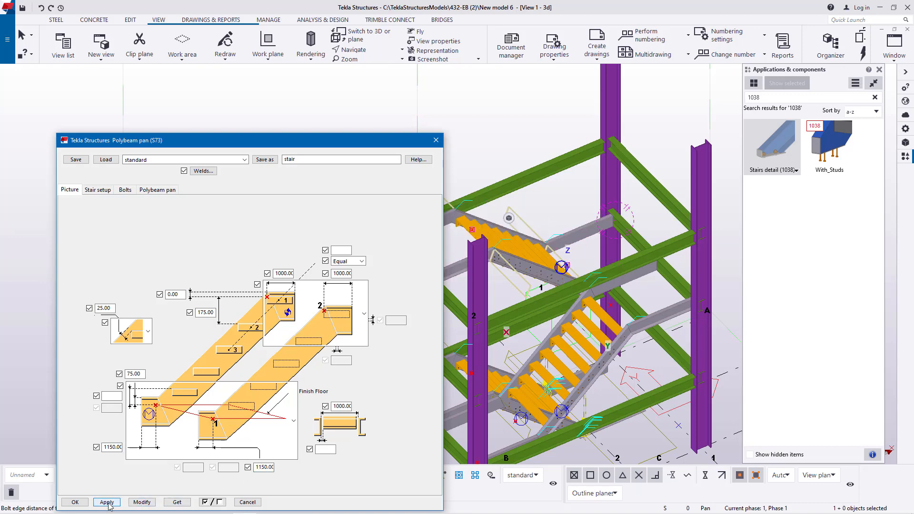
pyautogui.click(75, 502)
# - Set both top stringer extensions of the uppermost Polybeam pan (S73) flight to 1050 mm, modify the flight and accept its settings
pyautogui.scroll(5, 446, 250)
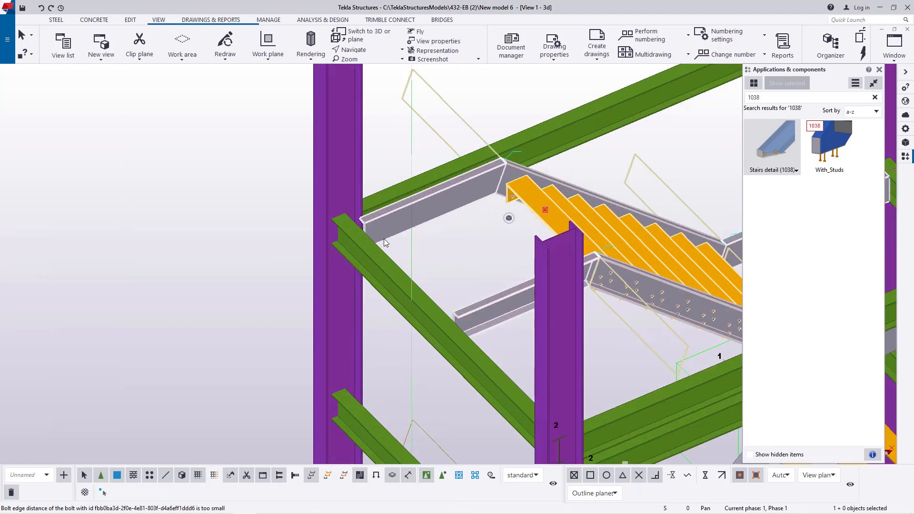
pyautogui.doubleClick(376, 218)
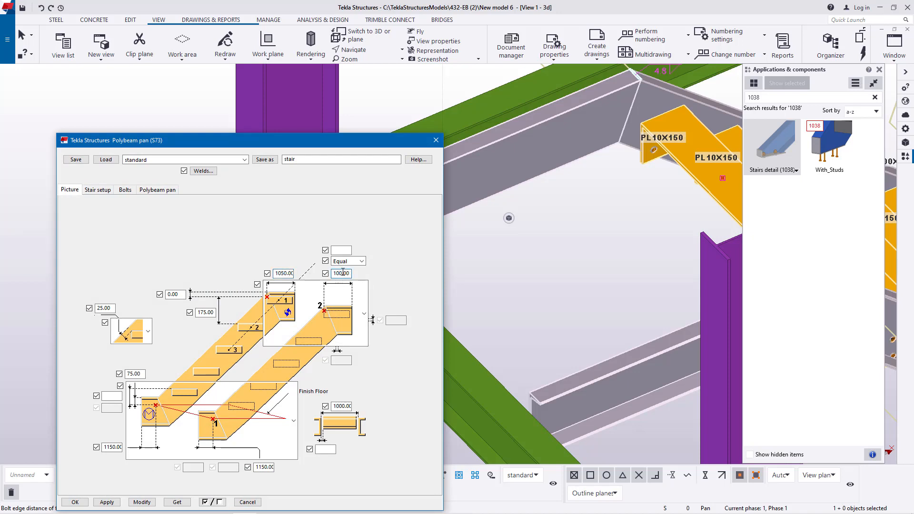
pyautogui.click(142, 503)
pyautogui.click(75, 503)
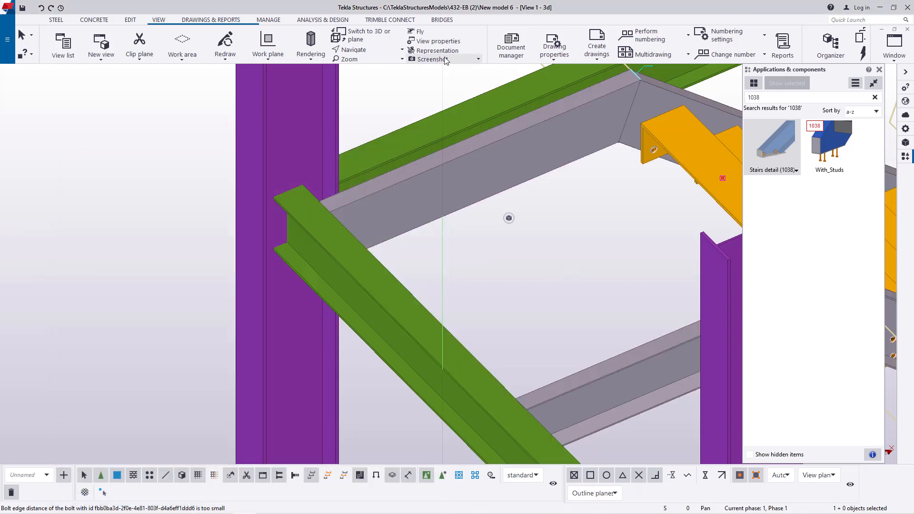
# - Examine from several sides how all flights' horizontal stringer extensions meet the green landing beams
pyautogui.click(376, 50)
pyautogui.click(379, 70)
pyautogui.moveTo(368, 225); pyautogui.dragTo(452, 181)
pyautogui.scroll(-4, 448, 167)
pyautogui.scroll(-6, 452, 181)
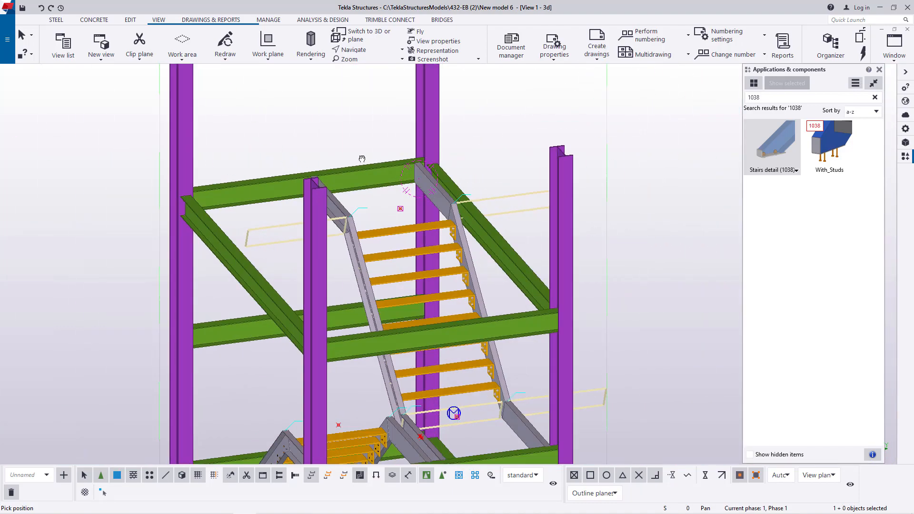
pyautogui.moveTo(512, 267); pyautogui.dragTo(640, 253)
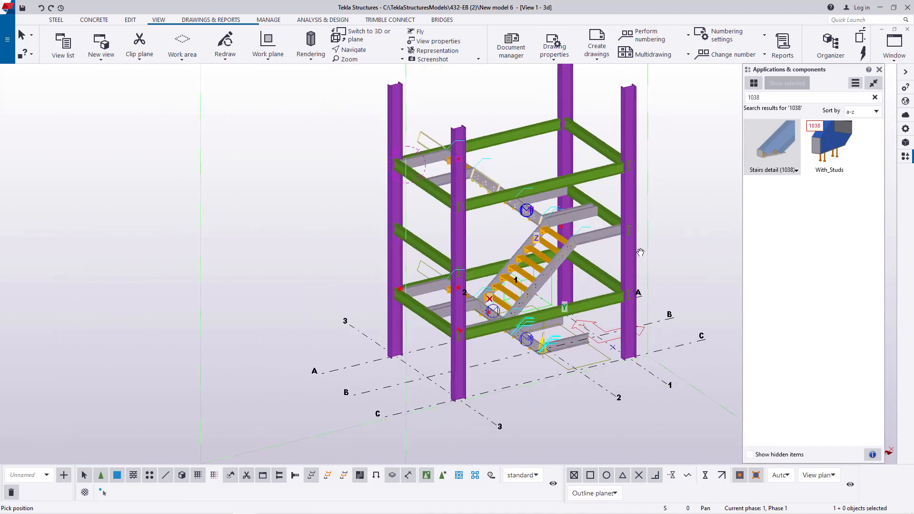
pyautogui.scroll(7, 565, 185)
pyautogui.scroll(-2, 550, 186)
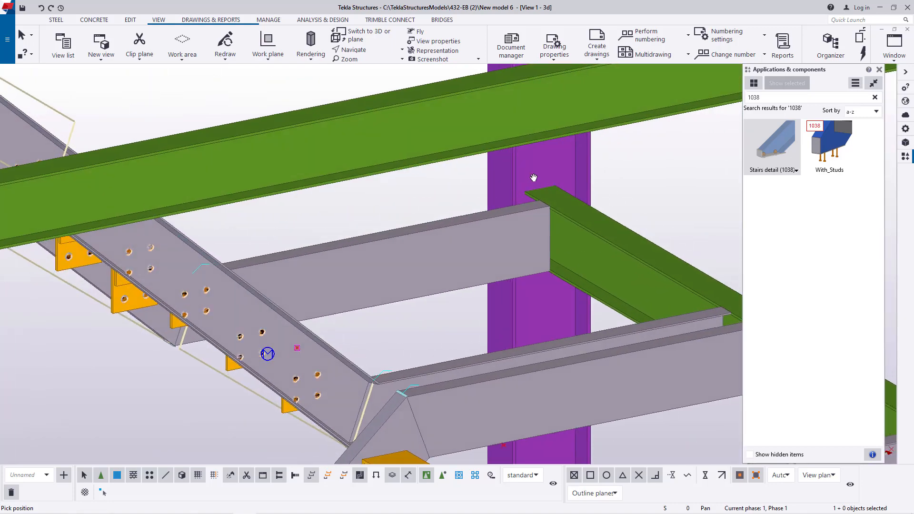
pyautogui.scroll(-5, 534, 180)
pyautogui.keyDown('ctrl'); pyautogui.moveTo(481, 230); pyautogui.dragTo(450, 225, button='middle'); pyautogui.keyUp('ctrl')
pyautogui.scroll(-2, 482, 188)
pyautogui.scroll(3, 403, 314)
pyautogui.scroll(-2, 381, 290)
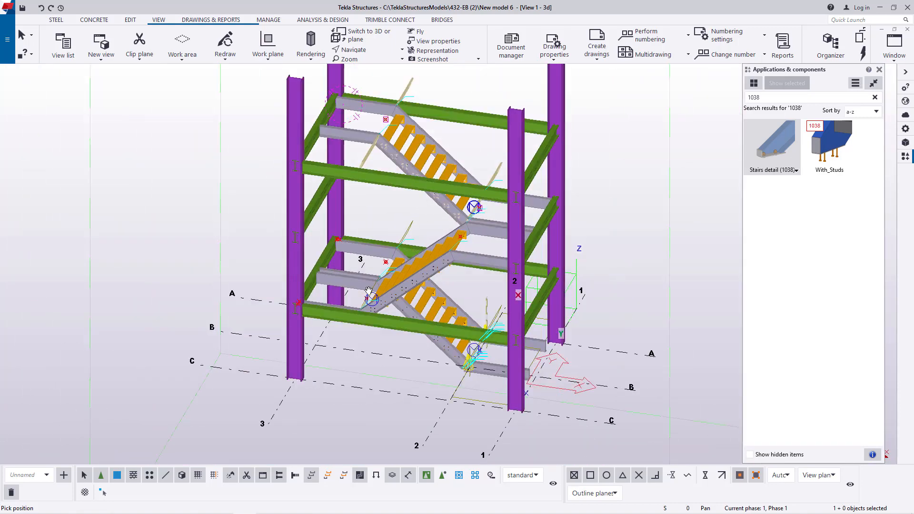
pyautogui.scroll(6, 362, 265)
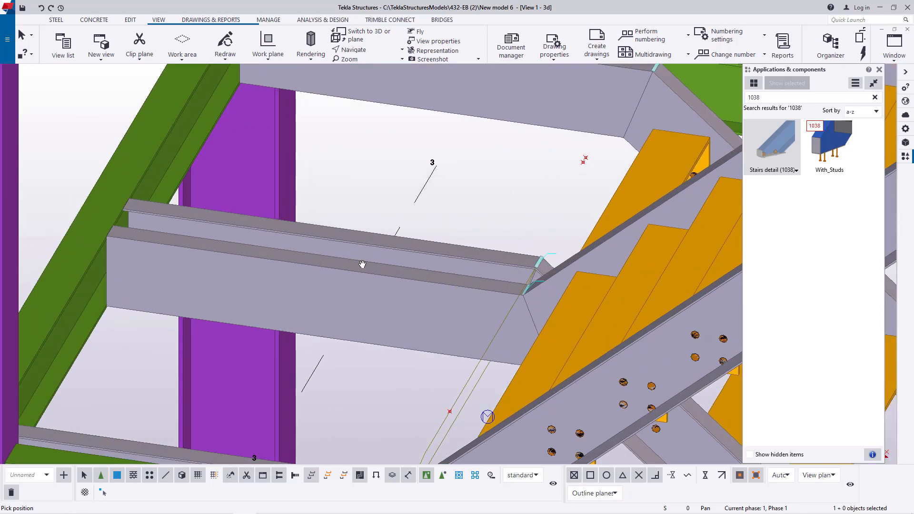
pyautogui.scroll(-6, 362, 271)
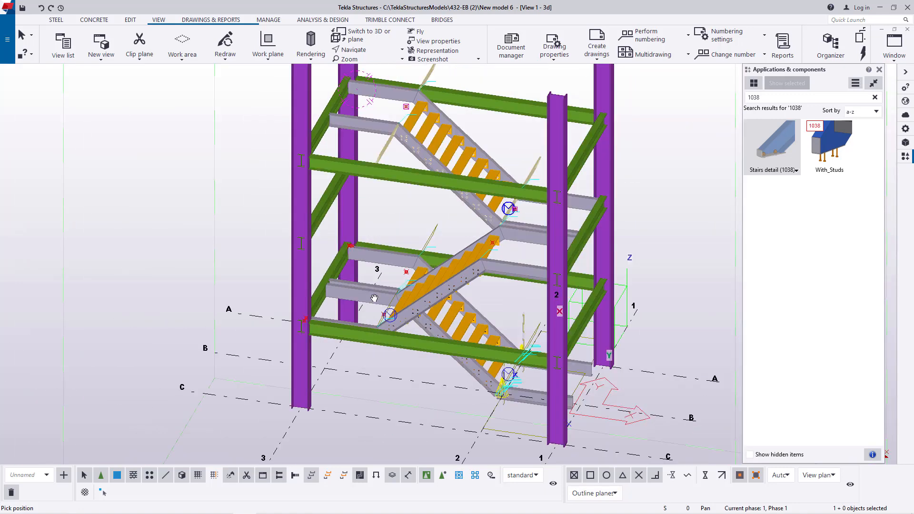
# - Delete the two horizontal C200X17.1 stringer extensions at the foot of the lowest flight
pyautogui.keyDown('ctrl'); pyautogui.moveTo(497, 270); pyautogui.dragTo(560, 256, button='middle'); pyautogui.keyUp('ctrl')
pyautogui.scroll(5, 560, 256)
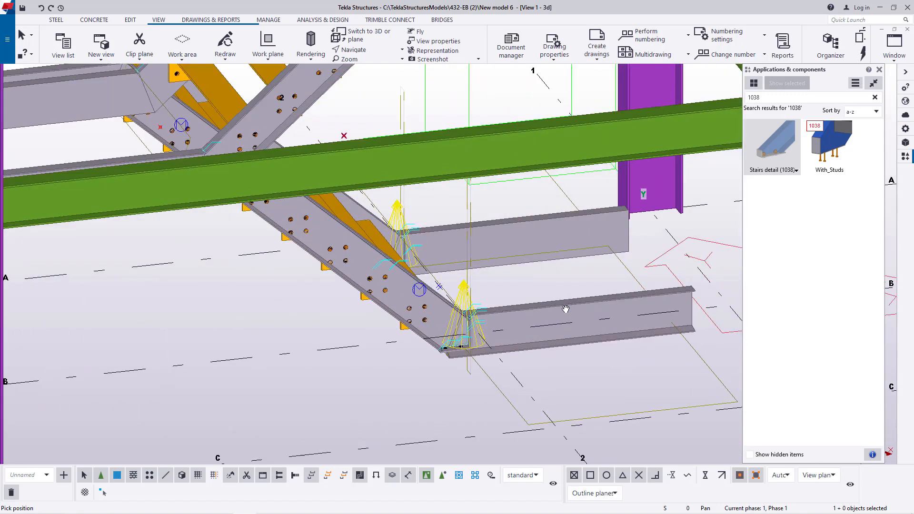
pyautogui.rightClick(533, 277)
pyautogui.click(554, 283)
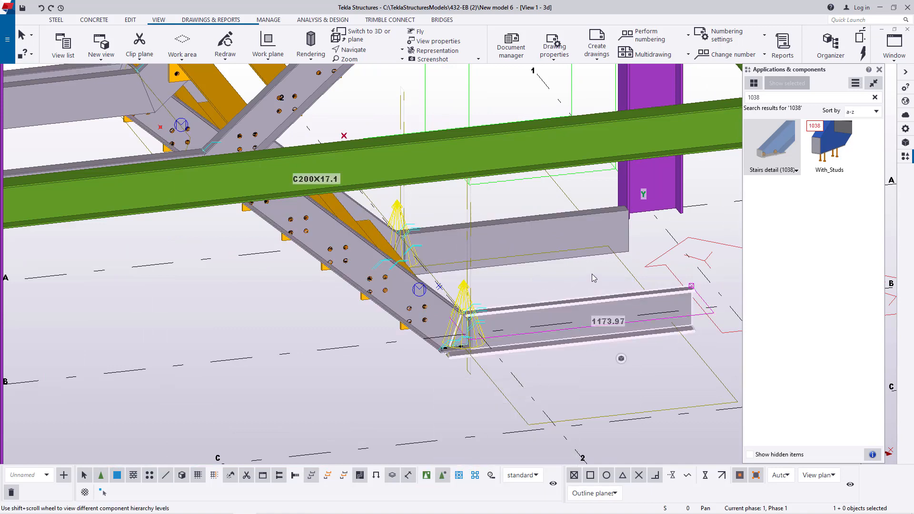
pyautogui.press('Delete')
pyautogui.click(544, 228)
pyautogui.press('Delete')
# - Examine the lowest flight's stringer feet and the stringer extensions at the landings above from the opposite side
pyautogui.scroll(2, 442, 315)
pyautogui.scroll(2, 441, 314)
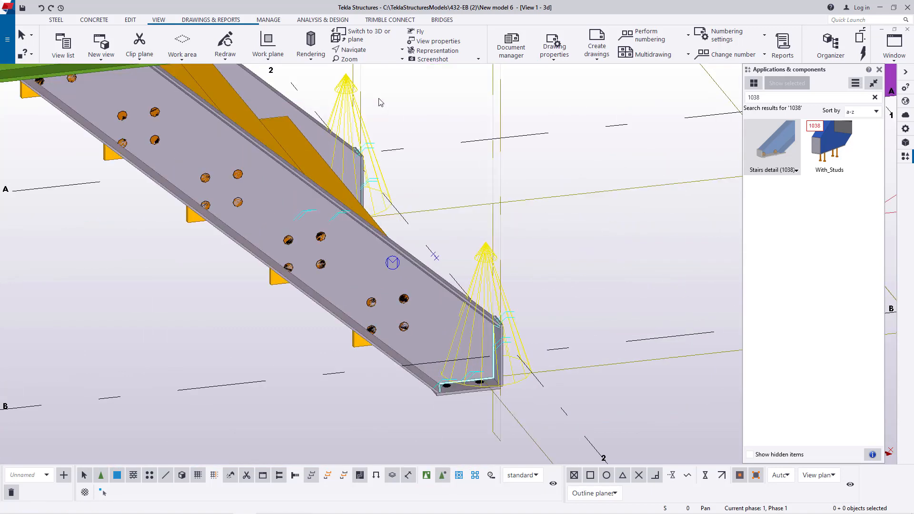
pyautogui.click(366, 51)
pyautogui.click(370, 83)
pyautogui.click(430, 327)
pyautogui.keyDown('ctrl'); pyautogui.moveTo(430, 328); pyautogui.dragTo(159, 316, button='middle'); pyautogui.keyUp('ctrl')
pyautogui.scroll(-5, 159, 316)
pyautogui.keyDown('ctrl'); pyautogui.moveTo(364, 316); pyautogui.dragTo(319, 319, button='middle'); pyautogui.keyUp('ctrl')
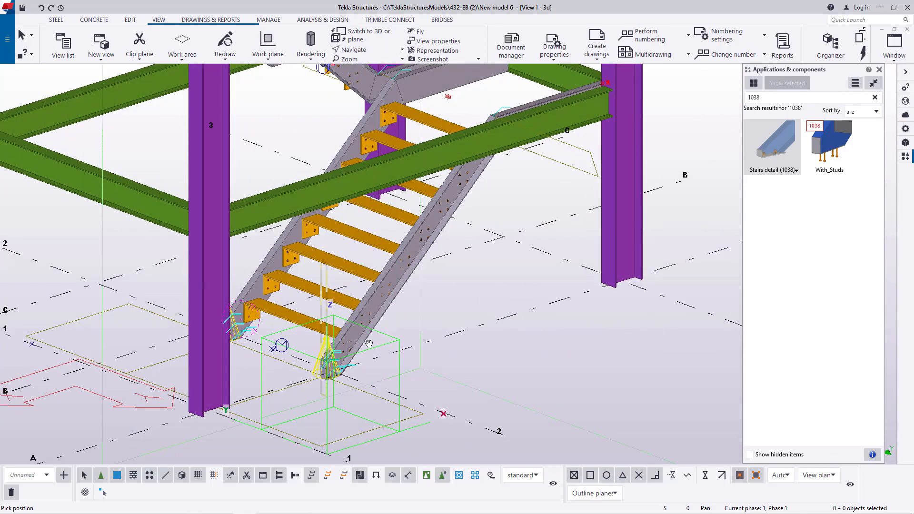
pyautogui.scroll(-4, 368, 344)
pyautogui.scroll(8, 459, 168)
pyautogui.scroll(-1, 408, 277)
pyautogui.scroll(-3, 408, 277)
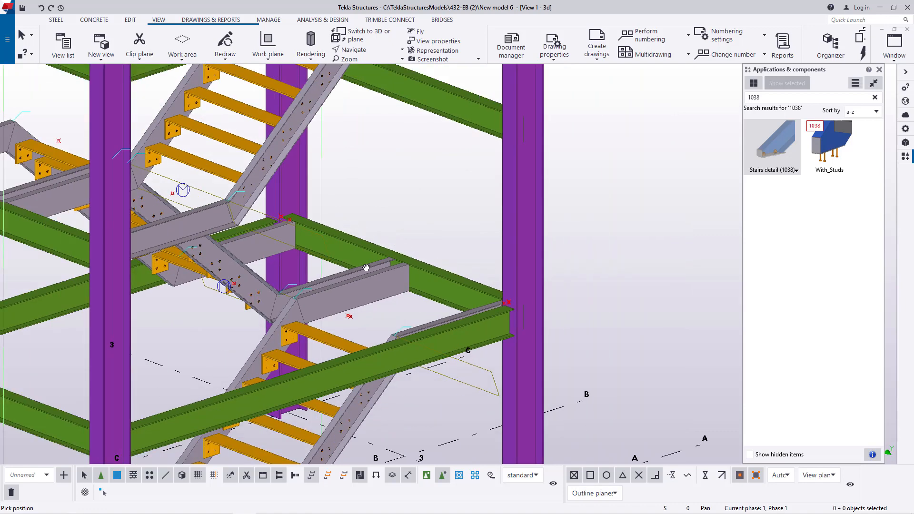
pyautogui.keyDown('ctrl'); pyautogui.moveTo(367, 267); pyautogui.dragTo(386, 245, button='middle'); pyautogui.keyUp('ctrl')
pyautogui.rightClick(430, 152)
pyautogui.click(459, 160)
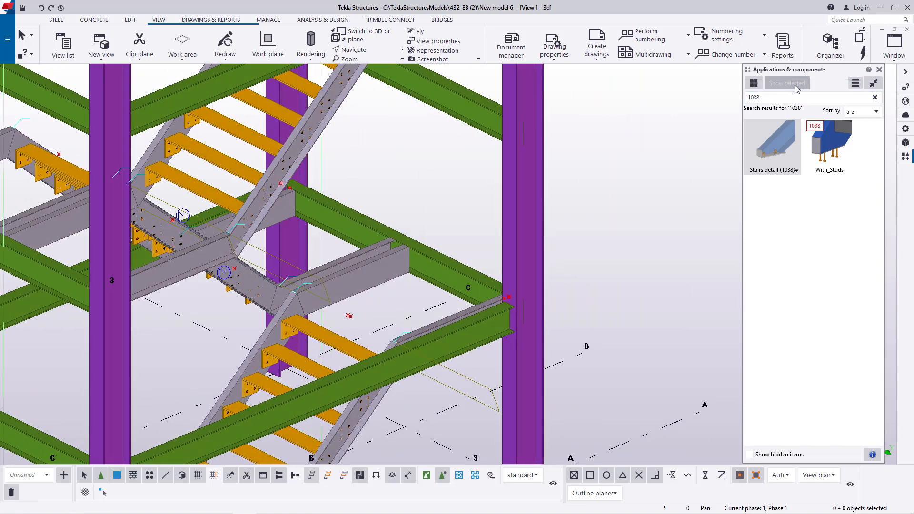
# - Search the components for "stai", browse the stair components including Stair Base Detail (1043), and cancel the started command
pyautogui.doubleClick(764, 97)
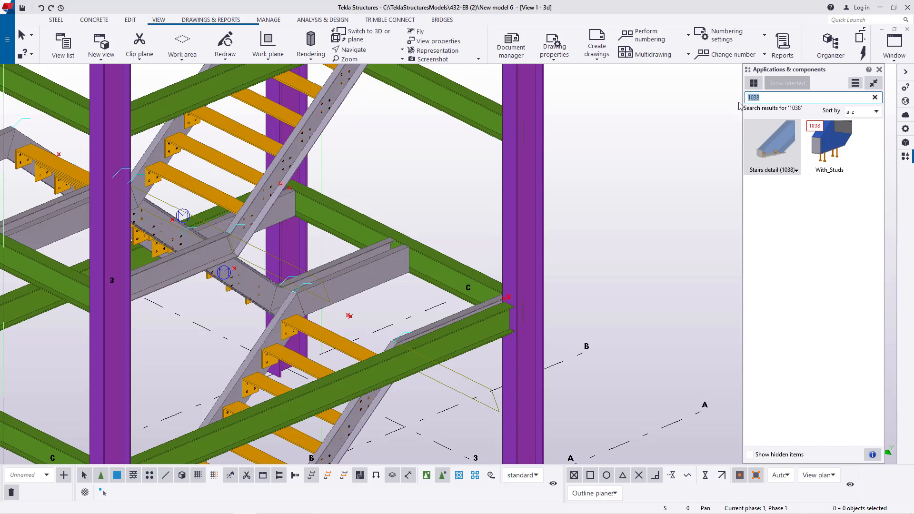
pyautogui.write('st')
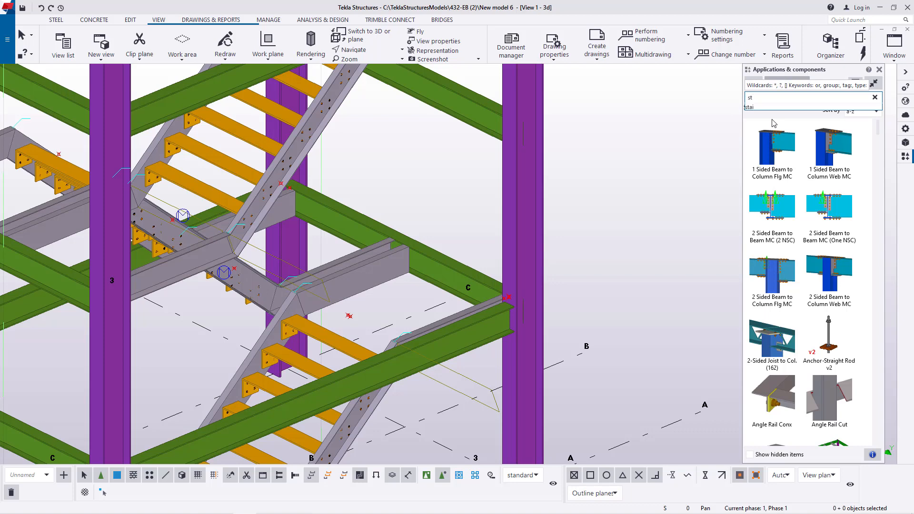
pyautogui.write('at')
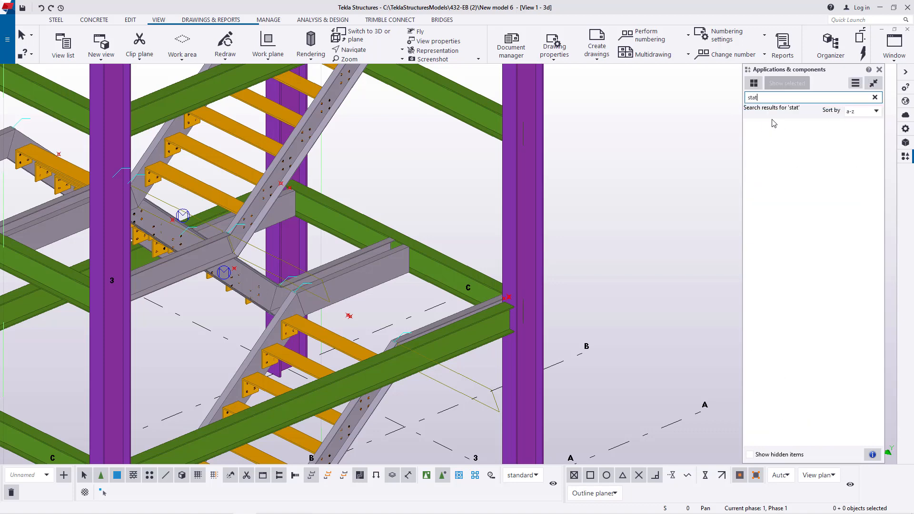
pyautogui.press('BackSpace')
pyautogui.write('i')
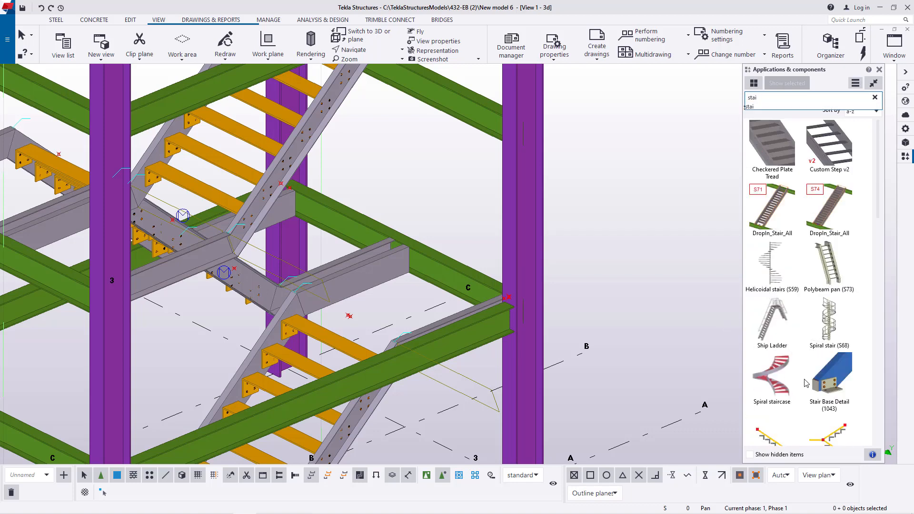
pyautogui.scroll(-10, 805, 383)
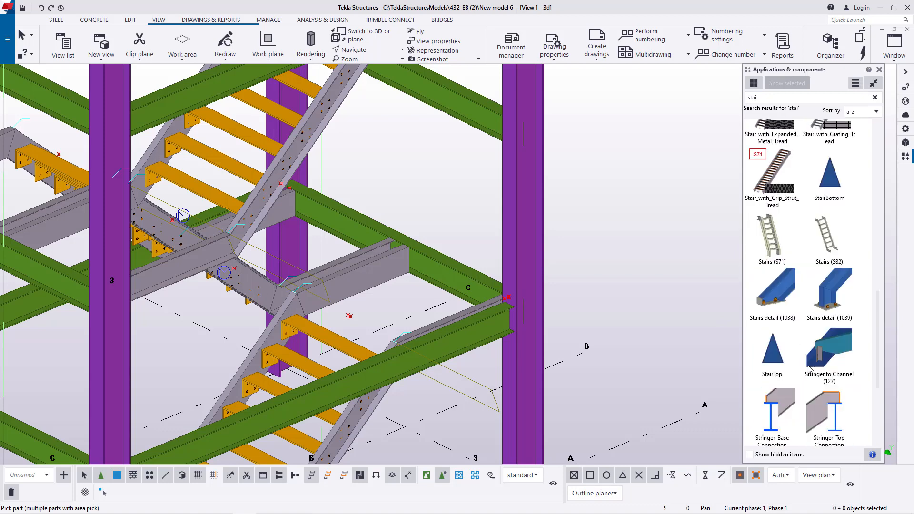
pyautogui.scroll(10, 809, 368)
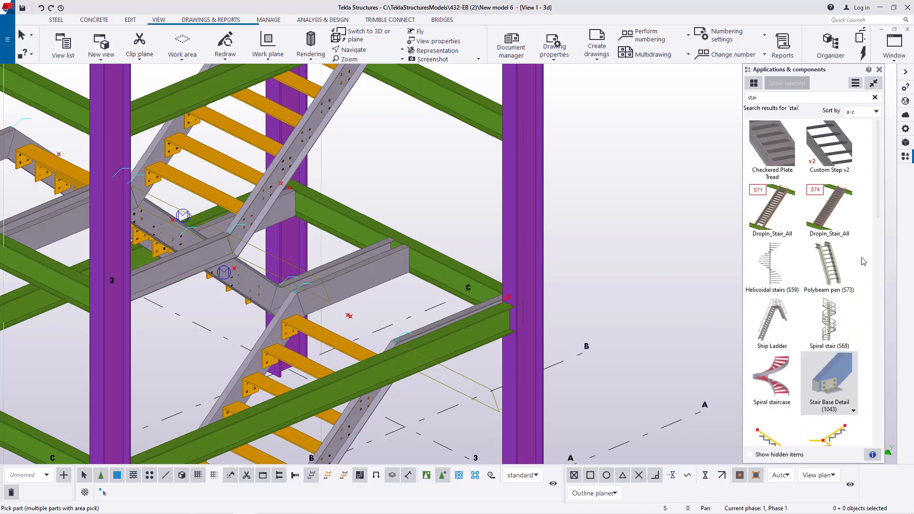
pyautogui.scroll(-5, 391, 240)
pyautogui.rightClick(559, 213)
pyautogui.click(581, 220)
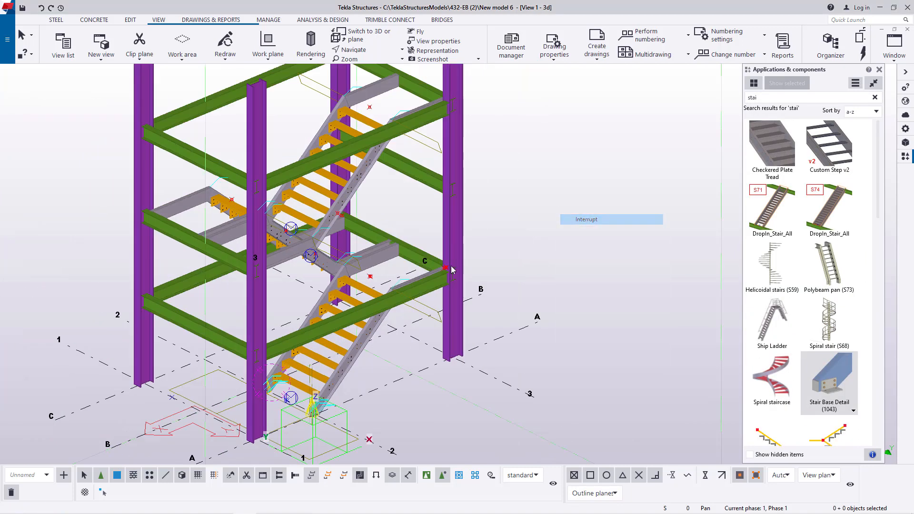
# - Examine the base connections at the lowest flight's two stringer feet
pyautogui.scroll(4, 306, 393)
pyautogui.scroll(5, 274, 385)
pyautogui.click(363, 51)
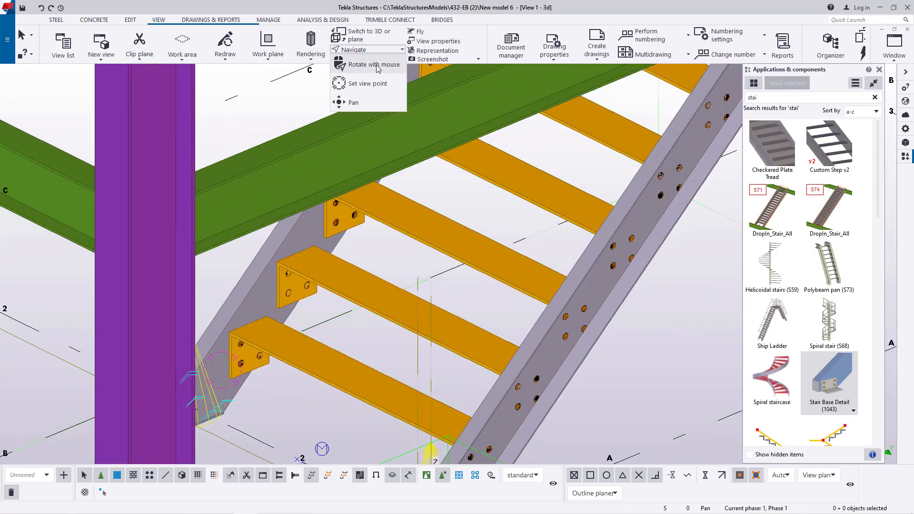
pyautogui.click(374, 64)
pyautogui.scroll(-3, 495, 159)
pyautogui.moveTo(356, 268); pyautogui.dragTo(379, 252)
pyautogui.rightClick(632, 236)
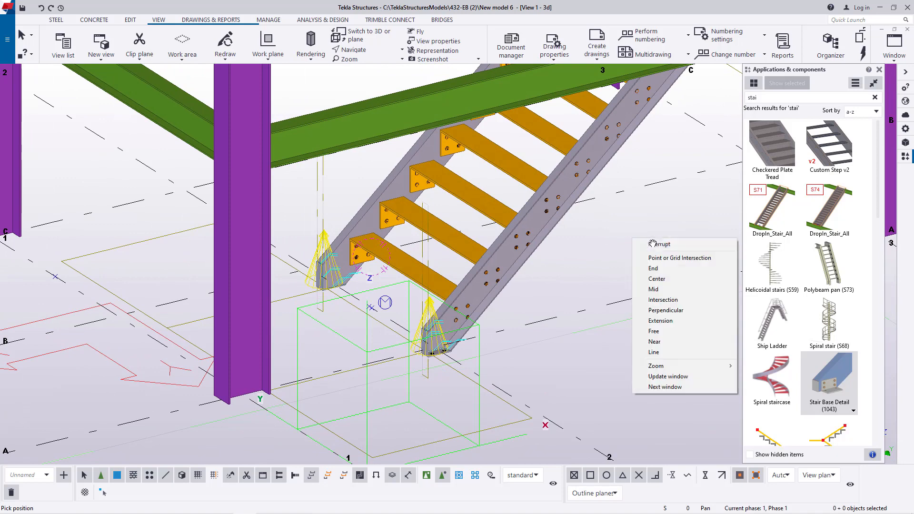
pyautogui.click(659, 244)
# - Search the components for "32" and browse the connections for one suited to the stringer extensions at the landing beam
pyautogui.scroll(-5, 420, 346)
pyautogui.scroll(8, 457, 241)
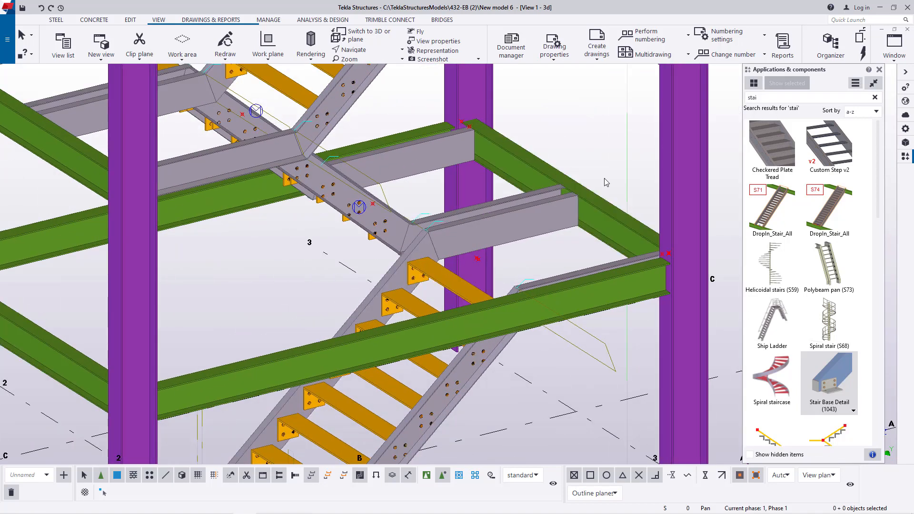
pyautogui.scroll(2, 561, 194)
pyautogui.scroll(3, 562, 193)
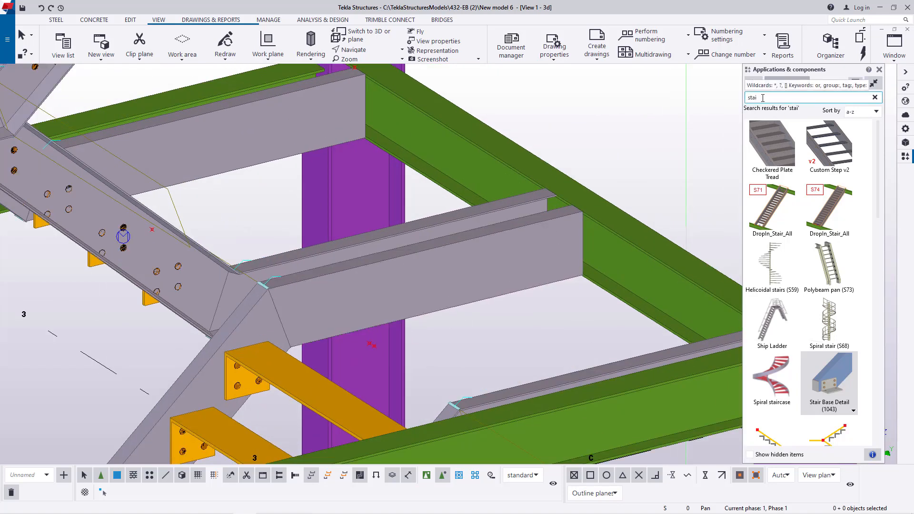
pyautogui.moveTo(767, 98); pyautogui.dragTo(731, 99)
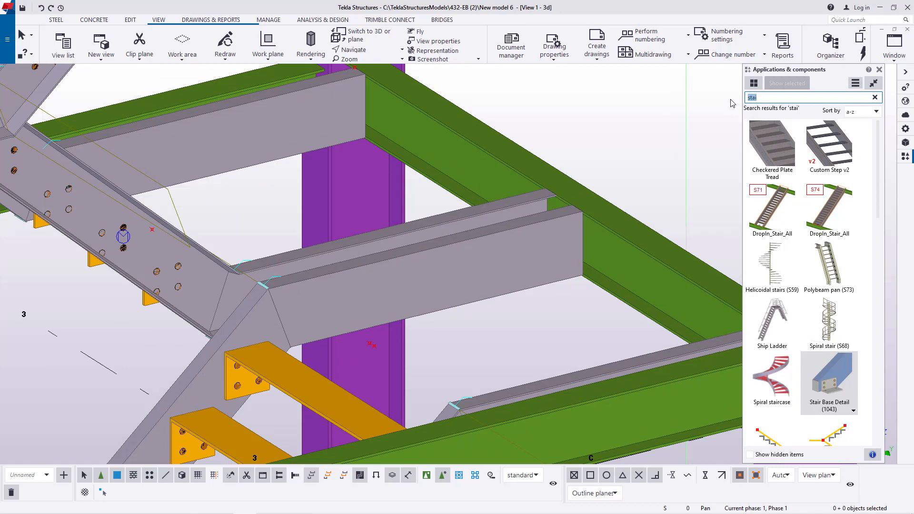
pyautogui.write('32')
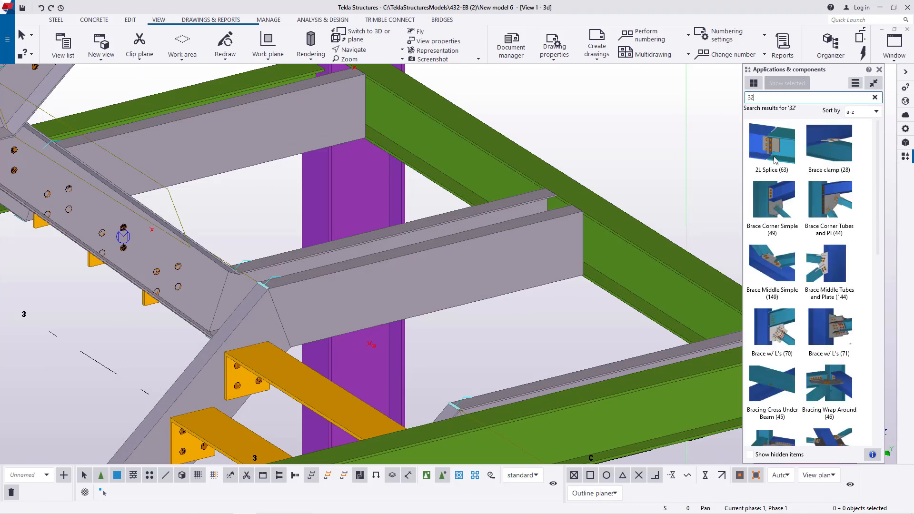
pyautogui.scroll(-10, 827, 281)
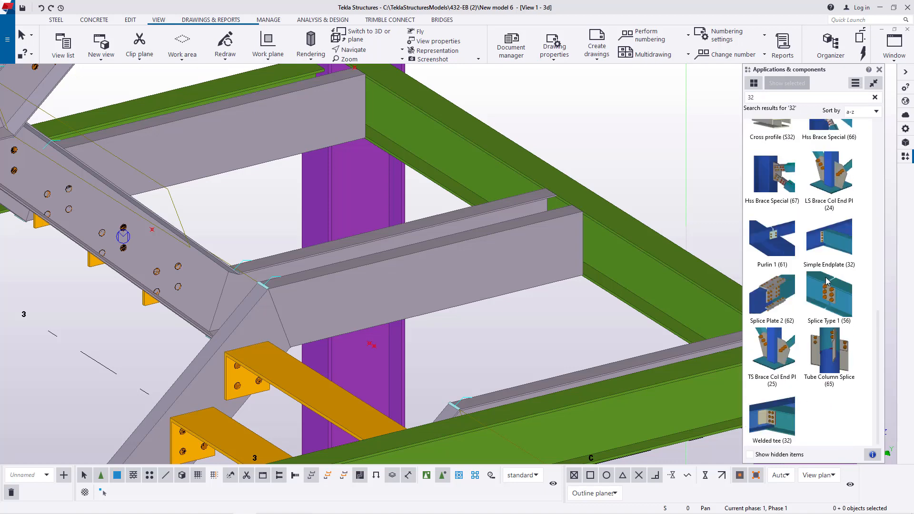
pyautogui.scroll(5, 827, 281)
pyautogui.scroll(4, 827, 281)
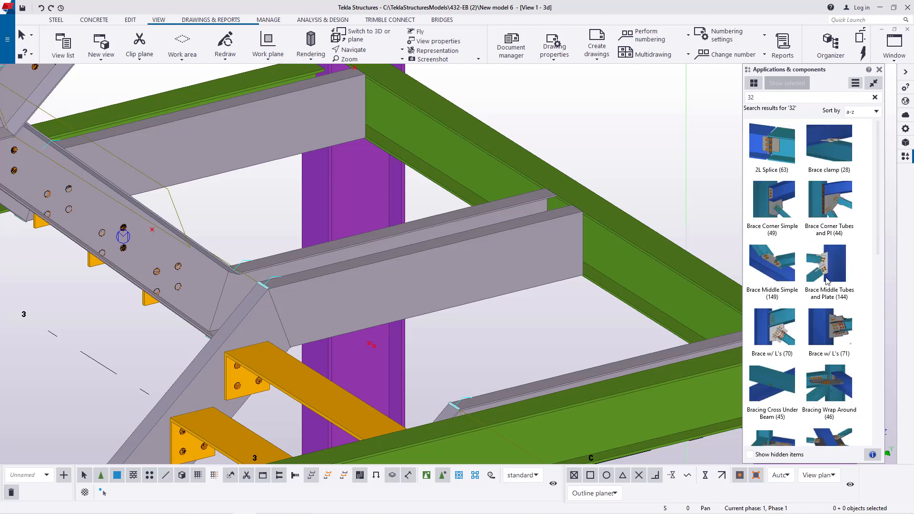
# - Search the components for "simple" to review the simple beam connections
pyautogui.doubleClick(757, 98)
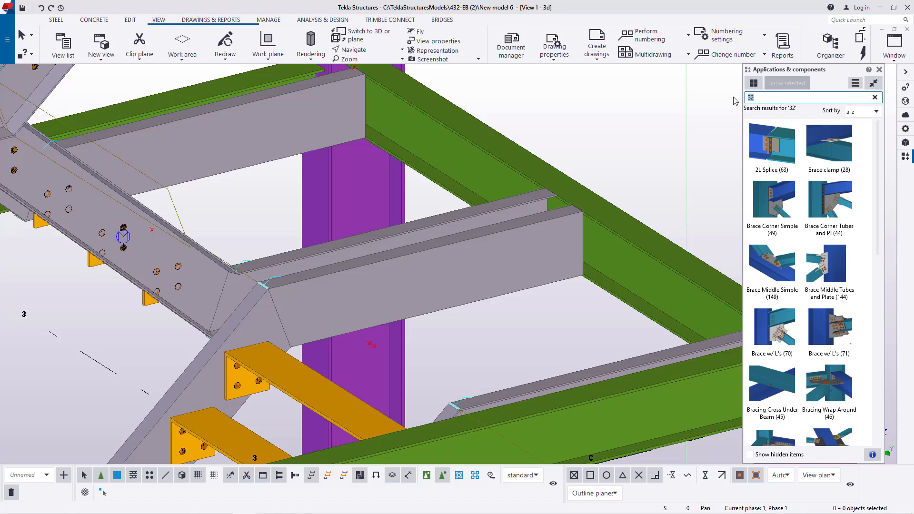
pyautogui.write('sil')
pyautogui.press('BackSpace')
pyautogui.write('mple')
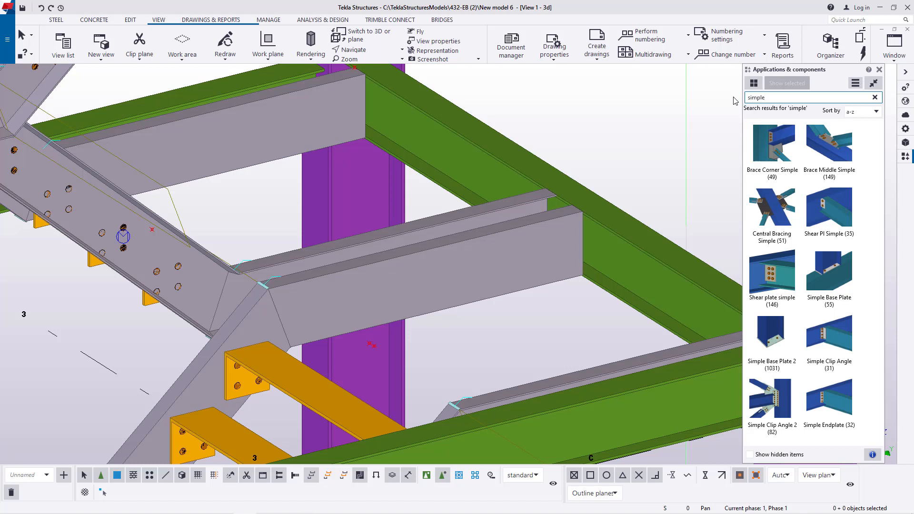
# - Search the components for "11", load the FLR BEAM GUSSET settings into JP Floor beam gusset (11), and accept them
pyautogui.moveTo(771, 101); pyautogui.dragTo(742, 101)
pyautogui.write('11')
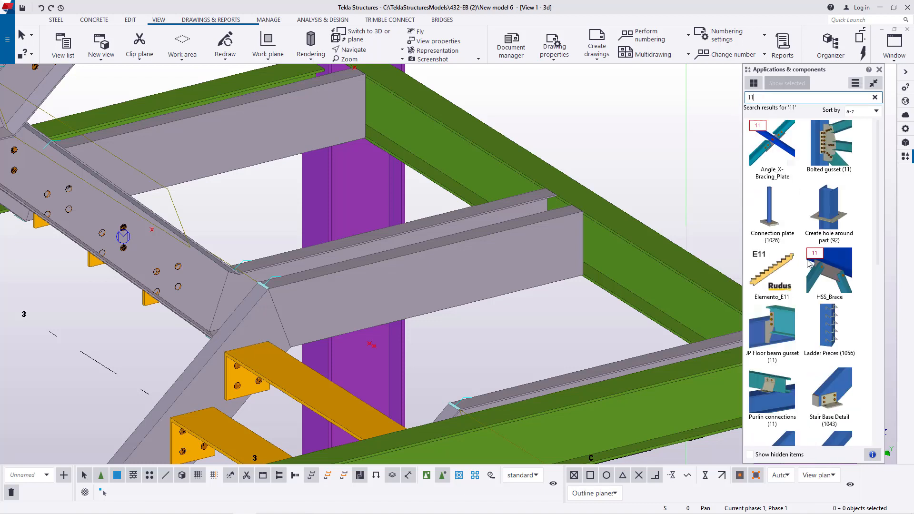
pyautogui.click(853, 206)
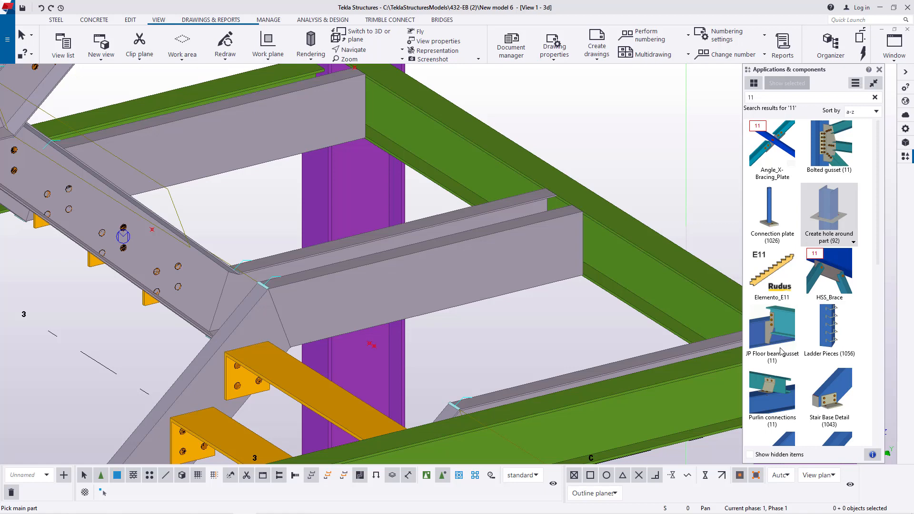
pyautogui.doubleClick(771, 333)
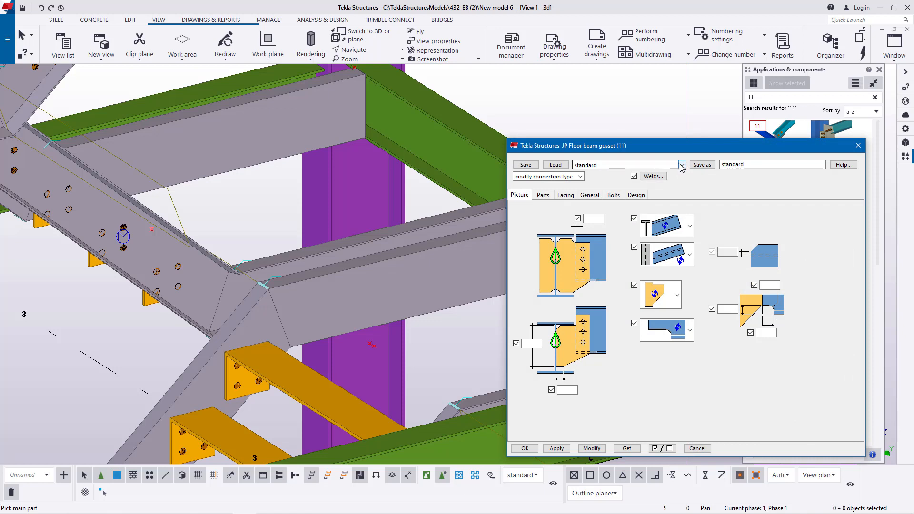
pyautogui.click(682, 165)
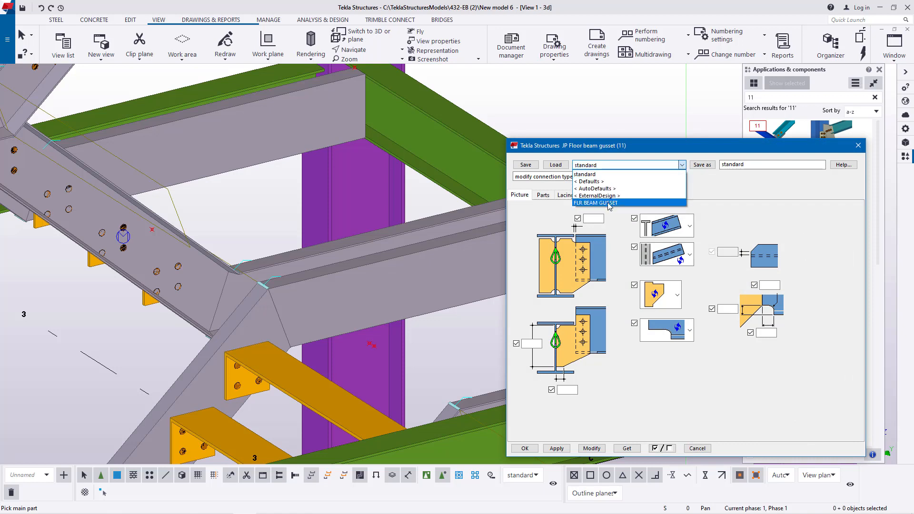
pyautogui.click(609, 206)
pyautogui.click(556, 165)
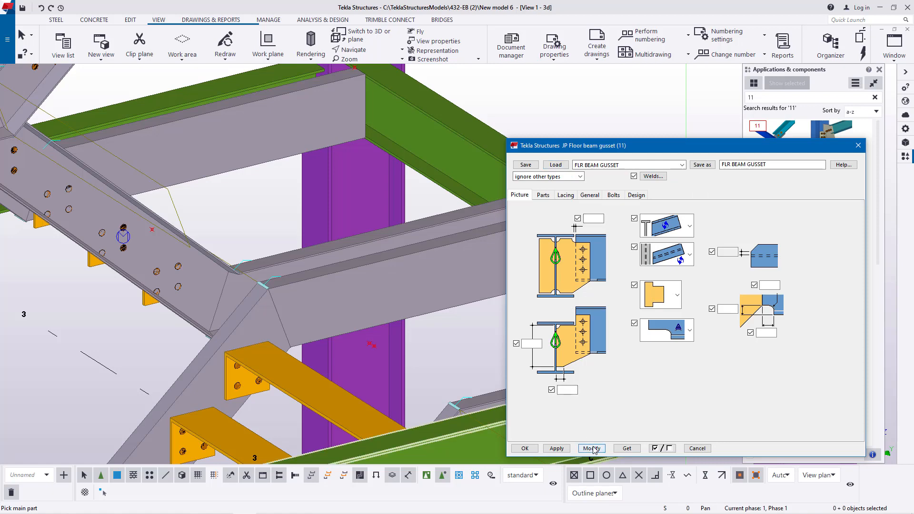
pyautogui.click(525, 448)
# - Connect the two adjacent middle stringer extensions and the far outer one at the lower landing to the landing beam with JP Floor beam gusset (11)
pyautogui.scroll(5, 577, 227)
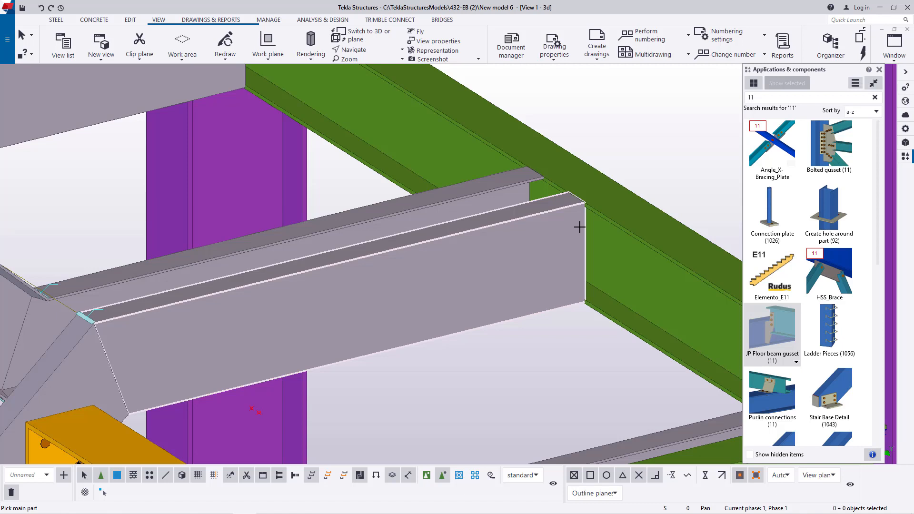
pyautogui.click(612, 250)
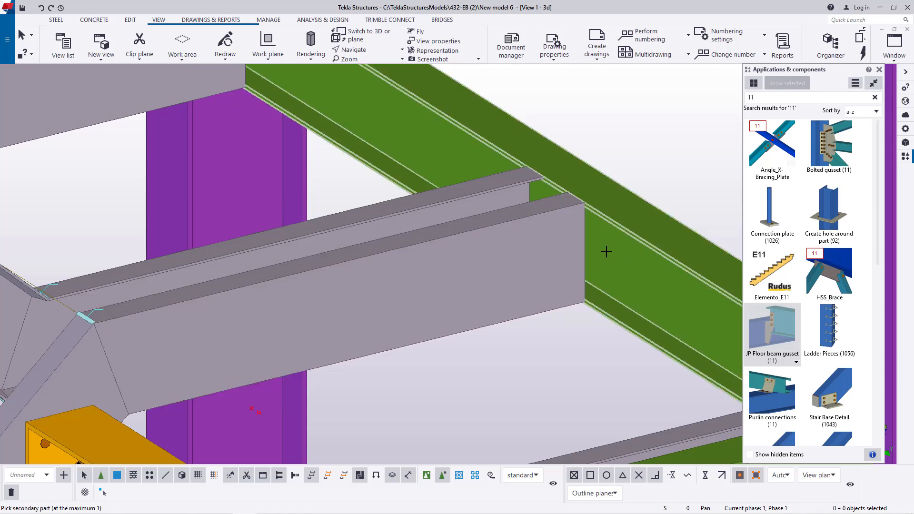
pyautogui.click(568, 257)
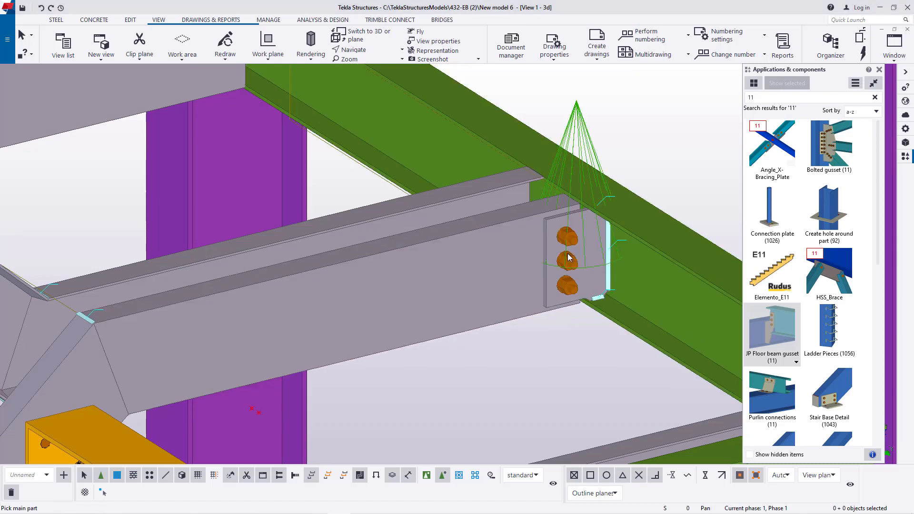
pyautogui.scroll(3, 562, 149)
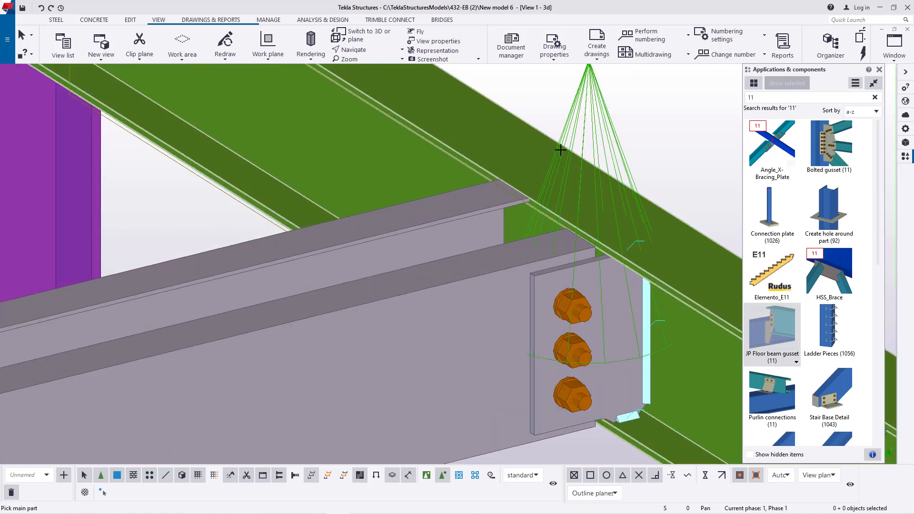
pyautogui.scroll(2, 529, 169)
pyautogui.click(526, 169)
pyautogui.click(482, 207)
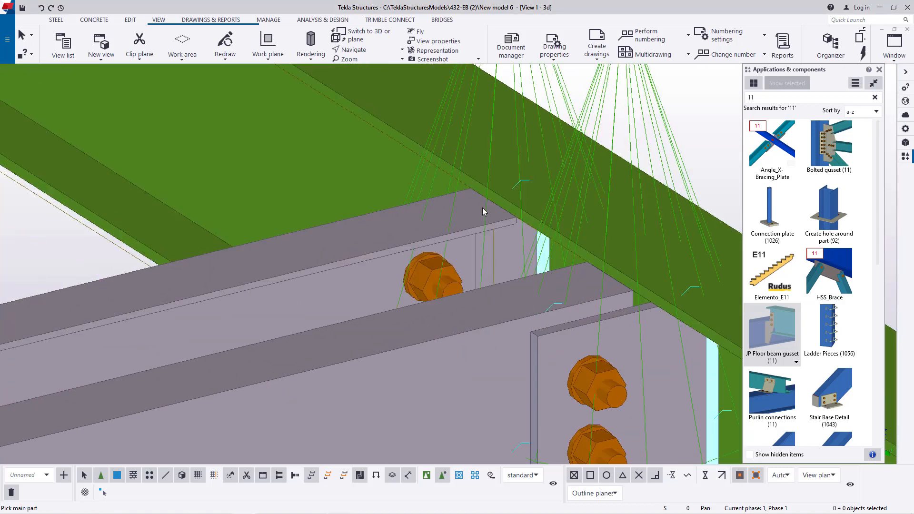
pyautogui.scroll(-6, 576, 269)
pyautogui.scroll(5, 587, 275)
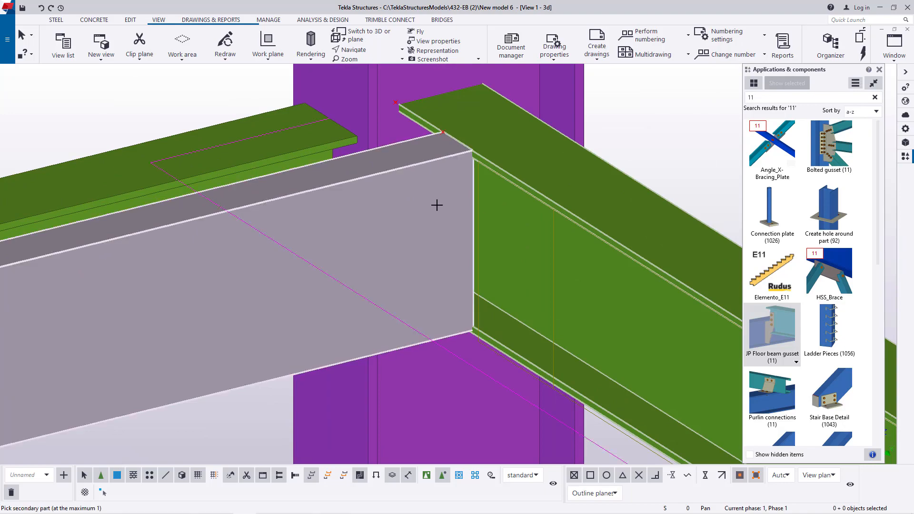
# - Connect the far outer and two adjacent middle stringer extensions at the intermediate landing to the landing beam with JP Floor beam gusset (11)
pyautogui.scroll(-8, 464, 197)
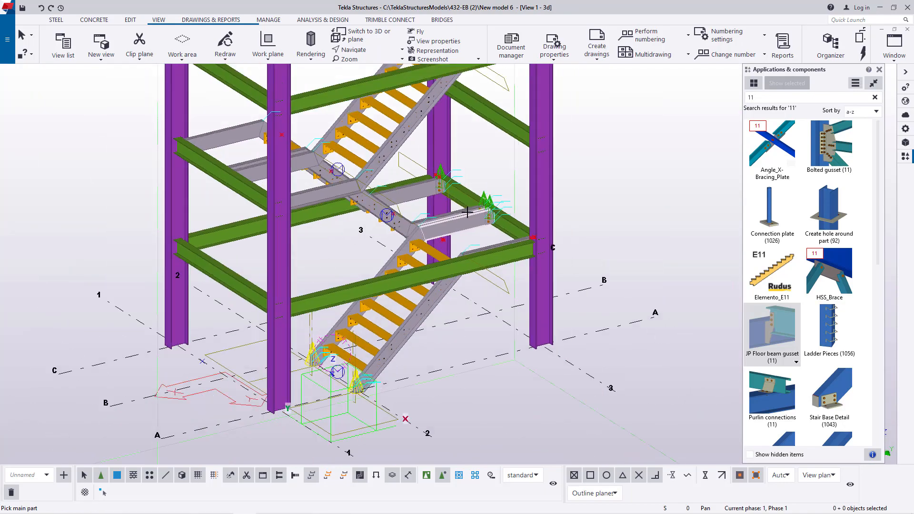
pyautogui.scroll(6, 353, 255)
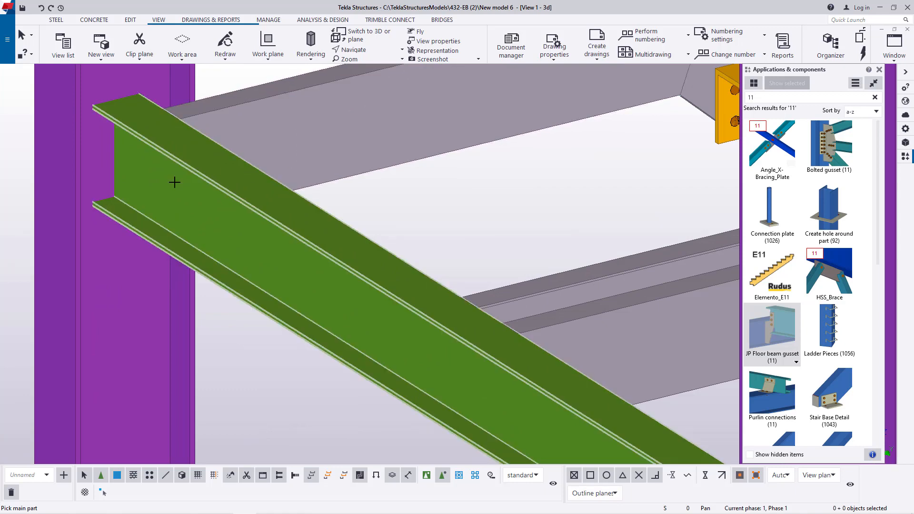
pyautogui.click(174, 183)
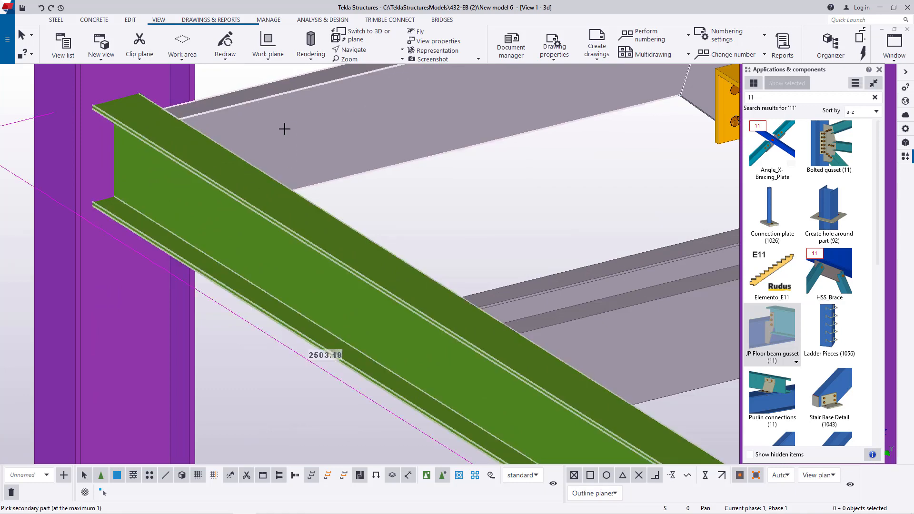
pyautogui.scroll(-3, 287, 126)
pyautogui.click(453, 246)
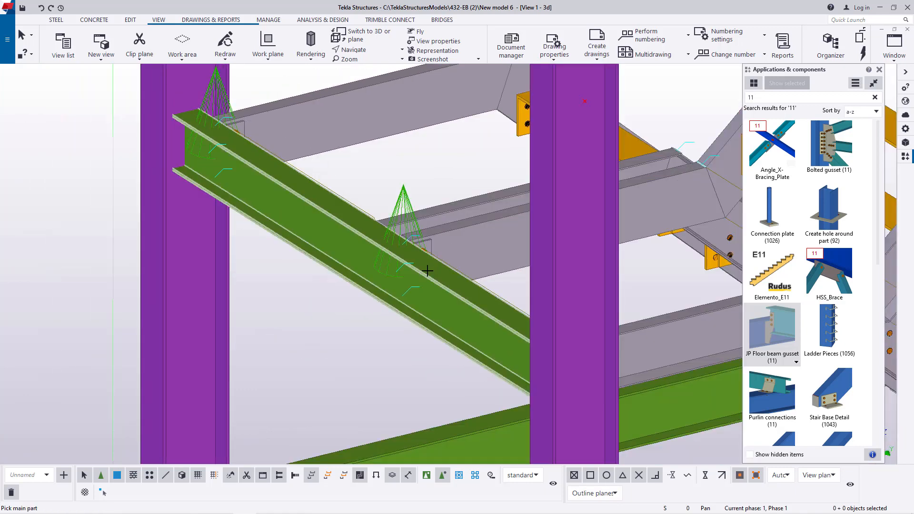
# - Connect the upper flight's two stringer extensions at the top landing to the landing beam with JP Floor beam gusset (11), and end the command
pyautogui.scroll(-6, 343, 249)
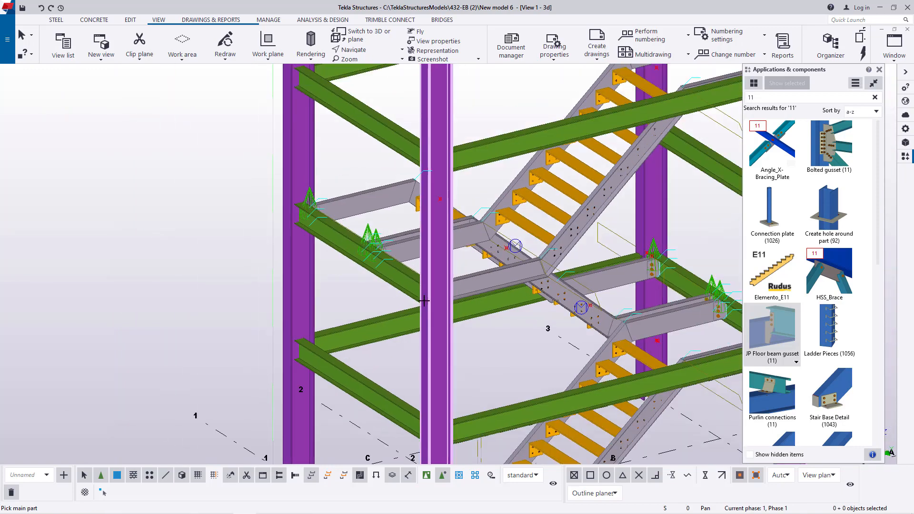
pyautogui.scroll(5, 608, 122)
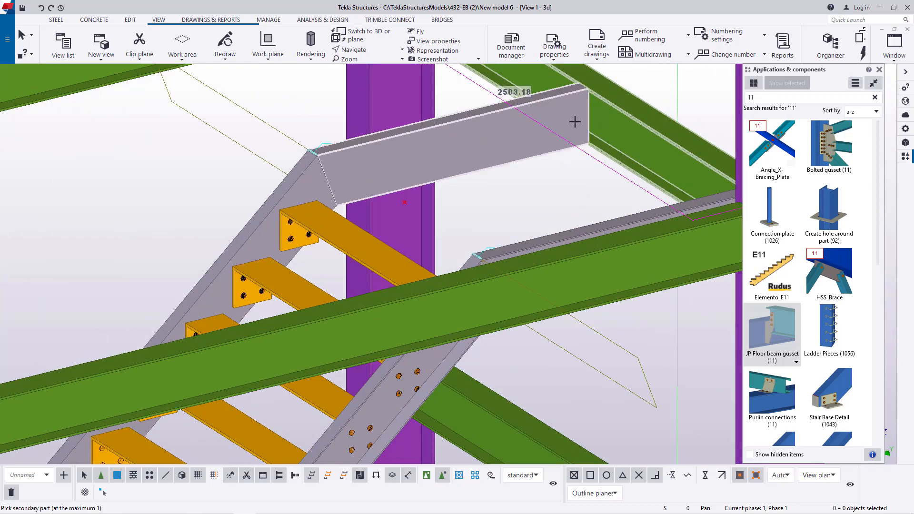
pyautogui.scroll(-2, 534, 122)
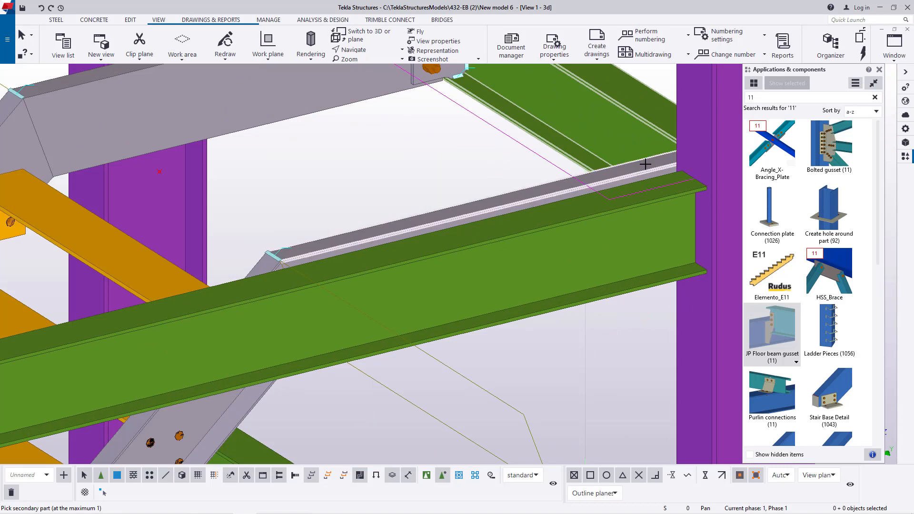
pyautogui.scroll(-5, 586, 159)
pyautogui.scroll(4, 520, 318)
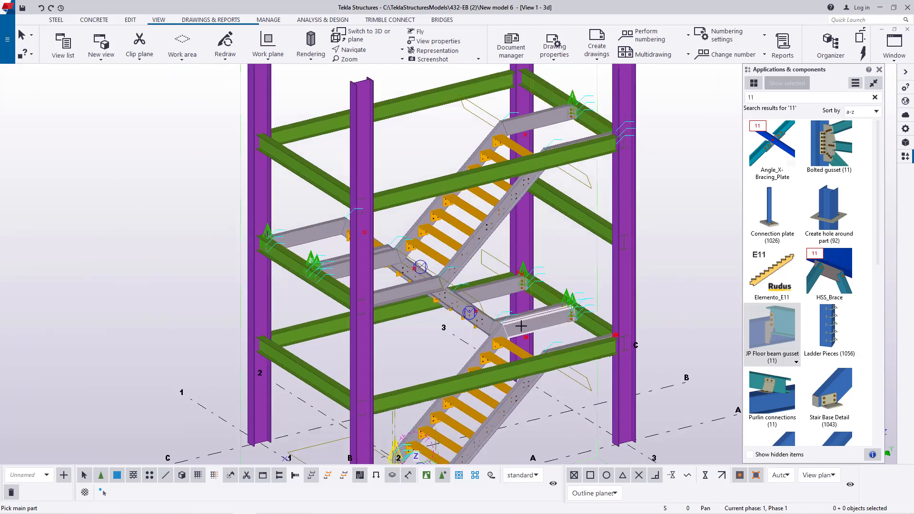
pyautogui.scroll(-5, 520, 318)
pyautogui.rightClick(578, 221)
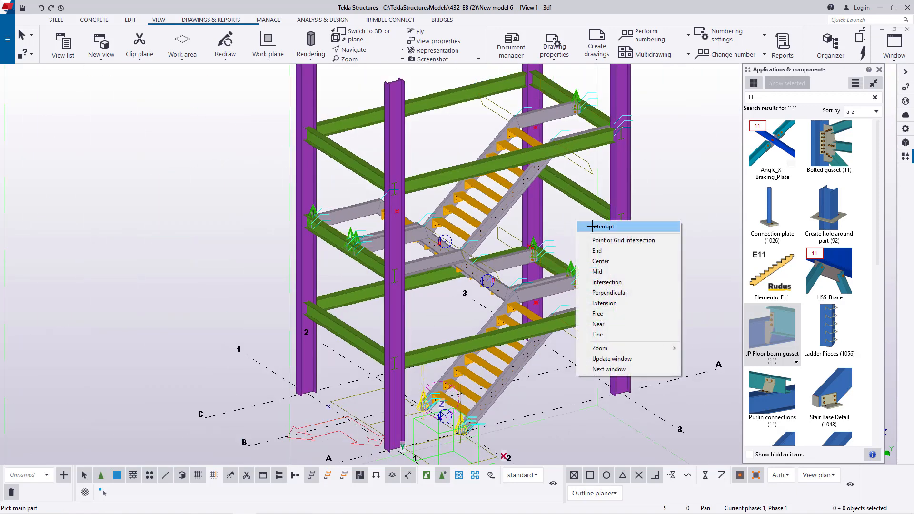
pyautogui.click(601, 227)
# - Connect the remaining outer stringer extension beside the column at the intermediate landing to the landing beam with JP Floor beam gusset (11)
pyautogui.click(363, 50)
pyautogui.click(364, 64)
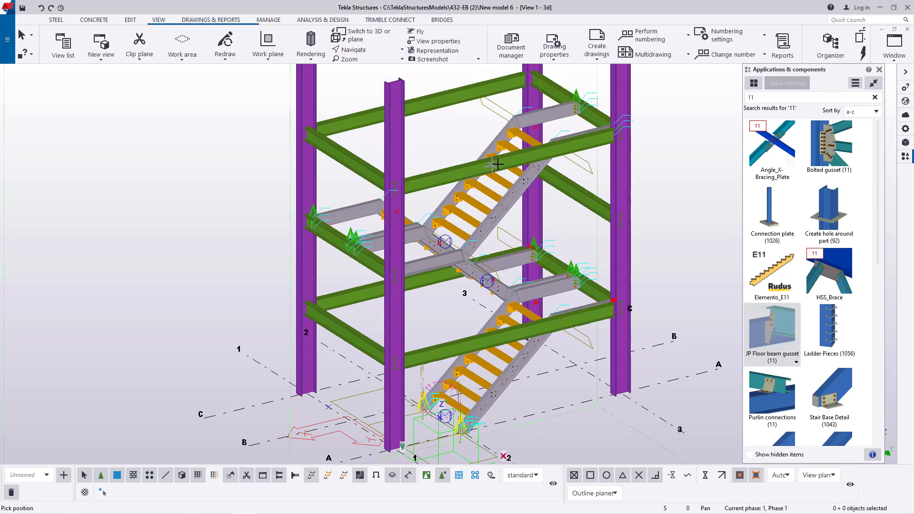
pyautogui.moveTo(509, 165); pyautogui.dragTo(331, 158)
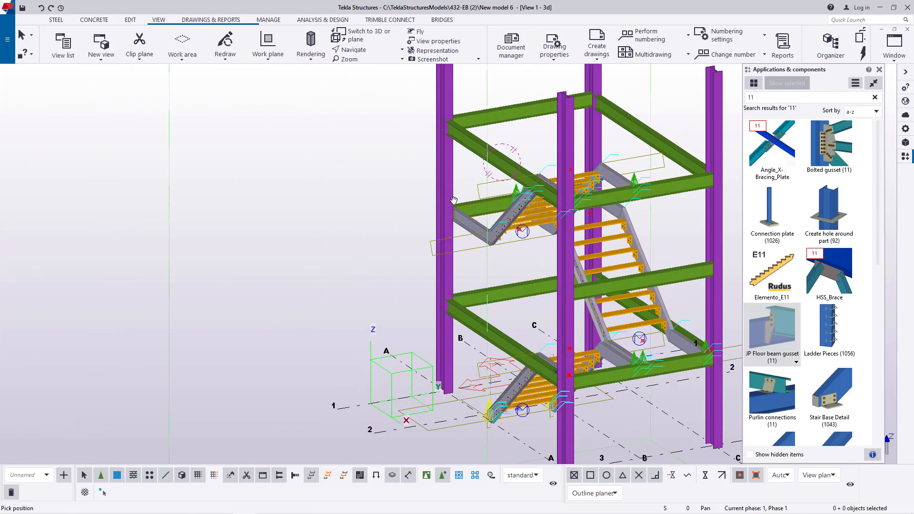
pyautogui.scroll(5, 470, 226)
pyautogui.scroll(2, 470, 225)
pyautogui.rightClick(473, 133)
pyautogui.click(497, 139)
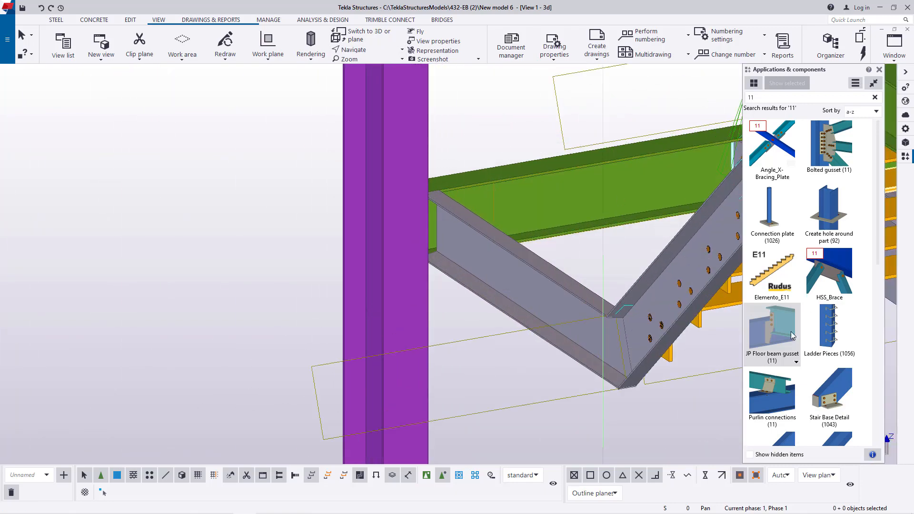
pyautogui.scroll(2, 489, 198)
pyautogui.click(530, 194)
pyautogui.click(446, 223)
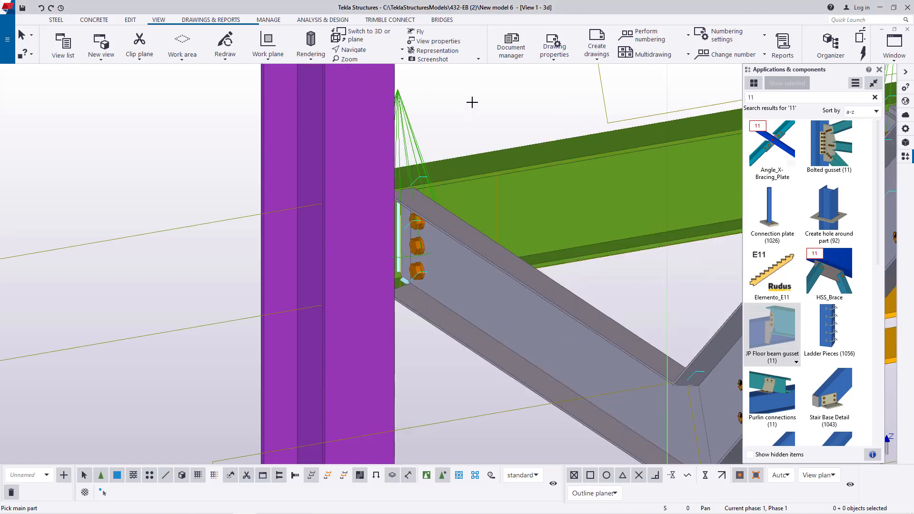
pyautogui.rightClick(473, 102)
pyautogui.click(503, 110)
# - Examine the floor beam gusset's plate, bolts and welds at the stringer extension close up from the opposite side
pyautogui.click(373, 50)
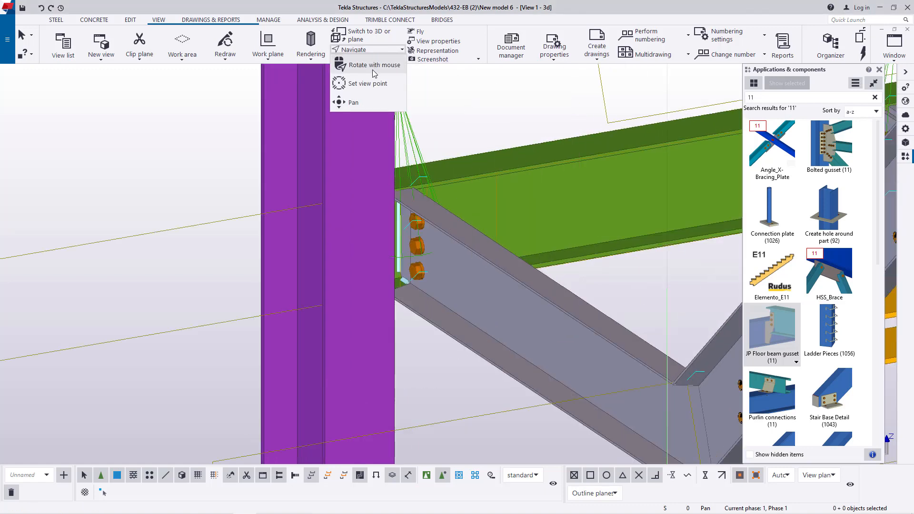
pyautogui.click(373, 83)
pyautogui.moveTo(441, 202); pyautogui.dragTo(474, 232)
pyautogui.scroll(5, 496, 200)
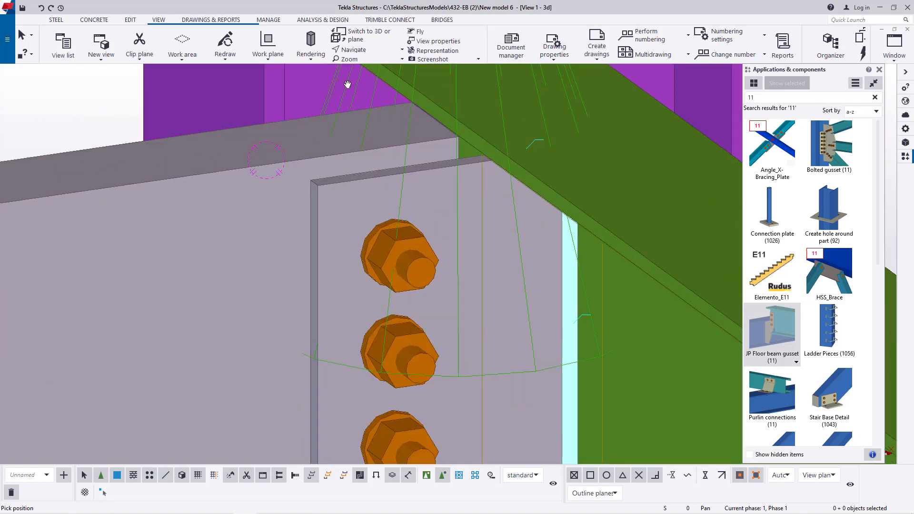
pyautogui.click(374, 46)
pyautogui.click(376, 62)
pyautogui.click(465, 208)
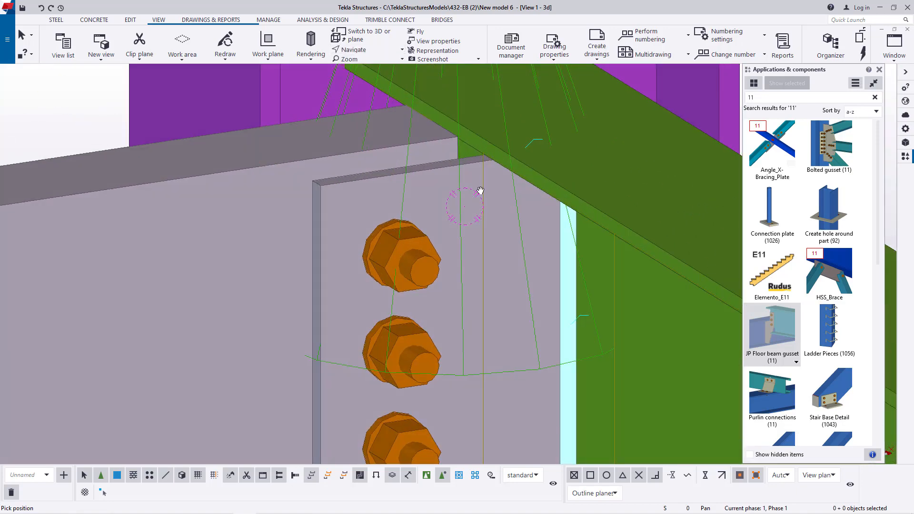
pyautogui.scroll(-3, 482, 190)
pyautogui.moveTo(504, 233)
pyautogui.mouseDown()
pyautogui.moveTo(512, 212)
pyautogui.moveTo(518, 229)
pyautogui.mouseUp()
pyautogui.rightClick(692, 121)
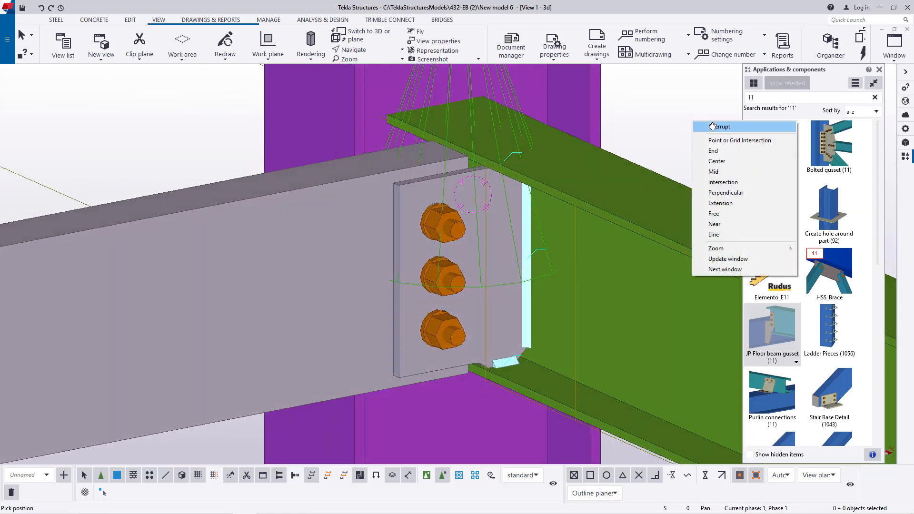
# - Examine the floor beam gusset connection's plate shape options, bolt settings and lacing settings, and close them without changes
pyautogui.click(712, 127)
pyautogui.doubleClick(455, 233)
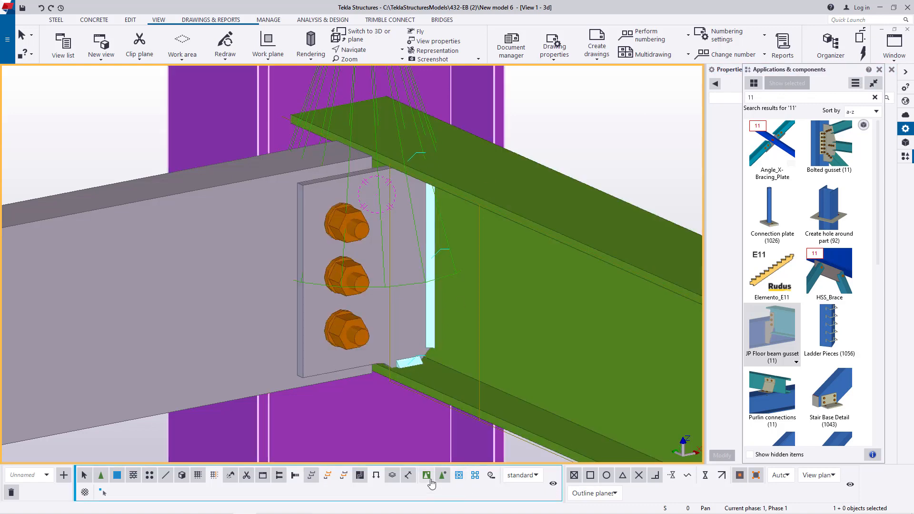
pyautogui.doubleClick(325, 227)
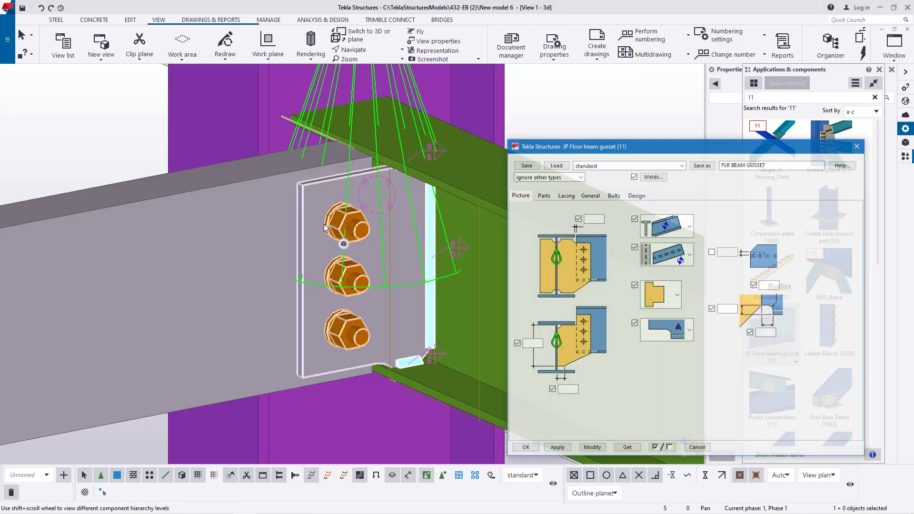
pyautogui.moveTo(648, 151); pyautogui.dragTo(630, 96)
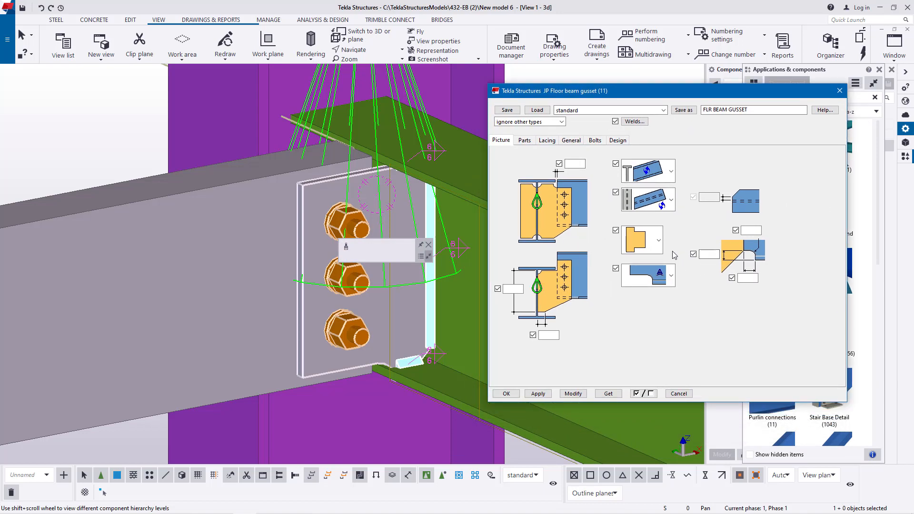
pyautogui.click(660, 242)
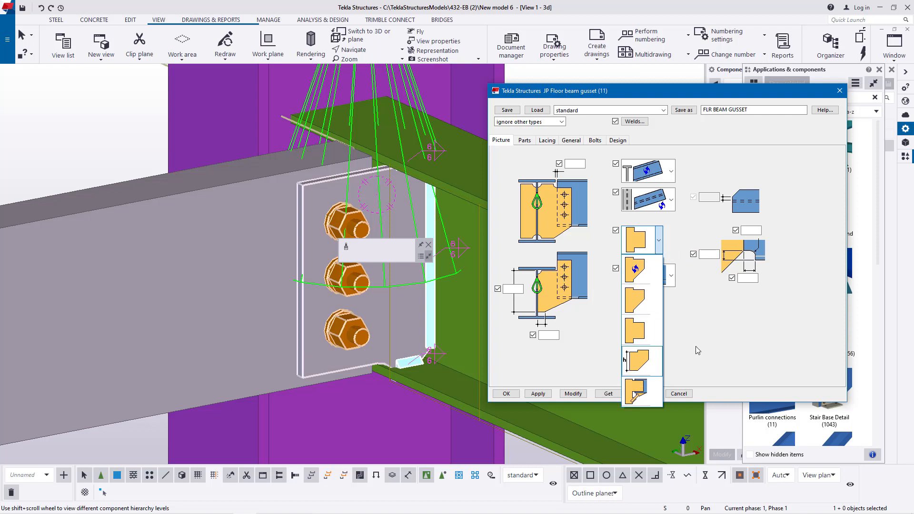
pyautogui.click(721, 332)
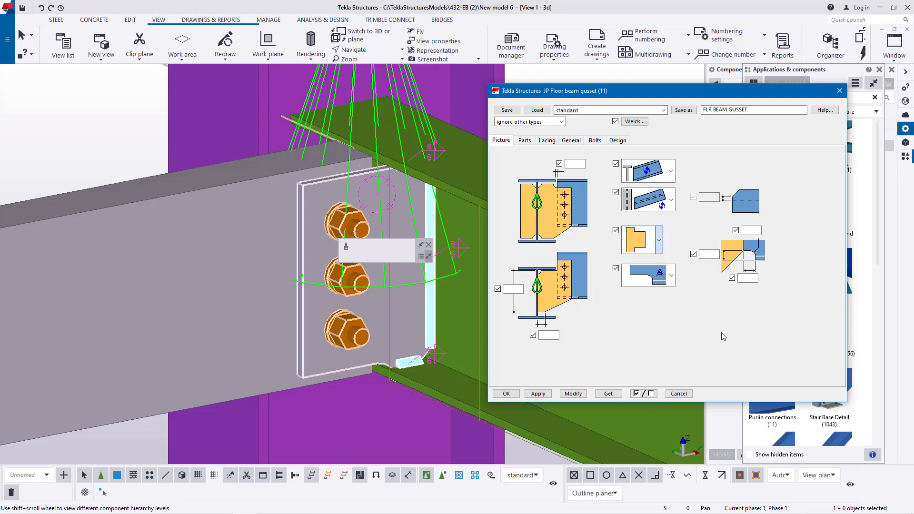
pyautogui.click(593, 141)
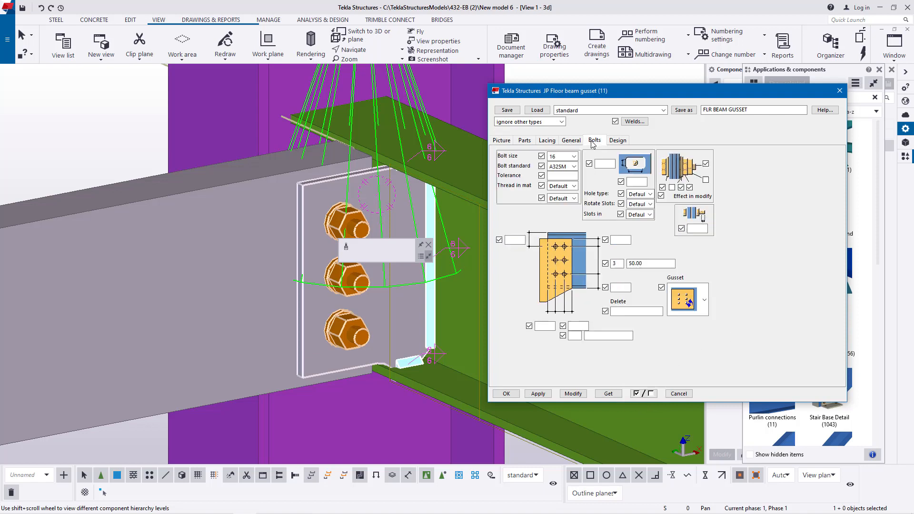
pyautogui.click(546, 141)
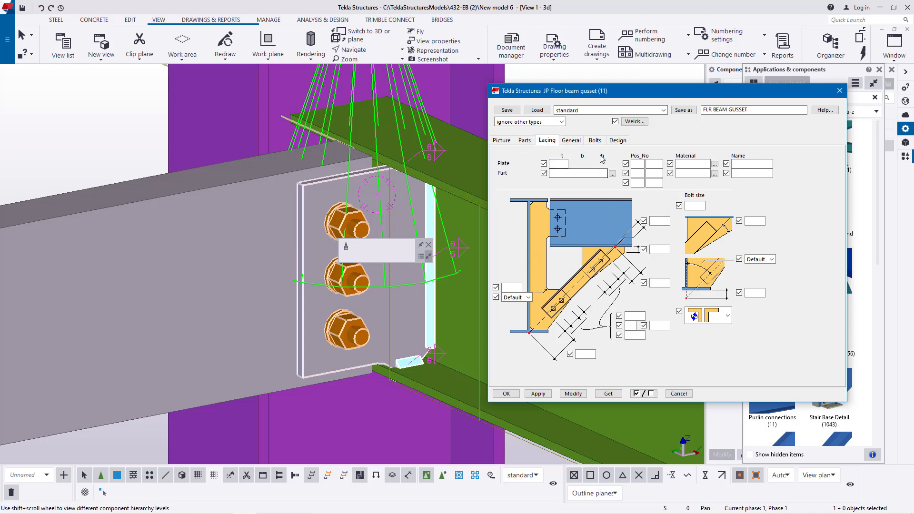
pyautogui.click(840, 91)
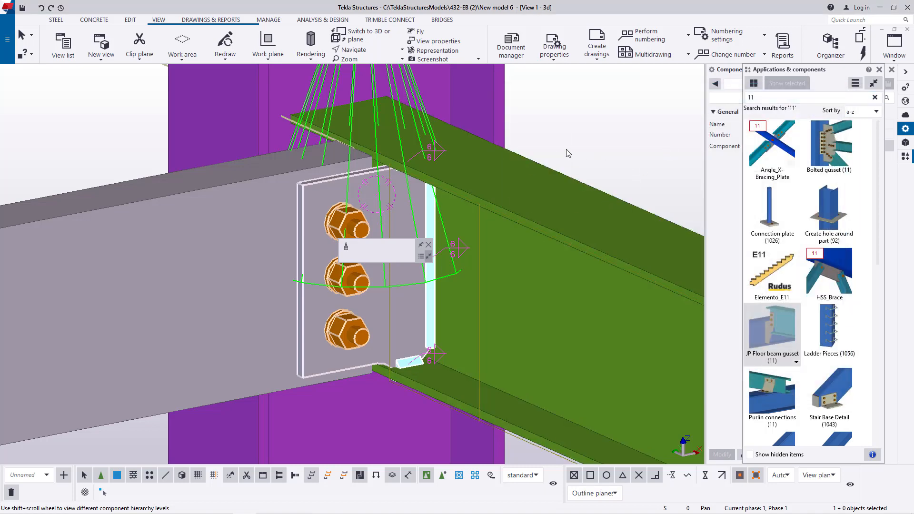
# - Examine the bolted tread ends against the stringer close up from the inner side of the stair flight
pyautogui.scroll(-4, 524, 162)
pyautogui.scroll(-5, 470, 182)
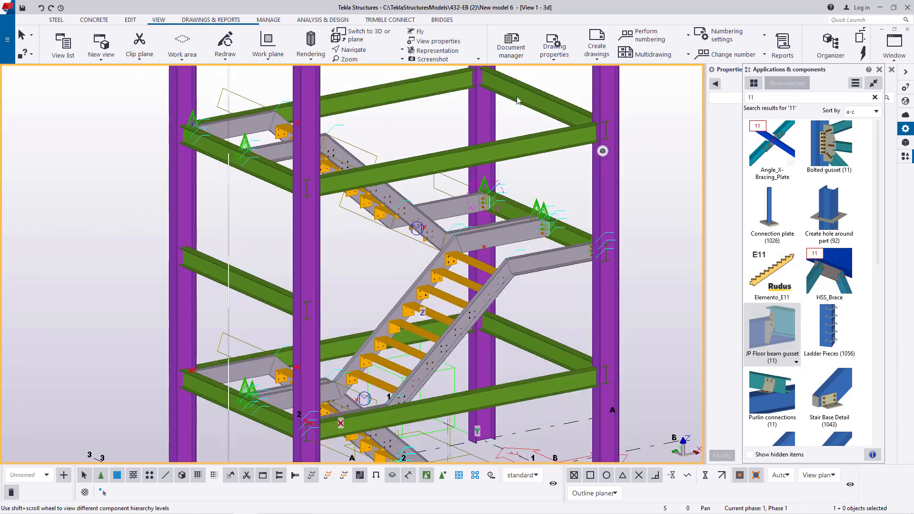
pyautogui.press('v')
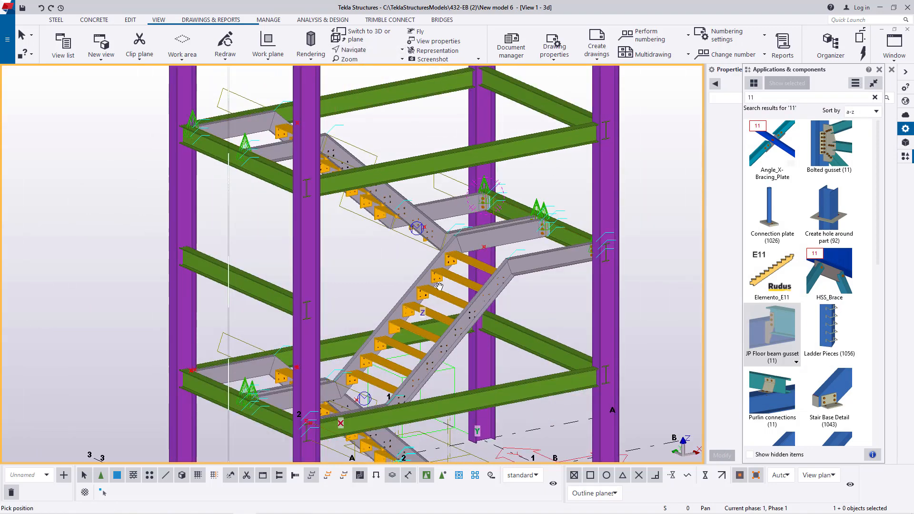
pyautogui.click(421, 273)
pyautogui.keyDown('ctrl'); pyautogui.moveTo(409, 267); pyautogui.dragTo(636, 275, button='middle'); pyautogui.keyUp('ctrl')
pyautogui.scroll(-4, 433, 299)
pyautogui.scroll(4, 441, 374)
pyautogui.scroll(6, 441, 374)
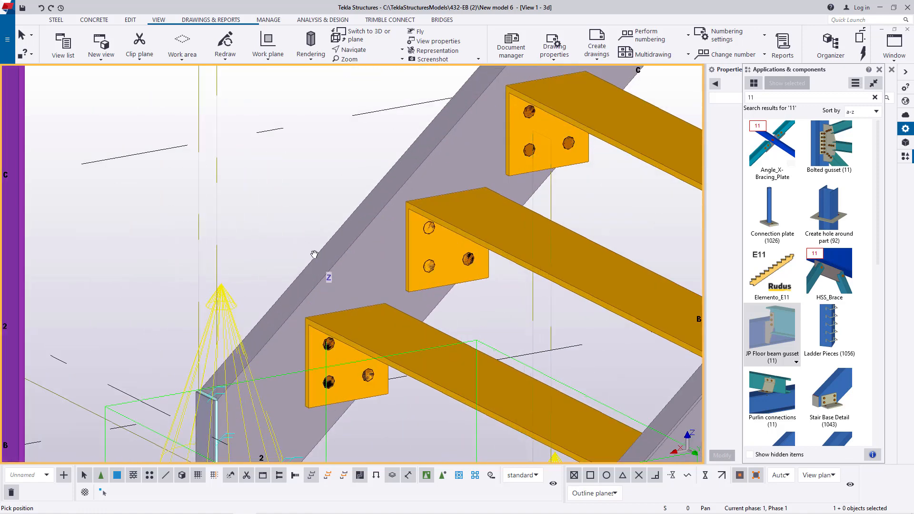
pyautogui.rightClick(288, 221)
pyautogui.click(291, 222)
pyautogui.scroll(3, 372, 322)
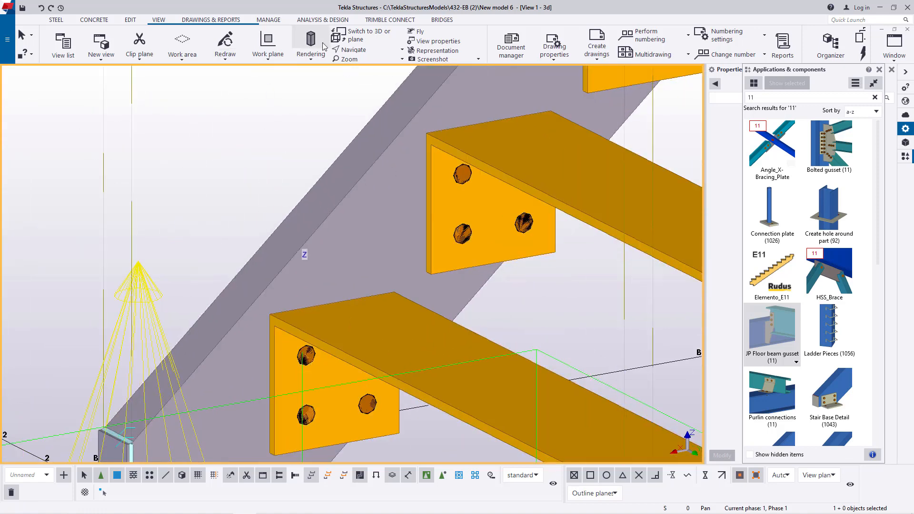
# - Add points at the midpoint and front corner of the tread's top edge along the stringer
pyautogui.click(129, 21)
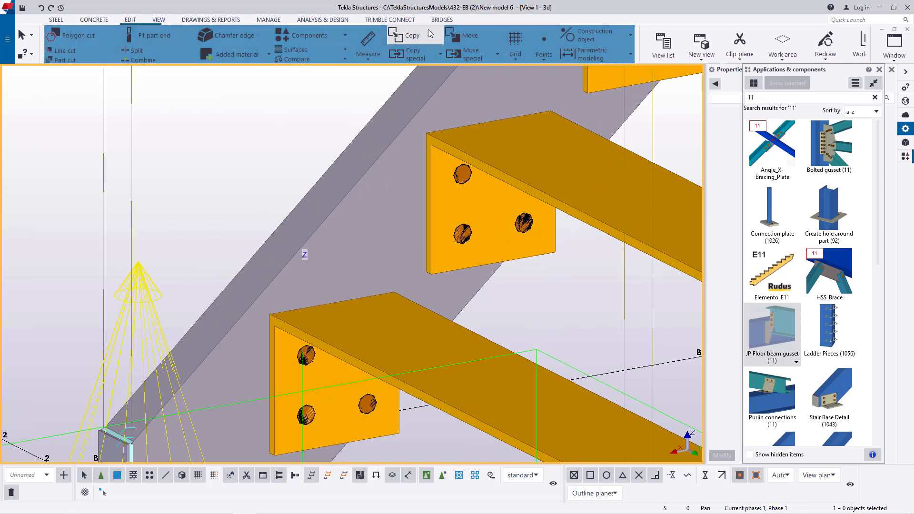
pyautogui.click(544, 52)
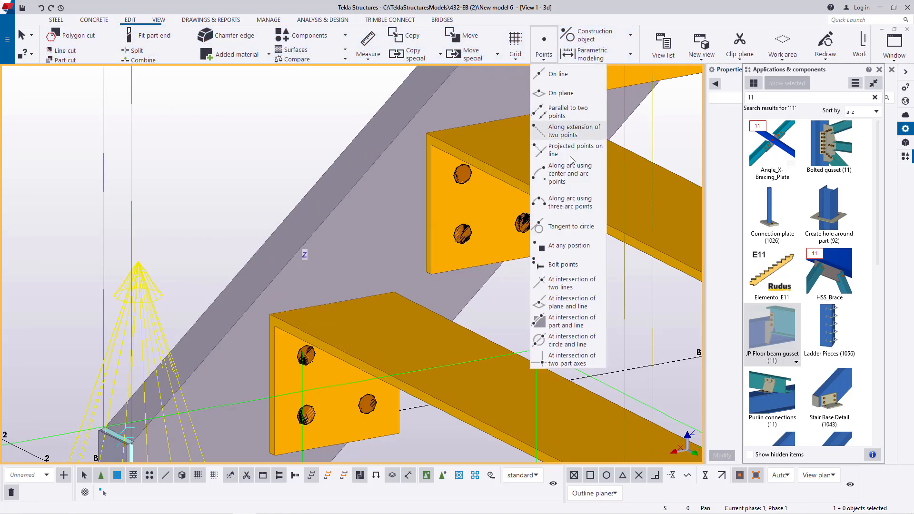
pyautogui.click(569, 246)
pyautogui.scroll(5, 290, 316)
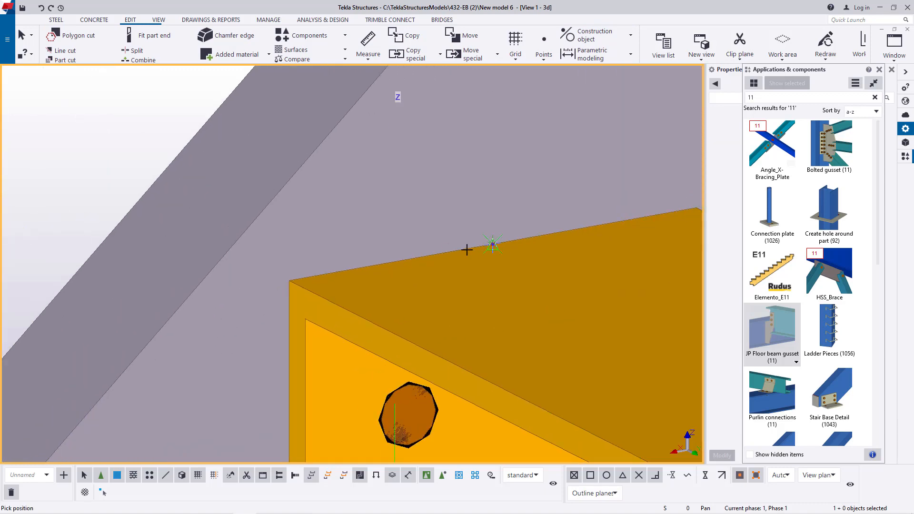
pyautogui.scroll(-3, 377, 271)
pyautogui.scroll(3, 345, 270)
pyautogui.rightClick(157, 176)
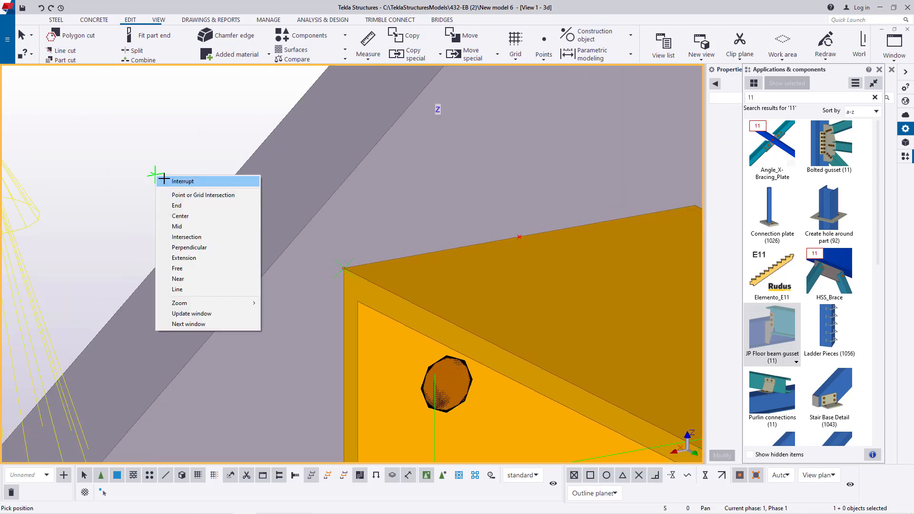
pyautogui.click(170, 181)
# - Add 1 dividing point on the line between the tread edge's midpoint and its front corner
pyautogui.scroll(-2, 216, 221)
pyautogui.scroll(3, 484, 232)
pyautogui.scroll(-3, 207, 189)
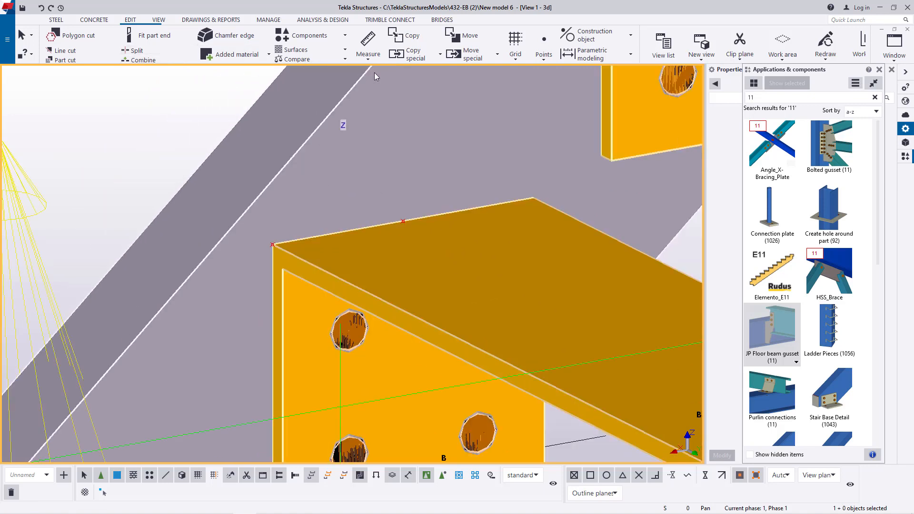
pyautogui.click(542, 57)
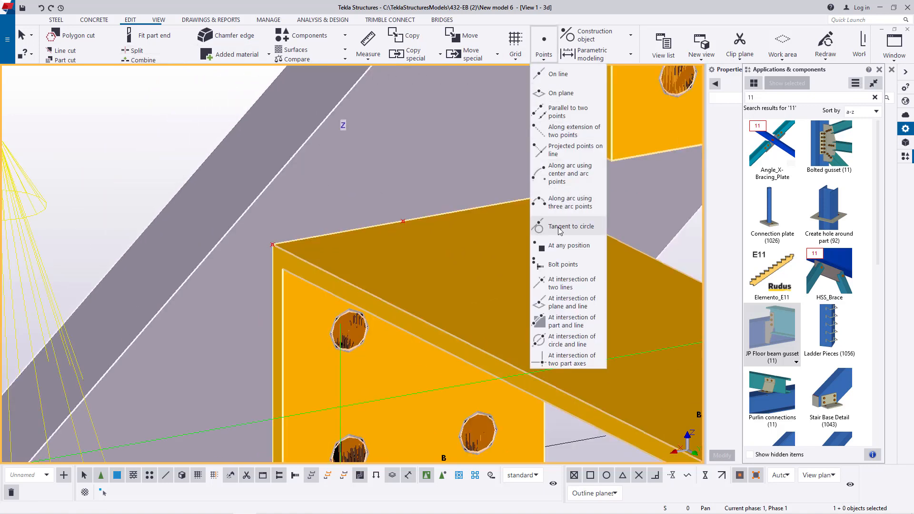
pyautogui.click(558, 75)
pyautogui.scroll(2, 404, 215)
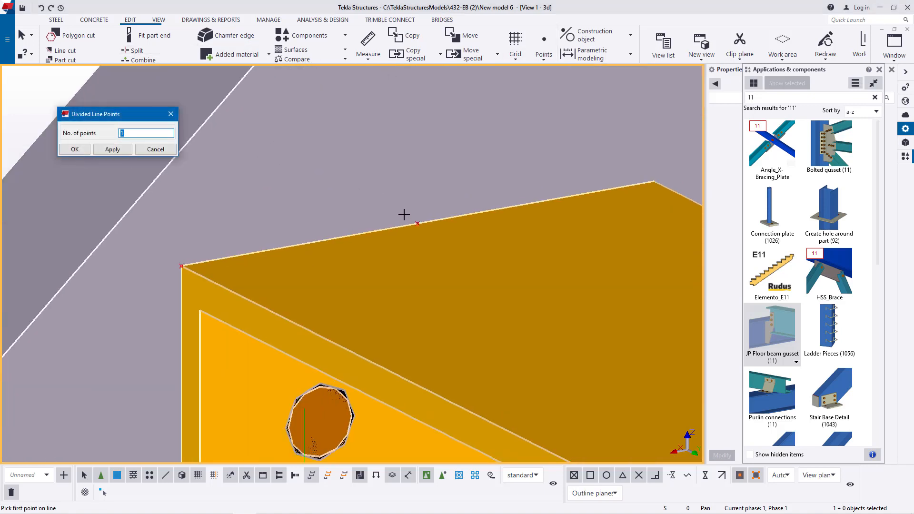
pyautogui.click(417, 223)
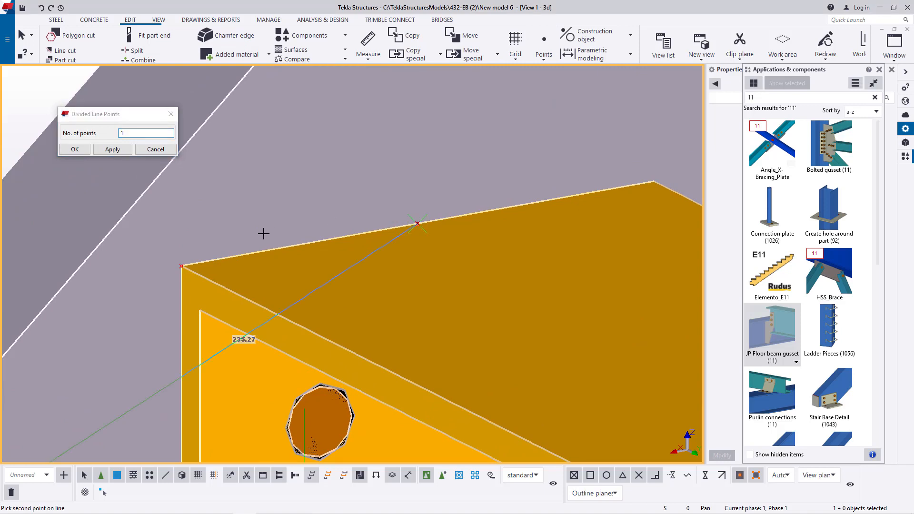
pyautogui.click(182, 266)
pyautogui.rightClick(335, 175)
pyautogui.click(362, 181)
pyautogui.click(111, 150)
pyautogui.click(76, 150)
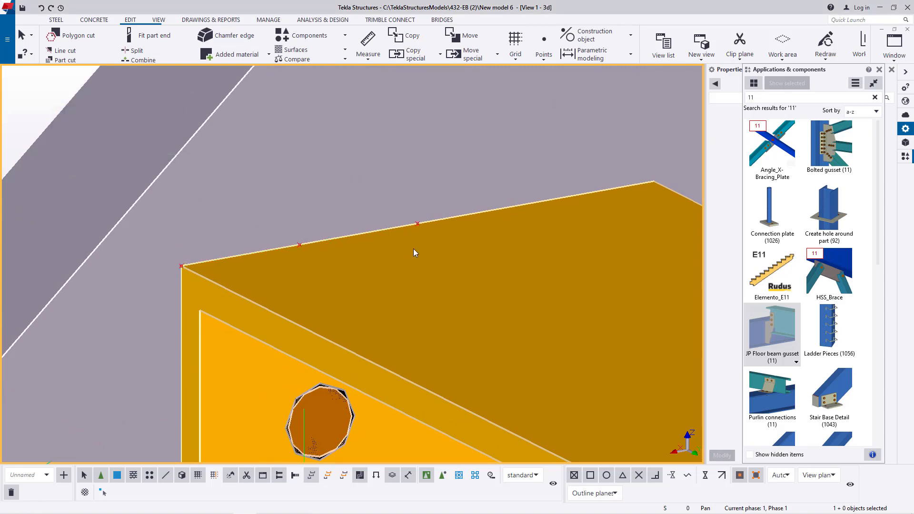
# - Add 1 dividing point between the quarter point of the tread edge and the front corner
pyautogui.scroll(-2, 310, 264)
pyautogui.scroll(4, 313, 258)
pyautogui.scroll(-2, 384, 254)
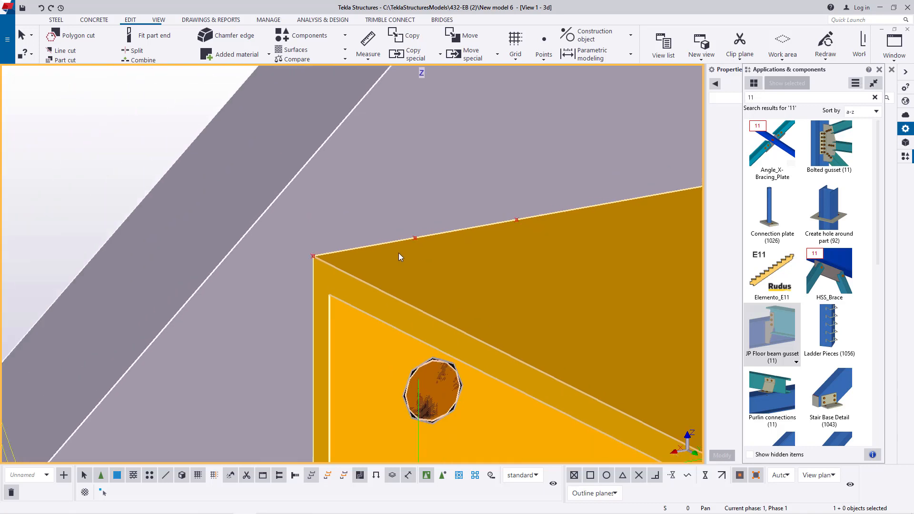
pyautogui.scroll(3, 336, 259)
pyautogui.click(544, 56)
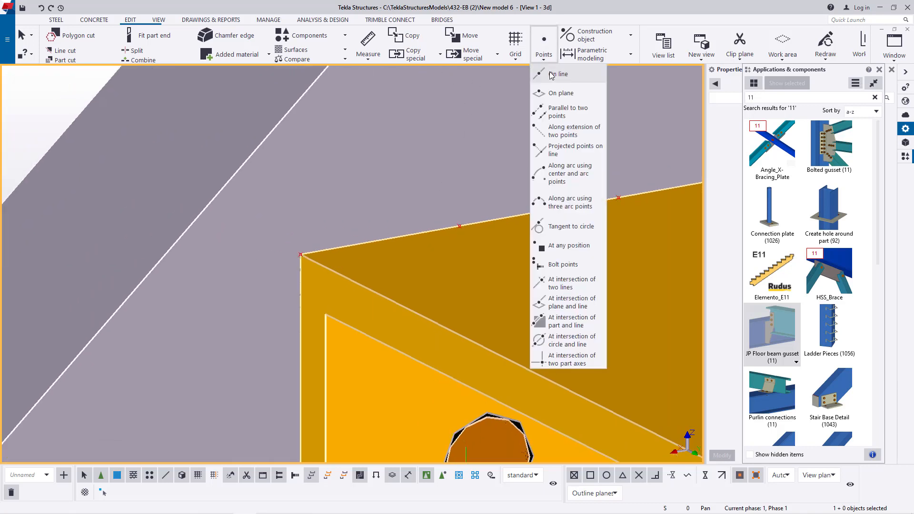
pyautogui.click(557, 74)
pyautogui.click(460, 226)
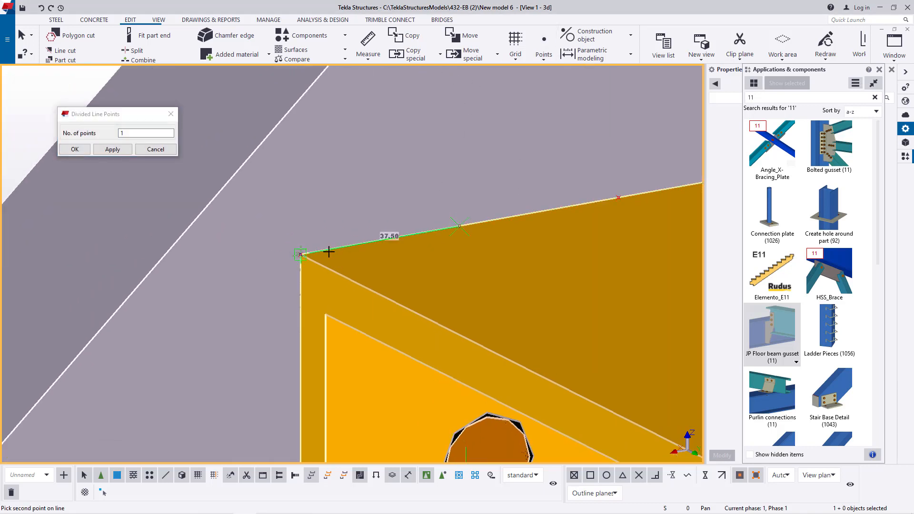
pyautogui.click(301, 255)
pyautogui.rightClick(394, 165)
pyautogui.click(420, 172)
pyautogui.click(103, 149)
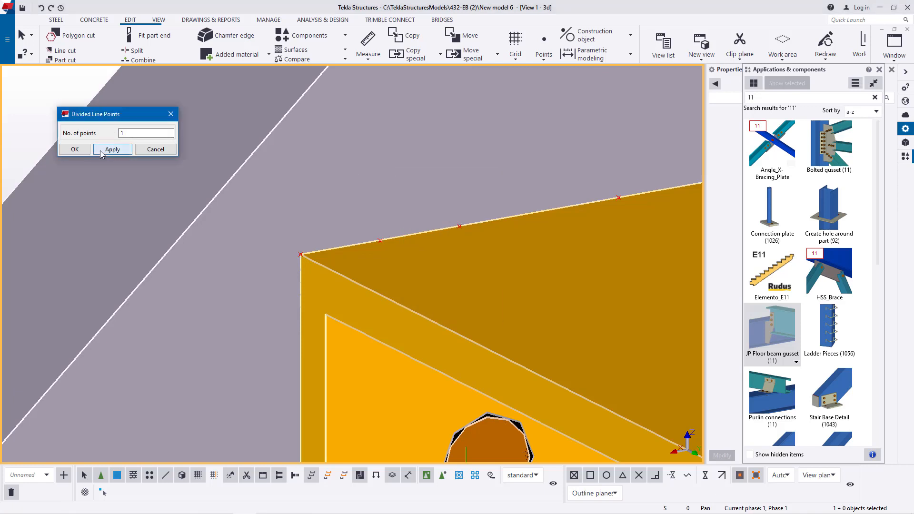
pyautogui.click(80, 150)
# - Copy the tread's front corner point 18.75 mm outward along the line of the tread edge
pyautogui.rightClick(300, 255)
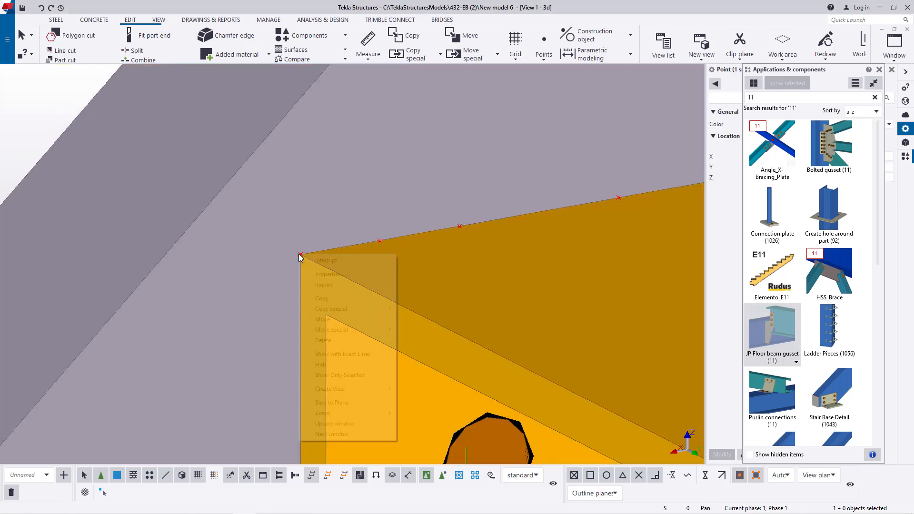
pyautogui.click(329, 299)
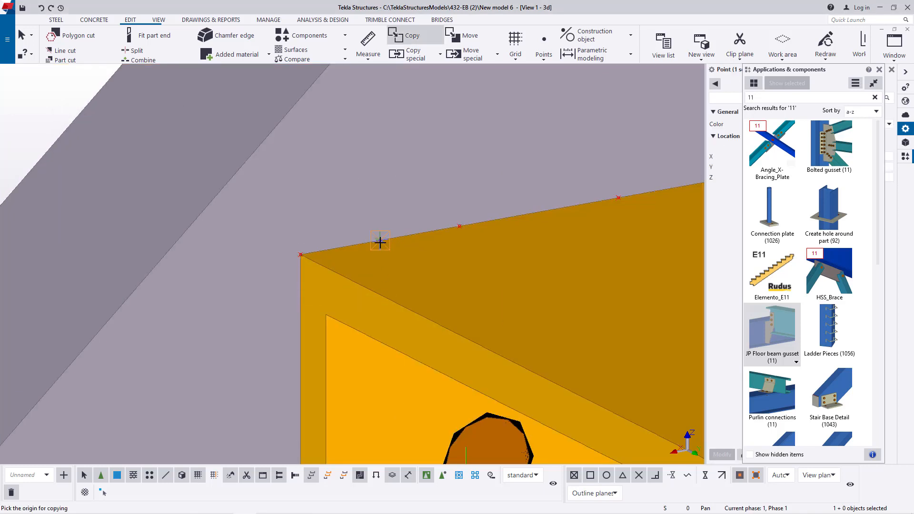
pyautogui.click(380, 241)
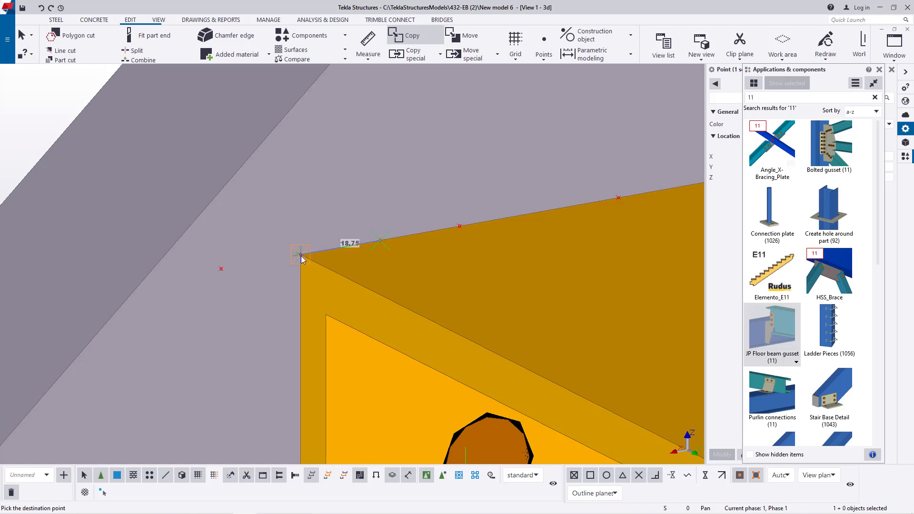
pyautogui.rightClick(301, 254)
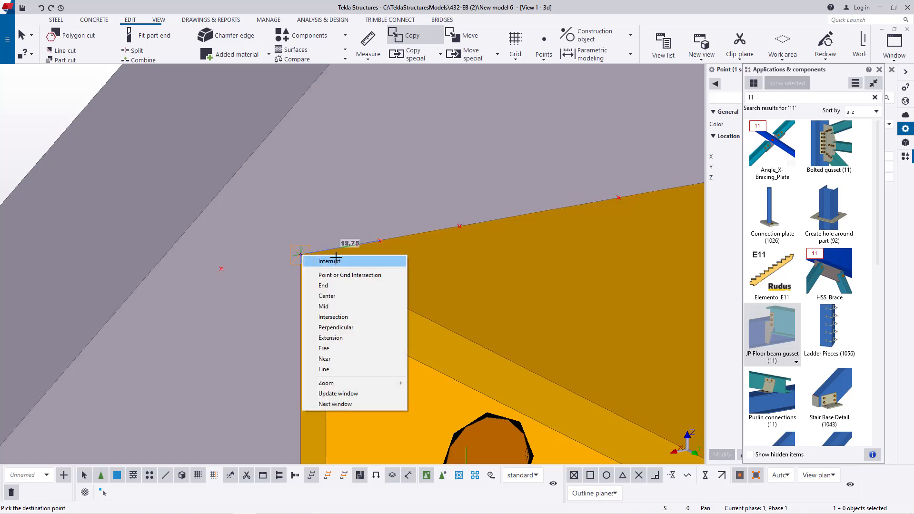
pyautogui.click(316, 261)
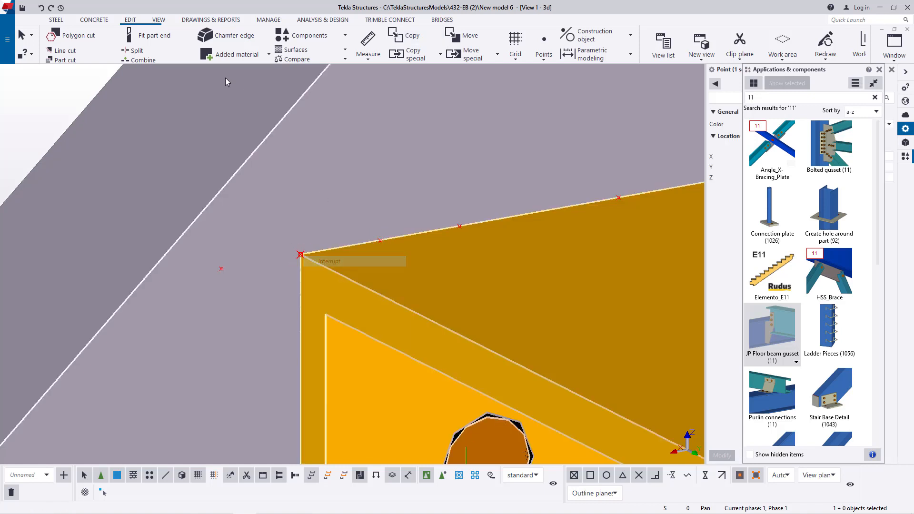
# - Add 1 dividing point between the copied outer point and the tread's front corner
pyautogui.click(544, 52)
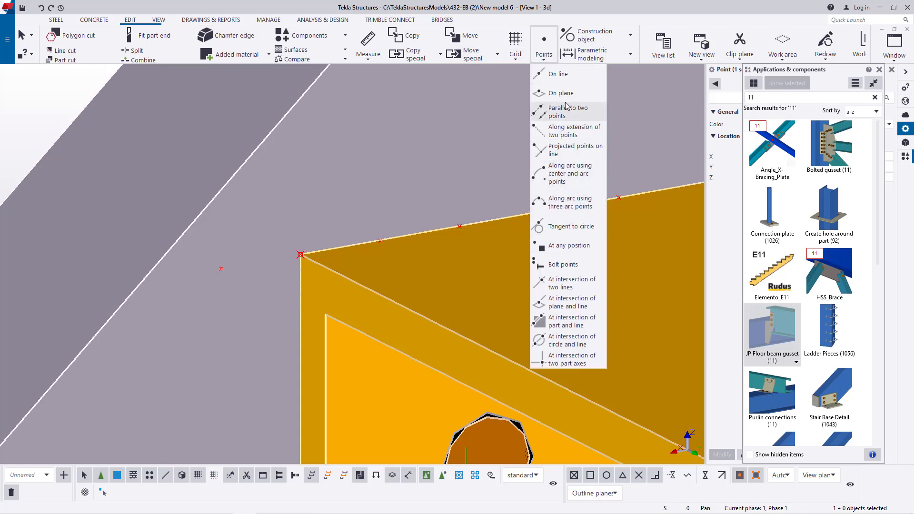
pyautogui.click(558, 74)
pyautogui.scroll(4, 253, 264)
pyautogui.click(188, 272)
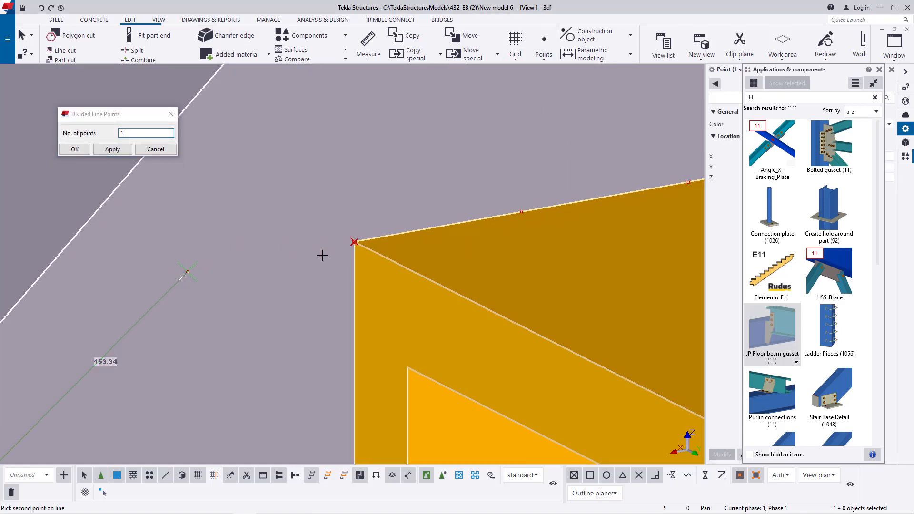
pyautogui.click(354, 242)
pyautogui.rightClick(424, 212)
pyautogui.click(443, 220)
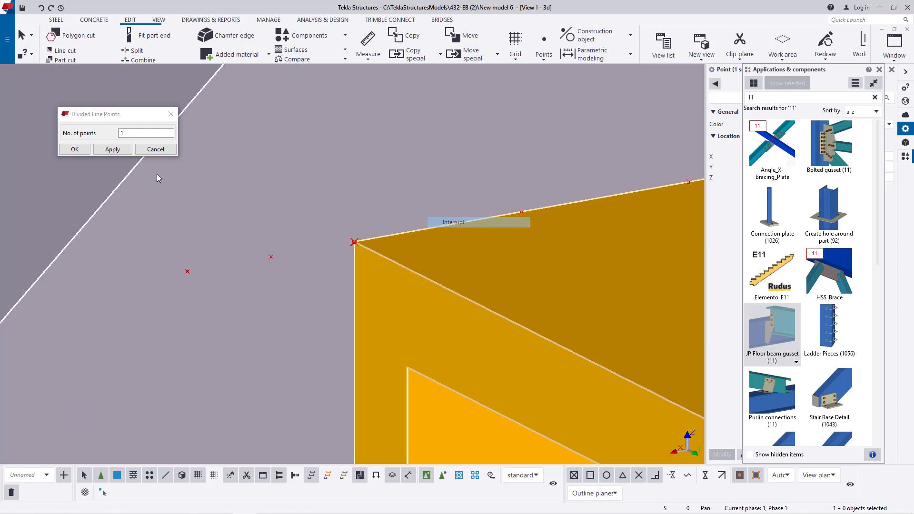
pyautogui.click(76, 149)
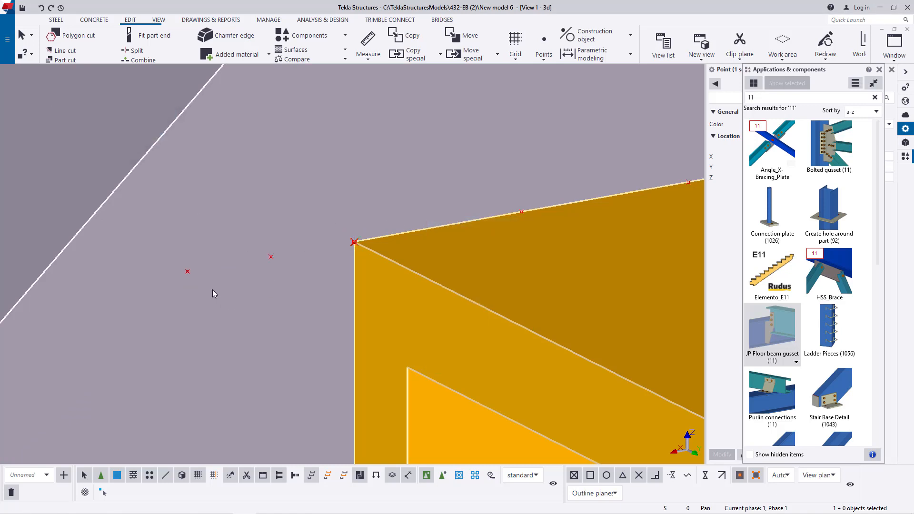
# - Copy the outermost reference point 9.38 mm farther outward along the line of the tread edge
pyautogui.rightClick(187, 273)
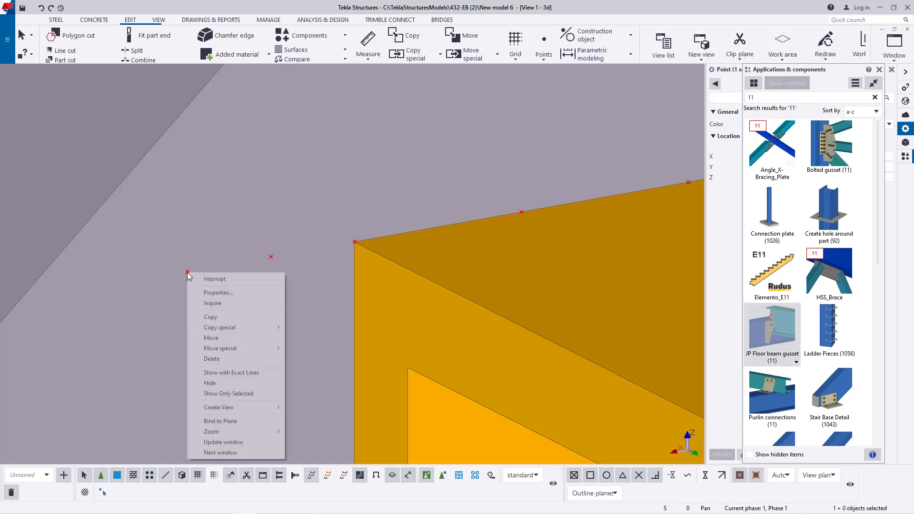
pyautogui.click(210, 317)
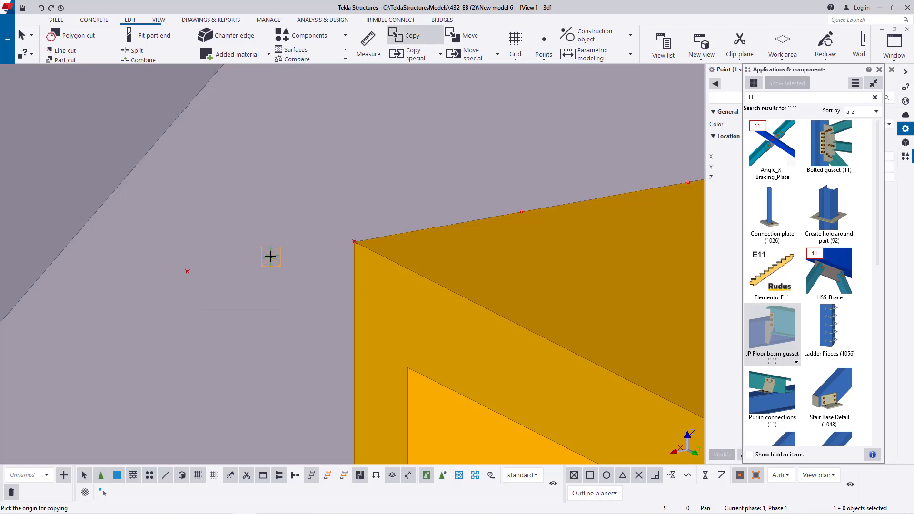
pyautogui.click(187, 272)
pyautogui.scroll(-3, 481, 225)
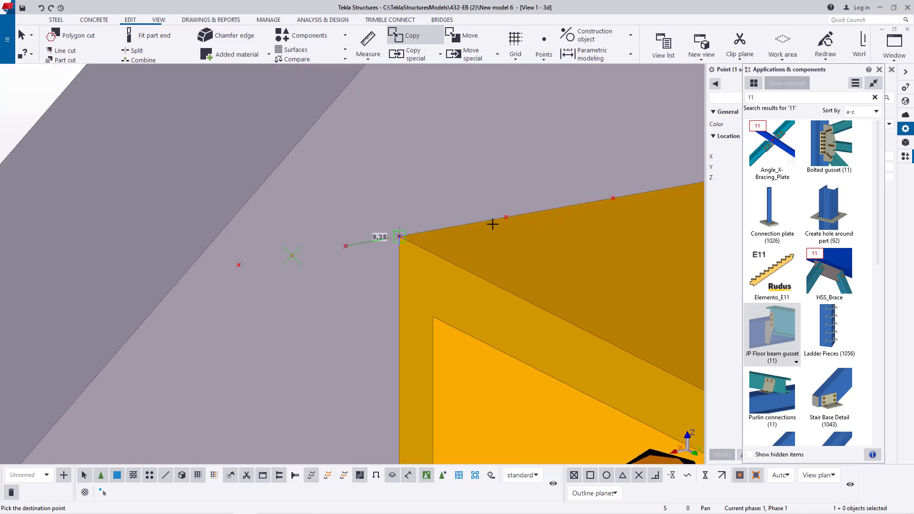
pyautogui.scroll(9, 221, 270)
pyautogui.rightClick(366, 224)
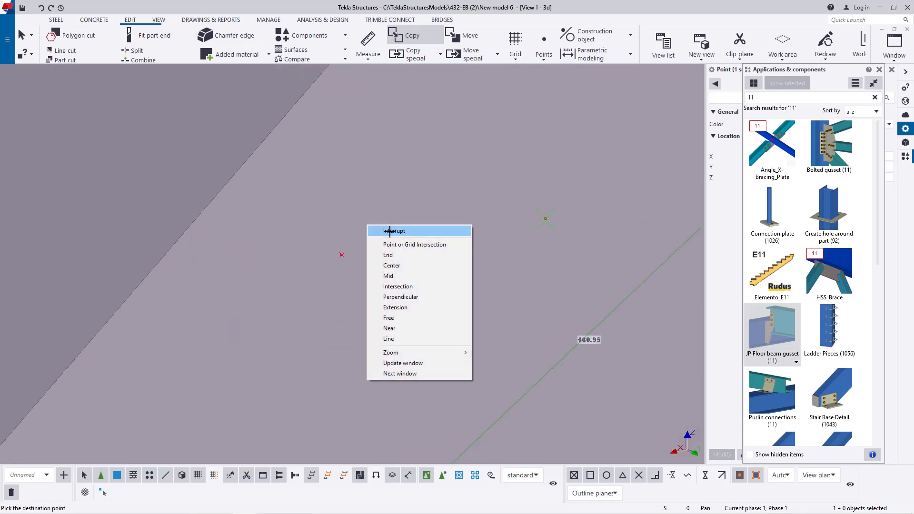
pyautogui.click(390, 231)
# - Copy the newly added outer point another 9.38 mm outward, onto the stringer's edge
pyautogui.scroll(-2, 220, 310)
pyautogui.scroll(1, 355, 267)
pyautogui.click(263, 284)
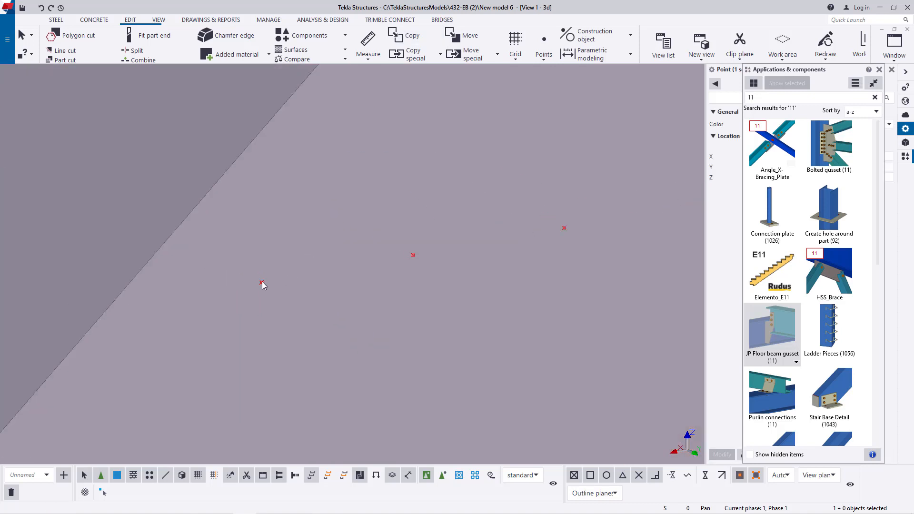
pyautogui.rightClick(263, 283)
pyautogui.click(290, 326)
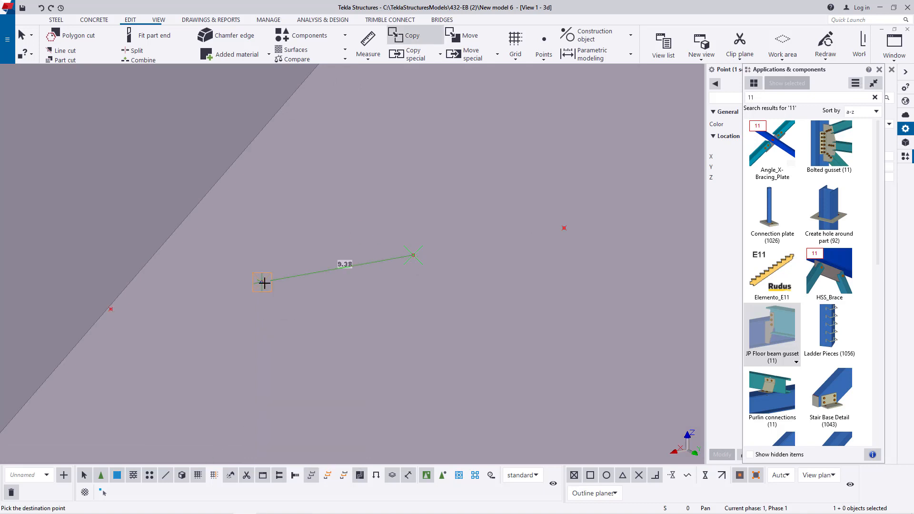
pyautogui.rightClick(316, 222)
pyautogui.click(347, 230)
# - Delete the three intermediate points between the tread's front corner and the point on the stringer's edge
pyautogui.scroll(-5, 305, 240)
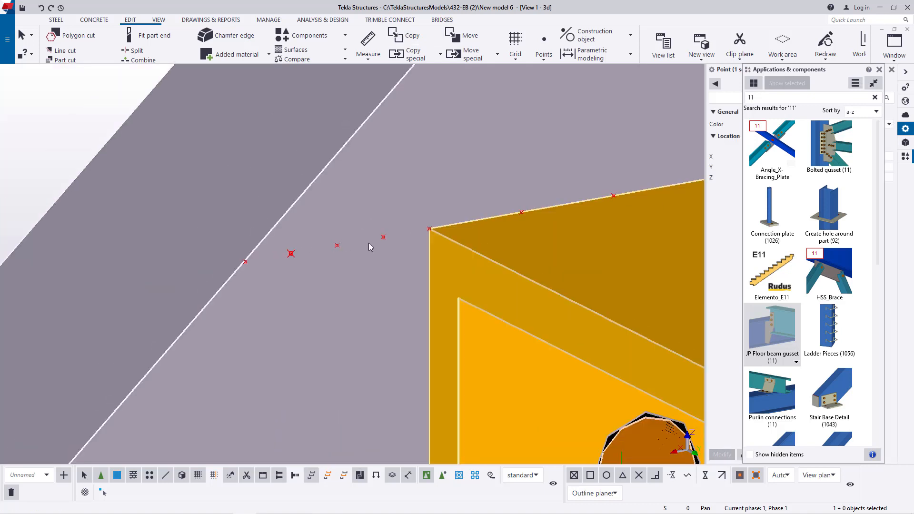
pyautogui.click(387, 243)
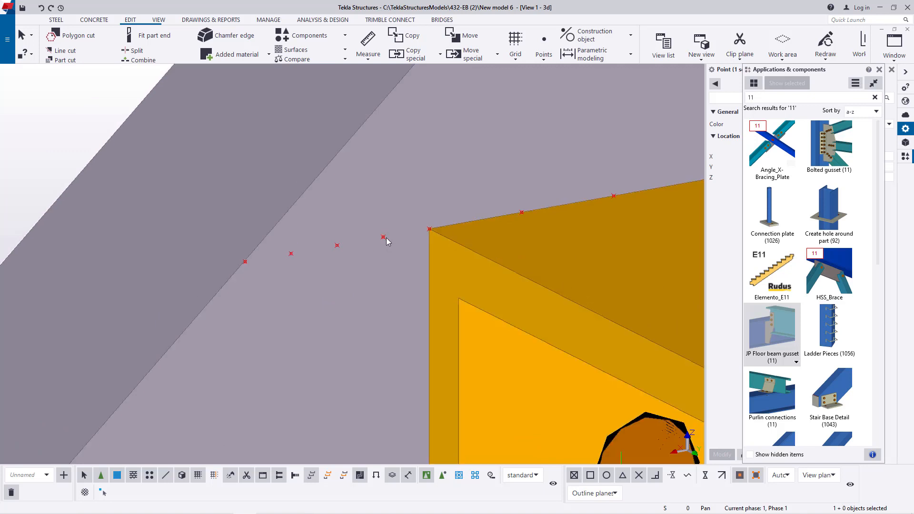
pyautogui.press('Delete')
pyautogui.click(337, 247)
pyautogui.press('Delete')
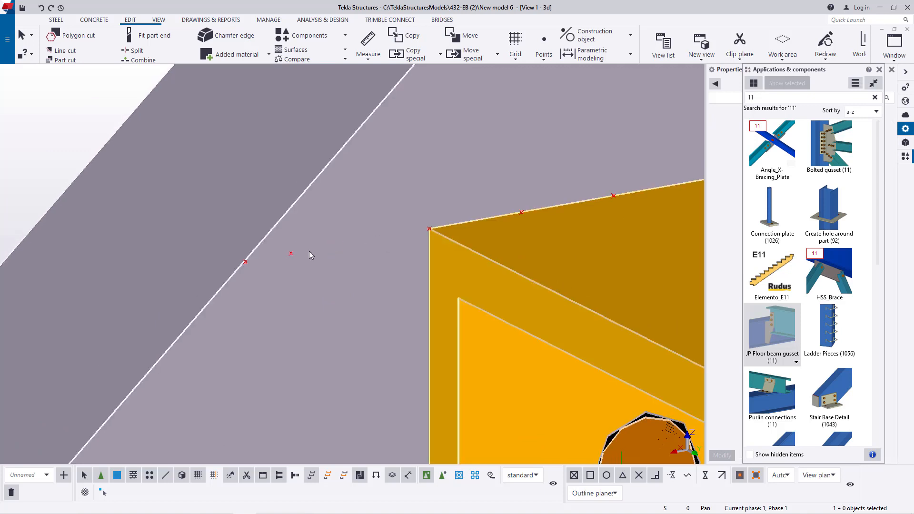
pyautogui.click(291, 253)
pyautogui.press('Delete')
# - Copy the stringer edge point to the opposite stringer, using the midpoints of the tread's two end edges as origin and destination
pyautogui.scroll(-3, 338, 222)
pyautogui.scroll(4, 309, 225)
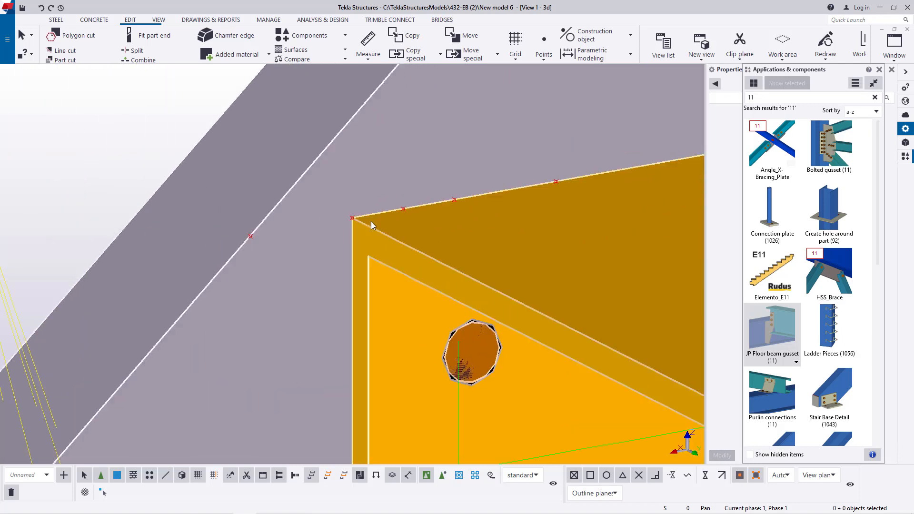
pyautogui.click(250, 235)
pyautogui.rightClick(250, 236)
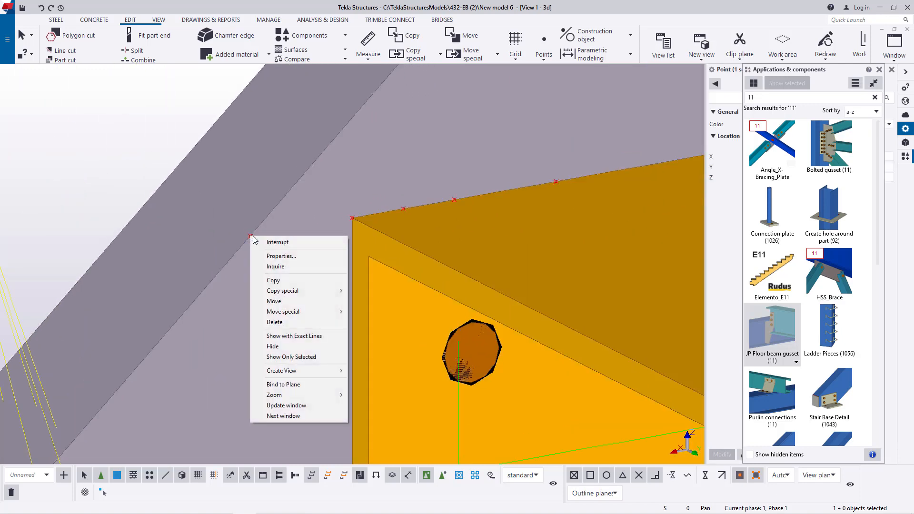
pyautogui.click(288, 280)
pyautogui.scroll(-4, 254, 244)
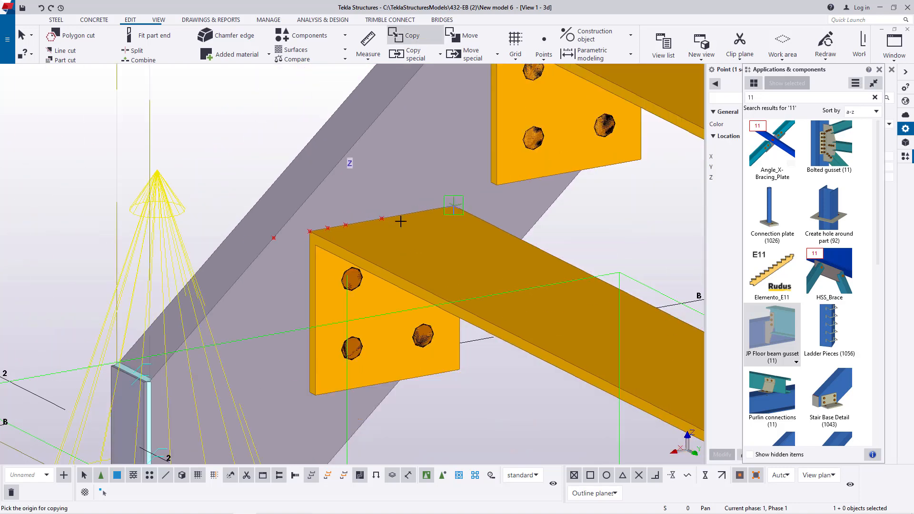
pyautogui.click(379, 219)
pyautogui.scroll(-3, 302, 219)
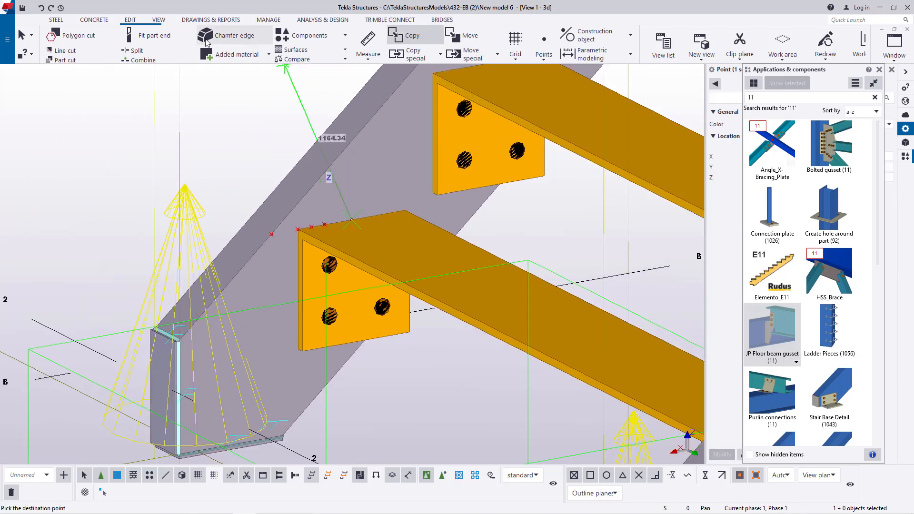
pyautogui.scroll(-1, 300, 61)
pyautogui.click(362, 50)
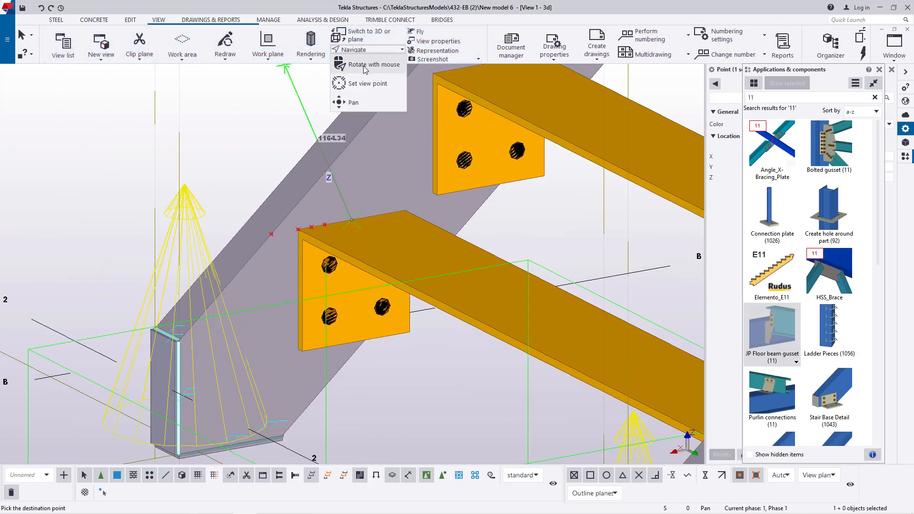
pyautogui.click(371, 81)
pyautogui.scroll(-5, 453, 291)
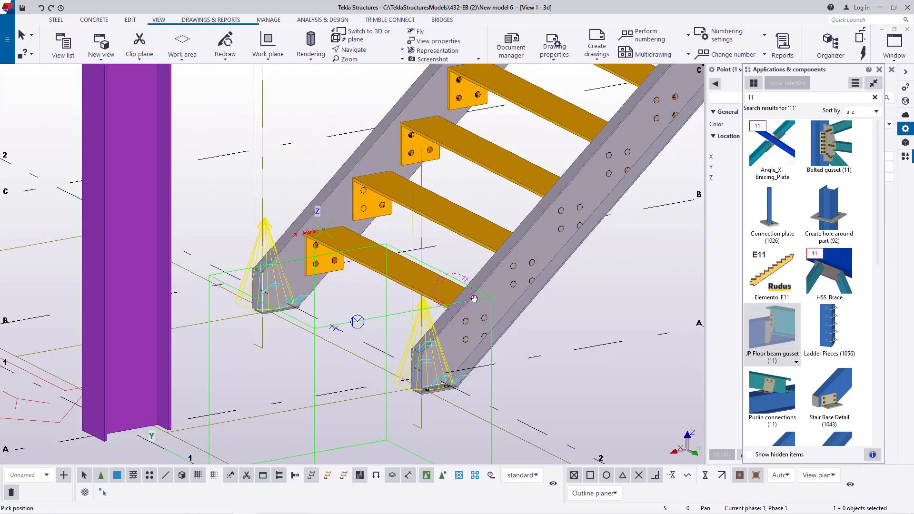
pyautogui.scroll(10, 474, 298)
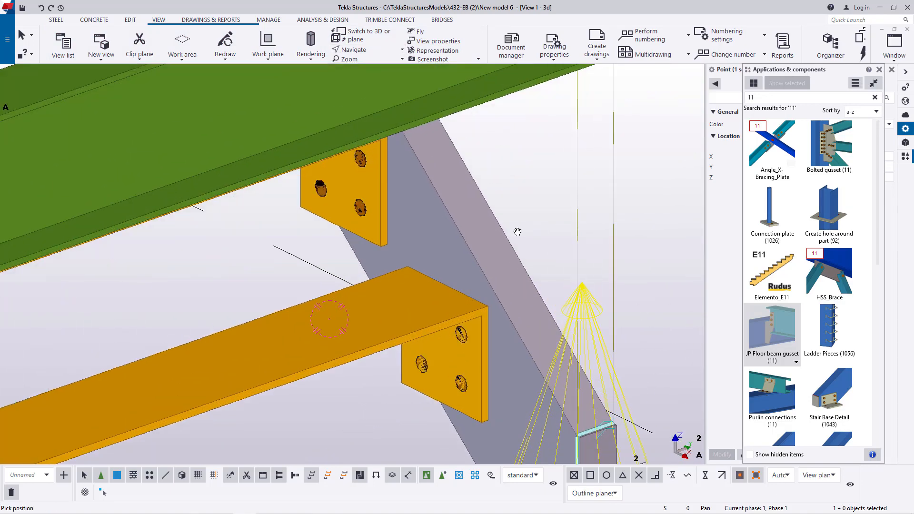
pyautogui.rightClick(531, 195)
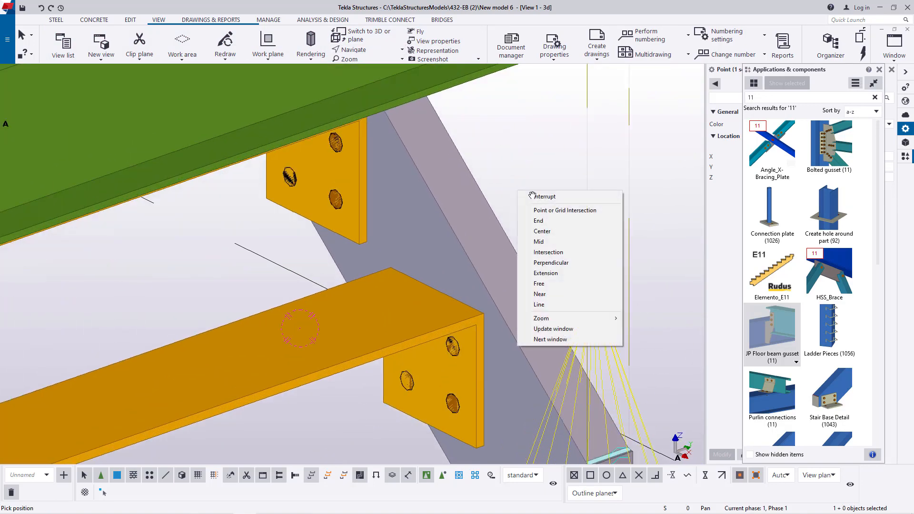
pyautogui.click(532, 195)
pyautogui.scroll(3, 433, 301)
pyautogui.click(430, 299)
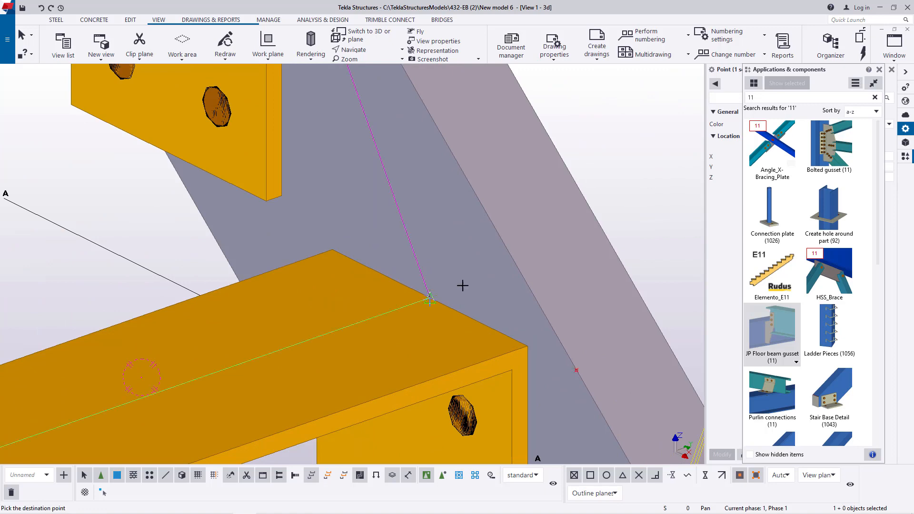
pyautogui.rightClick(597, 161)
pyautogui.click(609, 165)
# - Delete the points at the tread's front corner and between it and the end edge's midpoint, keeping the midpoint and stringer edge points
pyautogui.scroll(-5, 498, 258)
pyautogui.scroll(-5, 520, 248)
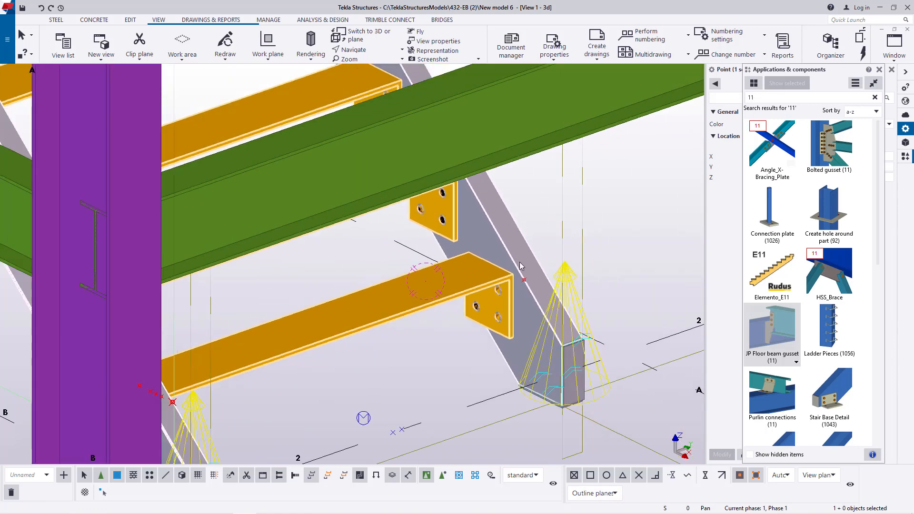
pyautogui.click(356, 50)
pyautogui.click(374, 65)
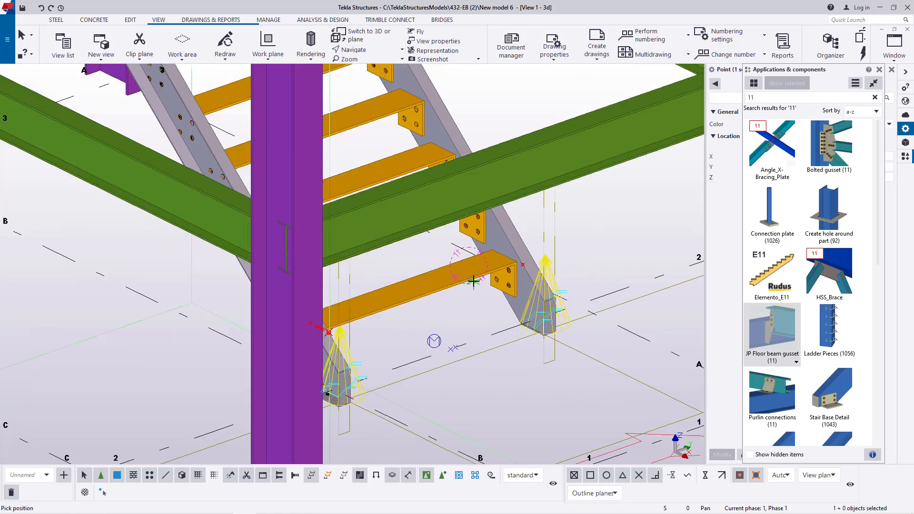
pyautogui.moveTo(471, 282); pyautogui.dragTo(307, 282)
pyautogui.scroll(5, 333, 228)
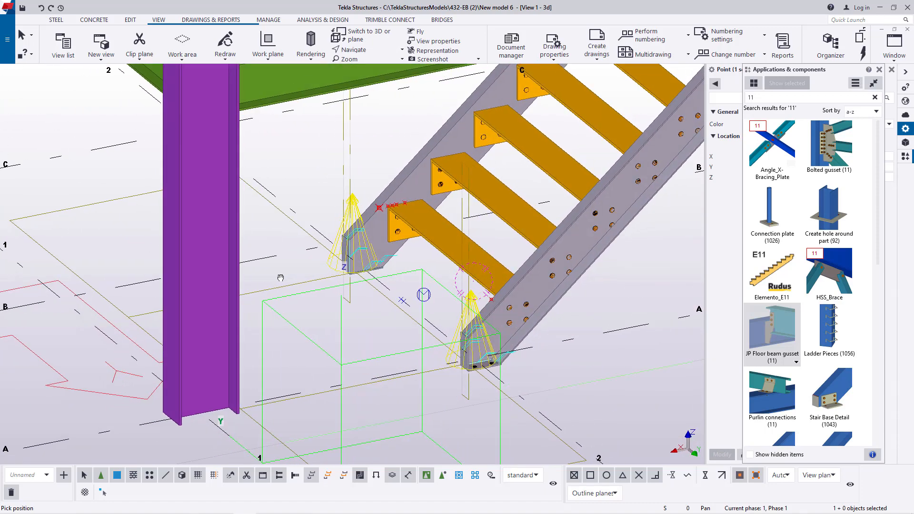
pyautogui.rightClick(320, 134)
pyautogui.click(341, 142)
pyautogui.scroll(4, 369, 185)
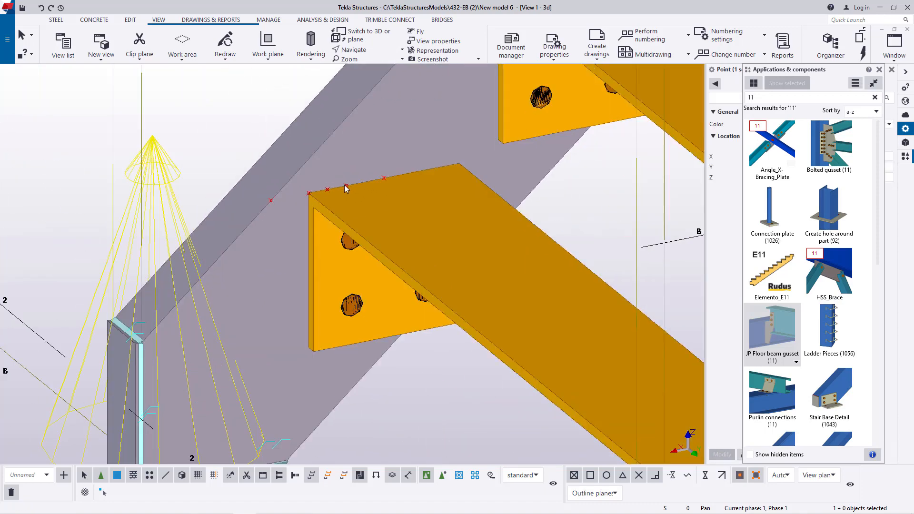
pyautogui.press('Delete')
pyautogui.scroll(-1, 325, 190)
pyautogui.scroll(-2, 273, 140)
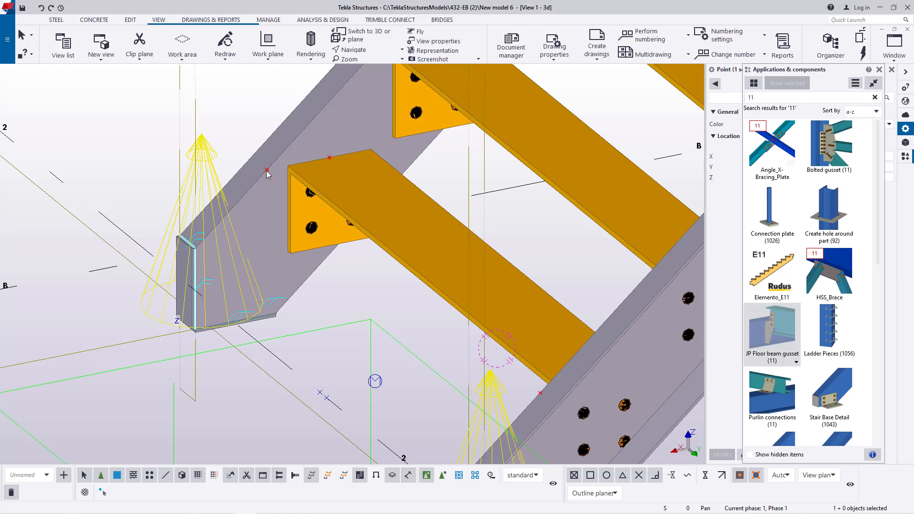
# - Copy both stringer edge points from the midpoint of the lowest tread's end edge to the matching midpoints on the second and third treads
pyautogui.keyDown('ctrl'); pyautogui.click(539, 393); pyautogui.keyUp('ctrl')
pyautogui.scroll(-5, 321, 344)
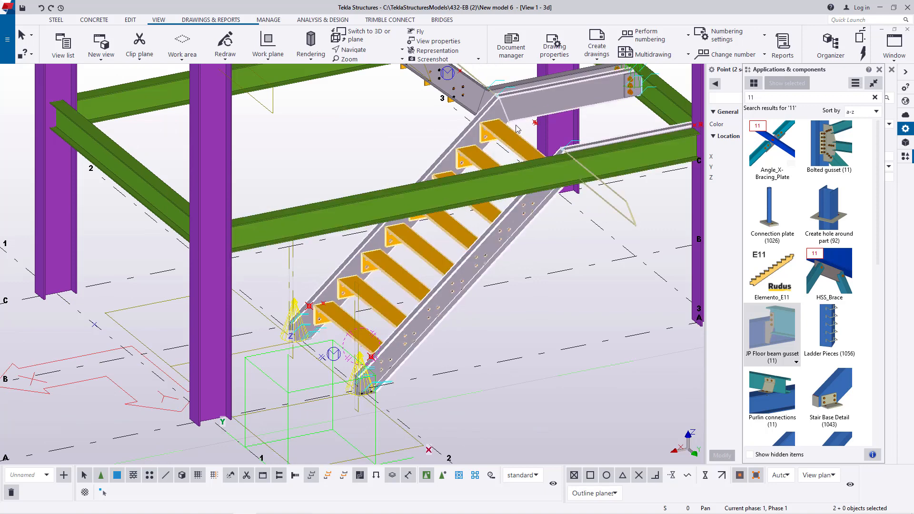
pyautogui.scroll(8, 426, 286)
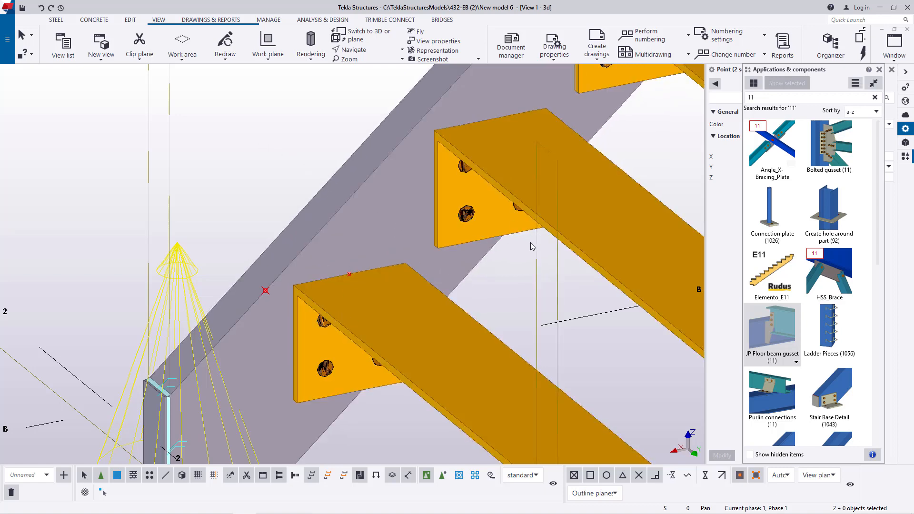
pyautogui.rightClick(251, 128)
pyautogui.click(276, 146)
pyautogui.scroll(5, 321, 247)
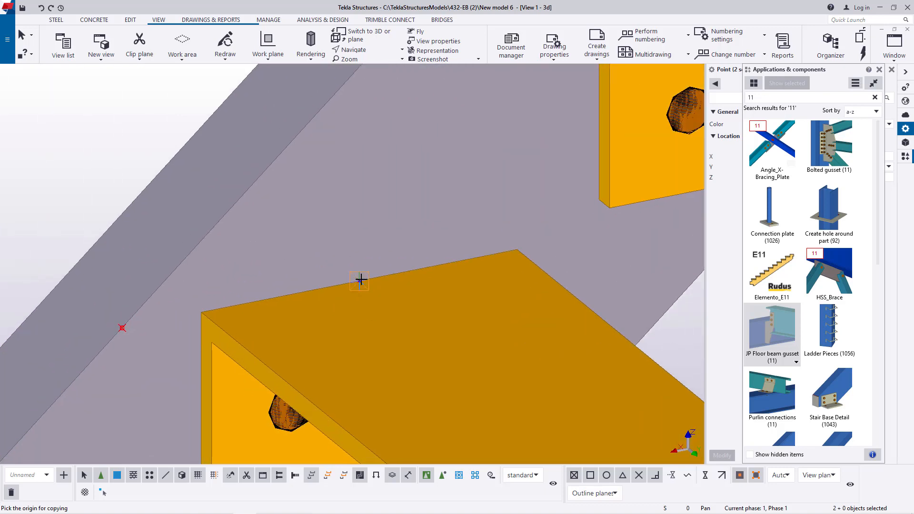
pyautogui.click(361, 282)
pyautogui.scroll(-4, 302, 355)
pyautogui.scroll(6, 380, 271)
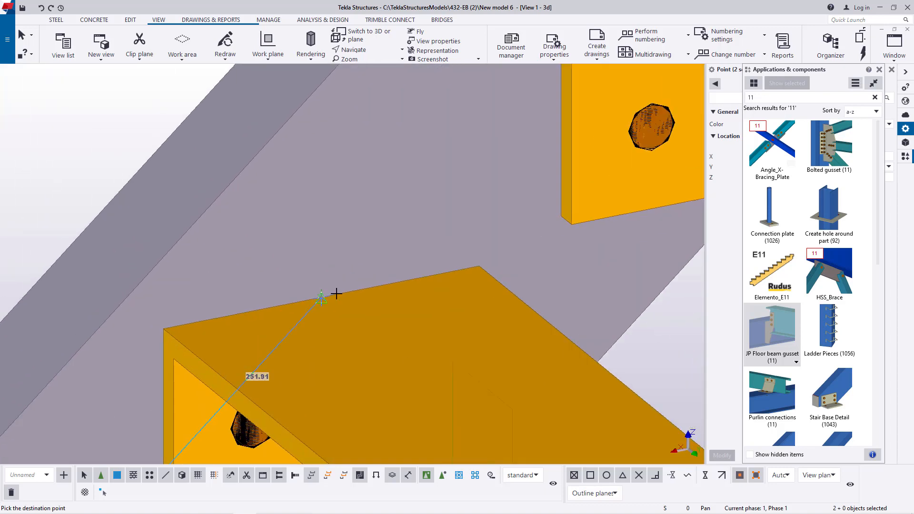
pyautogui.scroll(-5, 347, 332)
pyautogui.scroll(5, 481, 204)
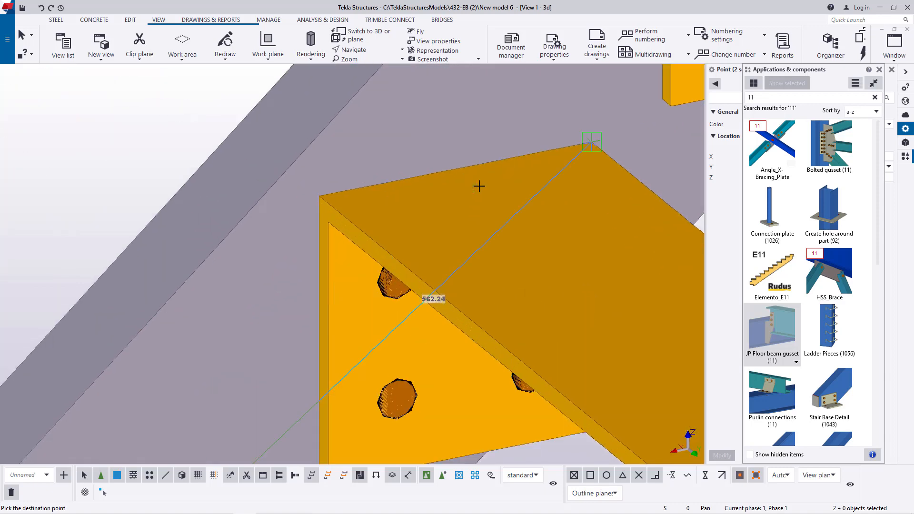
pyautogui.click(473, 165)
# - Copy the point pair to the fourth, sixth and seventh treads, using the midpoint of each tread's end edge as destination
pyautogui.scroll(-5, 496, 190)
pyautogui.scroll(5, 491, 157)
pyautogui.scroll(2, 491, 157)
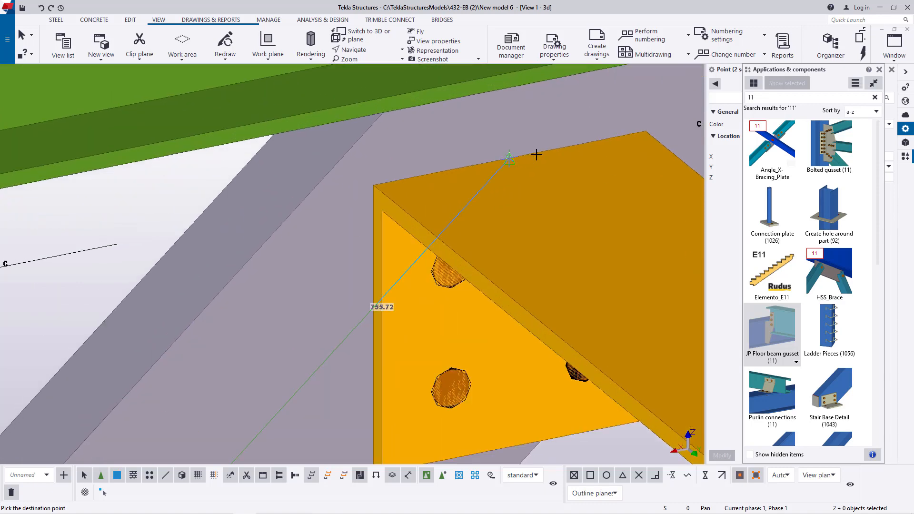
pyautogui.scroll(-5, 537, 153)
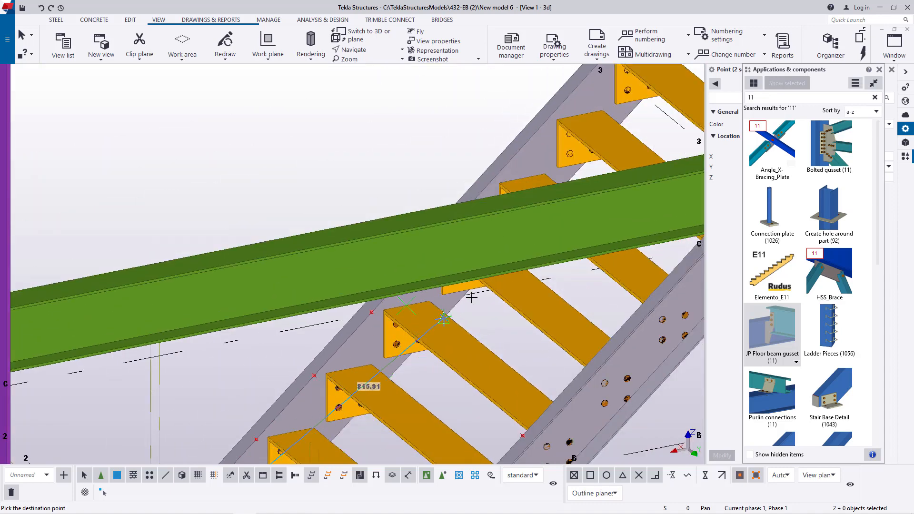
pyautogui.scroll(5, 577, 111)
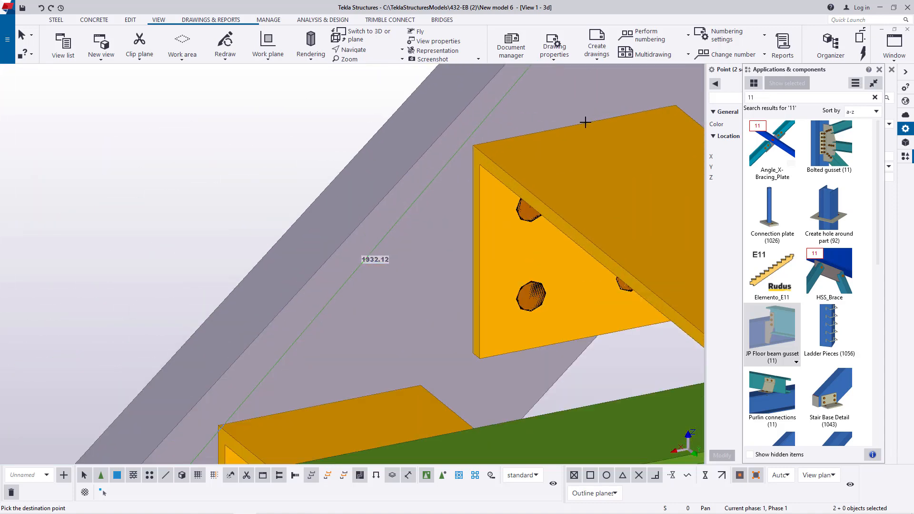
pyautogui.scroll(-3, 538, 158)
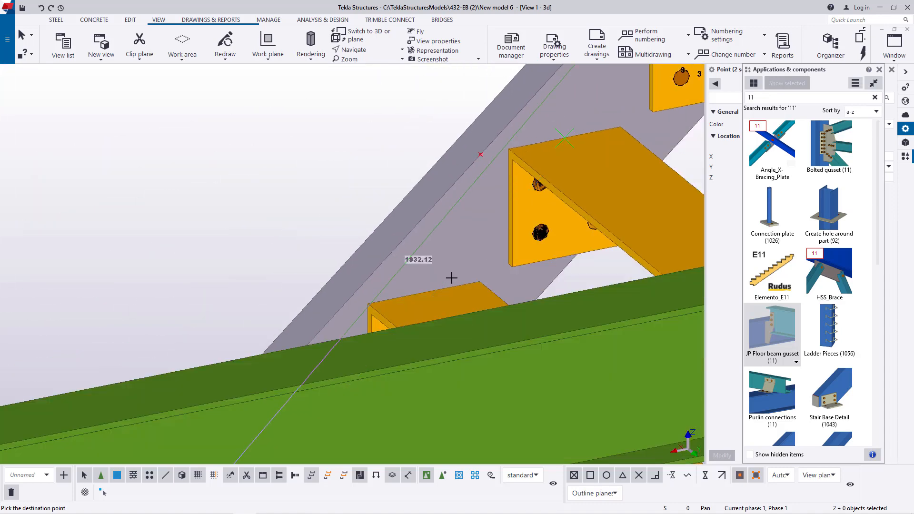
pyautogui.scroll(4, 434, 291)
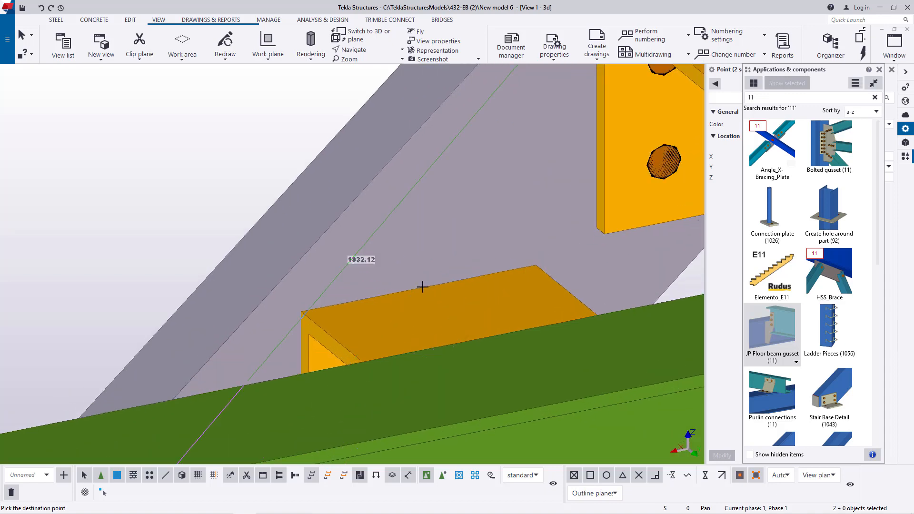
pyautogui.scroll(-6, 464, 220)
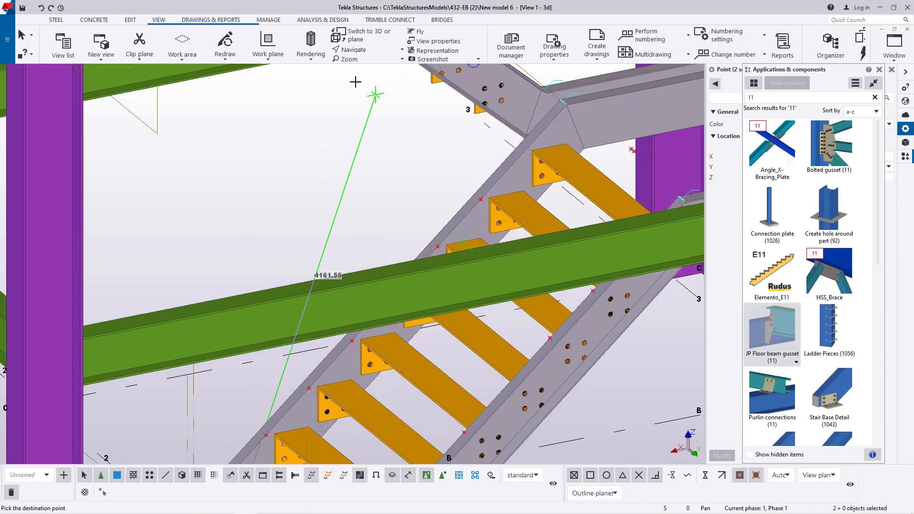
# - Copy the point pair to the fifth tread behind the green beam, using the midpoint of its end edge as destination
pyautogui.click(364, 51)
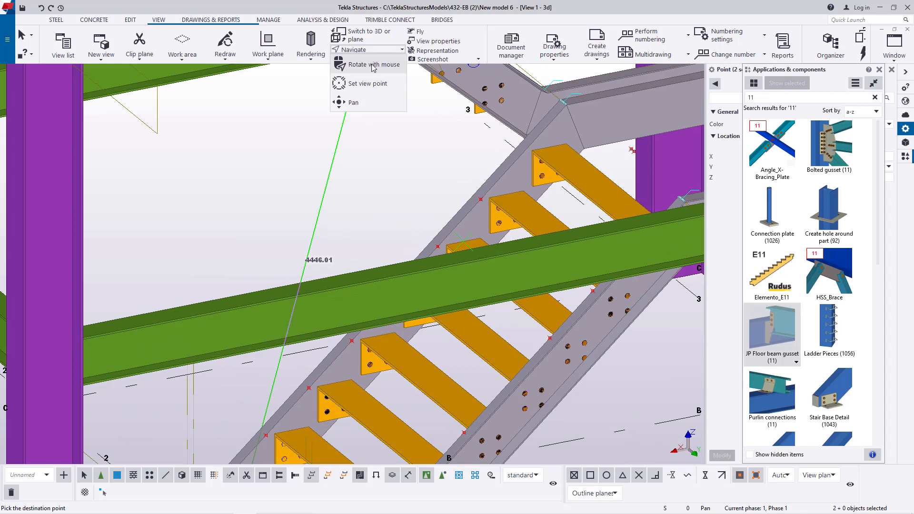
pyautogui.click(374, 65)
pyautogui.scroll(-2, 440, 275)
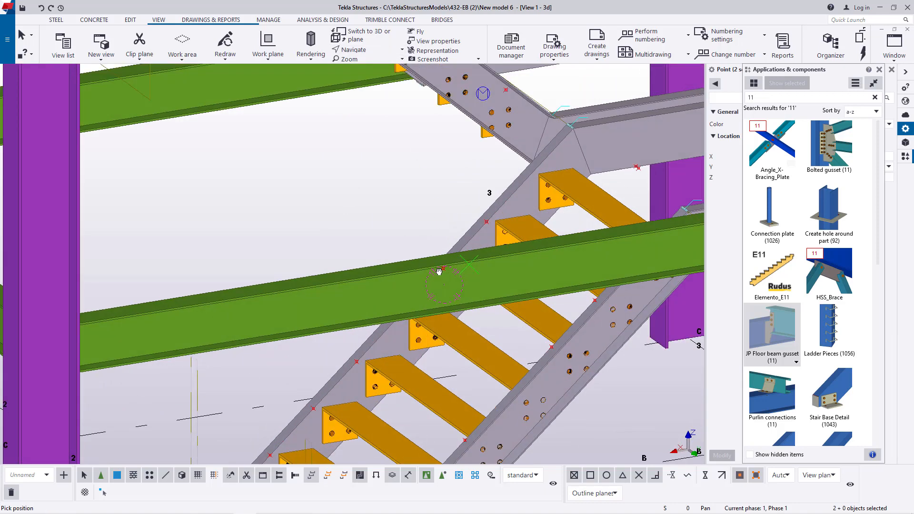
pyautogui.scroll(3, 441, 280)
pyautogui.scroll(-1, 441, 279)
pyautogui.scroll(3, 448, 339)
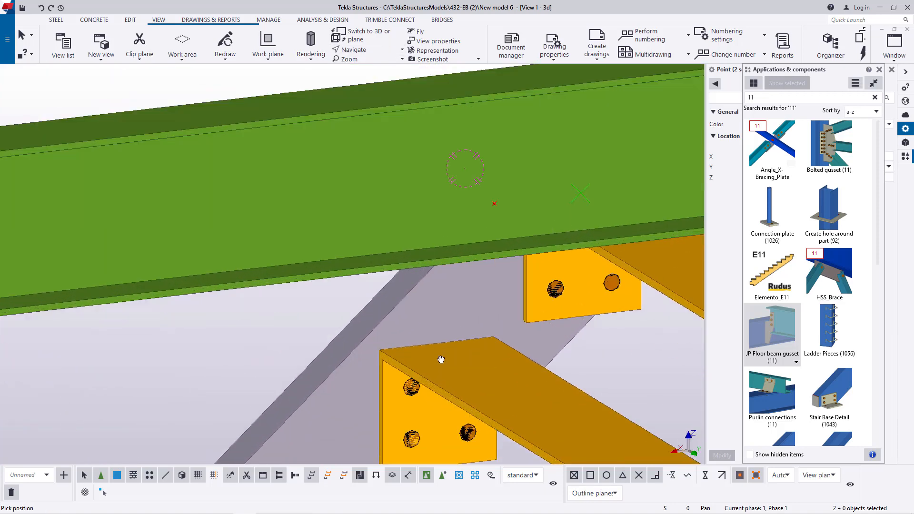
pyautogui.rightClick(253, 327)
pyautogui.click(278, 333)
pyautogui.scroll(3, 422, 338)
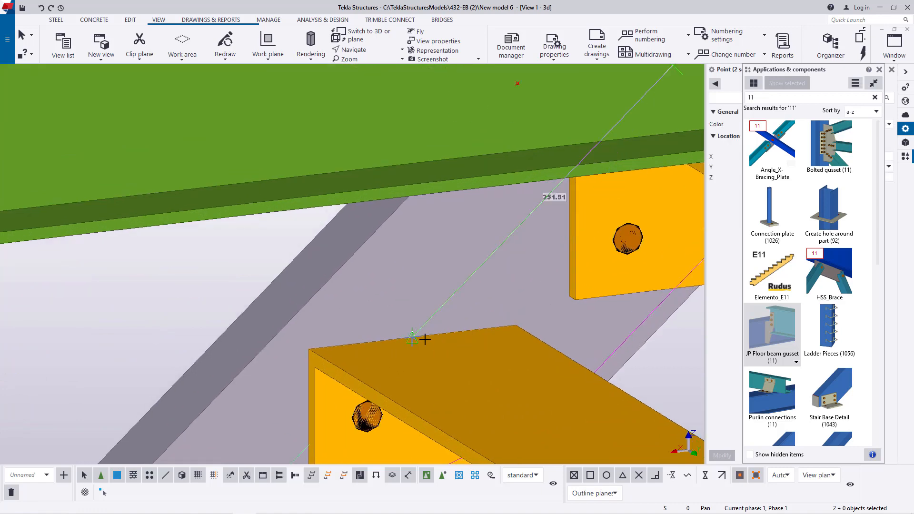
pyautogui.scroll(2, 420, 338)
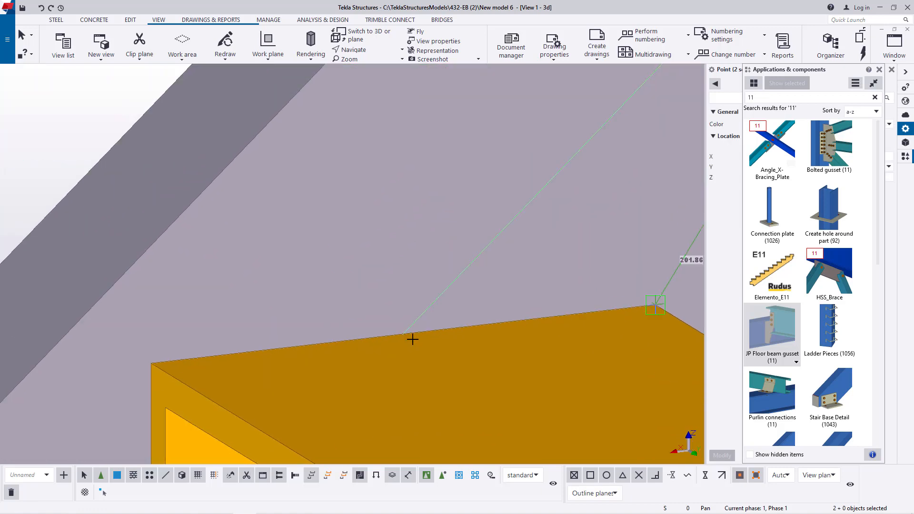
pyautogui.click(404, 335)
# - Copy the point pair to the flight's uppermost tread at its end edge's midpoint and end the copying
pyautogui.scroll(-5, 410, 323)
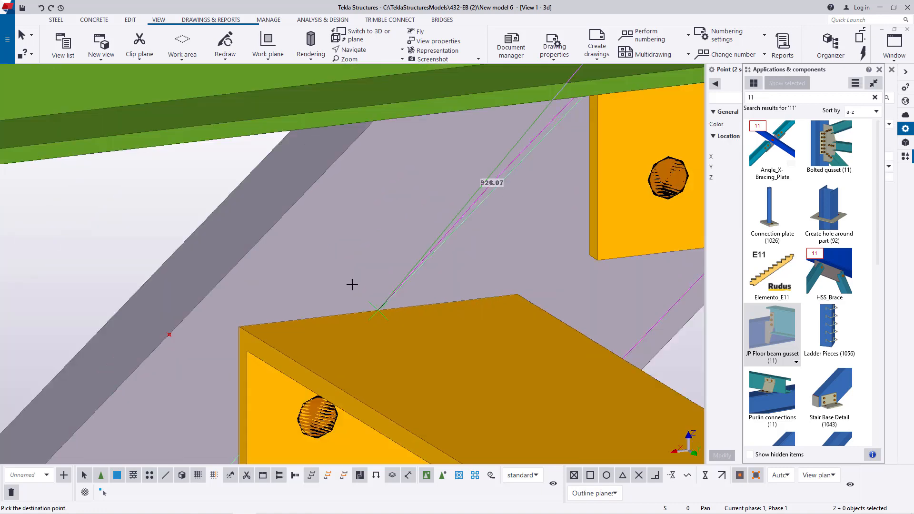
pyautogui.scroll(5, 476, 186)
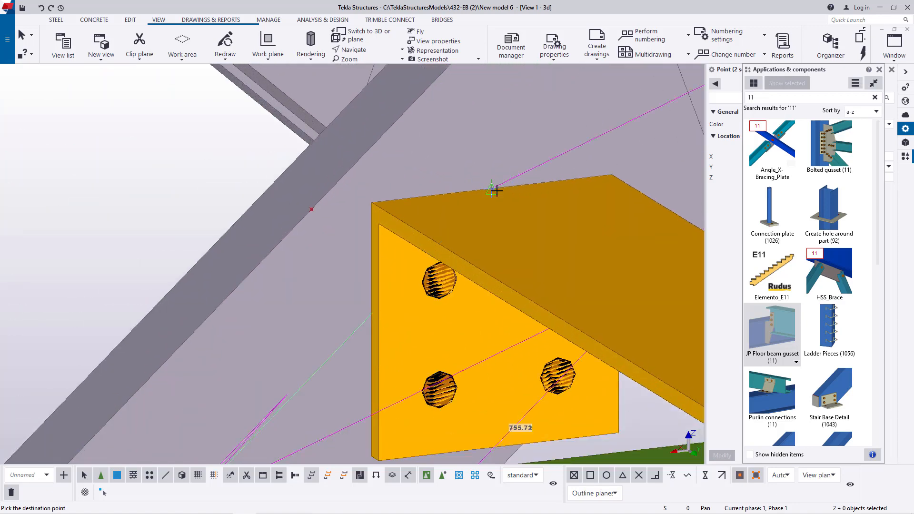
pyautogui.rightClick(153, 198)
pyautogui.click(184, 203)
pyautogui.scroll(-10, 441, 135)
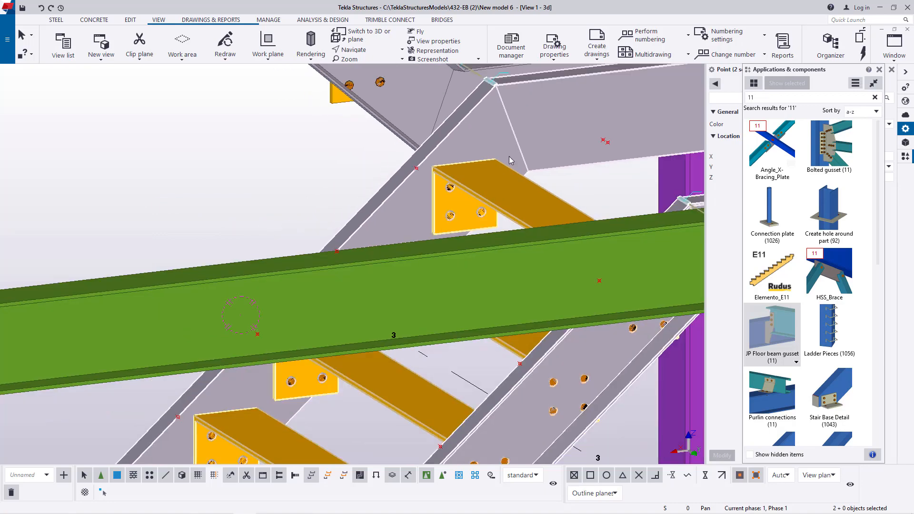
pyautogui.scroll(4, 310, 388)
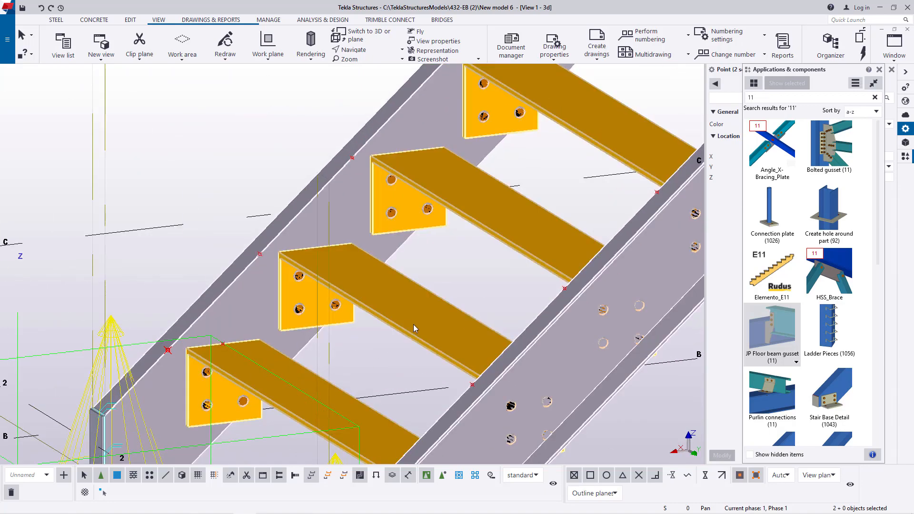
pyautogui.scroll(-3, 390, 269)
pyautogui.scroll(2, 313, 336)
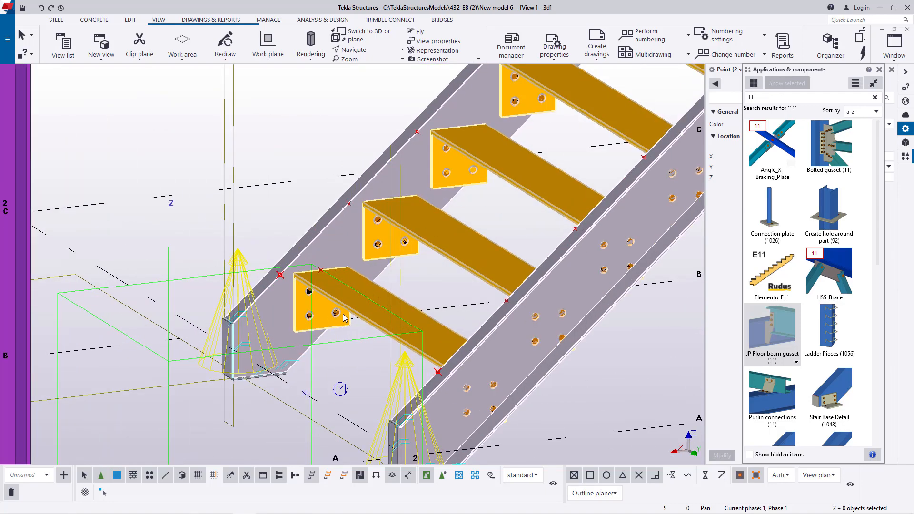
# - Search the applications and components catalog for "stair"
pyautogui.scroll(-2, 820, 288)
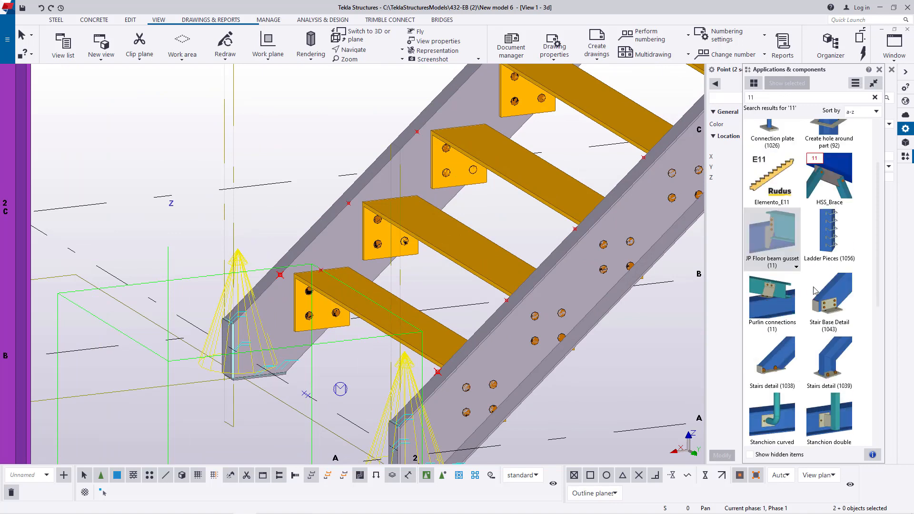
pyautogui.scroll(2, 814, 290)
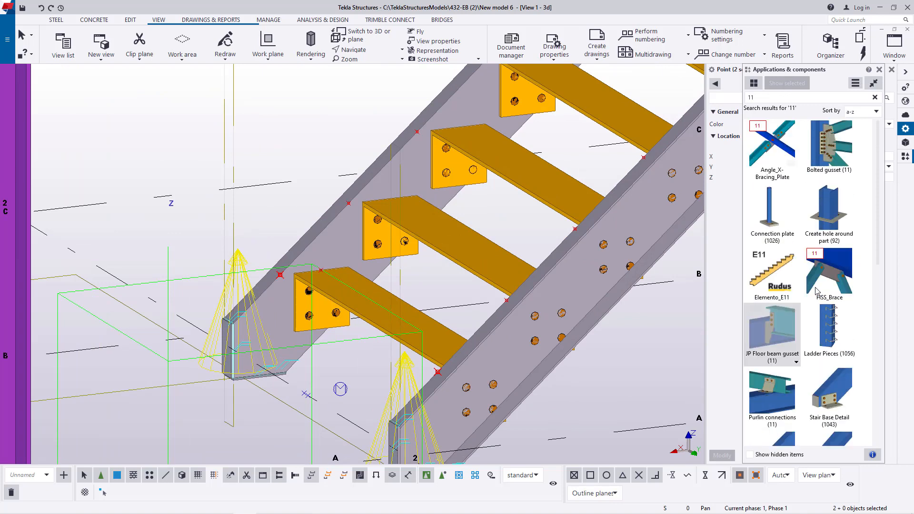
pyautogui.doubleClick(766, 96)
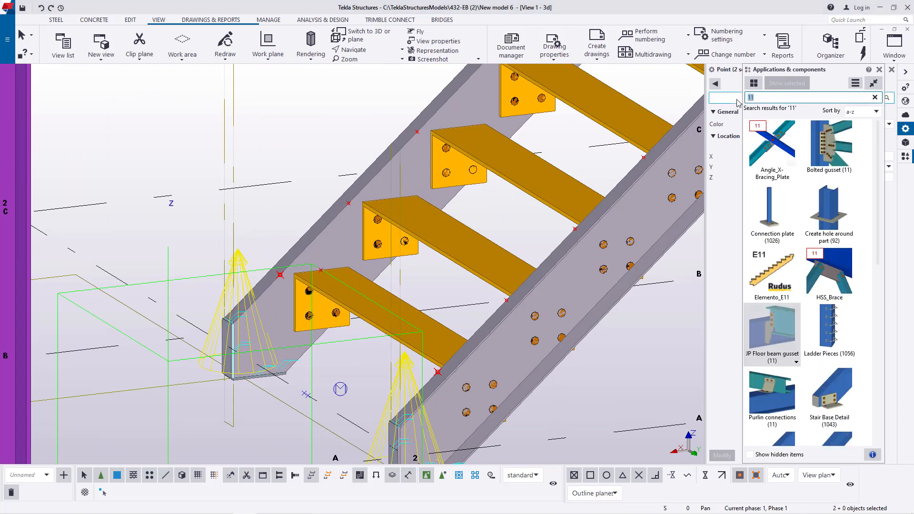
pyautogui.write('st')
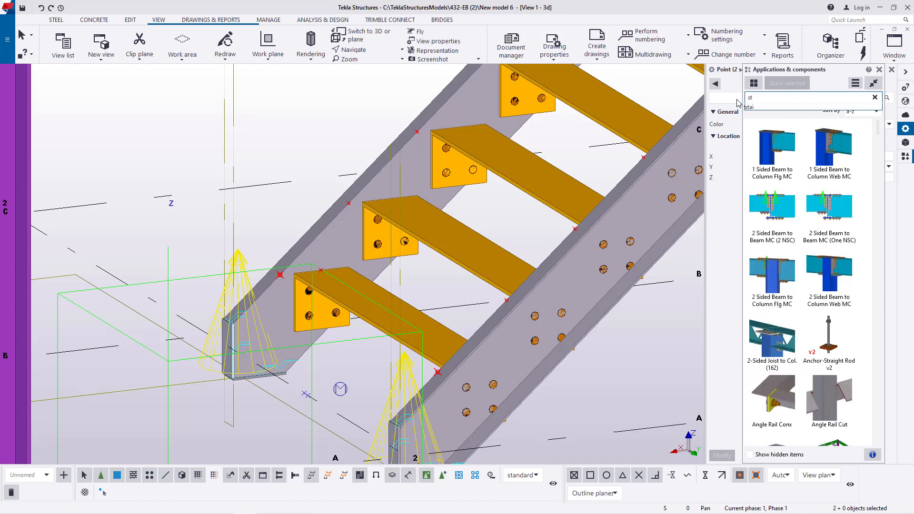
pyautogui.write('air')
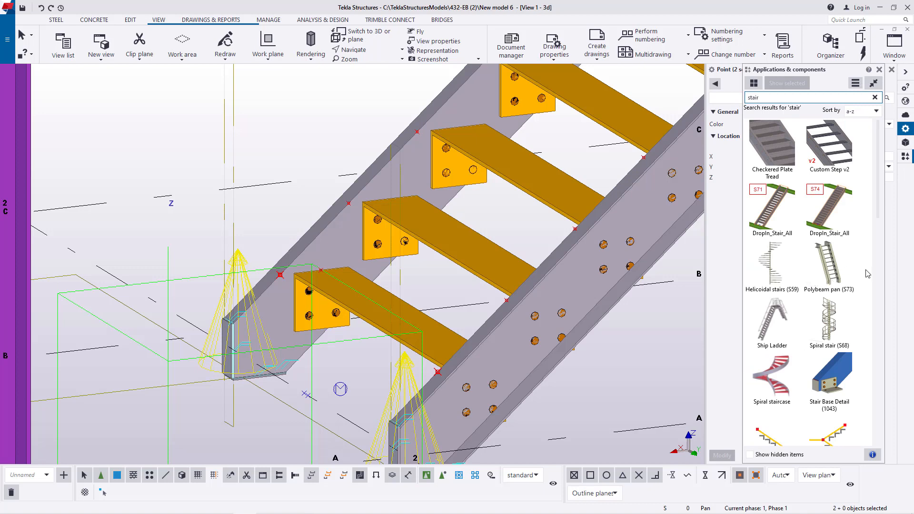
# - Open the Checkered Plate Tread component's properties, load the saved "tread" settings and accept them
pyautogui.doubleClick(783, 161)
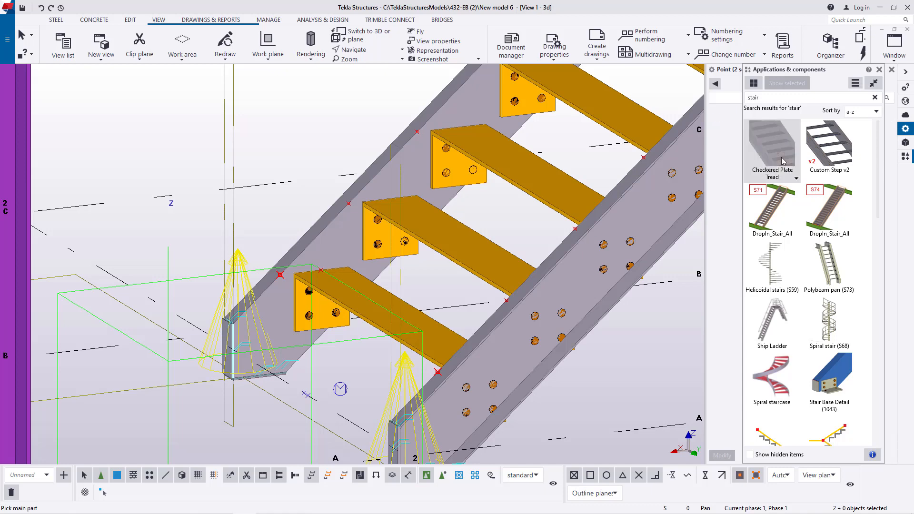
pyautogui.moveTo(513, 78); pyautogui.dragTo(646, 104)
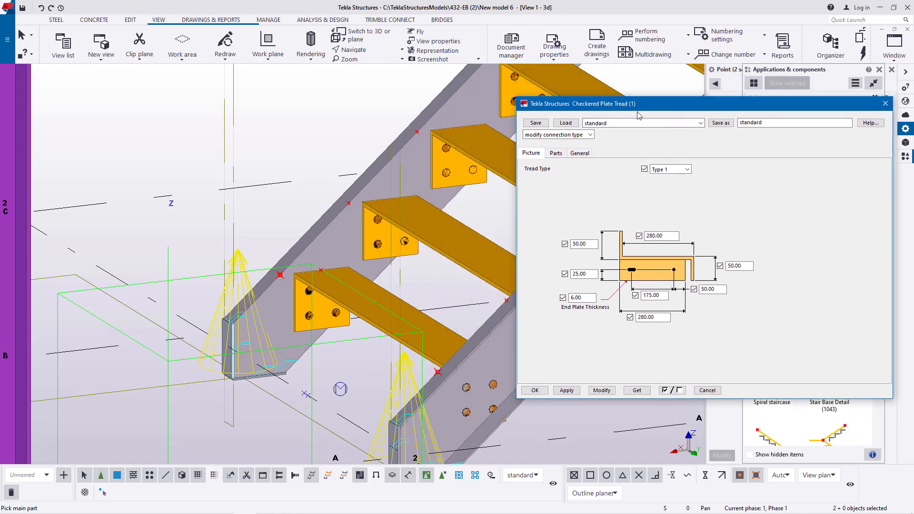
pyautogui.scroll(4, 167, 327)
pyautogui.scroll(2, 251, 323)
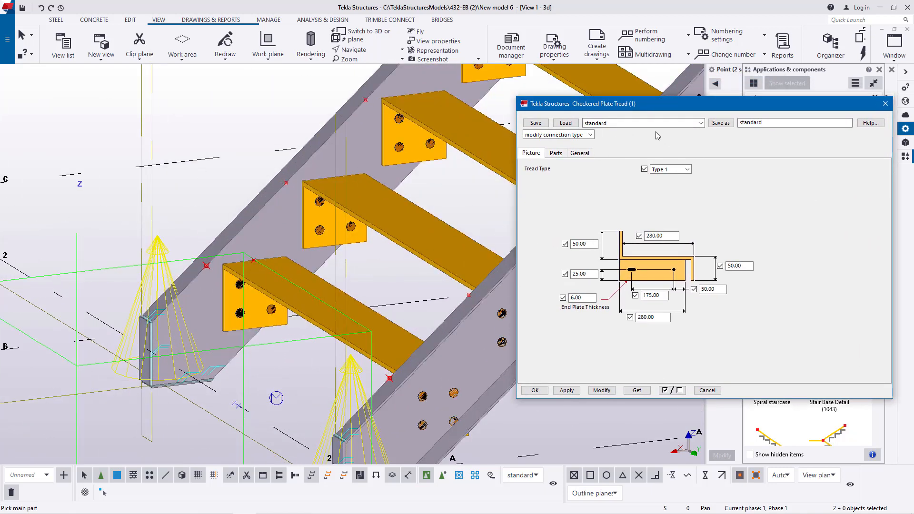
pyautogui.click(701, 123)
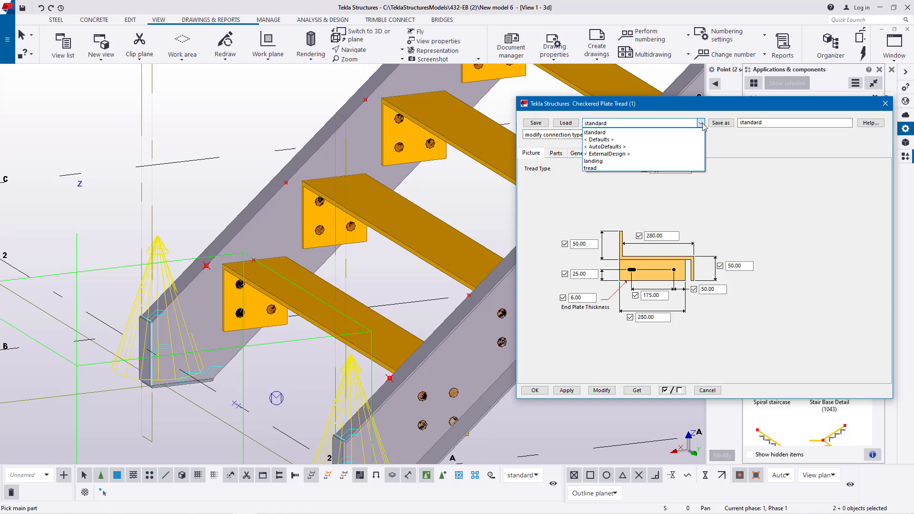
pyautogui.click(596, 168)
pyautogui.click(565, 123)
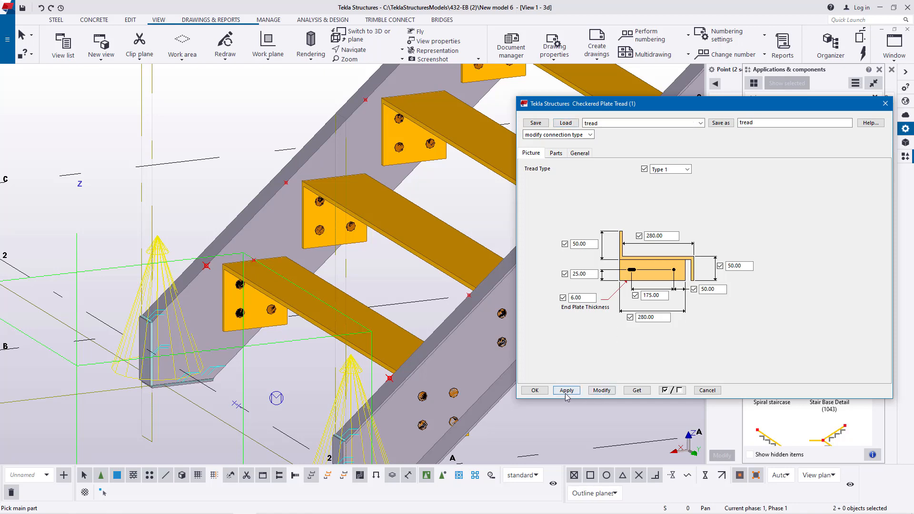
pyautogui.click(532, 394)
# - Switch the selection mode to objects in components so individual parts can be picked
pyautogui.scroll(3, 195, 276)
pyautogui.scroll(-5, 195, 248)
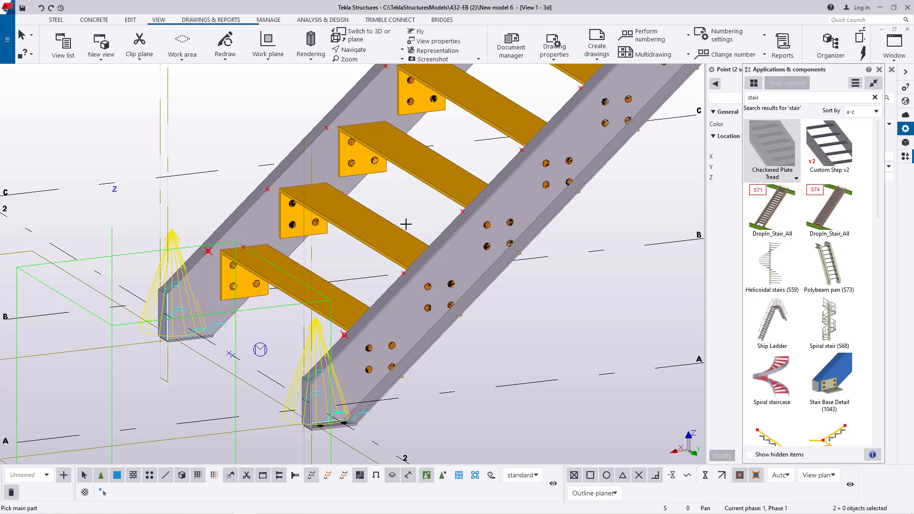
pyautogui.click(442, 475)
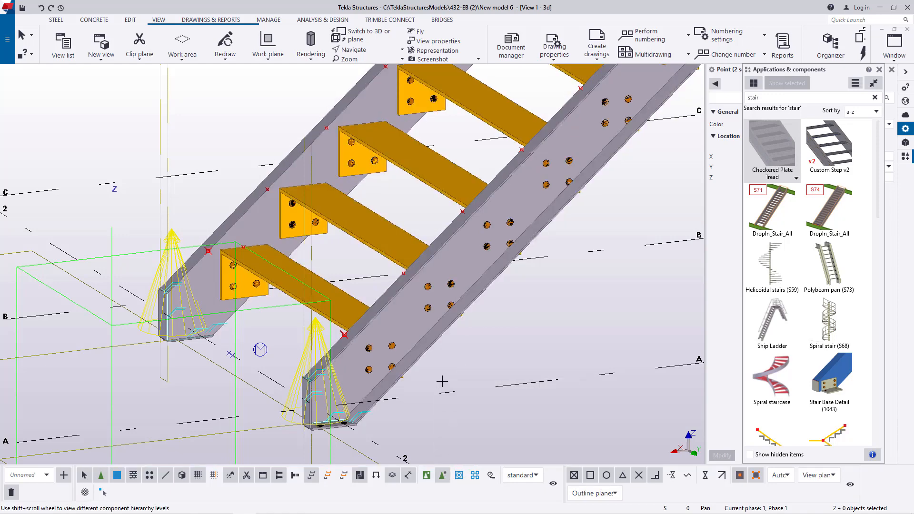
# - Place the lowest checkered plate tread, with the nearer stringer as main part, the farther as secondary, and the lowest point pair as positions
pyautogui.click(403, 321)
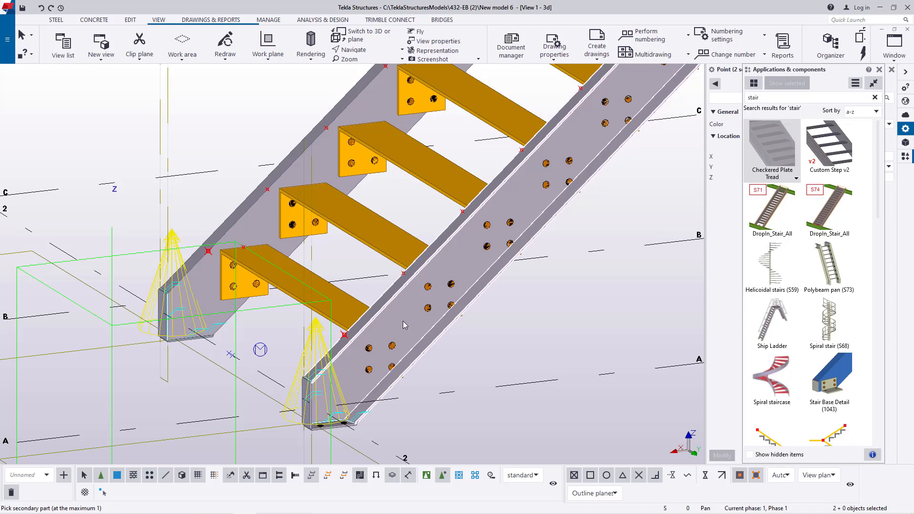
pyautogui.click(253, 216)
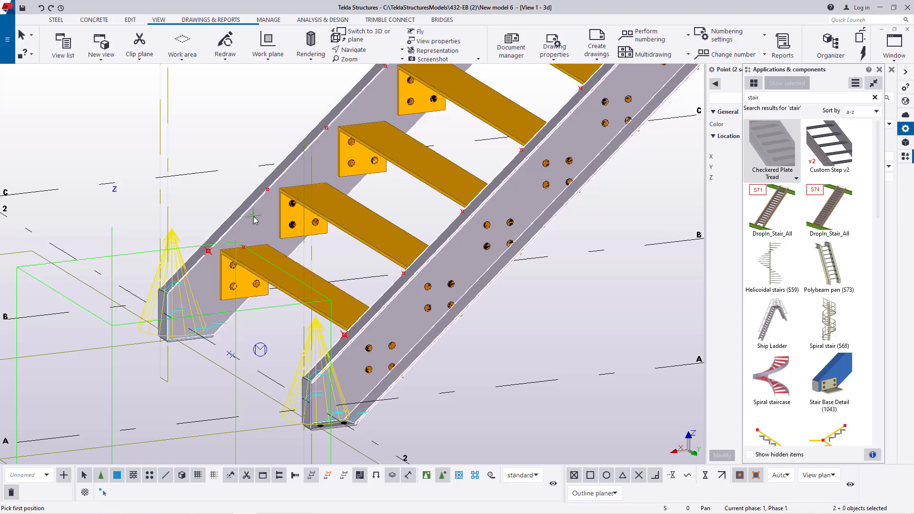
pyautogui.scroll(8, 368, 322)
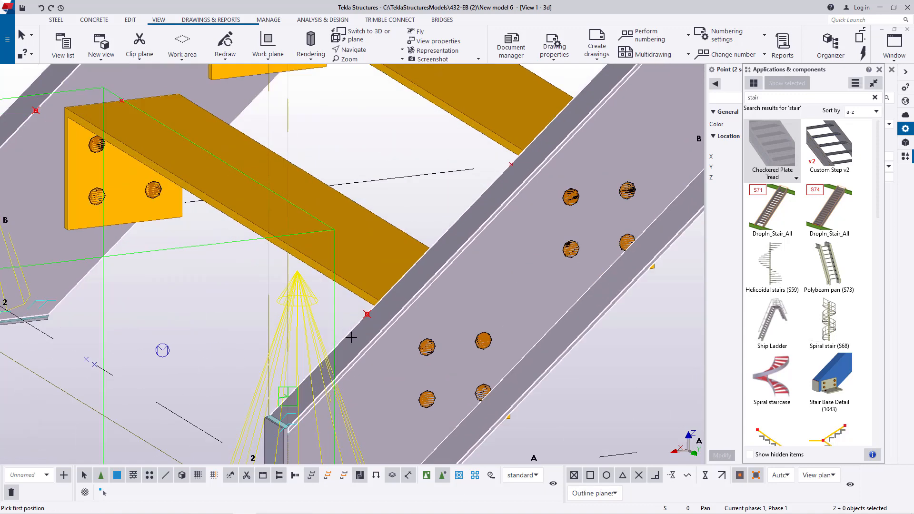
pyautogui.scroll(2, 368, 321)
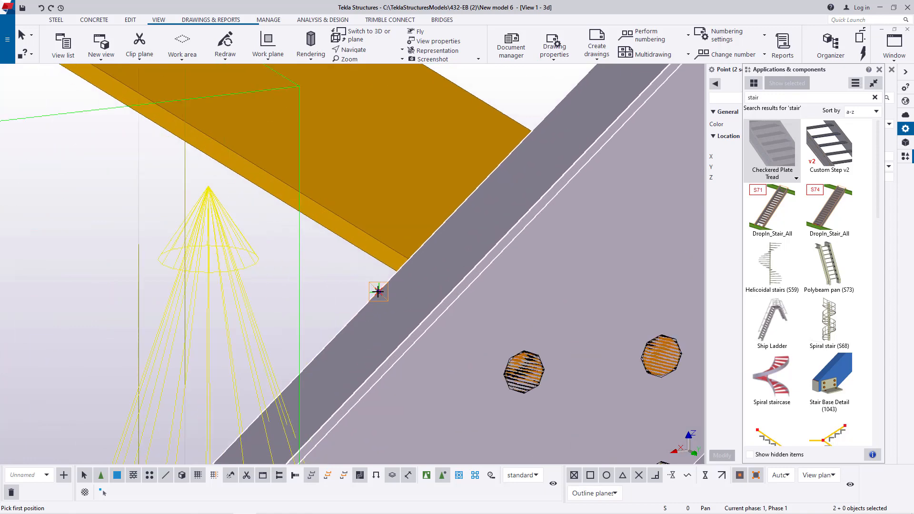
pyautogui.click(377, 290)
pyautogui.scroll(-6, 476, 305)
pyautogui.scroll(6, 305, 219)
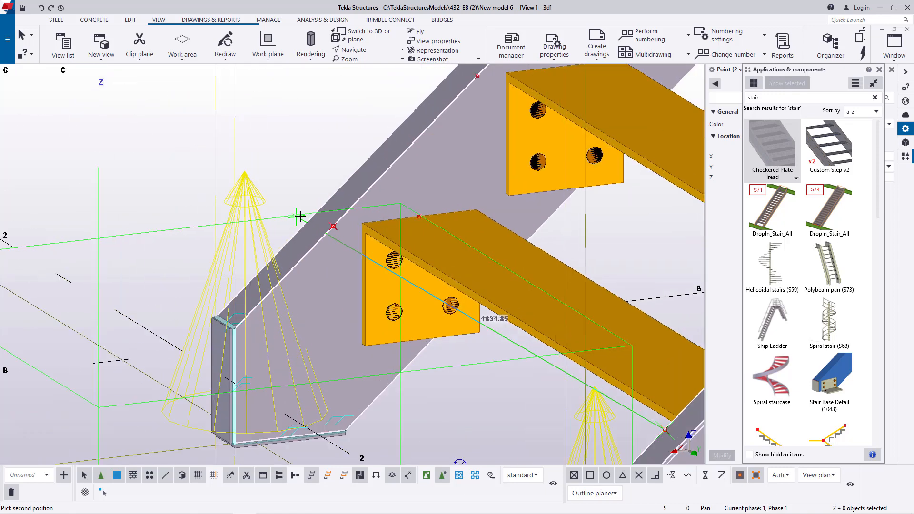
pyautogui.click(324, 227)
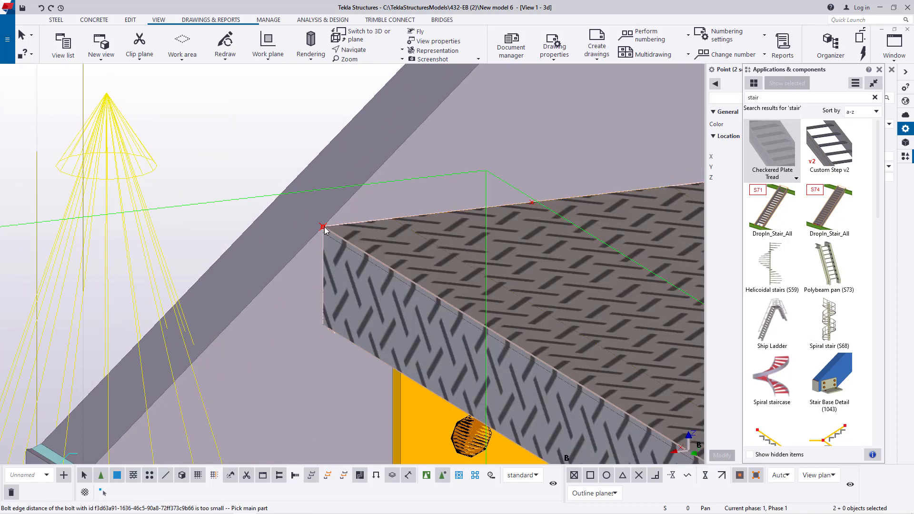
pyautogui.rightClick(247, 120)
pyautogui.press('Escape')
pyautogui.scroll(-2, 272, 210)
pyautogui.scroll(-4, 272, 210)
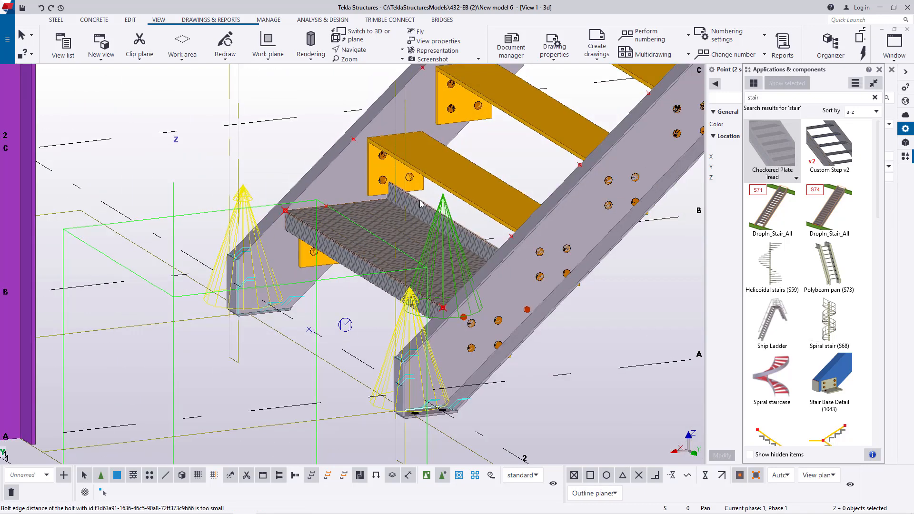
# - Delete the lowest old plate tread that overlaps the new checkered plate tread
pyautogui.scroll(1, 300, 266)
pyautogui.scroll(2, 300, 268)
pyautogui.click(306, 268)
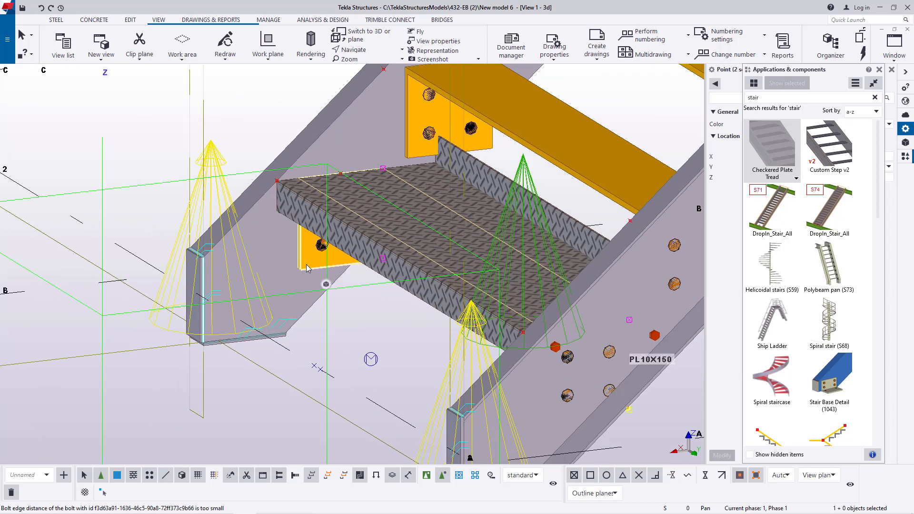
pyautogui.press('Escape')
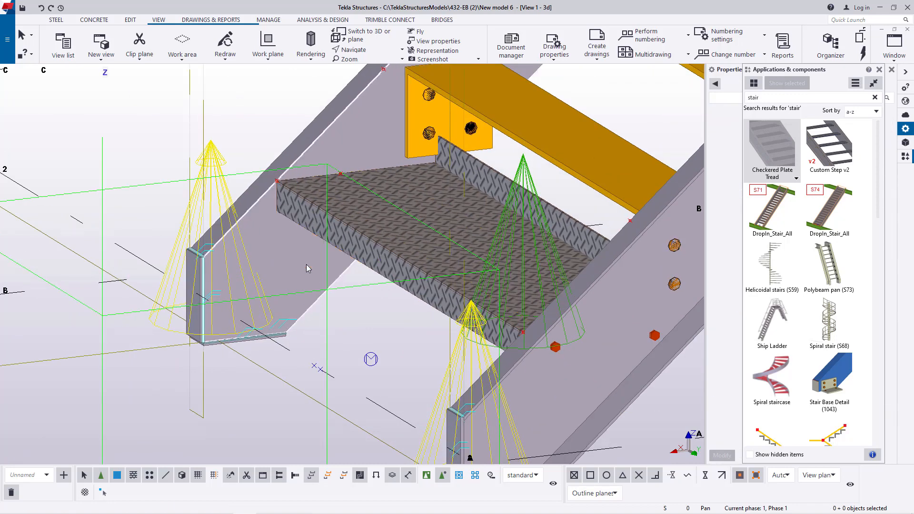
# - Delete the second, third and fourth old plate treads from the bottom of the lower flight
pyautogui.scroll(-2, 307, 264)
pyautogui.scroll(-2, 290, 286)
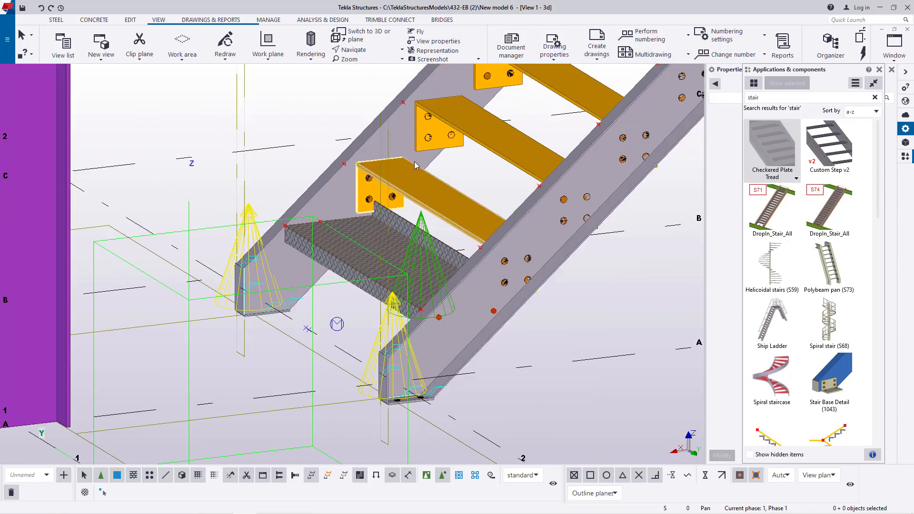
pyautogui.scroll(6, 414, 156)
pyautogui.scroll(-5, 316, 242)
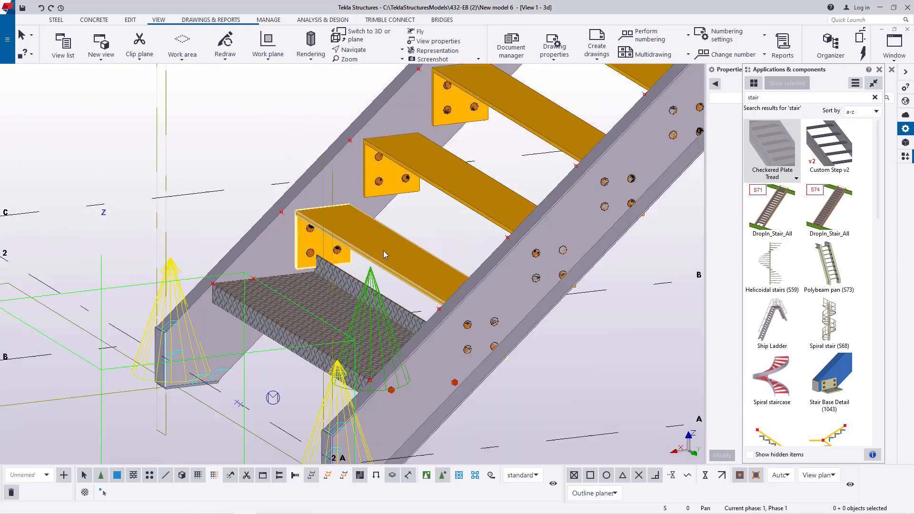
pyautogui.click(428, 260)
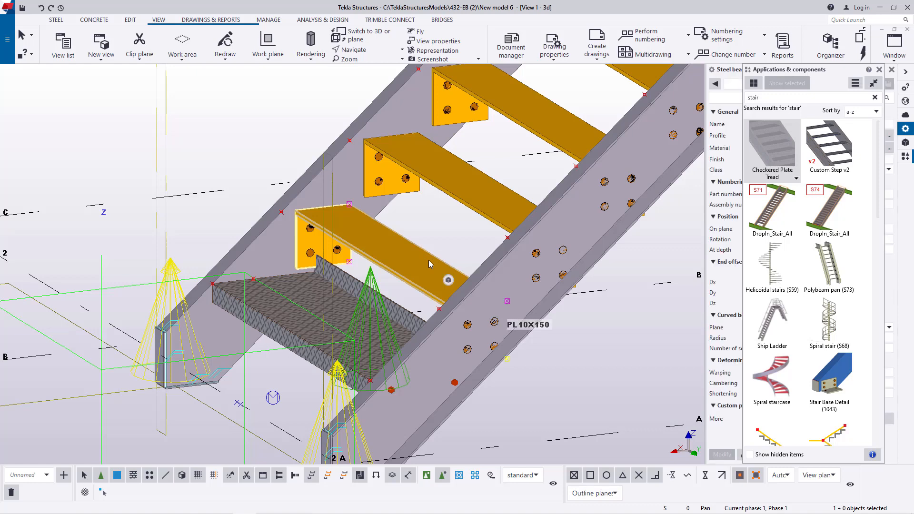
pyautogui.press('Delete')
pyautogui.click(467, 195)
pyautogui.scroll(-2, 468, 195)
pyautogui.scroll(4, 462, 185)
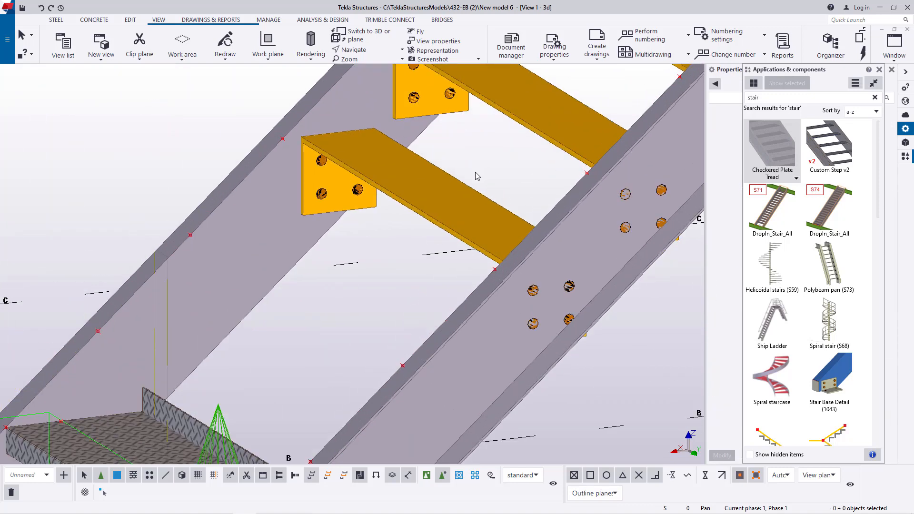
pyautogui.press('Delete')
pyautogui.scroll(-1, 462, 185)
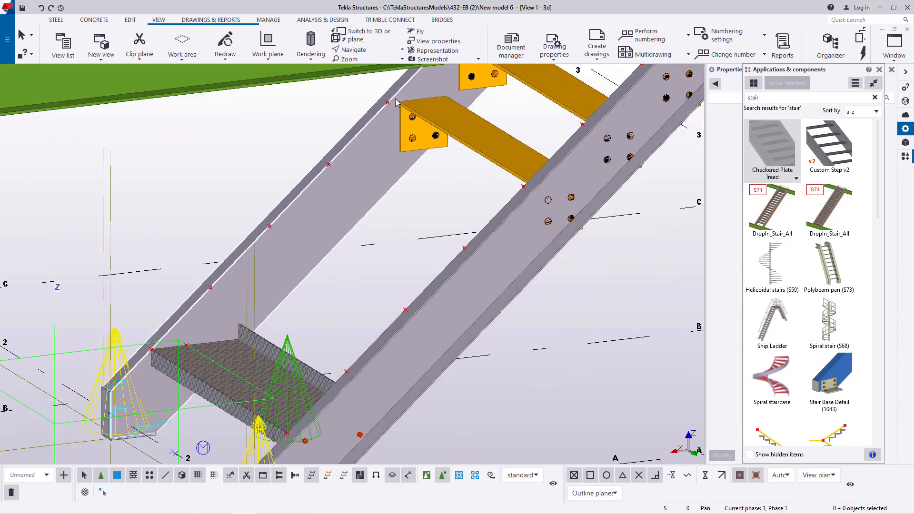
# - Delete the fifth, sixth and seventh old plate treads of the lower flight, up to the green beam
pyautogui.scroll(-3, 330, 280)
pyautogui.scroll(5, 462, 166)
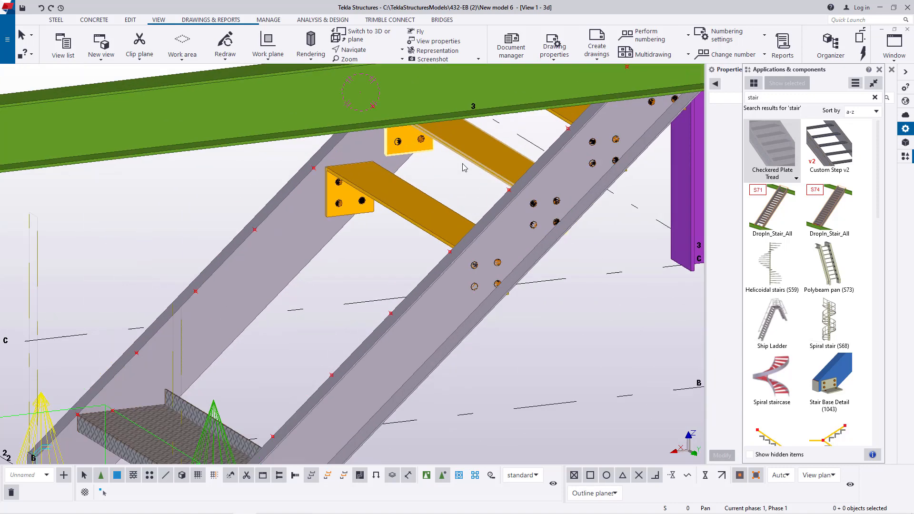
pyautogui.click(435, 216)
pyautogui.press('Delete')
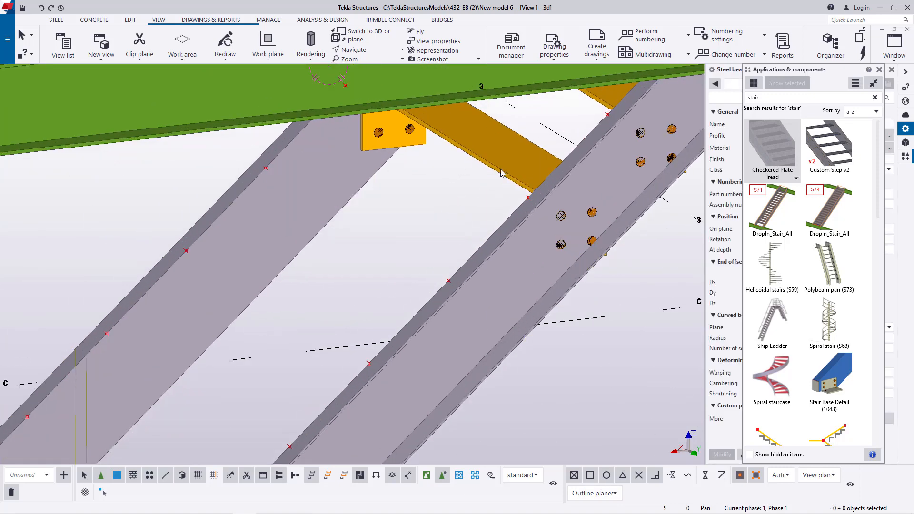
pyautogui.click(505, 164)
pyautogui.press('Delete')
pyautogui.scroll(-4, 357, 321)
pyautogui.scroll(5, 464, 137)
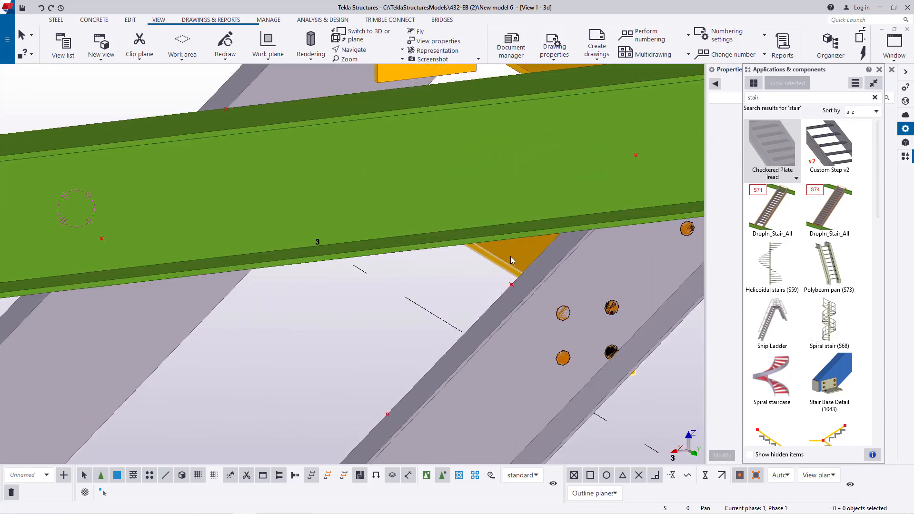
pyautogui.click(510, 256)
pyautogui.press('Delete')
# - Delete the flight's uppermost old plate tread behind the green beam
pyautogui.scroll(-3, 497, 259)
pyautogui.scroll(1, 465, 137)
pyautogui.scroll(-4, 504, 139)
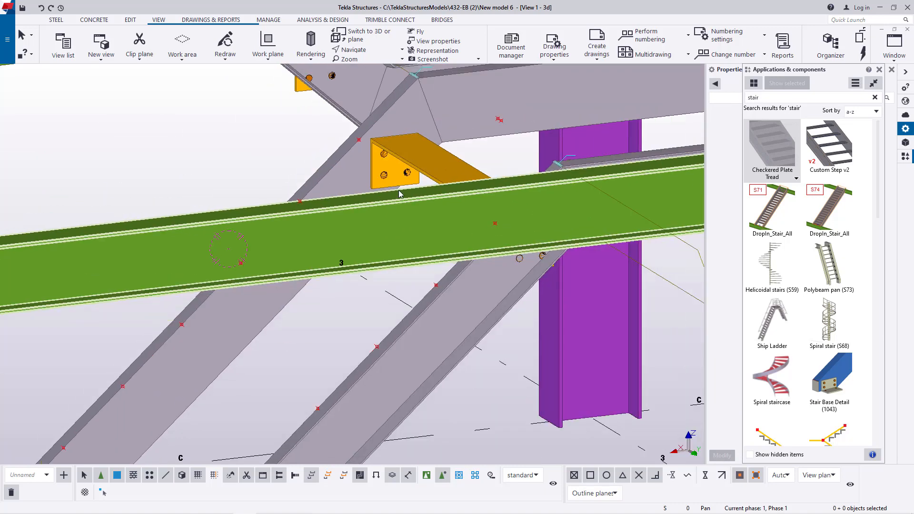
pyautogui.scroll(4, 446, 167)
pyautogui.click(447, 167)
pyautogui.press('Delete')
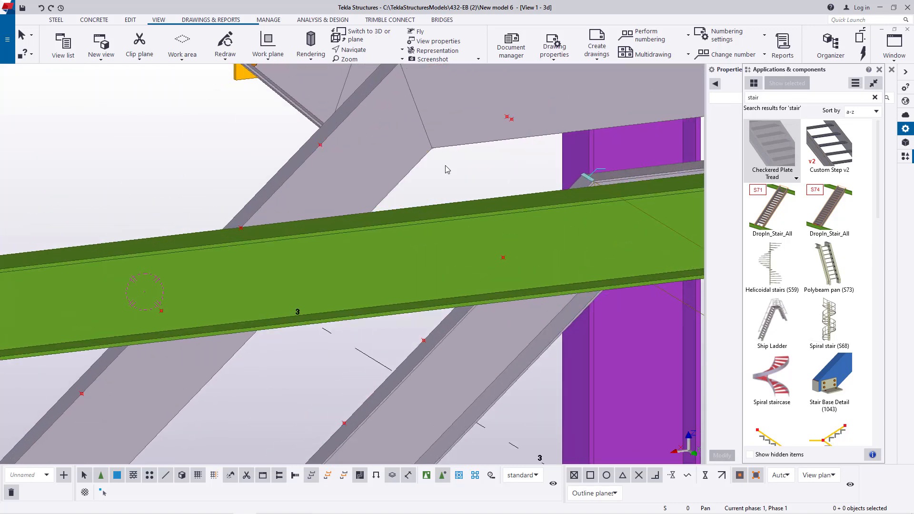
# - Place a Checkered Plate Tread between the nearer stringer as main part and the farther as secondary, at the second point pair from the bottom
pyautogui.scroll(-4, 446, 167)
pyautogui.scroll(4, 350, 305)
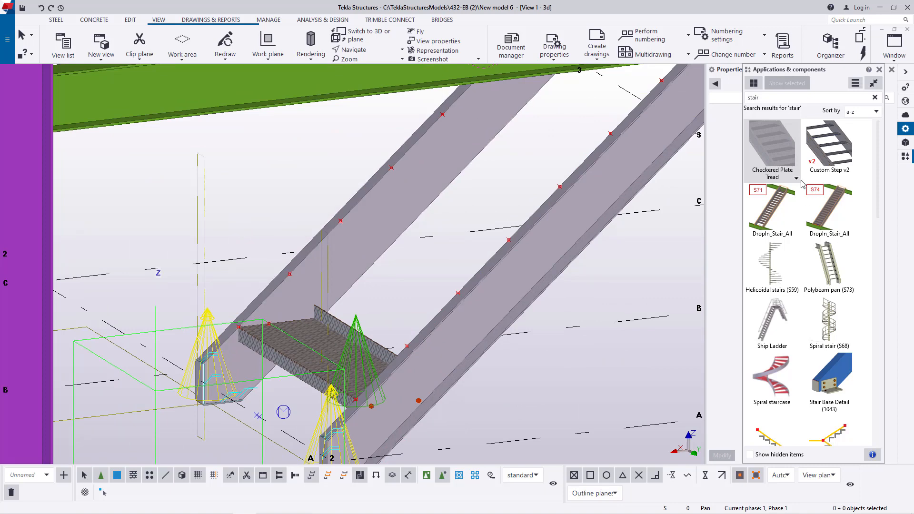
pyautogui.click(783, 155)
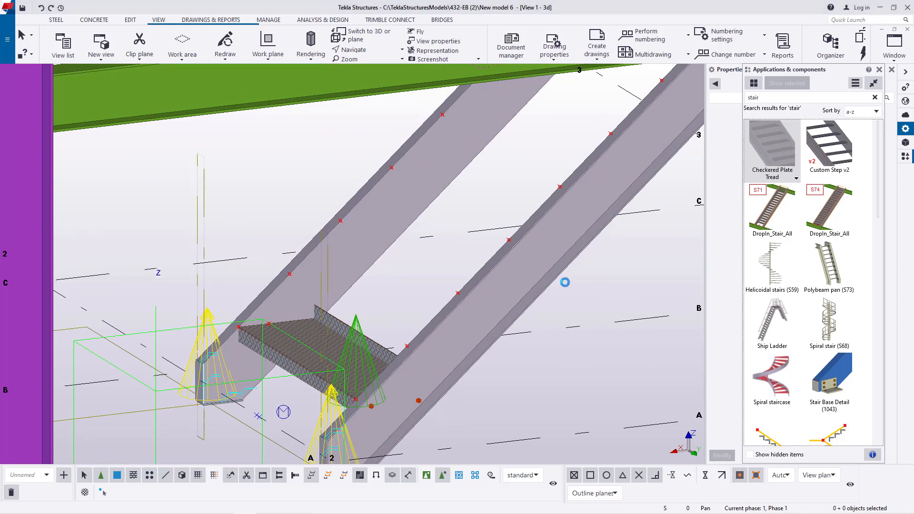
pyautogui.scroll(2, 339, 339)
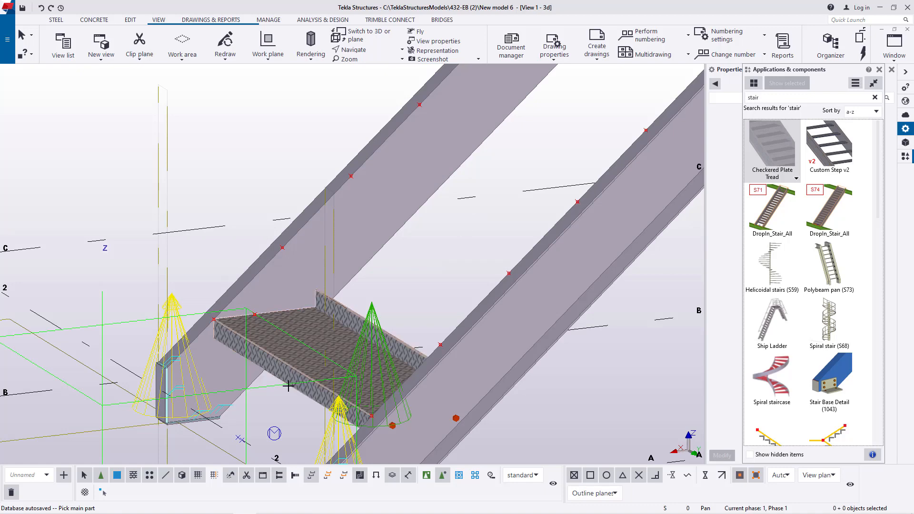
pyautogui.scroll(-3, 448, 259)
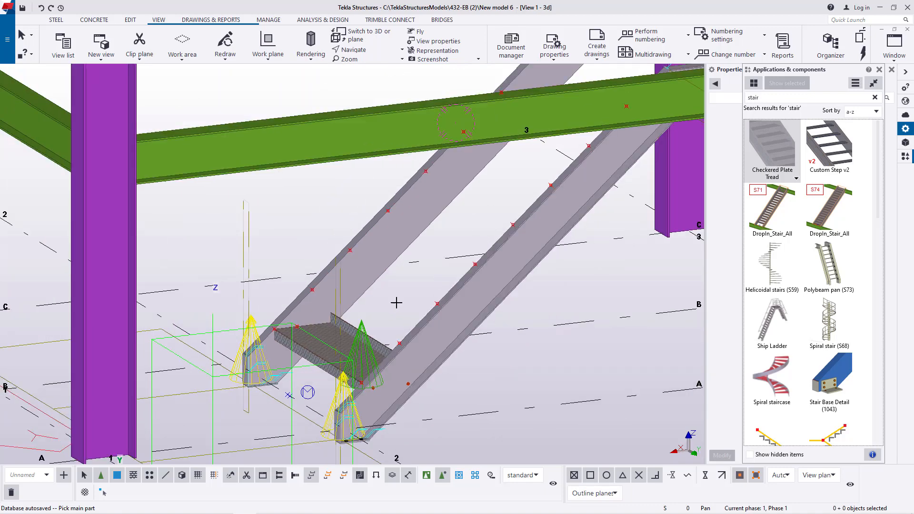
pyautogui.scroll(-1, 363, 344)
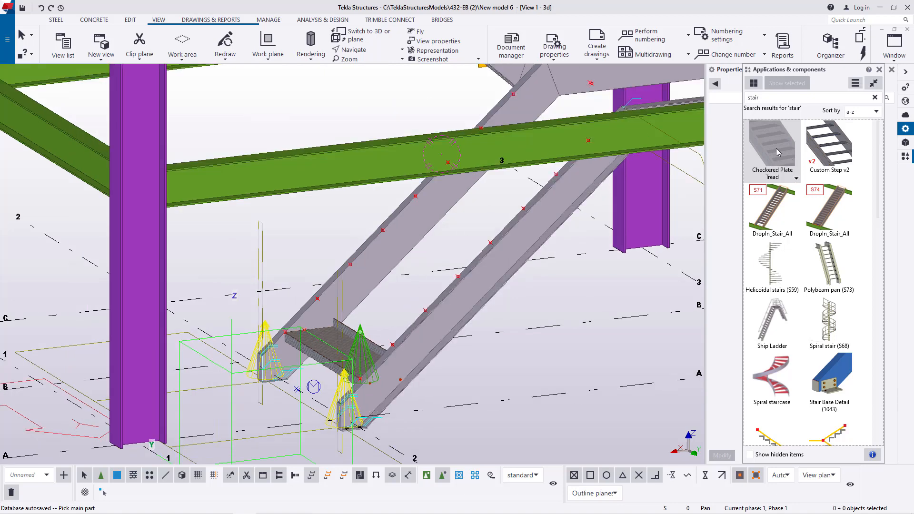
pyautogui.scroll(8, 390, 325)
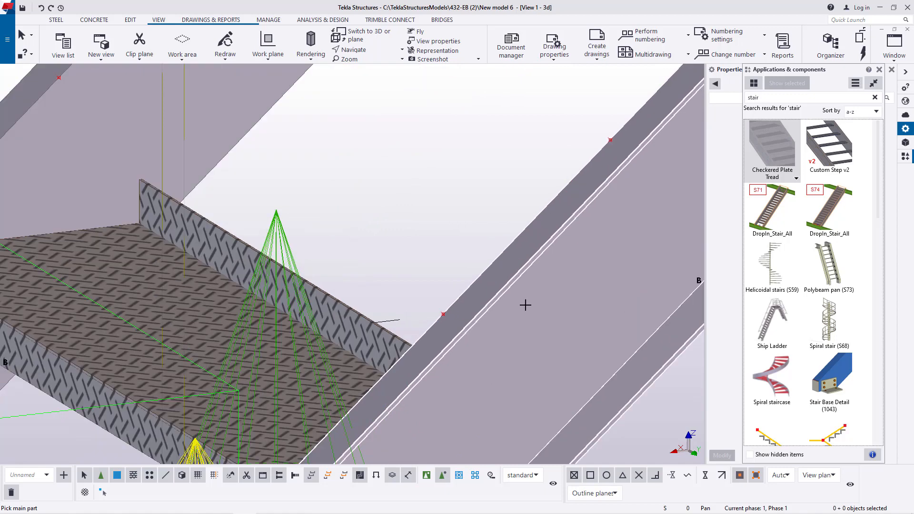
pyautogui.click(510, 343)
pyautogui.scroll(-4, 385, 190)
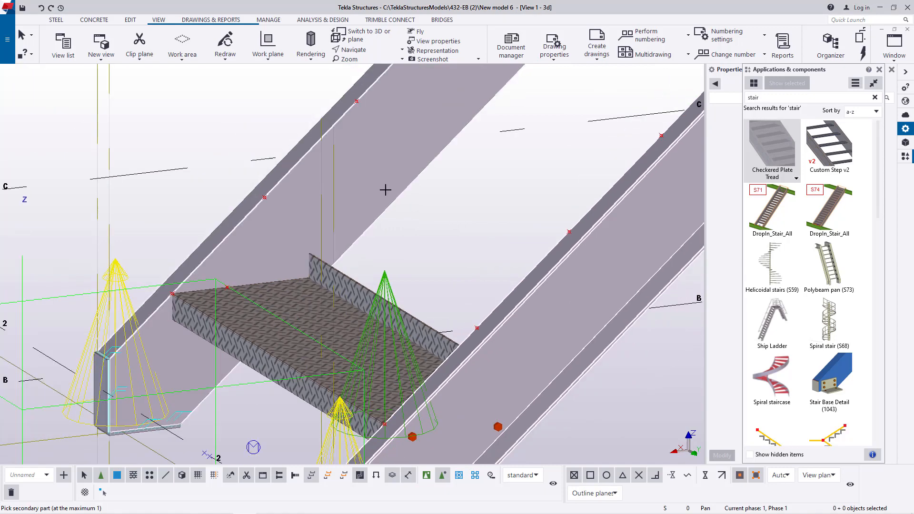
pyautogui.click(388, 154)
pyautogui.scroll(4, 474, 322)
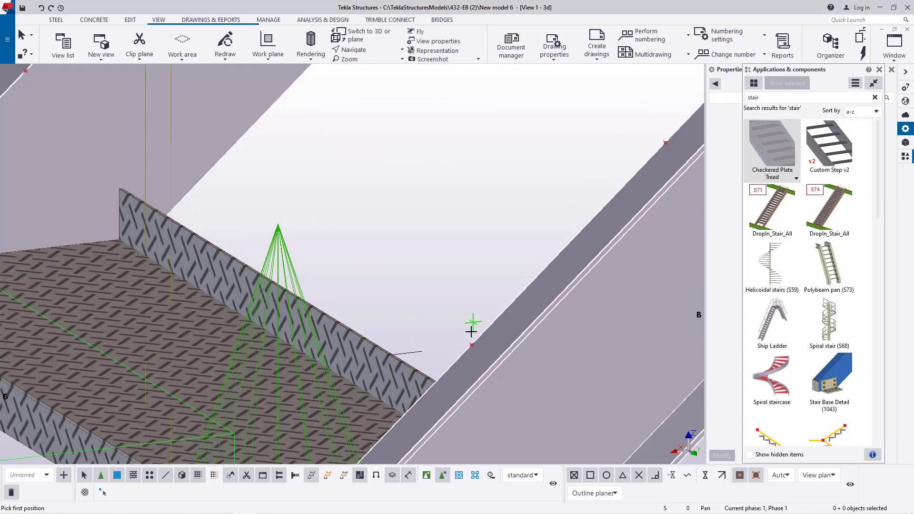
pyautogui.click(472, 343)
pyautogui.scroll(-3, 267, 184)
pyautogui.scroll(3, 241, 190)
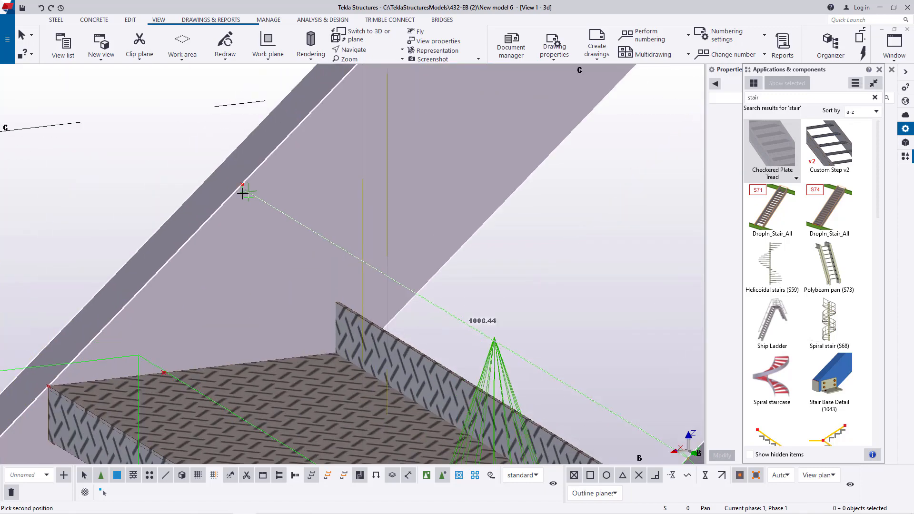
pyautogui.click(243, 185)
pyautogui.scroll(-3, 214, 300)
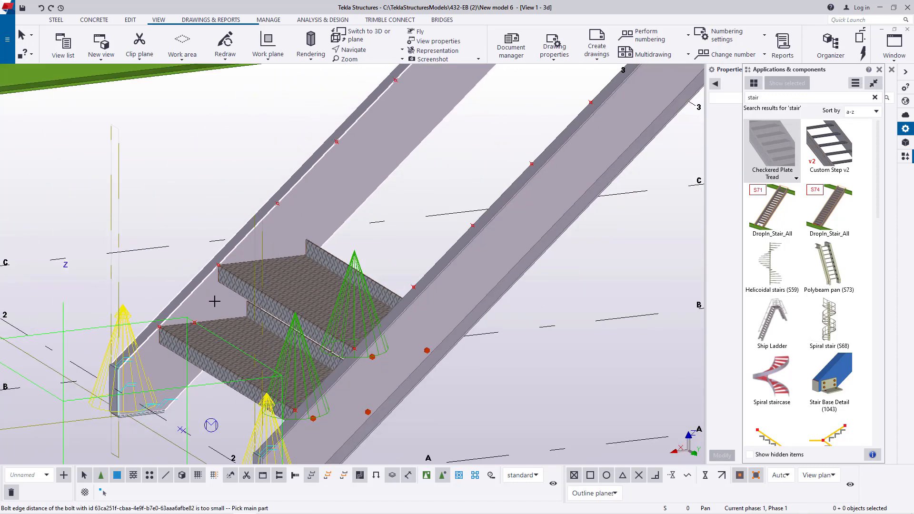
# - Add the third checkered plate tread between the same two stringers, using the third point pair from the bottom as its positions
pyautogui.scroll(2, 334, 273)
pyautogui.scroll(2, 338, 274)
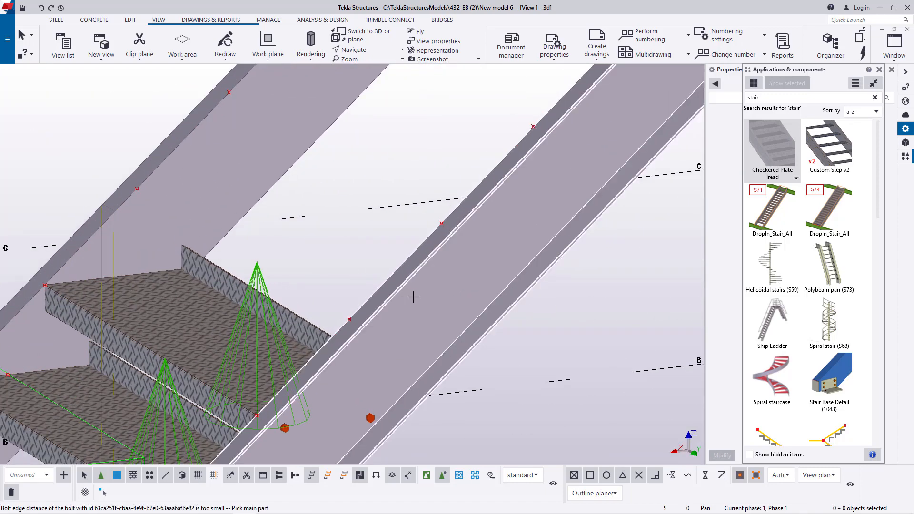
pyautogui.click(457, 286)
pyautogui.scroll(2, 338, 325)
pyautogui.scroll(-2, 415, 305)
pyautogui.click(259, 148)
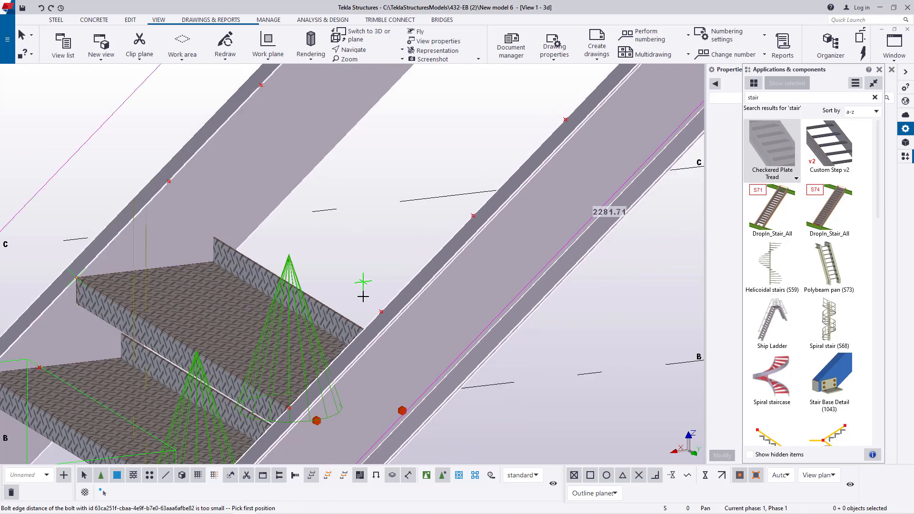
pyautogui.scroll(2, 363, 297)
pyautogui.click(387, 323)
pyautogui.scroll(-2, 516, 317)
pyautogui.scroll(2, 244, 209)
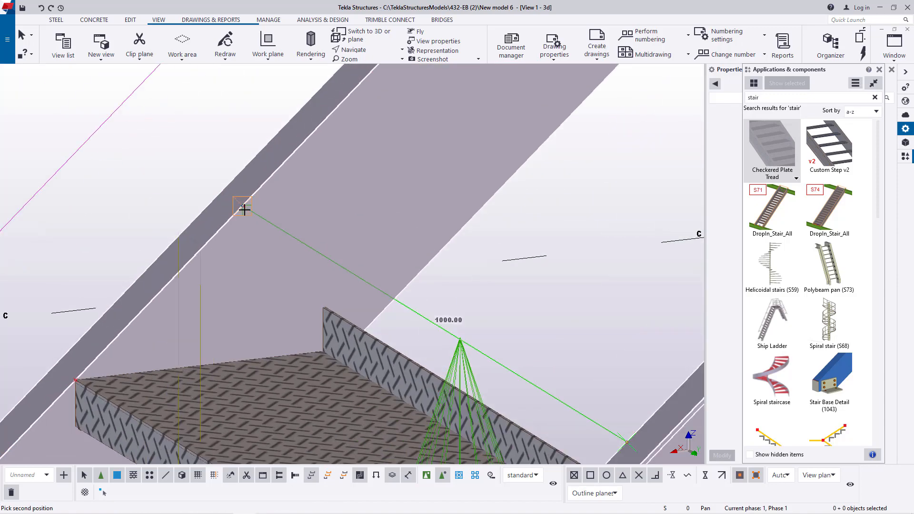
pyautogui.click(244, 209)
pyautogui.scroll(-2, 237, 257)
pyautogui.scroll(2, 363, 170)
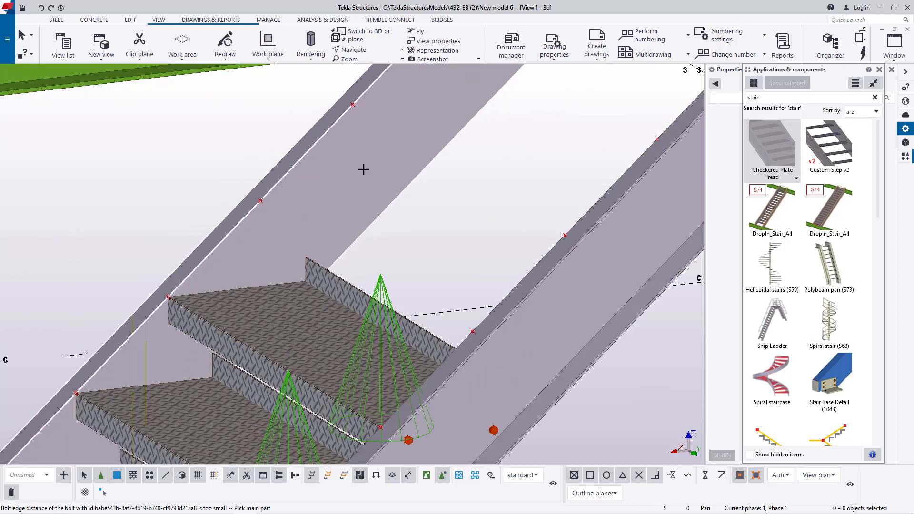
# - Place the fourth Checkered Plate Tread between the nearer and farther stringers, using the fourth reference point pair from the bottom
pyautogui.scroll(2, 407, 199)
pyautogui.click(581, 321)
pyautogui.click(322, 173)
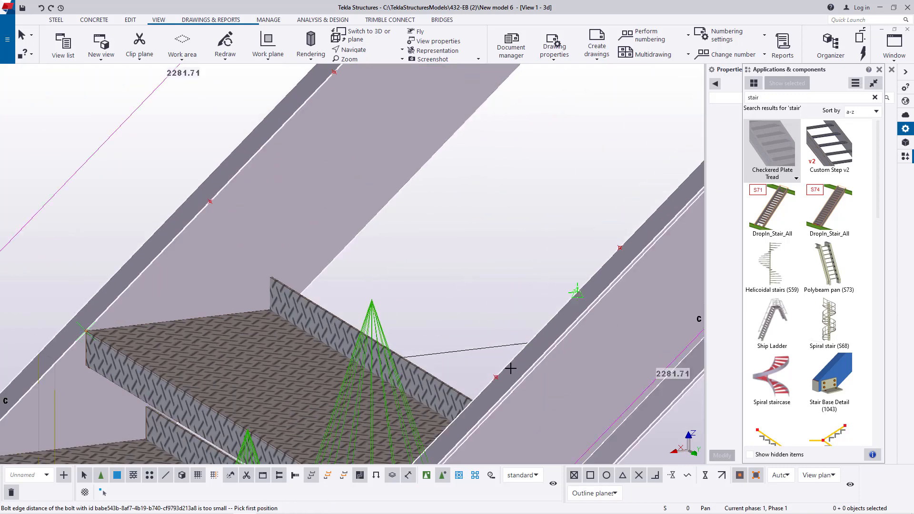
pyautogui.click(496, 377)
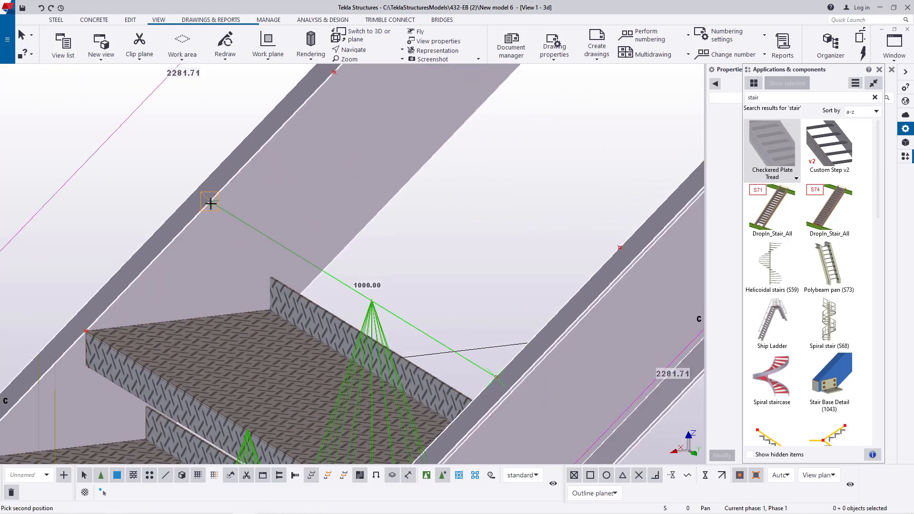
pyautogui.click(211, 204)
pyautogui.scroll(-2, 497, 261)
pyautogui.scroll(2, 513, 224)
pyautogui.scroll(-1, 475, 289)
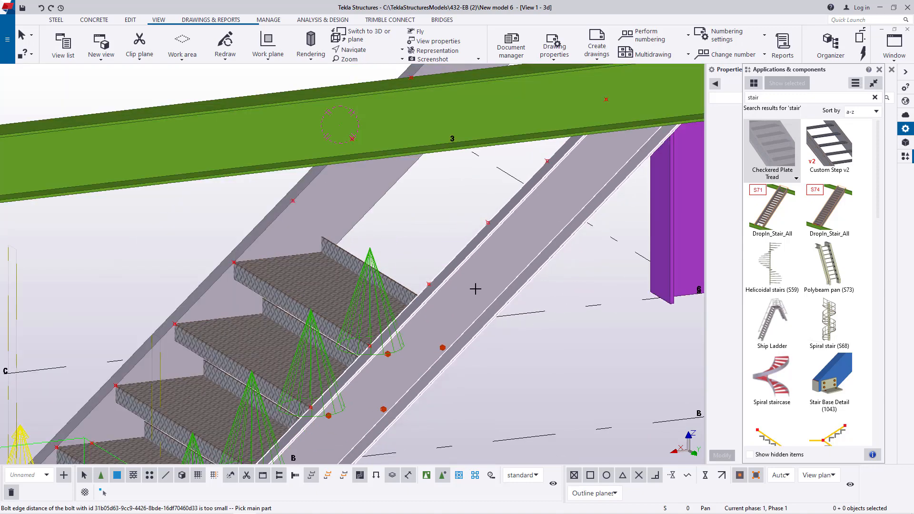
# - Add the fifth checkered plate tread between the same stringers, positioned on the next point pair up the flight
pyautogui.click(500, 254)
pyautogui.click(382, 205)
pyautogui.scroll(3, 432, 267)
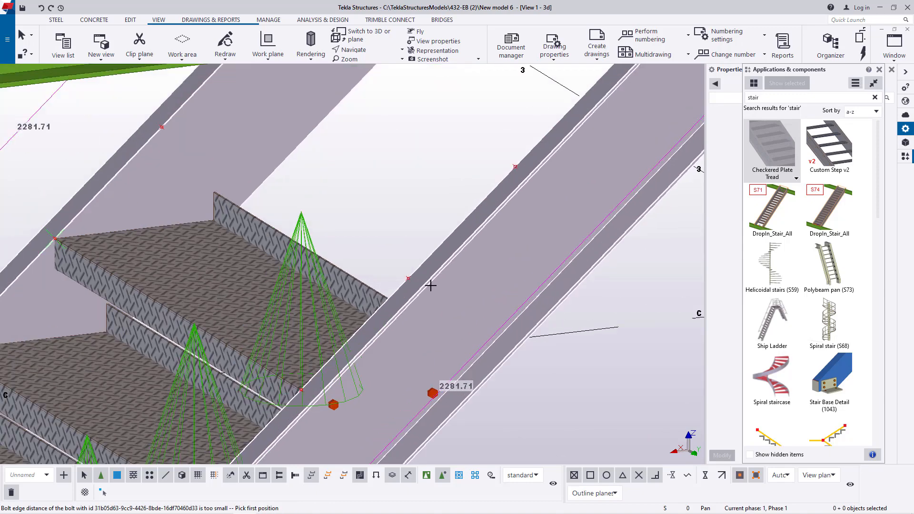
pyautogui.click(398, 275)
pyautogui.scroll(-2, 333, 238)
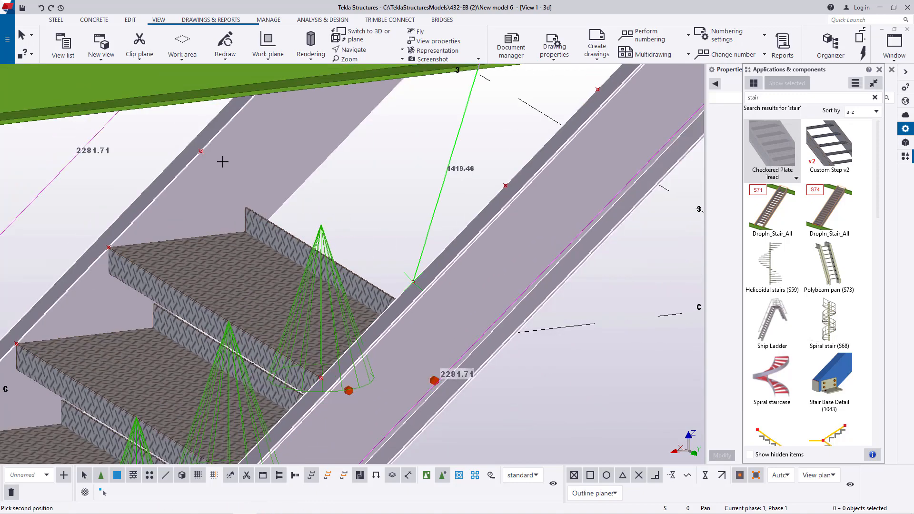
pyautogui.scroll(3, 221, 159)
pyautogui.click(188, 145)
pyautogui.scroll(-4, 286, 191)
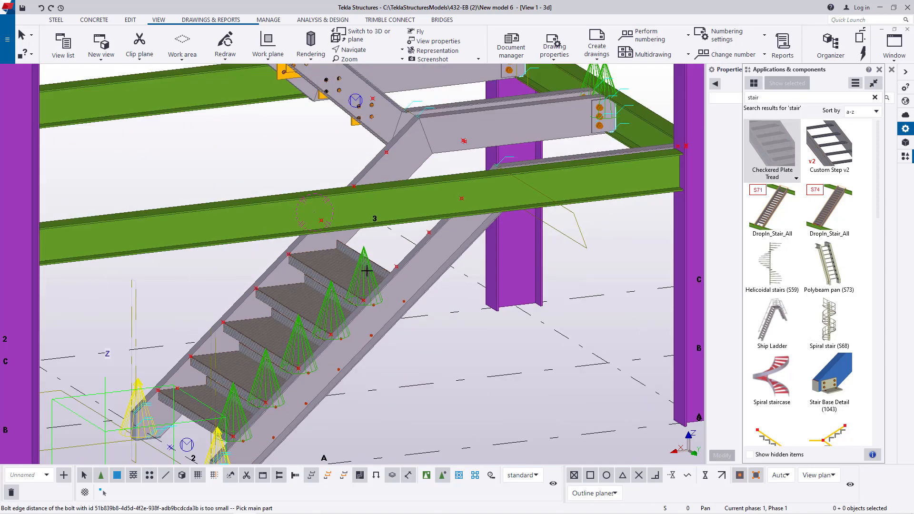
# - Place the sixth checkered plate tread between the two stringers, on the point pair just below the green beam
pyautogui.scroll(2, 386, 200)
pyautogui.scroll(2, 385, 200)
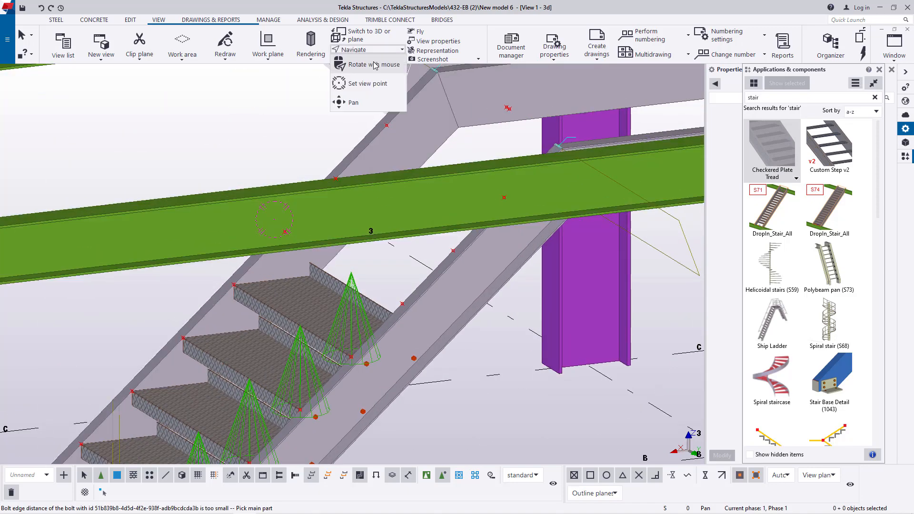
pyautogui.scroll(5, 476, 268)
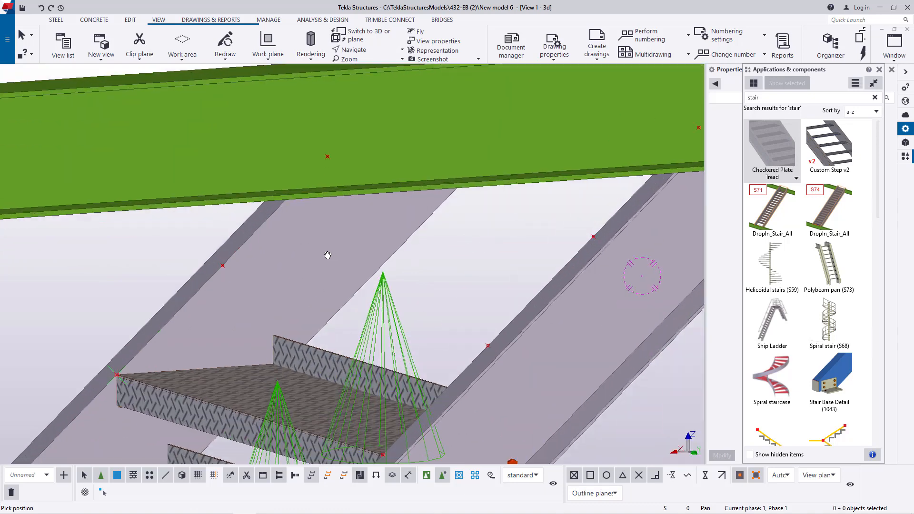
pyautogui.rightClick(447, 247)
pyautogui.click(468, 252)
pyautogui.scroll(3, 505, 333)
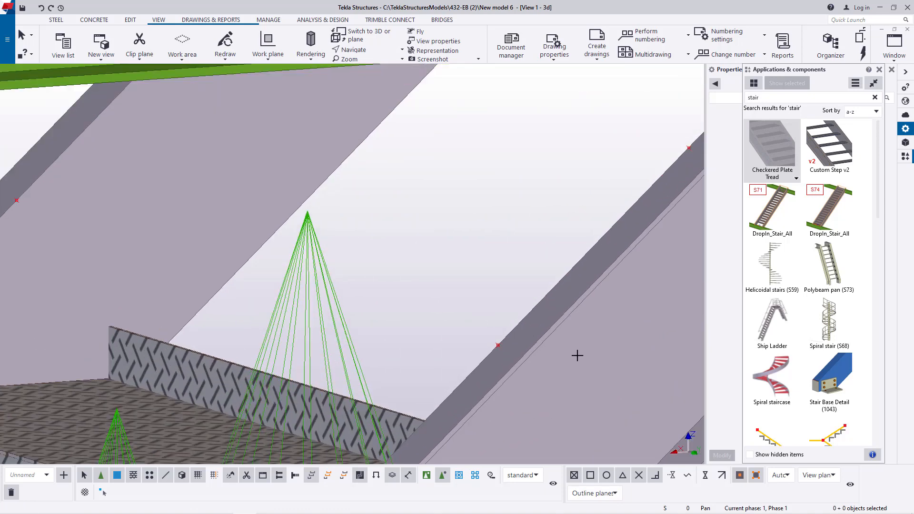
pyautogui.scroll(-3, 536, 352)
pyautogui.press('Return')
pyautogui.click(561, 353)
pyautogui.click(305, 253)
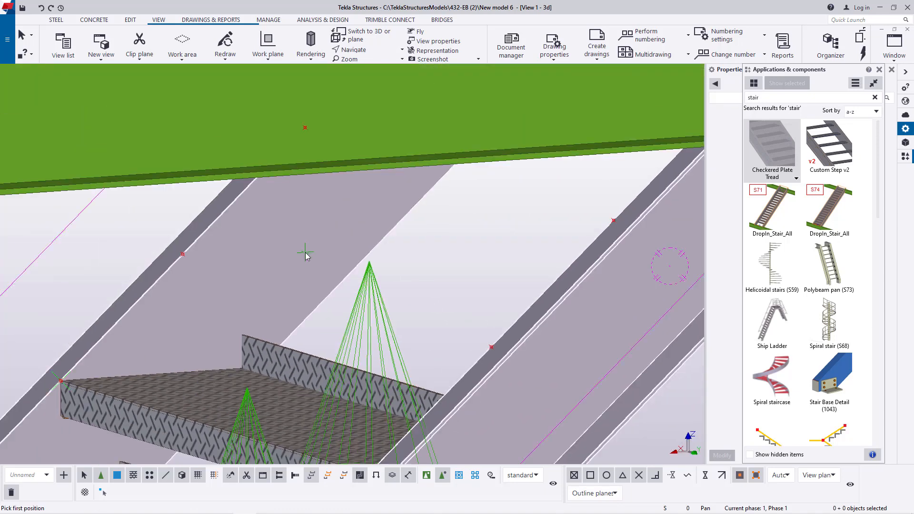
pyautogui.scroll(2, 498, 345)
pyautogui.scroll(-3, 514, 329)
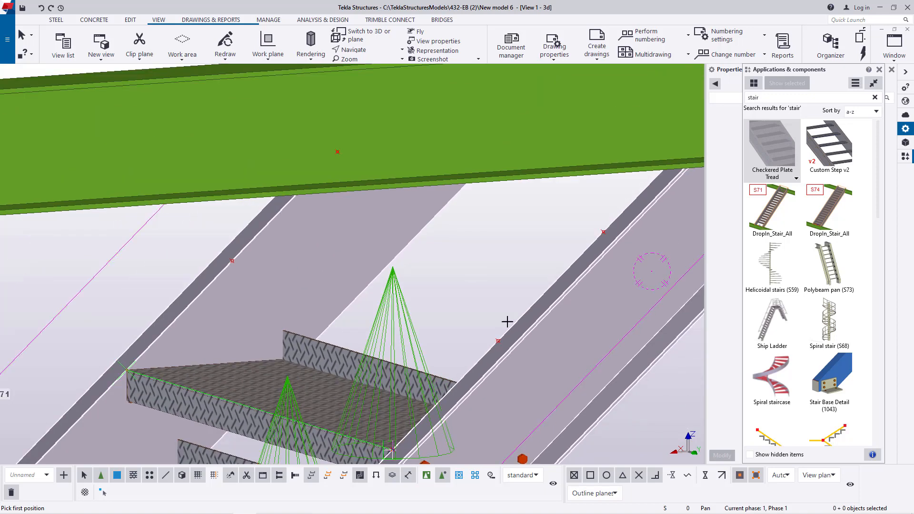
pyautogui.click(494, 343)
pyautogui.scroll(-3, 394, 273)
pyautogui.scroll(4, 217, 246)
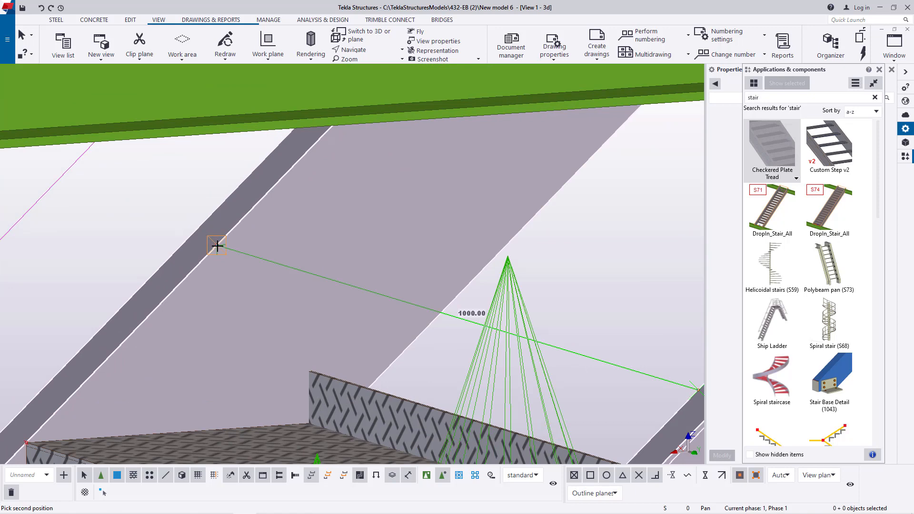
pyautogui.click(217, 247)
pyautogui.scroll(-3, 190, 288)
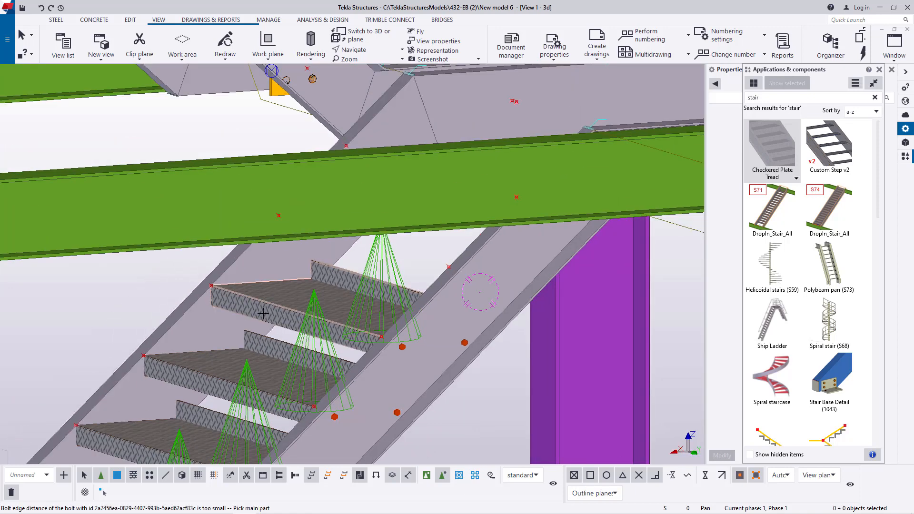
# - Add the seventh checkered plate tread with the nearer stringer as main part, using the point pair whose farther point lies behind the green beam
pyautogui.scroll(1, 493, 255)
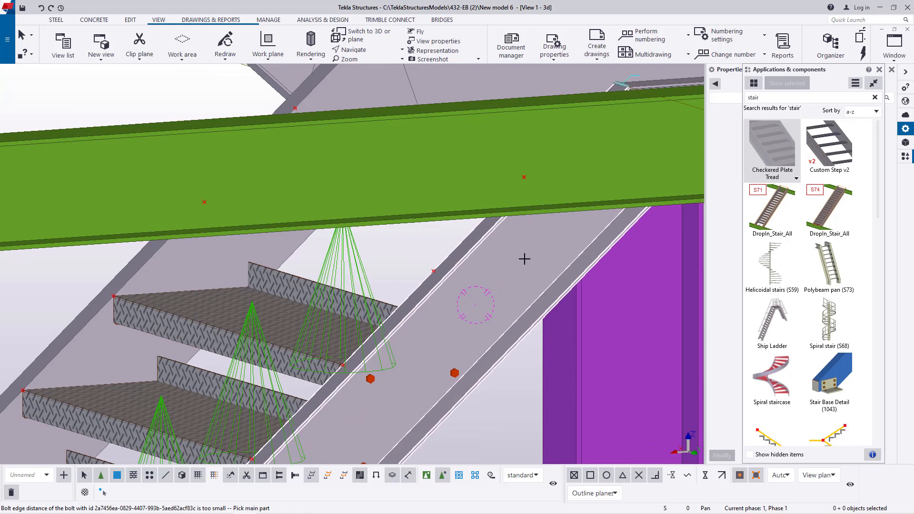
pyautogui.click(524, 258)
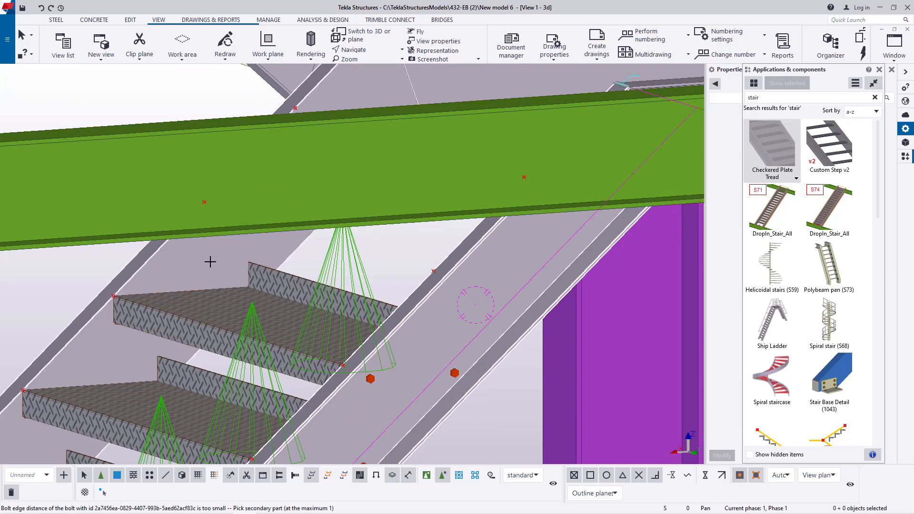
pyautogui.click(210, 261)
pyautogui.scroll(1, 429, 269)
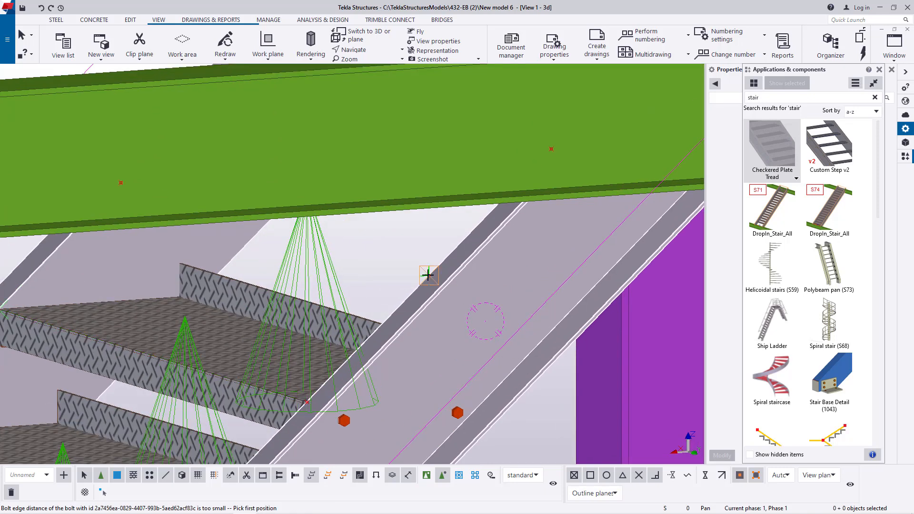
pyautogui.click(428, 275)
pyautogui.scroll(3, 238, 208)
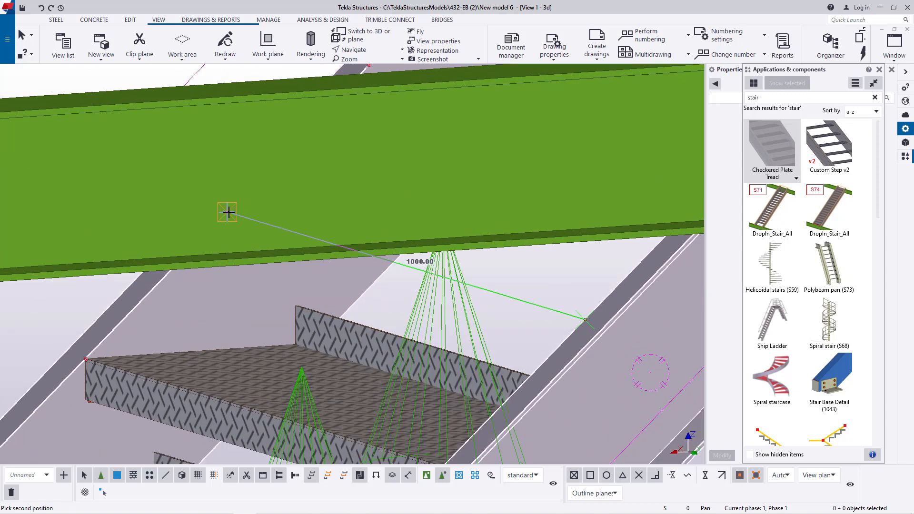
pyautogui.click(228, 212)
pyautogui.scroll(-6, 325, 286)
# - Place the eighth, uppermost checkered plate tread between the stringers behind the green beam and end the component command
pyautogui.scroll(1, 427, 200)
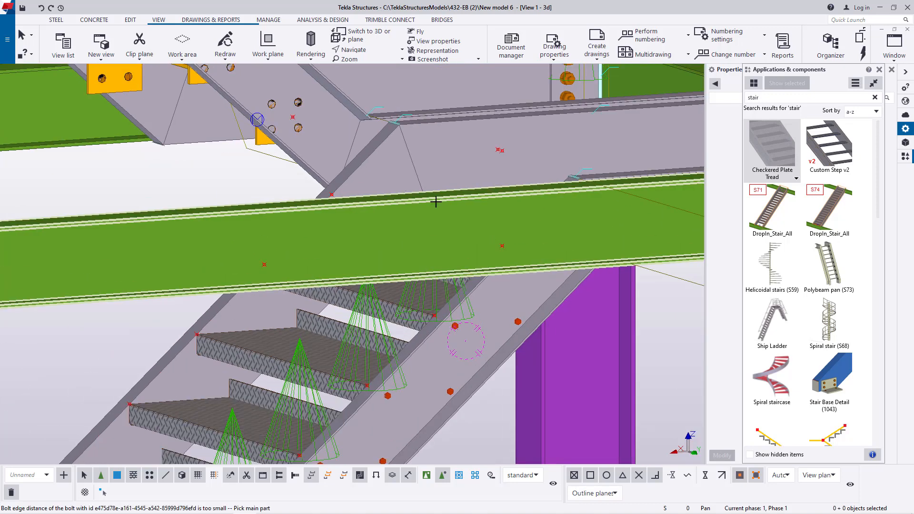
pyautogui.click(526, 292)
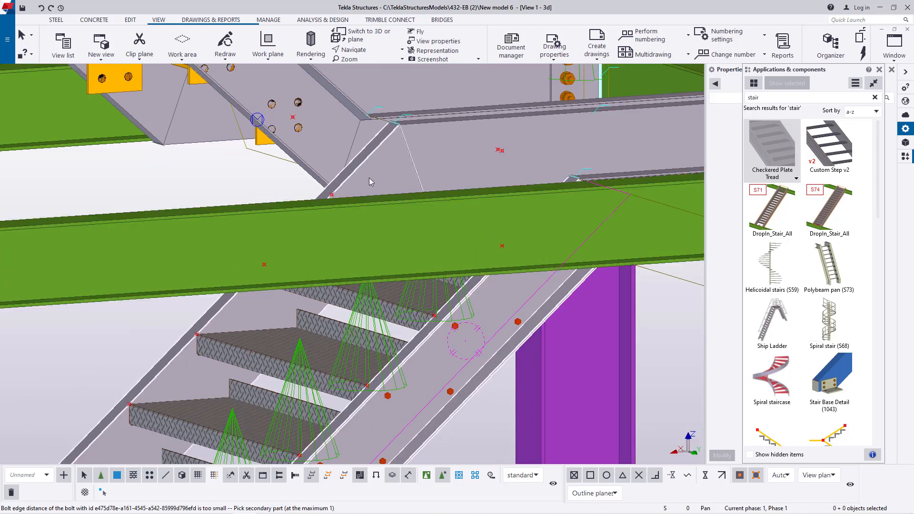
pyautogui.click(509, 228)
pyautogui.scroll(3, 509, 229)
pyautogui.click(495, 258)
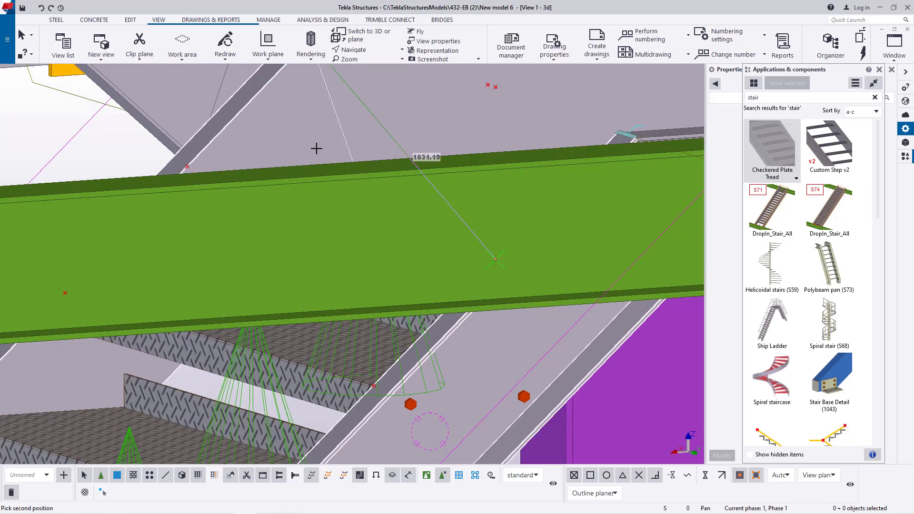
pyautogui.click(189, 167)
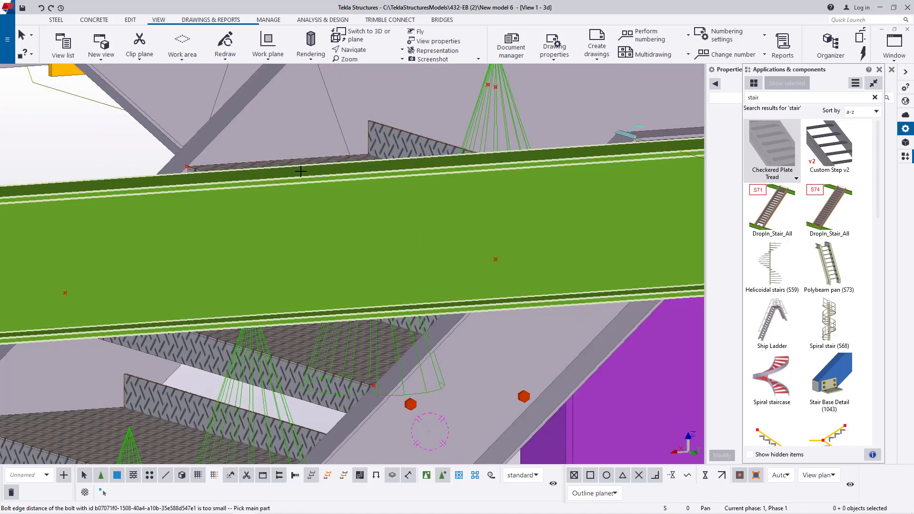
pyautogui.scroll(-2, 308, 171)
pyautogui.rightClick(347, 128)
pyautogui.click(363, 134)
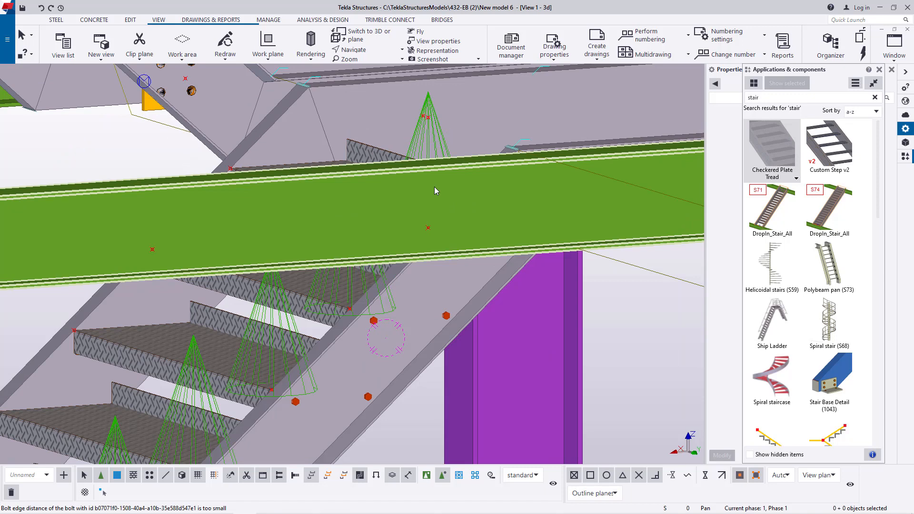
# - Examine the lower flight's treads from above and the open landing framing at the top of the flight
pyautogui.click(367, 50)
pyautogui.click(372, 84)
pyautogui.click(421, 279)
pyautogui.keyDown('ctrl'); pyautogui.moveTo(421, 279); pyautogui.dragTo(443, 310, button='middle'); pyautogui.keyUp('ctrl')
pyautogui.scroll(-5, 412, 222)
pyautogui.moveTo(413, 221)
pyautogui.keyDown('ctrl'); pyautogui.mouseDown(button='middle')
pyautogui.moveTo(360, 218)
pyautogui.moveTo(535, 202)
pyautogui.moveTo(471, 255)
pyautogui.moveTo(302, 310)
pyautogui.mouseUp(button='middle'); pyautogui.keyUp('ctrl')
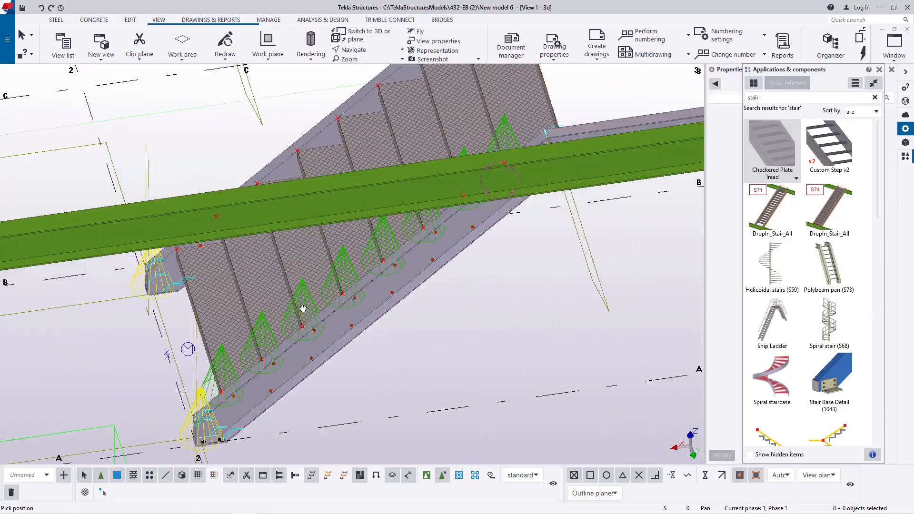
pyautogui.scroll(7, 287, 291)
pyautogui.scroll(-4, 351, 259)
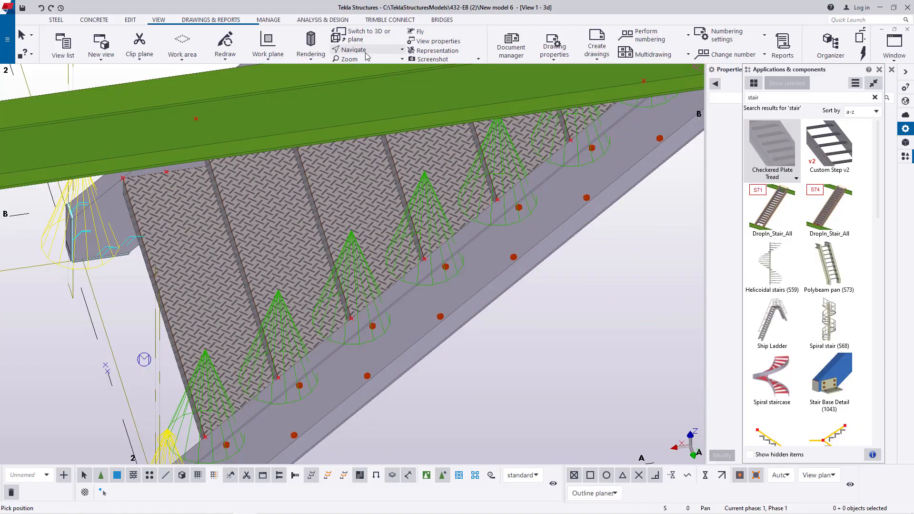
pyautogui.click(366, 54)
pyautogui.click(374, 81)
pyautogui.click(389, 239)
pyautogui.moveTo(390, 241)
pyautogui.keyDown('ctrl'); pyautogui.mouseDown(button='middle')
pyautogui.moveTo(519, 152)
pyautogui.moveTo(330, 150)
pyautogui.moveTo(430, 256)
pyautogui.moveTo(421, 135)
pyautogui.moveTo(291, 240)
pyautogui.mouseUp(button='middle'); pyautogui.keyUp('ctrl')
pyautogui.scroll(4, 429, 137)
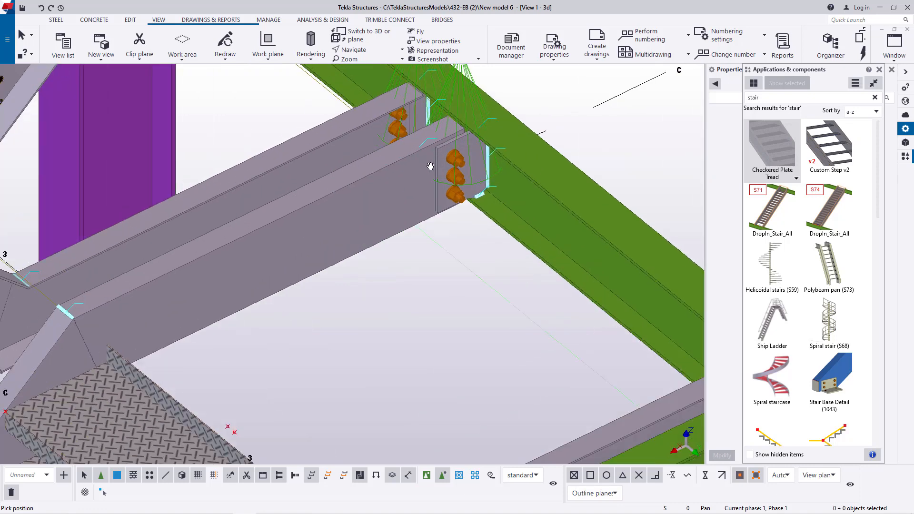
pyautogui.rightClick(529, 91)
pyautogui.click(551, 97)
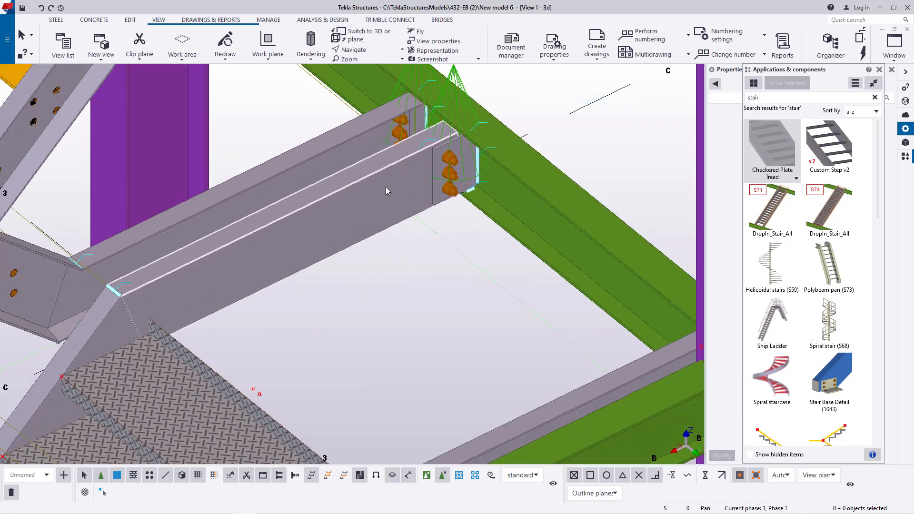
pyautogui.scroll(-3, 312, 205)
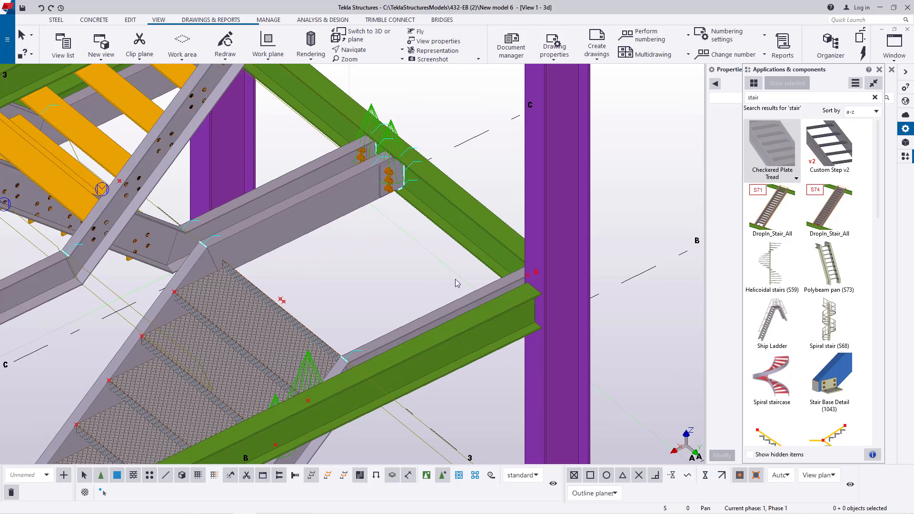
# - Model a 1000 mm steel beam across the landing opening between the midpoints of the two landing stringers' top edges
pyautogui.click(55, 19)
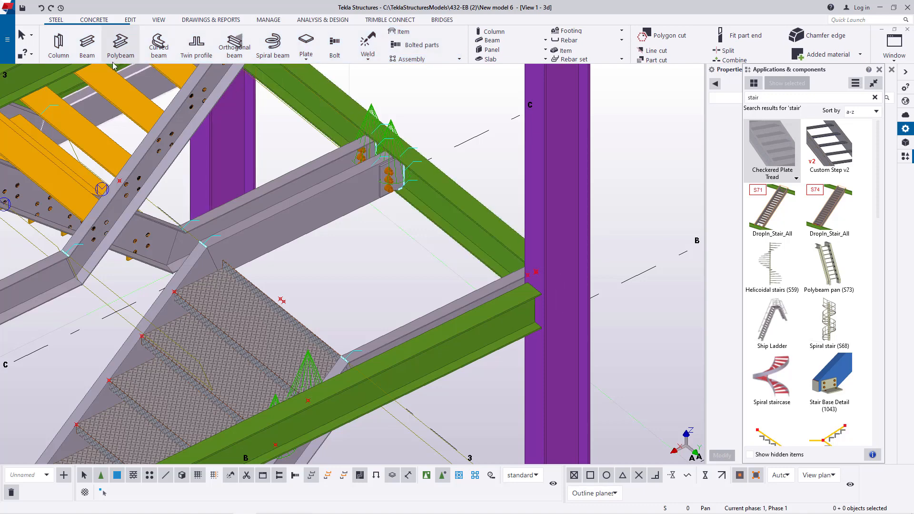
pyautogui.click(86, 45)
pyautogui.scroll(4, 305, 205)
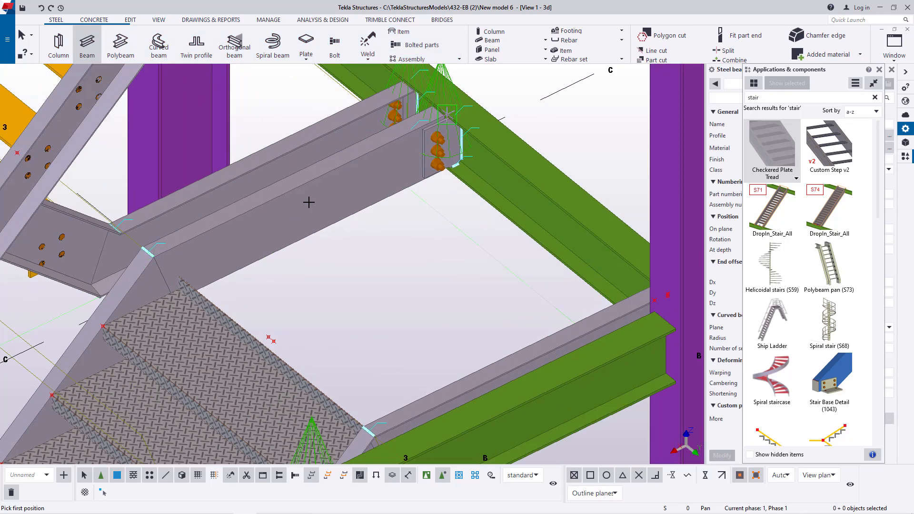
pyautogui.scroll(2, 305, 189)
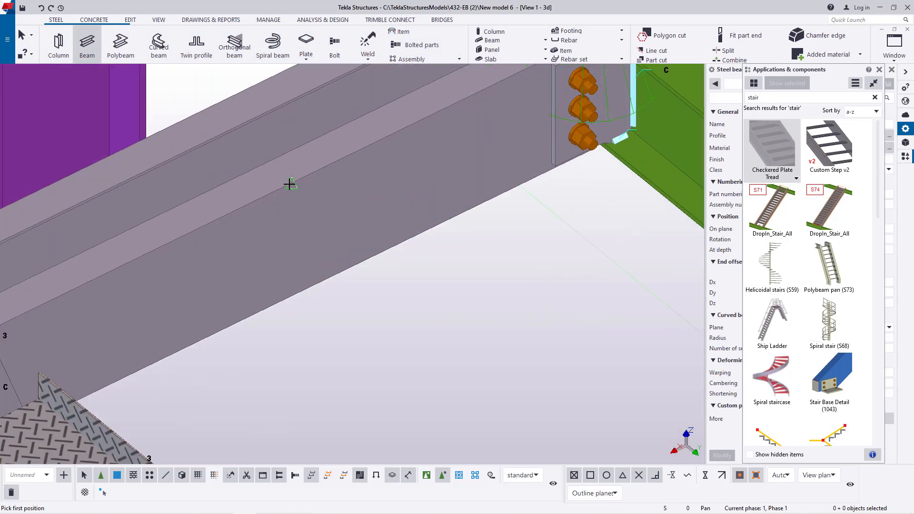
pyautogui.click(289, 184)
pyautogui.scroll(-3, 551, 271)
pyautogui.scroll(4, 563, 355)
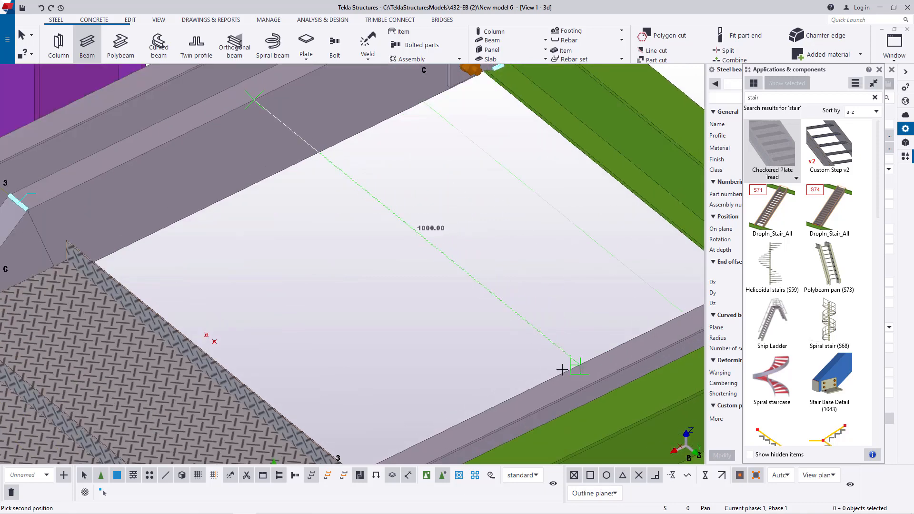
pyautogui.click(579, 366)
pyautogui.rightClick(506, 177)
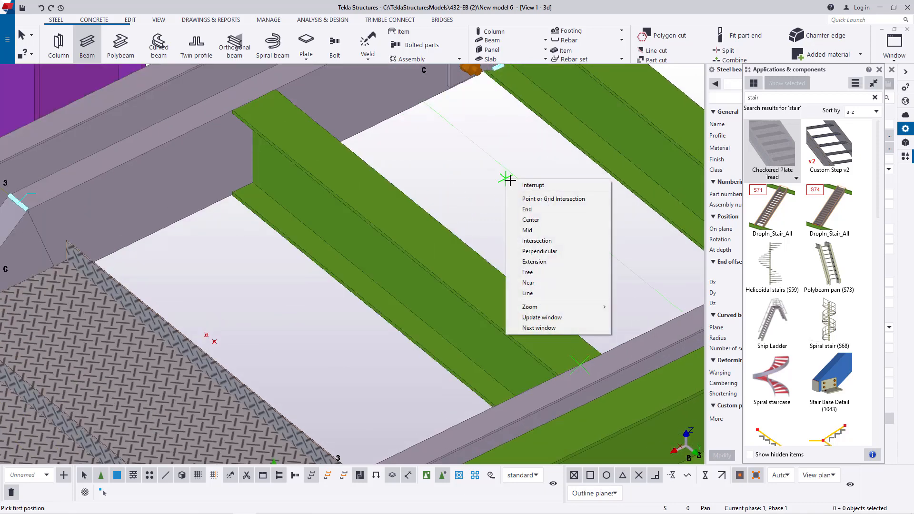
pyautogui.click(531, 185)
# - Change the new landing cross beam's profile to the C channel C100X6.7 and apply the modification
pyautogui.click(405, 213)
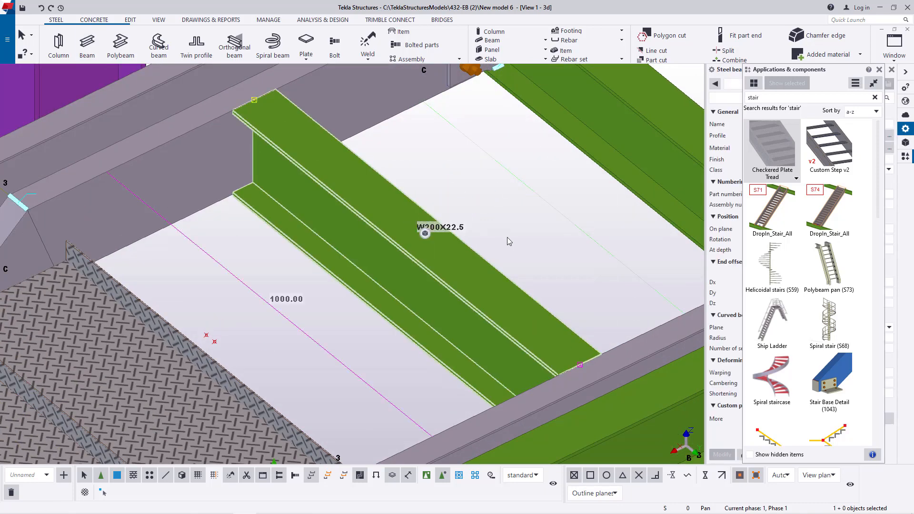
pyautogui.click(880, 71)
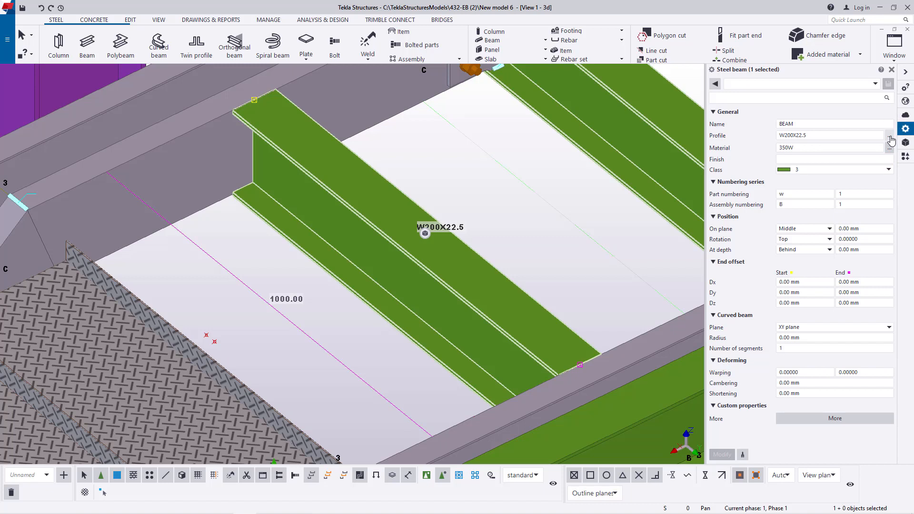
pyautogui.click(890, 137)
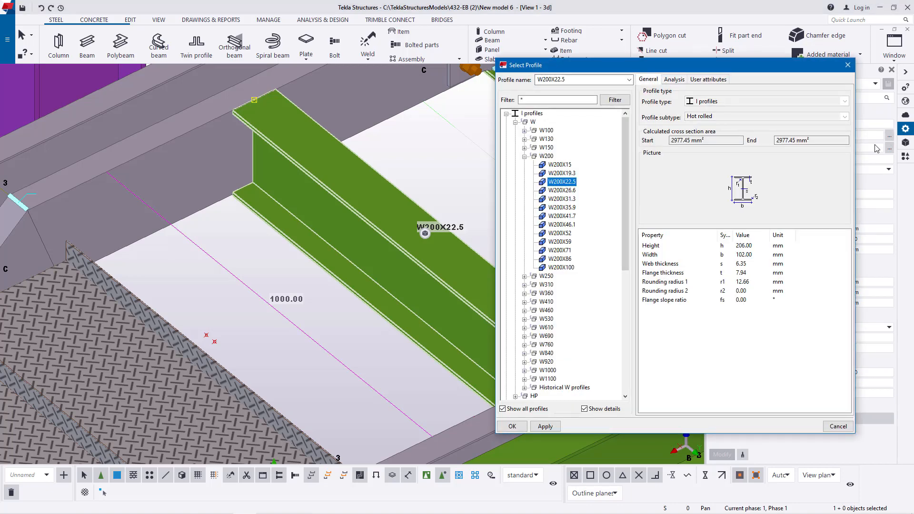
pyautogui.click(525, 157)
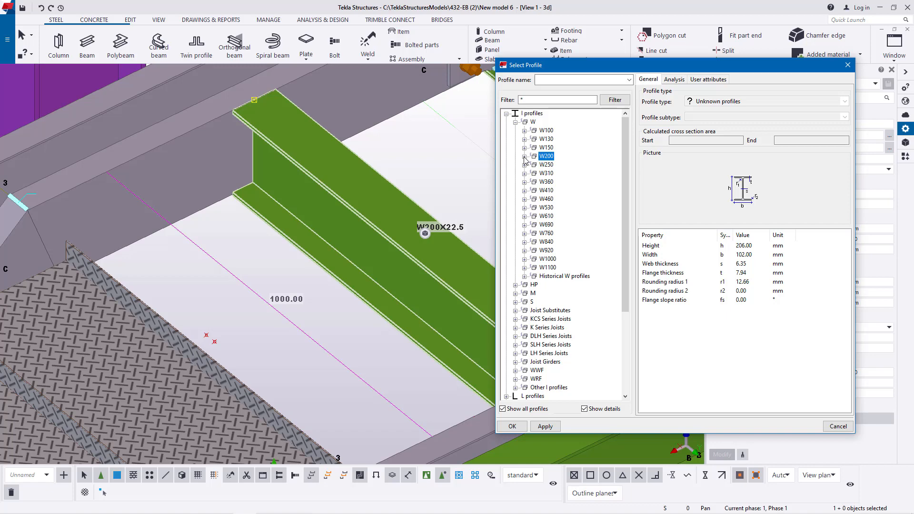
pyautogui.click(515, 122)
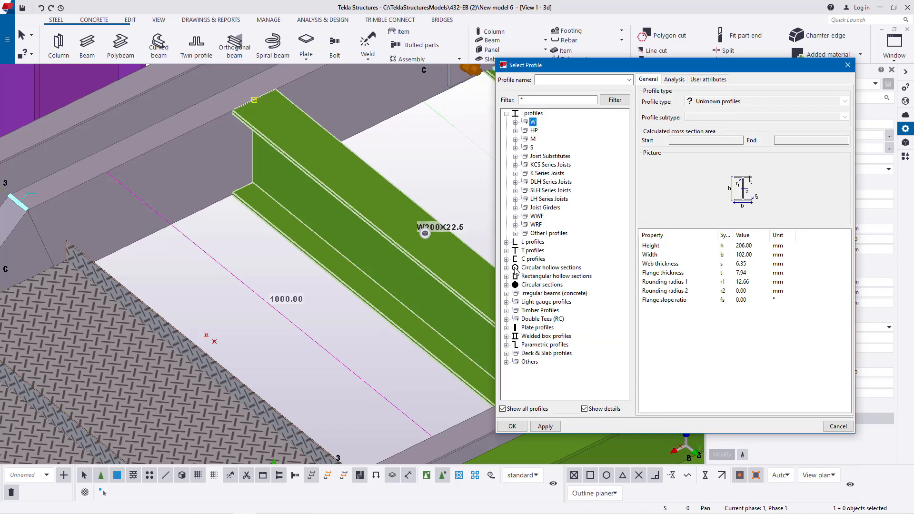
pyautogui.click(506, 260)
pyautogui.click(515, 268)
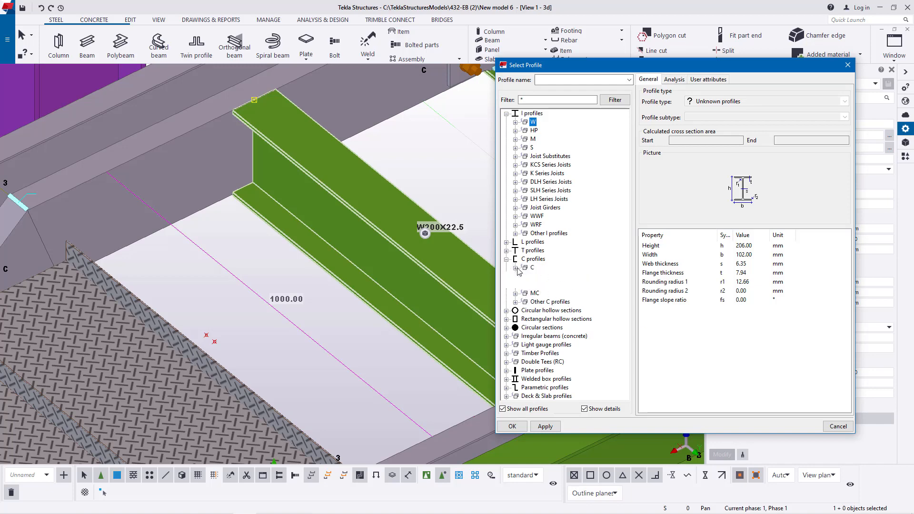
pyautogui.click(525, 285)
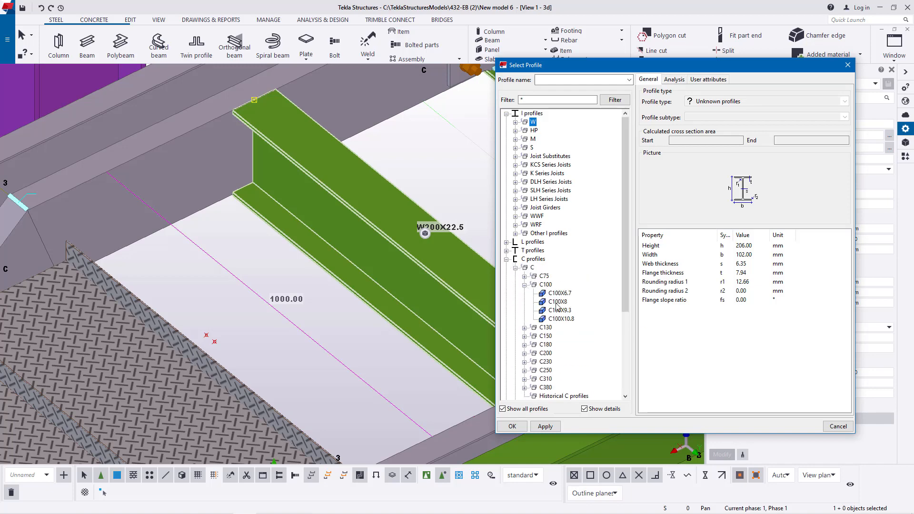
pyautogui.click(560, 293)
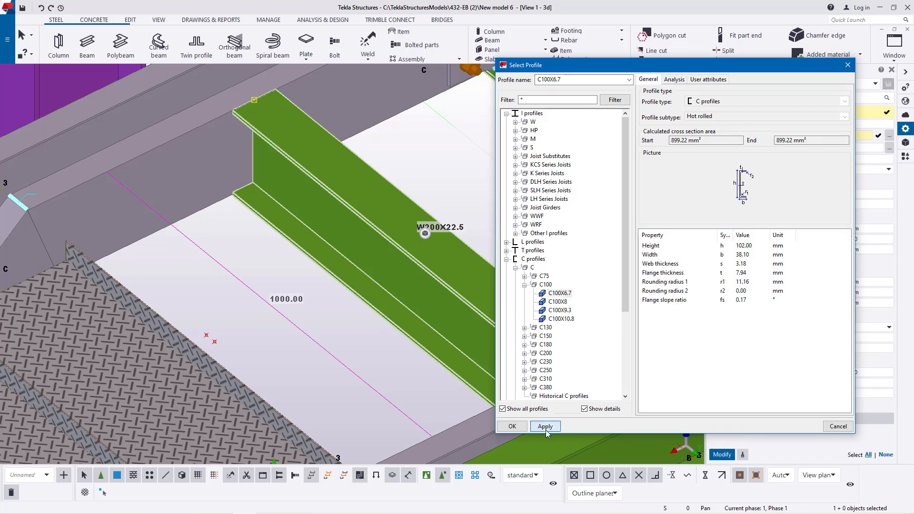
pyautogui.click(534, 427)
pyautogui.click(722, 454)
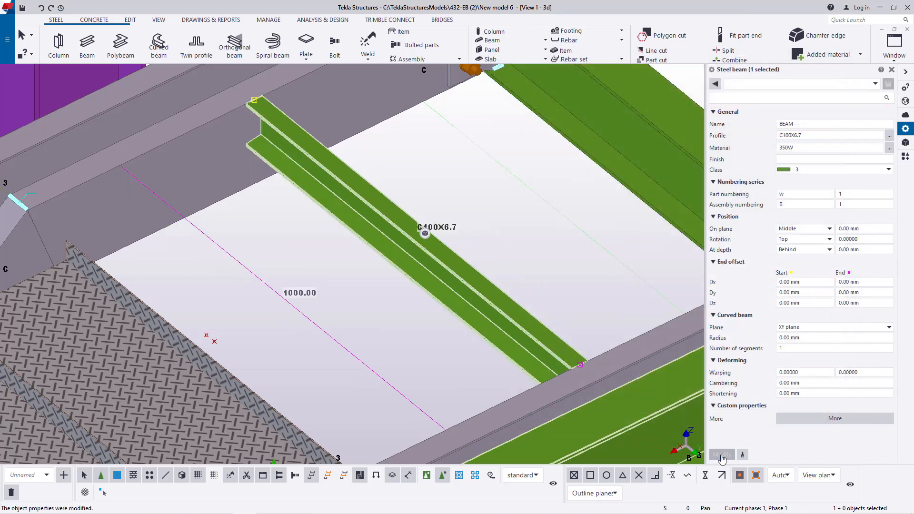
# - Start a linear copy of the C100X6.7 cross beam and set its dZ offset to 0
pyautogui.keyDown('ctrl'); pyautogui.moveTo(245, 93); pyautogui.dragTo(438, 279, button='middle'); pyautogui.keyUp('ctrl')
pyautogui.scroll(-2, 438, 280)
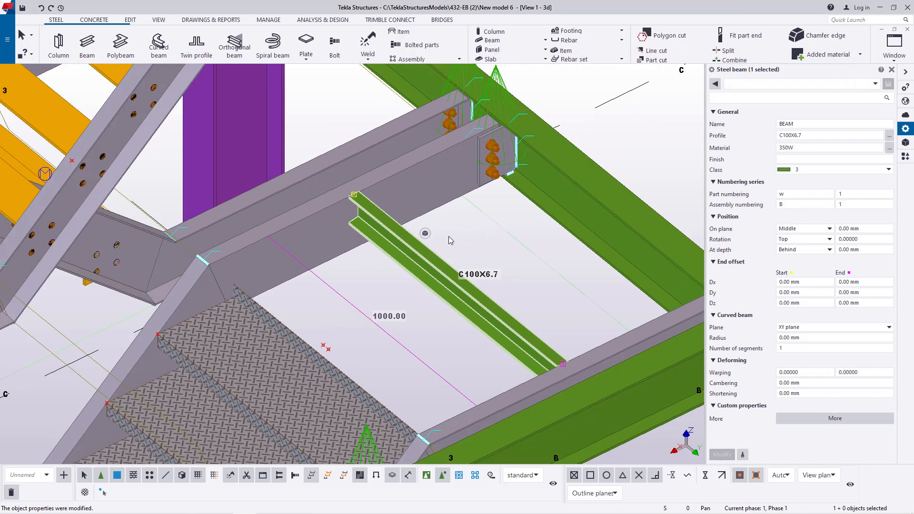
pyautogui.scroll(3, 235, 265)
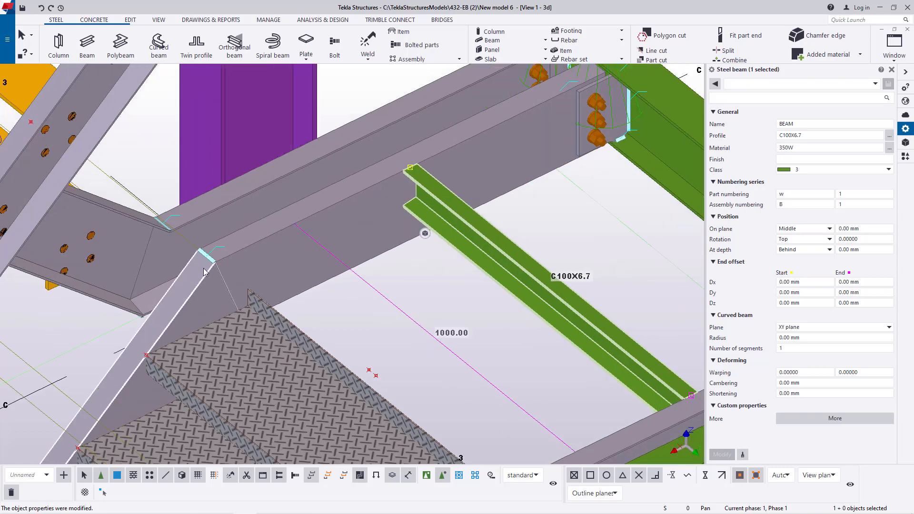
pyautogui.scroll(-2, 337, 233)
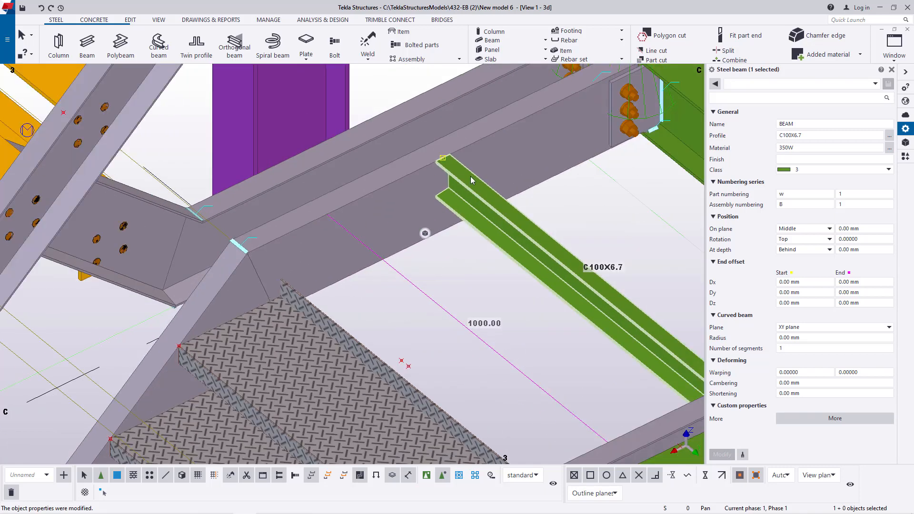
pyautogui.rightClick(469, 176)
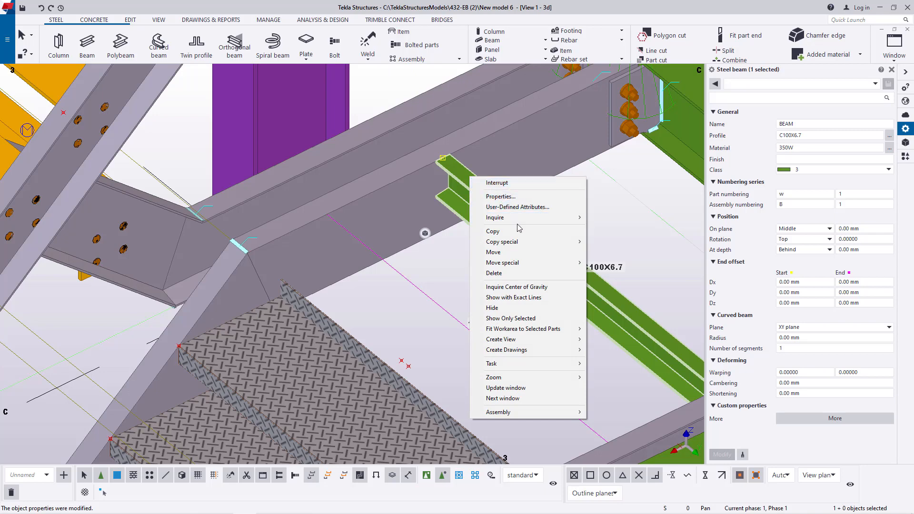
pyautogui.moveTo(534, 245)
pyautogui.click(601, 242)
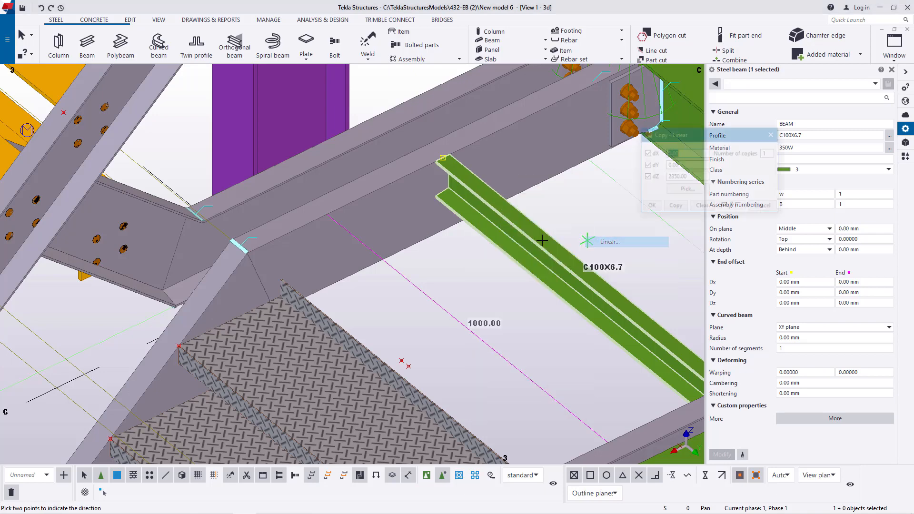
pyautogui.scroll(-3, 299, 221)
pyautogui.scroll(-1, 299, 221)
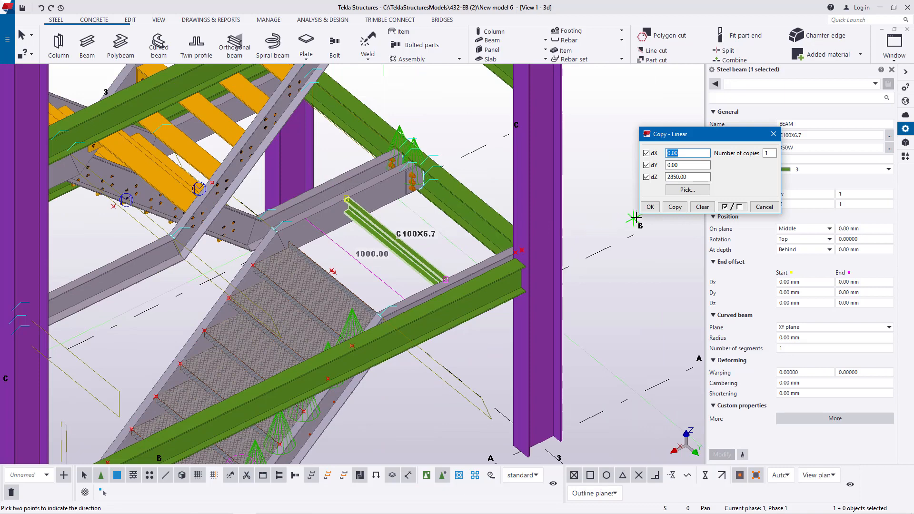
pyautogui.moveTo(697, 177); pyautogui.dragTo(646, 177)
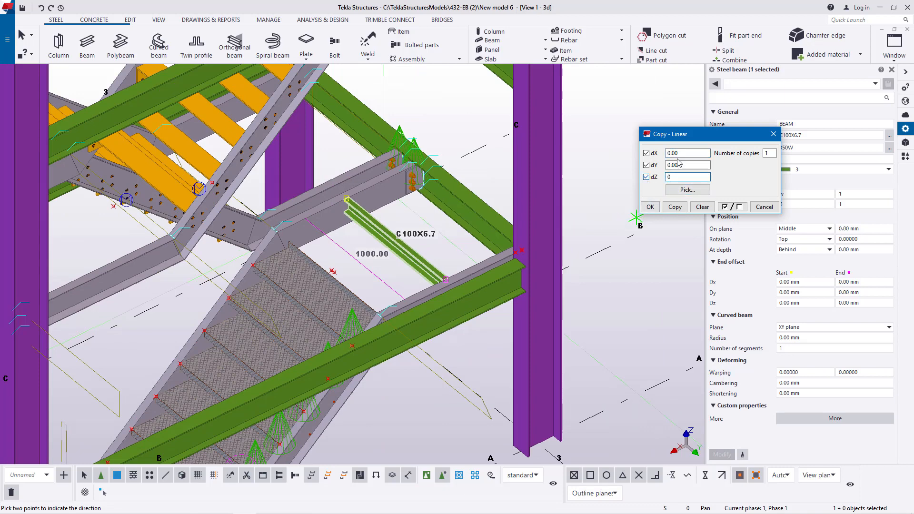
# - Try linear copies of the channel at dX 600 mm and dX 550 mm toward the stair, undoing each one
pyautogui.moveTo(680, 153); pyautogui.dragTo(662, 153)
pyautogui.click(673, 209)
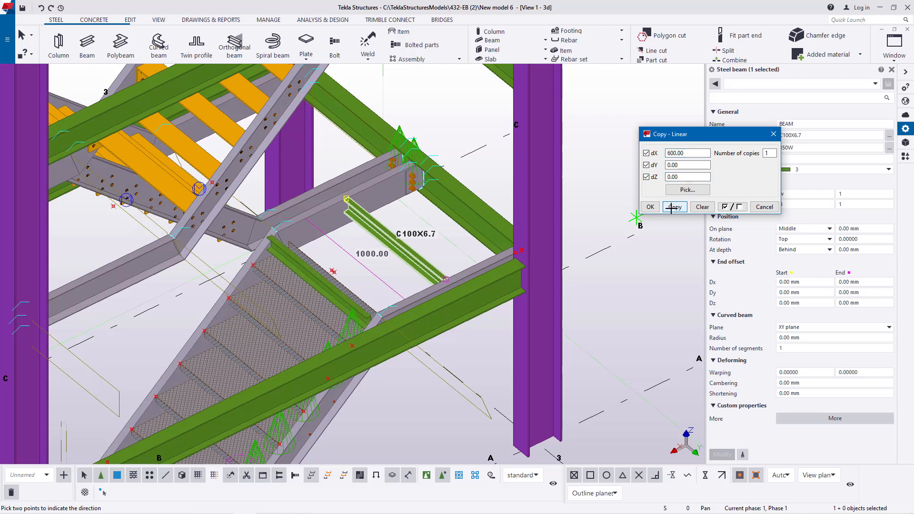
pyautogui.click(41, 8)
pyautogui.doubleClick(669, 153)
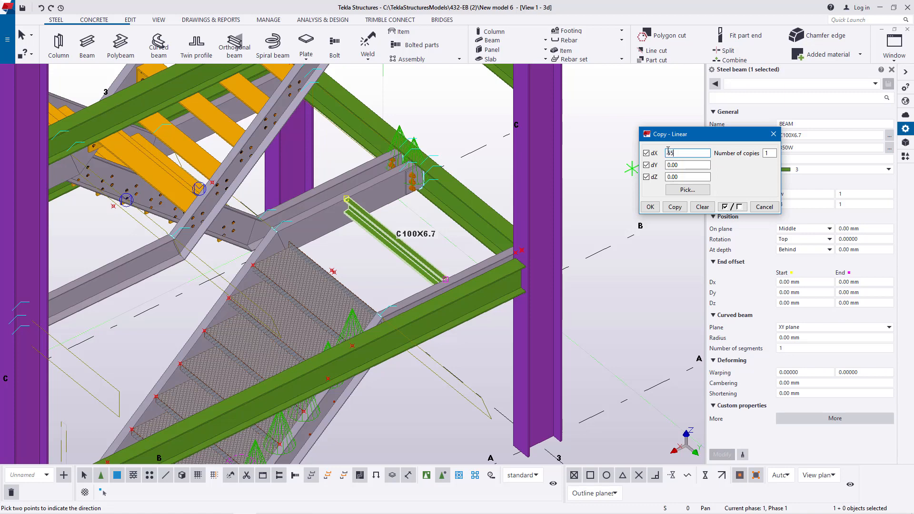
pyautogui.click(675, 207)
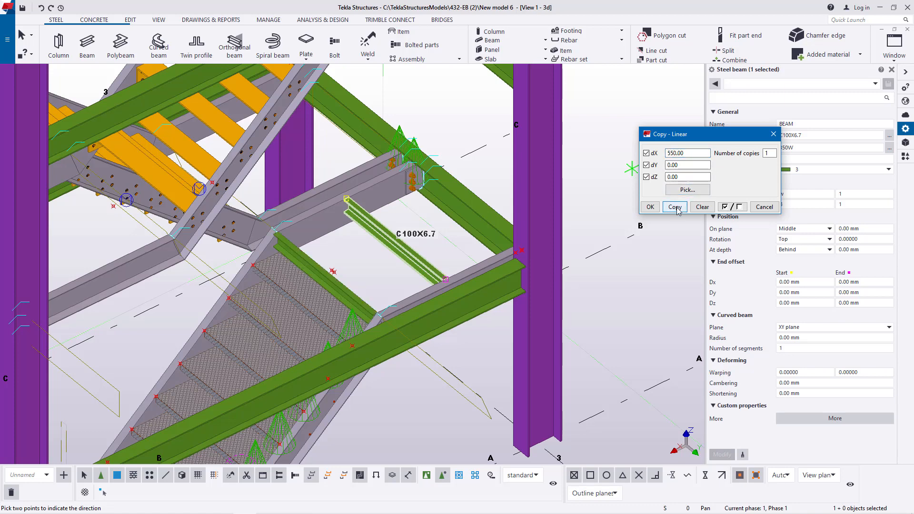
pyautogui.click(41, 8)
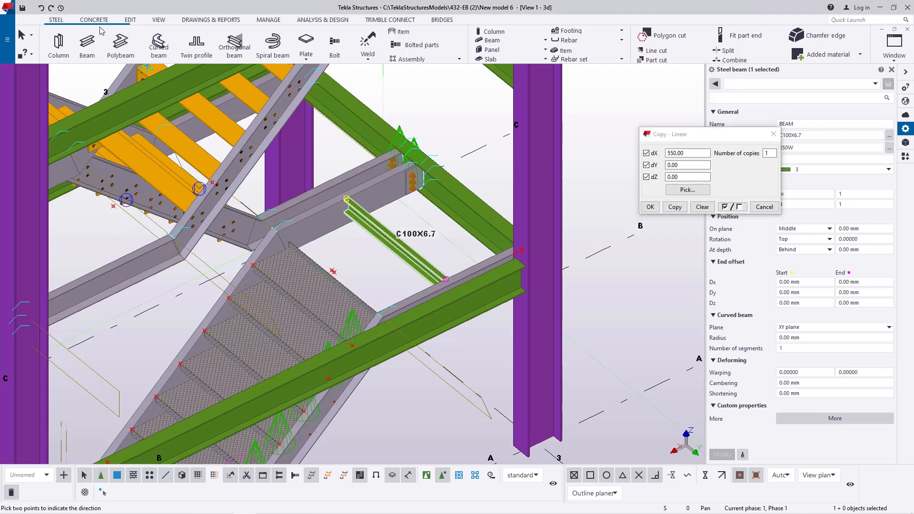
# - Make one linear copy of the channel at dX 450 mm beside the top tread and end the copy command
pyautogui.doubleClick(668, 152)
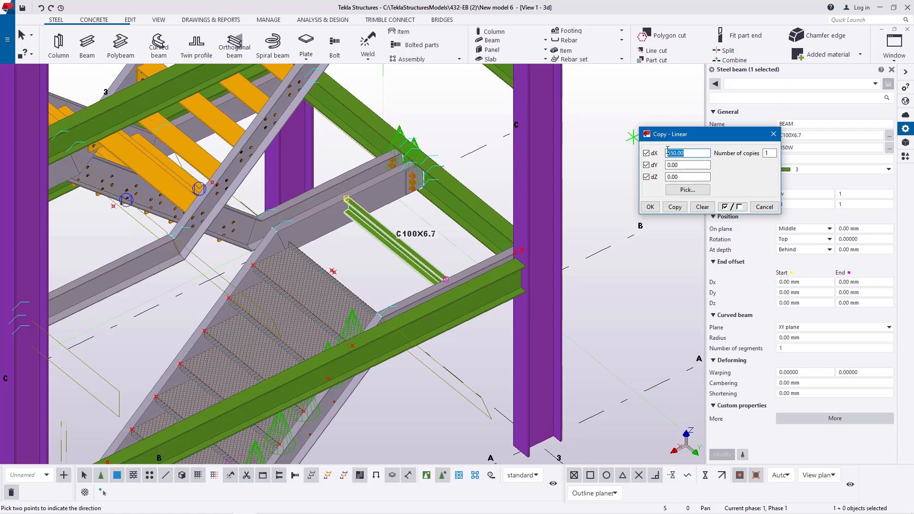
pyautogui.click(676, 207)
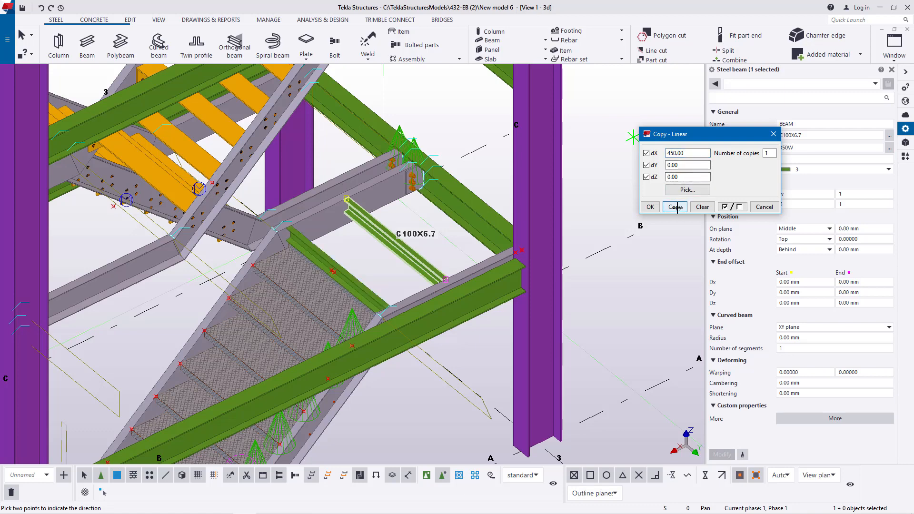
pyautogui.click(650, 206)
pyautogui.rightClick(466, 117)
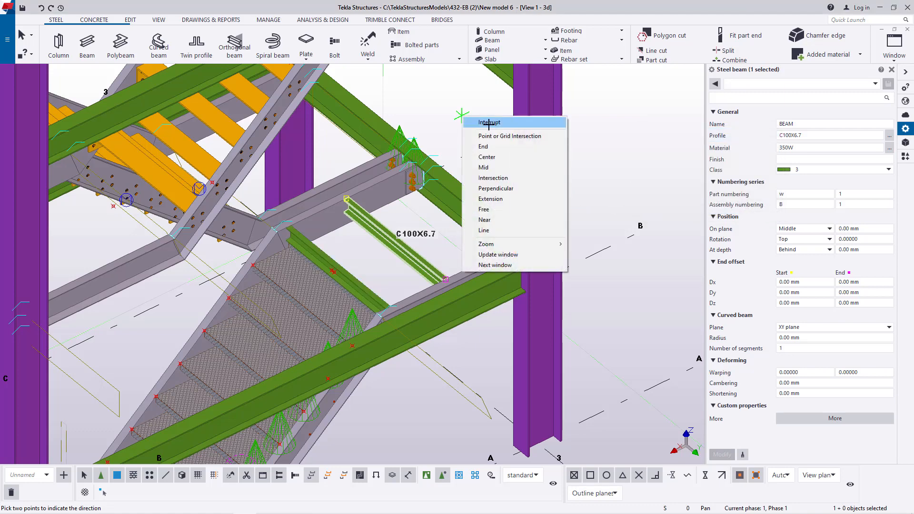
pyautogui.click(489, 123)
# - Copy the middle channel toward the green main beam, using the matching flange corners of the two channels as origin and destination, and end the command
pyautogui.scroll(8, 286, 220)
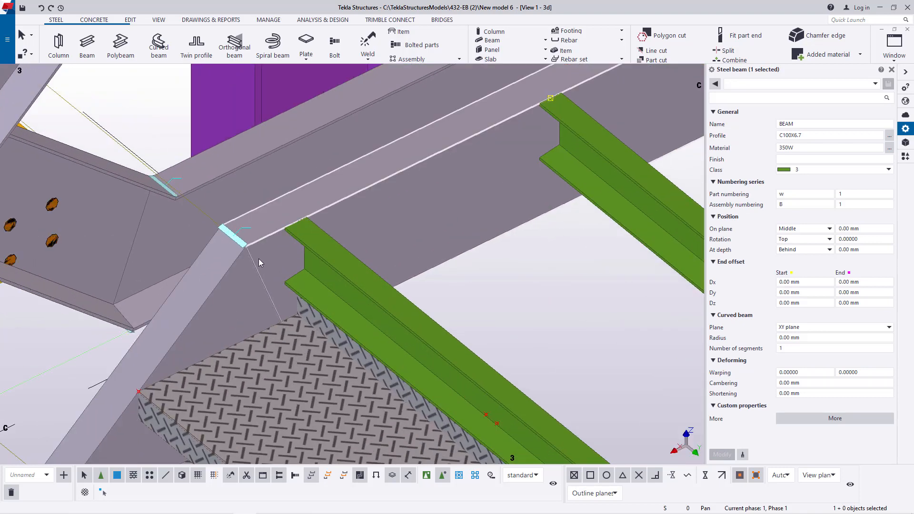
pyautogui.scroll(-4, 260, 256)
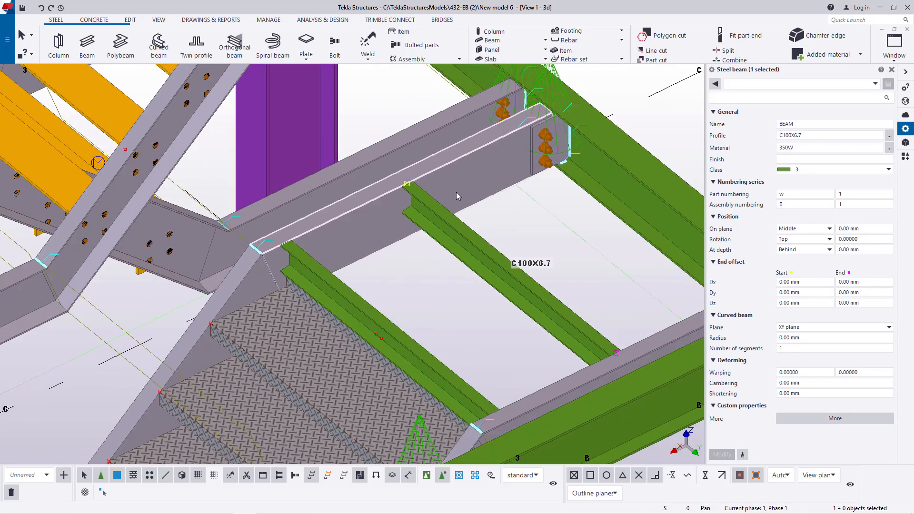
pyautogui.rightClick(438, 215)
pyautogui.click(461, 269)
pyautogui.scroll(5, 285, 247)
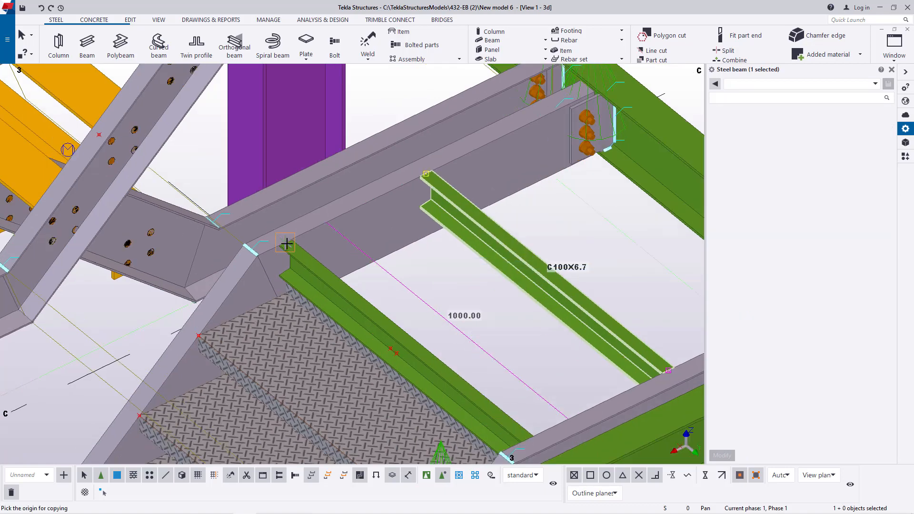
pyautogui.scroll(4, 278, 245)
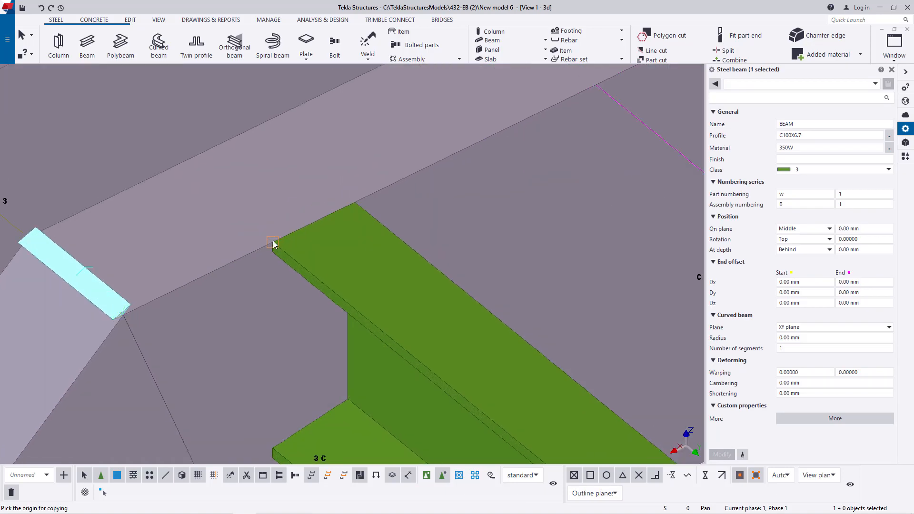
pyautogui.click(273, 241)
pyautogui.scroll(-5, 266, 294)
pyautogui.scroll(7, 614, 139)
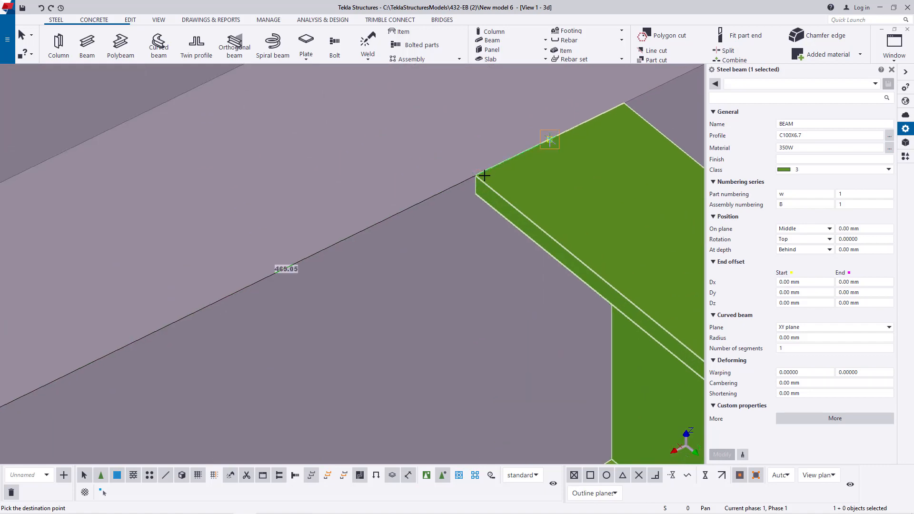
pyautogui.scroll(-6, 393, 237)
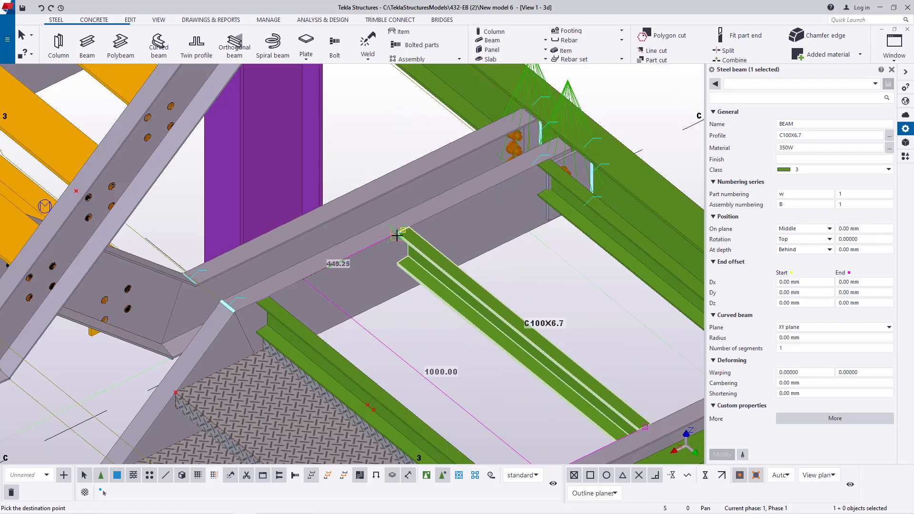
pyautogui.scroll(5, 617, 140)
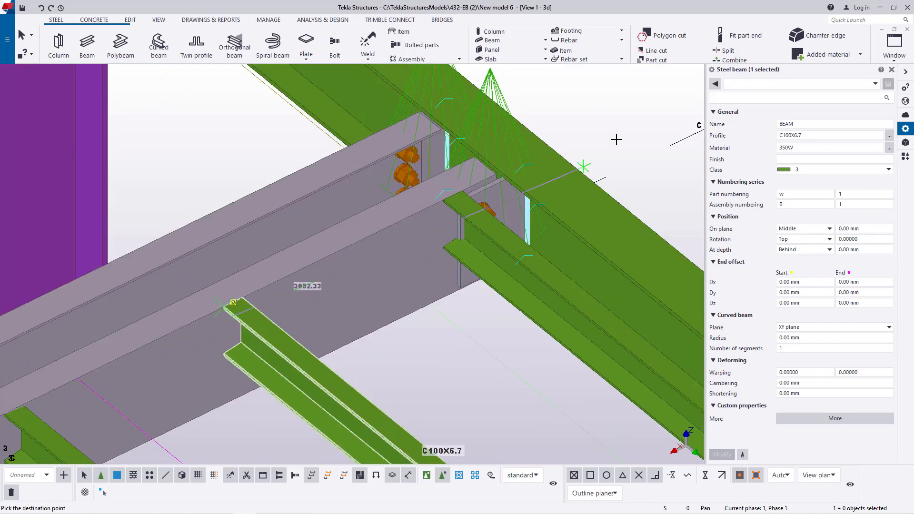
pyautogui.rightClick(616, 139)
pyautogui.click(636, 134)
# - Move the channel nearest the green main beam half a flange width away from it, from its top flange's end corner to that edge's midpoint
pyautogui.scroll(3, 479, 208)
pyautogui.scroll(2, 392, 223)
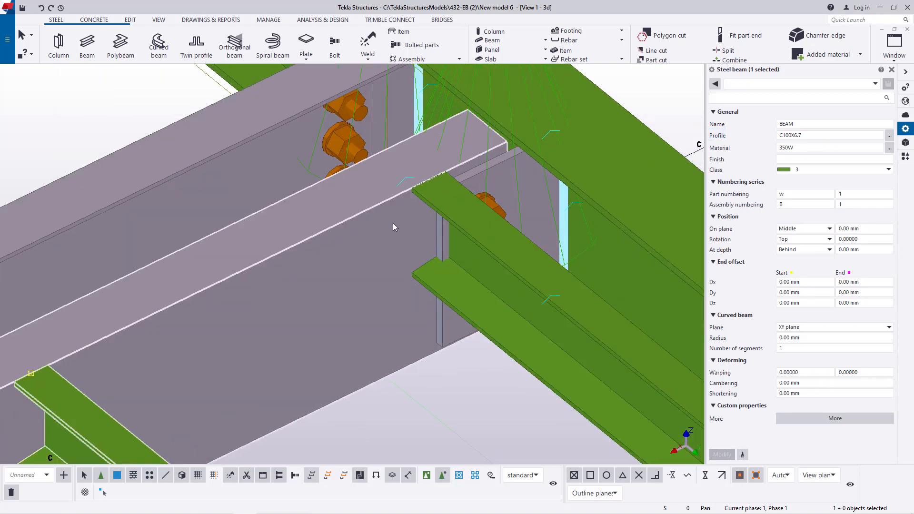
pyautogui.scroll(3, 419, 214)
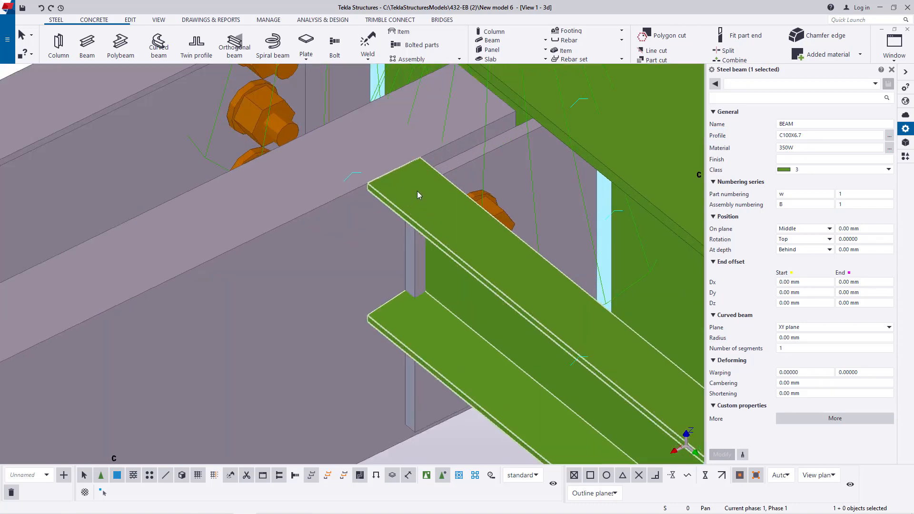
pyautogui.rightClick(411, 181)
pyautogui.click(443, 258)
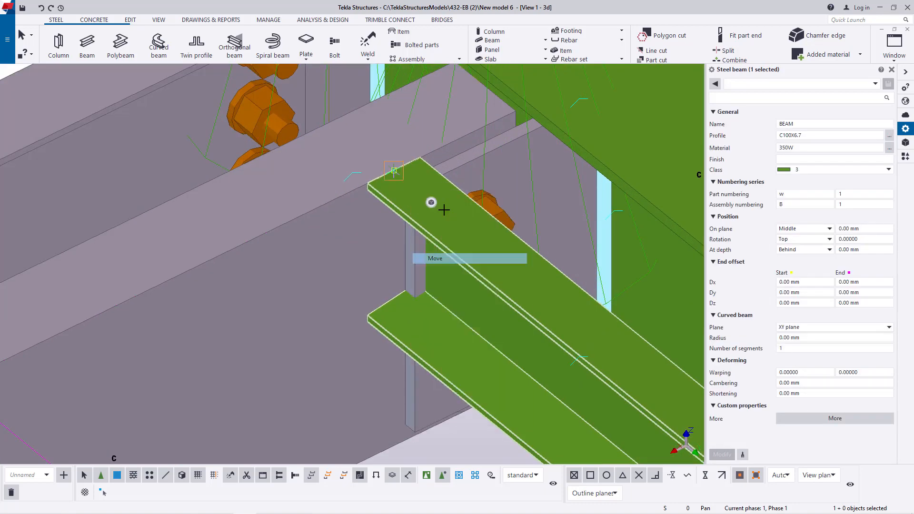
pyautogui.scroll(2, 418, 163)
pyautogui.click(422, 147)
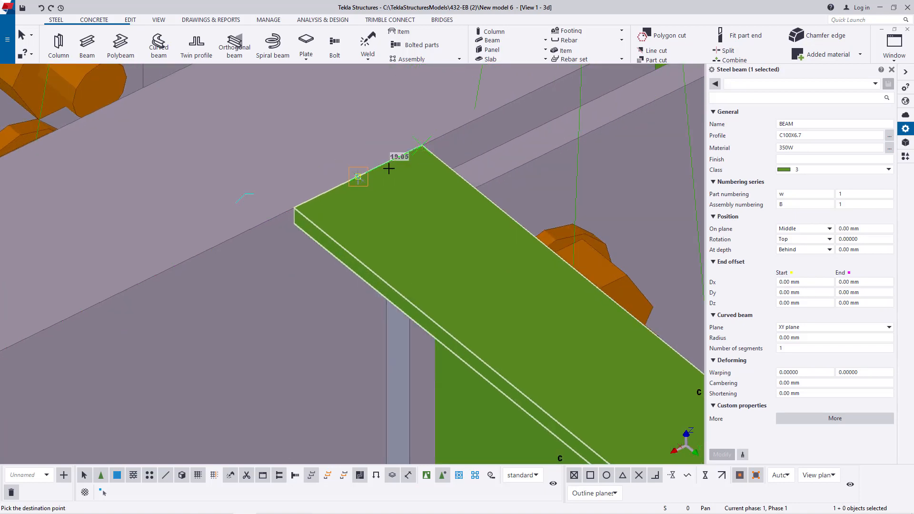
pyautogui.click(358, 176)
pyautogui.scroll(-5, 359, 176)
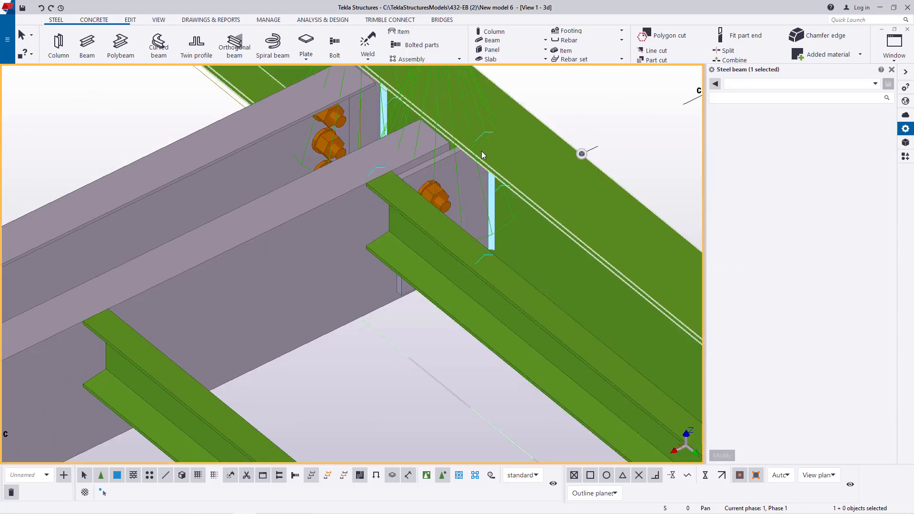
# - Move the channel nearest the green main beam one flange width toward the stair, using its top flange's two end corners as origin and destination
pyautogui.click(158, 20)
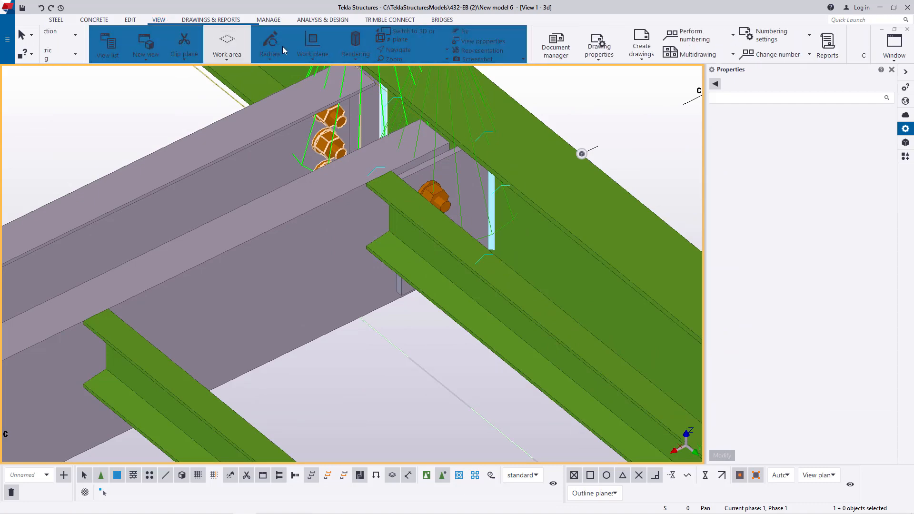
pyautogui.click(367, 51)
pyautogui.click(374, 66)
pyautogui.moveTo(413, 200); pyautogui.dragTo(514, 208)
pyautogui.scroll(3, 486, 206)
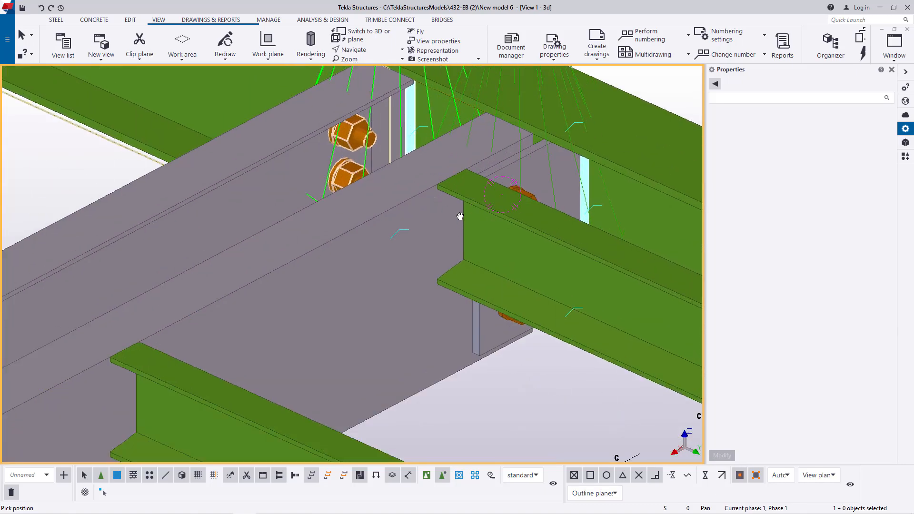
pyautogui.scroll(-6, 405, 212)
pyautogui.rightClick(643, 107)
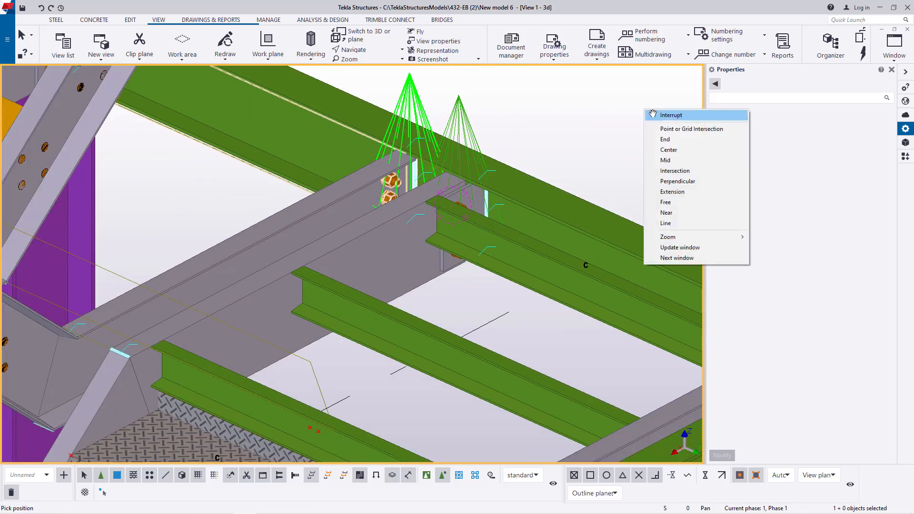
pyautogui.click(661, 115)
pyautogui.scroll(5, 449, 193)
pyautogui.click(421, 231)
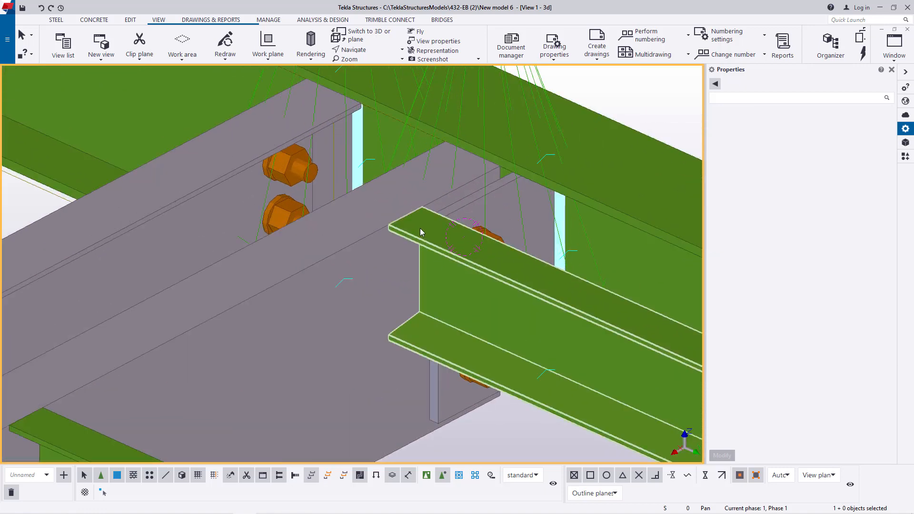
pyautogui.scroll(4, 421, 227)
pyautogui.rightClick(422, 226)
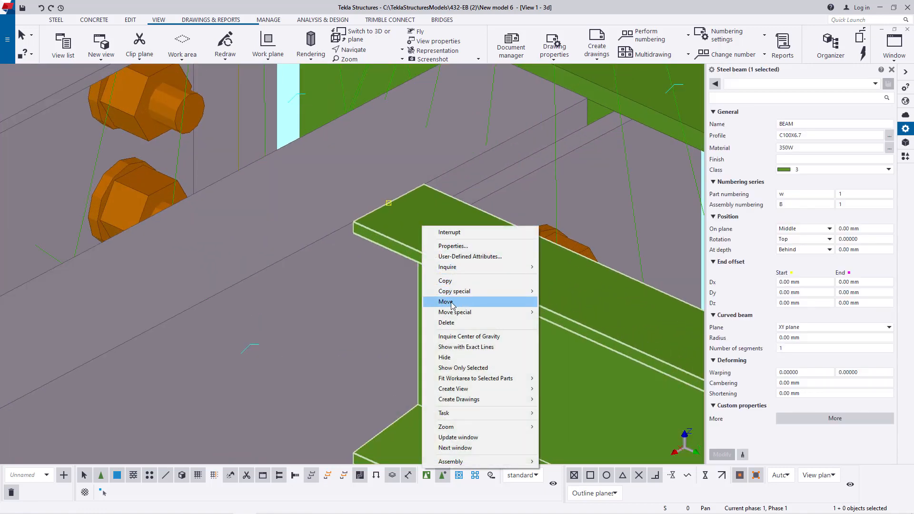
pyautogui.click(453, 304)
pyautogui.scroll(3, 443, 168)
pyautogui.click(444, 166)
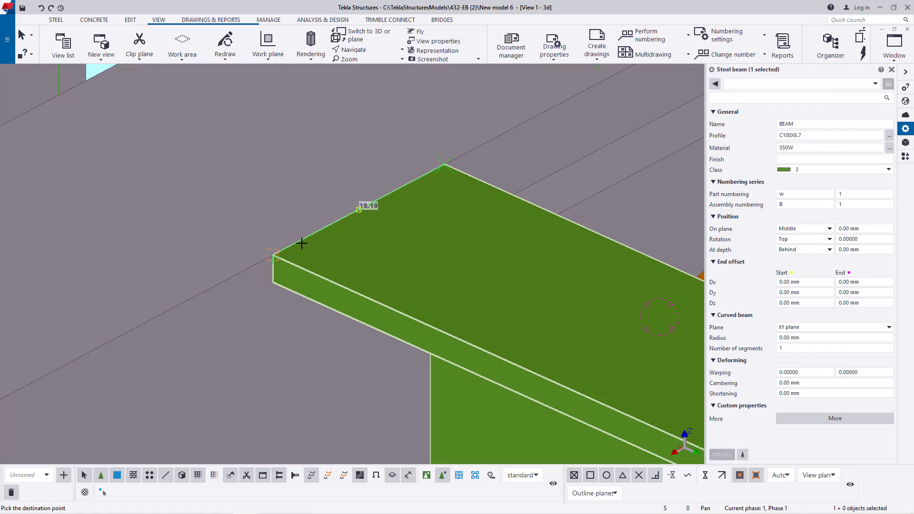
pyautogui.click(273, 255)
pyautogui.scroll(-12, 309, 207)
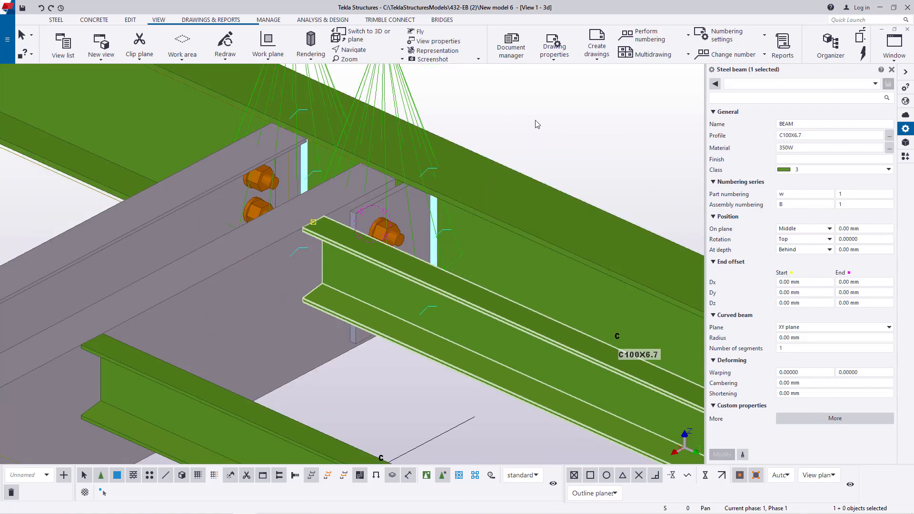
pyautogui.click(534, 124)
# - Examine the landing framing and the spacing of its channels from several angles, and close the properties pane
pyautogui.scroll(-4, 424, 169)
pyautogui.scroll(-5, 413, 182)
pyautogui.moveTo(439, 189)
pyautogui.scroll(5, 324, 245)
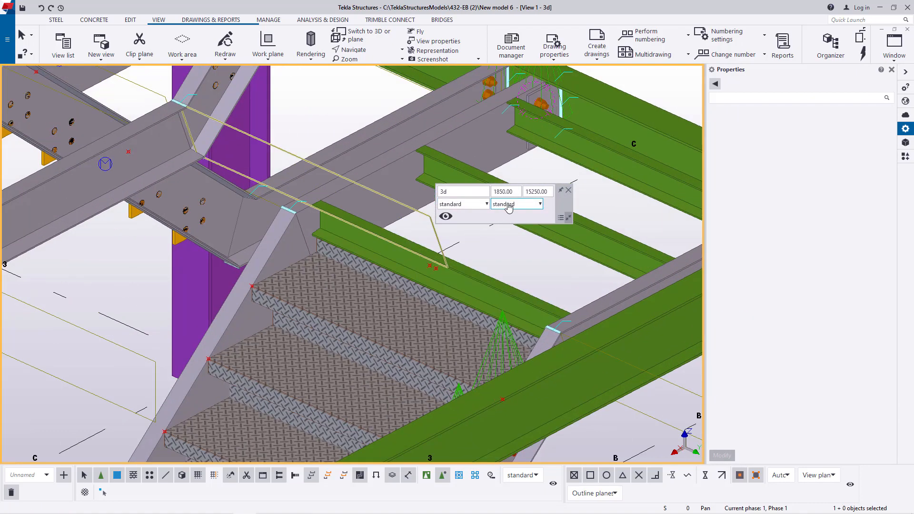
pyautogui.click(568, 191)
pyautogui.click(364, 52)
pyautogui.click(367, 70)
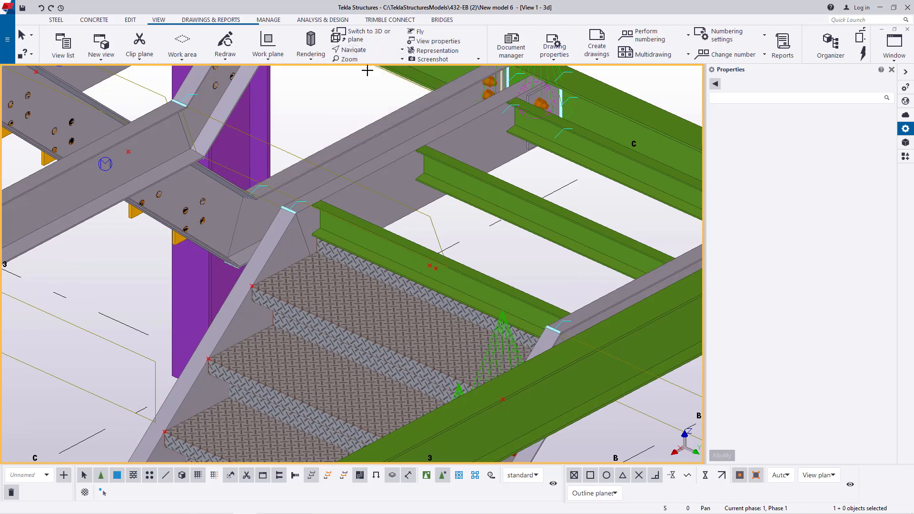
pyautogui.click(327, 205)
pyautogui.keyDown('ctrl'); pyautogui.moveTo(327, 205); pyautogui.dragTo(261, 259, button='middle'); pyautogui.keyUp('ctrl')
pyautogui.scroll(-4, 262, 262)
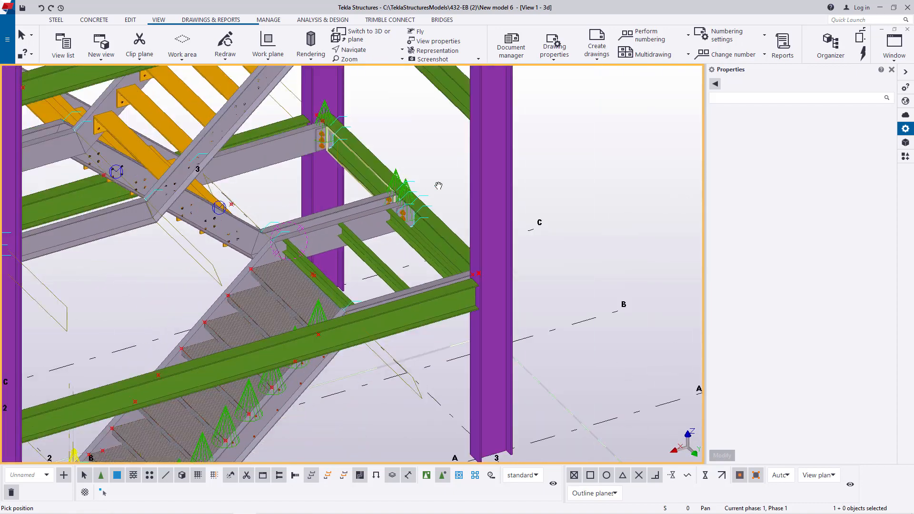
pyautogui.rightClick(435, 142)
pyautogui.click(457, 148)
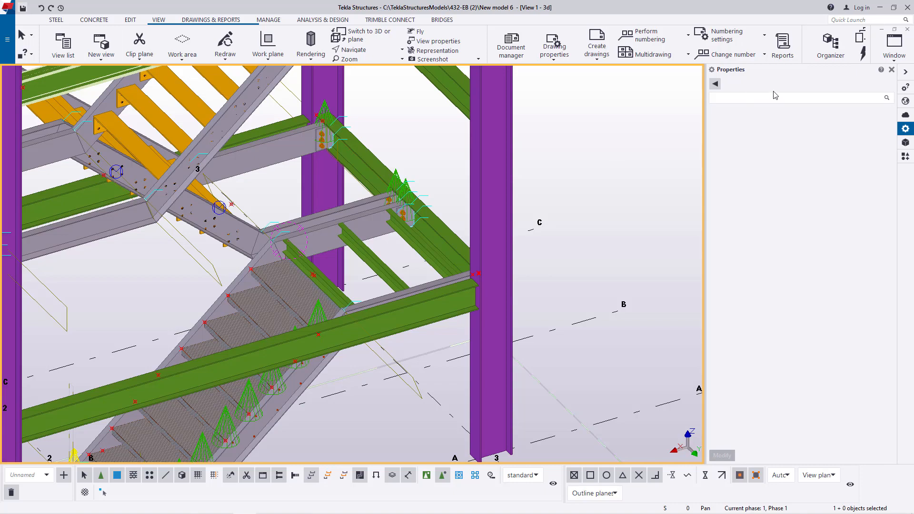
pyautogui.click(891, 70)
# - Examine the three channel cross beams and their ends against the landing stringer up close
pyautogui.scroll(3, 425, 120)
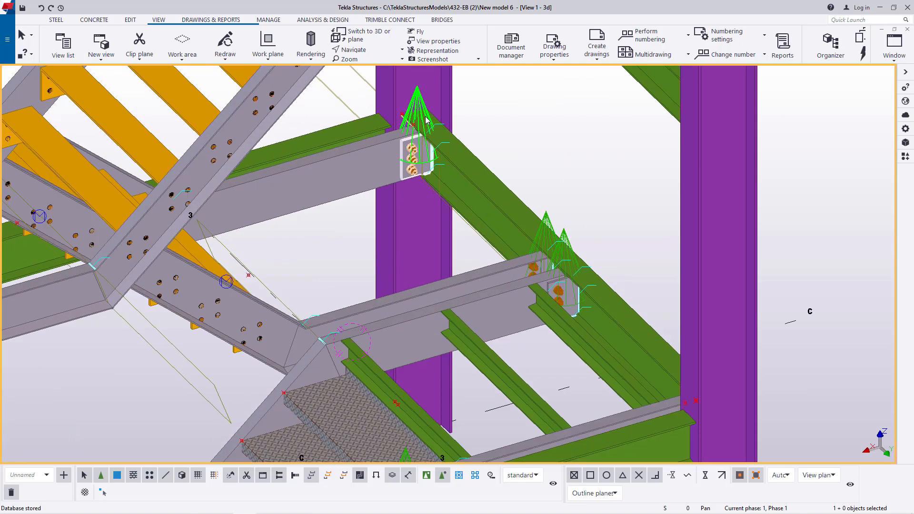
pyautogui.scroll(2, 449, 353)
pyautogui.scroll(3, 292, 361)
pyautogui.scroll(-3, 326, 312)
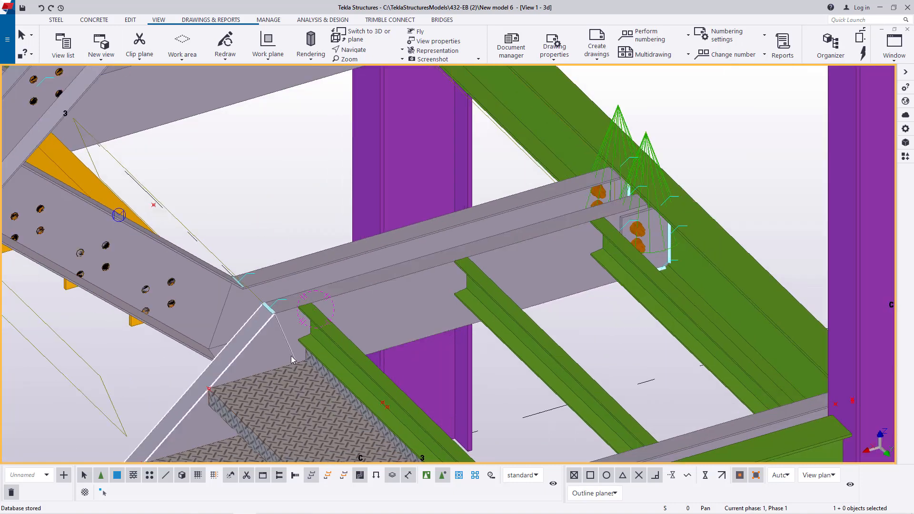
pyautogui.scroll(3, 286, 356)
pyautogui.scroll(-3, 268, 326)
pyautogui.click(366, 51)
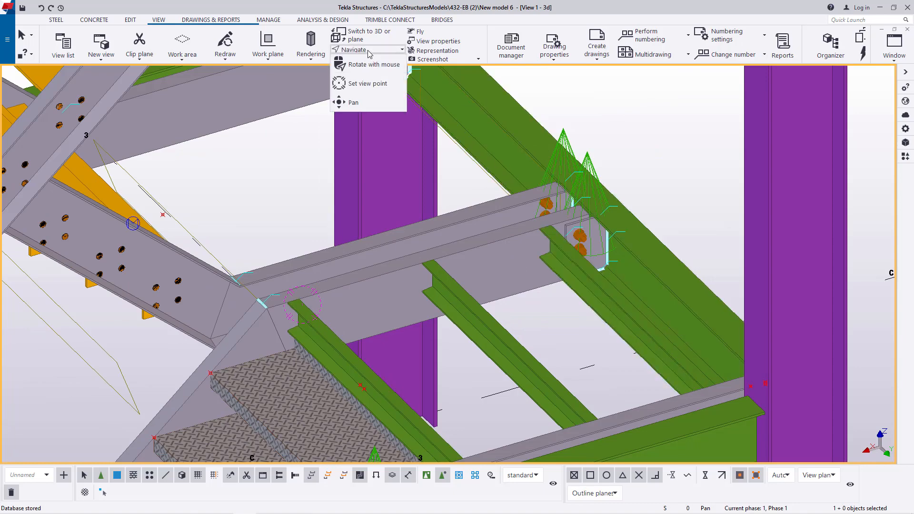
pyautogui.click(369, 83)
pyautogui.click(452, 259)
pyautogui.moveTo(452, 261)
pyautogui.keyDown('ctrl'); pyautogui.mouseDown(button='middle')
pyautogui.moveTo(484, 265)
pyautogui.moveTo(456, 263)
pyautogui.mouseUp(button='middle'); pyautogui.keyUp('ctrl')
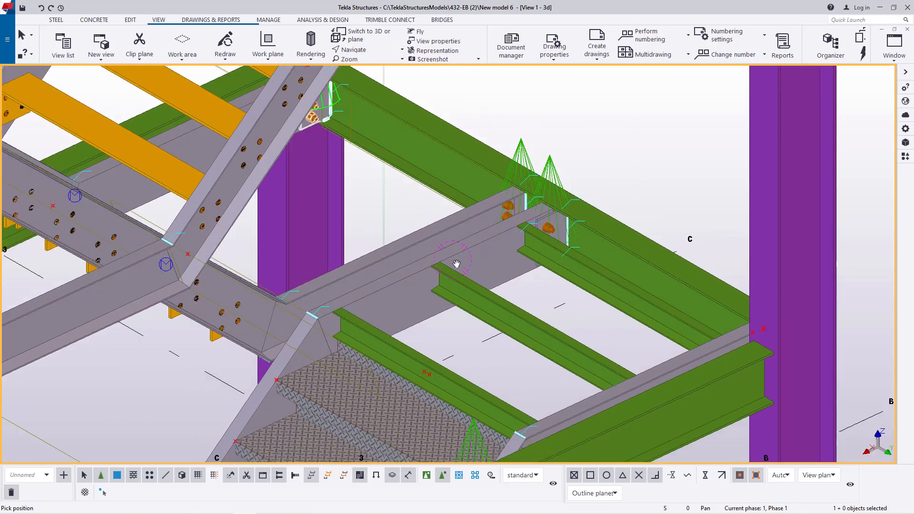
pyautogui.scroll(3, 464, 286)
pyautogui.scroll(1, 540, 288)
pyautogui.rightClick(580, 275)
pyautogui.click(600, 285)
pyautogui.scroll(-3, 572, 288)
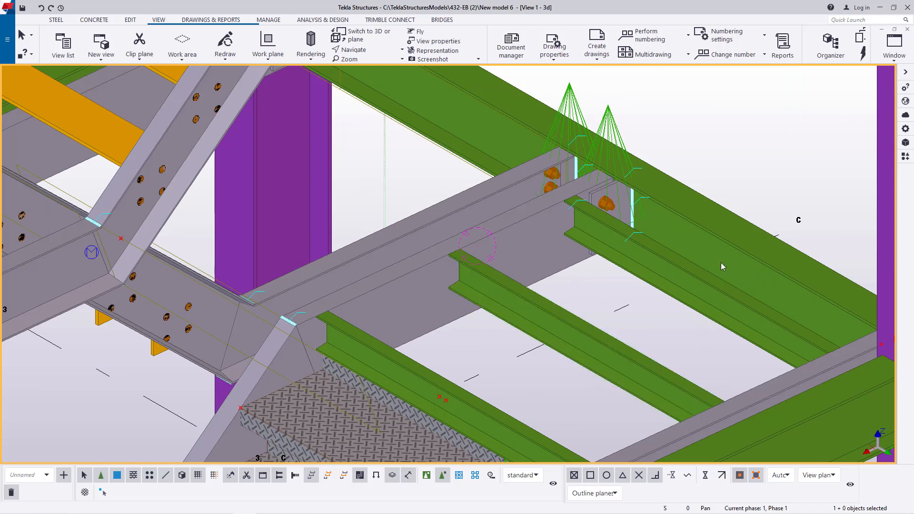
# - Load the saved landing settings into the Checkered Plate Tread component and accept them
pyautogui.click(905, 156)
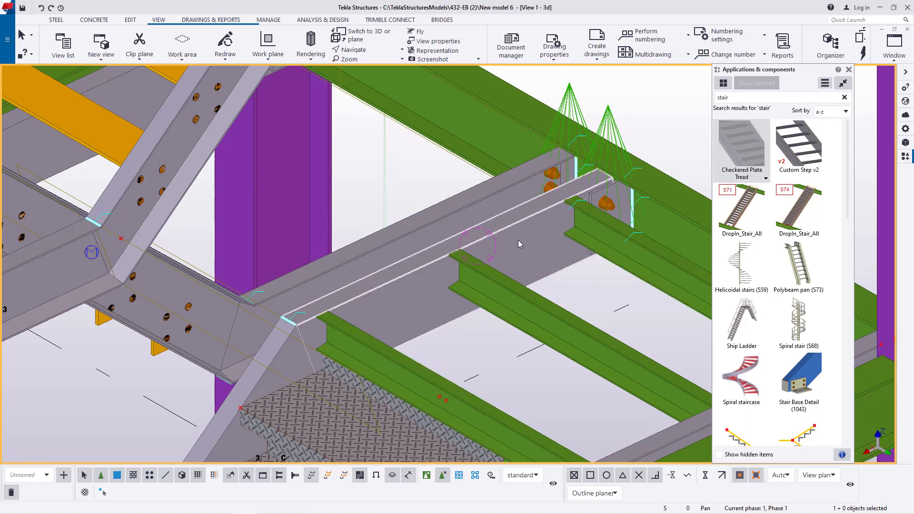
pyautogui.scroll(-2, 518, 240)
pyautogui.scroll(2, 595, 260)
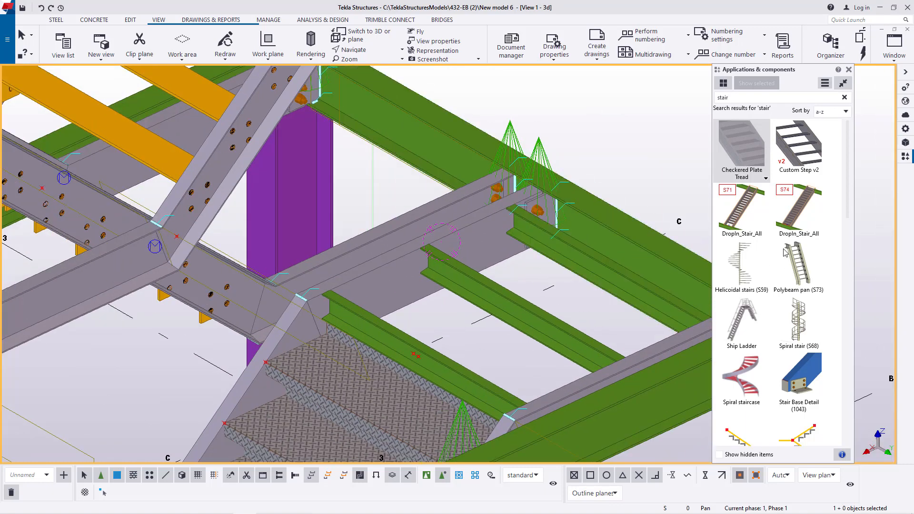
pyautogui.doubleClick(760, 146)
pyautogui.scroll(-3, 234, 244)
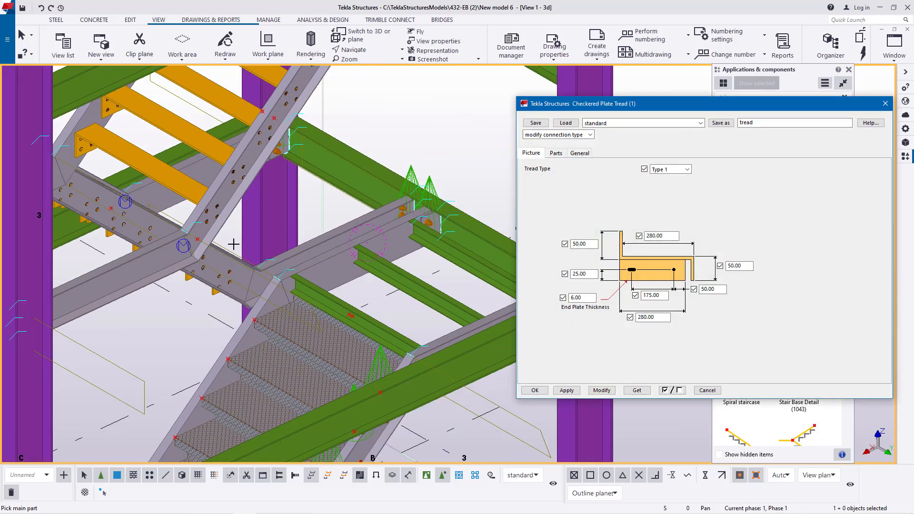
pyautogui.scroll(1, 452, 268)
pyautogui.scroll(1, 449, 266)
pyautogui.click(700, 123)
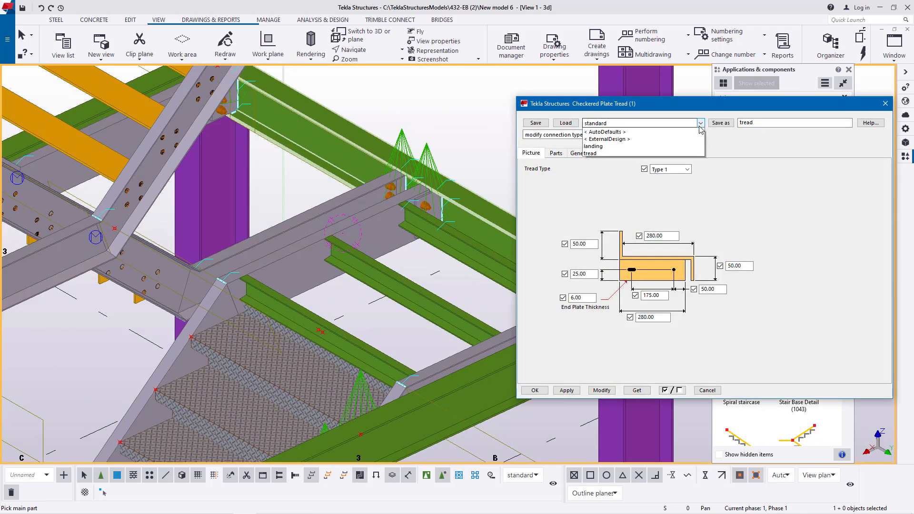
pyautogui.click(595, 161)
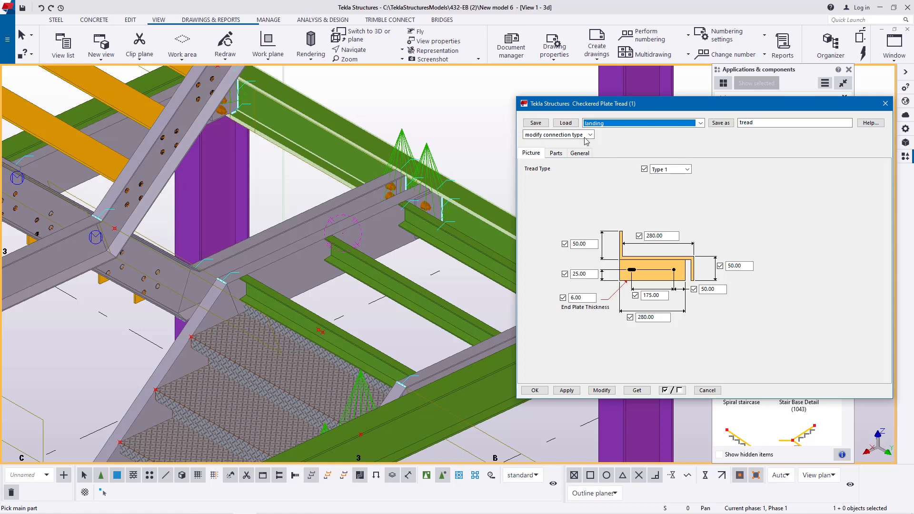
pyautogui.click(565, 123)
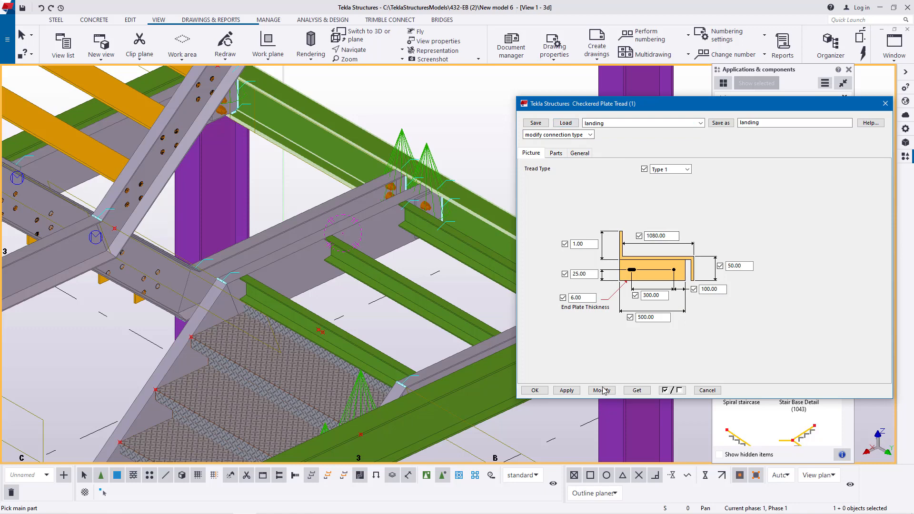
pyautogui.click(535, 391)
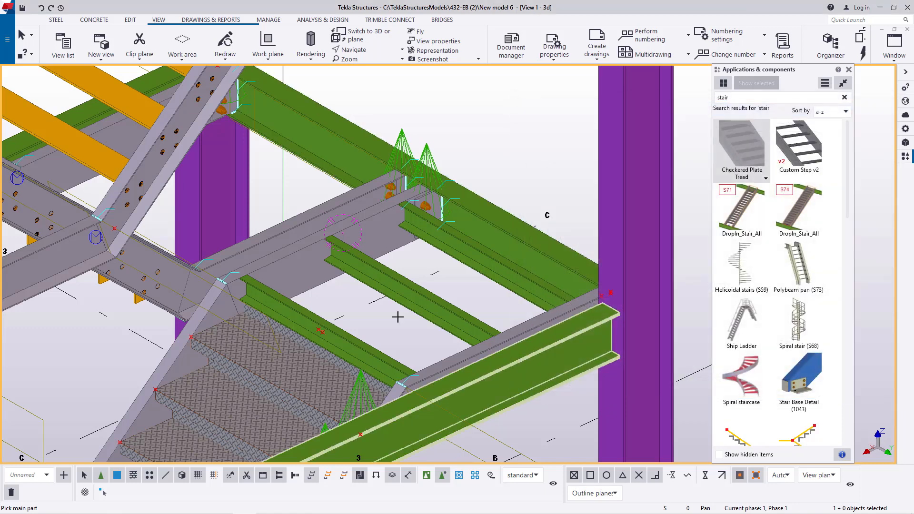
# - Place the checkered plate between the two landing stringers, picking the near one first and their inner top corners at the stair end, and end the command
pyautogui.scroll(5, 209, 285)
pyautogui.scroll(-4, 194, 254)
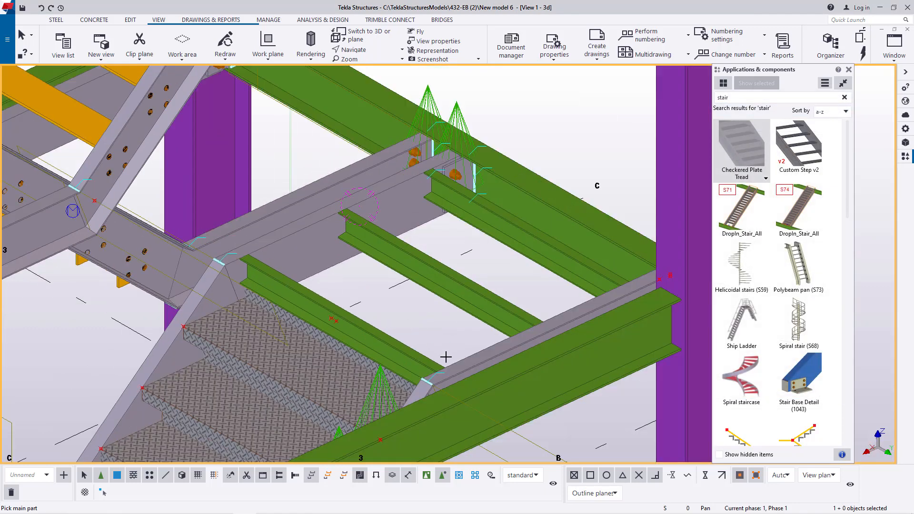
pyautogui.click(486, 359)
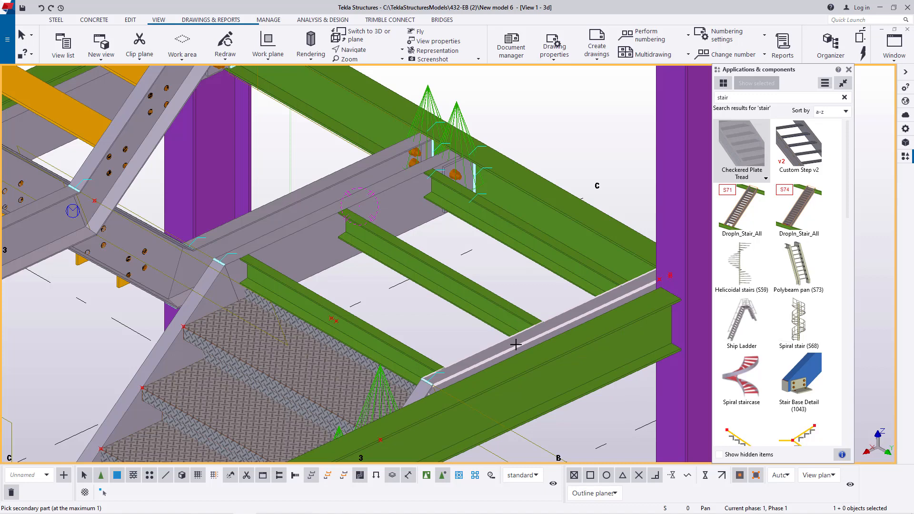
pyautogui.click(302, 245)
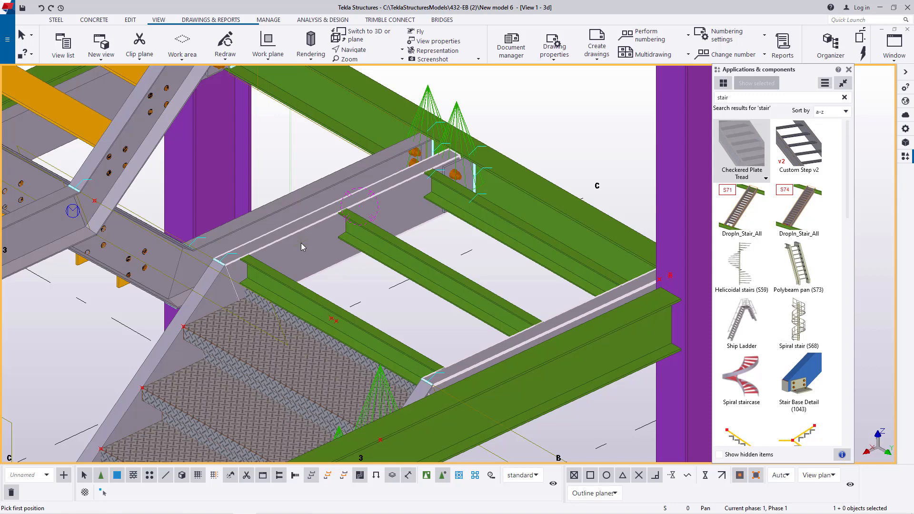
pyautogui.scroll(6, 422, 380)
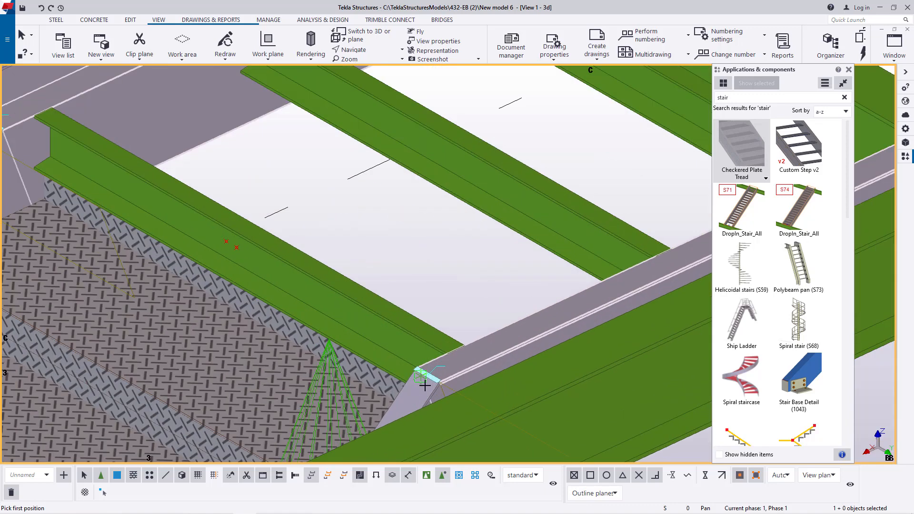
pyautogui.scroll(1, 411, 357)
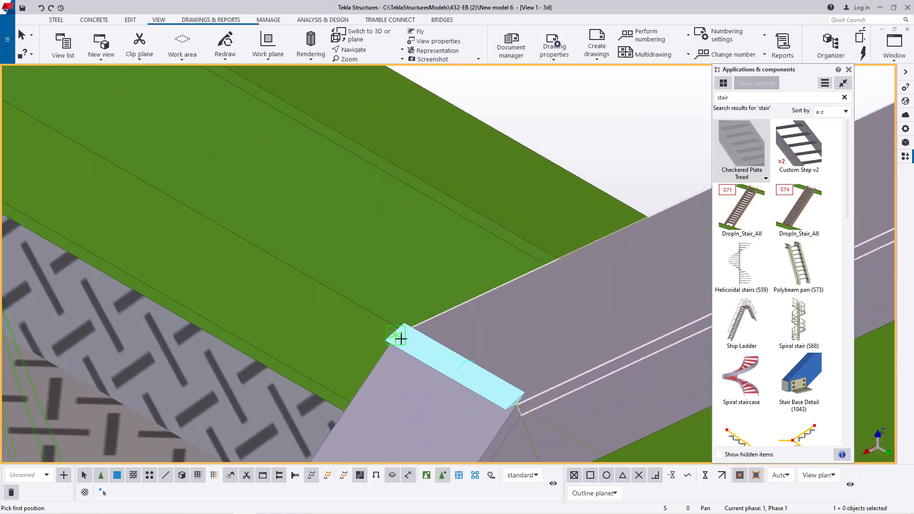
pyautogui.click(403, 336)
pyautogui.scroll(-6, 553, 349)
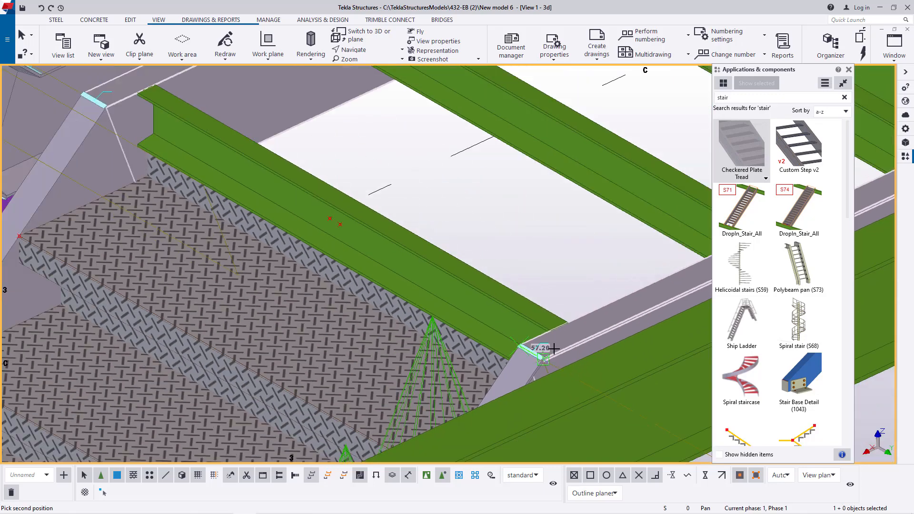
pyautogui.scroll(3, 223, 183)
pyautogui.scroll(5, 228, 147)
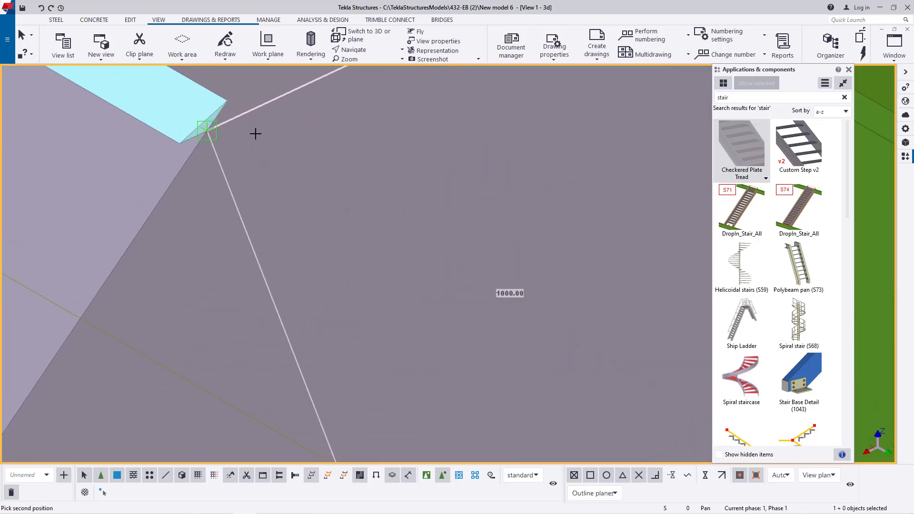
pyautogui.click(209, 131)
pyautogui.scroll(-5, 196, 206)
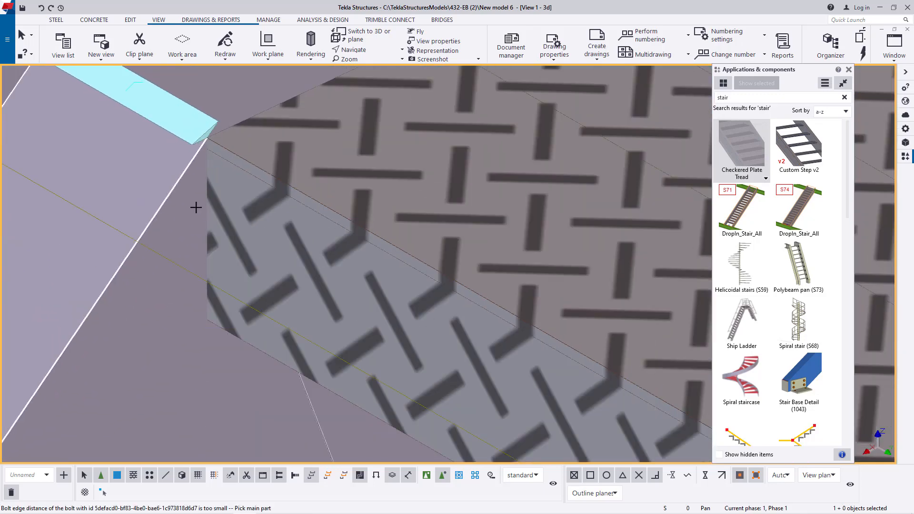
pyautogui.scroll(-2, 200, 237)
pyautogui.scroll(8, 369, 136)
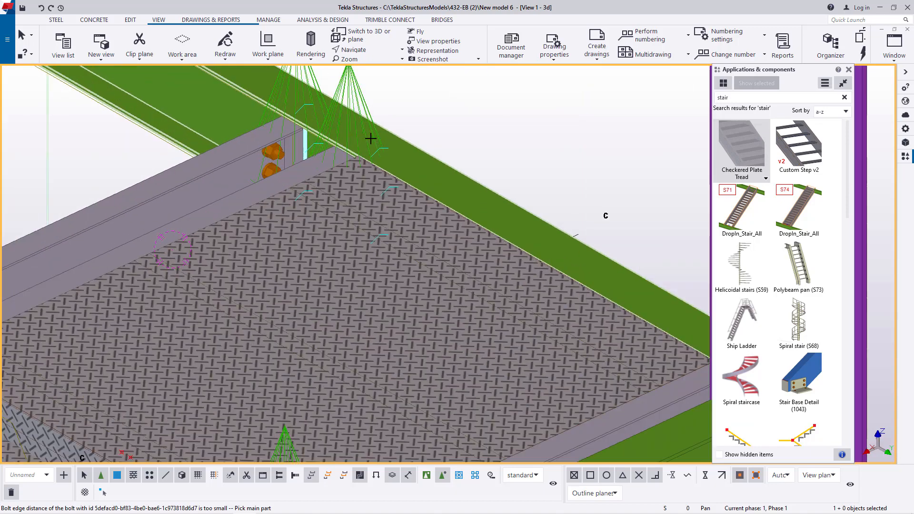
pyautogui.rightClick(566, 116)
pyautogui.click(594, 123)
pyautogui.scroll(-5, 452, 185)
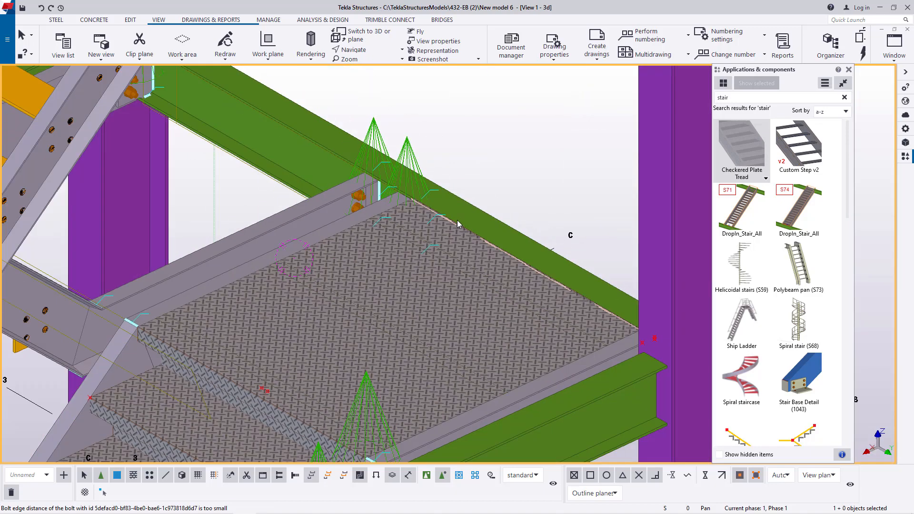
# - Examine the checkered plate landing at the top of the lower flight from several angles
pyautogui.click(364, 51)
pyautogui.click(375, 67)
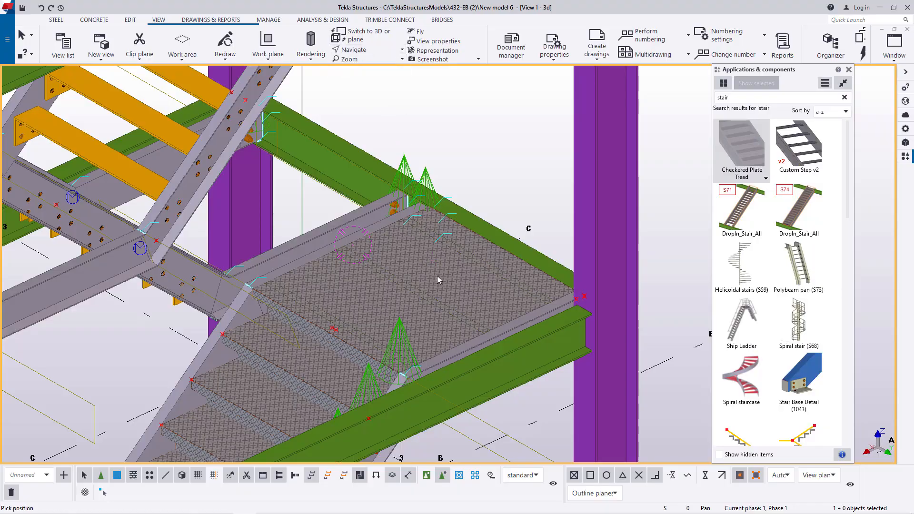
pyautogui.moveTo(453, 278); pyautogui.dragTo(415, 283)
pyautogui.scroll(10, 416, 282)
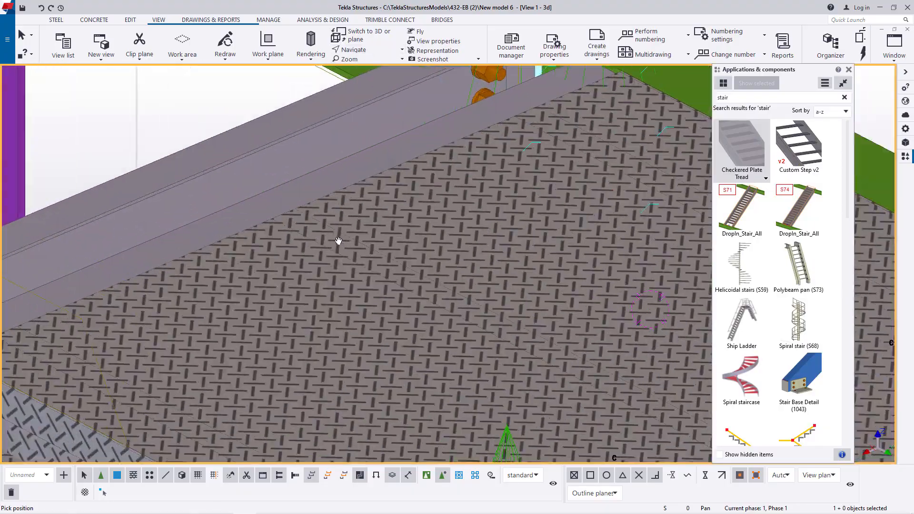
pyautogui.scroll(-10, 337, 262)
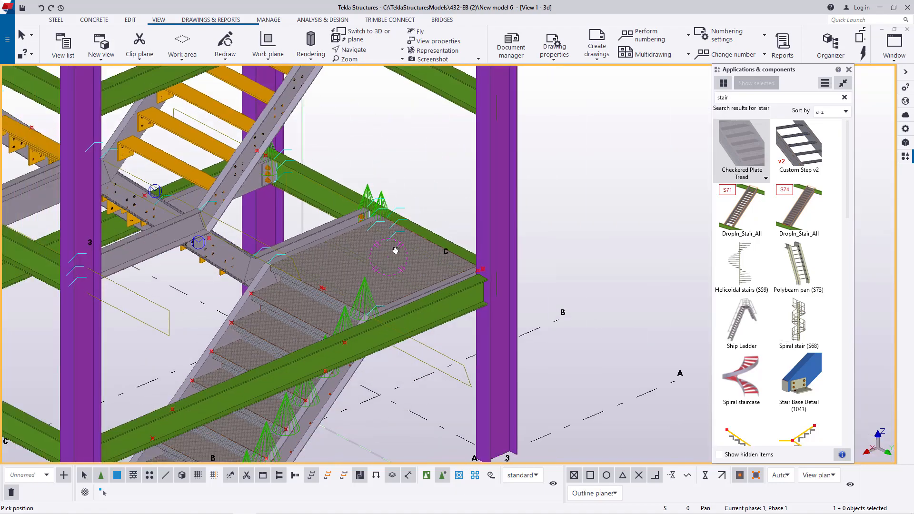
# - Examine the landing plate's underside, checking where the C100X6.7 channels cross the plate's support angle along the inner stringer
pyautogui.moveTo(395, 251); pyautogui.dragTo(381, 267)
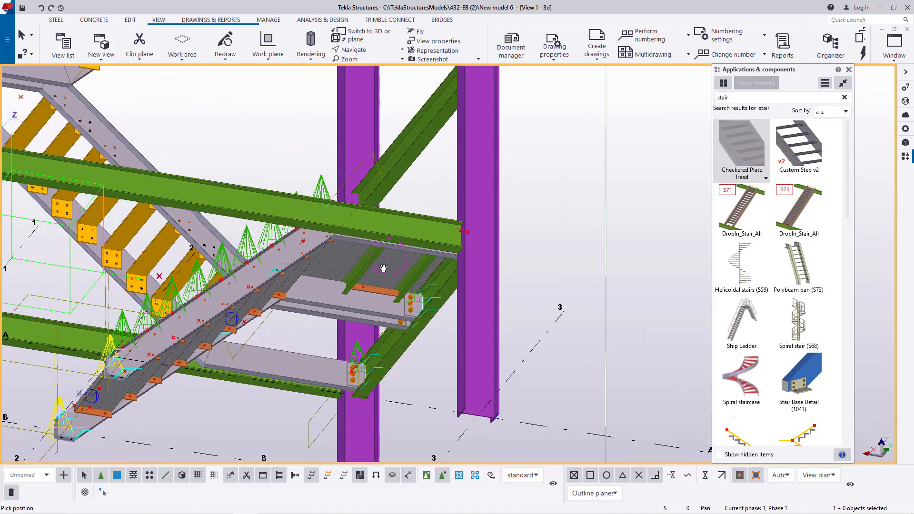
pyautogui.scroll(6, 381, 267)
pyautogui.rightClick(396, 280)
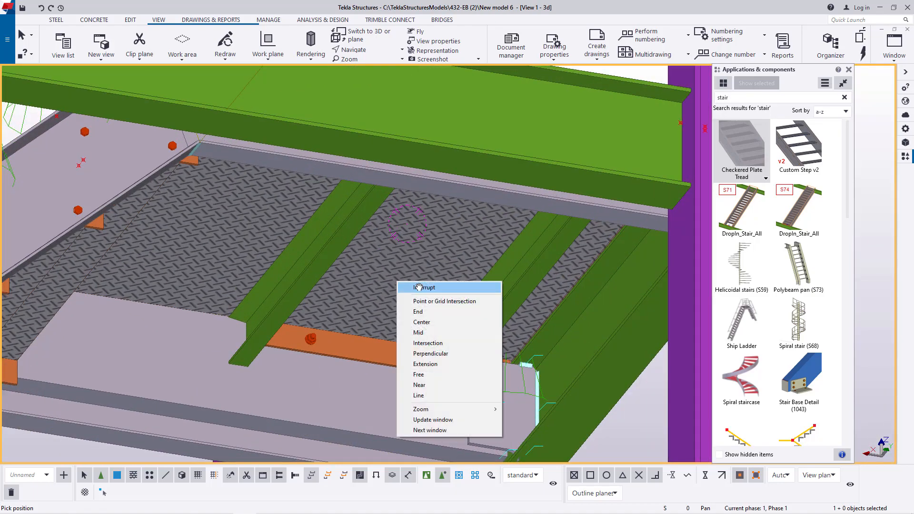
pyautogui.click(419, 286)
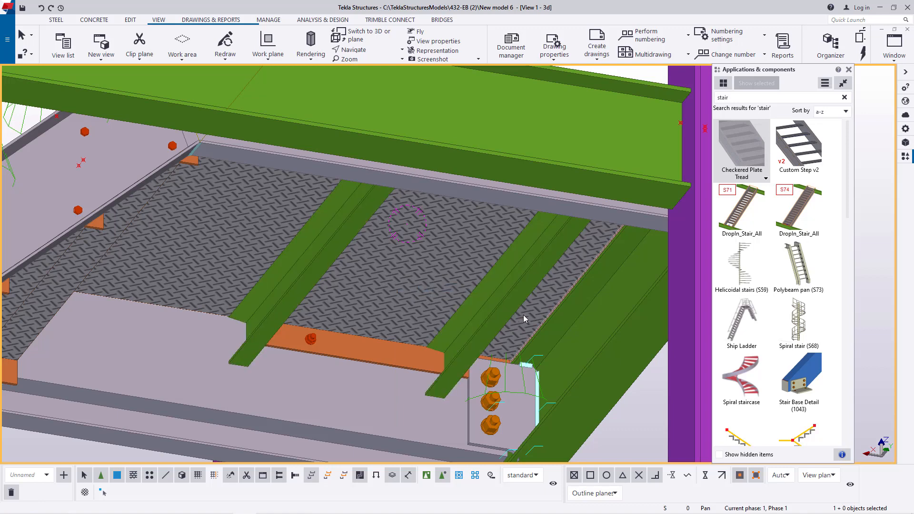
pyautogui.click(516, 278)
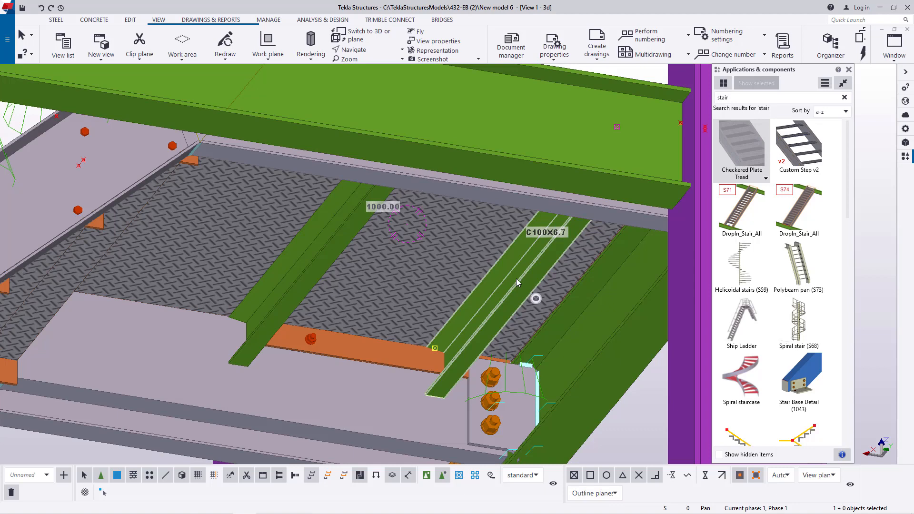
pyautogui.keyDown('ctrl'); pyautogui.click(310, 264); pyautogui.keyUp('ctrl')
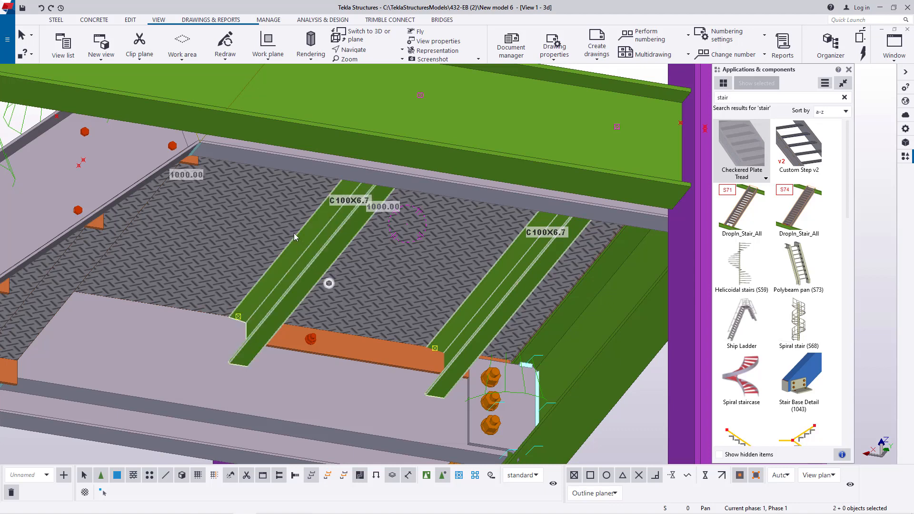
pyautogui.scroll(3, 293, 233)
pyautogui.scroll(-5, 293, 232)
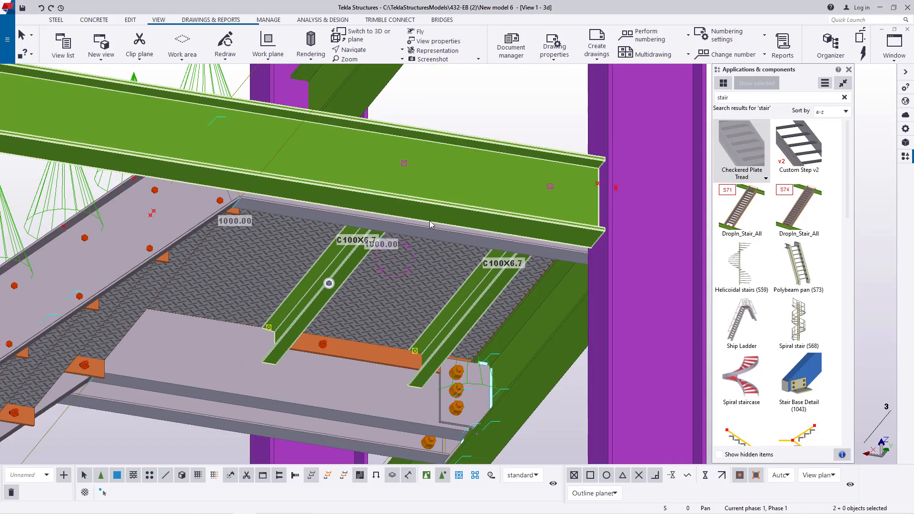
pyautogui.scroll(-3, 455, 376)
pyautogui.click(453, 388)
pyautogui.scroll(4, 343, 327)
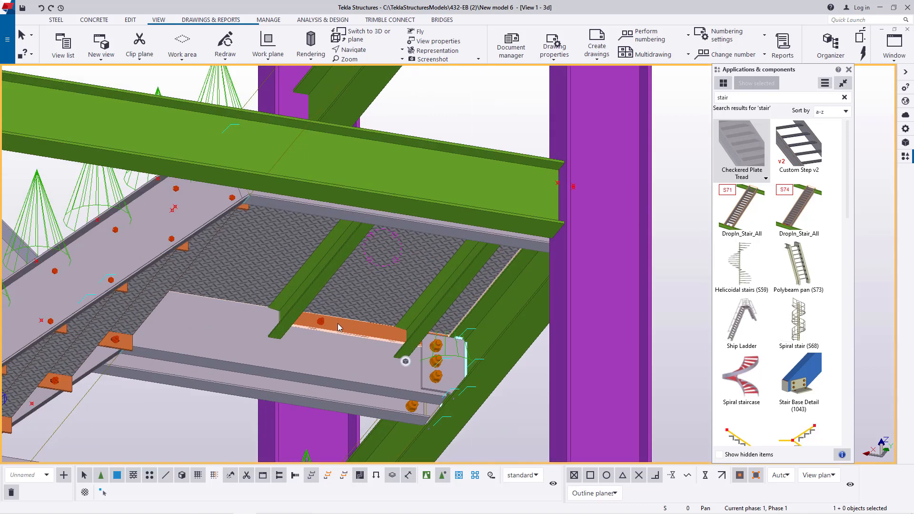
pyautogui.click(396, 266)
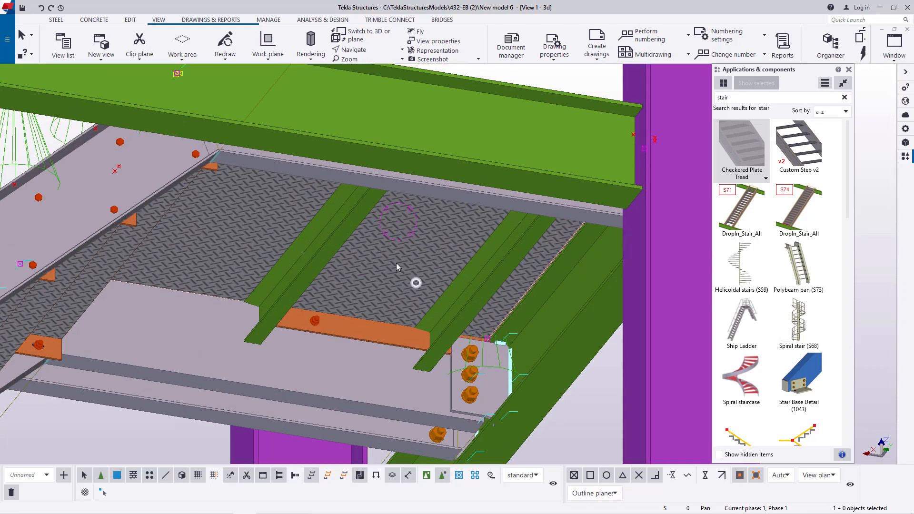
pyautogui.rightClick(397, 267)
pyautogui.click(586, 419)
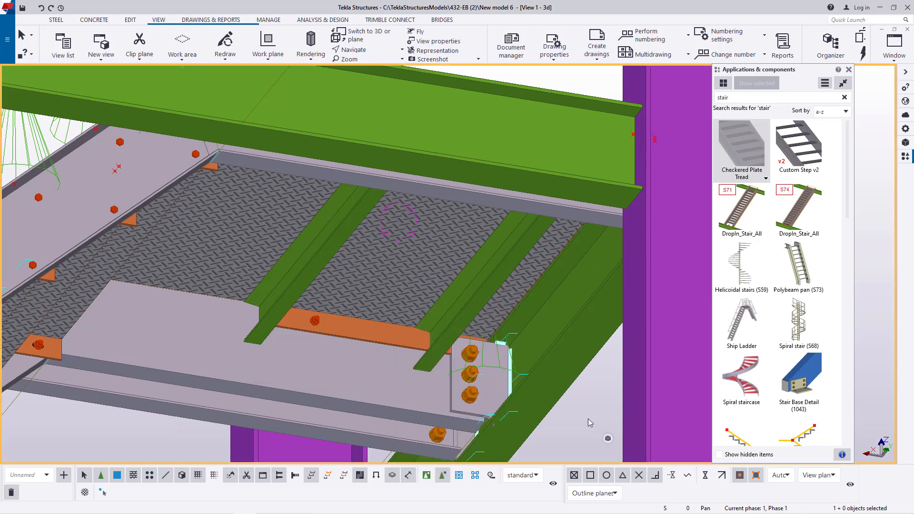
# - Try twice to delete the support angle beneath the landing plate along the inner stringer, undoing the deletion each time
pyautogui.click(340, 327)
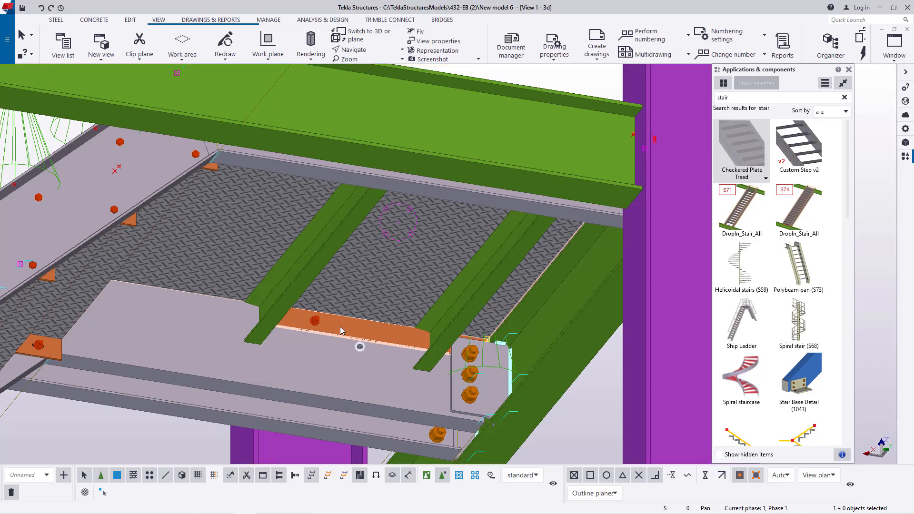
pyautogui.press('Delete')
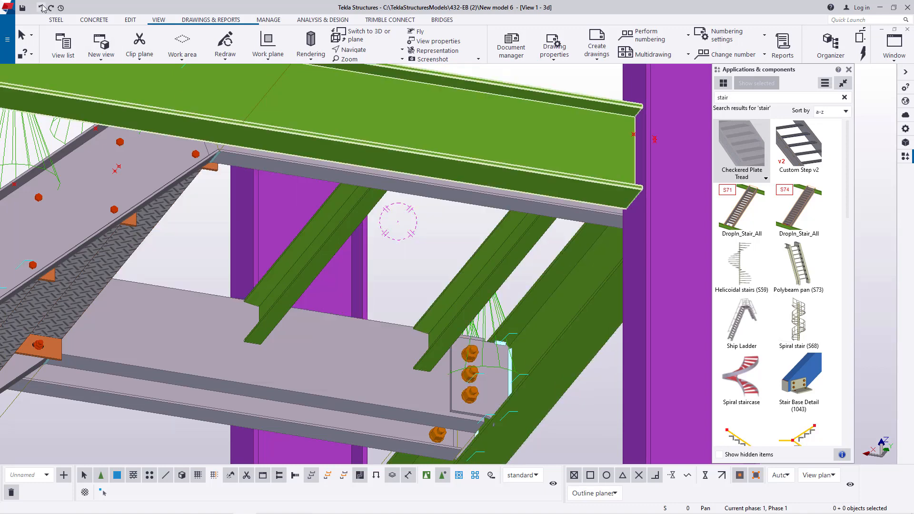
pyautogui.click(41, 8)
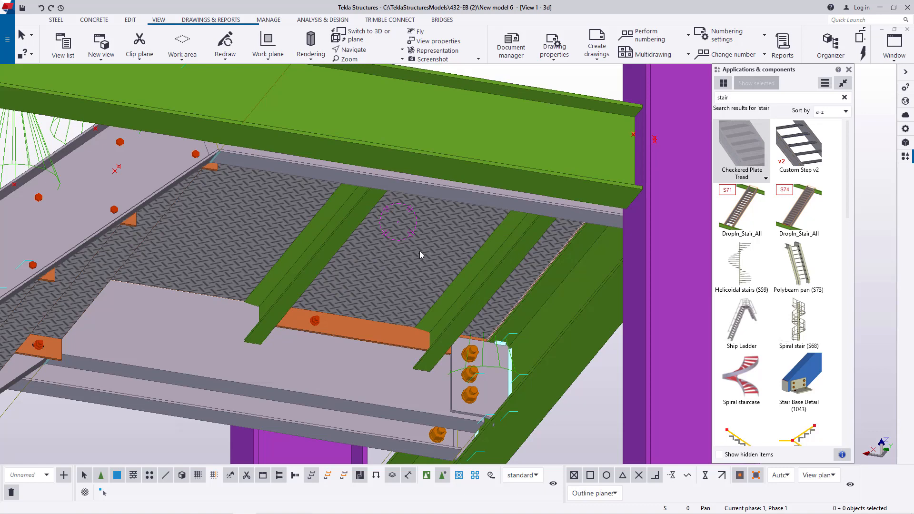
pyautogui.click(353, 329)
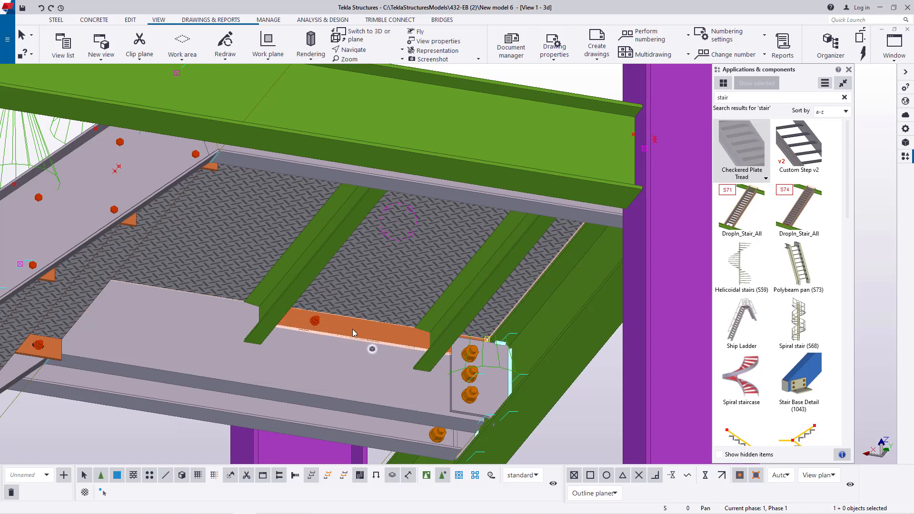
pyautogui.press('Delete')
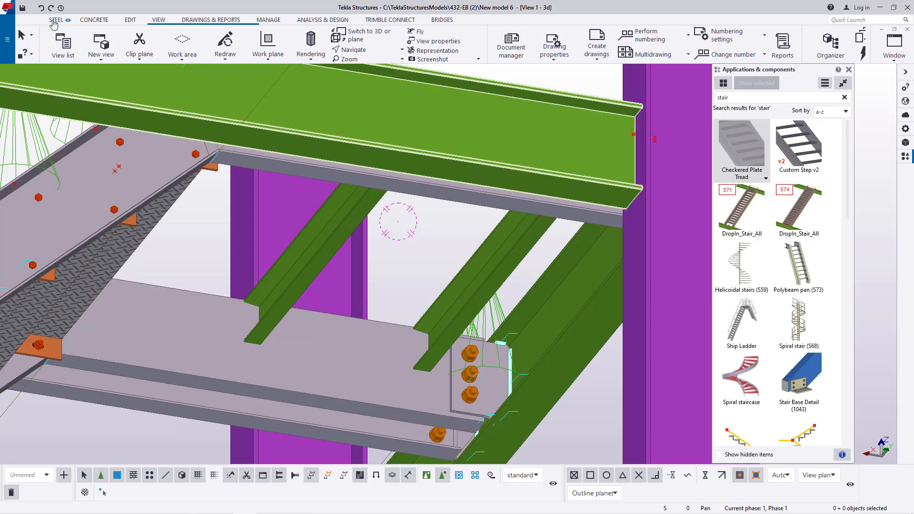
pyautogui.click(42, 8)
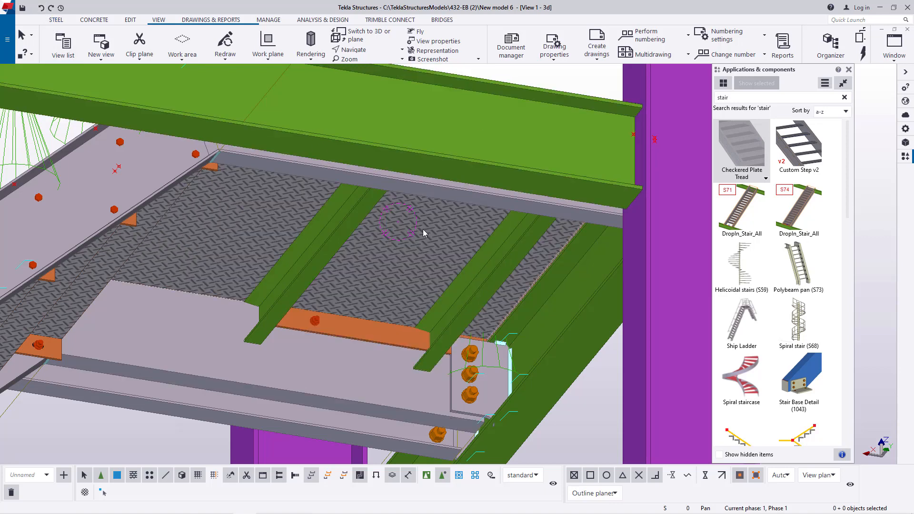
# - Switch selection to whole components and explode the landing's Checkered Plate Tread component
pyautogui.click(354, 322)
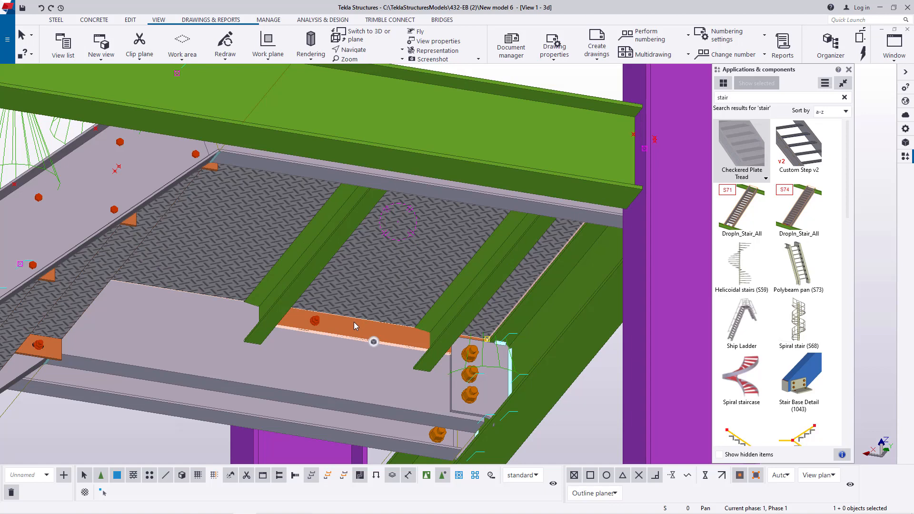
pyautogui.rightClick(353, 322)
pyautogui.moveTo(411, 245)
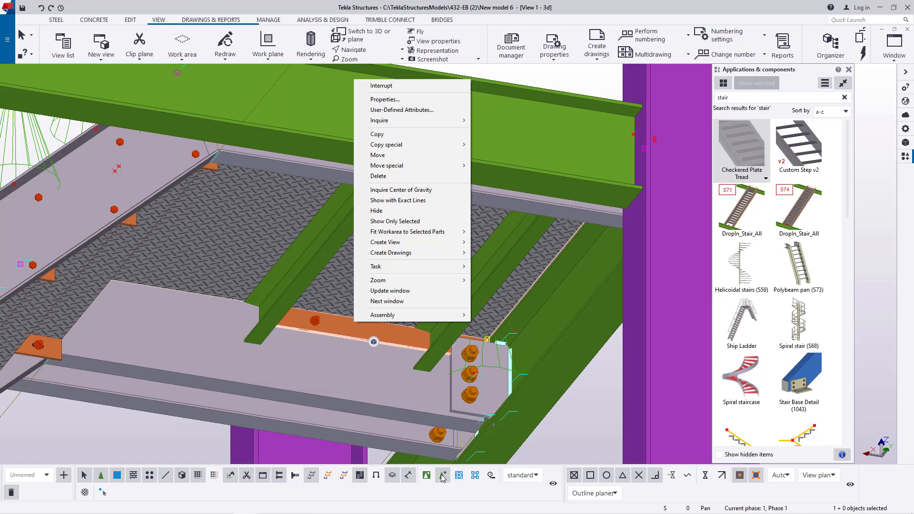
pyautogui.click(592, 85)
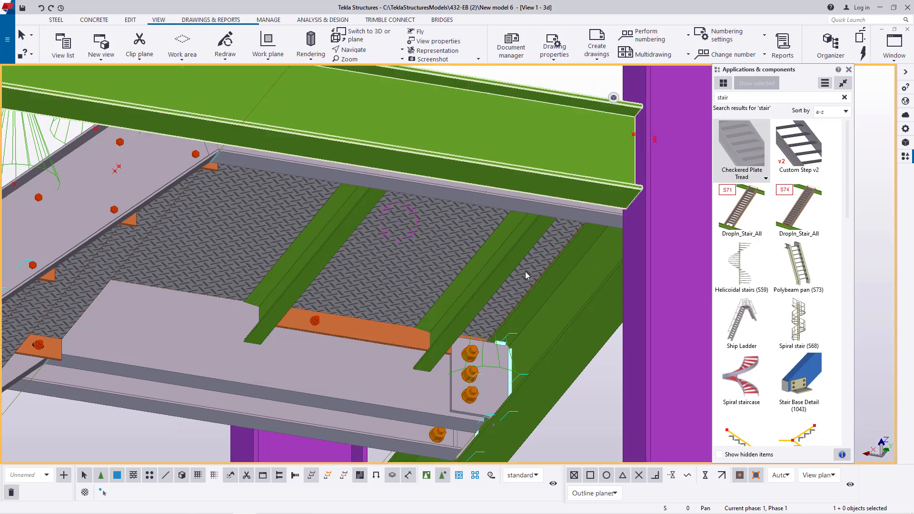
pyautogui.click(426, 476)
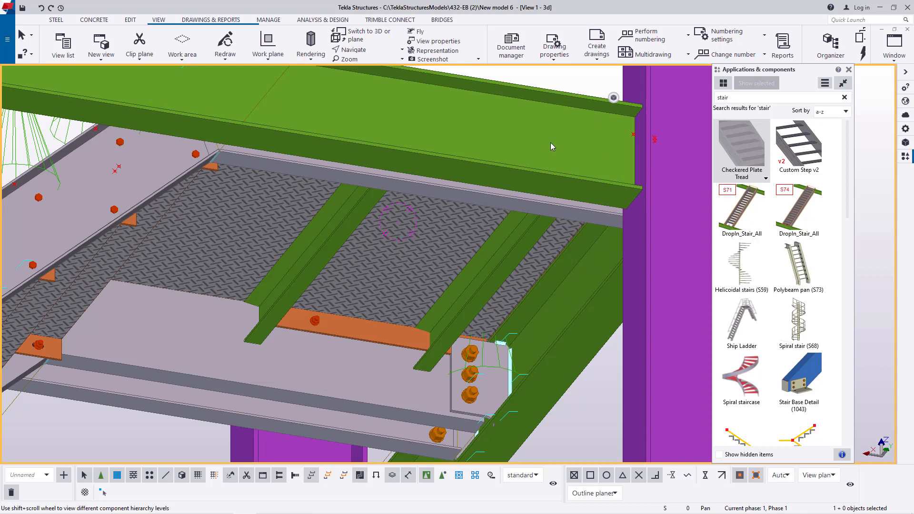
pyautogui.rightClick(426, 250)
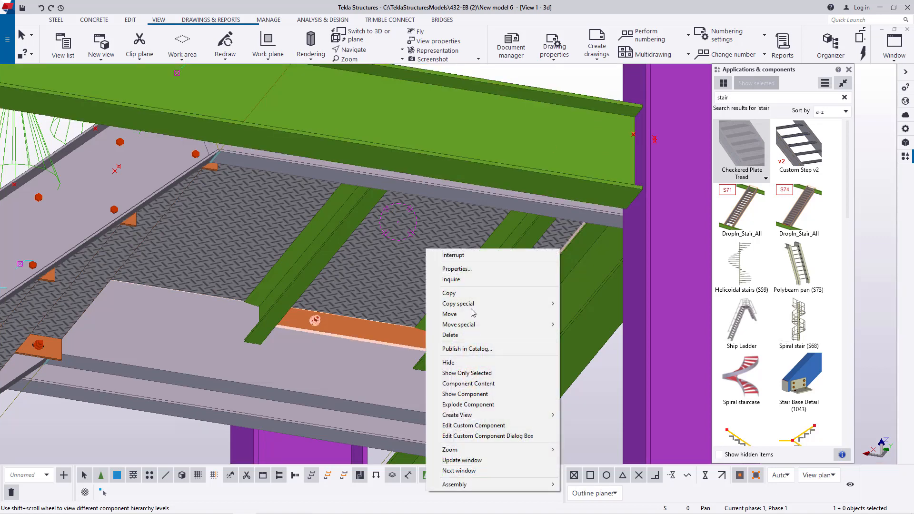
pyautogui.click(468, 405)
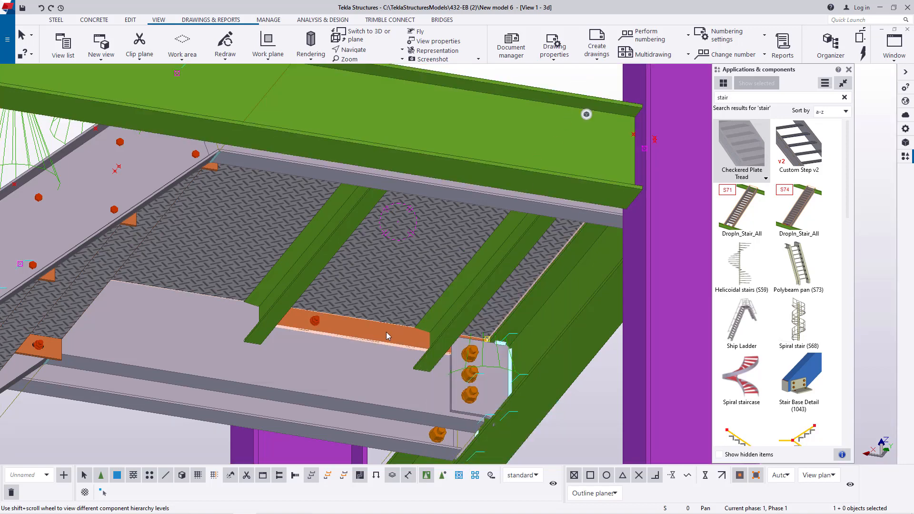
# - Try deleting the current selection at the landing plate and undo that deletion
pyautogui.press('Delete')
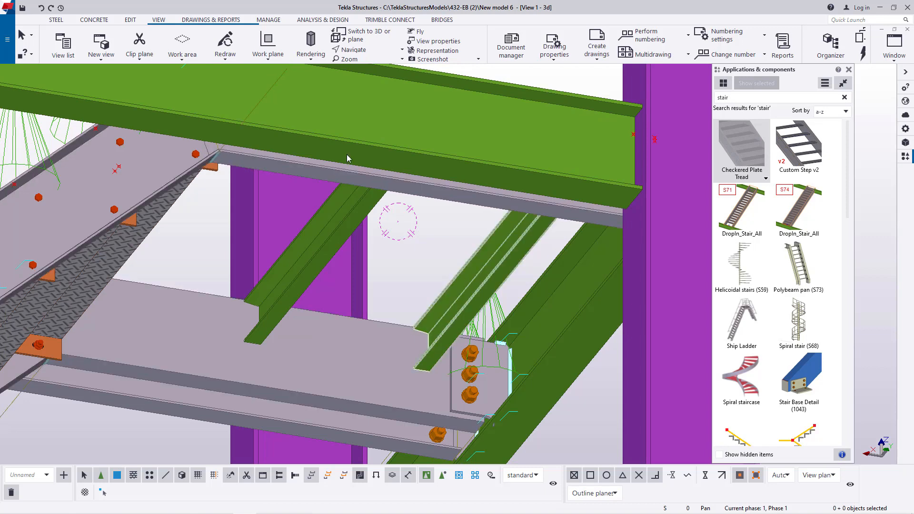
pyautogui.click(41, 8)
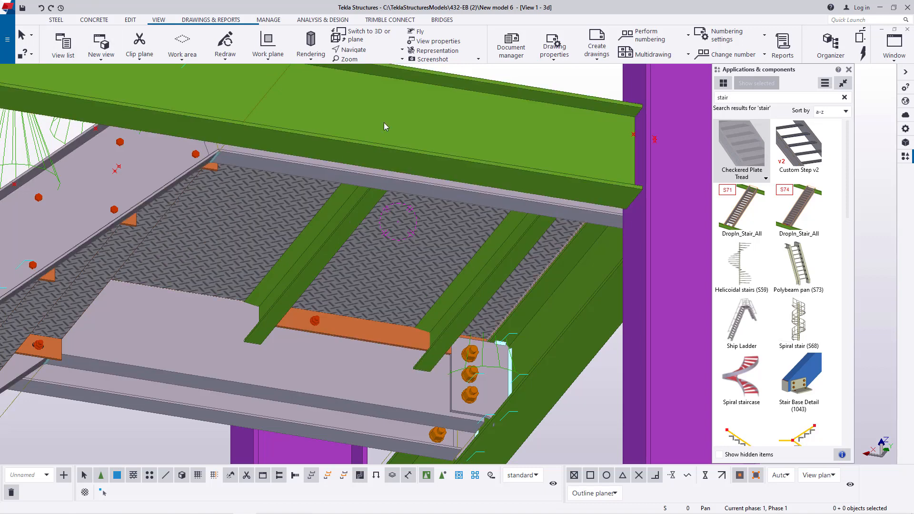
# - Delete the landing plate's support angle along the inner stringer and the bolt between the two channels
pyautogui.click(365, 50)
pyautogui.click(373, 65)
pyautogui.moveTo(415, 319); pyautogui.dragTo(462, 317)
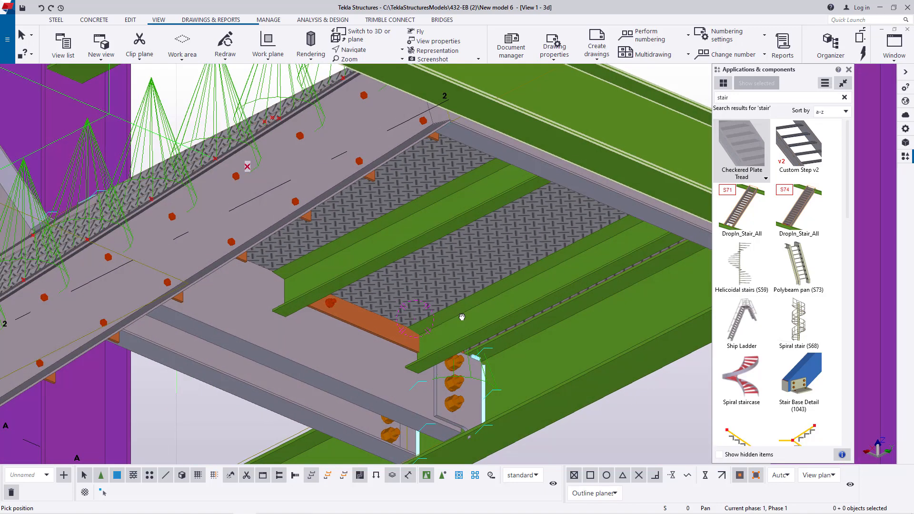
pyautogui.scroll(3, 336, 336)
pyautogui.rightClick(339, 286)
pyautogui.click(350, 292)
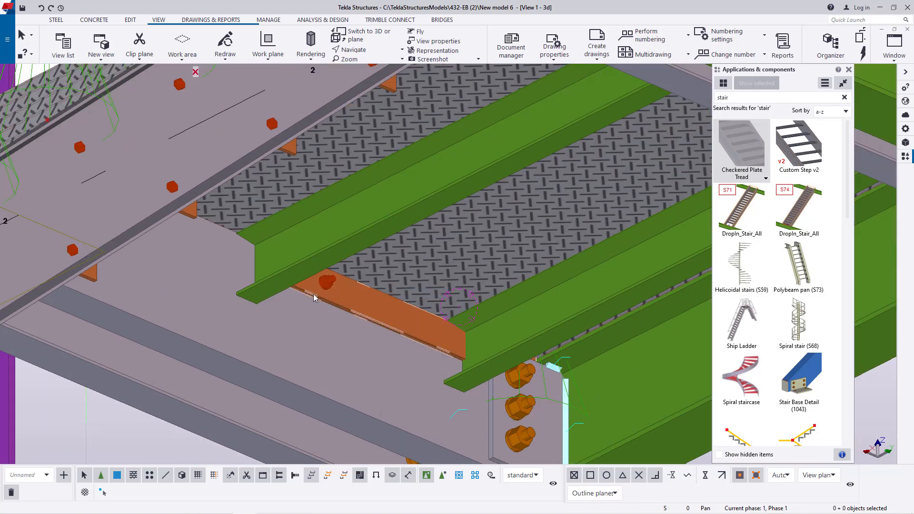
pyautogui.click(312, 299)
pyautogui.press('Delete')
pyautogui.click(330, 283)
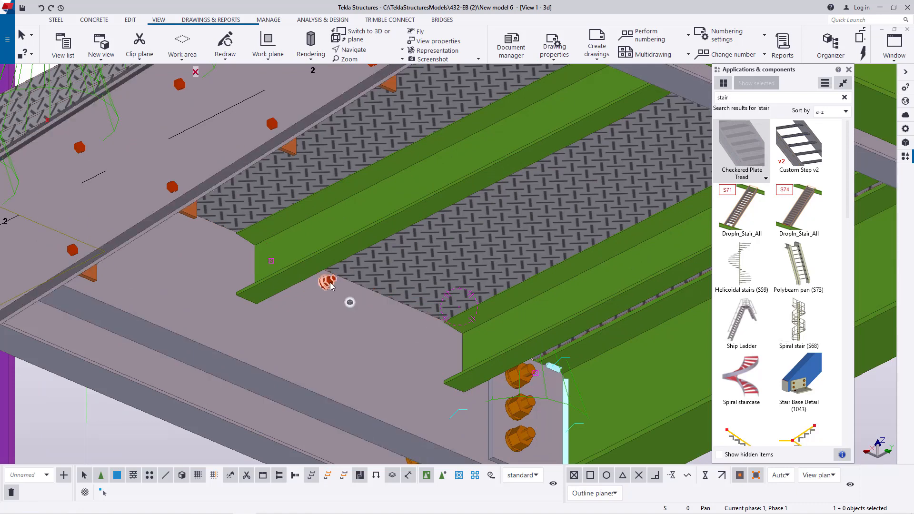
pyautogui.press('Delete')
# - Delete the leftover bolt on the inner stringer, beside the end channel and the three-bolt connection
pyautogui.scroll(-1, 333, 282)
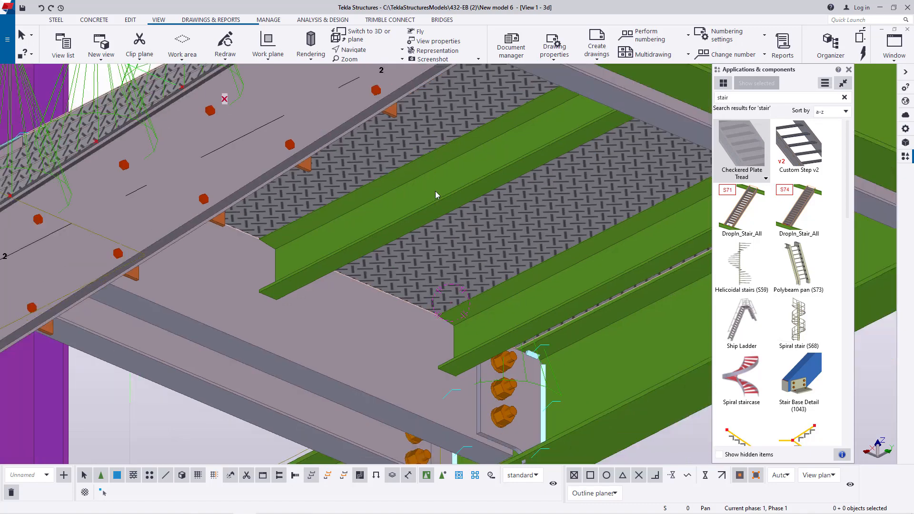
pyautogui.click(369, 50)
pyautogui.click(371, 64)
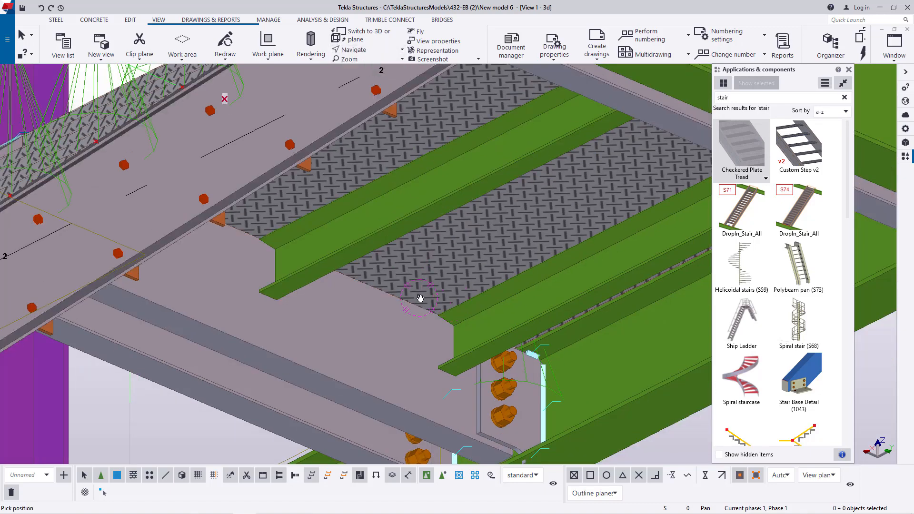
pyautogui.moveTo(418, 286); pyautogui.dragTo(358, 277)
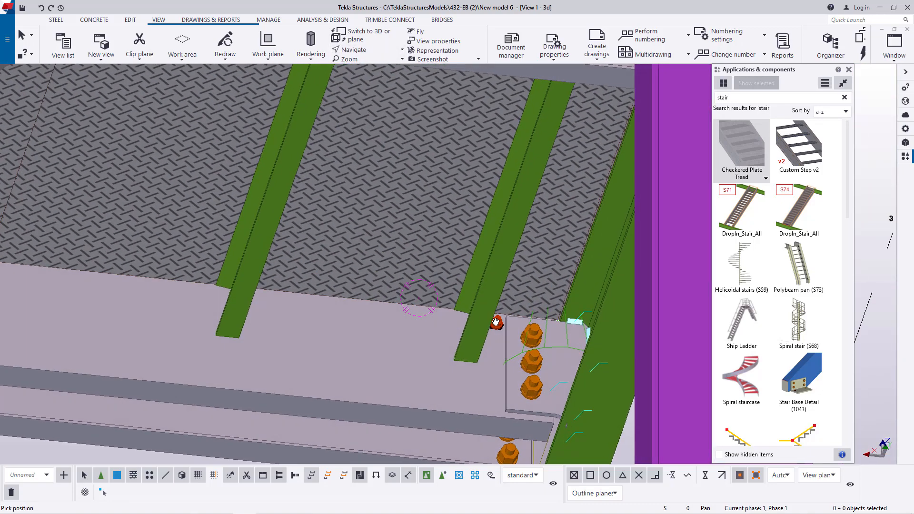
pyautogui.scroll(2, 495, 322)
pyautogui.rightClick(495, 320)
pyautogui.press('Escape')
pyautogui.click(500, 333)
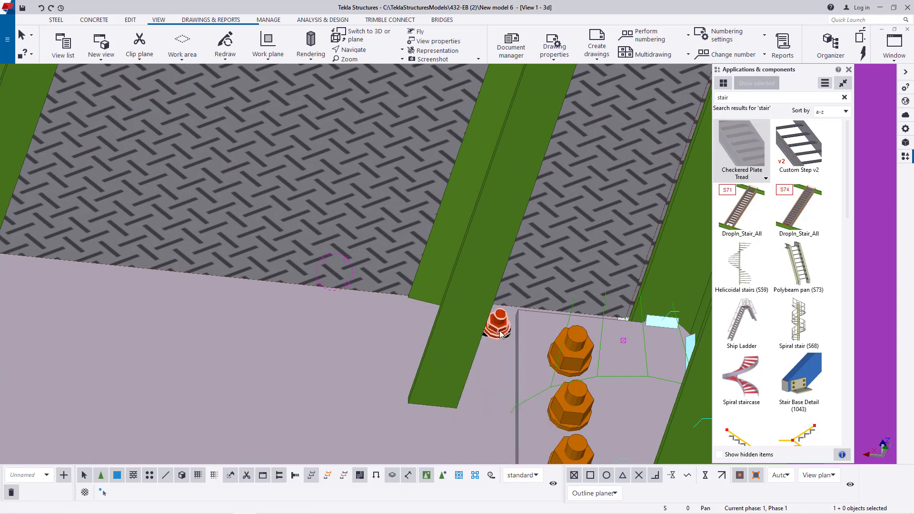
pyautogui.press('Delete')
# - Delete the landing plate's remaining support angle and its bolts along the outer stringer, next to the green edge beam
pyautogui.scroll(-3, 518, 306)
pyautogui.scroll(-2, 523, 313)
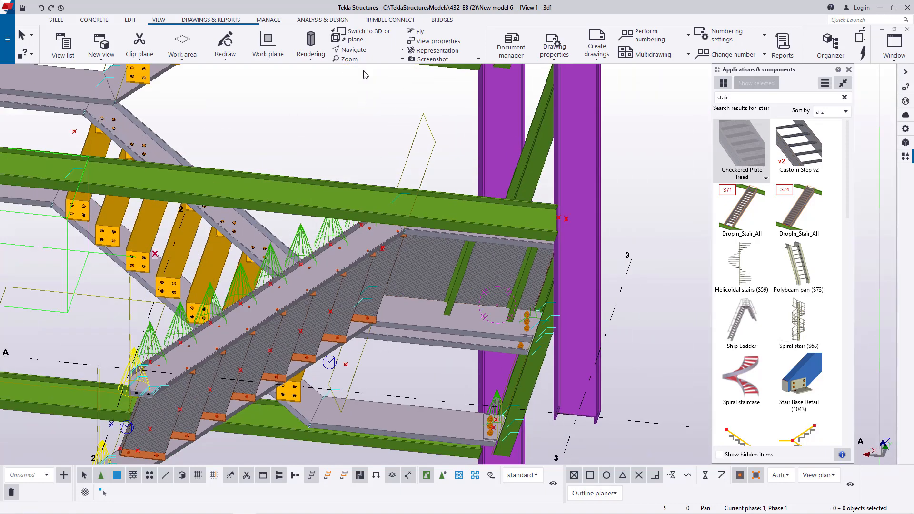
pyautogui.keyDown('ctrl'); pyautogui.moveTo(455, 286); pyautogui.dragTo(594, 314, button='middle'); pyautogui.keyUp('ctrl')
pyautogui.scroll(5, 513, 386)
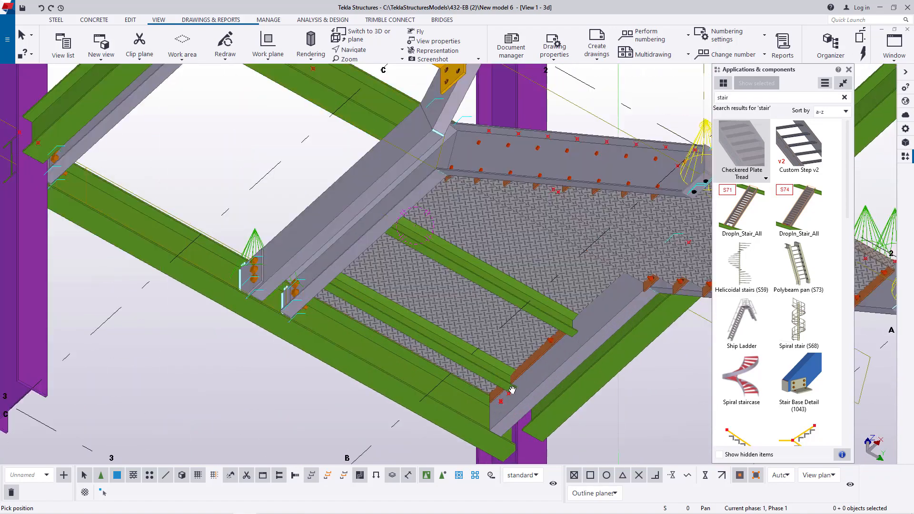
pyautogui.rightClick(516, 343)
pyautogui.click(529, 348)
pyautogui.scroll(3, 538, 355)
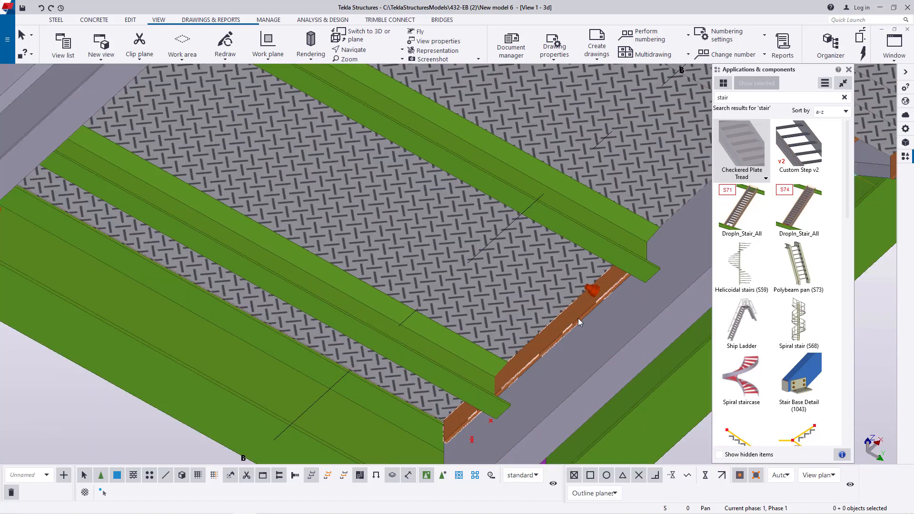
pyautogui.press('Escape')
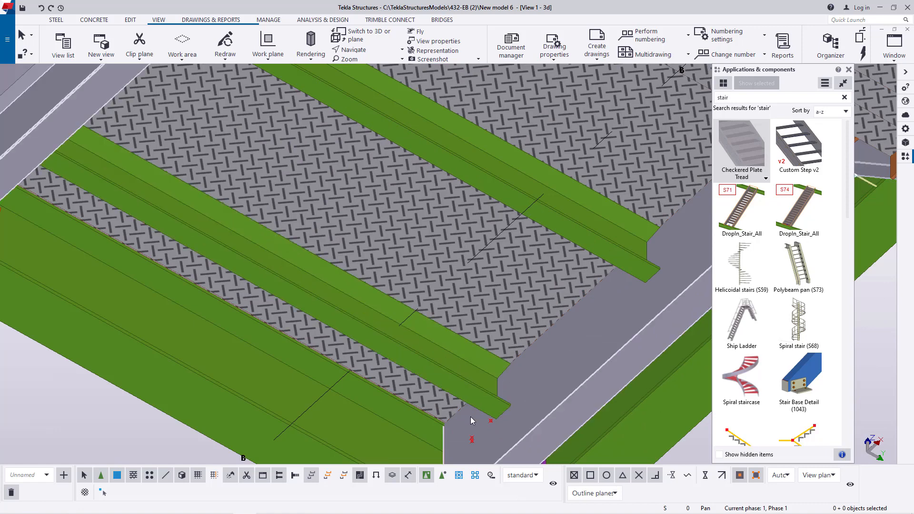
pyautogui.click(369, 49)
pyautogui.click(374, 67)
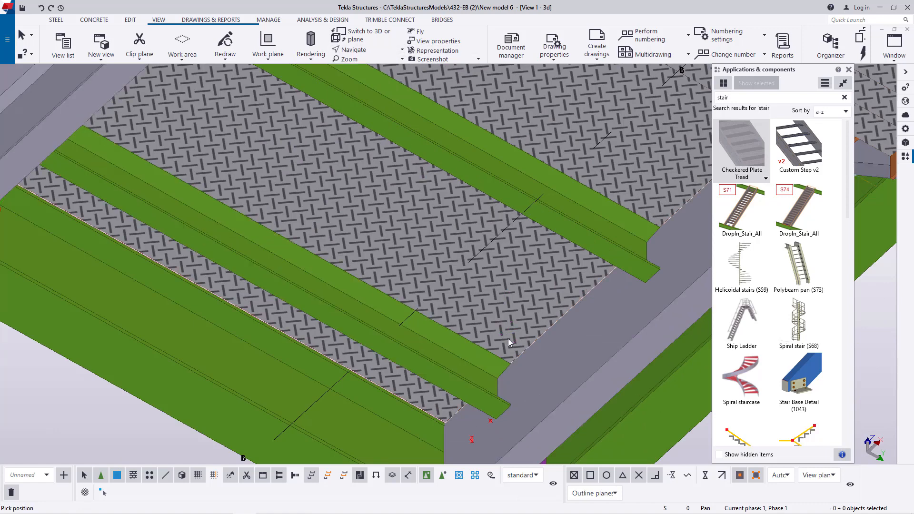
# - Examine the plated landing from below and above, along with the open landing bay beside it at the second flight
pyautogui.moveTo(623, 332); pyautogui.dragTo(511, 339)
pyautogui.rightClick(462, 323)
pyautogui.click(494, 328)
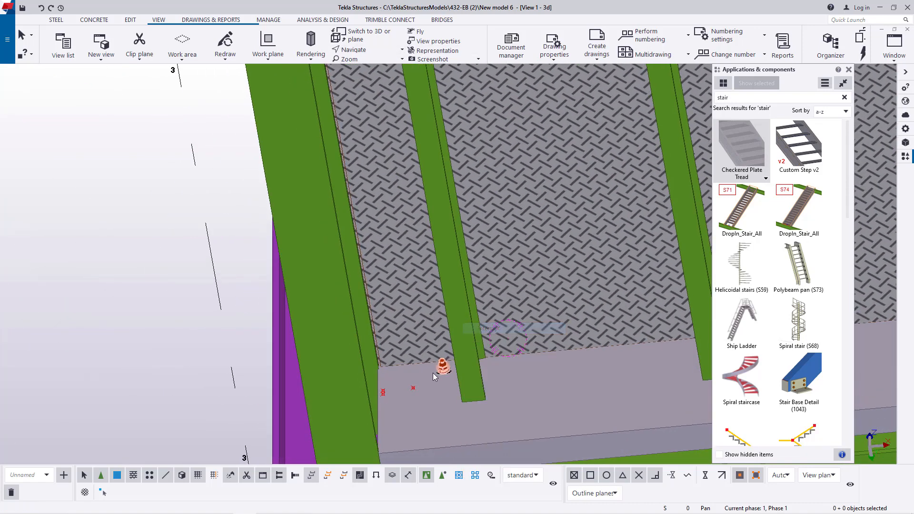
pyautogui.scroll(-5, 428, 304)
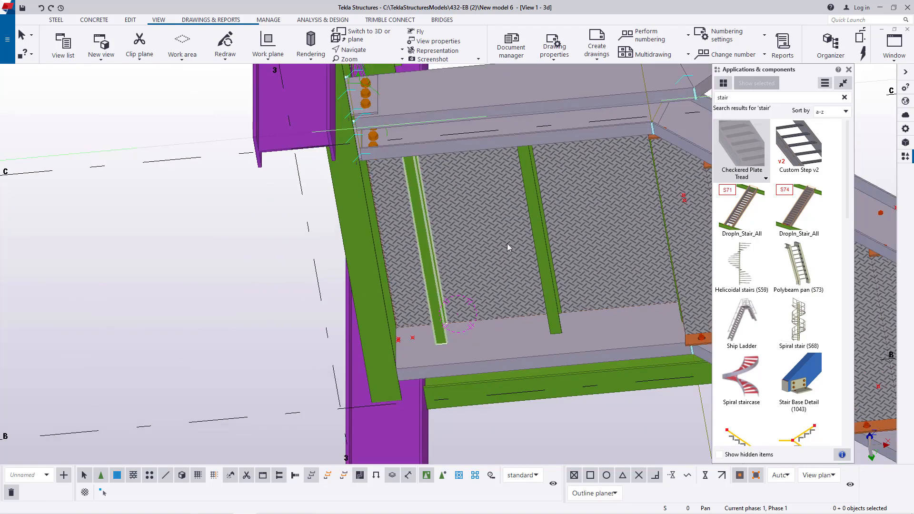
pyautogui.click(364, 50)
pyautogui.click(363, 64)
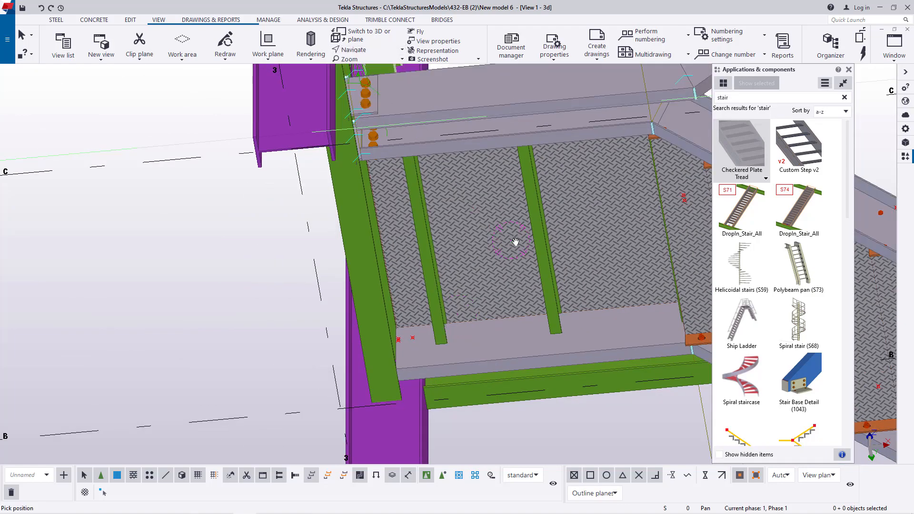
pyautogui.moveTo(516, 242); pyautogui.dragTo(284, 374)
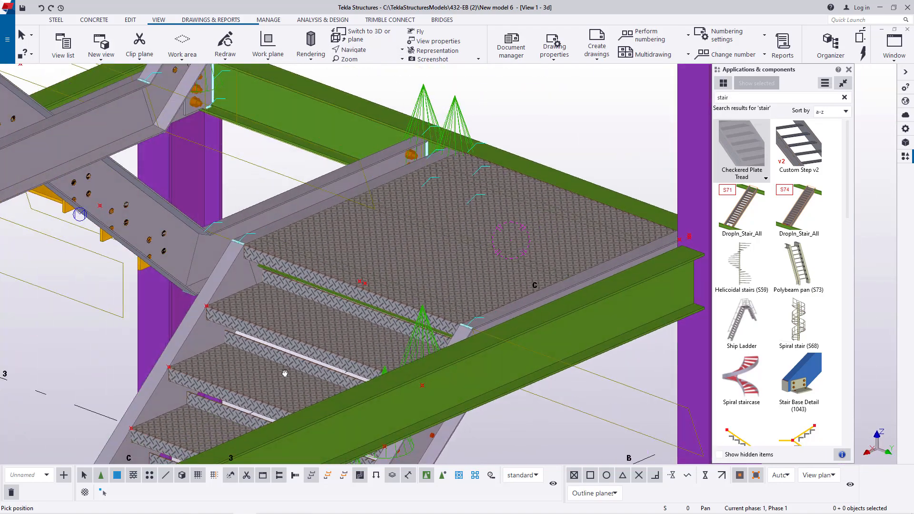
pyautogui.scroll(-3, 567, 280)
pyautogui.moveTo(562, 268); pyautogui.dragTo(520, 241)
pyautogui.scroll(6, 487, 239)
pyautogui.scroll(-5, 496, 390)
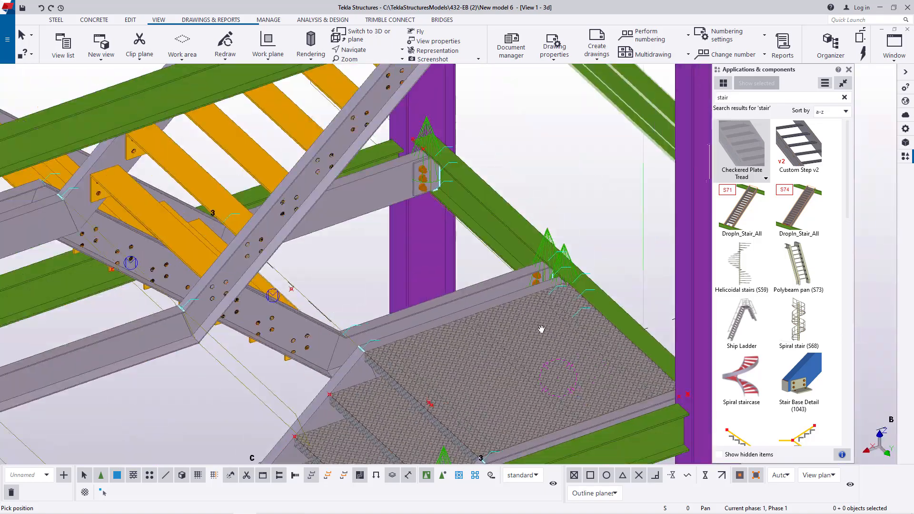
pyautogui.moveTo(541, 329); pyautogui.dragTo(528, 305)
pyautogui.rightClick(552, 184)
pyautogui.click(575, 193)
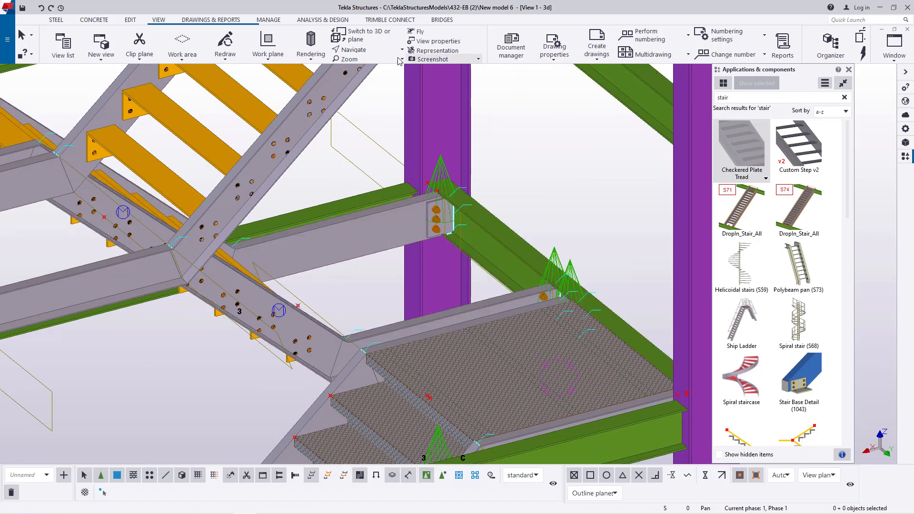
pyautogui.moveTo(434, 215)
pyautogui.keyDown('ctrl'); pyautogui.mouseDown(button='middle')
pyautogui.moveTo(408, 219)
pyautogui.moveTo(409, 226)
pyautogui.moveTo(433, 222)
pyautogui.mouseUp(button='middle'); pyautogui.keyUp('ctrl')
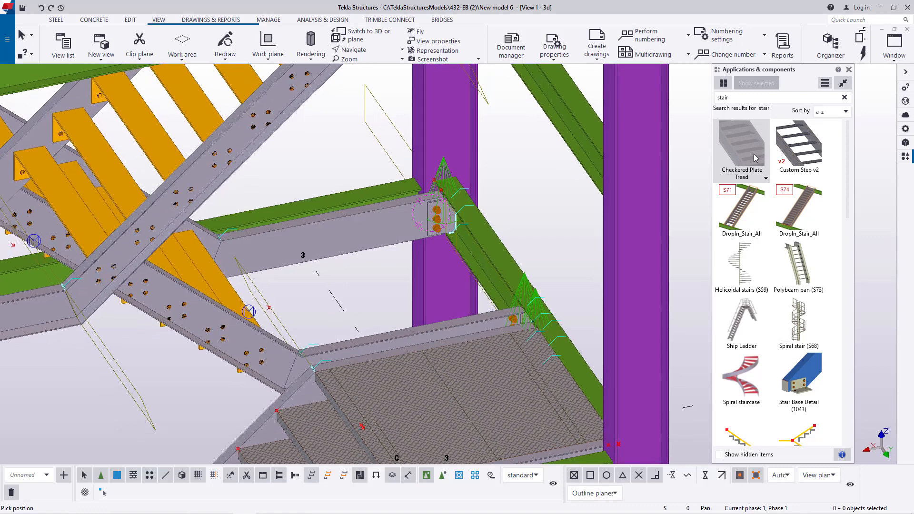
# - Place a Checkered Plate Tread across the open landing bay, between its two channels, picking the channels' mitred corners at the stringers as positions
pyautogui.doubleClick(749, 146)
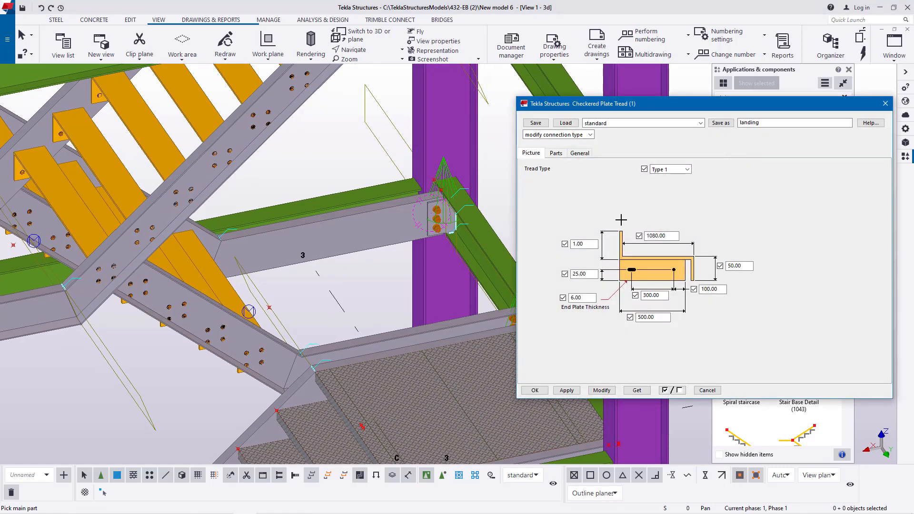
pyautogui.scroll(-3, 377, 239)
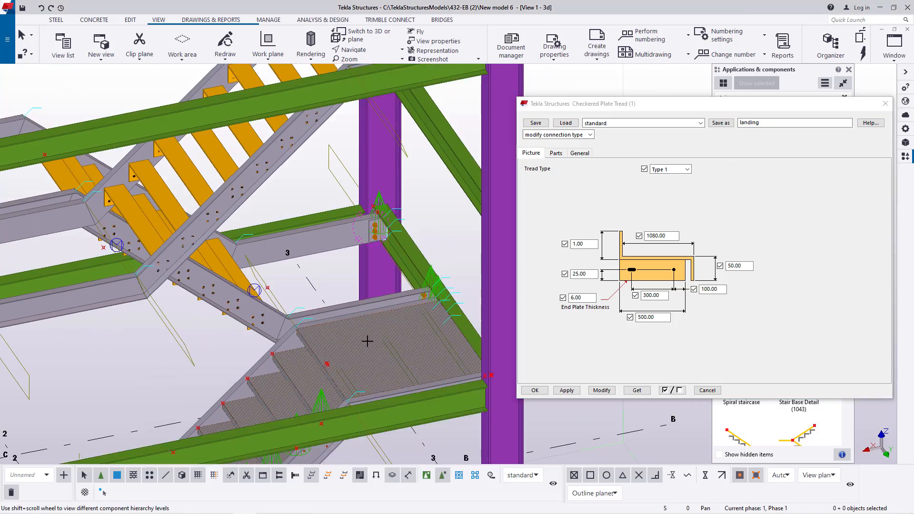
pyautogui.scroll(5, 365, 299)
pyautogui.scroll(2, 352, 302)
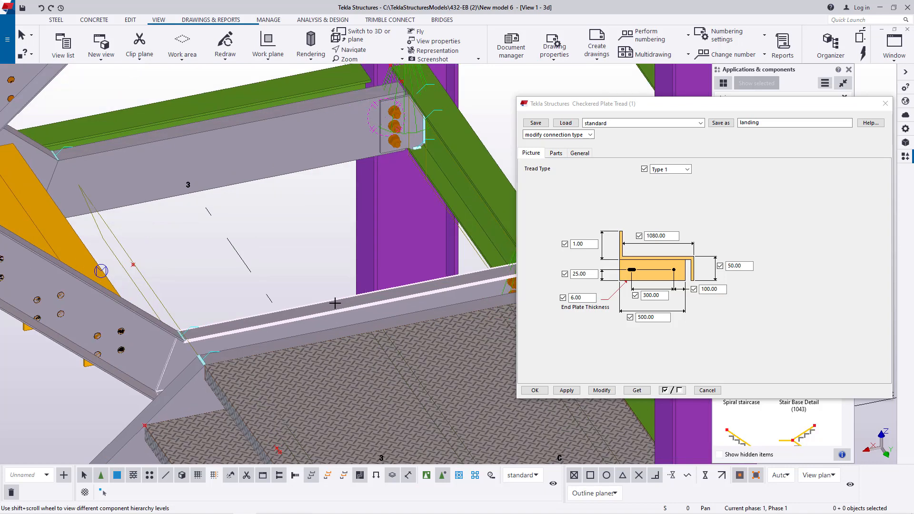
pyautogui.scroll(5, 177, 326)
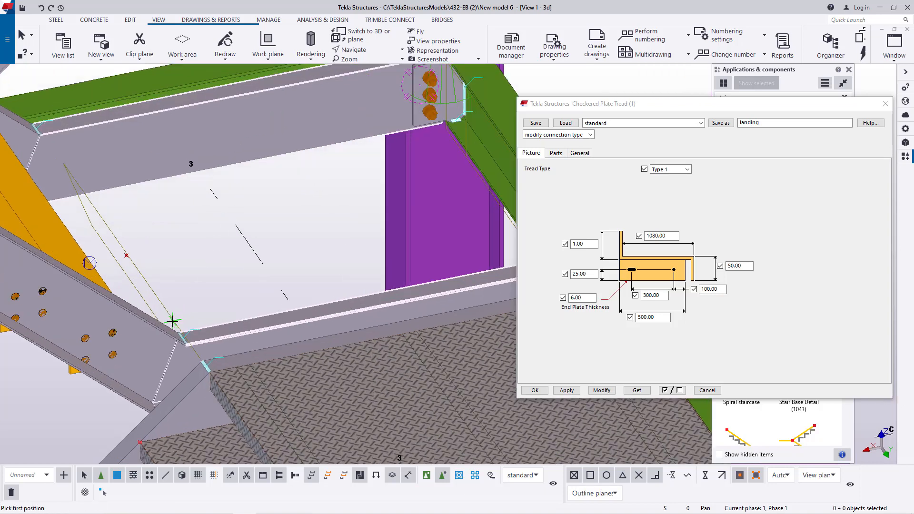
pyautogui.scroll(3, 179, 330)
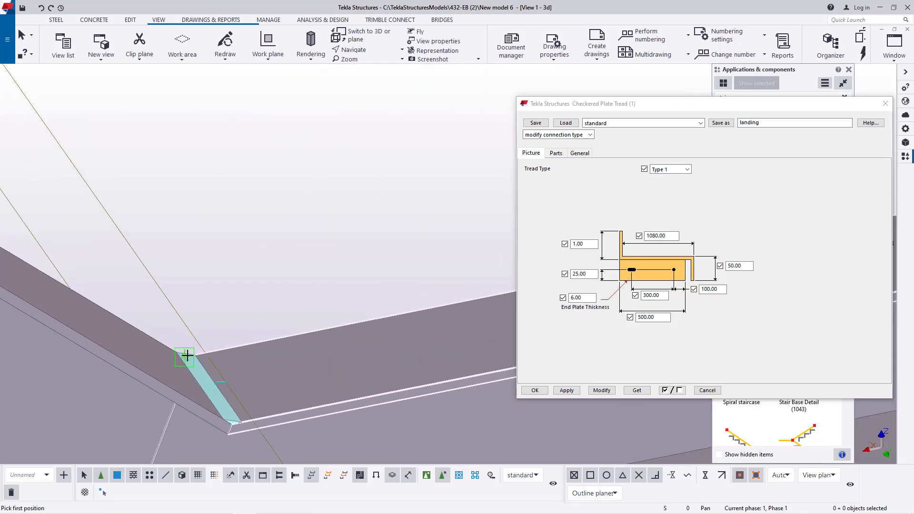
pyautogui.scroll(-5, 284, 356)
pyautogui.scroll(5, 151, 182)
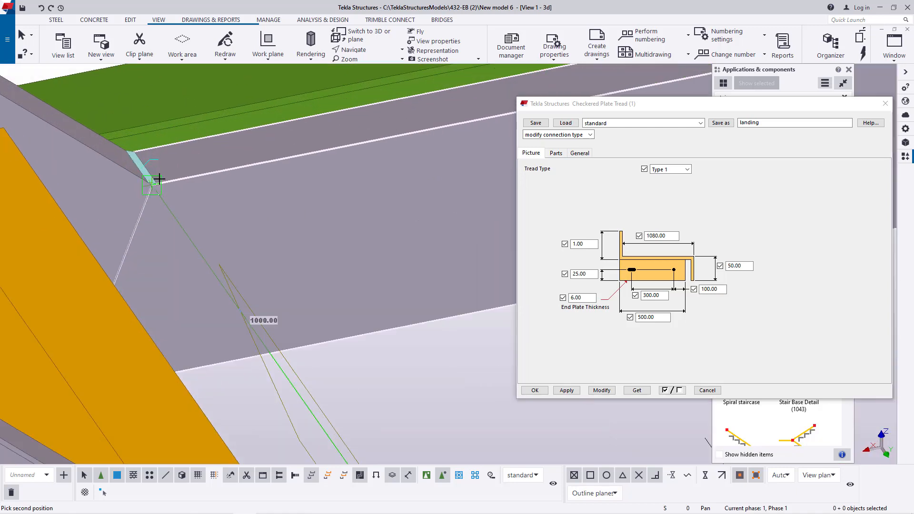
pyautogui.scroll(3, 151, 184)
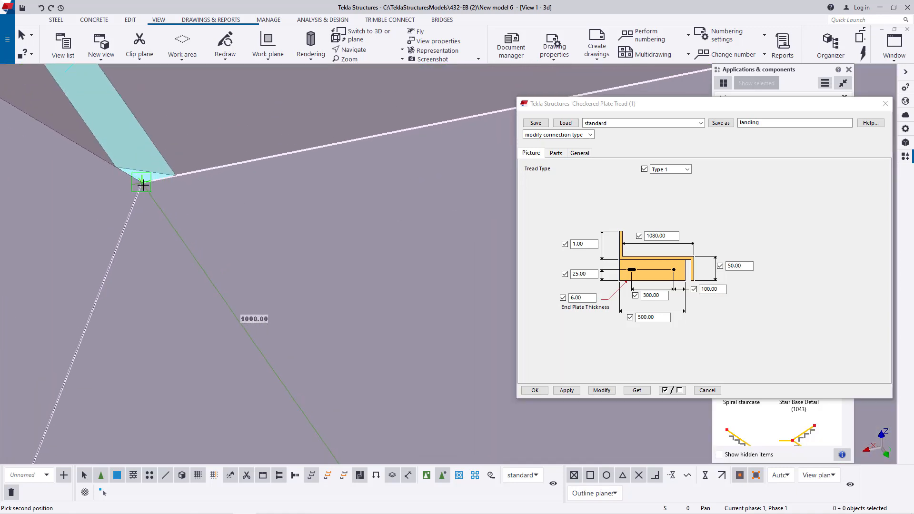
pyautogui.click(144, 189)
pyautogui.scroll(-8, 152, 190)
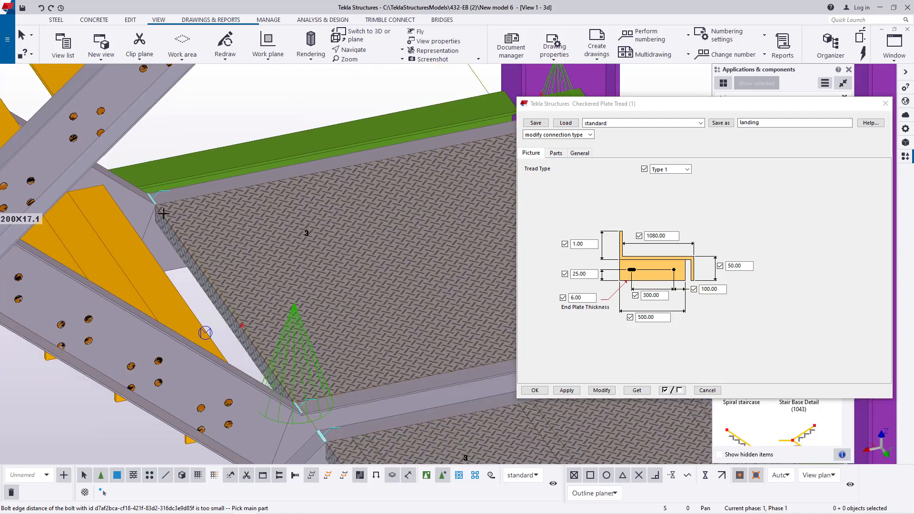
pyautogui.scroll(4, 341, 164)
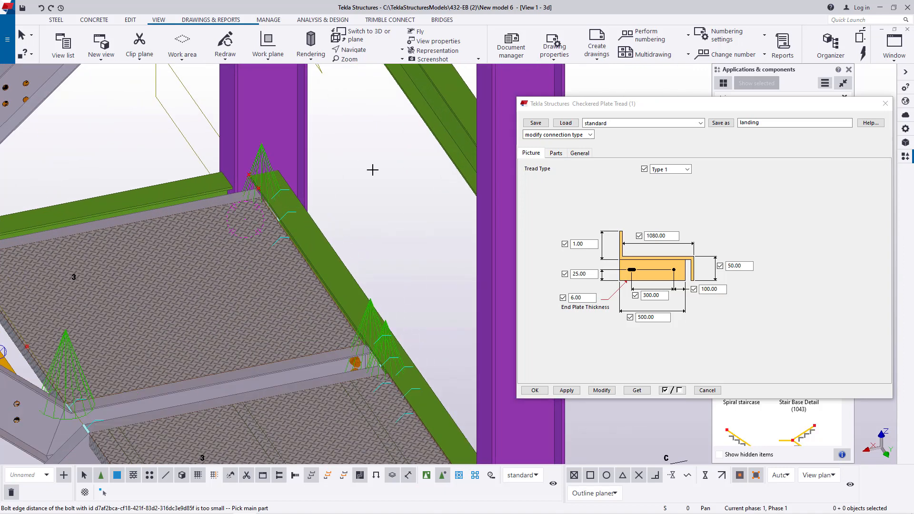
pyautogui.rightClick(379, 168)
pyautogui.click(410, 173)
# - Inspect both plated landing bays and the lowest treads of the flight rising from them, closing the Checkered Plate Tread settings
pyautogui.scroll(-3, 399, 218)
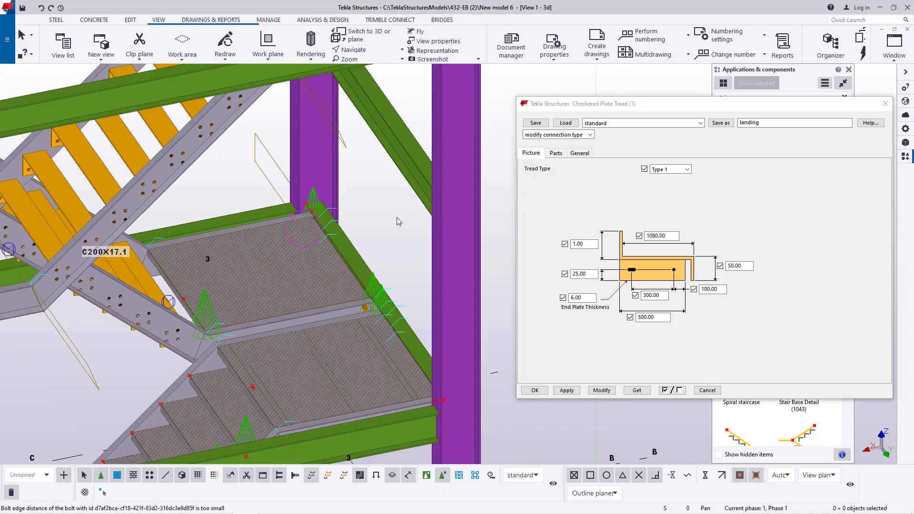
pyautogui.click(373, 51)
pyautogui.click(374, 64)
pyautogui.moveTo(309, 262); pyautogui.dragTo(84, 257)
pyautogui.scroll(6, 290, 214)
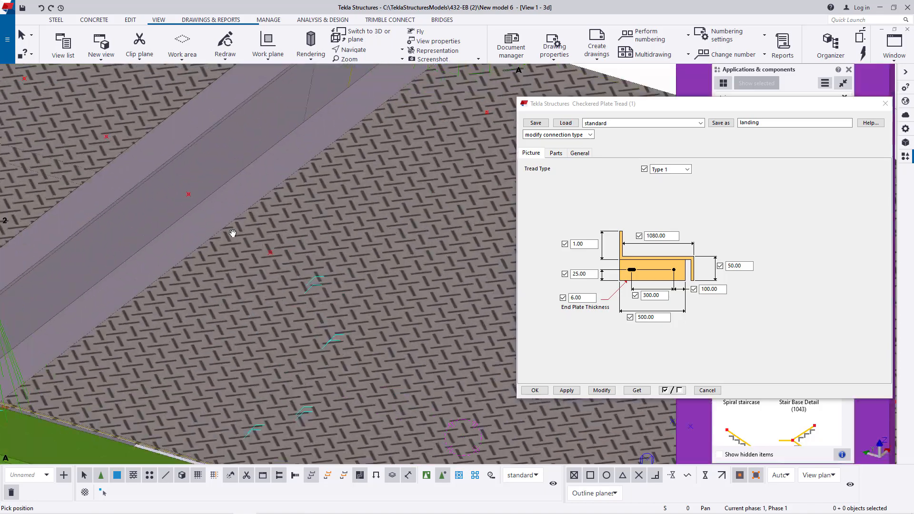
pyautogui.scroll(-6, 233, 233)
pyautogui.moveTo(210, 253); pyautogui.dragTo(85, 242)
pyautogui.scroll(-3, 107, 264)
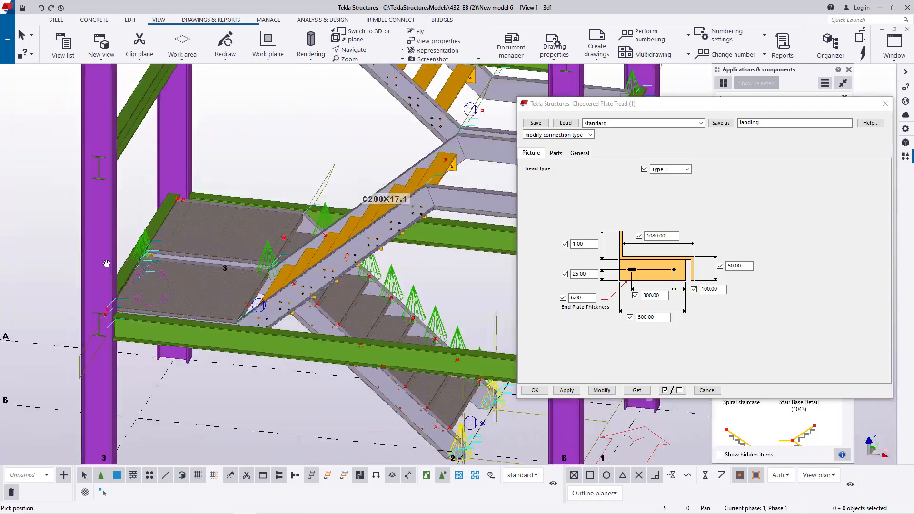
pyautogui.scroll(4, 261, 247)
pyautogui.scroll(4, 258, 259)
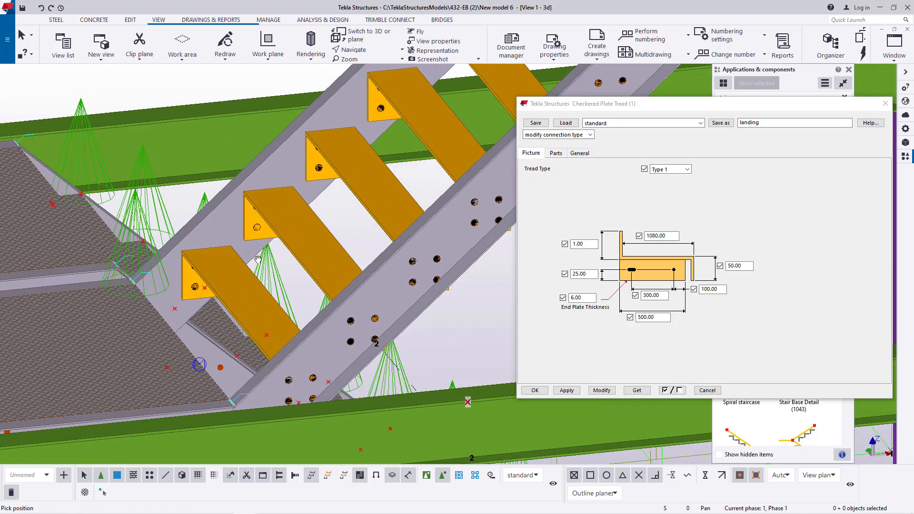
pyautogui.moveTo(258, 259); pyautogui.dragTo(287, 257)
pyautogui.rightClick(109, 165)
pyautogui.click(113, 169)
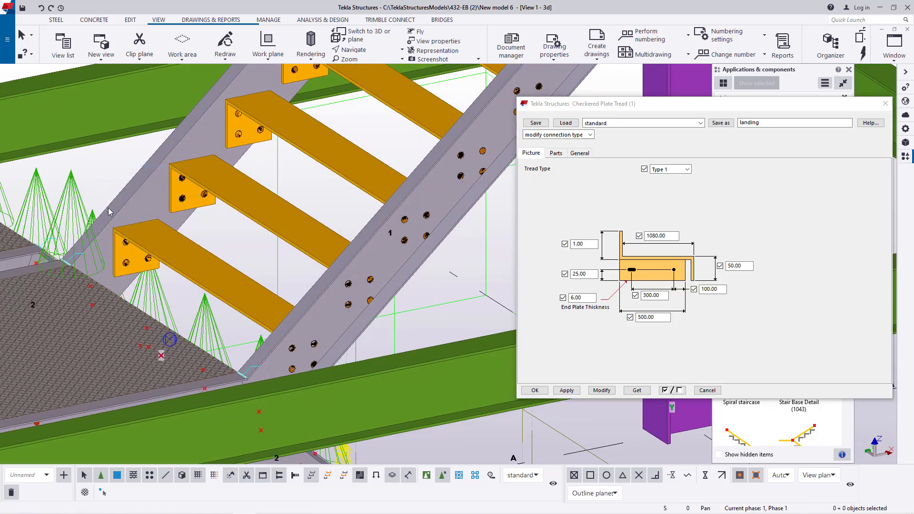
pyautogui.scroll(3, 109, 212)
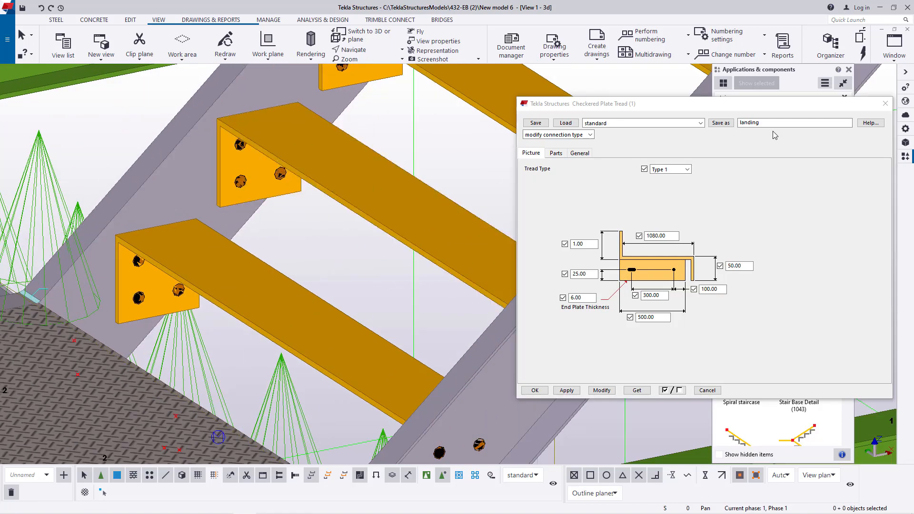
pyautogui.click(883, 109)
pyautogui.scroll(-3, 398, 196)
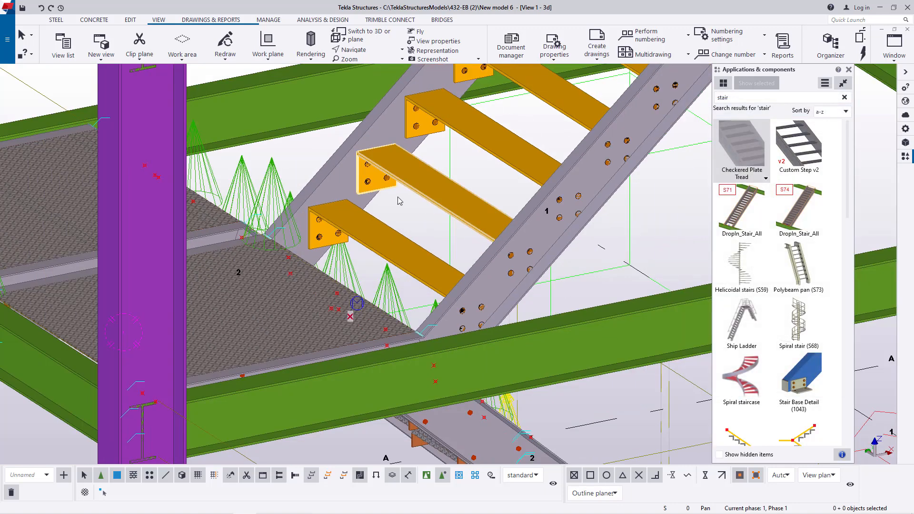
pyautogui.scroll(4, 339, 201)
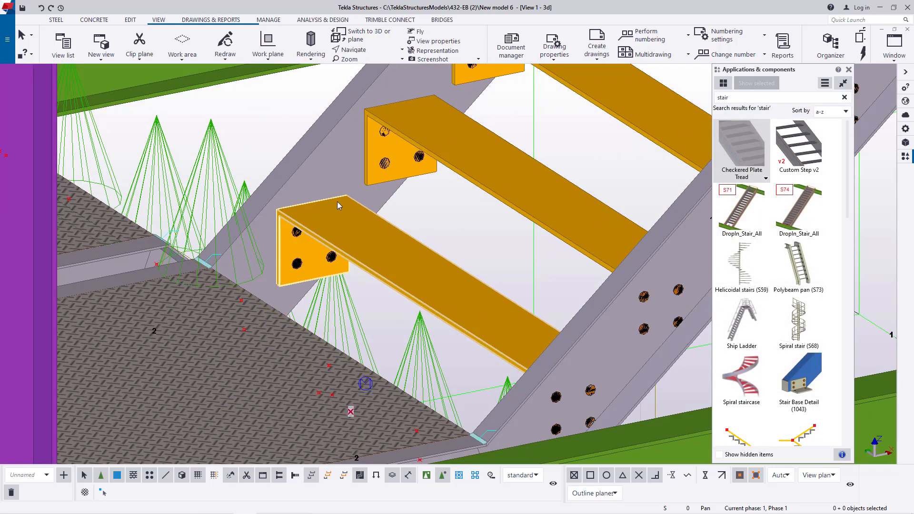
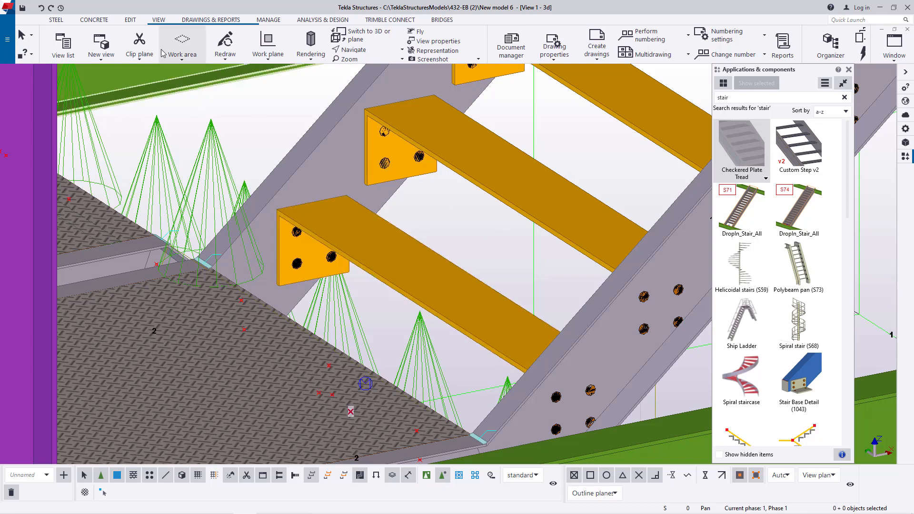
# - Place points at the midpoint and front corner of the lowest tread's end edge, beside the inner stringer
pyautogui.click(128, 20)
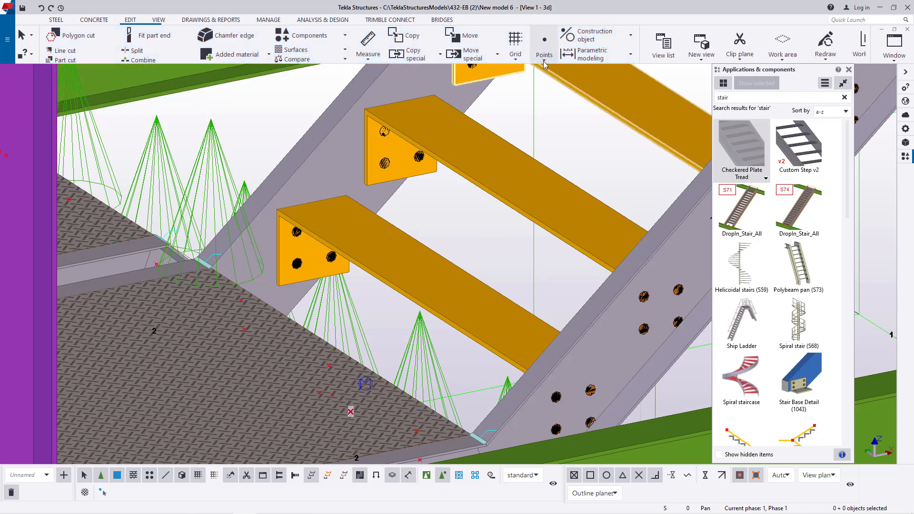
pyautogui.click(544, 45)
pyautogui.click(569, 246)
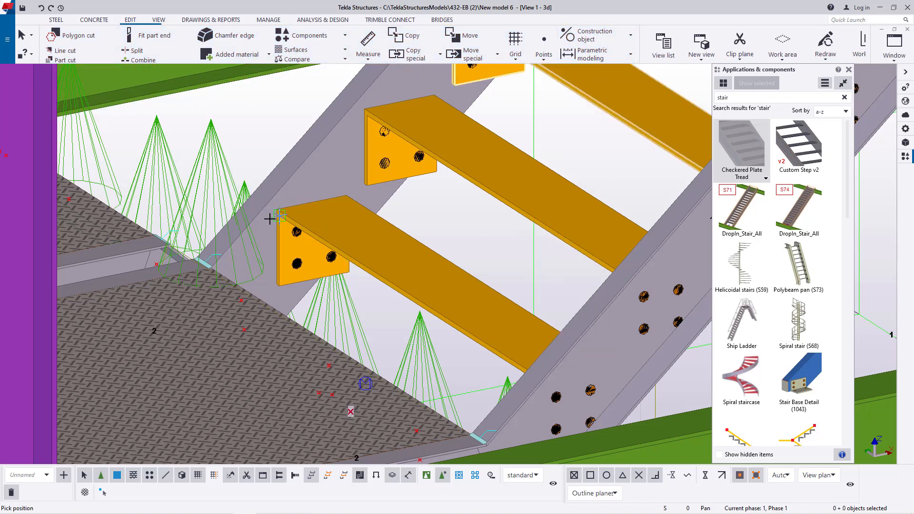
pyautogui.scroll(6, 270, 219)
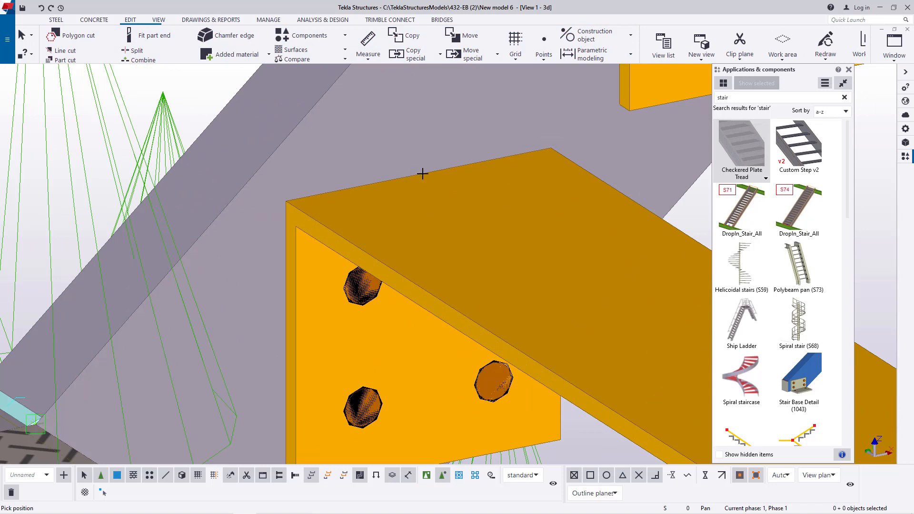
pyautogui.scroll(-2, 421, 174)
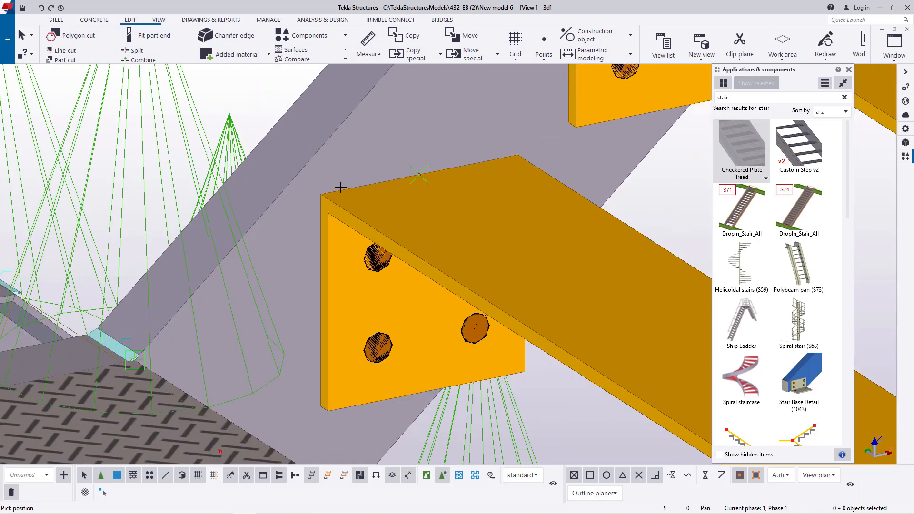
pyautogui.rightClick(261, 108)
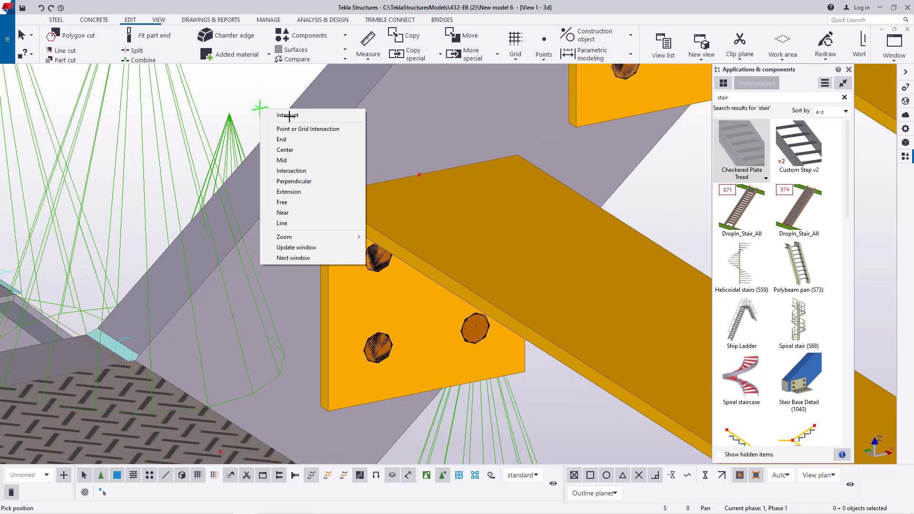
pyautogui.click(305, 115)
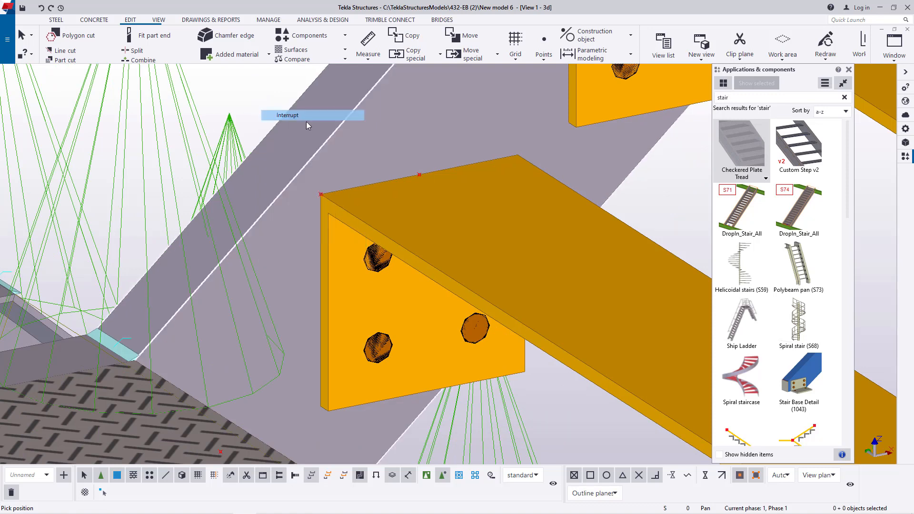
# - Copy the tread's corner point 75 mm outward beyond the corner, using the end edge's midpoint as origin and the corner as destination
pyautogui.rightClick(322, 196)
pyautogui.click(357, 238)
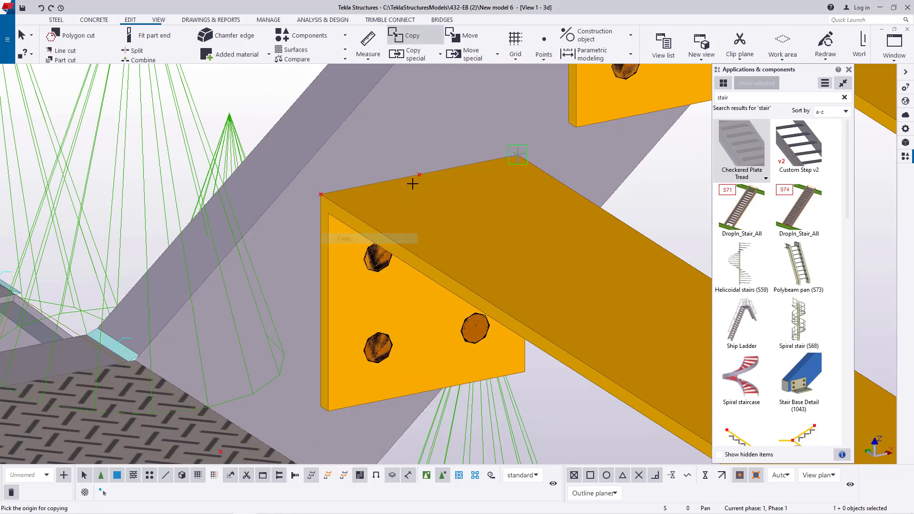
pyautogui.rightClick(321, 194)
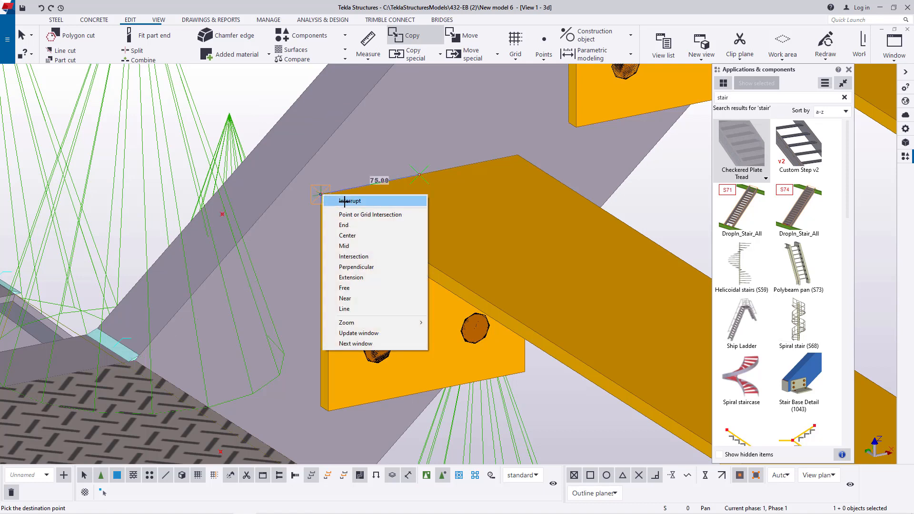
pyautogui.click(342, 202)
# - Add one divided-line point midway between the outward copy and the tread corner, and delete the outward copy
pyautogui.click(544, 48)
pyautogui.click(553, 75)
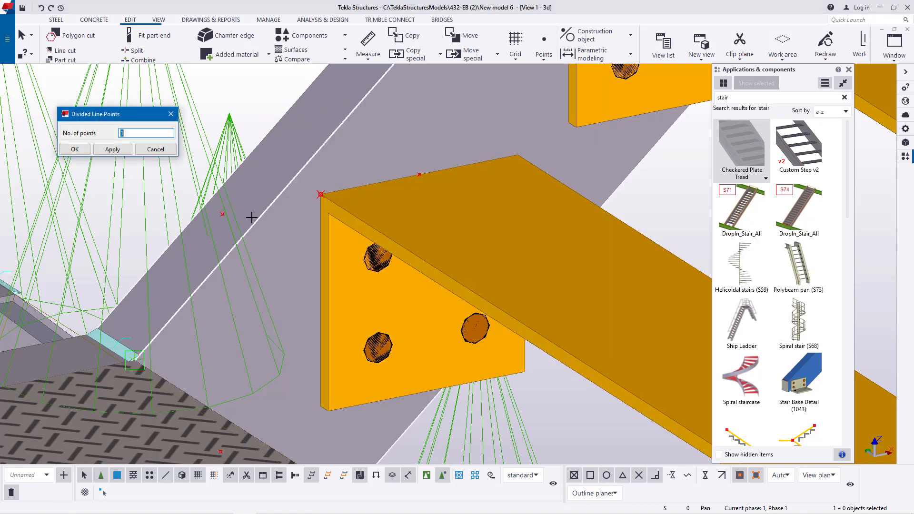
pyautogui.click(224, 217)
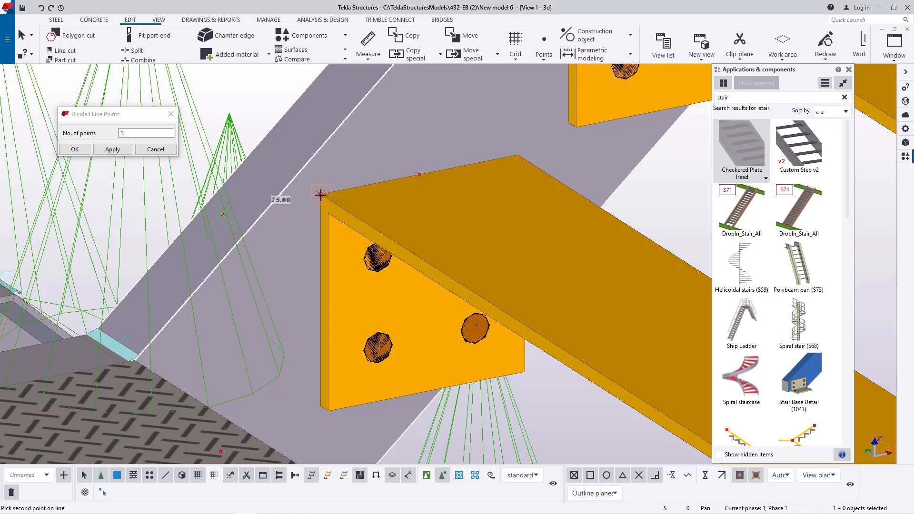
pyautogui.click(320, 195)
pyautogui.click(222, 215)
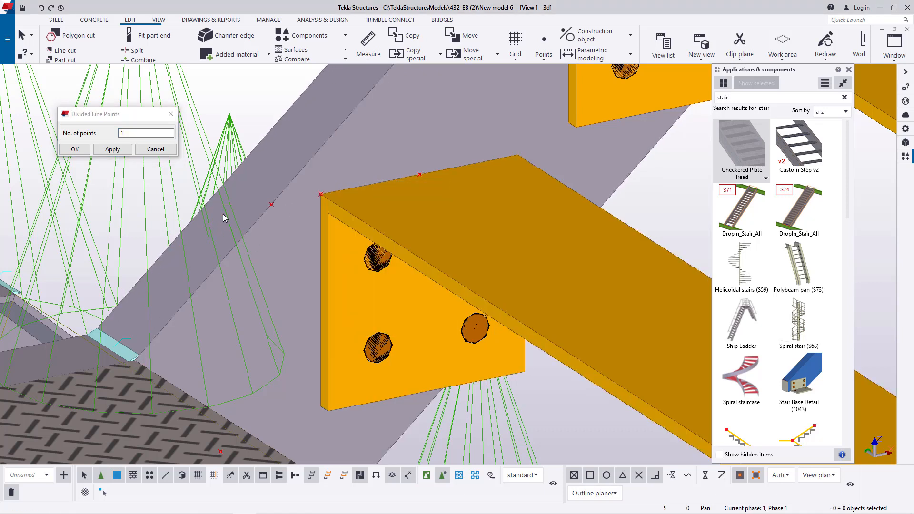
# - Copy the divided-line point to the lowest tread's opposite end, from edge midpoint to edge midpoint, and close the Divided Line Points settings
pyautogui.scroll(-3, 224, 217)
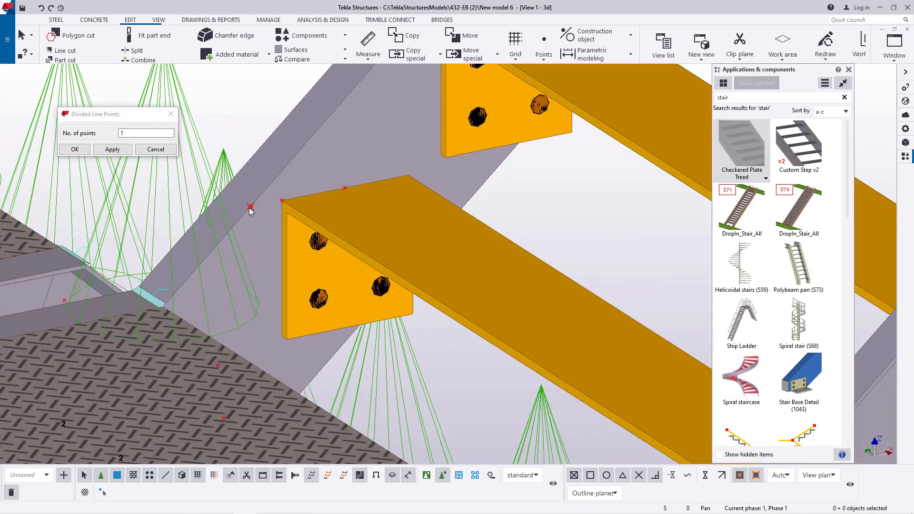
pyautogui.rightClick(251, 211)
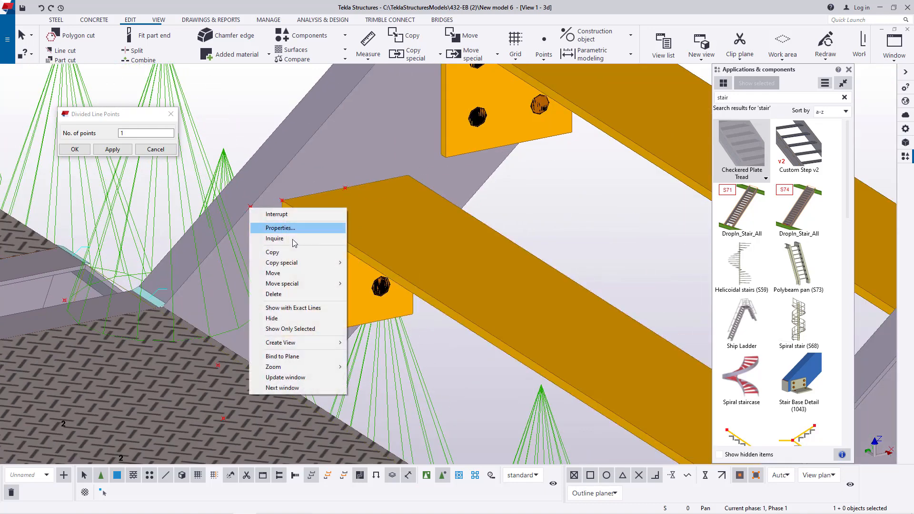
pyautogui.click(279, 253)
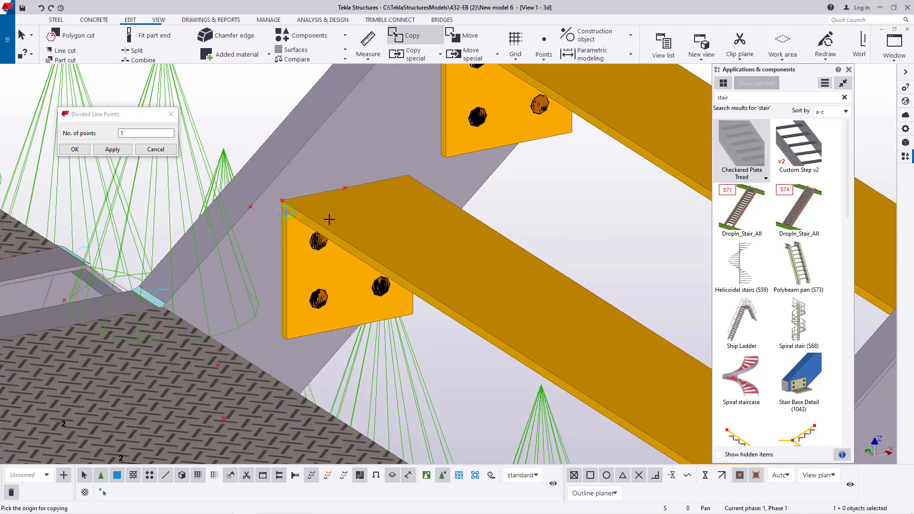
pyautogui.click(344, 189)
pyautogui.scroll(-4, 292, 204)
pyautogui.scroll(3, 467, 297)
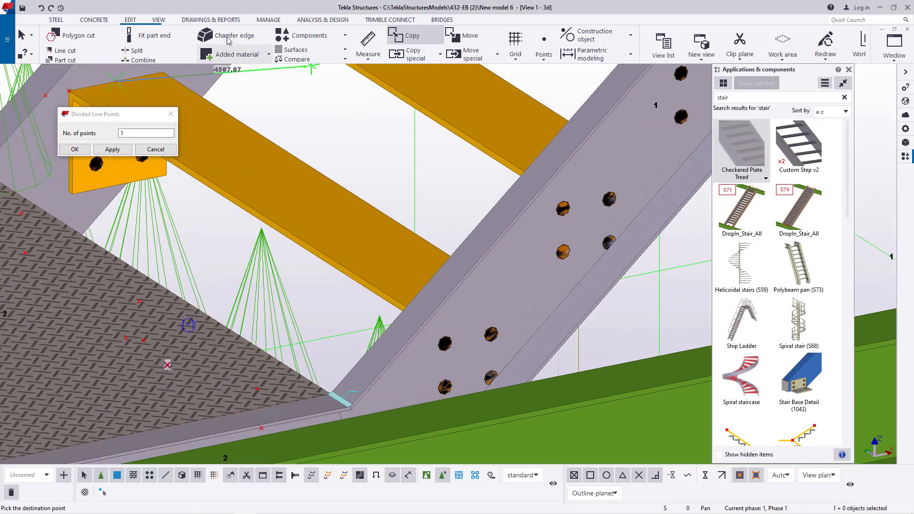
pyautogui.click(158, 20)
pyautogui.click(367, 49)
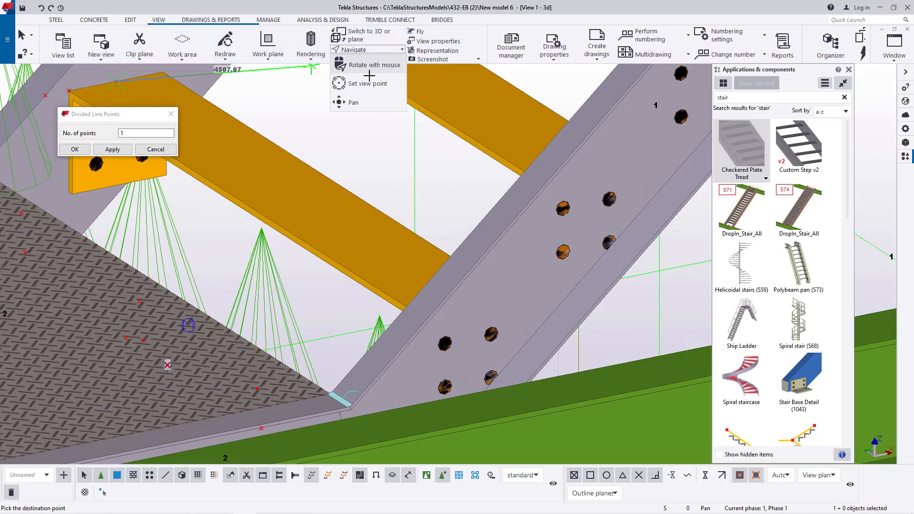
pyautogui.click(371, 66)
pyautogui.moveTo(424, 290); pyautogui.dragTo(609, 294)
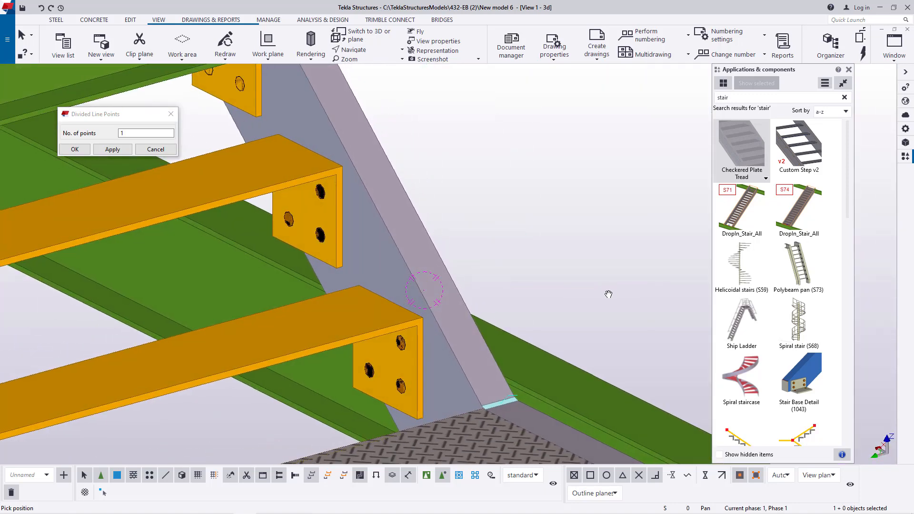
pyautogui.rightClick(438, 192)
pyautogui.click(470, 200)
pyautogui.scroll(3, 391, 302)
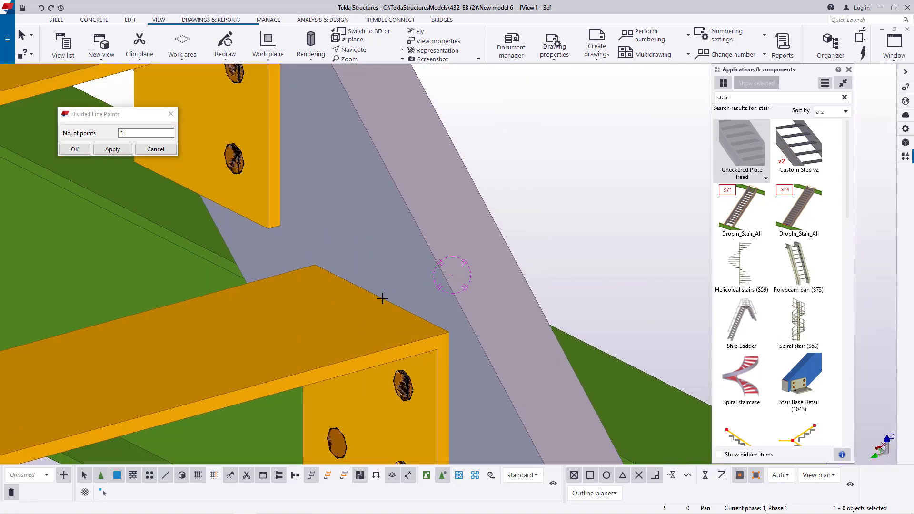
pyautogui.click(383, 299)
pyautogui.rightClick(586, 196)
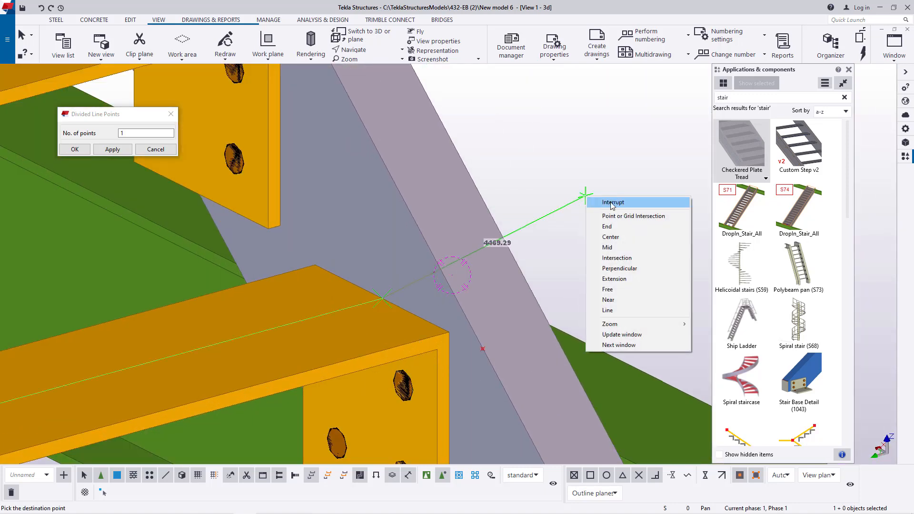
pyautogui.click(612, 204)
pyautogui.scroll(-3, 580, 260)
pyautogui.scroll(-2, 580, 262)
pyautogui.click(170, 115)
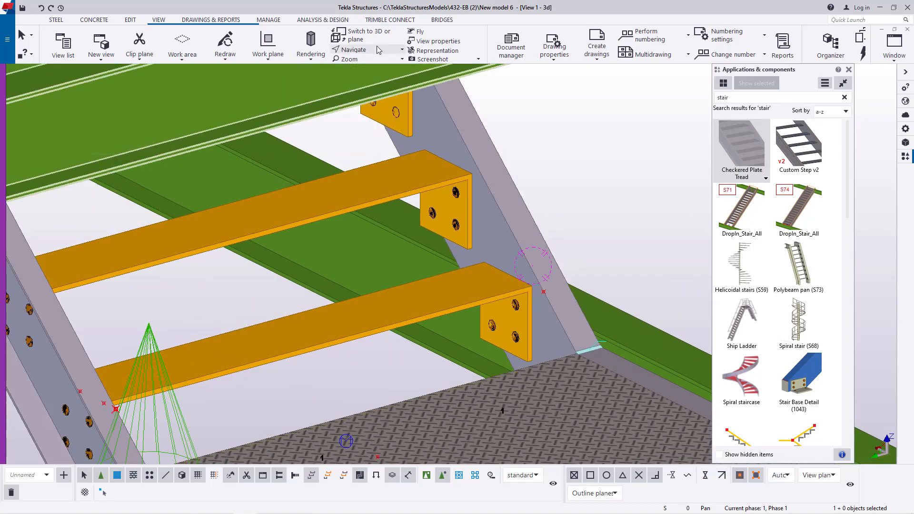
# - Copy the two points in front of the lowest tread to the second tread, using the treads' end-edge midpoints as origin and destination
pyautogui.keyDown('ctrl'); pyautogui.moveTo(509, 260); pyautogui.dragTo(294, 186, button='middle'); pyautogui.keyUp('ctrl')
pyautogui.scroll(2, 294, 186)
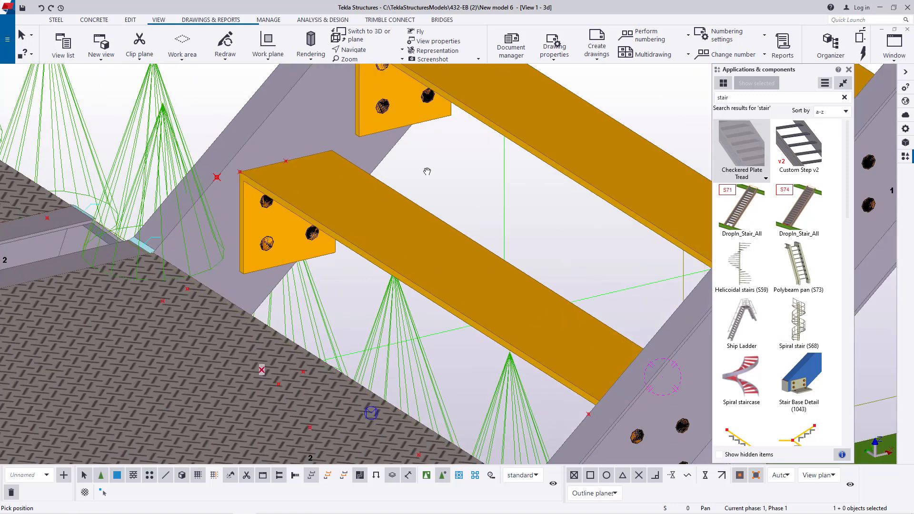
pyautogui.rightClick(430, 172)
pyautogui.click(451, 179)
pyautogui.click(218, 179)
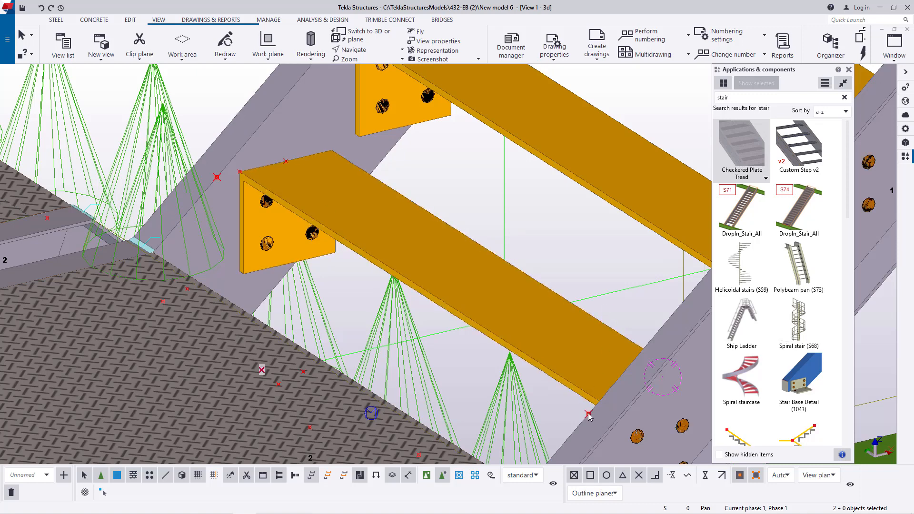
pyautogui.rightClick(558, 228)
pyautogui.click(580, 248)
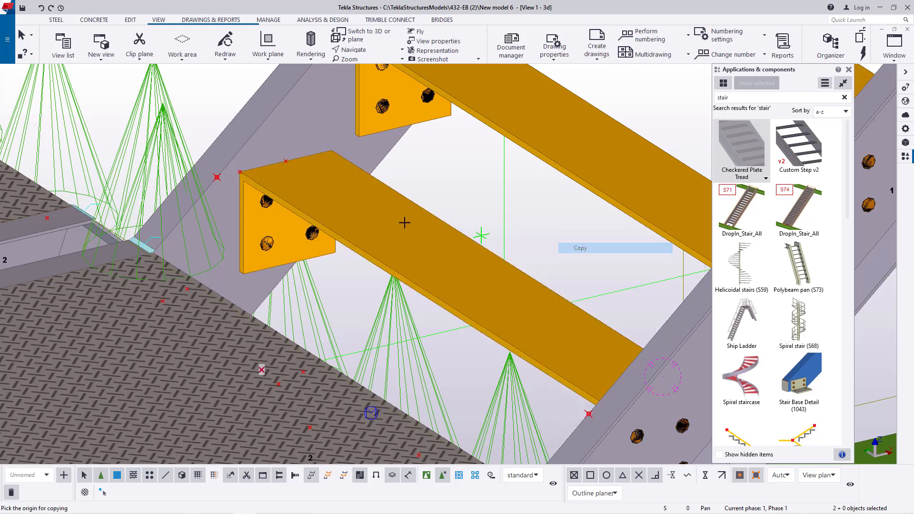
pyautogui.scroll(5, 262, 169)
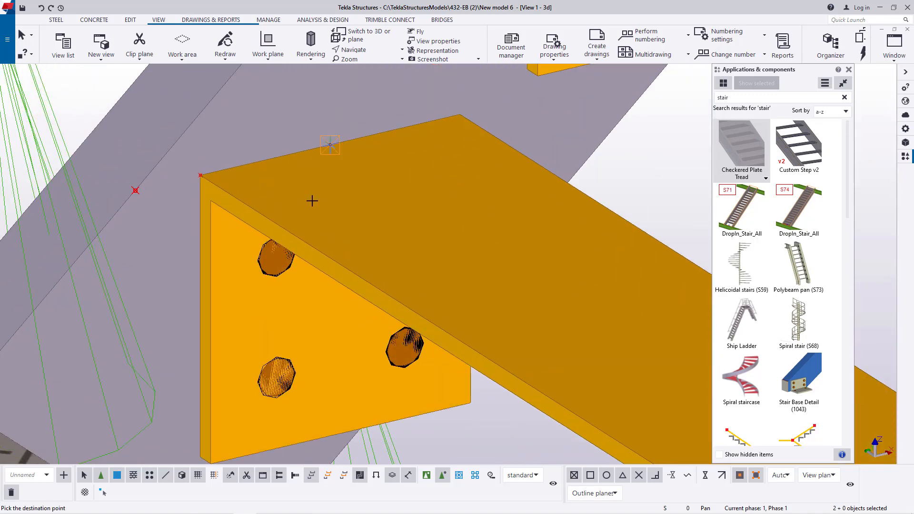
pyautogui.scroll(-9, 282, 339)
pyautogui.scroll(8, 381, 176)
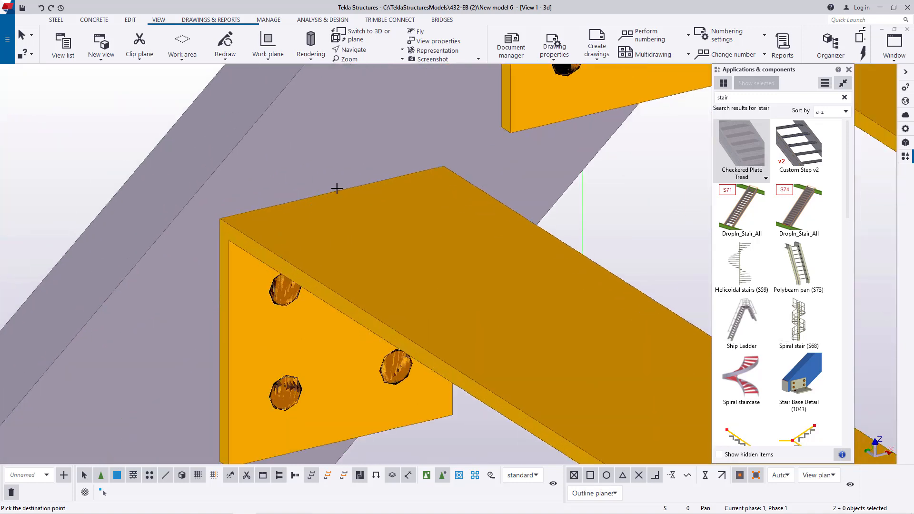
pyautogui.scroll(-5, 332, 193)
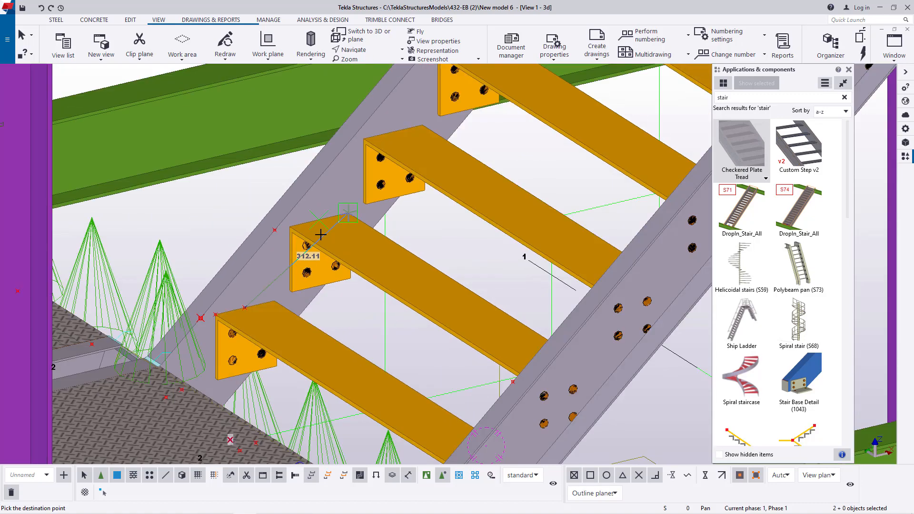
# - Place further copies of the point pair at the end-edge midpoints of all remaining treads up to the flight's top, ending the copy command
pyautogui.scroll(6, 324, 238)
pyautogui.scroll(3, 357, 164)
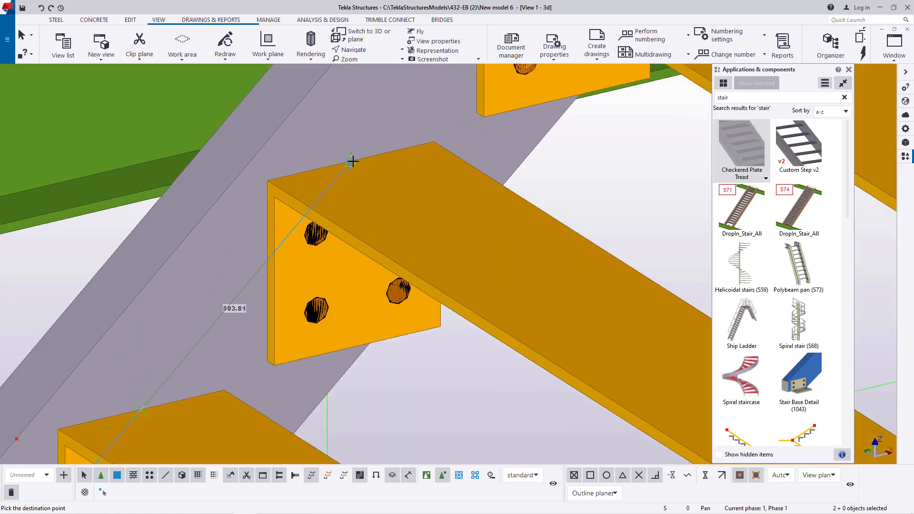
pyautogui.scroll(-5, 400, 179)
pyautogui.scroll(6, 400, 193)
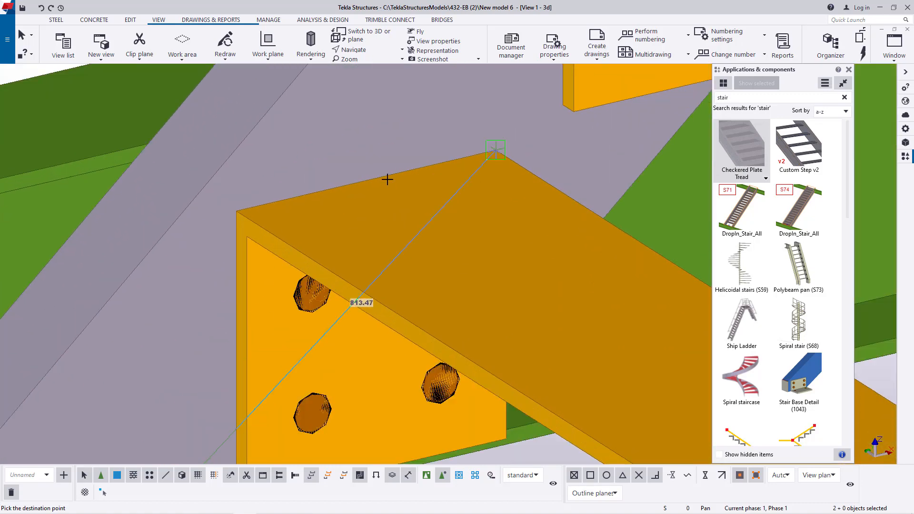
pyautogui.scroll(-5, 379, 177)
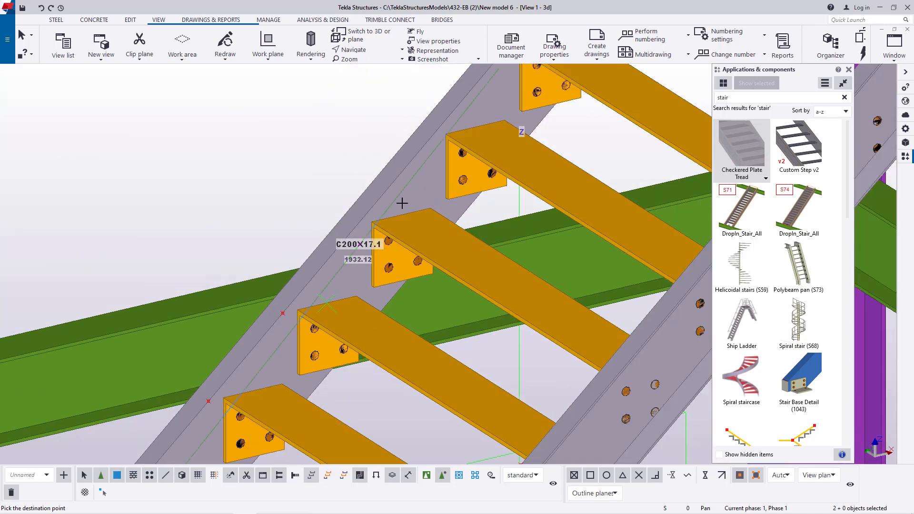
pyautogui.scroll(6, 401, 210)
pyautogui.scroll(-5, 401, 216)
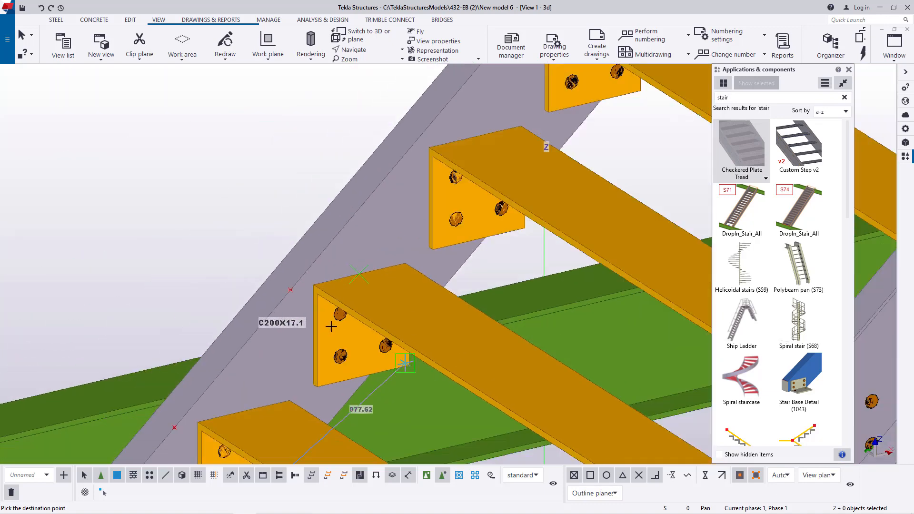
pyautogui.scroll(6, 416, 206)
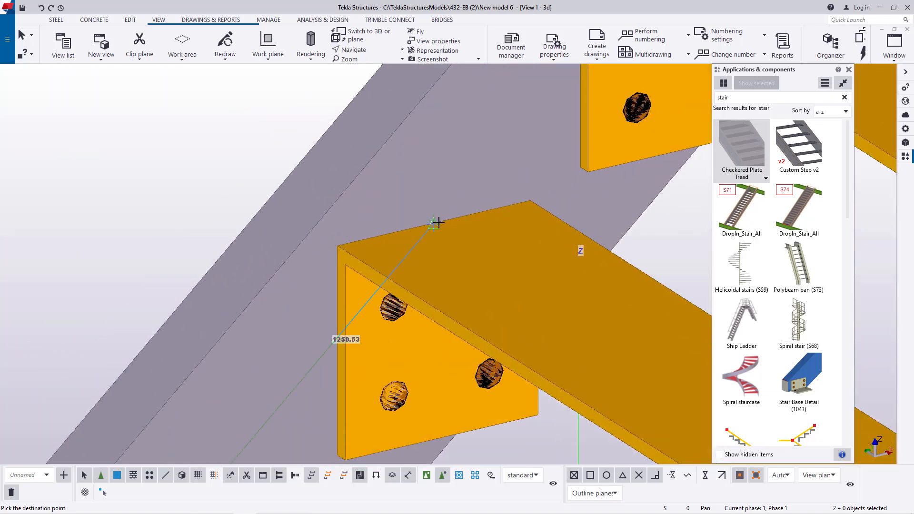
pyautogui.click(438, 222)
pyautogui.scroll(-5, 419, 200)
pyautogui.scroll(6, 465, 200)
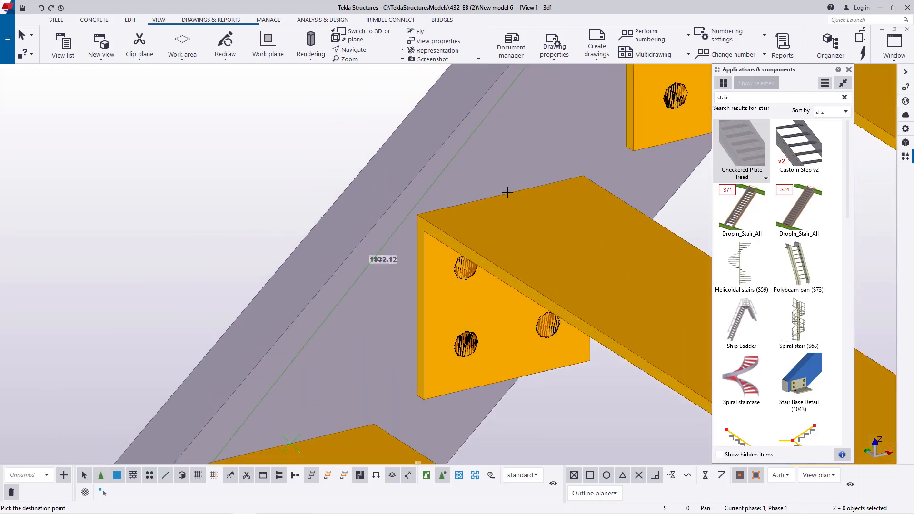
pyautogui.click(504, 195)
pyautogui.scroll(-5, 505, 195)
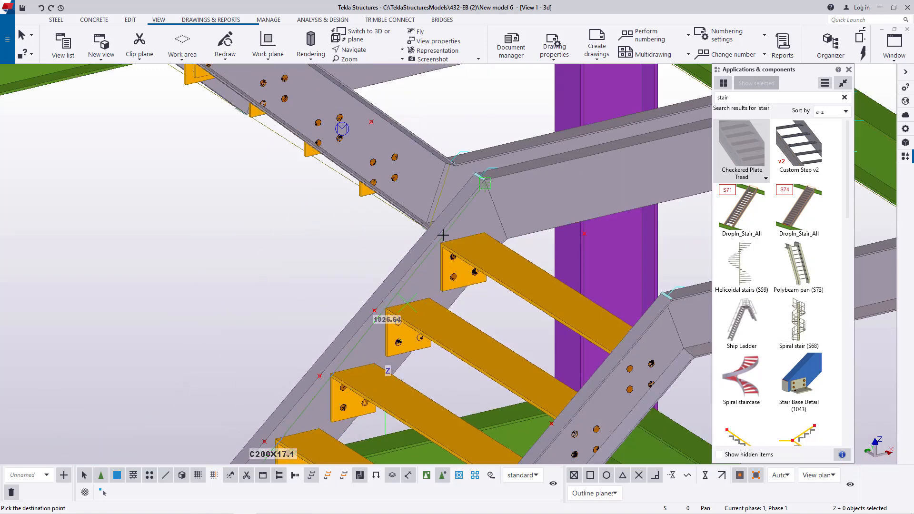
pyautogui.scroll(6, 441, 237)
pyautogui.click(485, 241)
pyautogui.scroll(-6, 433, 317)
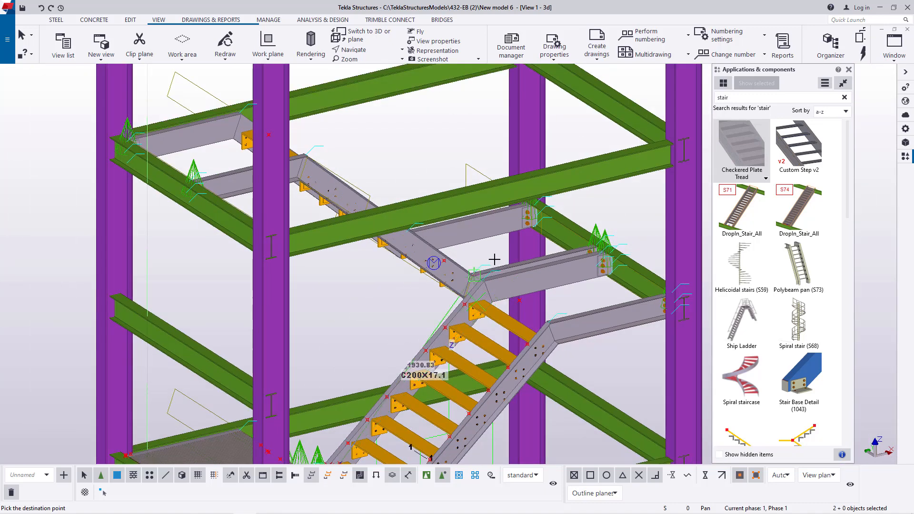
pyautogui.rightClick(489, 254)
pyautogui.click(517, 260)
pyautogui.click(378, 50)
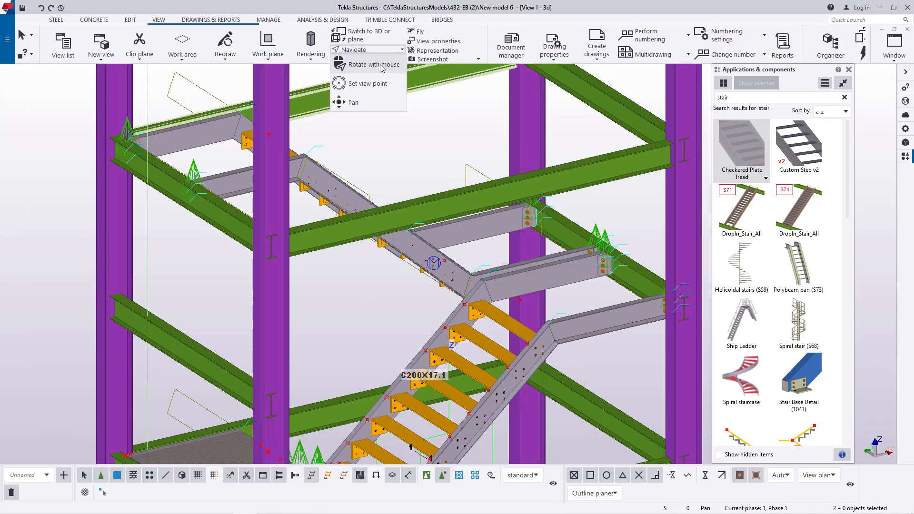
# - Add a point at any position on the end-edge midpoint of the lowest tread in the next flight
pyautogui.click(378, 65)
pyautogui.moveTo(451, 258); pyautogui.dragTo(119, 257)
pyautogui.scroll(3, 431, 272)
pyautogui.rightClick(384, 213)
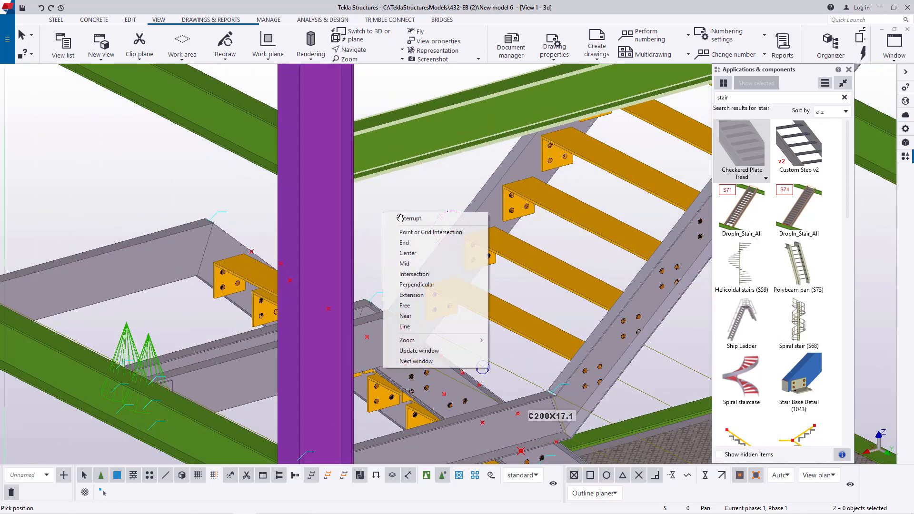
pyautogui.click(407, 218)
pyautogui.scroll(3, 507, 306)
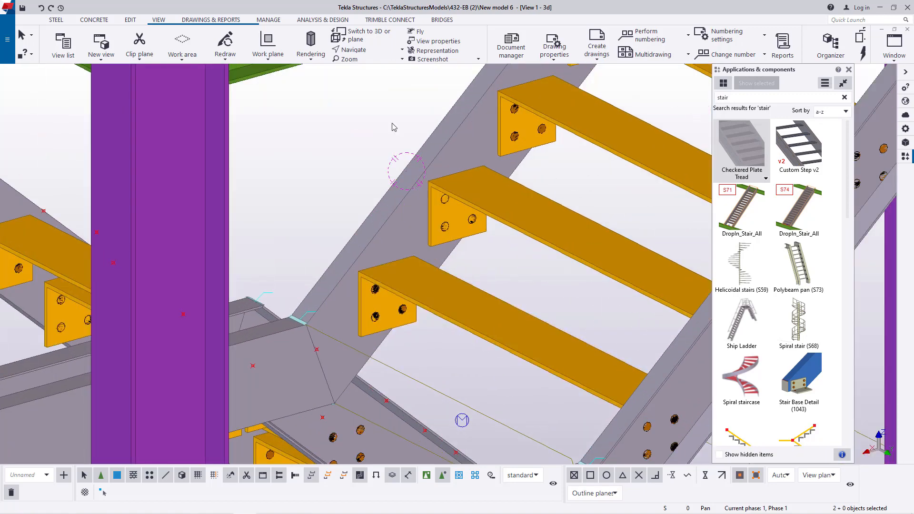
pyautogui.click(130, 20)
pyautogui.click(543, 47)
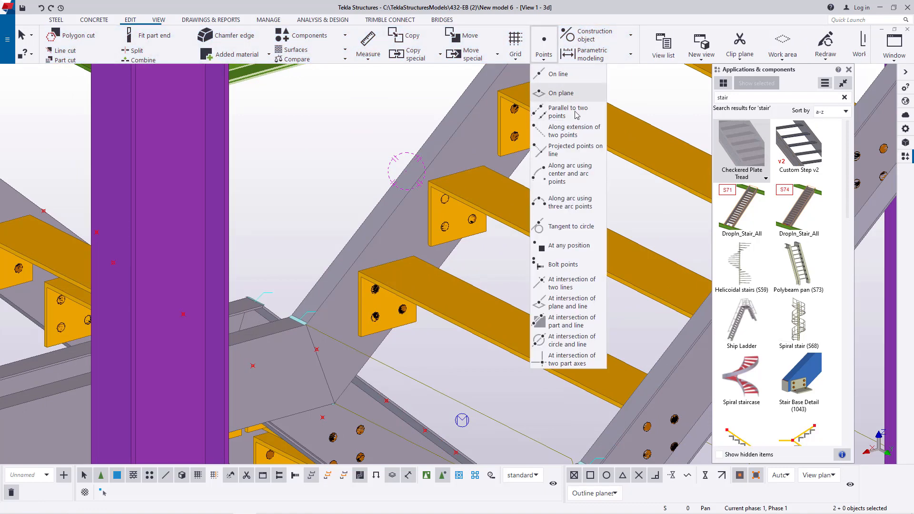
pyautogui.click(577, 247)
pyautogui.scroll(5, 371, 290)
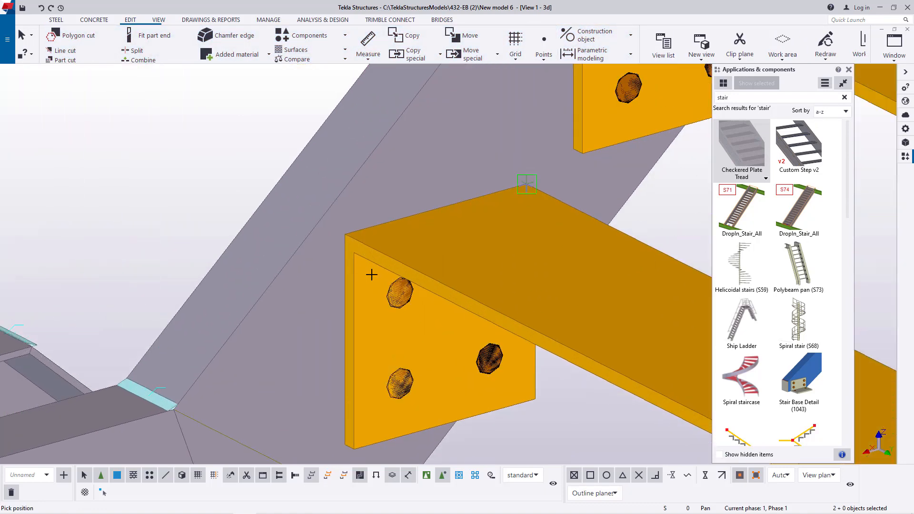
pyautogui.scroll(2, 419, 232)
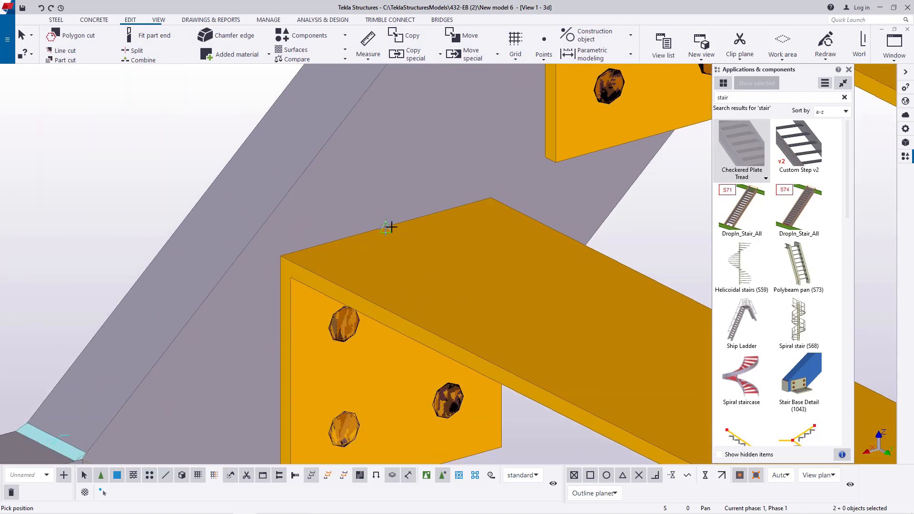
pyautogui.rightClick(140, 188)
pyautogui.click(167, 195)
# - Add a second point at the front corner of the lowest tread's end edge
pyautogui.click(543, 60)
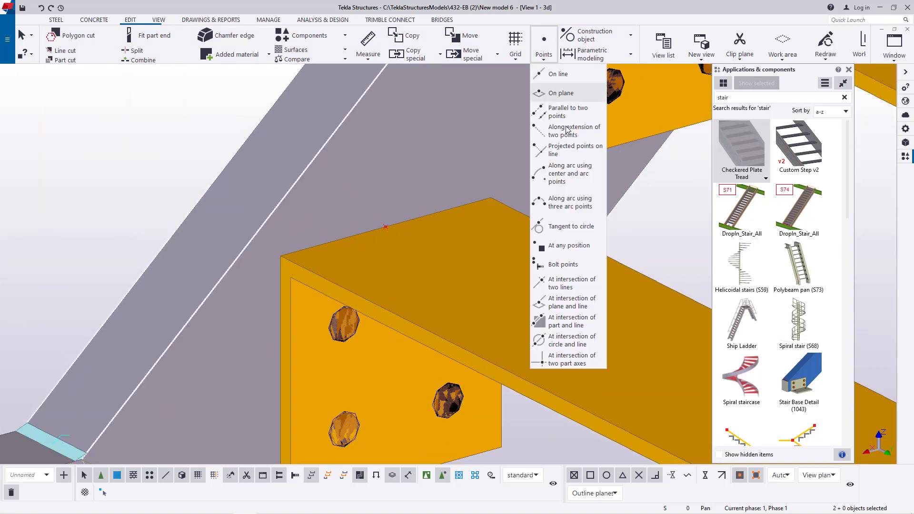
pyautogui.click(570, 248)
pyautogui.scroll(2, 306, 247)
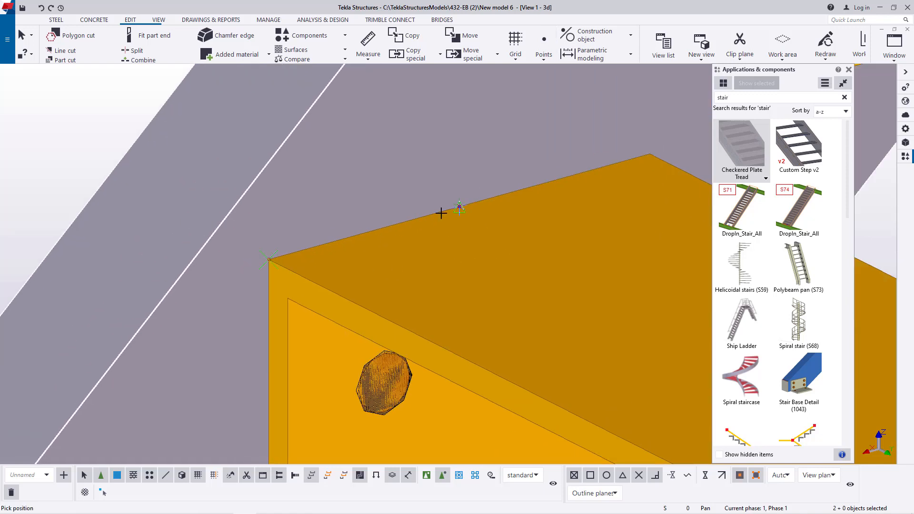
pyautogui.rightClick(67, 135)
pyautogui.click(93, 143)
pyautogui.scroll(-2, 373, 205)
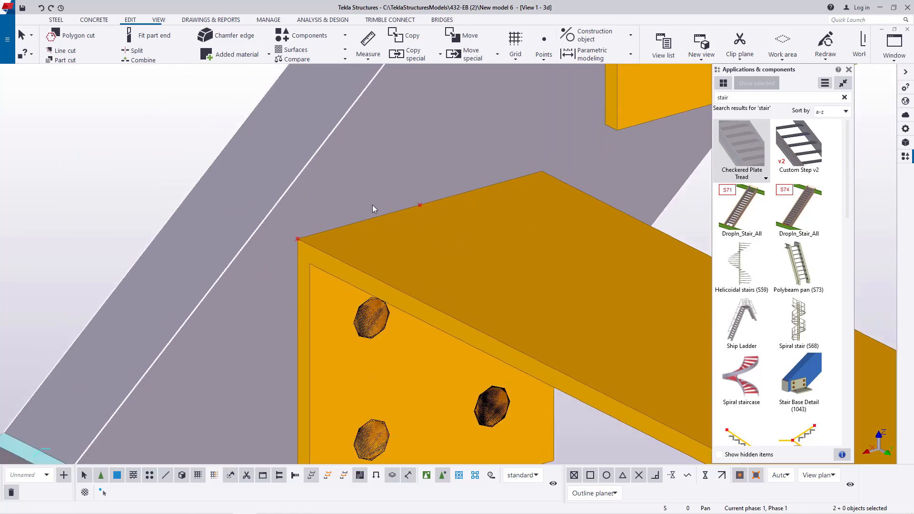
# - Add 1 divided-line point between the edge midpoint and the front corner, and close the Divided Line Points settings
pyautogui.click(543, 60)
pyautogui.click(558, 71)
pyautogui.scroll(2, 422, 199)
pyautogui.click(421, 205)
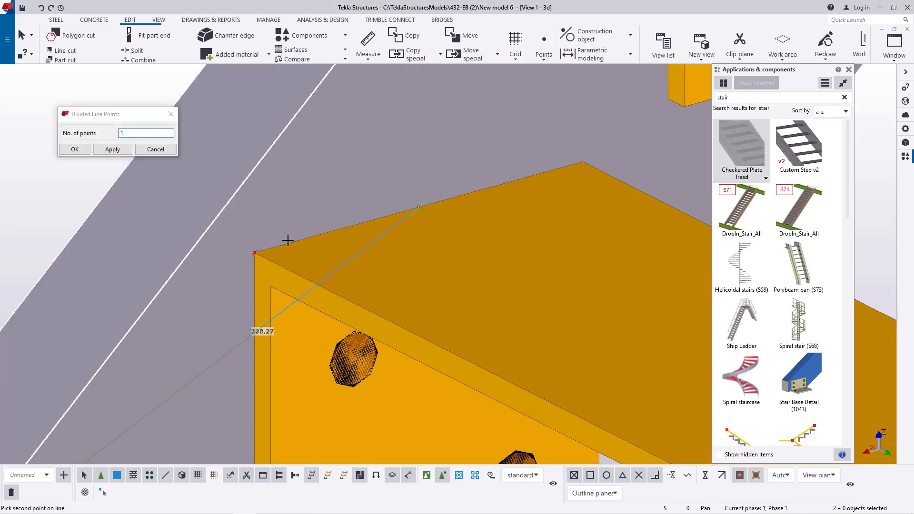
pyautogui.click(75, 149)
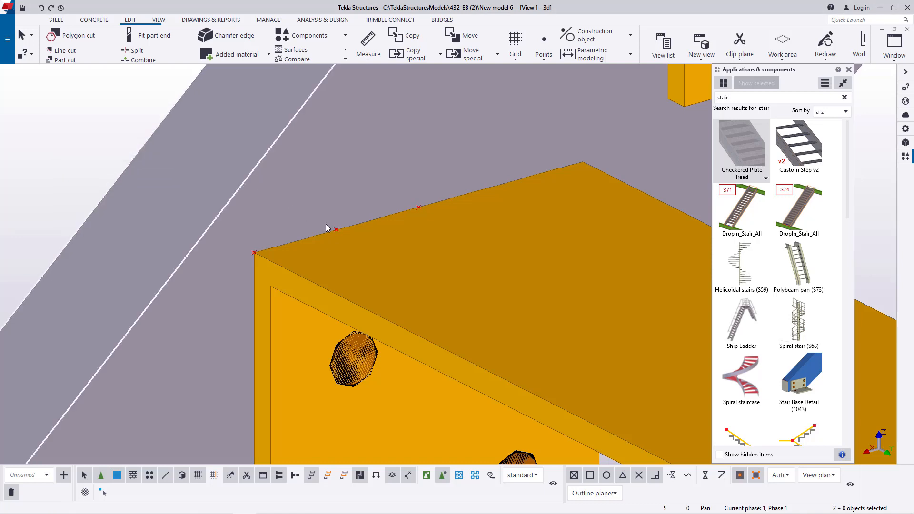
# - Copy the corner point outward in front of the tread, using the divided-line point as origin and the corner as destination
pyautogui.rightClick(254, 255)
pyautogui.click(286, 298)
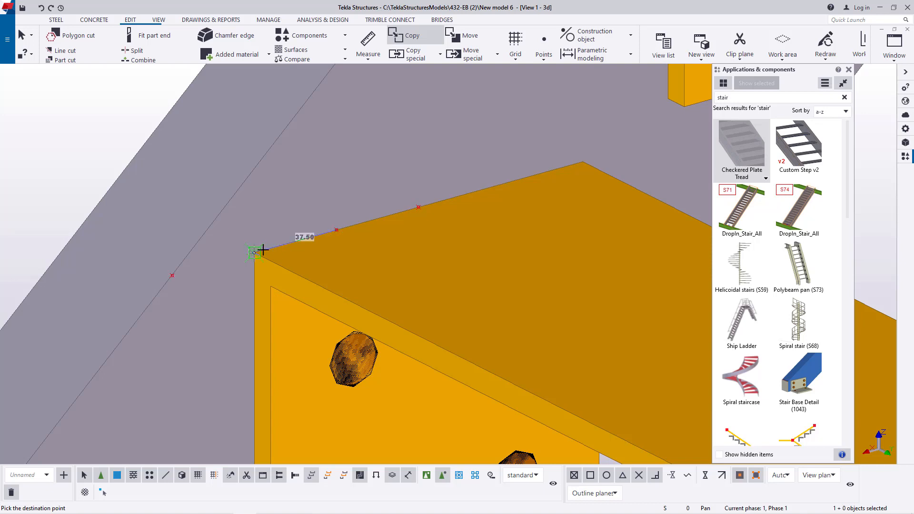
pyautogui.rightClick(94, 138)
pyautogui.click(112, 146)
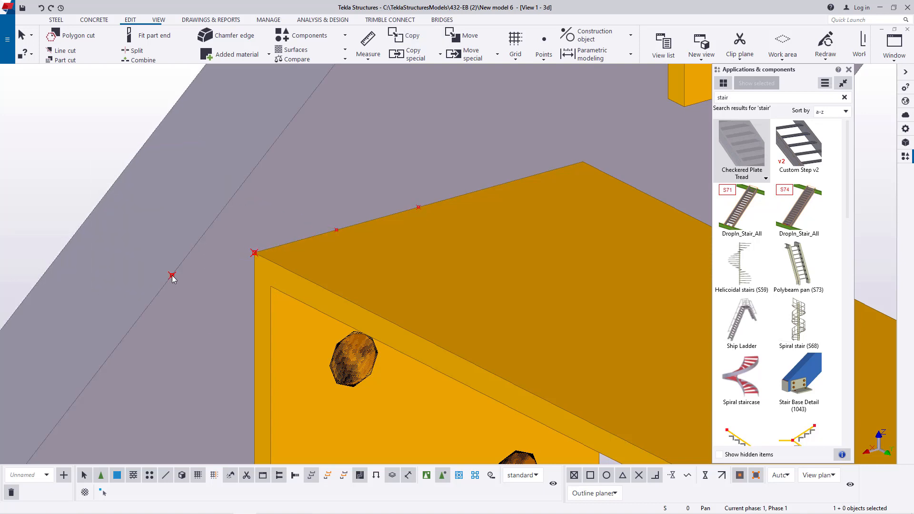
# - Copy the outward point to the lowest tread's opposite end, from edge midpoint to edge midpoint, and end the copy command
pyautogui.rightClick(172, 277)
pyautogui.click(210, 318)
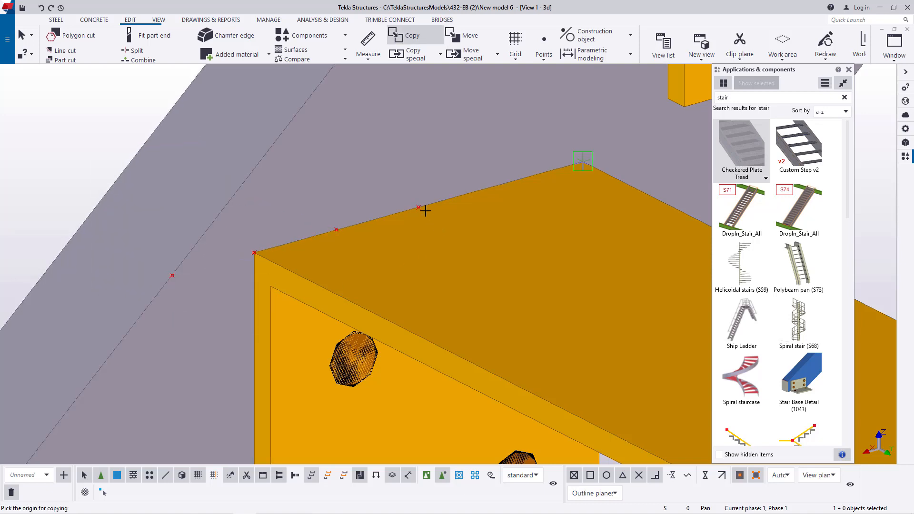
pyautogui.scroll(-10, 238, 271)
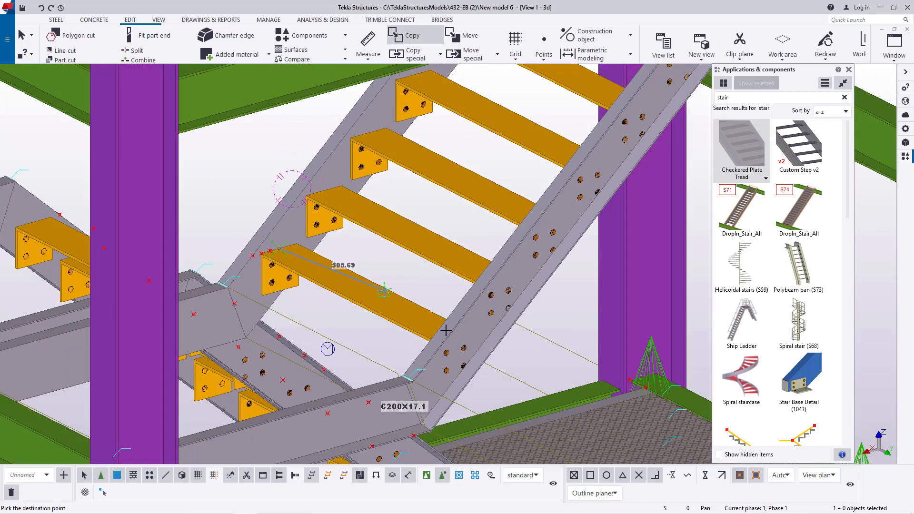
pyautogui.scroll(3, 445, 326)
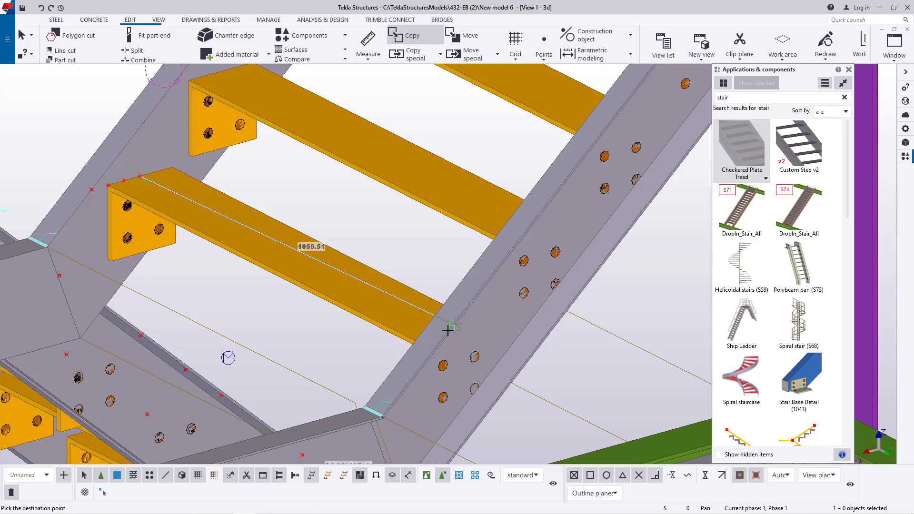
pyautogui.click(159, 20)
pyautogui.click(369, 50)
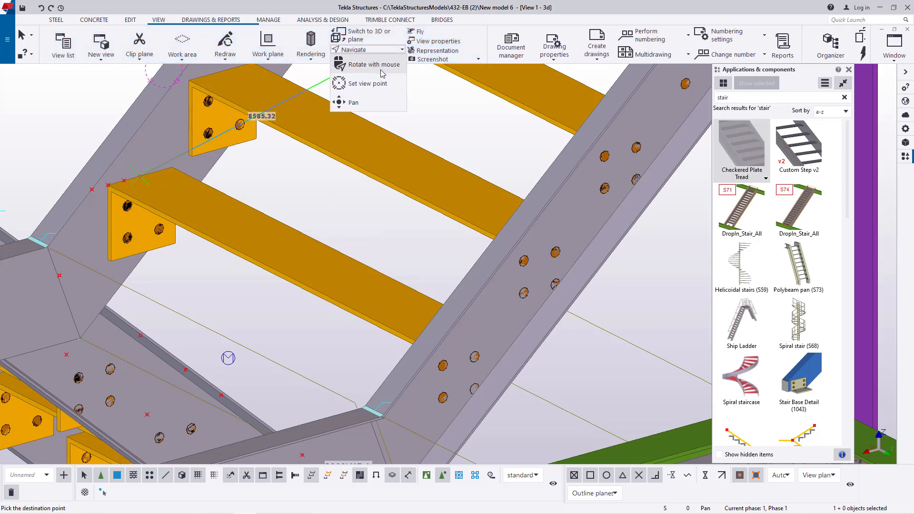
pyautogui.click(382, 71)
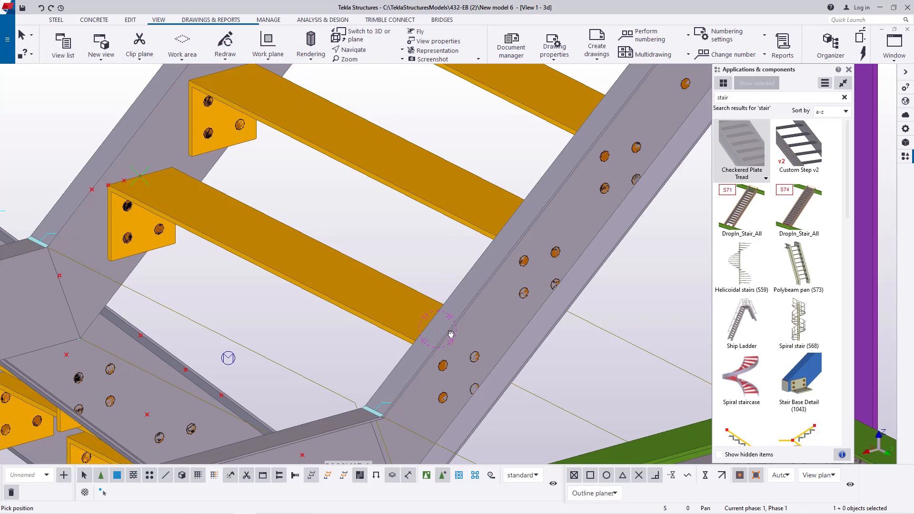
pyautogui.moveTo(451, 334)
pyautogui.mouseDown()
pyautogui.moveTo(594, 337)
pyautogui.moveTo(530, 313)
pyautogui.moveTo(440, 342)
pyautogui.mouseUp()
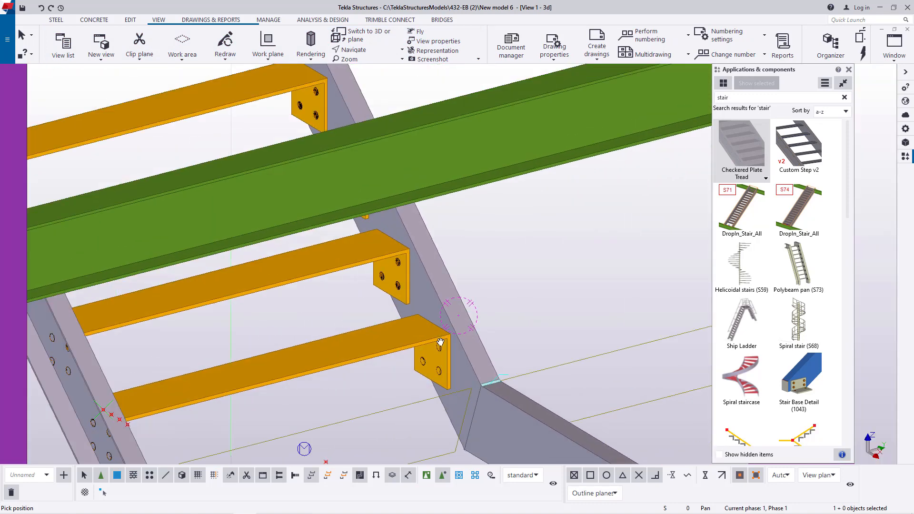
pyautogui.scroll(2, 441, 342)
pyautogui.rightClick(525, 224)
pyautogui.click(546, 230)
pyautogui.scroll(2, 434, 314)
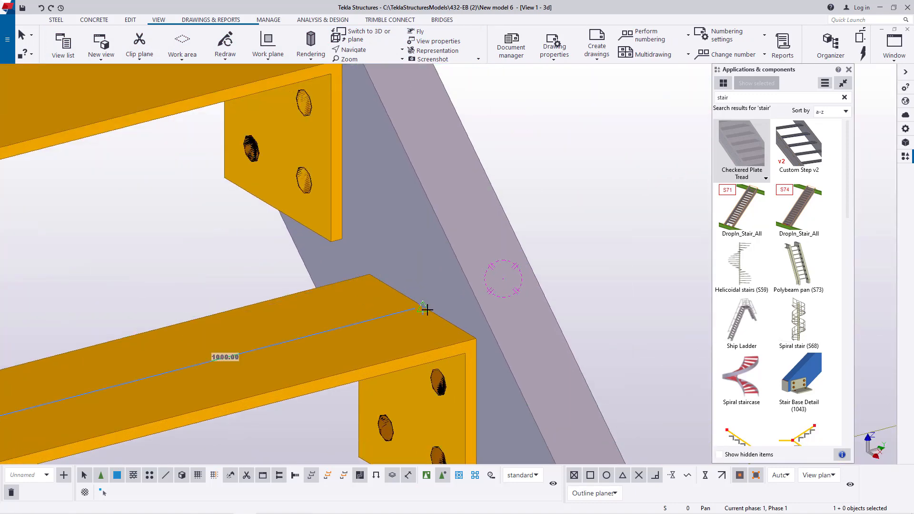
pyautogui.rightClick(605, 187)
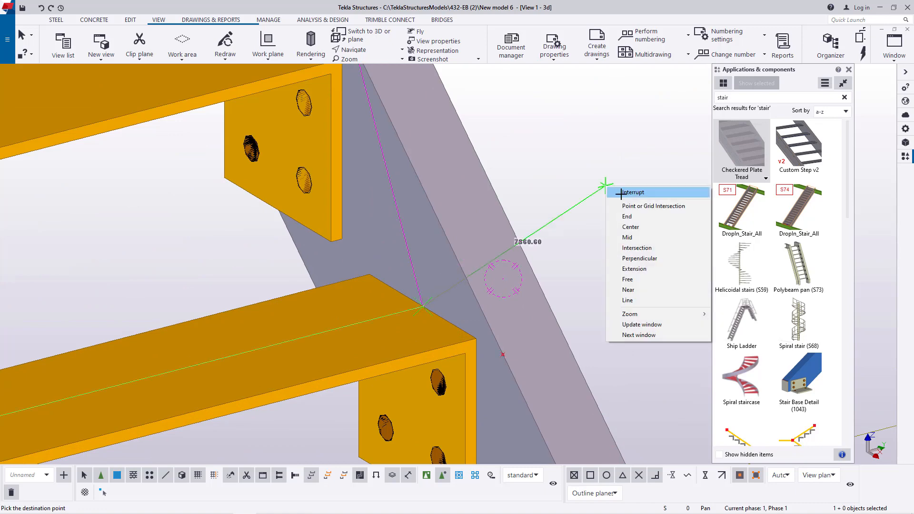
pyautogui.click(624, 193)
# - Copy the two points in front of the lowest tread to the second tread, using the end-edge midpoints as origin and destination
pyautogui.scroll(-1, 499, 307)
pyautogui.scroll(-2, 500, 307)
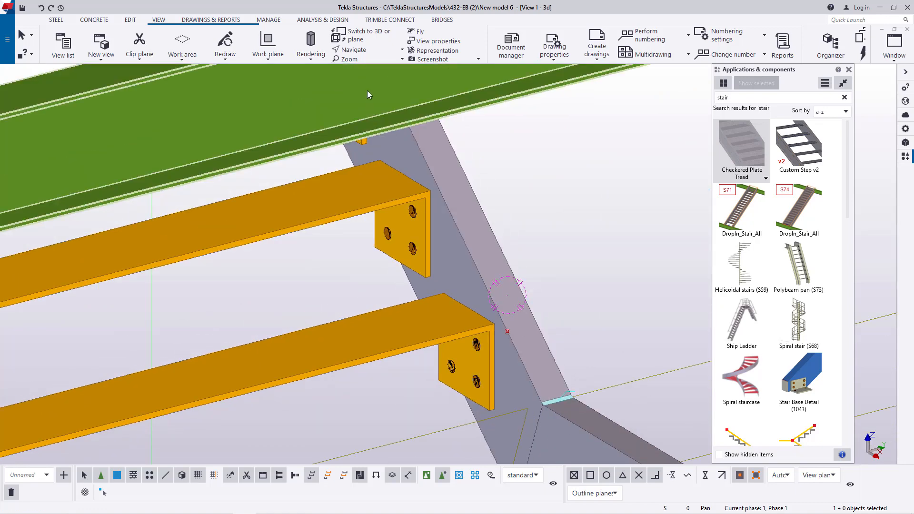
pyautogui.click(363, 51)
pyautogui.click(368, 64)
pyautogui.moveTo(499, 332); pyautogui.dragTo(339, 346)
pyautogui.scroll(-3, 340, 346)
pyautogui.scroll(2, 366, 244)
pyautogui.rightClick(396, 220)
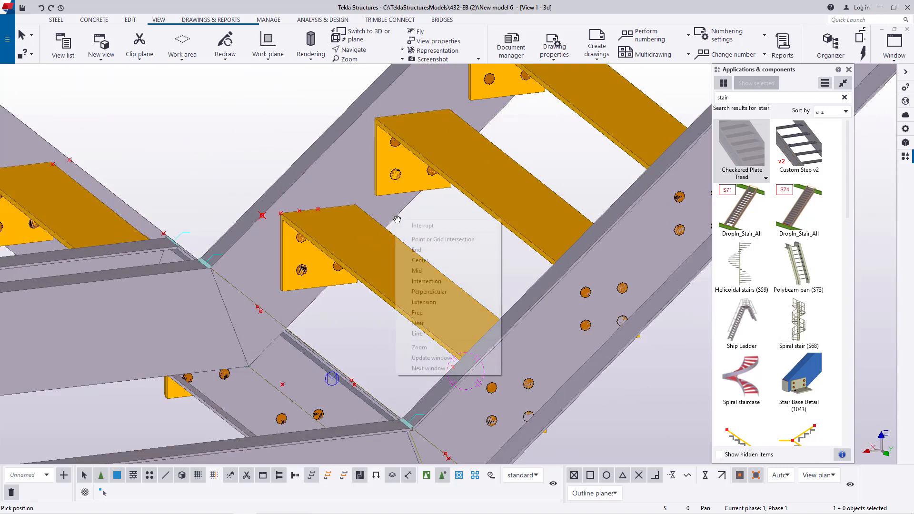
pyautogui.click(400, 226)
pyautogui.scroll(2, 263, 222)
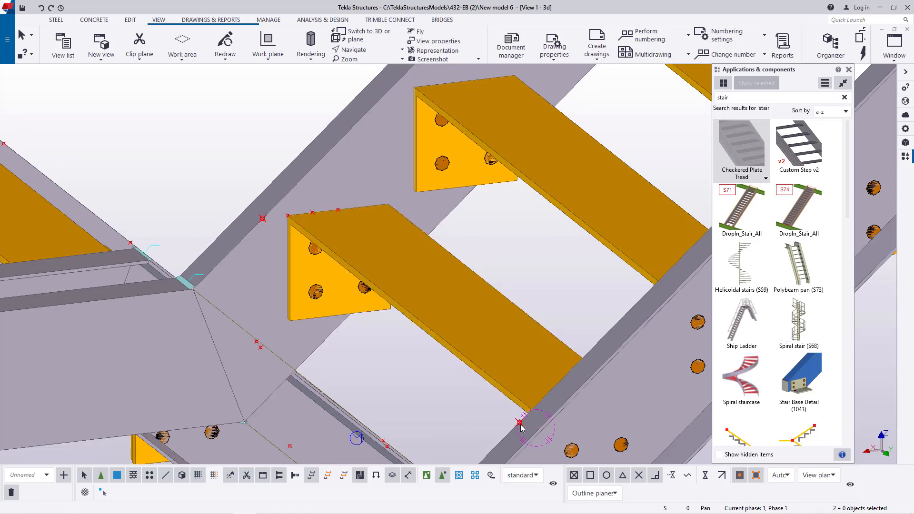
pyautogui.rightClick(487, 248)
pyautogui.click(497, 250)
pyautogui.scroll(3, 358, 203)
pyautogui.scroll(-3, 493, 118)
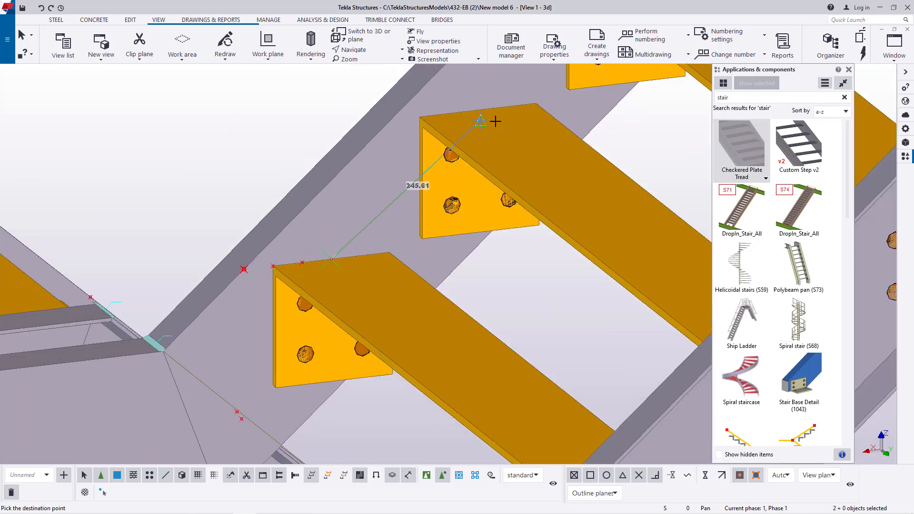
pyautogui.scroll(3, 484, 99)
pyautogui.scroll(-3, 478, 110)
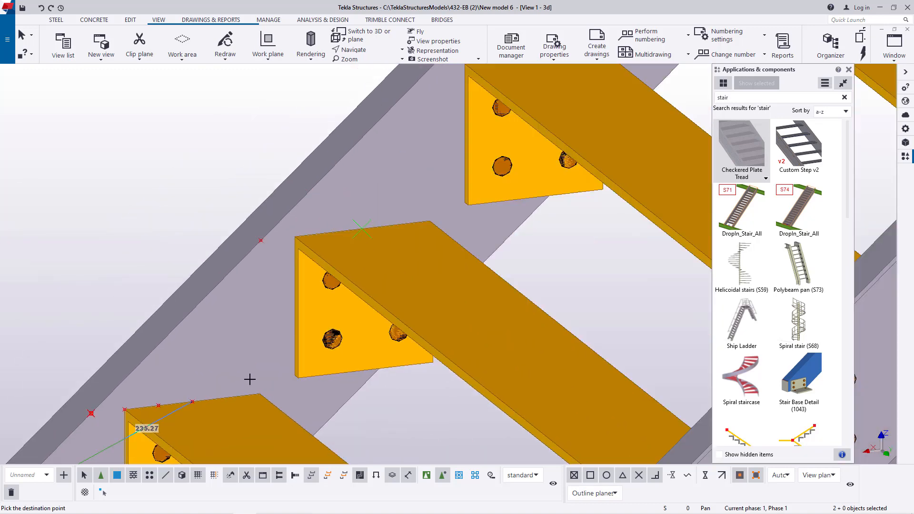
# - Place further copies of the point pair at the end-edge midpoints of the accessible higher treads up to the flight's top
pyautogui.scroll(4, 400, 217)
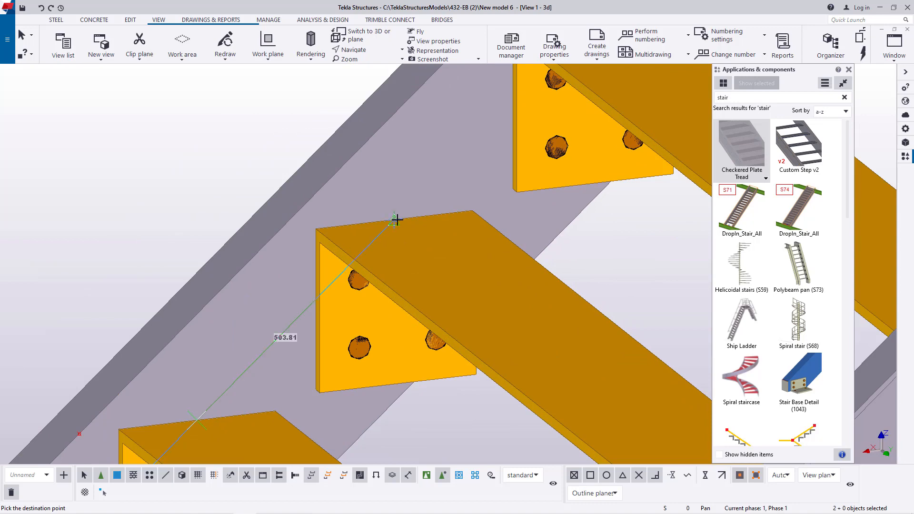
pyautogui.scroll(-3, 397, 220)
pyautogui.scroll(4, 402, 267)
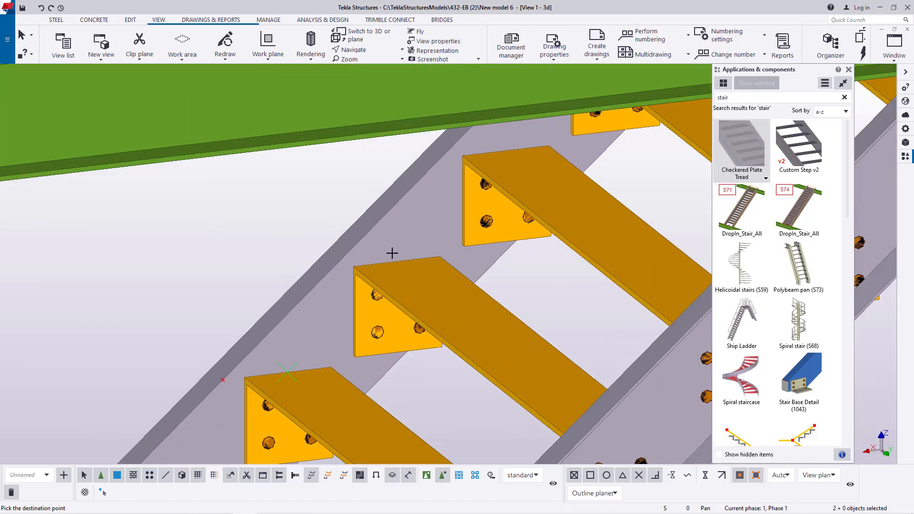
pyautogui.scroll(2, 397, 264)
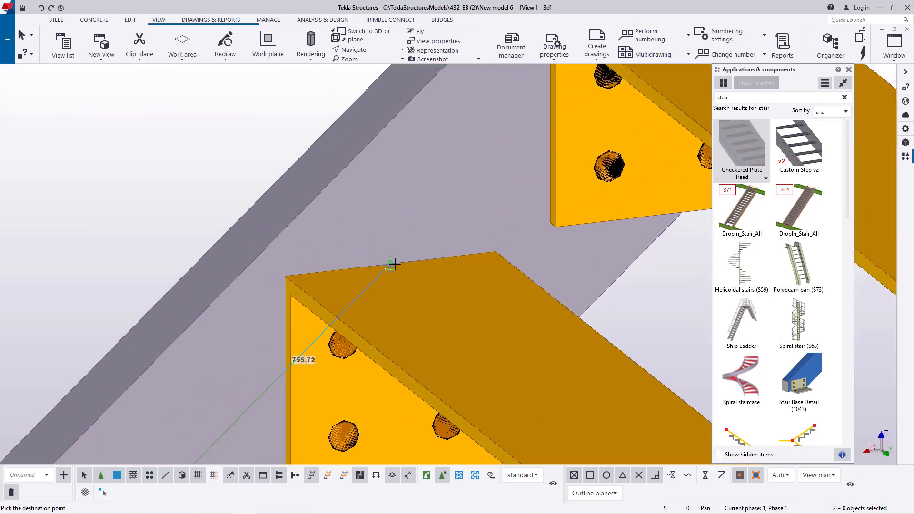
pyautogui.scroll(-3, 340, 353)
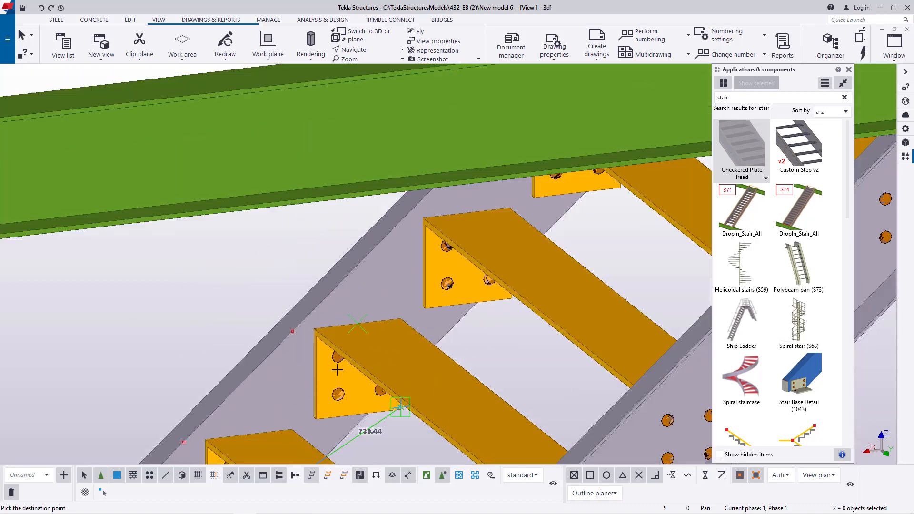
pyautogui.scroll(3, 483, 206)
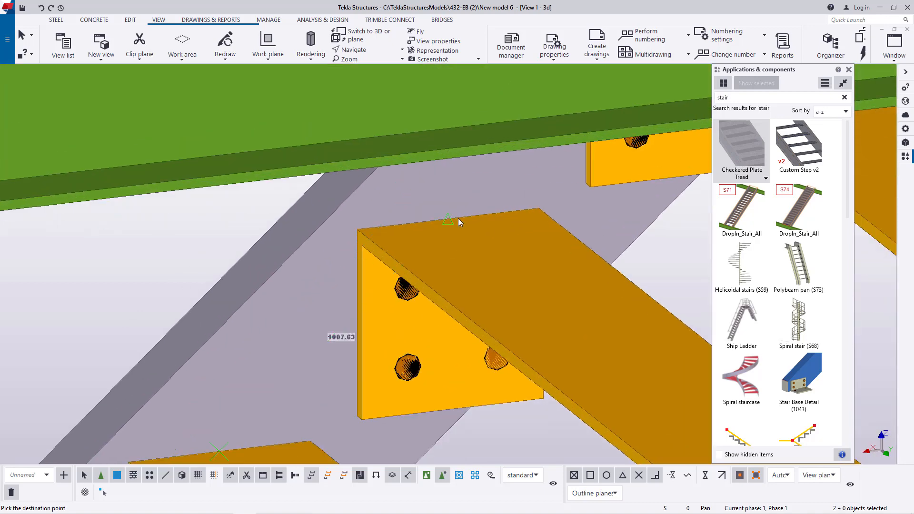
pyautogui.scroll(-4, 459, 218)
pyautogui.scroll(3, 513, 195)
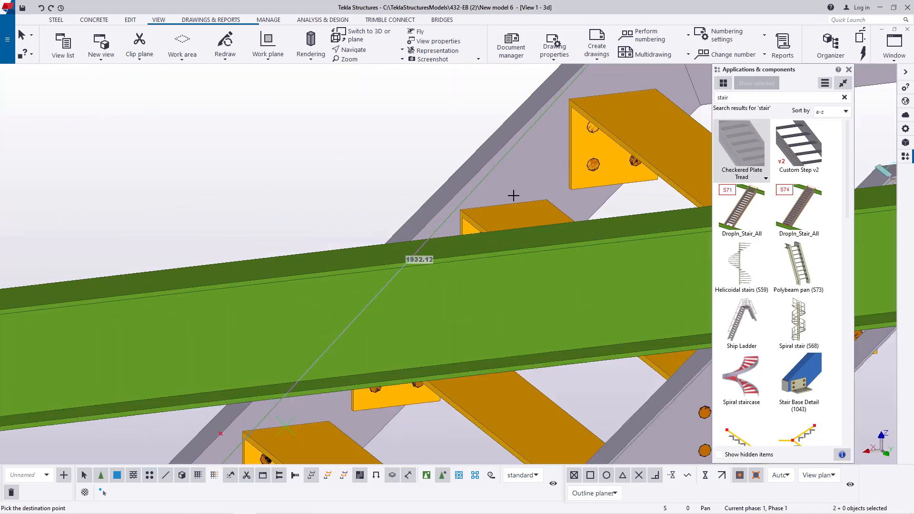
pyautogui.scroll(3, 563, 137)
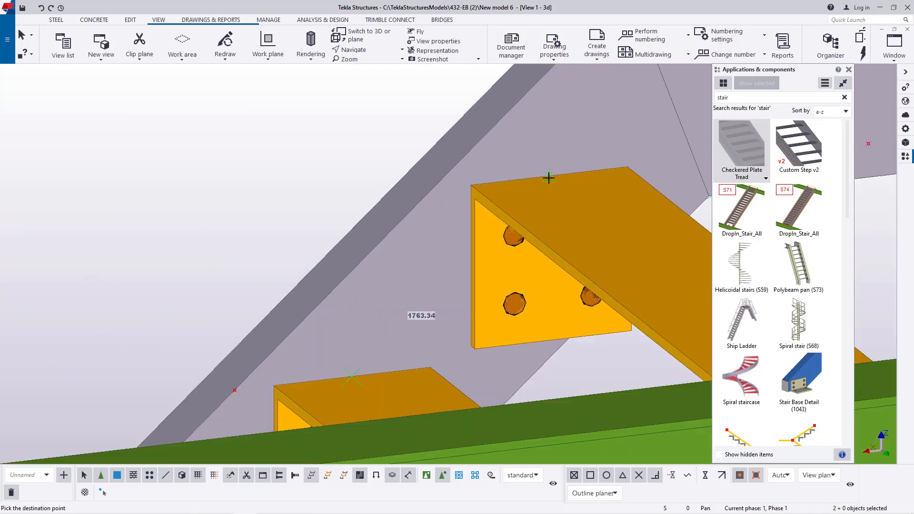
pyautogui.scroll(-4, 549, 177)
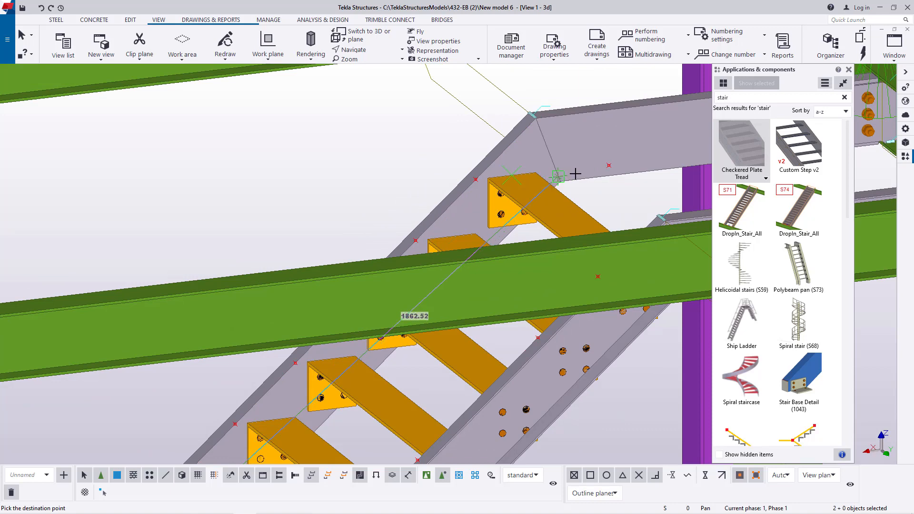
# - Place a copy of the point pair at the end-edge midpoint of the tread hidden by the green beam, and end the copy command
pyautogui.click(374, 52)
pyautogui.click(376, 63)
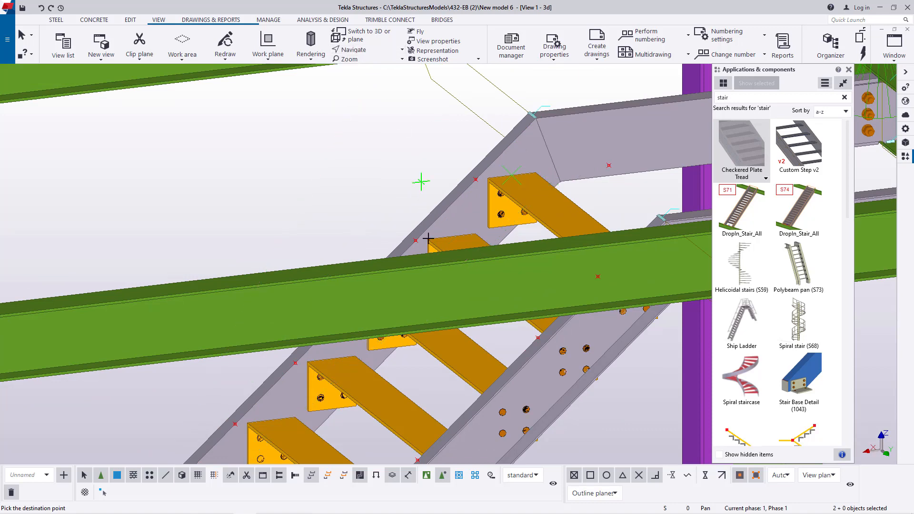
pyautogui.moveTo(422, 298)
pyautogui.mouseDown()
pyautogui.moveTo(430, 290)
pyautogui.moveTo(431, 303)
pyautogui.mouseUp()
pyautogui.scroll(4, 347, 388)
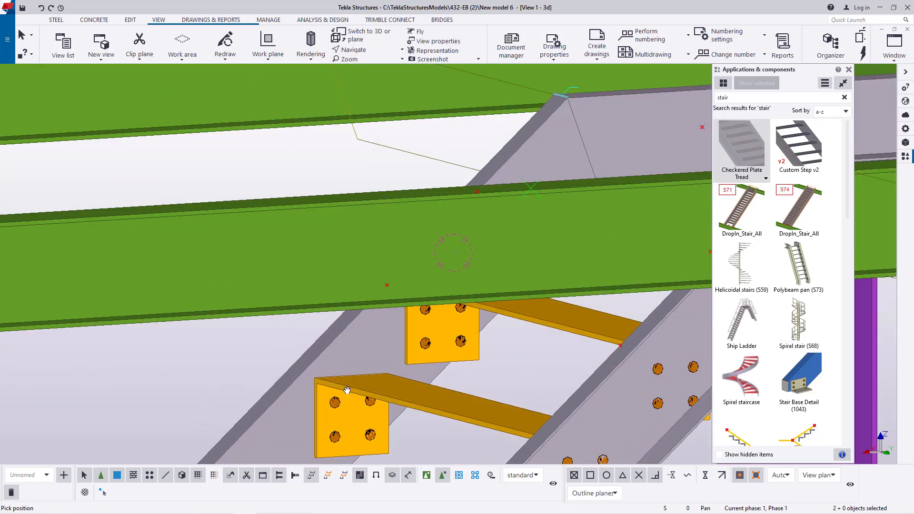
pyautogui.scroll(1, 336, 390)
pyautogui.moveTo(379, 347); pyautogui.dragTo(398, 370)
pyautogui.scroll(-4, 398, 370)
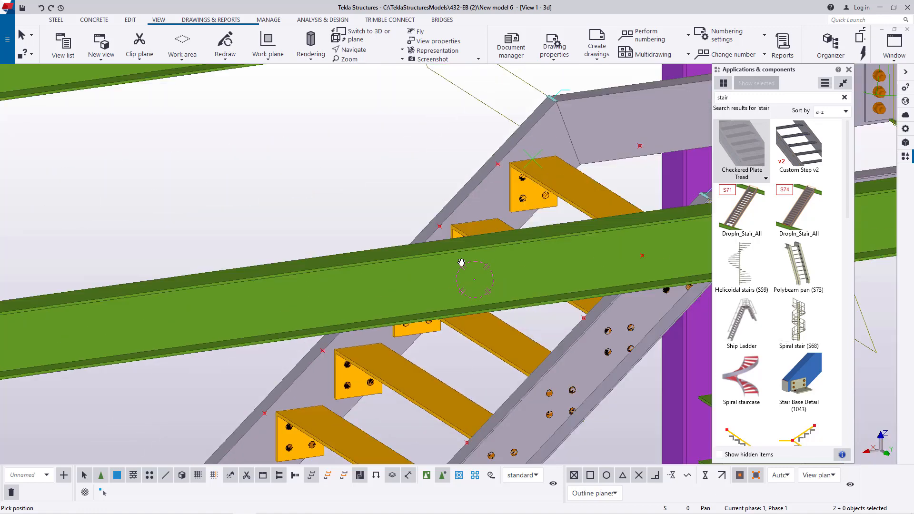
pyautogui.moveTo(461, 261); pyautogui.dragTo(458, 302)
pyautogui.scroll(3, 399, 148)
pyautogui.rightClick(242, 149)
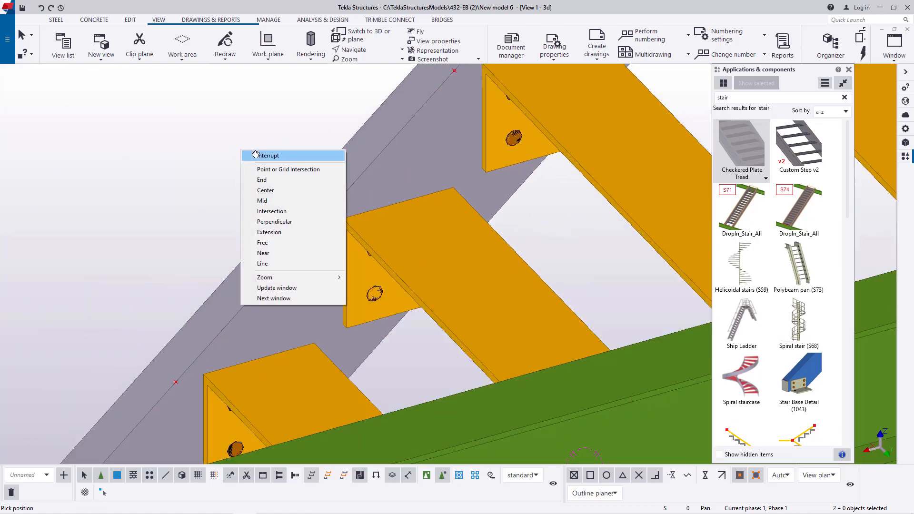
pyautogui.click(260, 156)
pyautogui.scroll(1, 399, 191)
pyautogui.scroll(1, 399, 192)
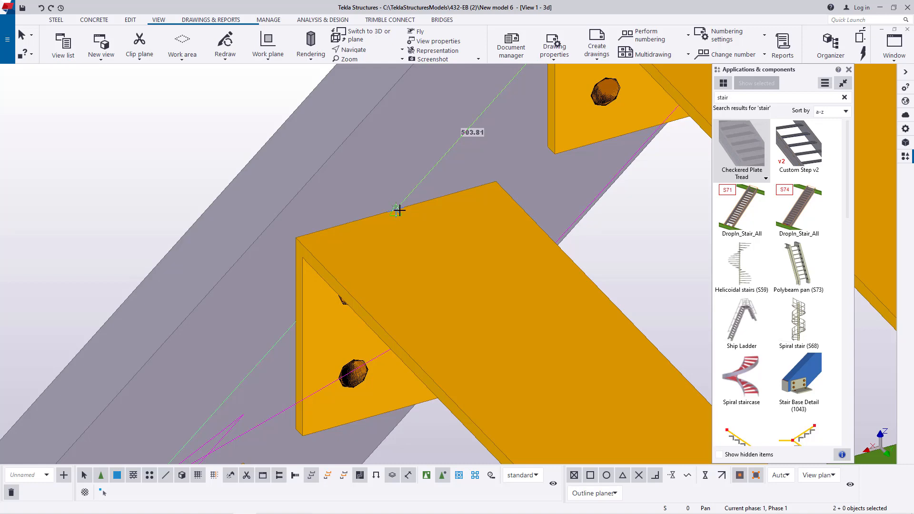
pyautogui.click(399, 210)
pyautogui.scroll(-3, 476, 219)
pyautogui.rightClick(271, 161)
pyautogui.click(301, 166)
pyautogui.scroll(-6, 450, 173)
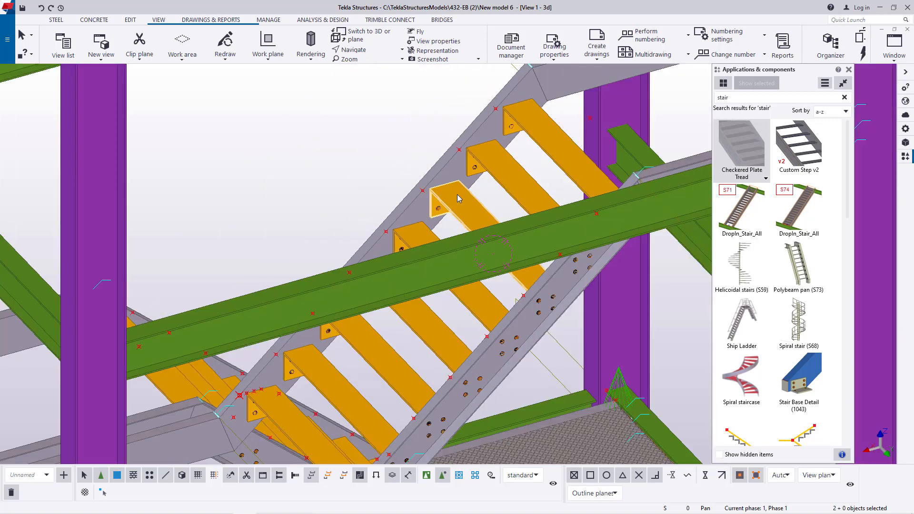
# - Insert a Checkered Plate Tread between the two stringers at the flight's lowest tread, picking the two points in front of it
pyautogui.scroll(-3, 457, 194)
pyautogui.scroll(4, 390, 306)
pyautogui.click(369, 49)
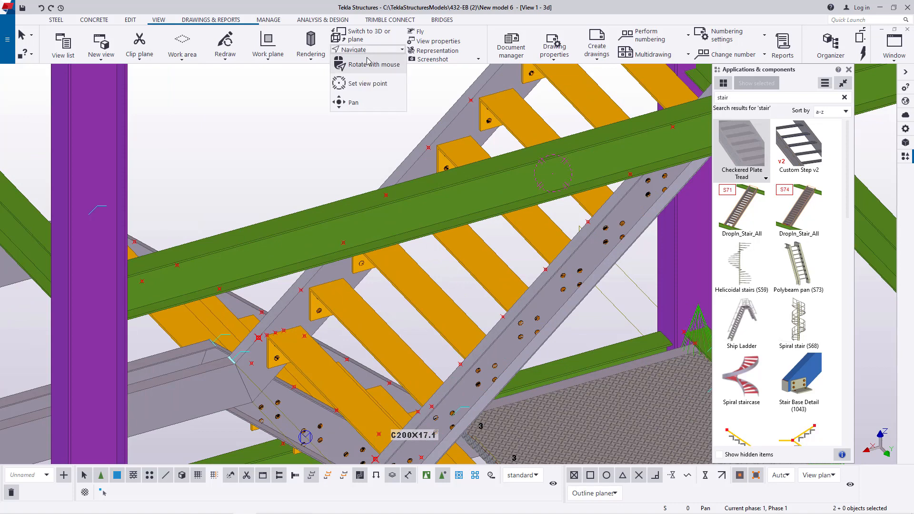
pyautogui.click(369, 64)
pyautogui.moveTo(401, 271); pyautogui.dragTo(330, 310)
pyautogui.scroll(2, 330, 311)
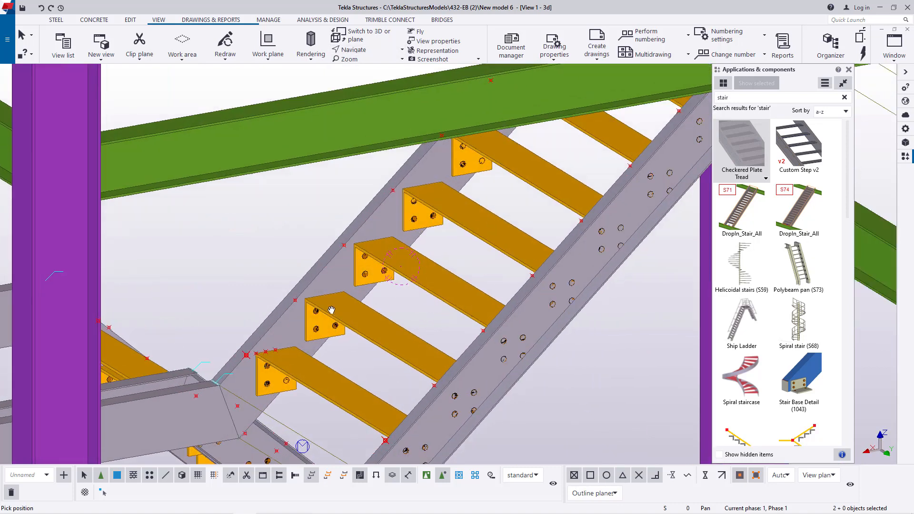
pyautogui.rightClick(253, 249)
pyautogui.click(282, 254)
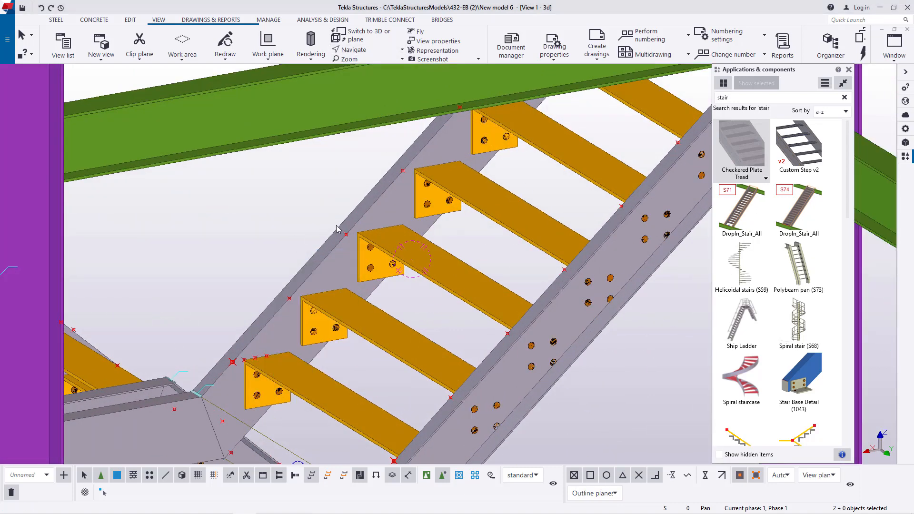
pyautogui.scroll(-3, 428, 224)
pyautogui.scroll(3, 425, 360)
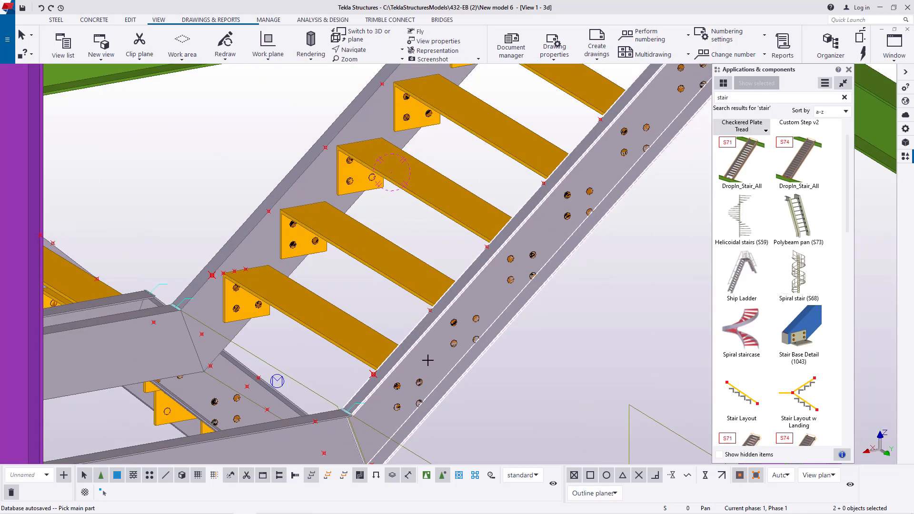
pyautogui.click(428, 360)
pyautogui.click(256, 251)
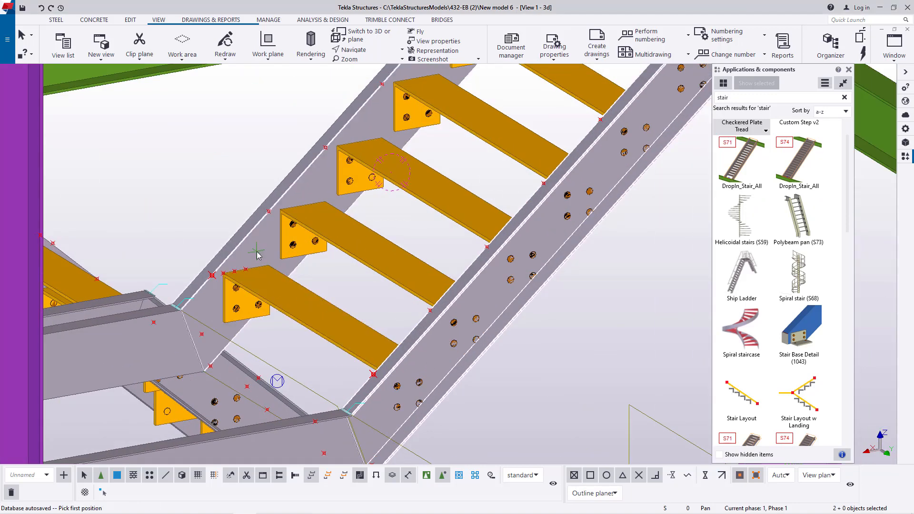
pyautogui.scroll(3, 384, 400)
pyautogui.scroll(-2, 362, 352)
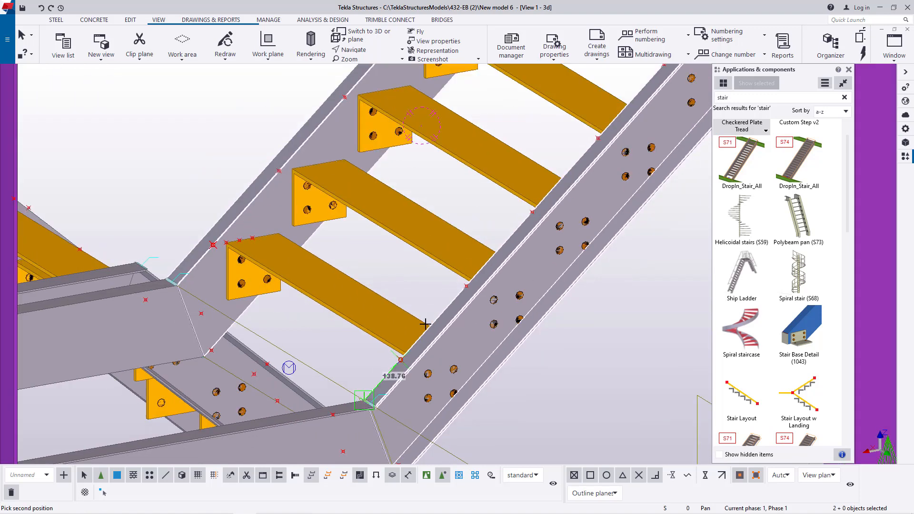
pyautogui.scroll(4, 238, 245)
pyautogui.click(264, 247)
pyautogui.click(262, 246)
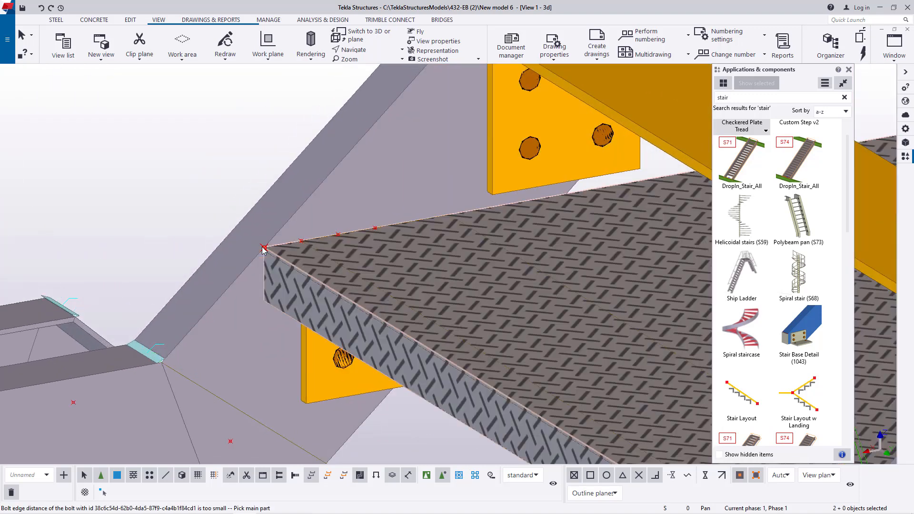
pyautogui.scroll(-4, 210, 324)
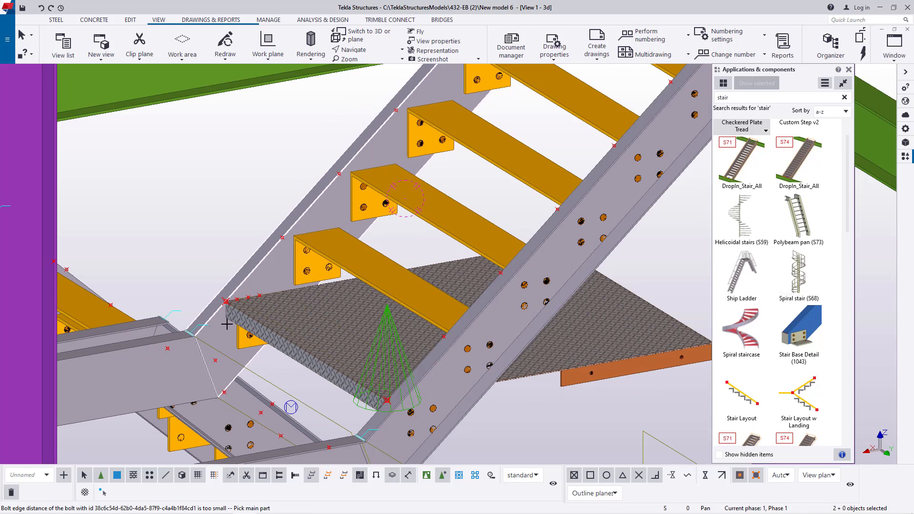
# - Try to modify the oversized plate component with the saved "tread" settings, and delete the component
pyautogui.rightClick(186, 186)
pyautogui.click(209, 191)
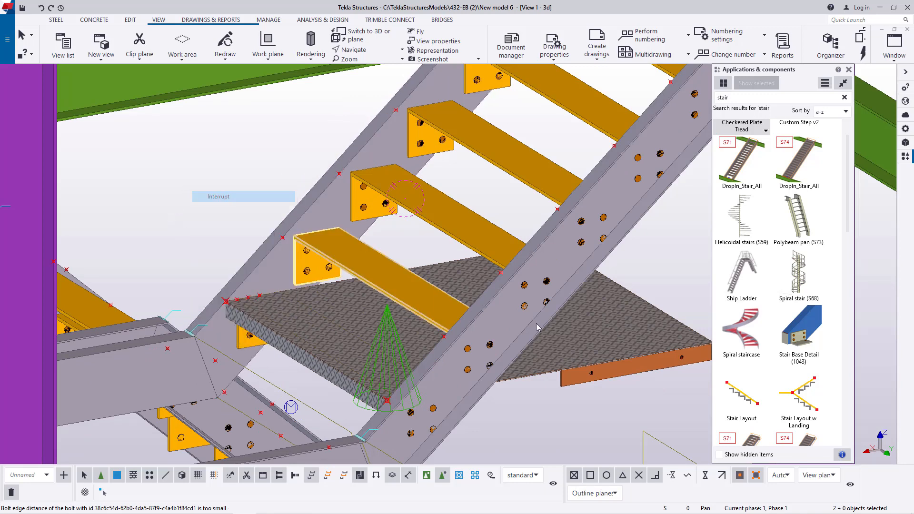
pyautogui.doubleClick(621, 327)
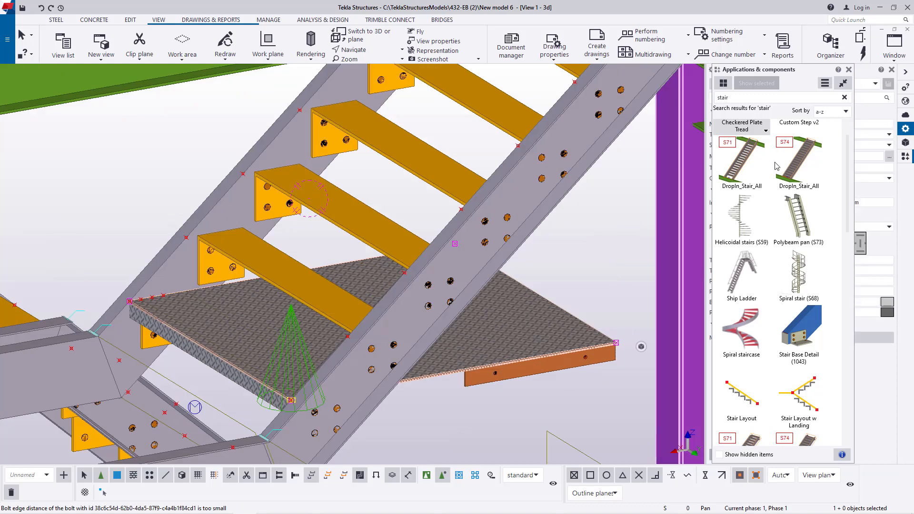
pyautogui.click(844, 83)
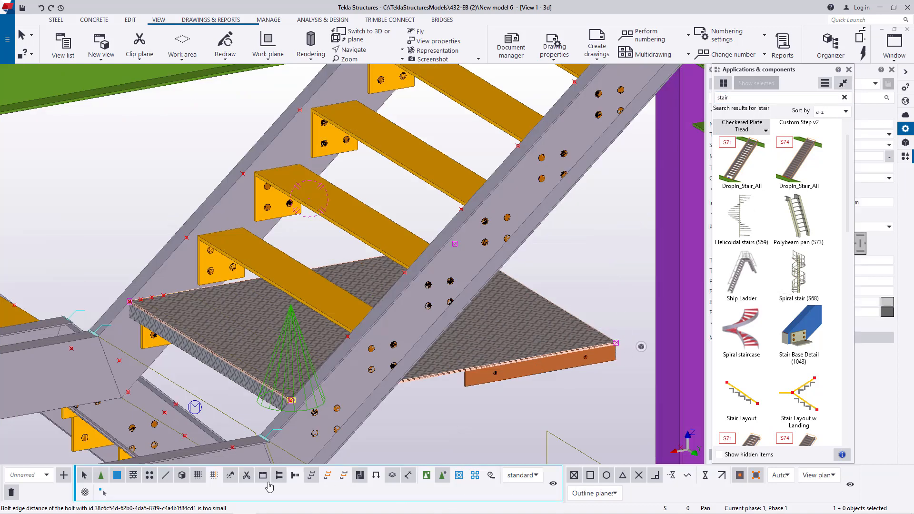
pyautogui.click(425, 474)
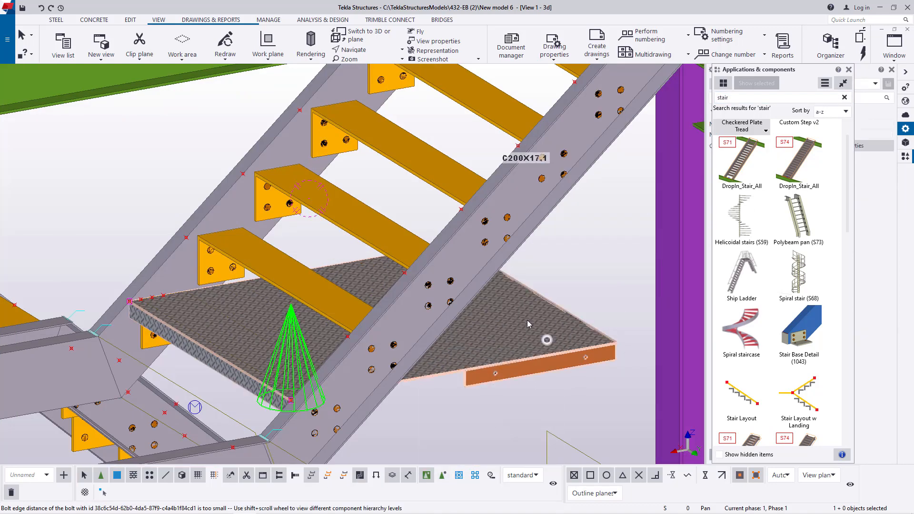
pyautogui.doubleClick(527, 322)
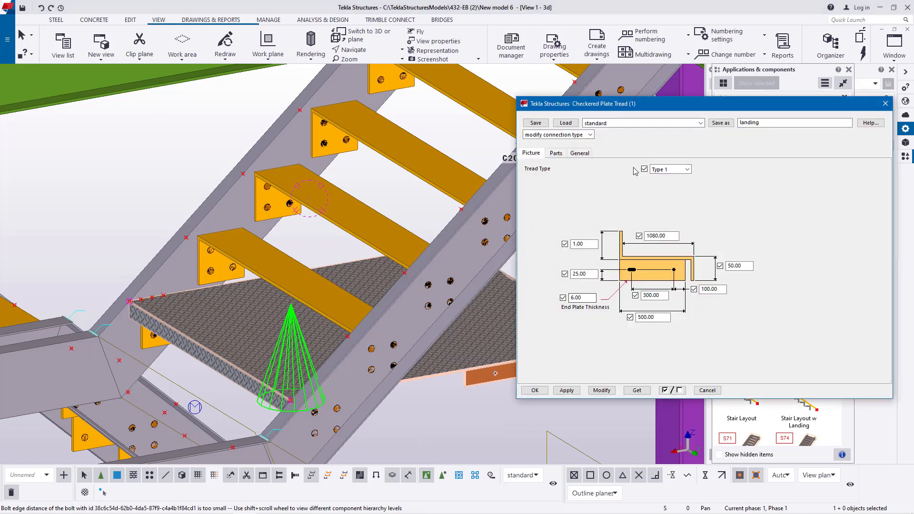
pyautogui.click(682, 124)
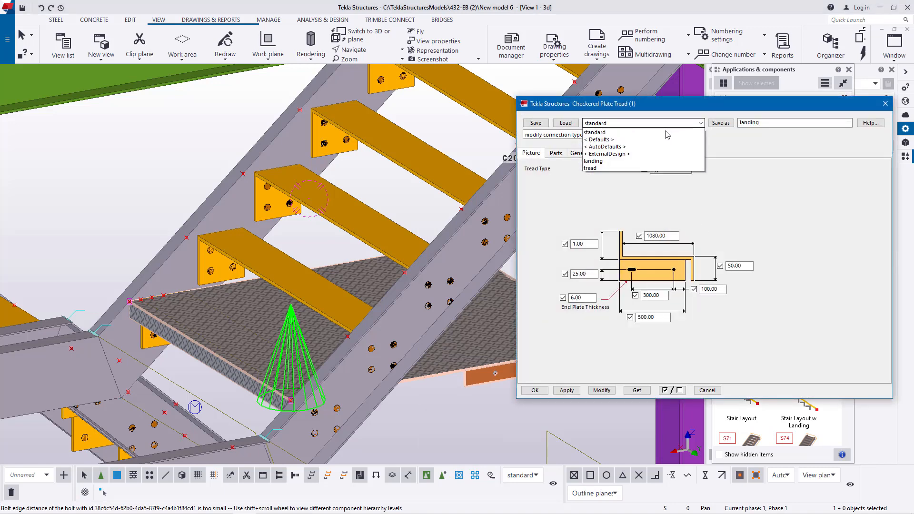
pyautogui.click(602, 166)
pyautogui.click(602, 392)
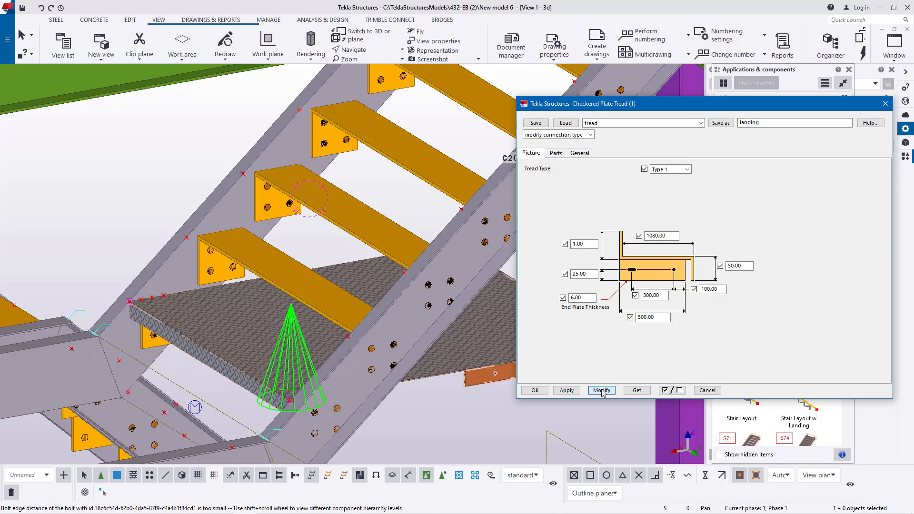
pyautogui.click(543, 392)
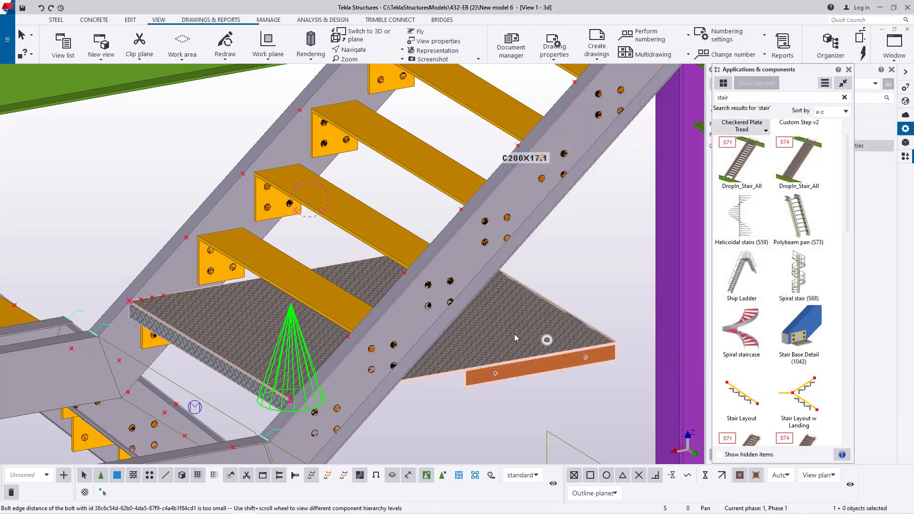
pyautogui.press('Delete')
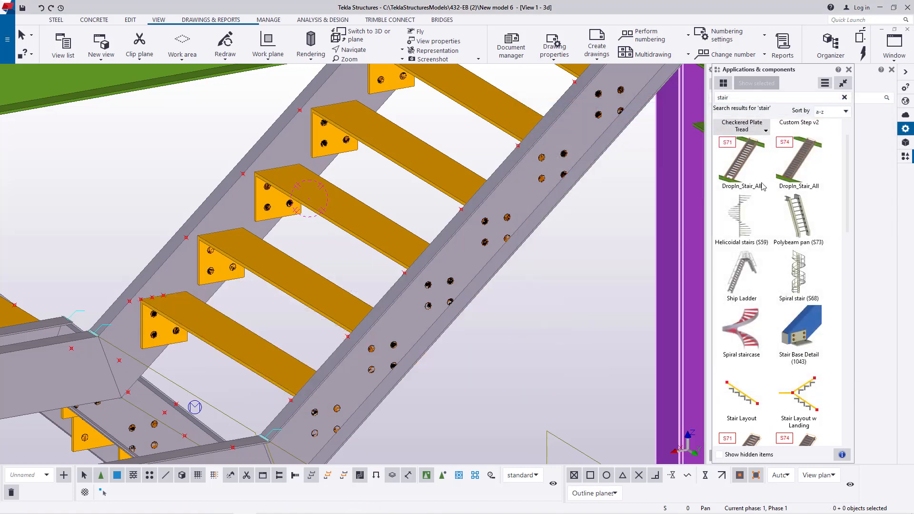
# - Load the saved "tread" settings into the Checkered Plate Tread component for new insertions
pyautogui.scroll(1, 775, 302)
pyautogui.doubleClick(741, 140)
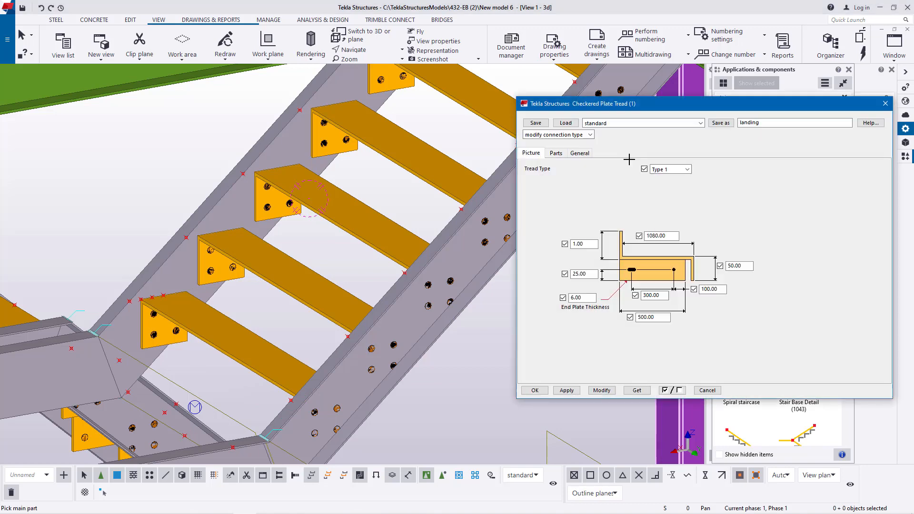
pyautogui.click(696, 125)
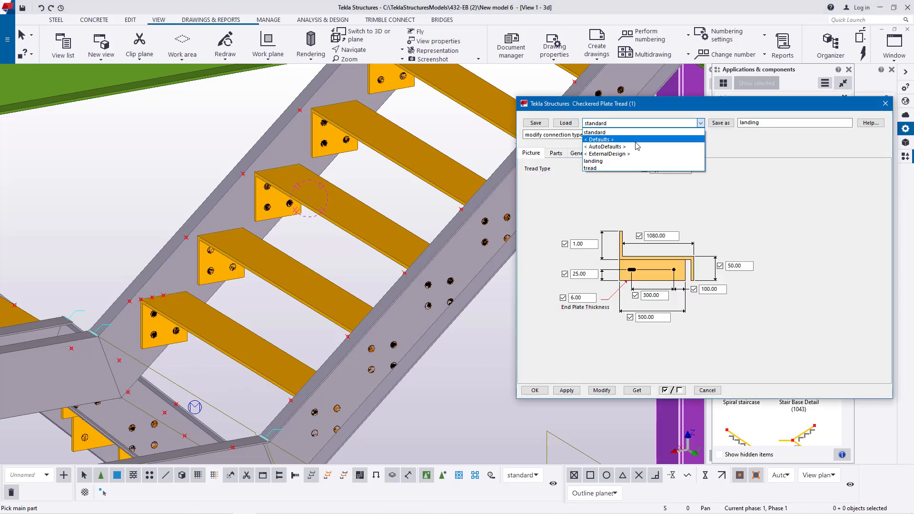
pyautogui.click(601, 171)
pyautogui.click(571, 124)
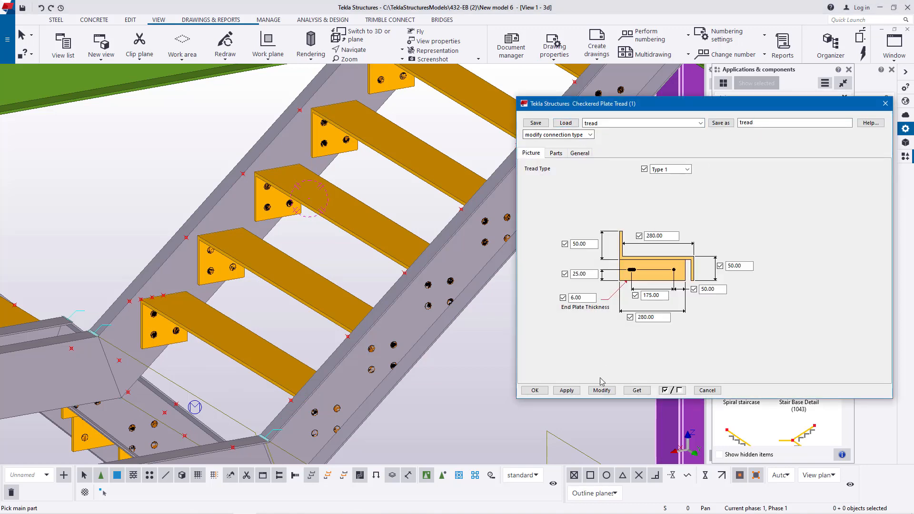
pyautogui.click(534, 390)
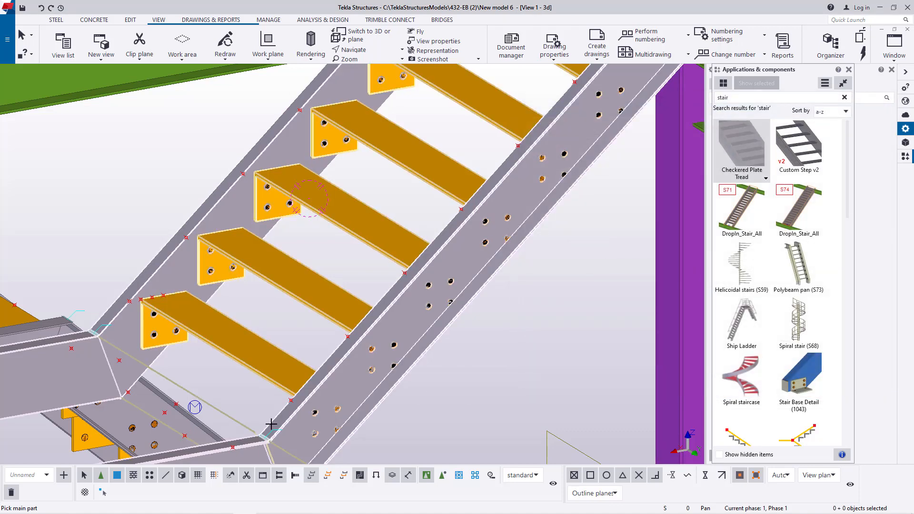
# - Insert a Checkered Plate Tread between the two stringers at the lowest tread, from the near reference point to the far one
pyautogui.scroll(5, 398, 363)
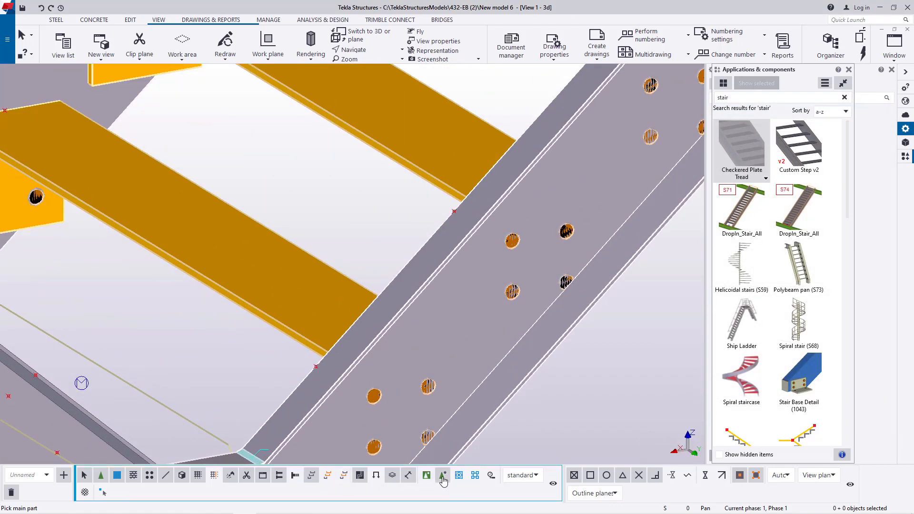
pyautogui.scroll(3, 310, 377)
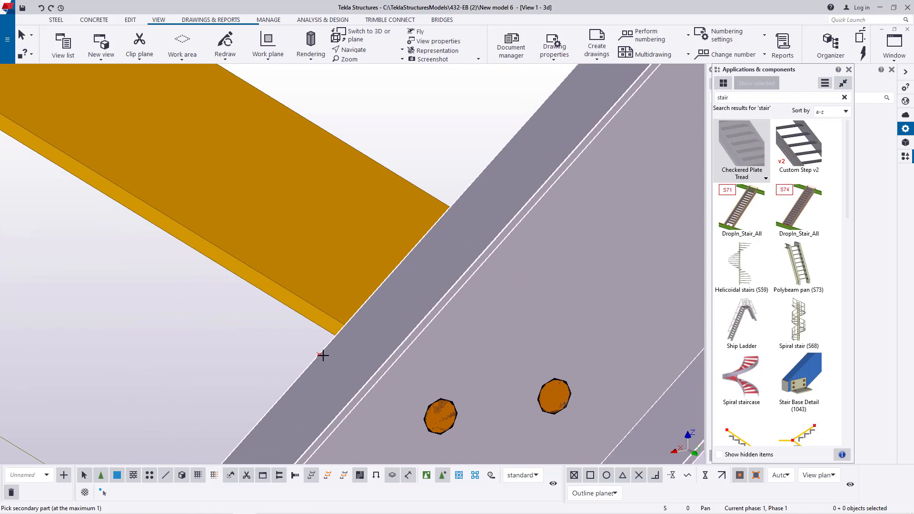
pyautogui.scroll(-4, 319, 355)
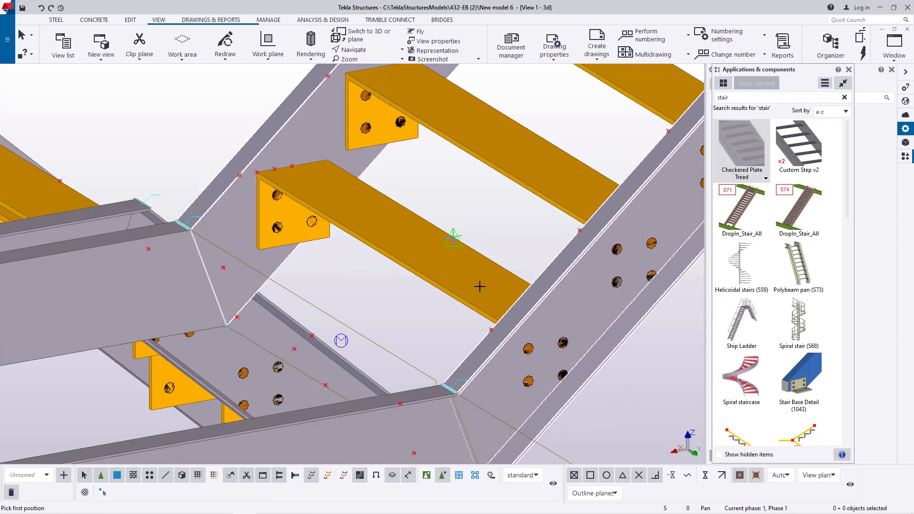
pyautogui.scroll(5, 481, 296)
pyautogui.click(483, 312)
pyautogui.scroll(-5, 482, 312)
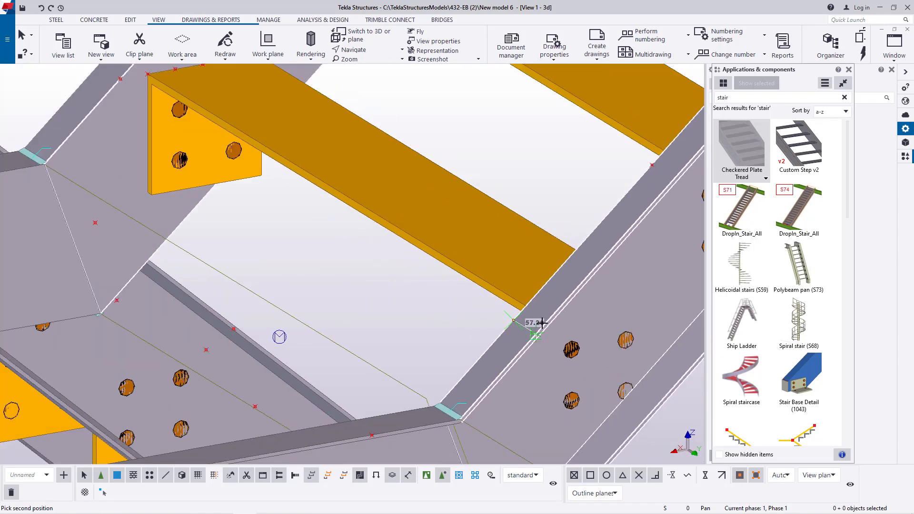
pyautogui.scroll(6, 419, 253)
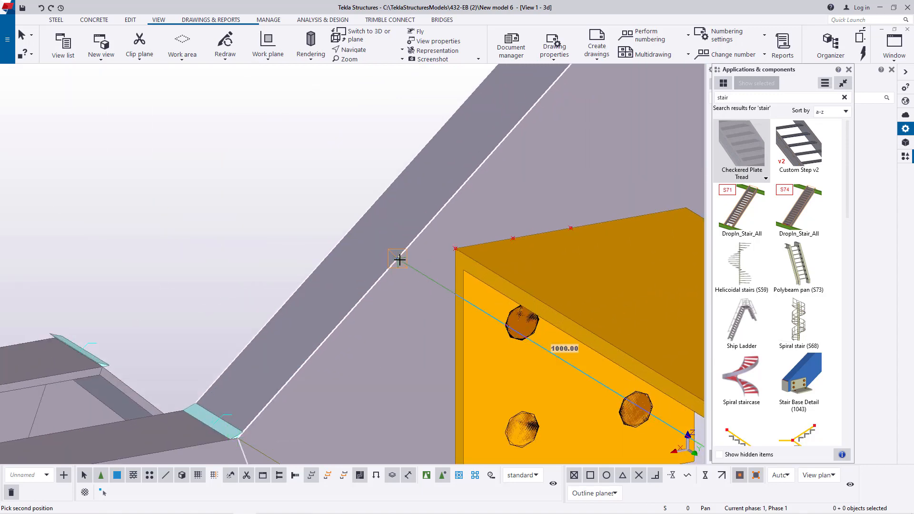
pyautogui.click(396, 258)
pyautogui.scroll(-6, 396, 258)
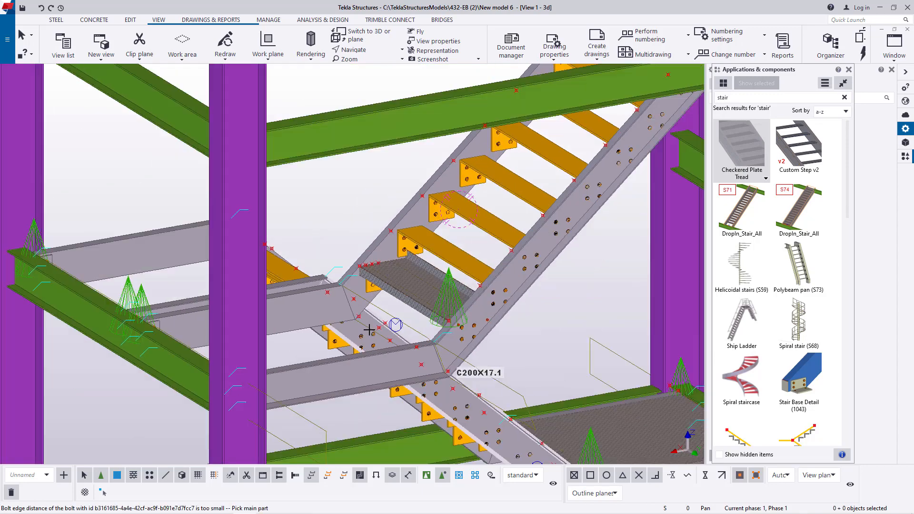
# - Insert a Checkered Plate Tread between the two stringers at the second tread from the bottom, from the near reference point to the far one
pyautogui.scroll(2, 380, 291)
pyautogui.scroll(-2, 470, 280)
pyautogui.scroll(5, 525, 298)
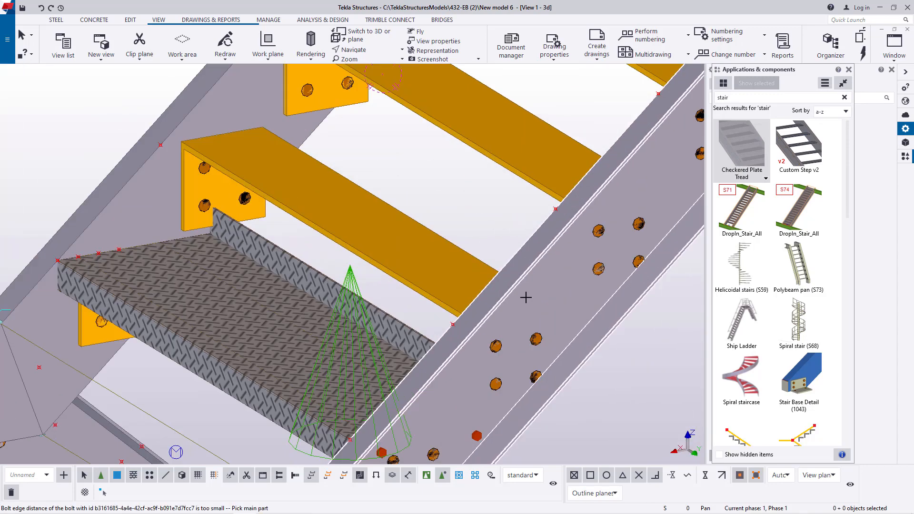
pyautogui.scroll(5, 455, 330)
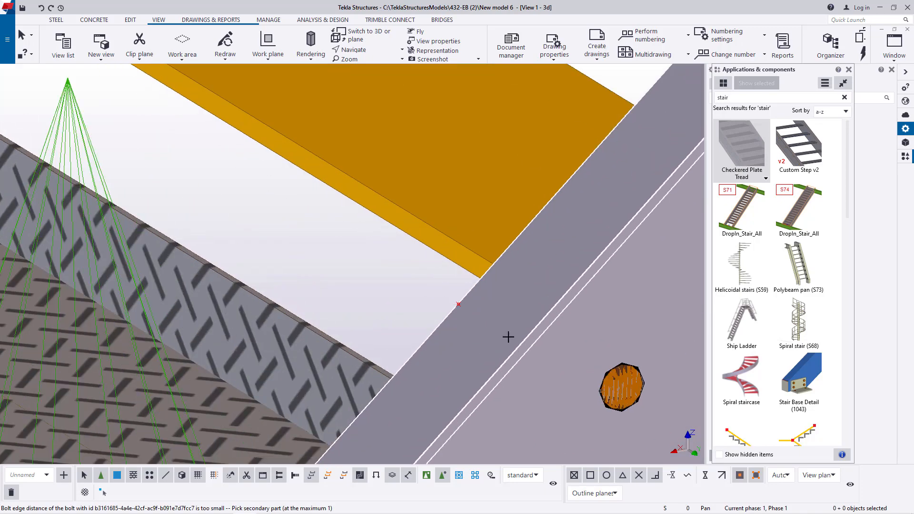
pyautogui.scroll(-6, 508, 336)
pyautogui.click(344, 154)
pyautogui.scroll(5, 408, 249)
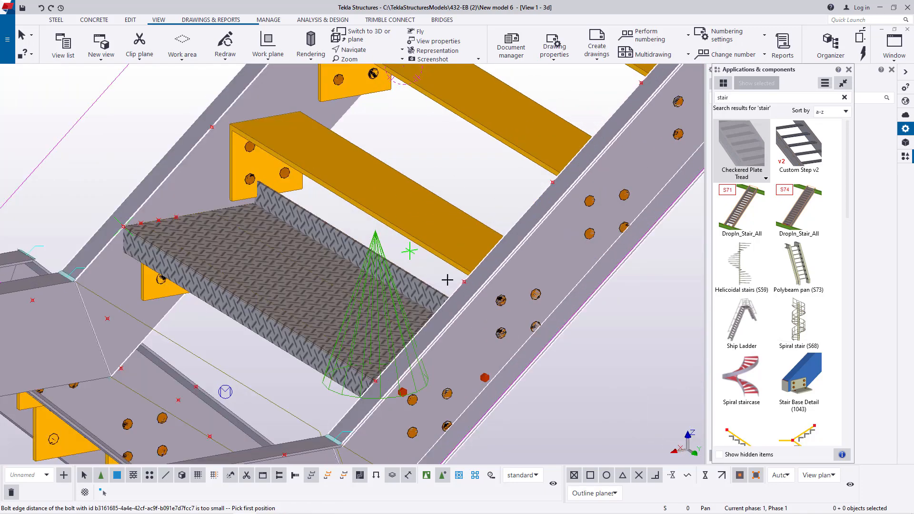
pyautogui.click(469, 276)
pyautogui.scroll(-3, 510, 300)
pyautogui.scroll(5, 242, 149)
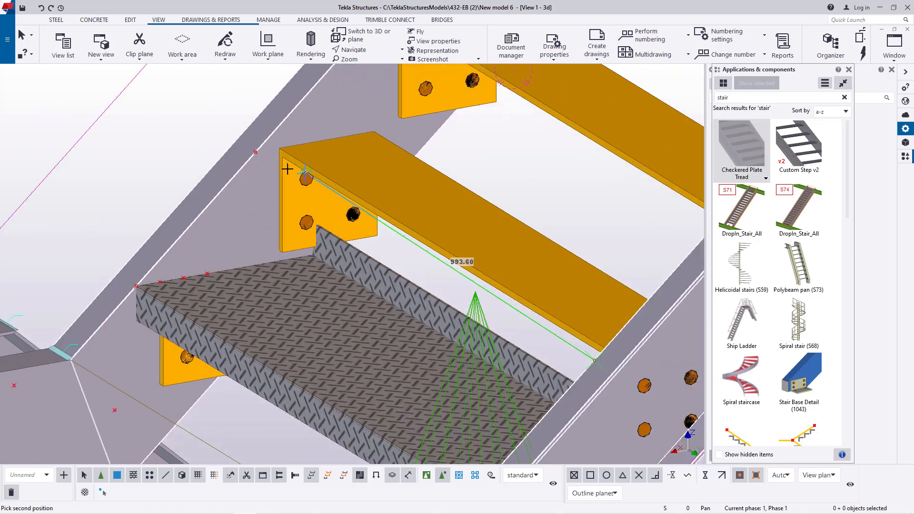
pyautogui.click(232, 139)
pyautogui.scroll(-4, 252, 238)
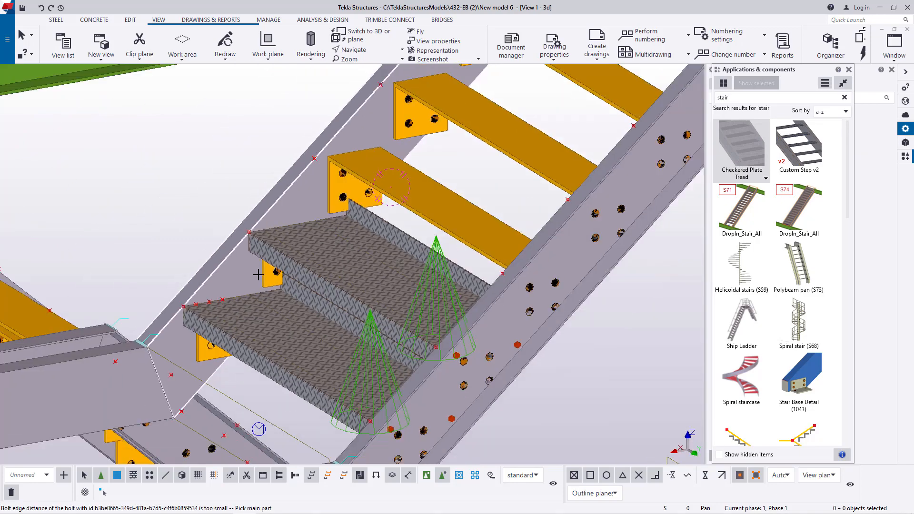
# - Insert a Checkered Plate Tread at the upper flight's third tread from the bottom, between the near and far stringer reference points
pyautogui.scroll(3, 483, 247)
pyautogui.click(389, 279)
pyautogui.scroll(4, 318, 310)
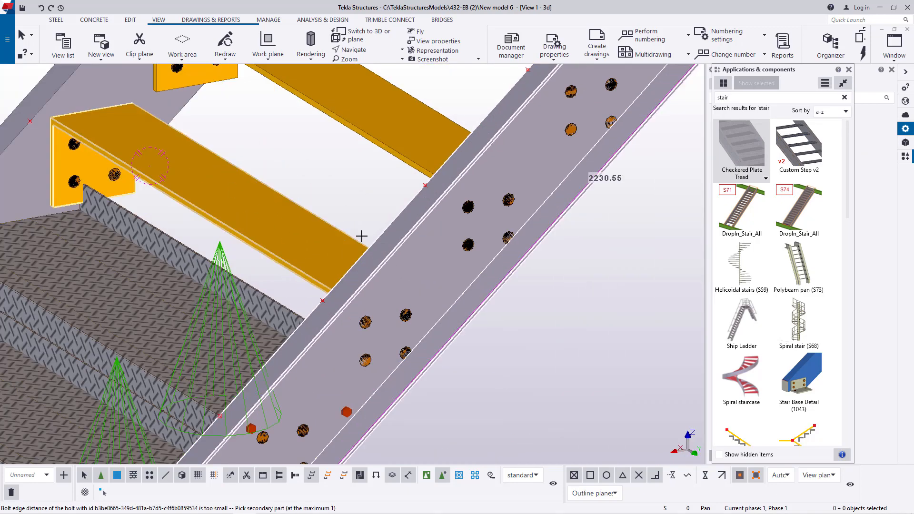
pyautogui.scroll(-5, 362, 235)
pyautogui.click(221, 141)
pyautogui.scroll(4, 335, 237)
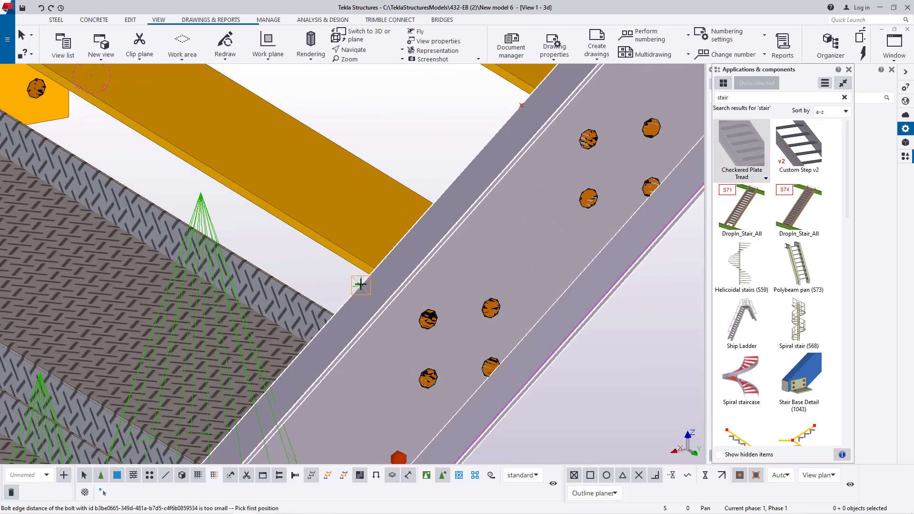
pyautogui.click(360, 285)
pyautogui.scroll(-4, 361, 285)
pyautogui.scroll(6, 159, 208)
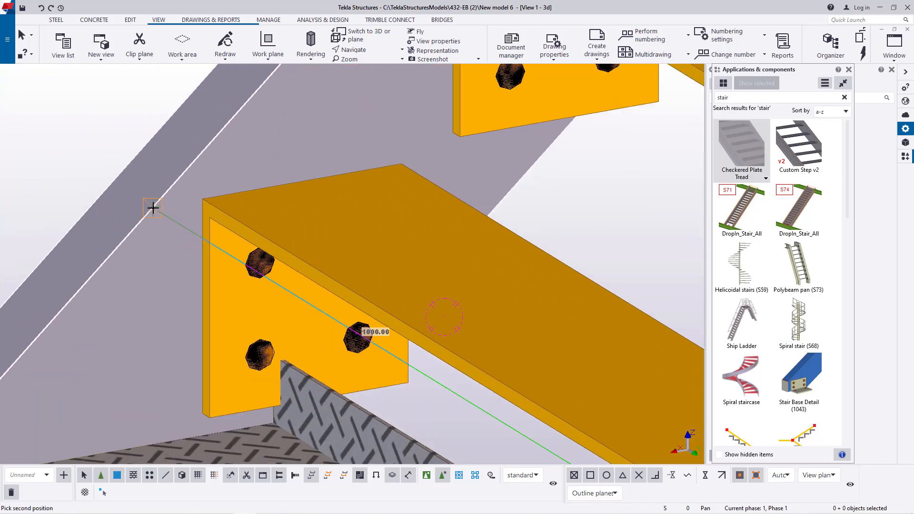
pyautogui.click(153, 208)
pyautogui.scroll(-3, 157, 205)
pyautogui.scroll(-2, 347, 265)
# - Insert a Checkered Plate Tread between the stringers at the fourth tread from the bottom, using its near and far reference points
pyautogui.scroll(2, 536, 316)
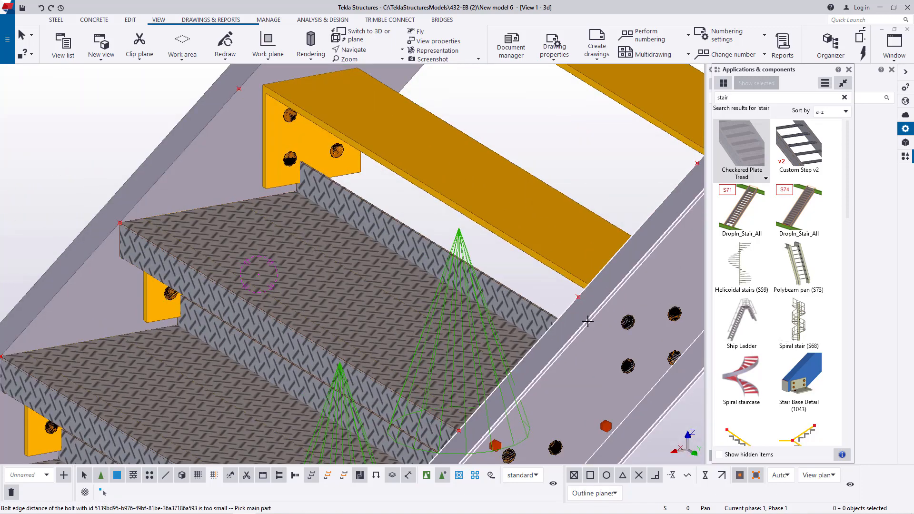
pyautogui.scroll(3, 580, 301)
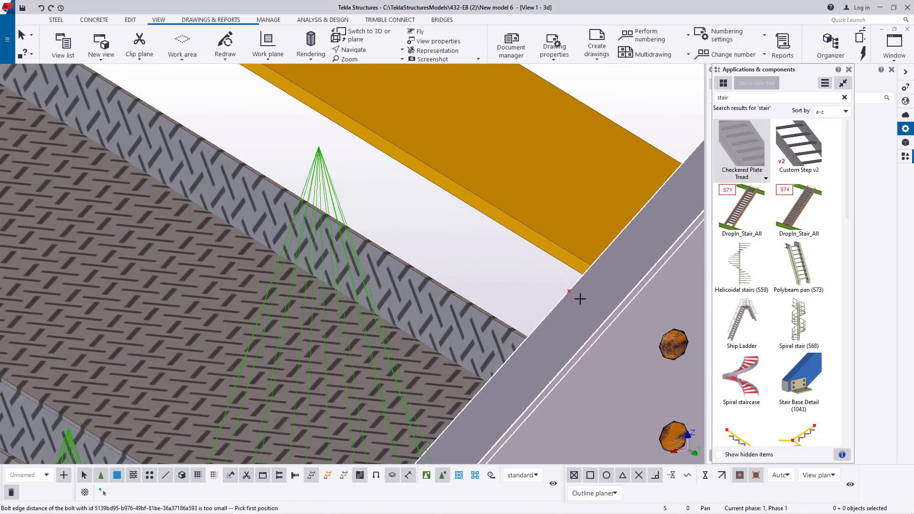
pyautogui.click(569, 292)
pyautogui.scroll(5, 553, 320)
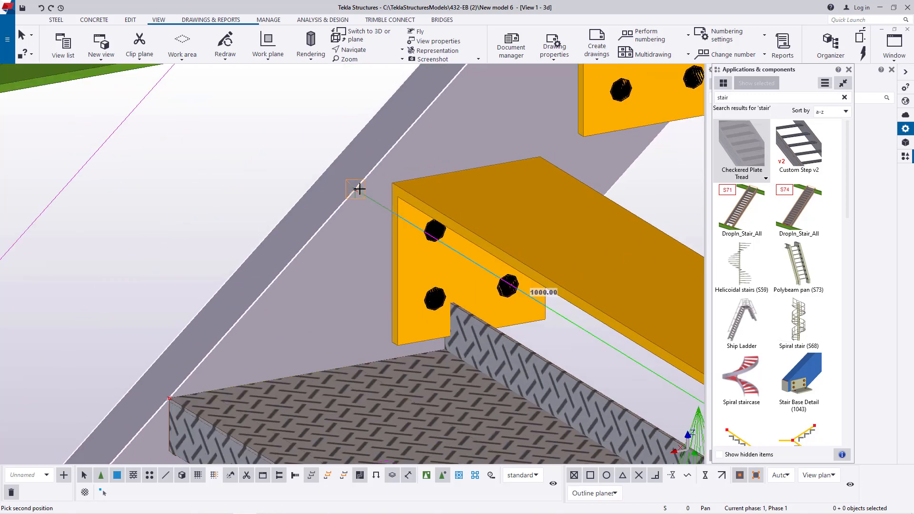
pyautogui.click(353, 194)
pyautogui.scroll(-5, 333, 229)
# - Insert a Checkered Plate Tread between the stringers at the fifth tread from the bottom, ending at the far point in front of the green beam
pyautogui.scroll(3, 517, 257)
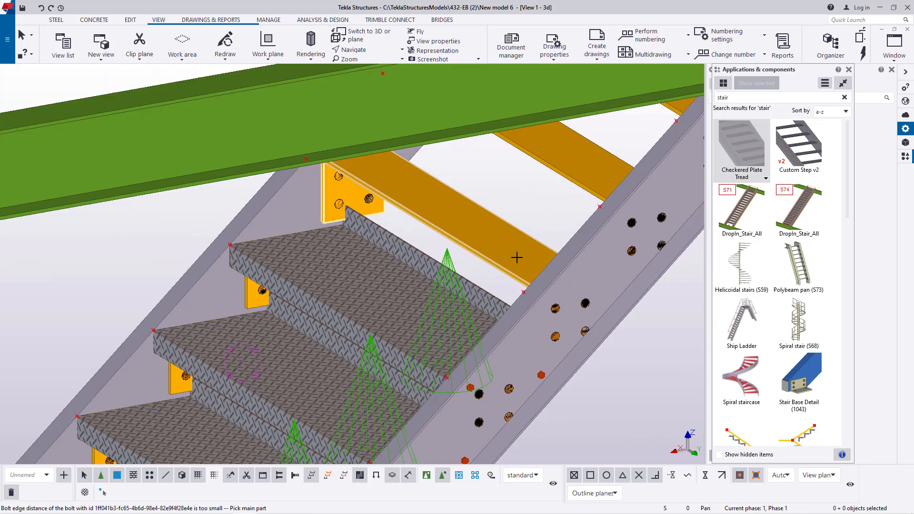
pyautogui.click(599, 250)
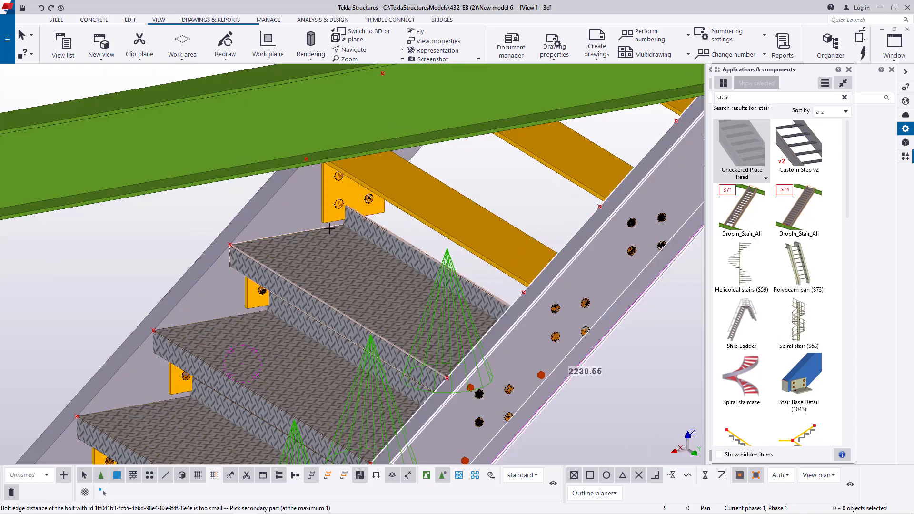
pyautogui.click(286, 211)
pyautogui.scroll(4, 532, 296)
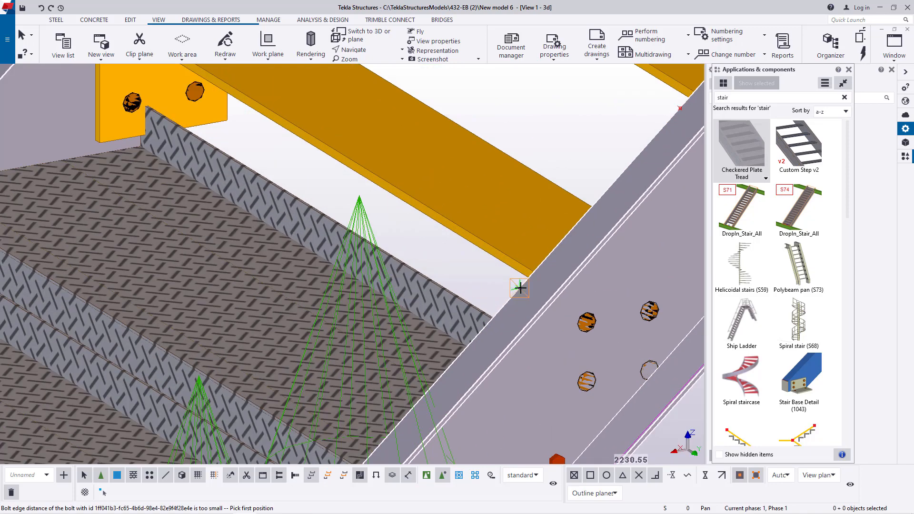
pyautogui.scroll(-4, 519, 287)
pyautogui.scroll(5, 238, 150)
pyautogui.click(242, 152)
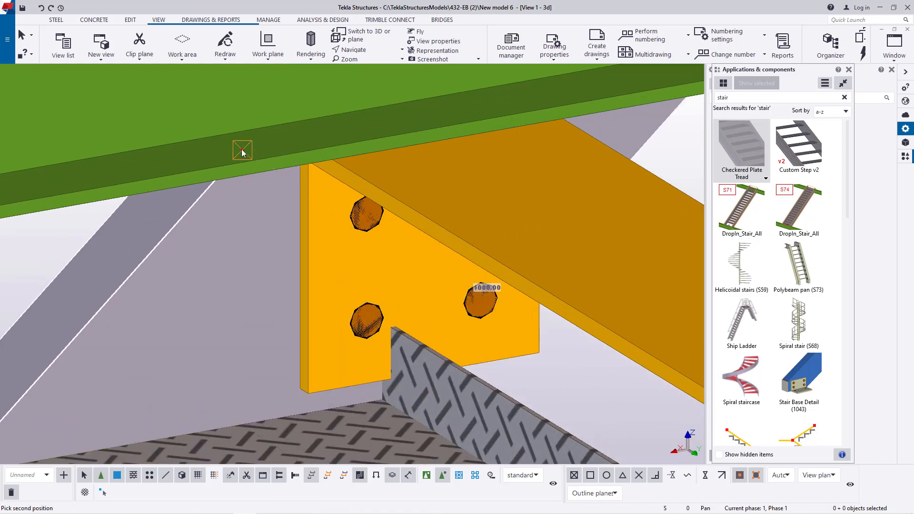
pyautogui.click(242, 151)
pyautogui.scroll(-8, 285, 310)
# - Insert a Checkered Plate Tread between the stringers at the sixth tread, the one behind the green beam, from near to far reference point
pyautogui.scroll(2, 473, 305)
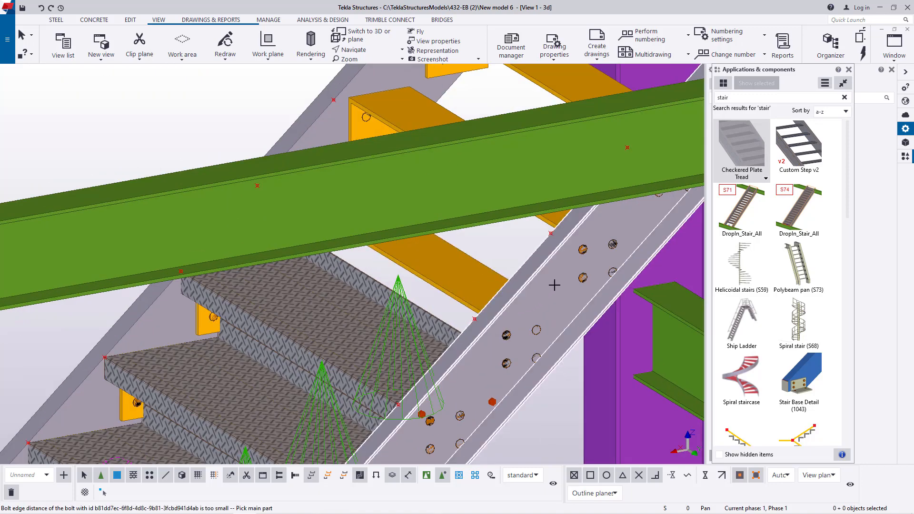
pyautogui.click(325, 127)
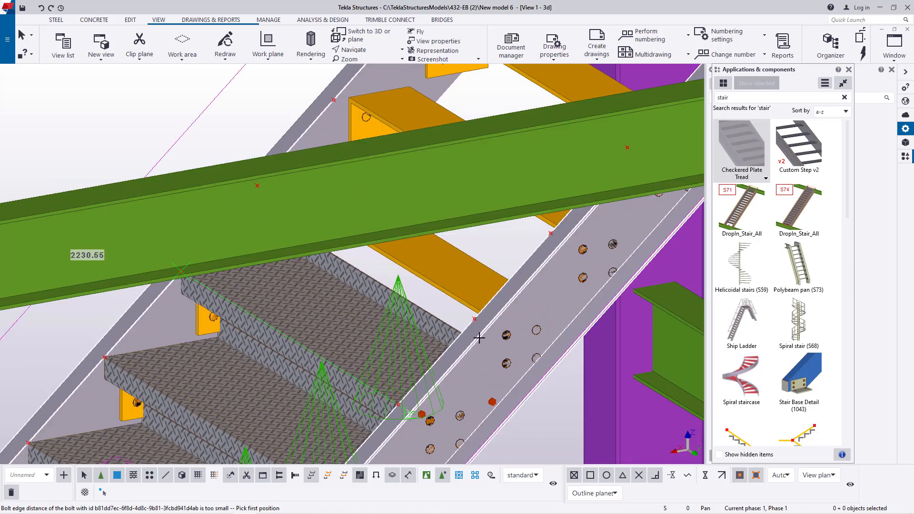
pyautogui.scroll(4, 479, 335)
pyautogui.click(470, 302)
pyautogui.scroll(-4, 470, 303)
pyautogui.scroll(5, 265, 196)
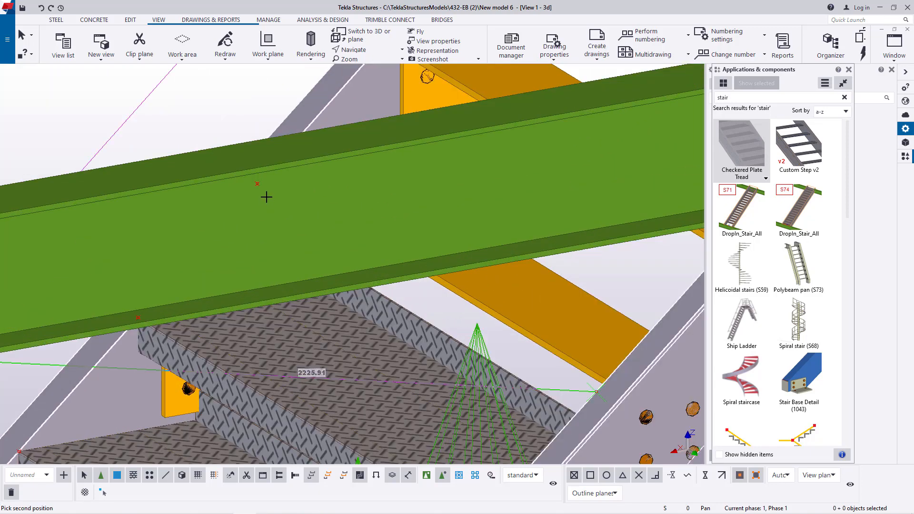
pyautogui.click(253, 180)
pyautogui.scroll(-5, 265, 302)
# - Insert a Checkered Plate Tread between the stringers at the second-highest tread of the flight, from the near reference point to the far one
pyautogui.scroll(4, 540, 281)
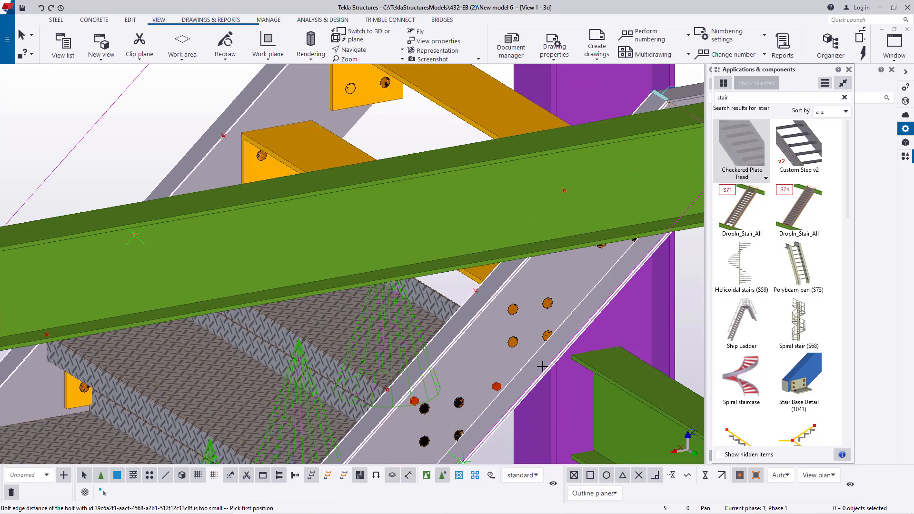
pyautogui.scroll(3, 542, 366)
pyautogui.click(437, 248)
pyautogui.scroll(-4, 357, 245)
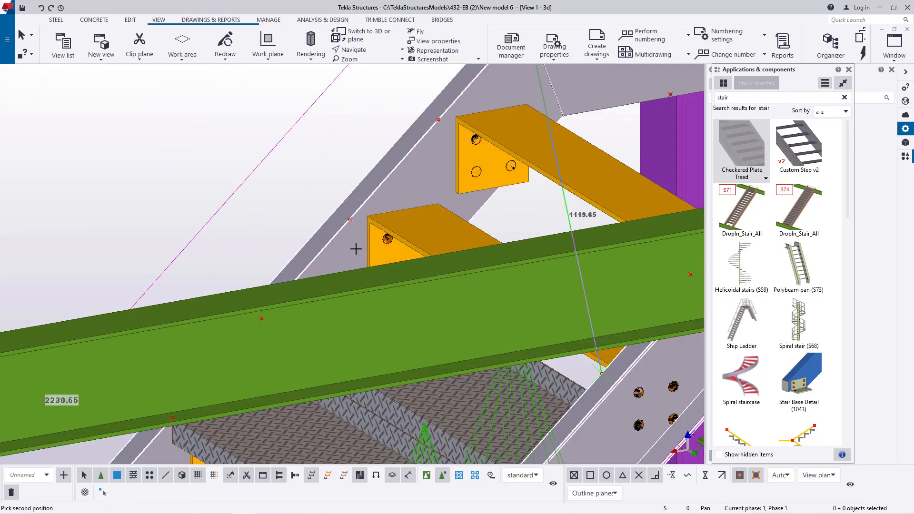
pyautogui.scroll(4, 346, 208)
pyautogui.click(346, 240)
pyautogui.scroll(-3, 346, 241)
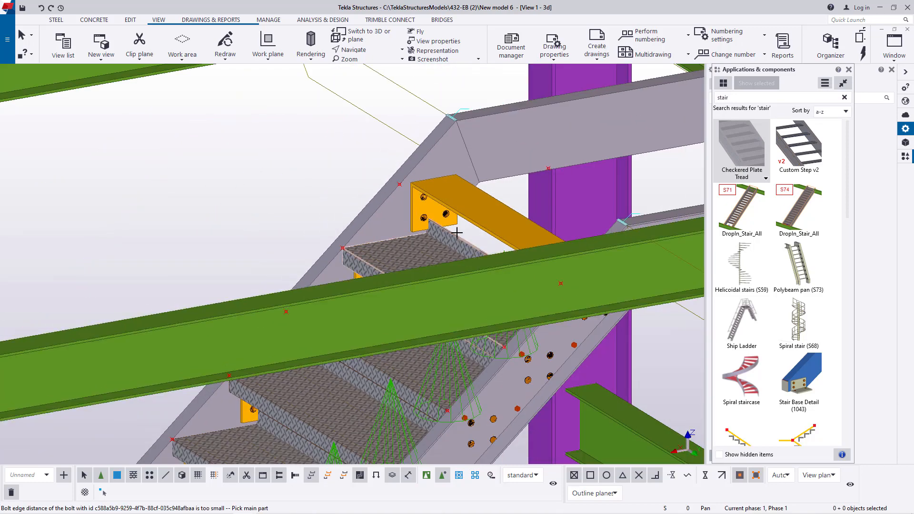
# - Insert a Checkered Plate Tread between the stringers at the flight's uppermost tread, and end the component command
pyautogui.scroll(4, 565, 320)
pyautogui.click(612, 389)
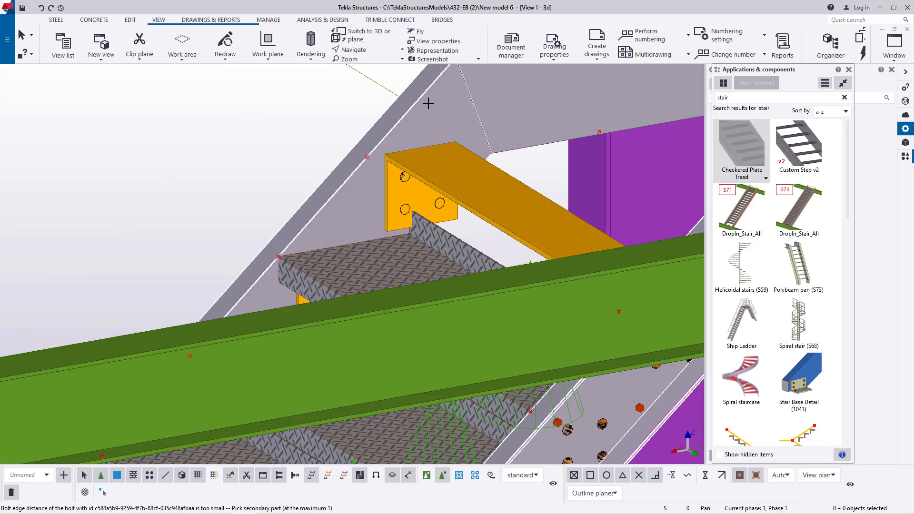
pyautogui.click(429, 102)
pyautogui.scroll(2, 625, 313)
pyautogui.click(605, 301)
pyautogui.scroll(-2, 603, 301)
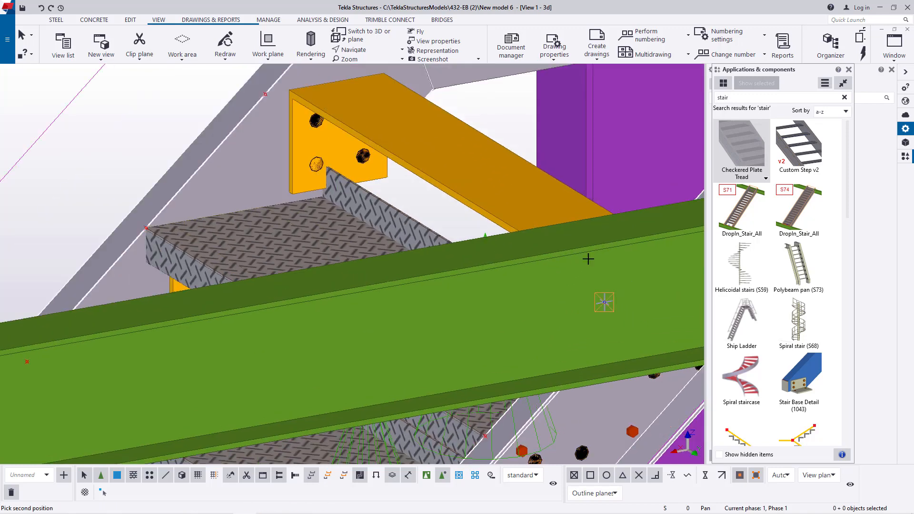
pyautogui.scroll(4, 376, 160)
pyautogui.click(391, 177)
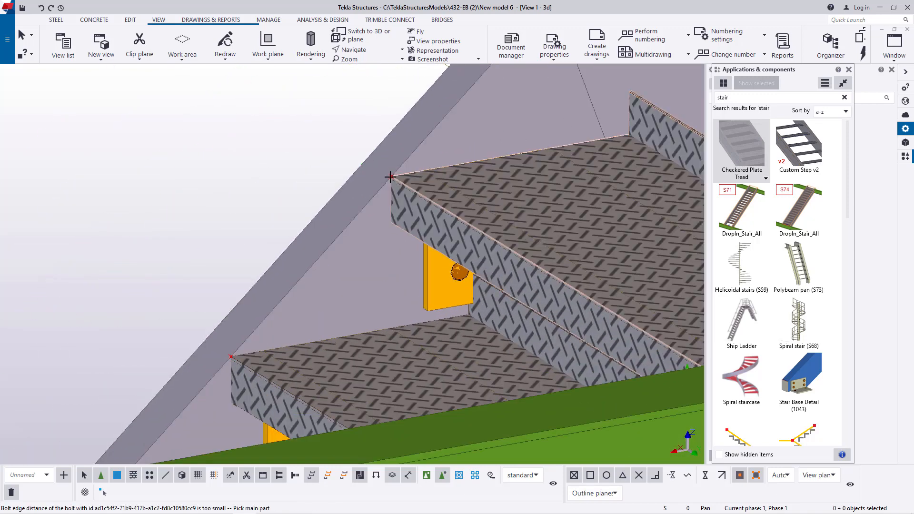
pyautogui.rightClick(331, 141)
pyautogui.click(343, 145)
pyautogui.scroll(-3, 326, 235)
# - Examine the plated upper flight, and rotate the model to inspect the unplated flight that rises from the checkered plate landing
pyautogui.scroll(-2, 356, 265)
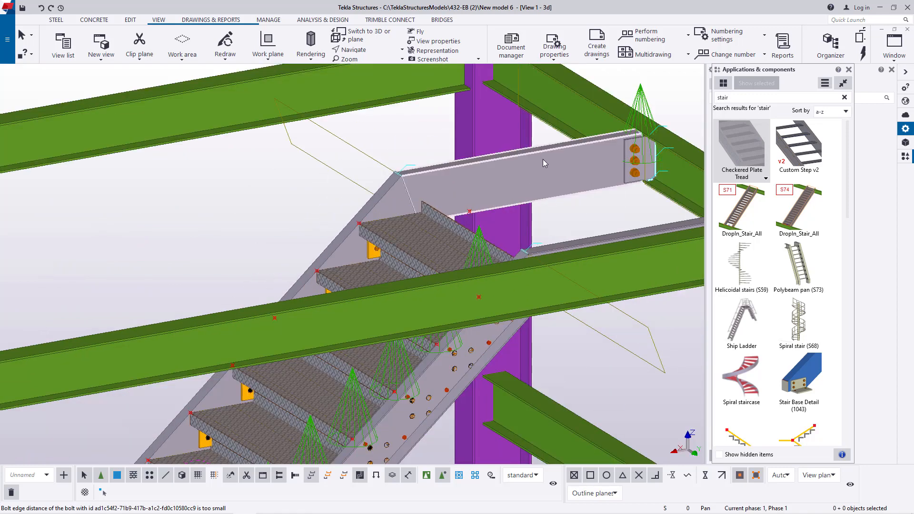
pyautogui.scroll(1, 543, 159)
pyautogui.scroll(-1, 541, 160)
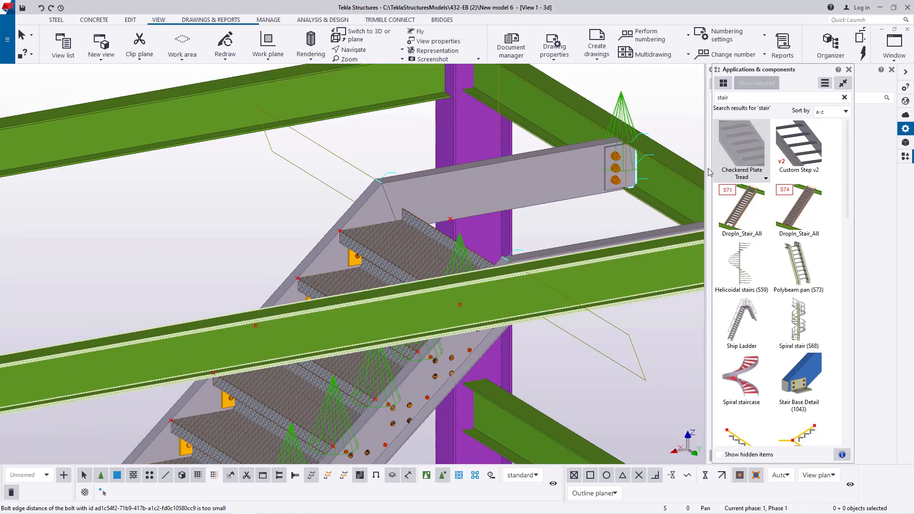
pyautogui.scroll(-3, 505, 178)
pyautogui.scroll(5, 305, 311)
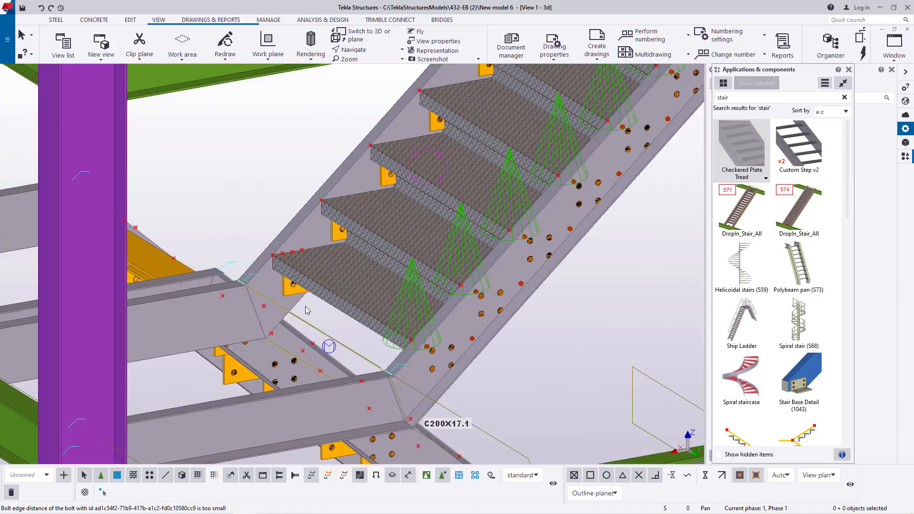
pyautogui.scroll(-2, 306, 310)
pyautogui.scroll(-2, 544, 215)
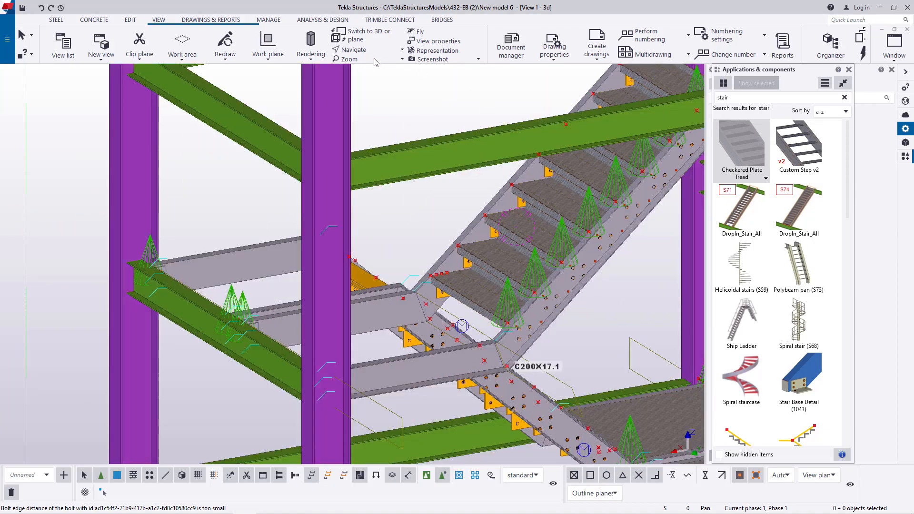
pyautogui.click(354, 50)
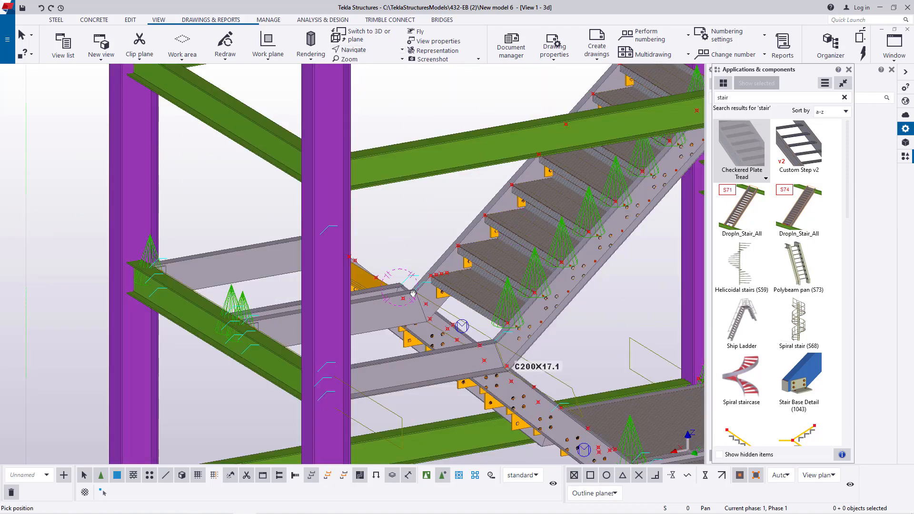
pyautogui.scroll(-5, 412, 293)
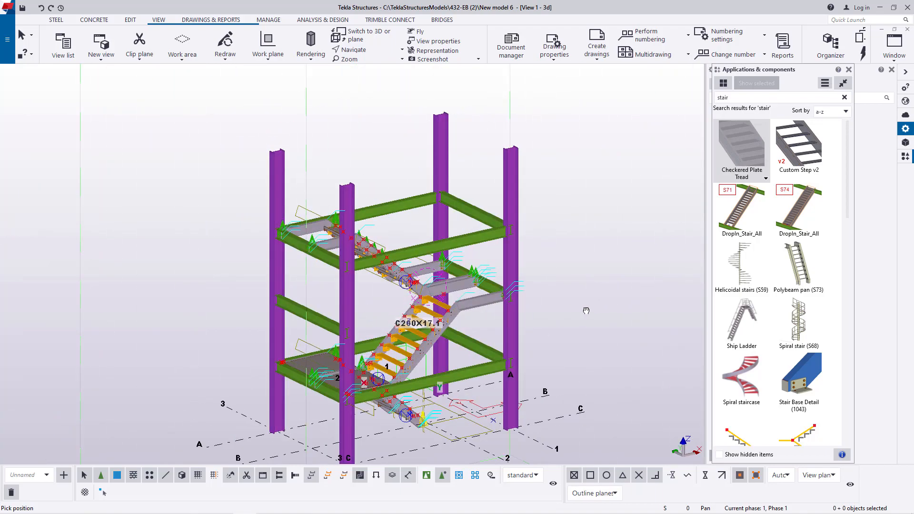
pyautogui.scroll(5, 394, 364)
pyautogui.scroll(4, 374, 368)
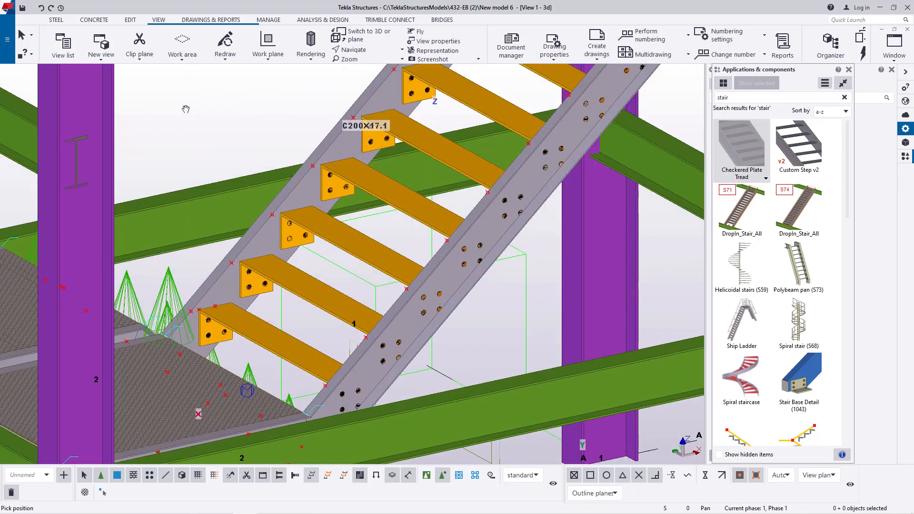
pyautogui.rightClick(200, 117)
pyautogui.click(200, 116)
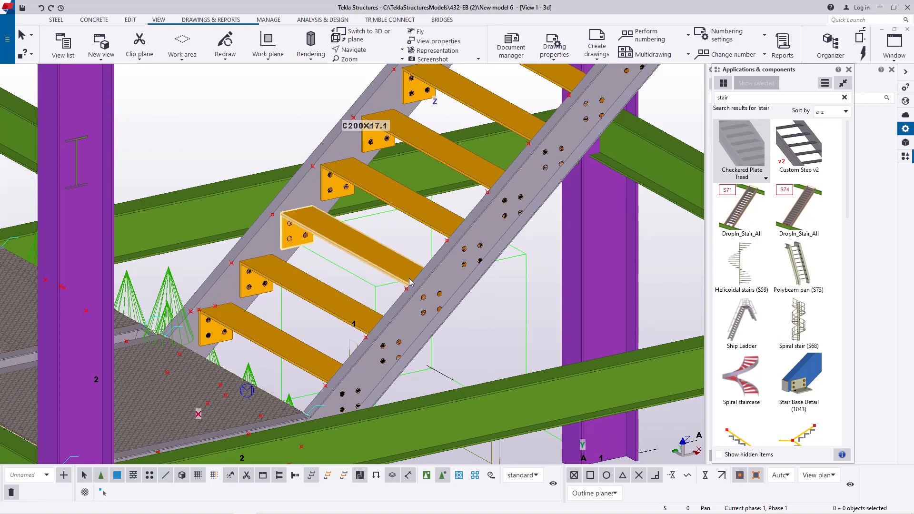
# - Load the saved "tread" settings into the Checkered Plate Tread component for the flight rising from the plated landing
pyautogui.doubleClick(741, 147)
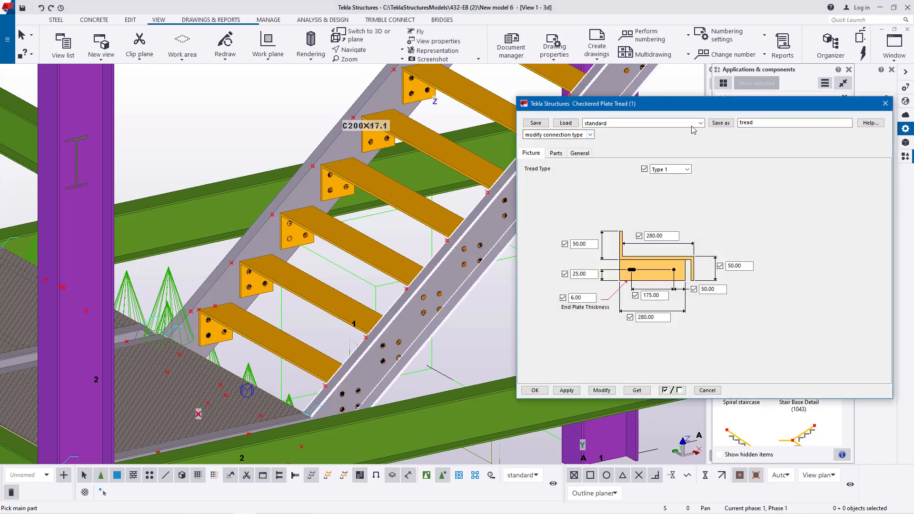
pyautogui.click(691, 126)
pyautogui.click(614, 172)
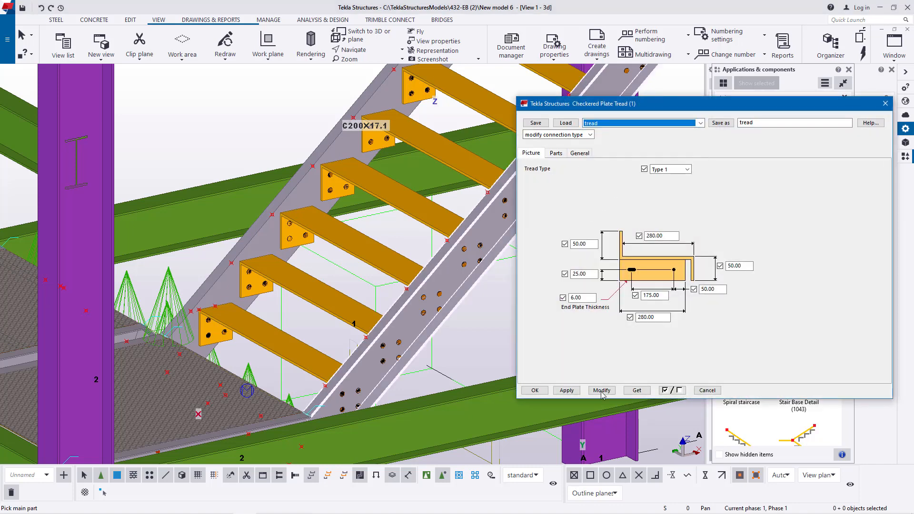
pyautogui.click(599, 393)
pyautogui.click(534, 391)
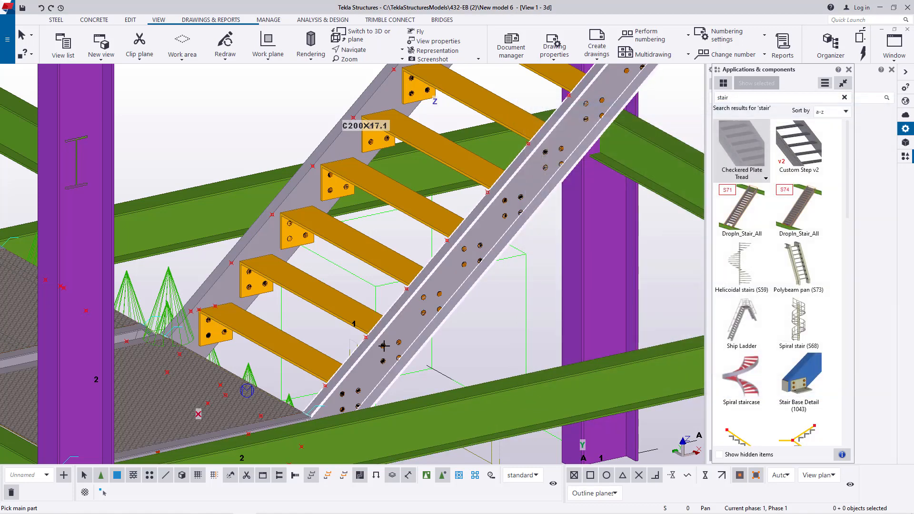
# - Insert a Checkered Plate Tread between the stringers at the lowest tread of the flight above the plated landing, from the near reference point to the far one
pyautogui.scroll(-1, 396, 334)
pyautogui.scroll(2, 363, 384)
pyautogui.click(380, 346)
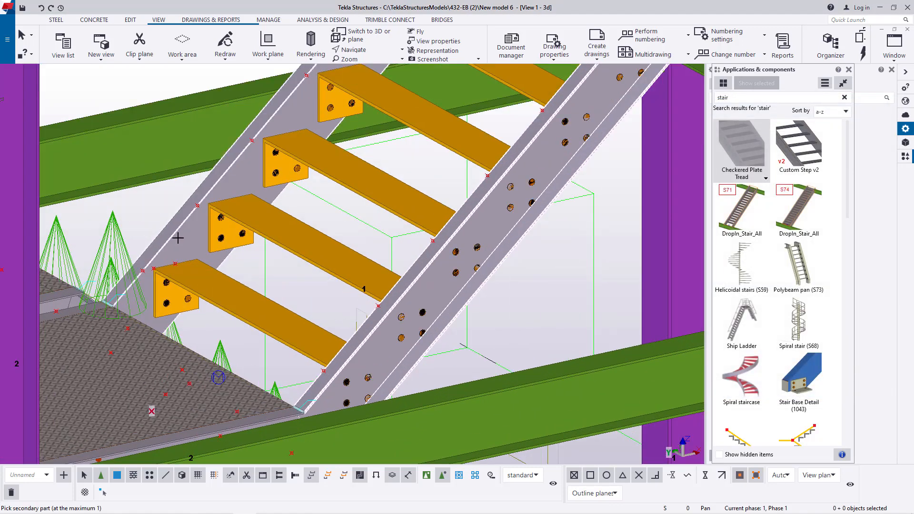
pyautogui.click(178, 238)
pyautogui.scroll(3, 316, 374)
pyautogui.scroll(-2, 334, 362)
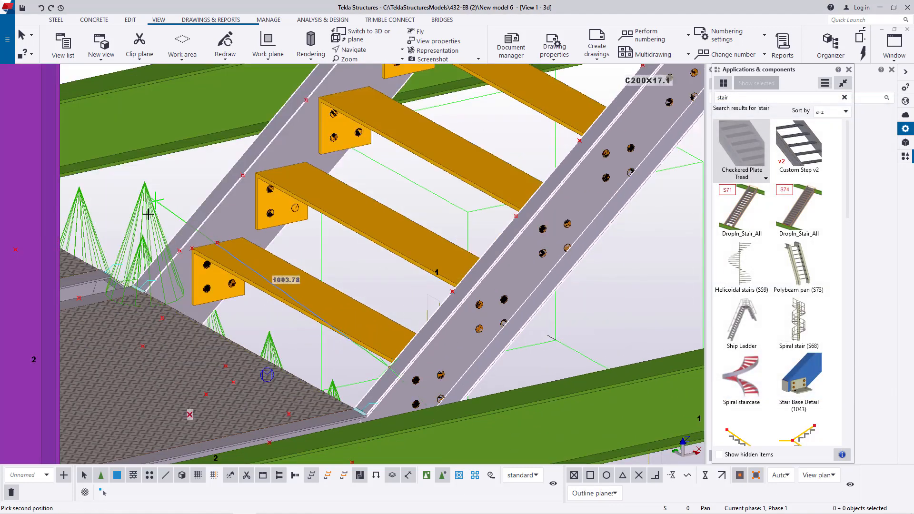
pyautogui.scroll(3, 195, 249)
pyautogui.click(187, 249)
pyautogui.scroll(-3, 192, 328)
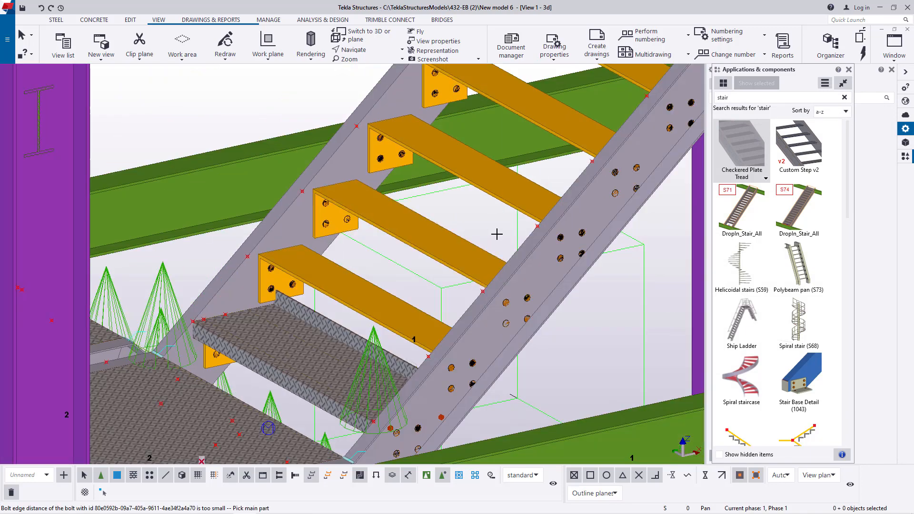
pyautogui.scroll(2, 497, 235)
pyautogui.scroll(-3, 475, 317)
pyautogui.click(480, 353)
pyautogui.scroll(2, 436, 371)
pyautogui.scroll(2, 426, 383)
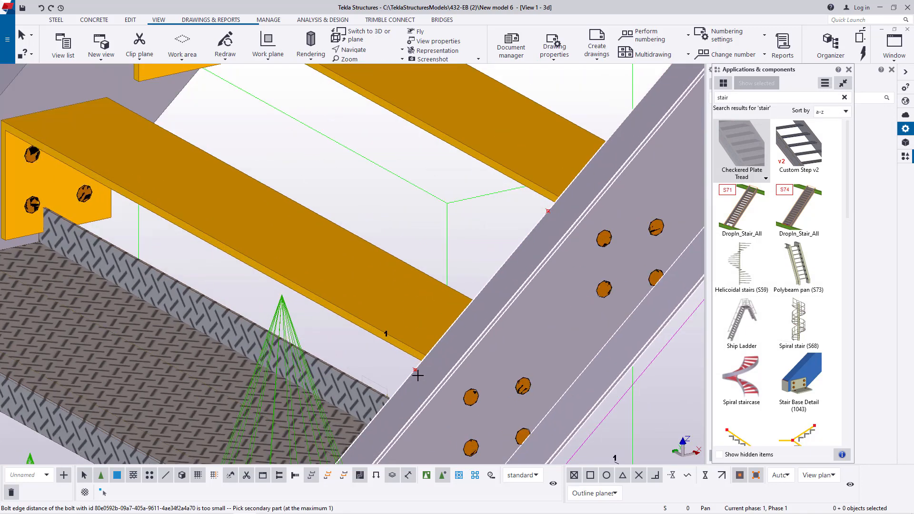
pyautogui.scroll(-3, 465, 343)
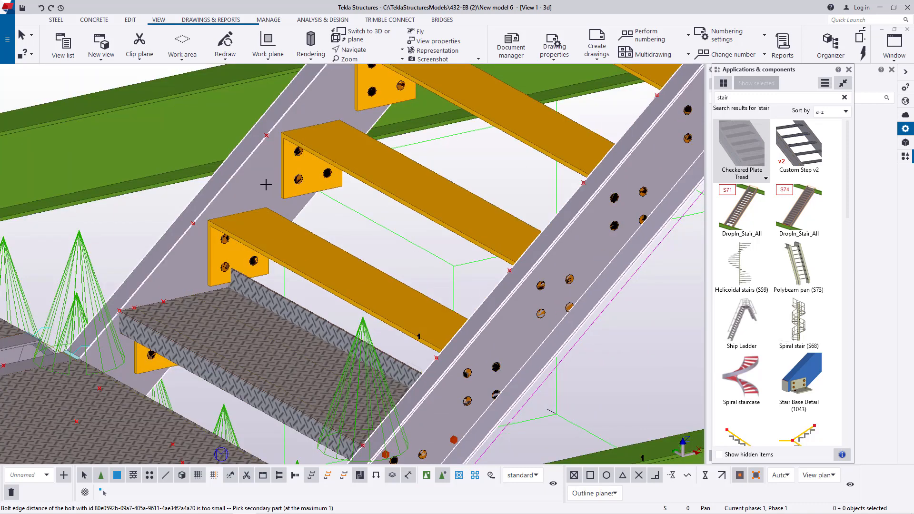
pyautogui.click(428, 292)
pyautogui.scroll(3, 447, 353)
pyautogui.scroll(2, 446, 354)
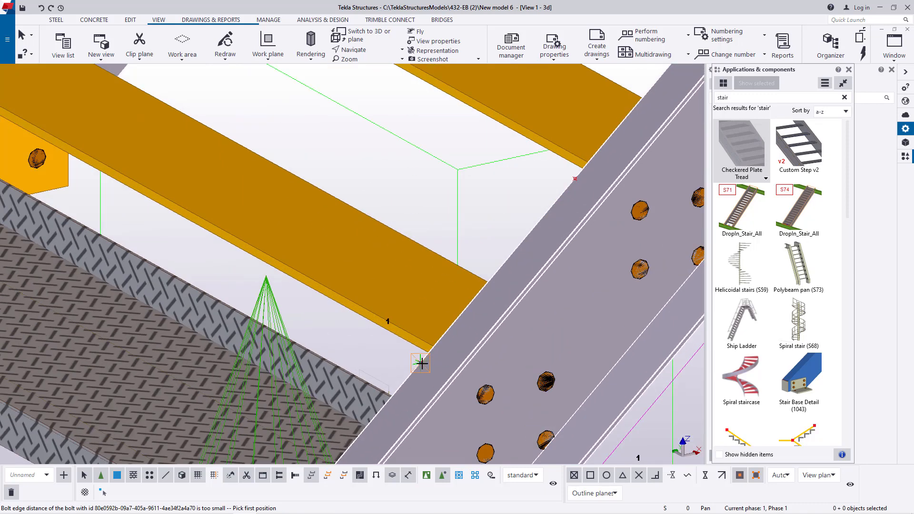
pyautogui.scroll(-2, 421, 364)
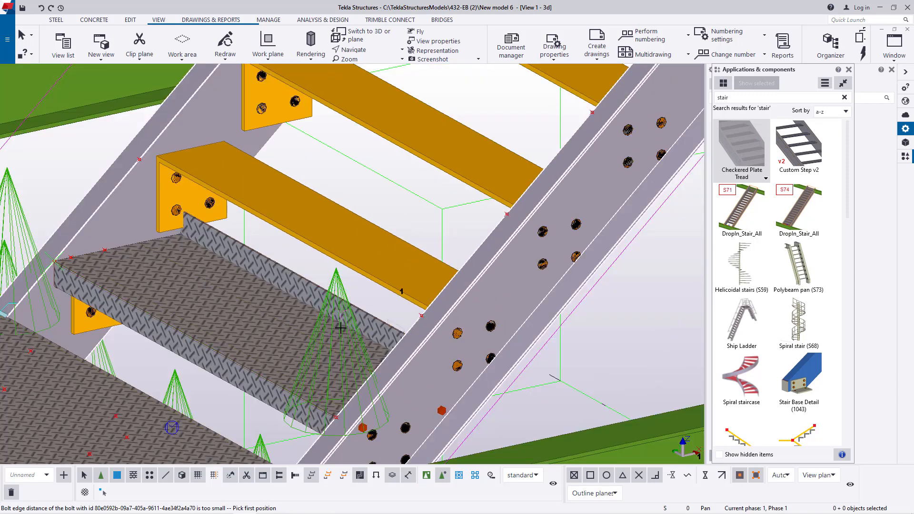
pyautogui.scroll(2, 431, 324)
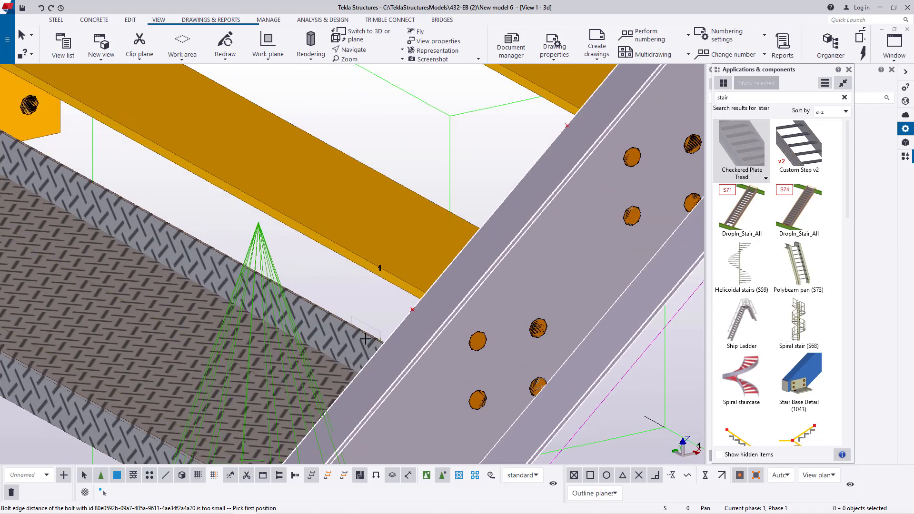
pyautogui.scroll(-3, 438, 323)
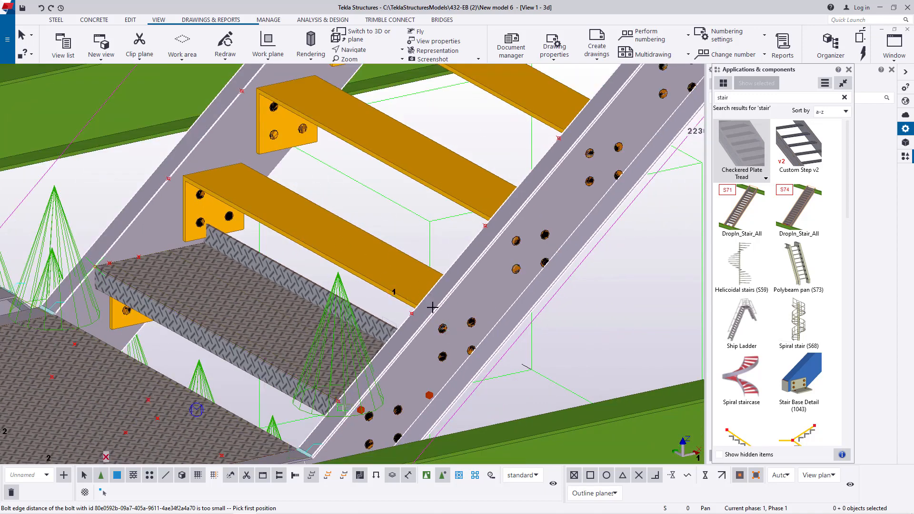
pyautogui.scroll(2, 432, 308)
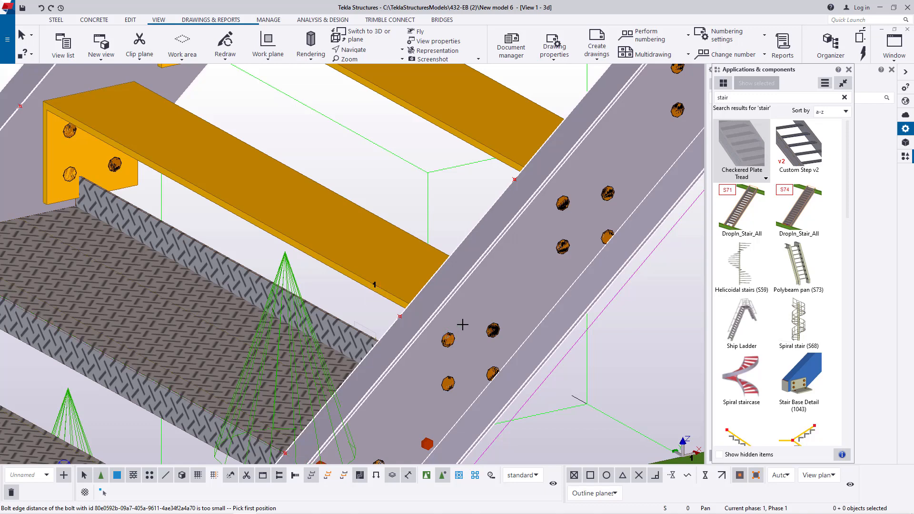
pyautogui.scroll(-2, 472, 314)
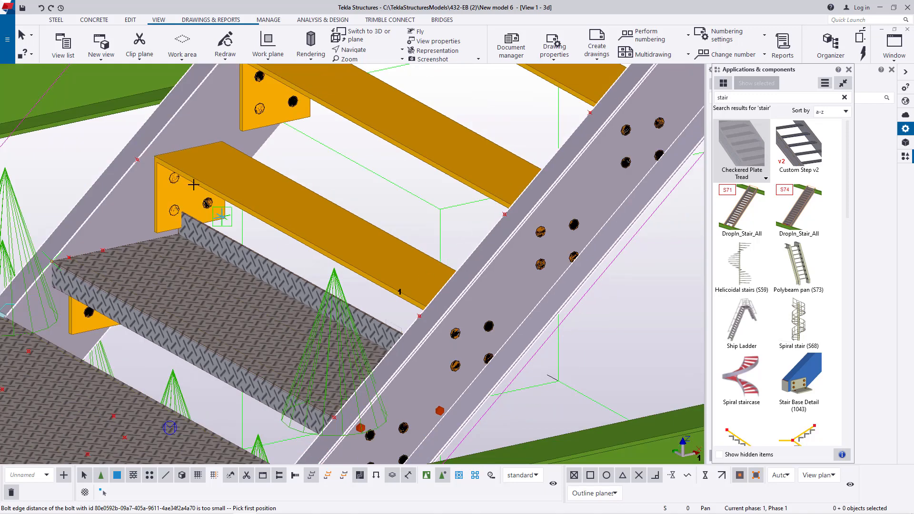
pyautogui.rightClick(373, 195)
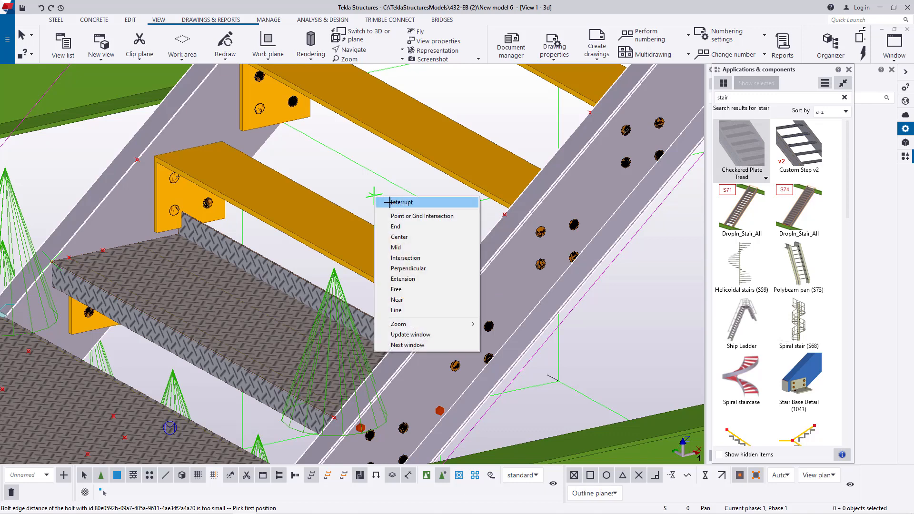
pyautogui.click(386, 200)
# - Restart the Checkered Plate Tread component and insert a tread between the stringers at the flight's second tread from the landing
pyautogui.click(751, 151)
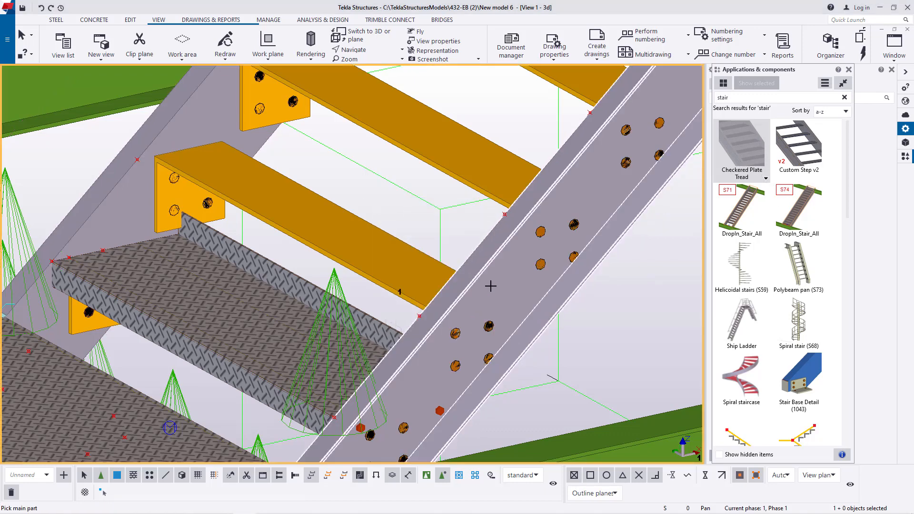
pyautogui.click(491, 292)
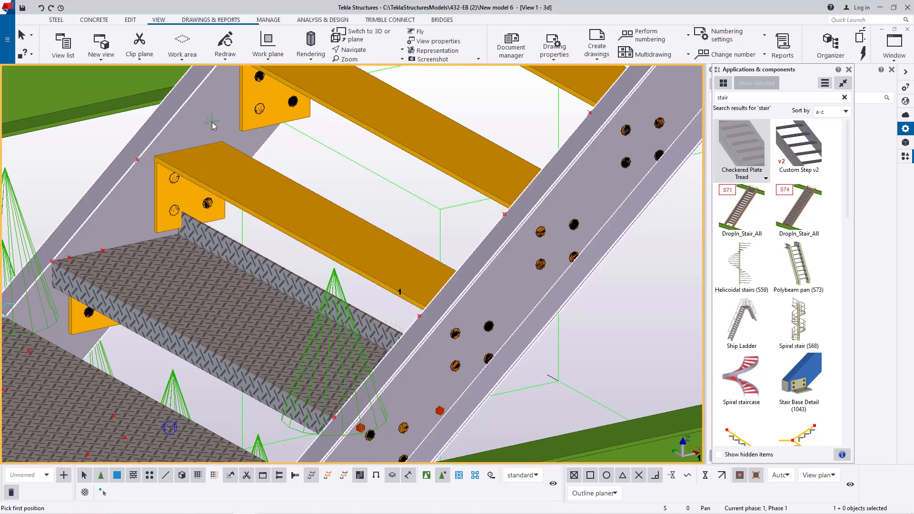
pyautogui.scroll(4, 417, 329)
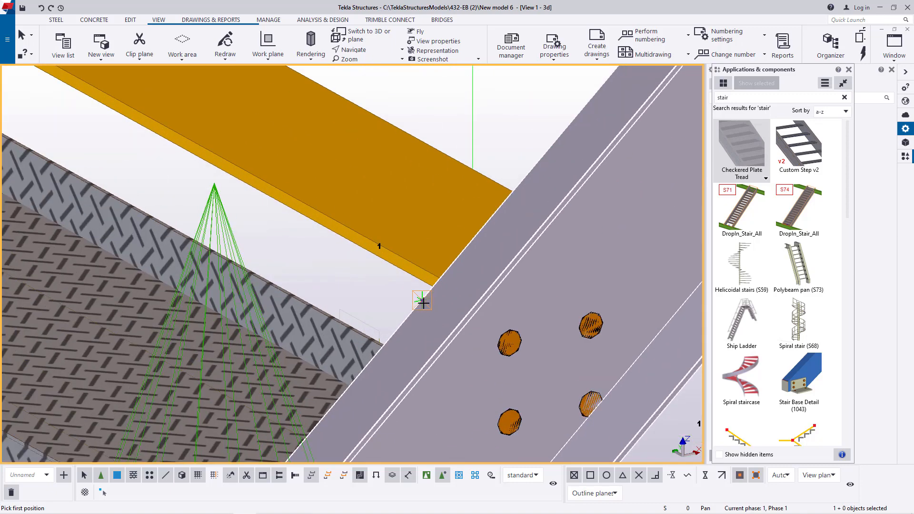
pyautogui.click(421, 299)
pyautogui.scroll(-4, 592, 373)
pyautogui.scroll(4, 193, 179)
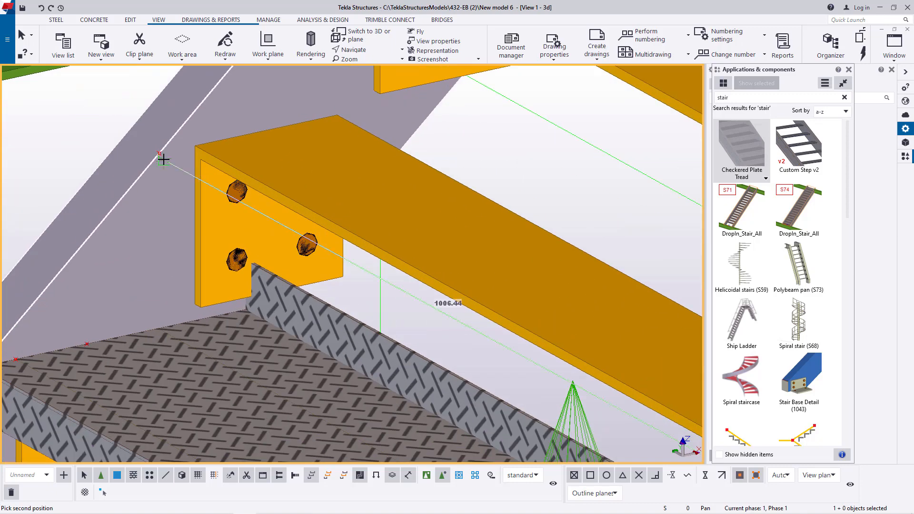
pyautogui.click(160, 153)
pyautogui.scroll(-4, 457, 344)
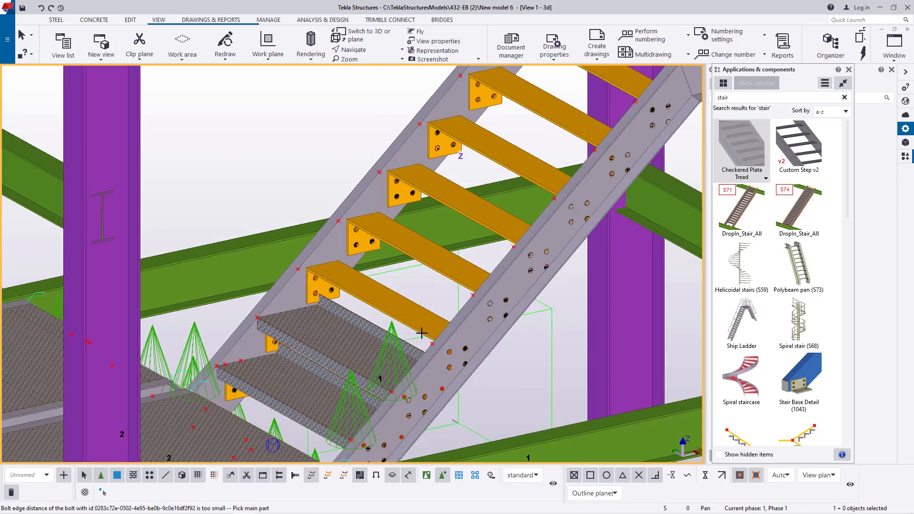
# - Insert a Checkered Plate Tread between the stringers at the third tread up from the landing, from the near reference point to the far one
pyautogui.scroll(3, 457, 344)
pyautogui.click(472, 299)
pyautogui.scroll(3, 380, 351)
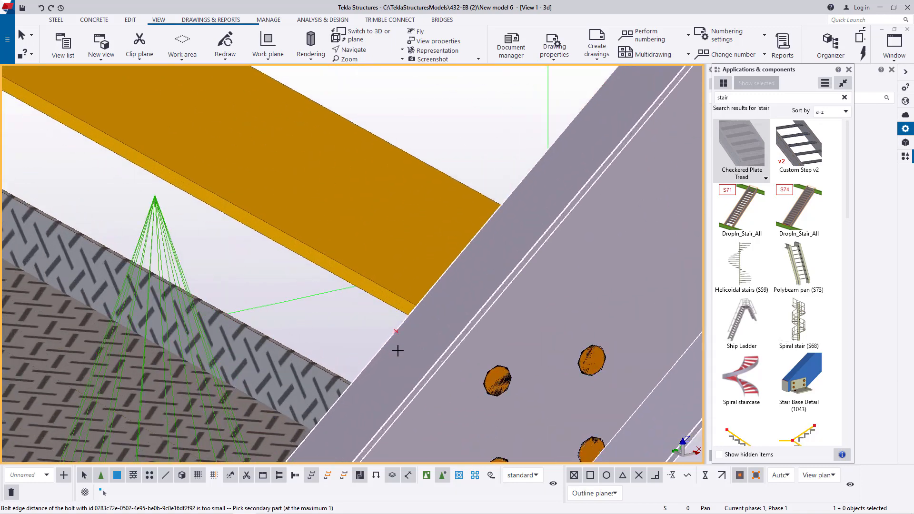
pyautogui.scroll(-4, 326, 226)
pyautogui.click(282, 188)
pyautogui.scroll(4, 476, 362)
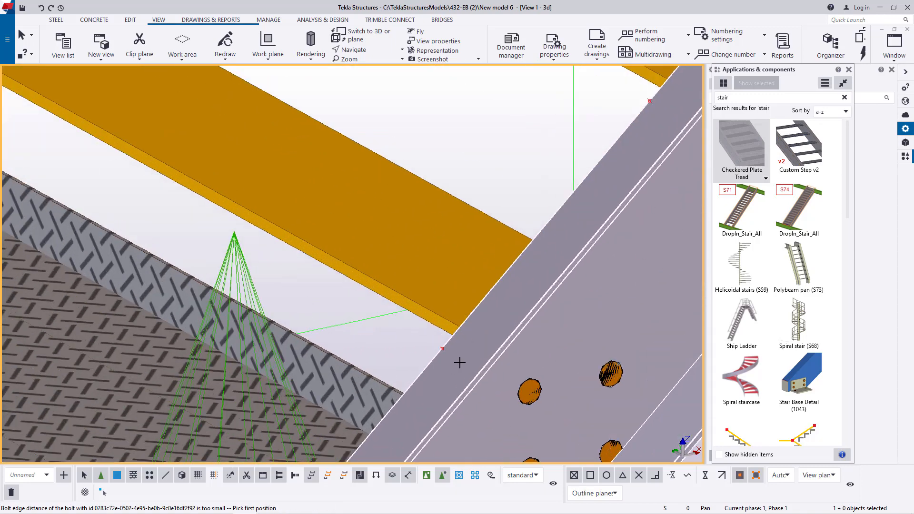
pyautogui.click(441, 350)
pyautogui.scroll(-4, 220, 180)
pyautogui.scroll(4, 145, 179)
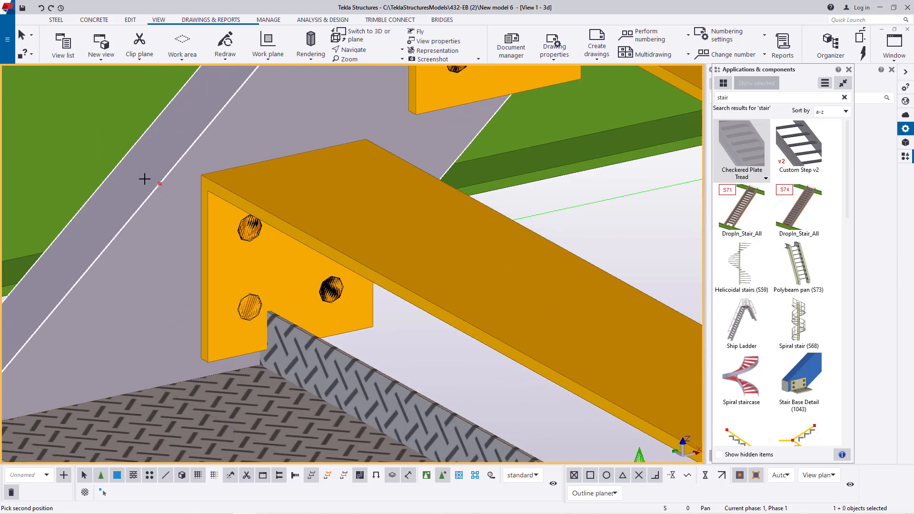
pyautogui.click(156, 183)
pyautogui.scroll(-5, 579, 327)
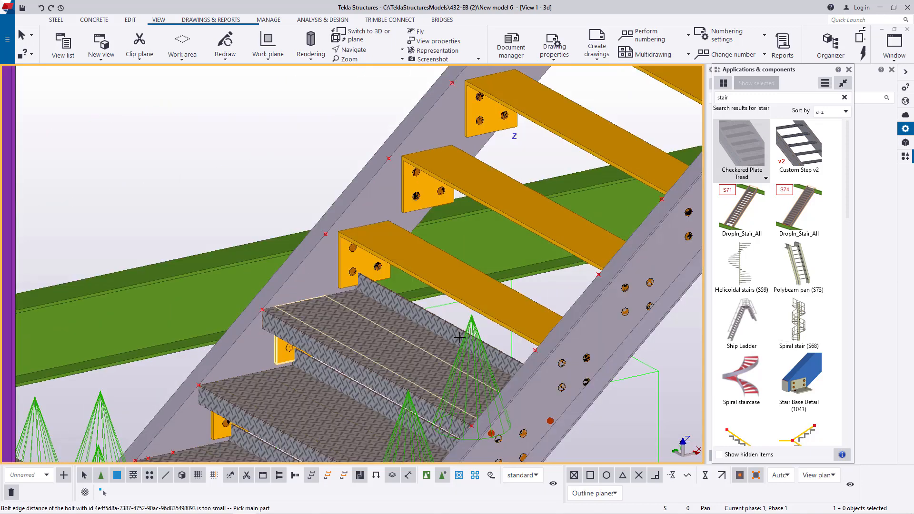
# - Insert a Checkered Plate Tread between the stringers at the fourth tread up from the landing, from the near reference point to the far one
pyautogui.click(582, 327)
pyautogui.click(367, 205)
pyautogui.scroll(4, 537, 350)
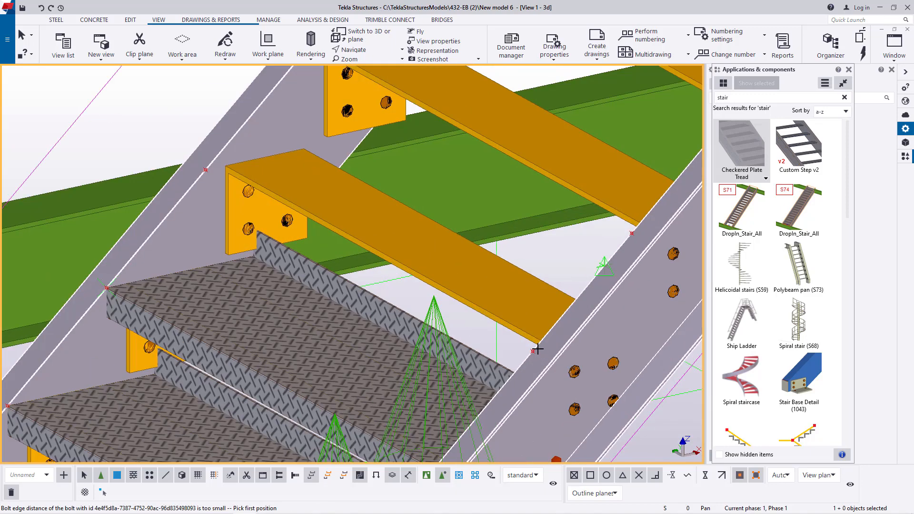
pyautogui.click(528, 352)
pyautogui.scroll(-4, 547, 367)
pyautogui.scroll(5, 212, 167)
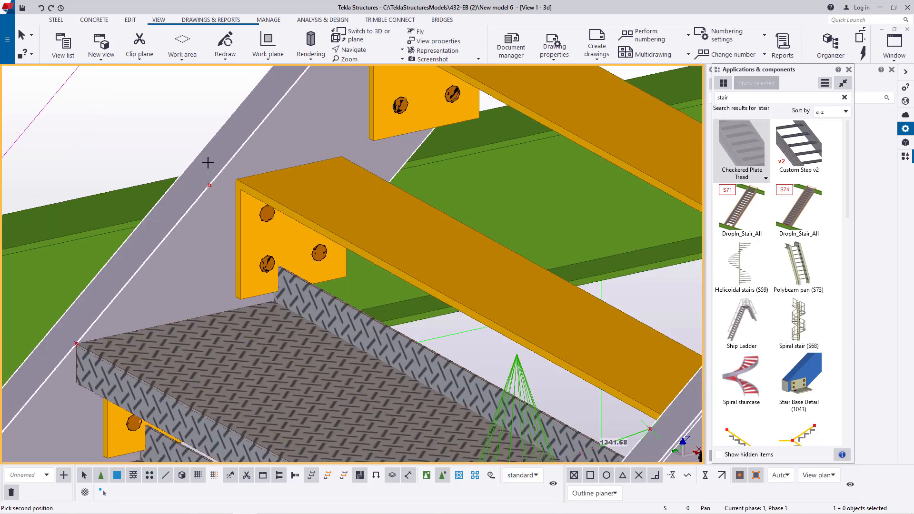
pyautogui.scroll(1, 212, 205)
pyautogui.click(210, 214)
pyautogui.scroll(-4, 286, 262)
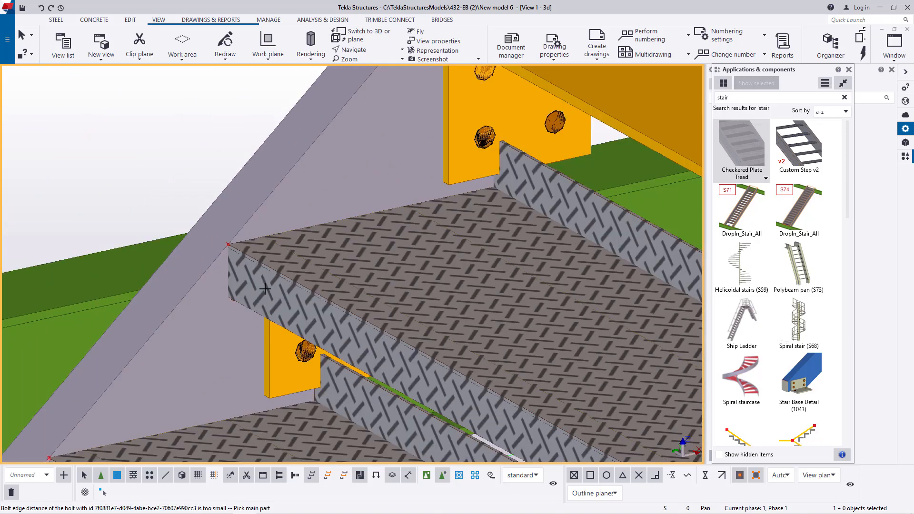
# - Insert a Checkered Plate Tread between the stringers at the fifth tread up from the landing, from the near reference point to the far one
pyautogui.scroll(4, 528, 303)
pyautogui.scroll(-4, 519, 309)
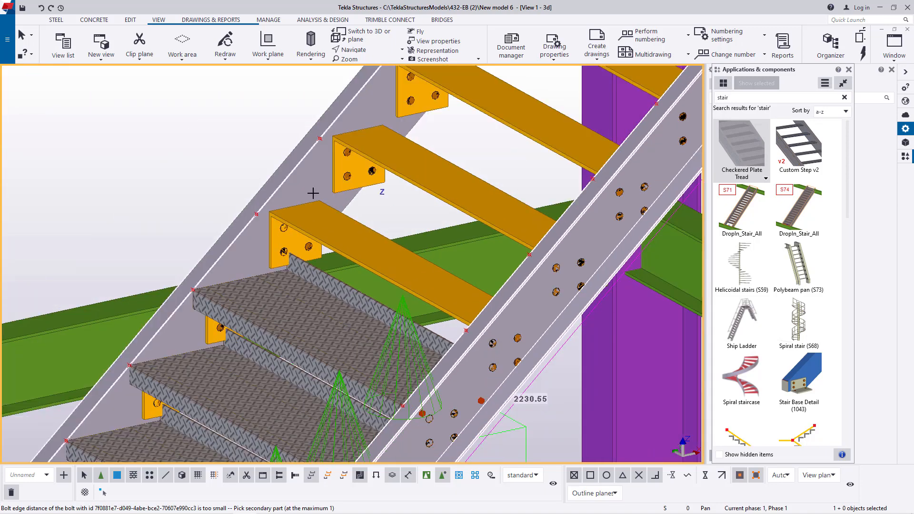
pyautogui.click(351, 213)
pyautogui.scroll(5, 469, 336)
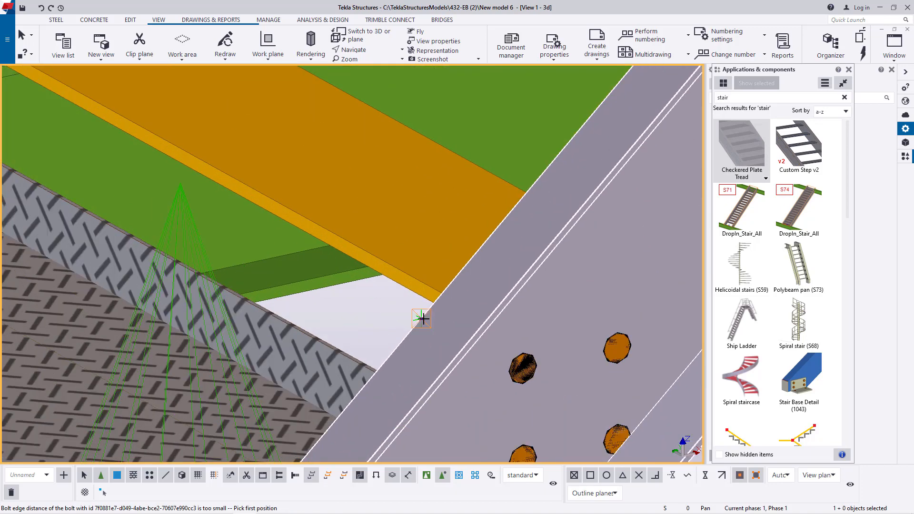
pyautogui.click(421, 318)
pyautogui.scroll(-3, 461, 342)
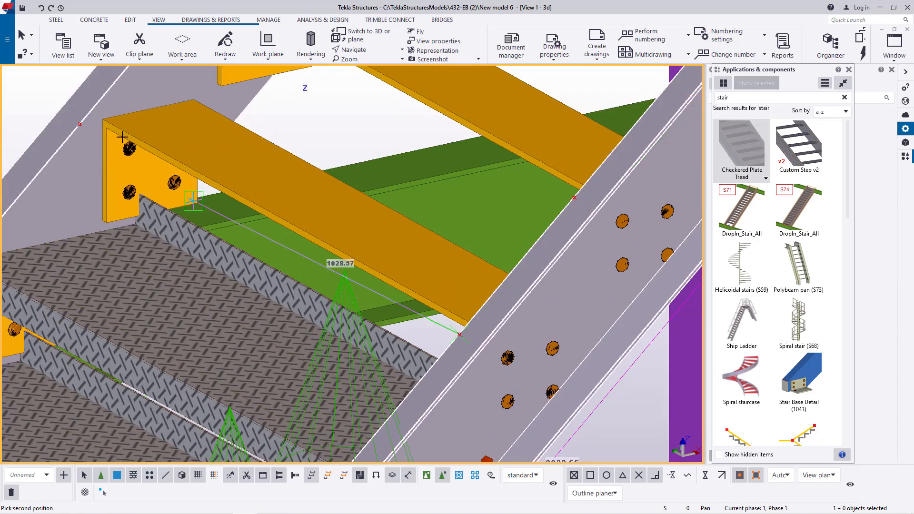
pyautogui.click(79, 124)
pyautogui.scroll(-3, 419, 230)
# - Insert a Checkered Plate Tread between the stringers at the sixth tread up from the landing, from the near reference point to the far one
pyautogui.scroll(4, 604, 338)
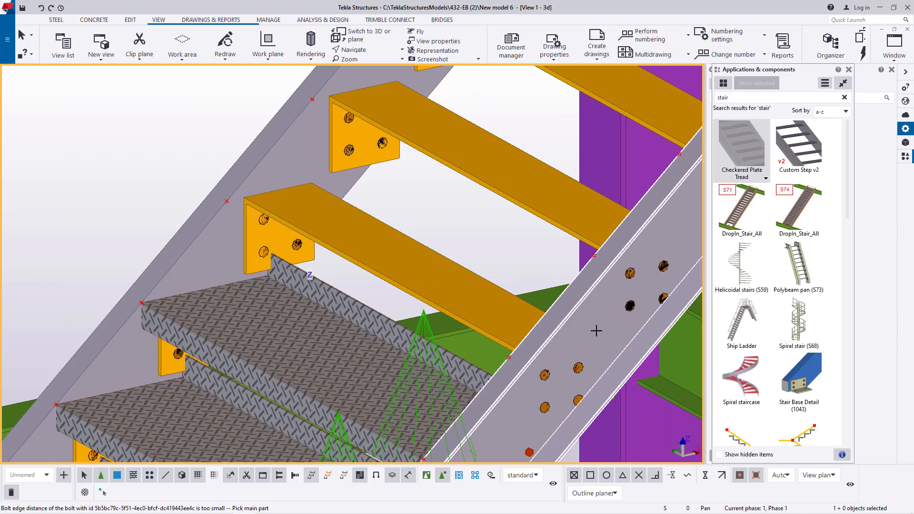
pyautogui.click(597, 331)
pyautogui.click(295, 167)
pyautogui.scroll(4, 511, 360)
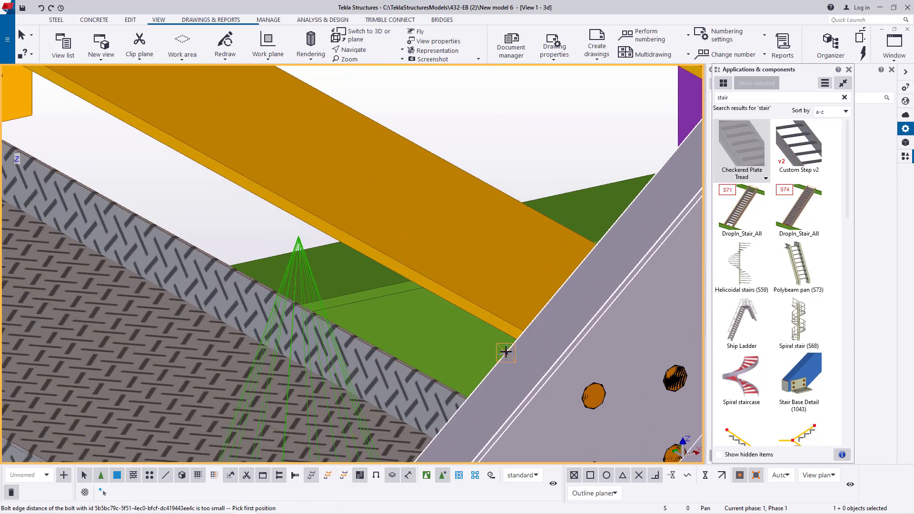
pyautogui.click(506, 353)
pyautogui.scroll(-3, 533, 376)
pyautogui.scroll(3, 194, 185)
pyautogui.click(220, 195)
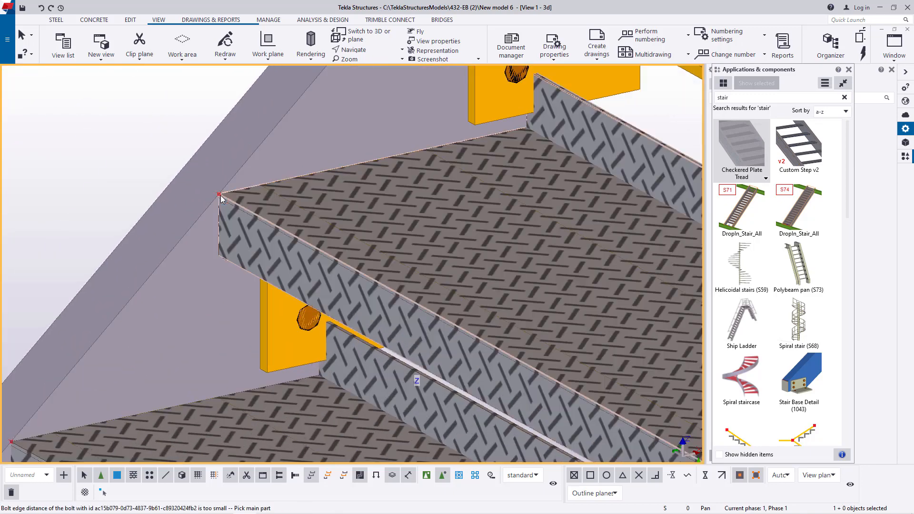
# - Insert a Checkered Plate Tread between the stringers at the seventh, second-highest tread of the flight, from the near reference point to the far one
pyautogui.scroll(-5, 270, 299)
pyautogui.scroll(3, 558, 263)
pyautogui.click(540, 281)
pyautogui.scroll(-2, 535, 303)
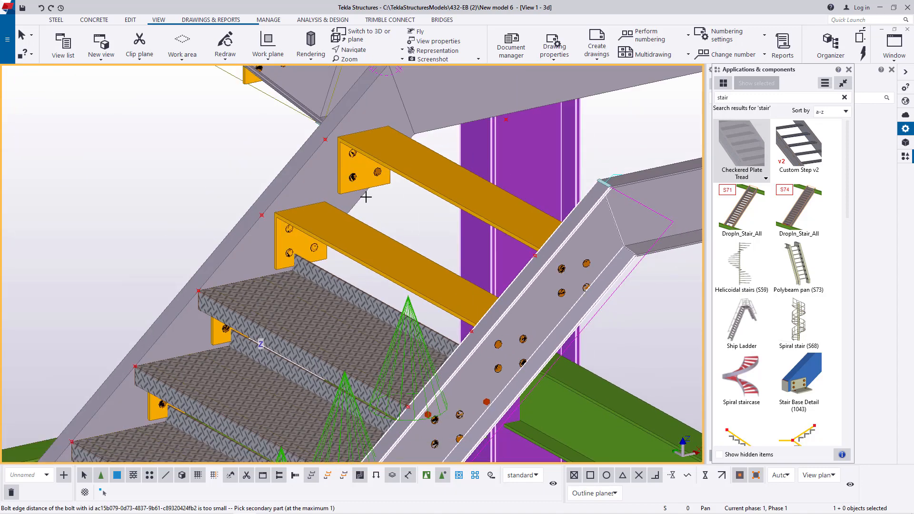
pyautogui.click(322, 184)
pyautogui.scroll(4, 469, 318)
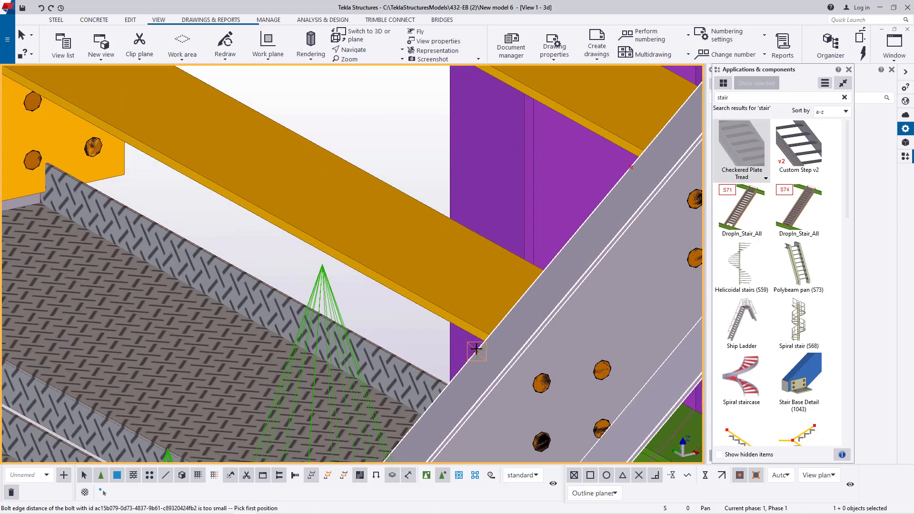
pyautogui.click(476, 349)
pyautogui.scroll(-3, 495, 332)
pyautogui.scroll(2, 248, 218)
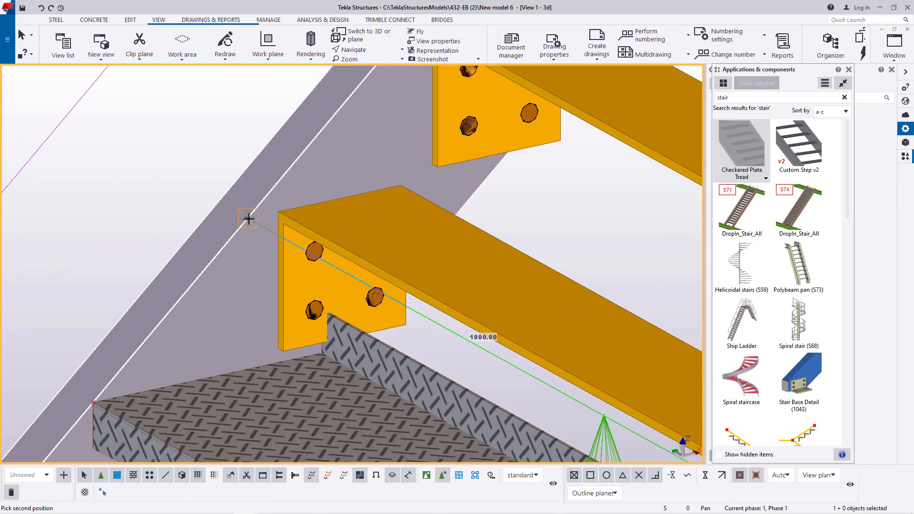
pyautogui.click(249, 219)
pyautogui.scroll(-4, 249, 219)
# - Insert a Checkered Plate Tread between the stringers at the topmost tread of the flight, from the near reference point to the far one
pyautogui.scroll(3, 502, 265)
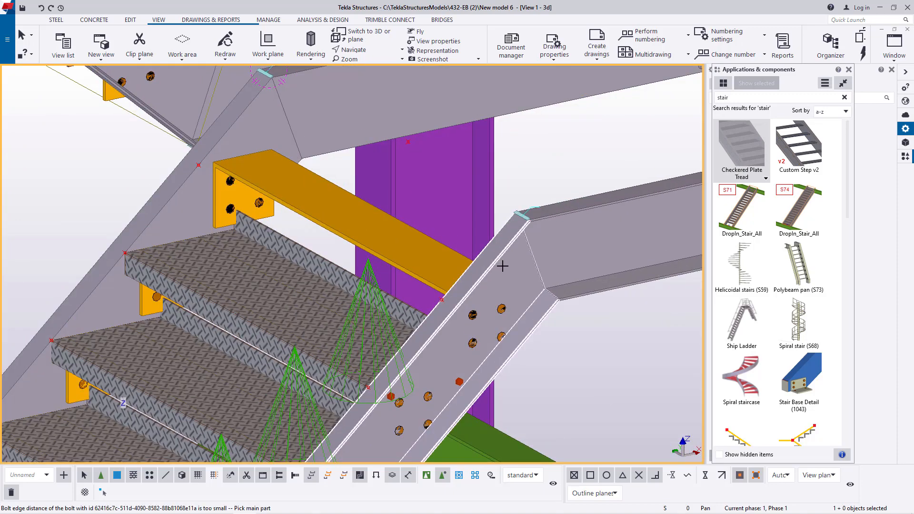
pyautogui.click(502, 266)
pyautogui.scroll(3, 434, 310)
pyautogui.scroll(-3, 295, 143)
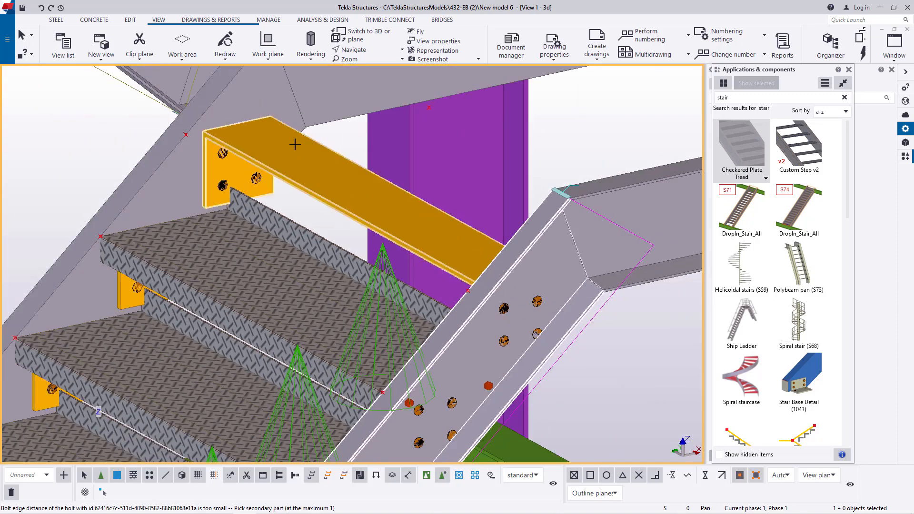
pyautogui.click(251, 105)
pyautogui.scroll(2, 485, 302)
pyautogui.click(460, 284)
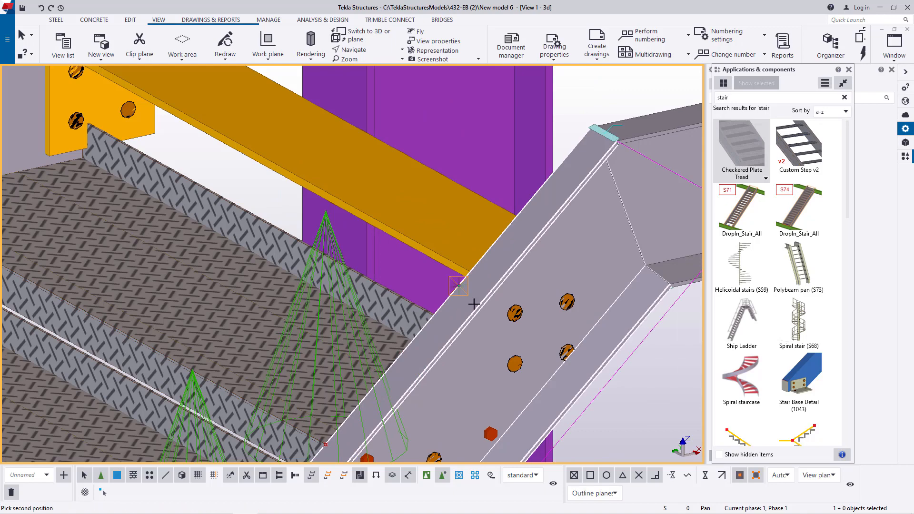
pyautogui.scroll(-4, 386, 238)
pyautogui.scroll(2, 221, 139)
pyautogui.scroll(2, 220, 140)
pyautogui.click(234, 172)
pyautogui.scroll(-3, 237, 175)
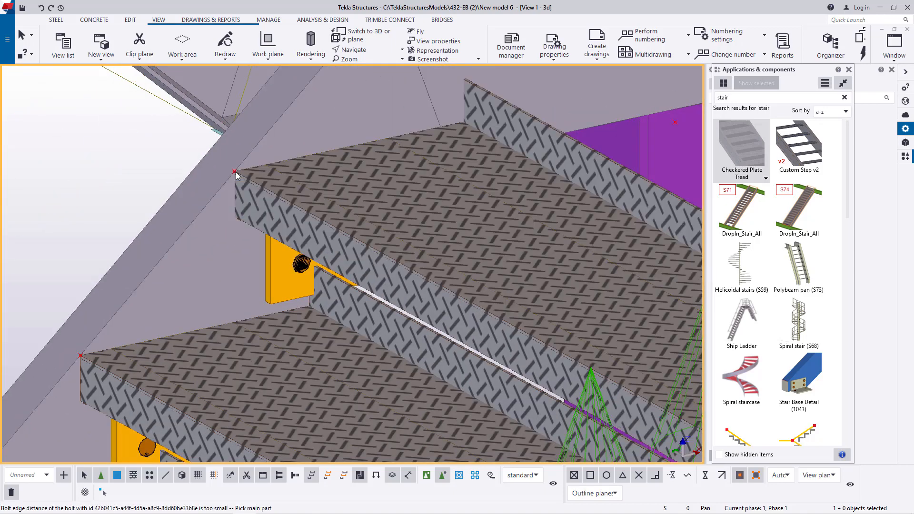
pyautogui.scroll(-3, 428, 200)
pyautogui.rightClick(510, 190)
pyautogui.click(524, 194)
pyautogui.scroll(-2, 523, 194)
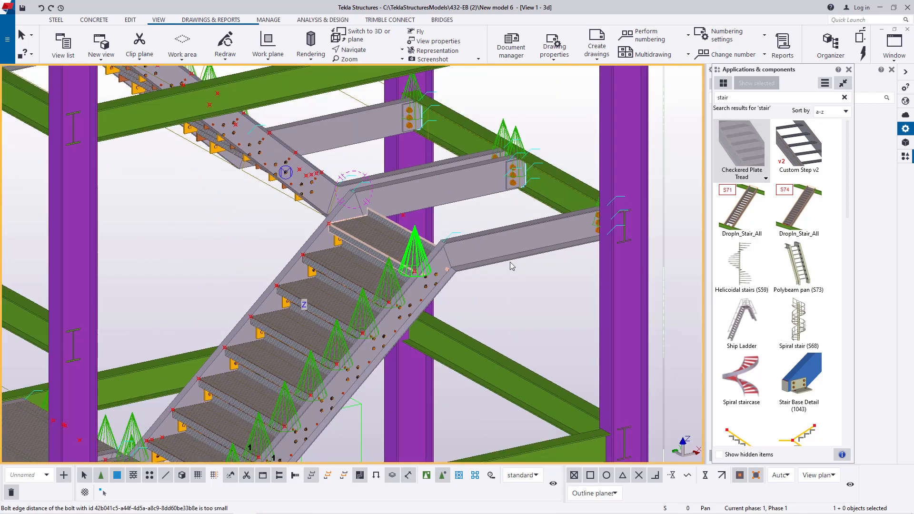
# - Choose the saved landing attributes for the Checkered Plate Tread component and apply them
pyautogui.doubleClick(760, 160)
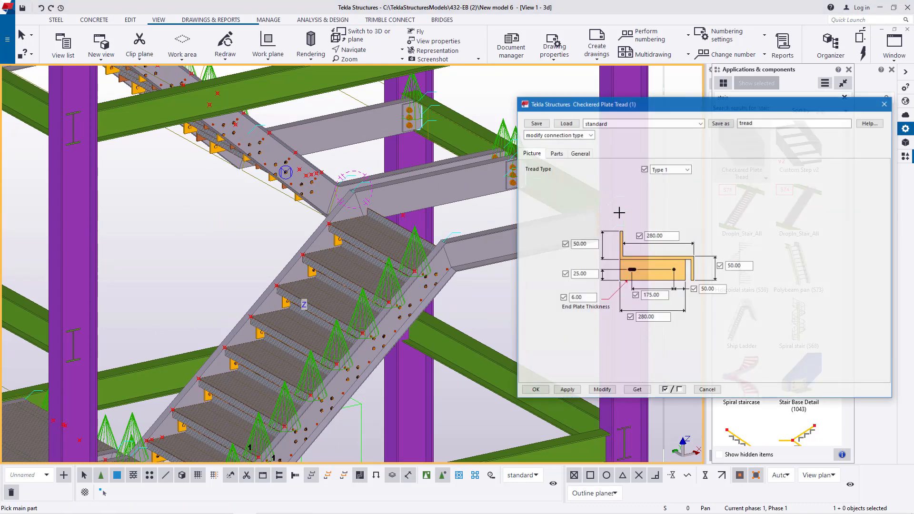
pyautogui.click(700, 123)
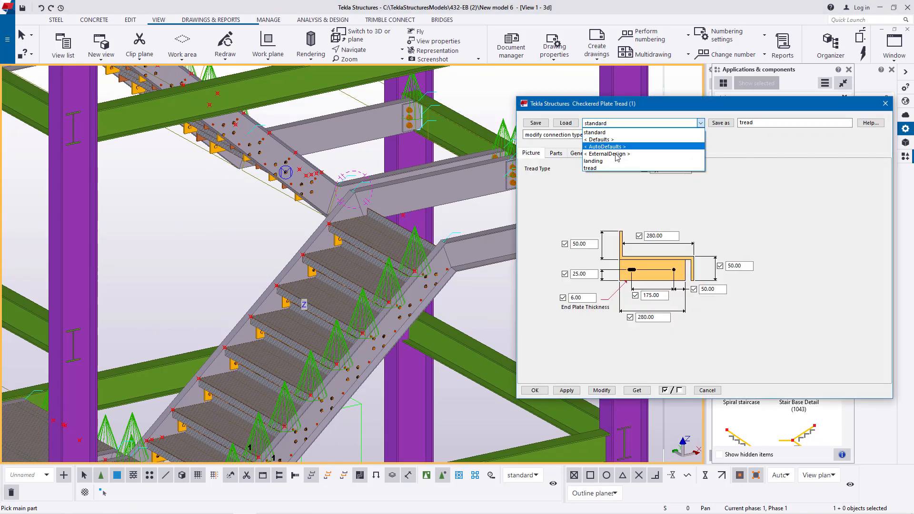
pyautogui.click(610, 161)
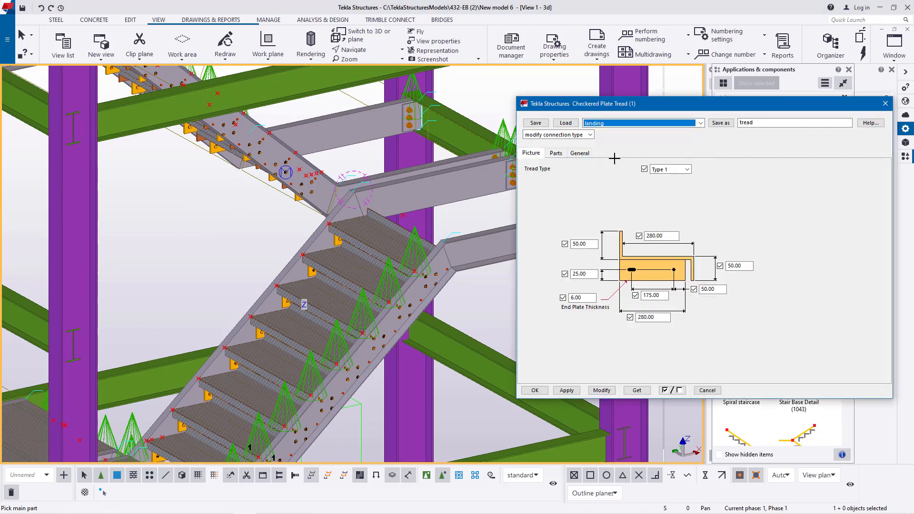
pyautogui.click(608, 393)
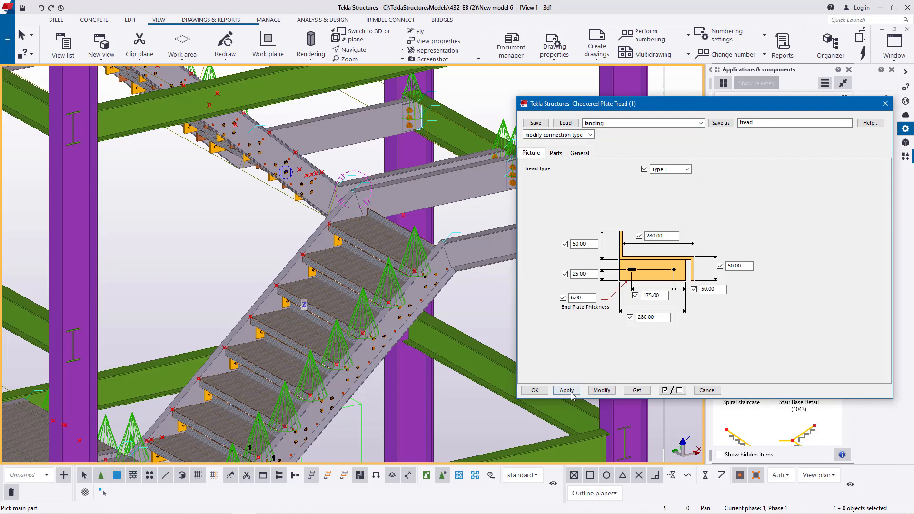
pyautogui.click(538, 392)
# - Try to insert the Checkered Plate Tread as a landing plate between the two landing beams at the head of the flight
pyautogui.scroll(10, 388, 200)
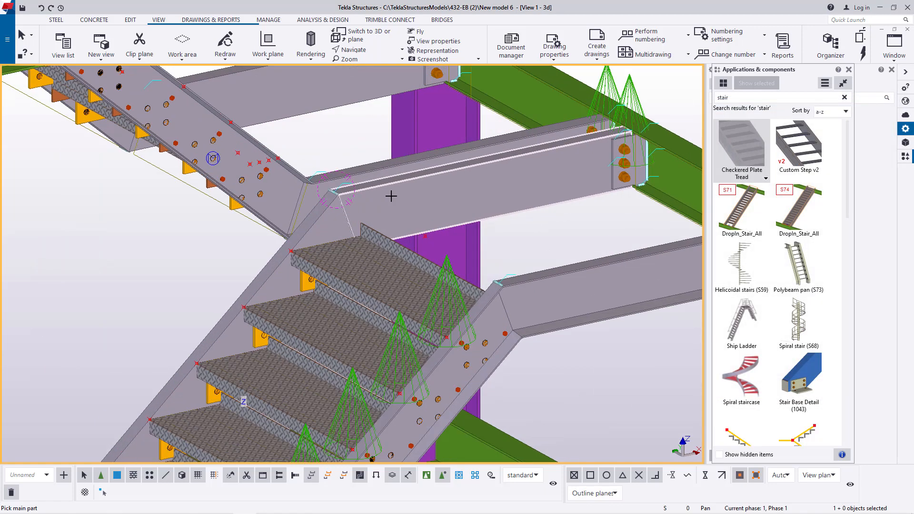
pyautogui.scroll(-3, 443, 321)
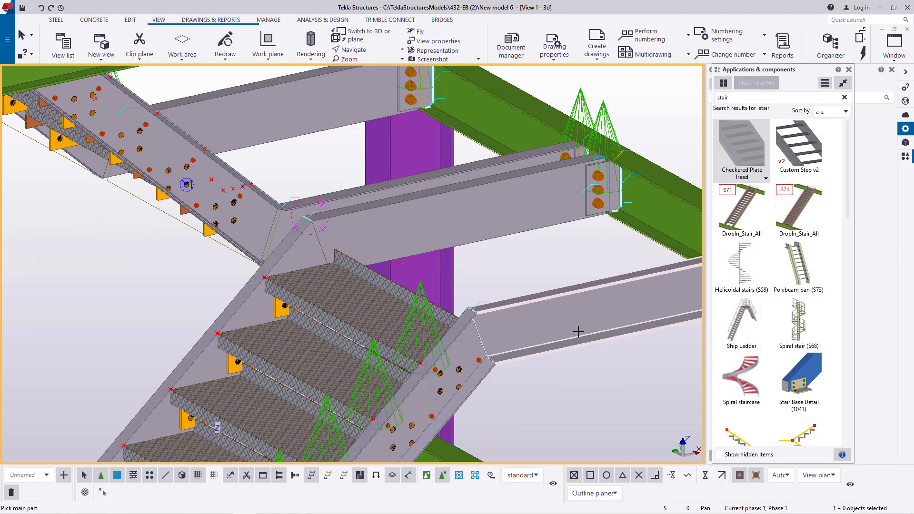
pyautogui.click(507, 209)
pyautogui.scroll(2, 482, 299)
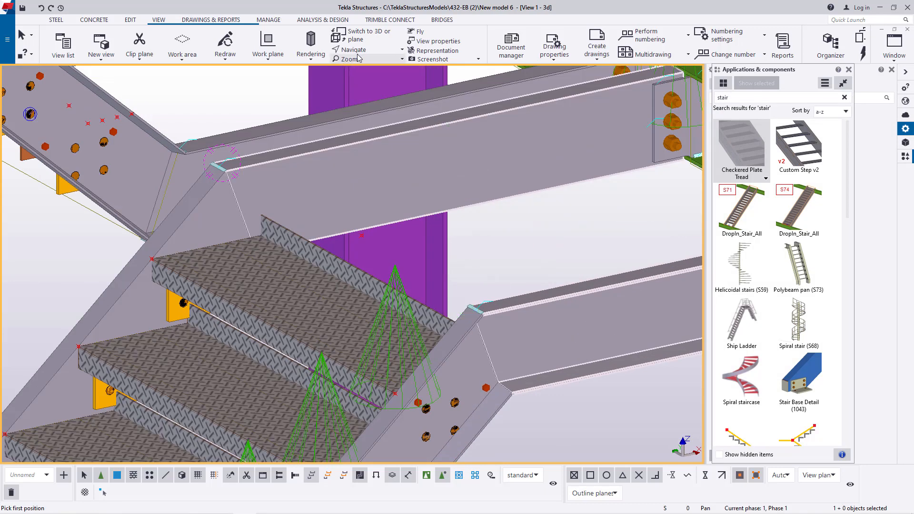
pyautogui.click(360, 51)
pyautogui.click(375, 83)
pyautogui.click(483, 309)
pyautogui.keyDown('ctrl'); pyautogui.moveTo(482, 310); pyautogui.dragTo(510, 314, button='middle'); pyautogui.keyUp('ctrl')
pyautogui.rightClick(475, 203)
pyautogui.click(496, 208)
pyautogui.scroll(7, 473, 291)
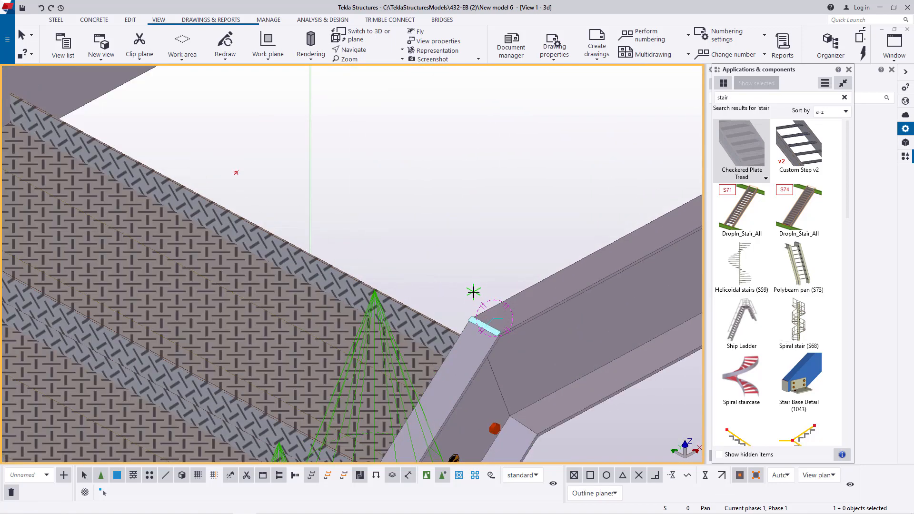
pyautogui.scroll(-7, 561, 306)
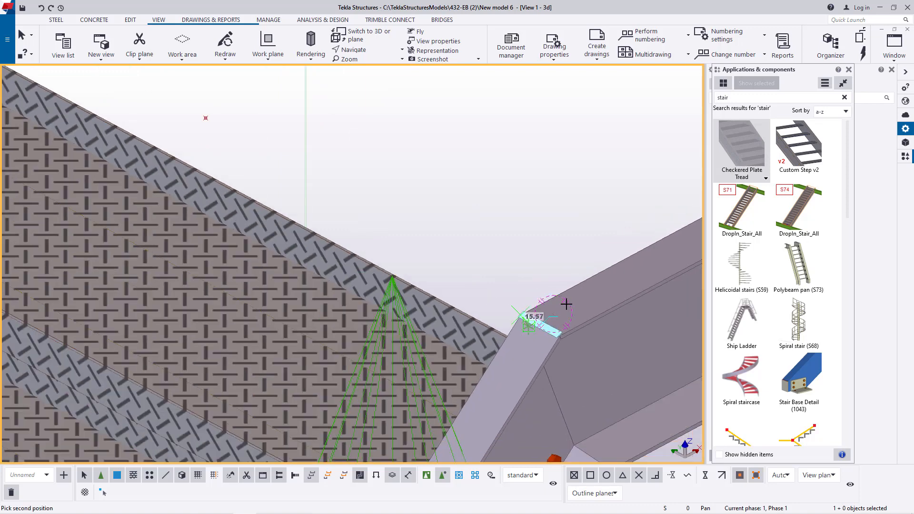
pyautogui.scroll(7, 259, 150)
pyautogui.scroll(2, 293, 185)
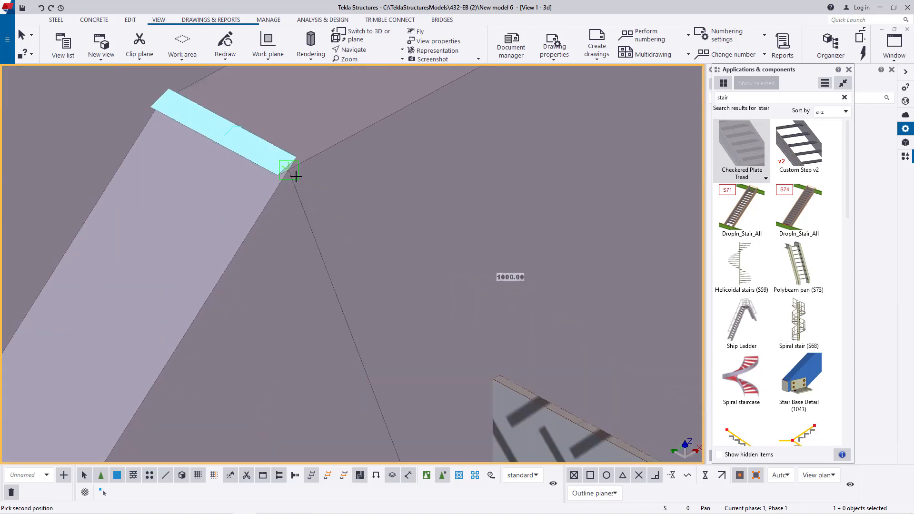
pyautogui.click(290, 171)
pyautogui.scroll(-5, 220, 241)
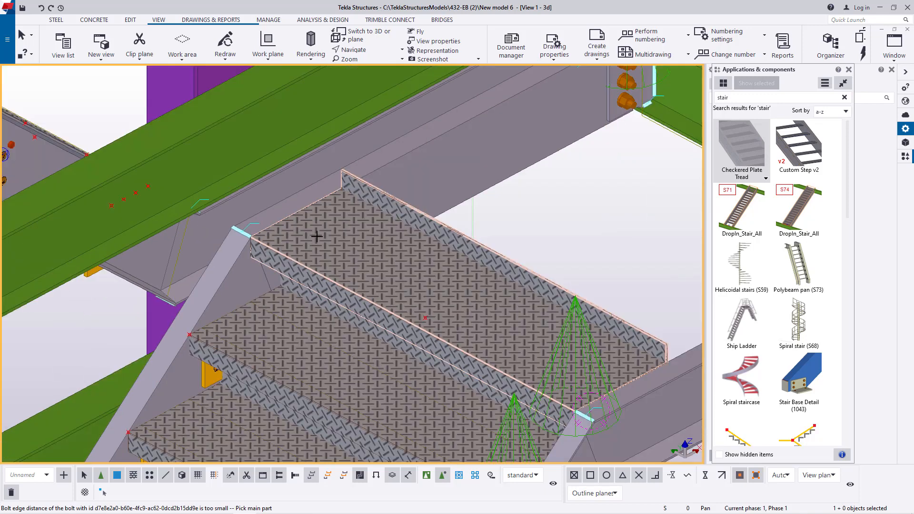
# - End the tread command and undo the Checkered Plate Tread just placed between the landing beams
pyautogui.rightClick(585, 173)
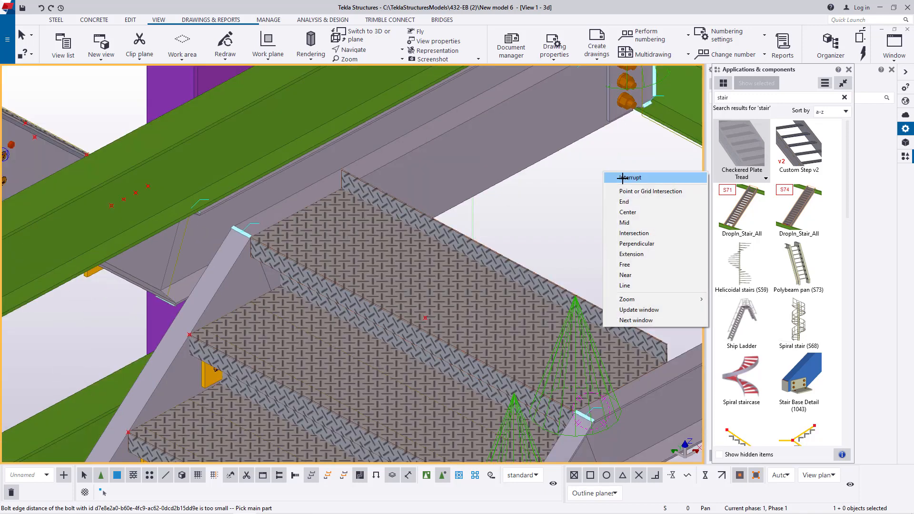
pyautogui.click(594, 180)
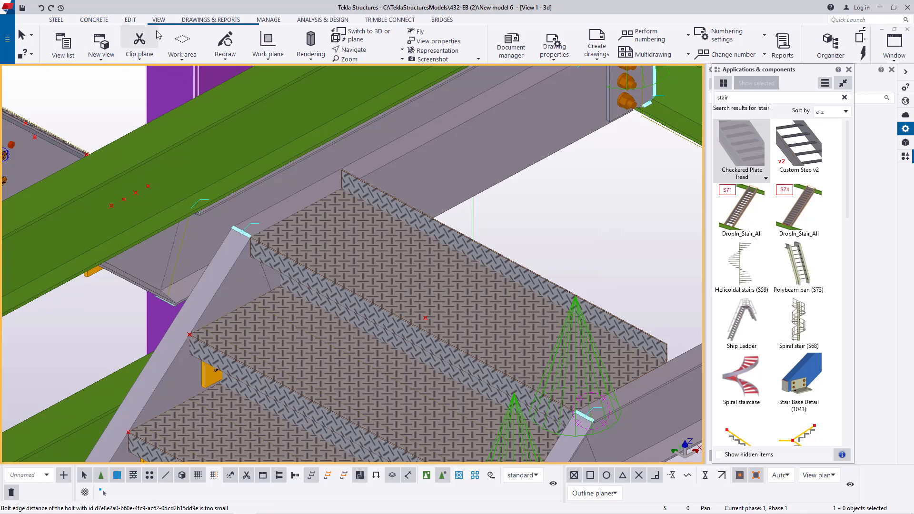
pyautogui.click(41, 8)
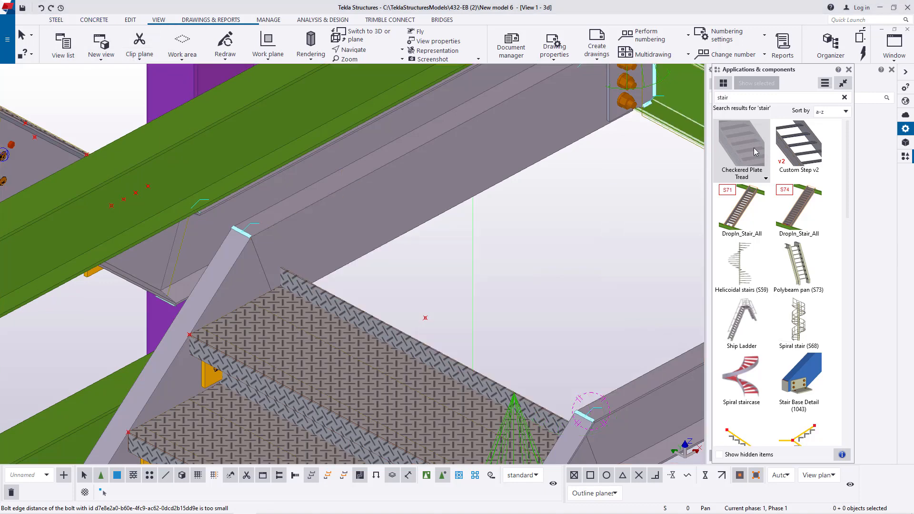
# - Load the saved landing attributes into the Checkered Plate Tread component and accept them
pyautogui.doubleClick(753, 148)
pyautogui.click(687, 125)
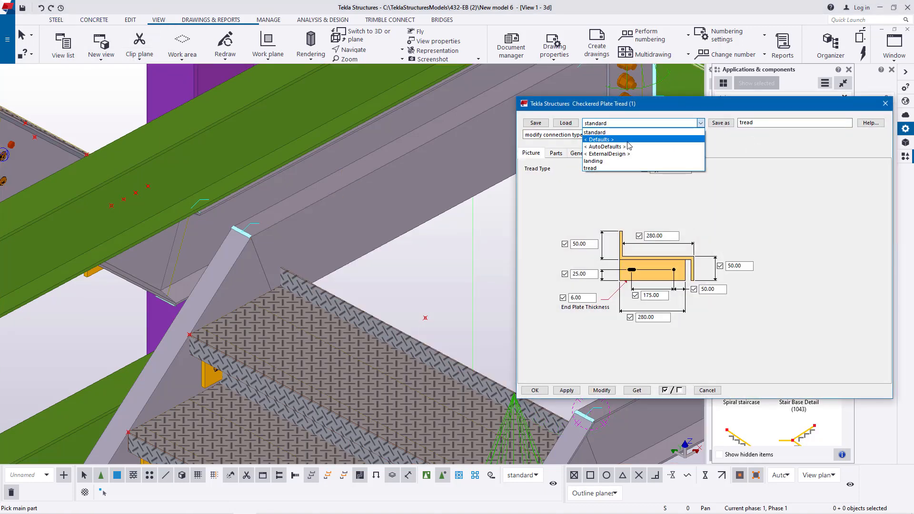
pyautogui.click(649, 164)
pyautogui.click(606, 393)
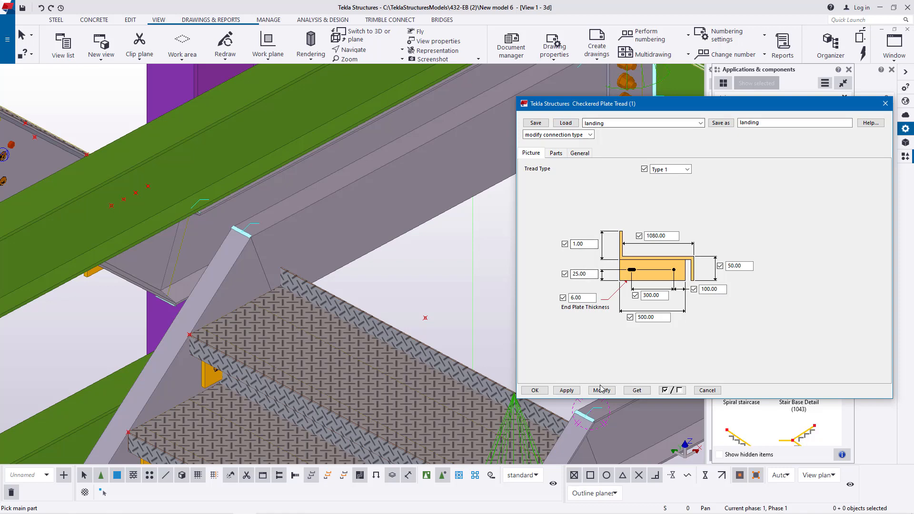
pyautogui.click(535, 391)
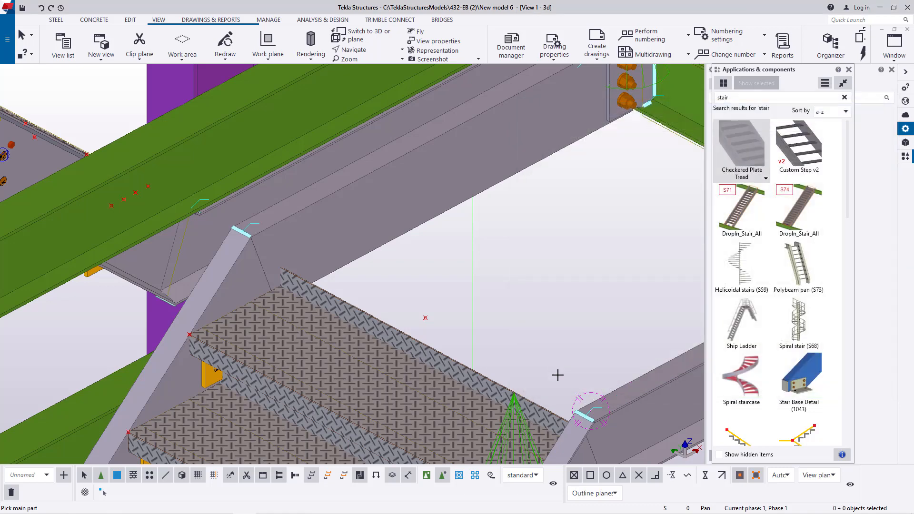
# - Insert a landing-size Checkered Plate Tread between the two landing beams at the head of the flight, from the near stringer corner to the far one
pyautogui.scroll(5, 556, 367)
pyautogui.click(625, 345)
pyautogui.scroll(-6, 450, 359)
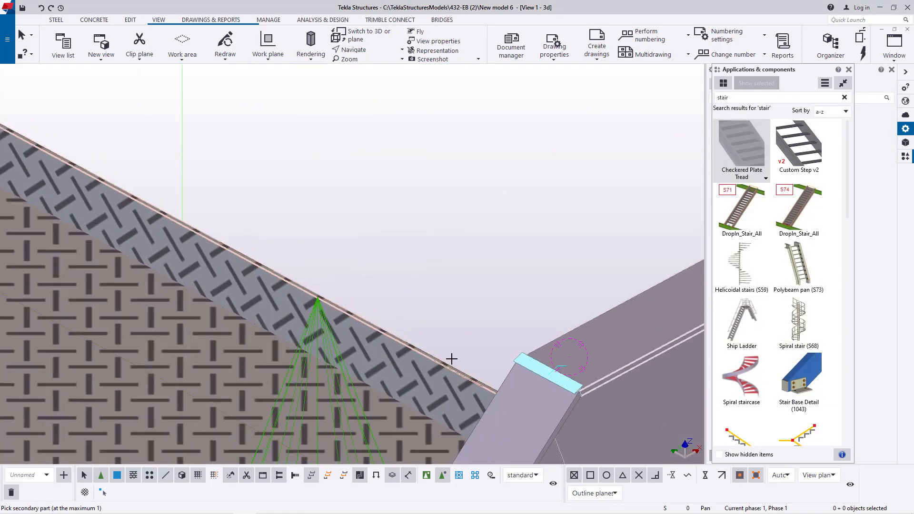
pyautogui.scroll(5, 517, 324)
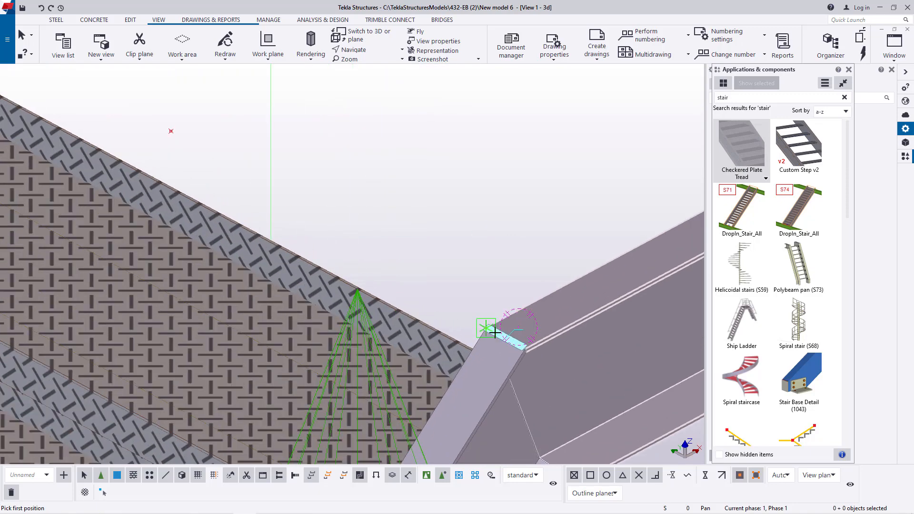
pyautogui.click(480, 325)
pyautogui.scroll(-5, 529, 319)
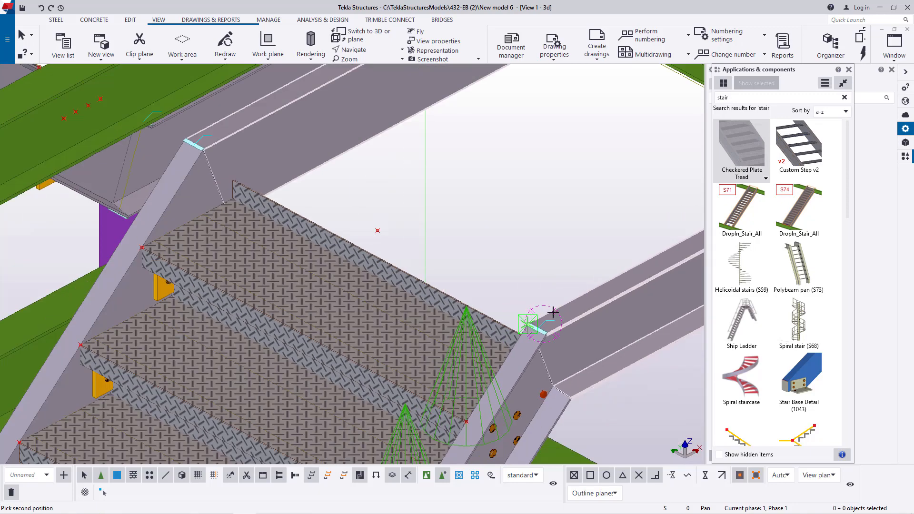
pyautogui.scroll(5, 312, 233)
pyautogui.scroll(3, 312, 232)
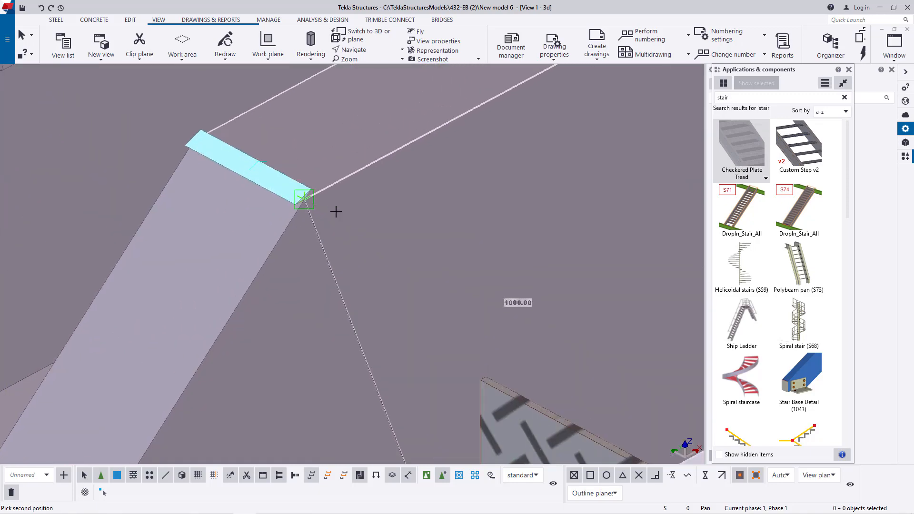
pyautogui.click(299, 196)
pyautogui.scroll(-5, 300, 200)
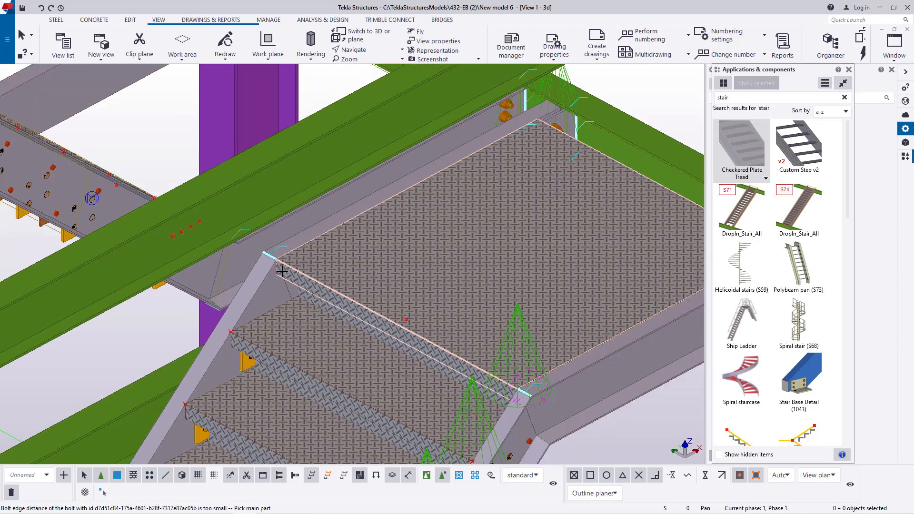
pyautogui.scroll(4, 449, 195)
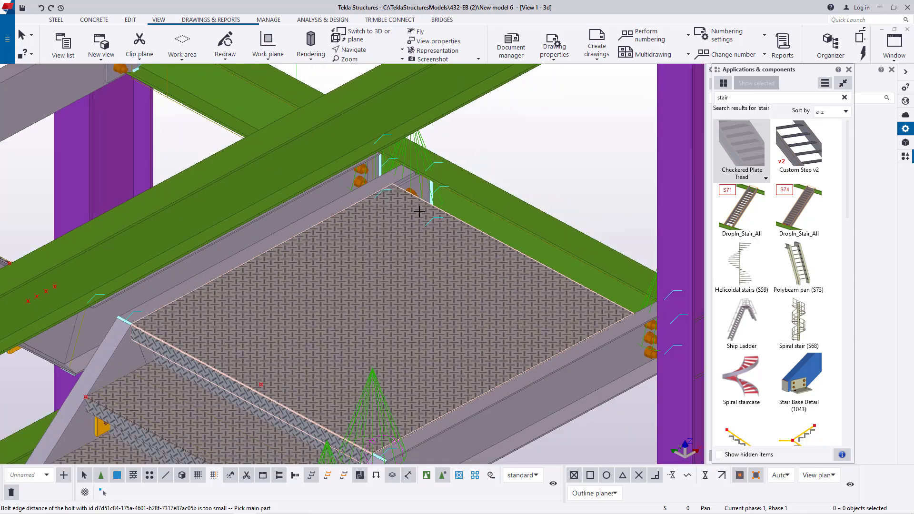
pyautogui.rightClick(555, 145)
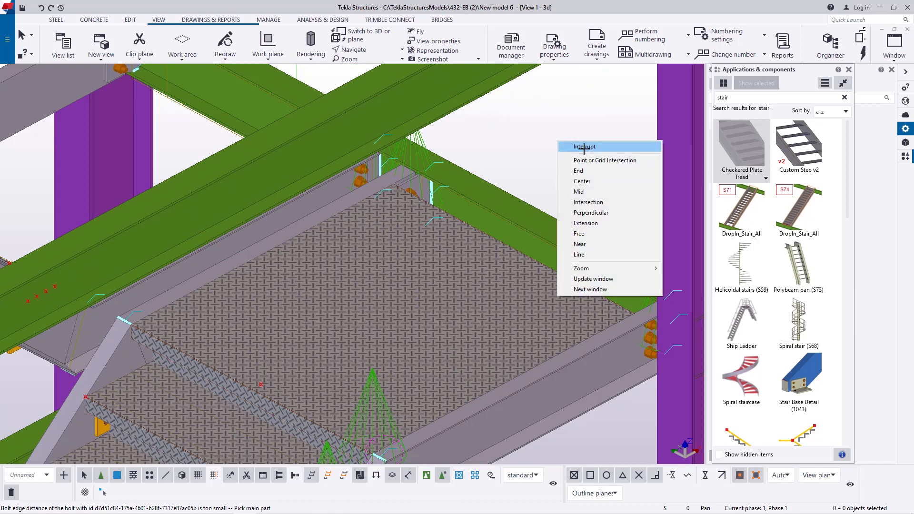
pyautogui.click(574, 146)
# - Insert a landing-size Checkered Plate Tread between the two landing beams at the foot of the upper flight, from one stringer corner to the other
pyautogui.scroll(2, 491, 234)
pyautogui.scroll(-4, 474, 291)
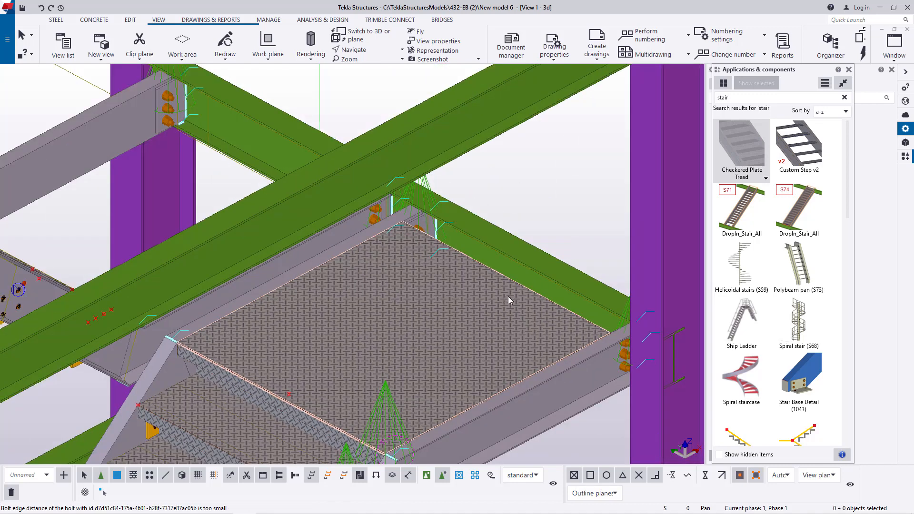
pyautogui.click(369, 51)
pyautogui.click(372, 64)
pyautogui.keyDown('ctrl'); pyautogui.moveTo(426, 270); pyautogui.dragTo(381, 184, button='middle'); pyautogui.keyUp('ctrl')
pyautogui.scroll(-2, 365, 289)
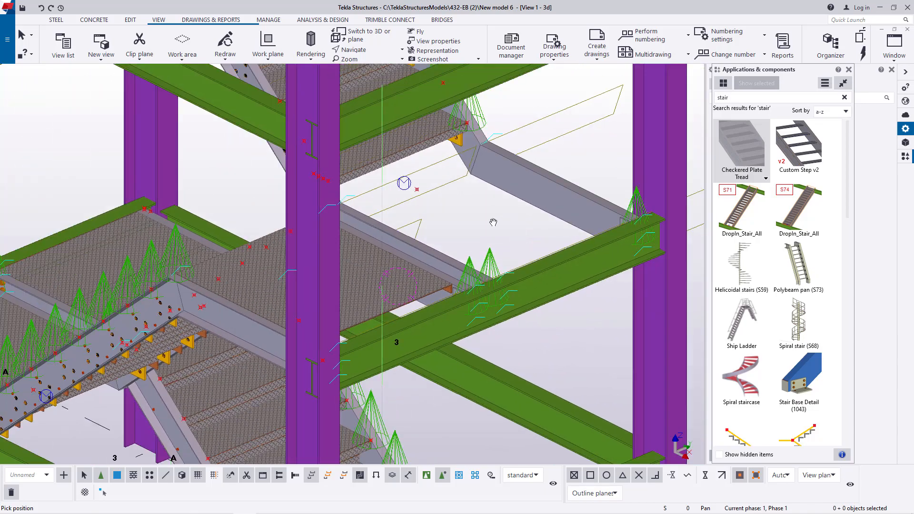
pyautogui.scroll(5, 524, 170)
pyautogui.rightClick(554, 143)
pyautogui.click(586, 149)
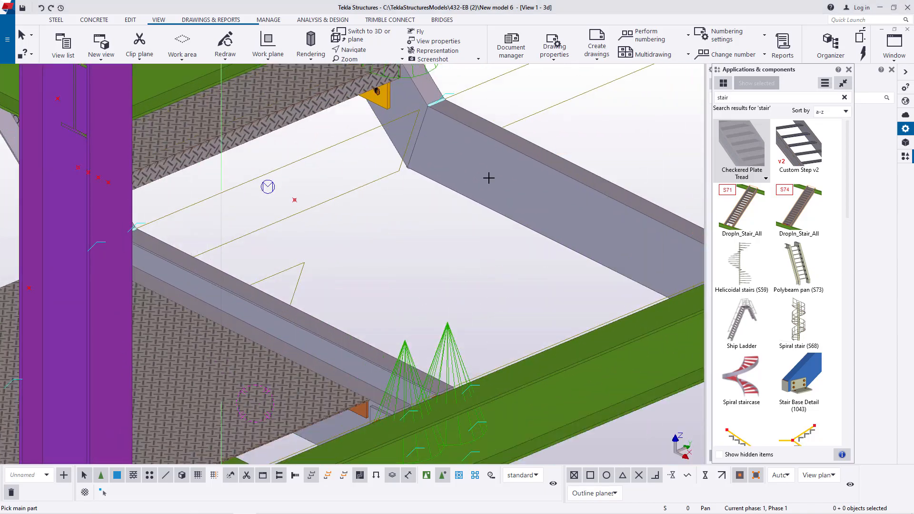
pyautogui.scroll(-2, 487, 178)
pyautogui.scroll(2, 286, 248)
pyautogui.scroll(1, 287, 248)
pyautogui.click(312, 268)
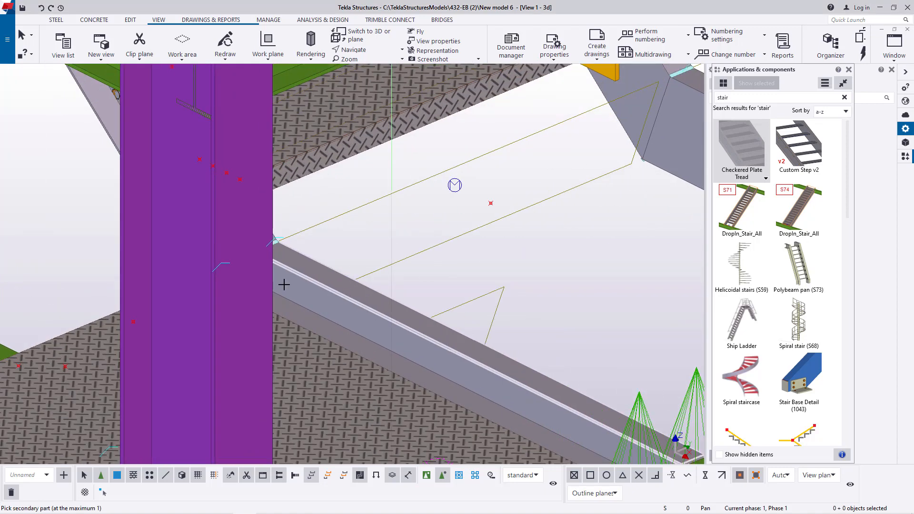
pyautogui.scroll(-1, 278, 291)
pyautogui.scroll(5, 304, 242)
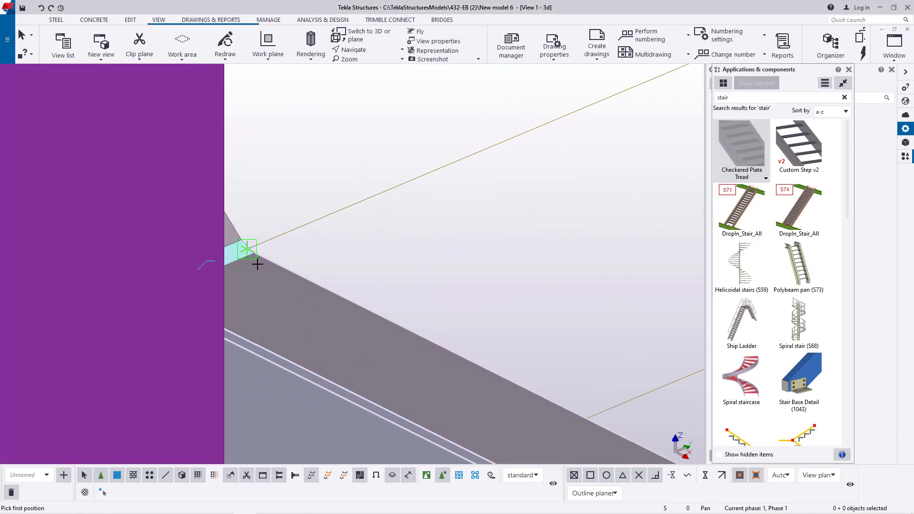
pyautogui.click(243, 252)
pyautogui.scroll(-5, 273, 344)
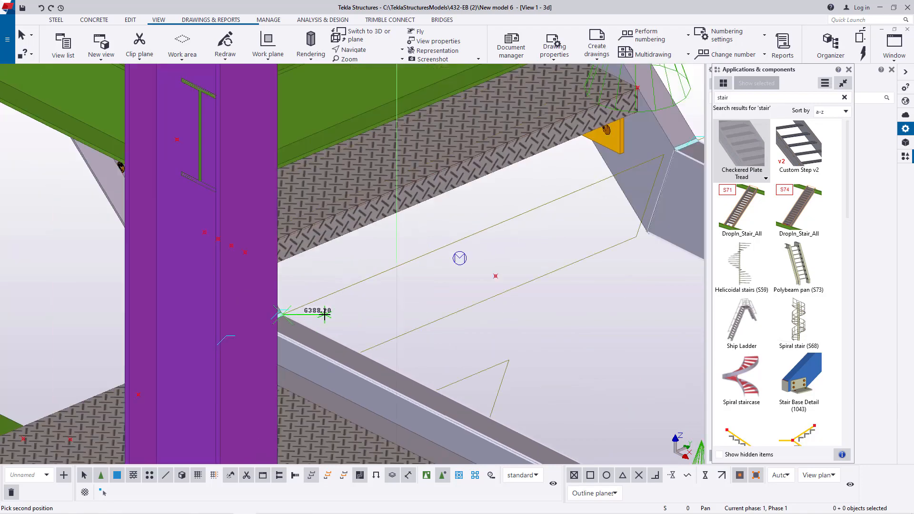
pyautogui.scroll(5, 602, 186)
pyautogui.scroll(3, 528, 242)
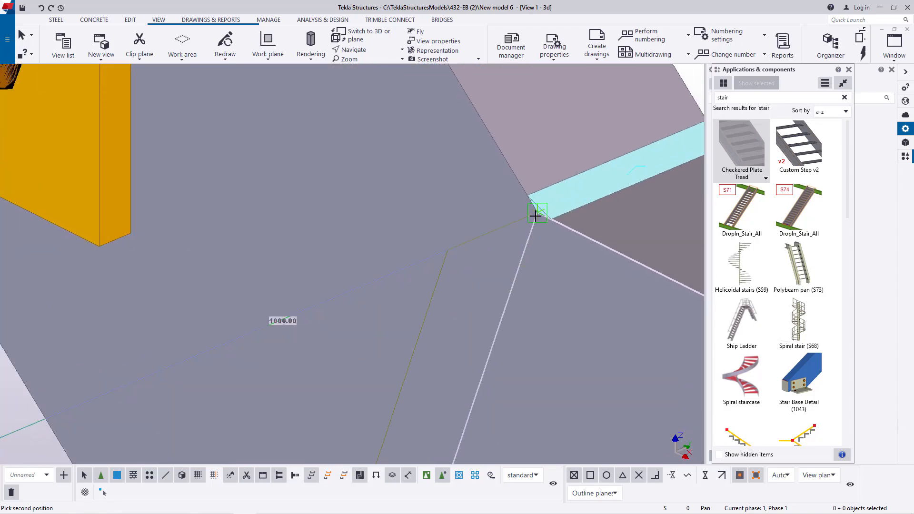
pyautogui.click(536, 216)
pyautogui.scroll(-10, 535, 216)
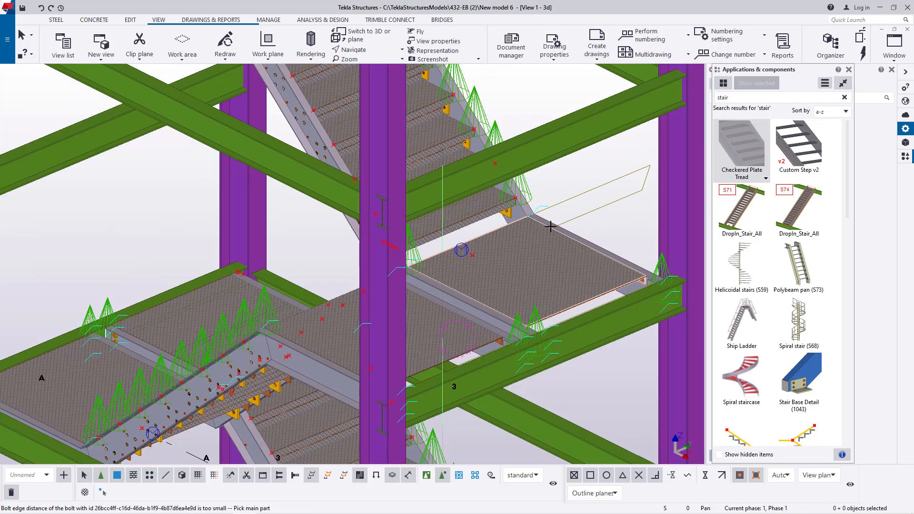
pyautogui.rightClick(614, 220)
pyautogui.click(629, 228)
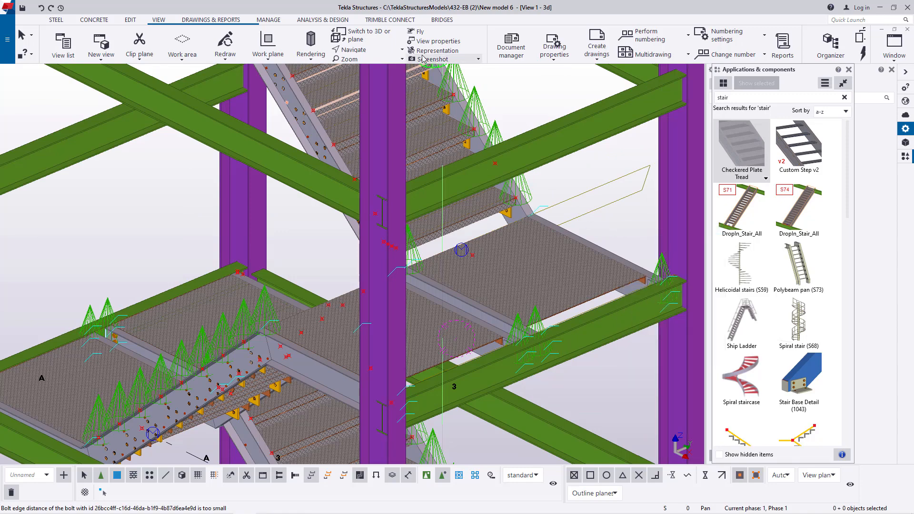
# - Set the tread width of the landing plate at the head of the lower flight to 1180 and apply the modification
pyautogui.click(373, 53)
pyautogui.click(373, 63)
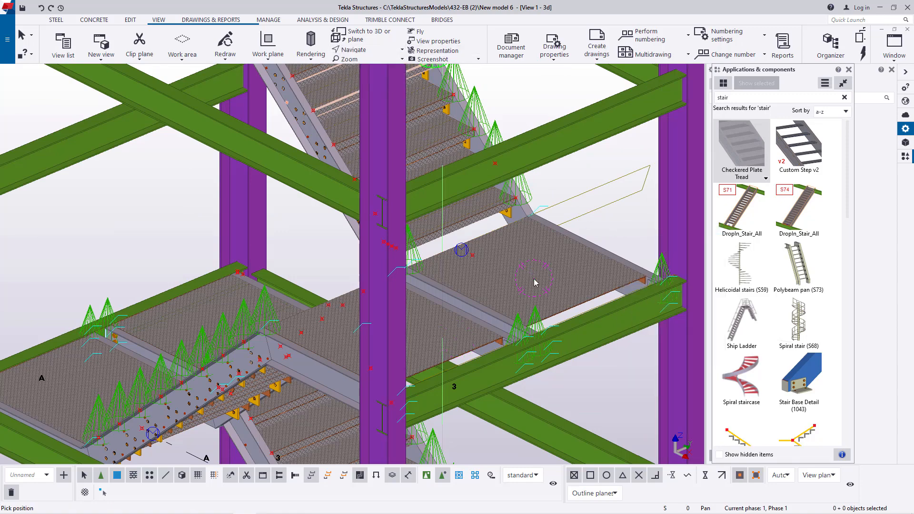
pyautogui.keyDown('ctrl'); pyautogui.moveTo(530, 287); pyautogui.dragTo(645, 288, button='middle'); pyautogui.keyUp('ctrl')
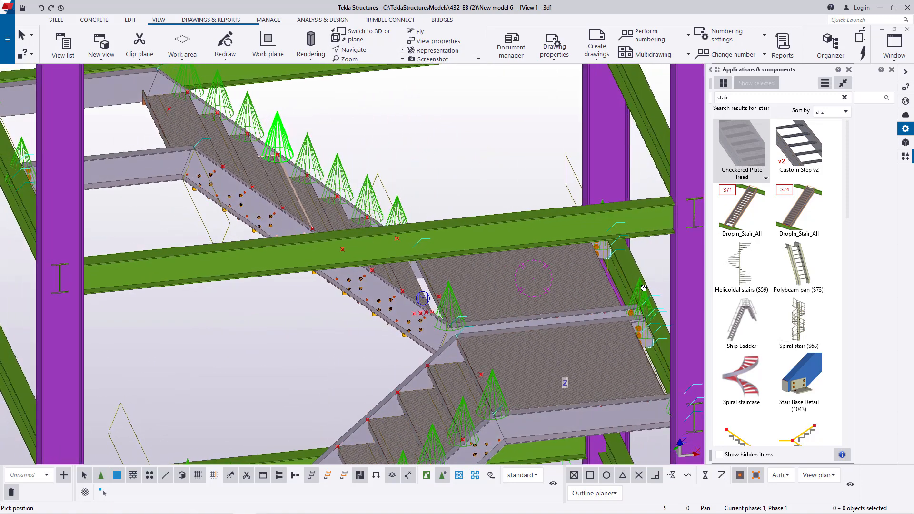
pyautogui.scroll(2, 651, 301)
pyautogui.scroll(-3, 651, 300)
pyautogui.keyDown('ctrl'); pyautogui.moveTo(512, 316); pyautogui.dragTo(573, 305, button='middle'); pyautogui.keyUp('ctrl')
pyautogui.scroll(5, 574, 304)
pyautogui.rightClick(584, 204)
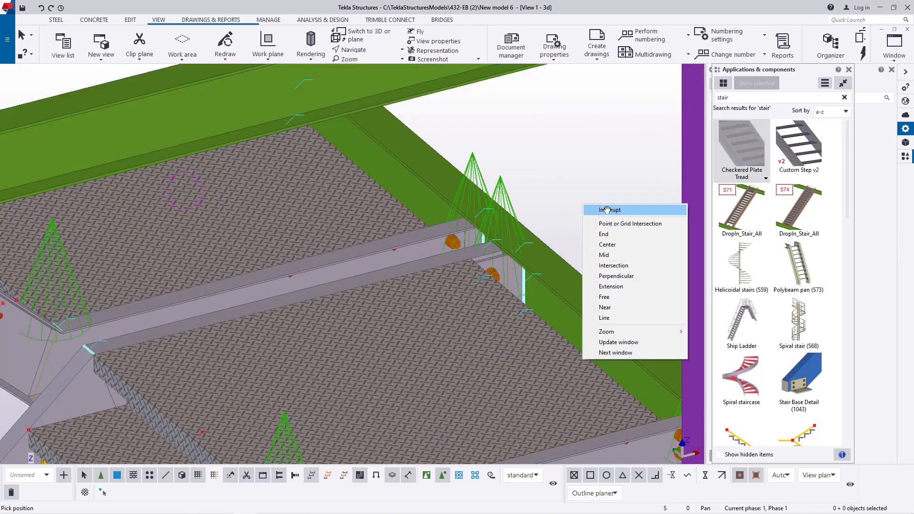
pyautogui.click(606, 208)
pyautogui.scroll(2, 526, 322)
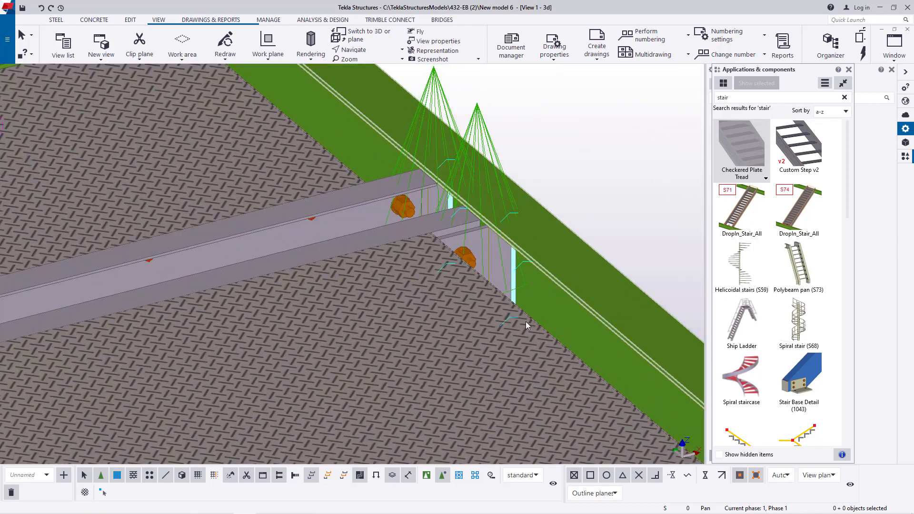
pyautogui.click(427, 476)
pyautogui.doubleClick(441, 379)
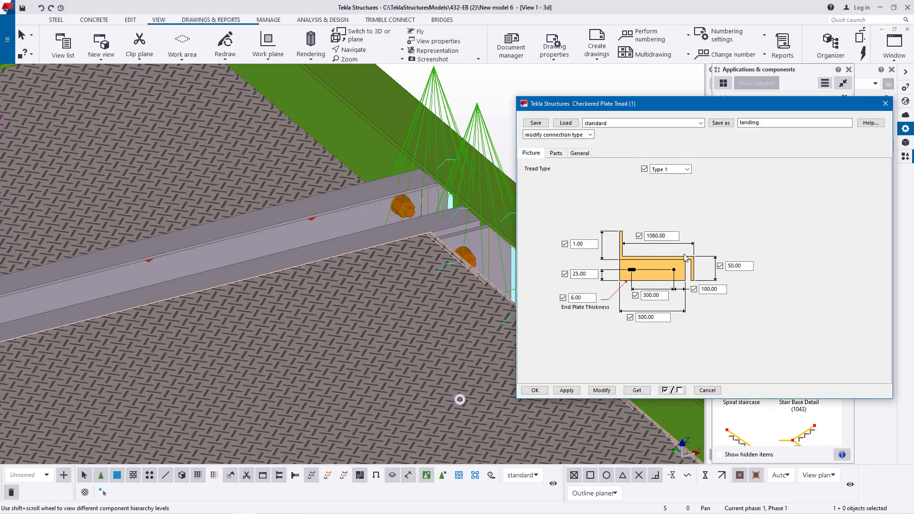
pyautogui.scroll(-2, 186, 312)
pyautogui.scroll(1, 376, 286)
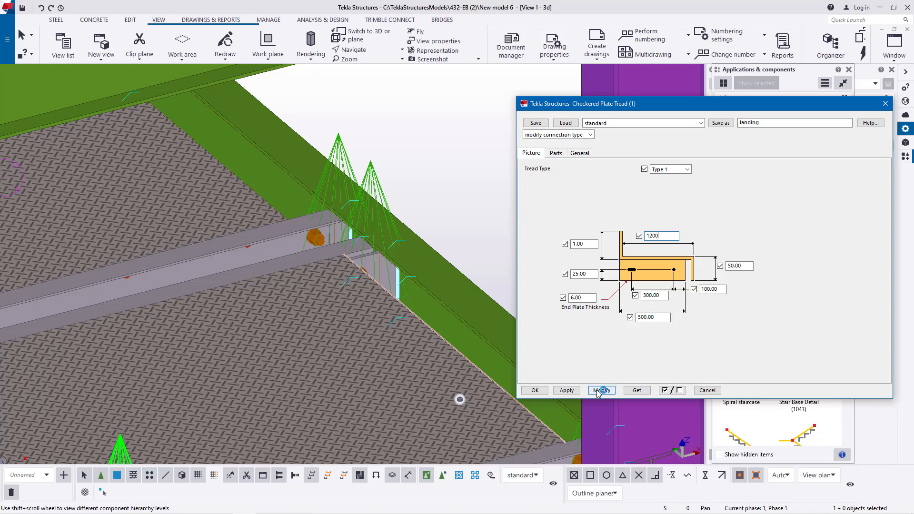
pyautogui.scroll(5, 393, 256)
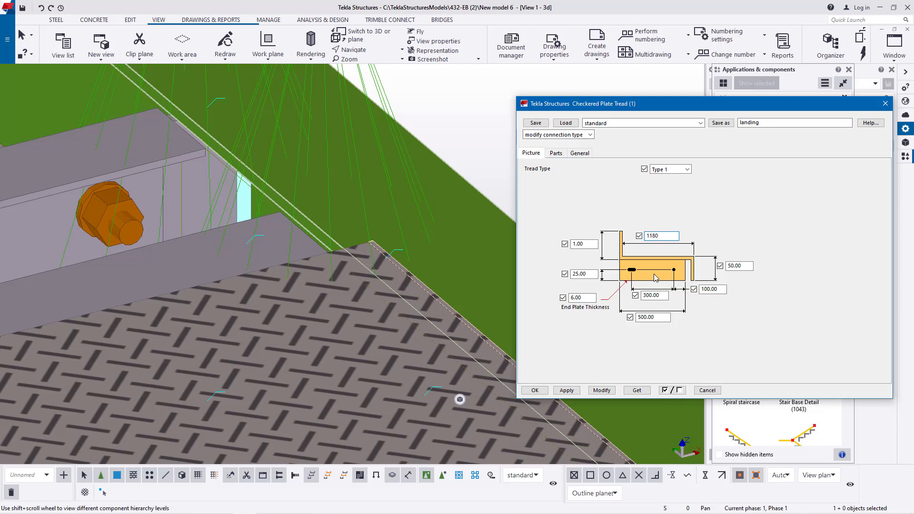
pyautogui.click(602, 390)
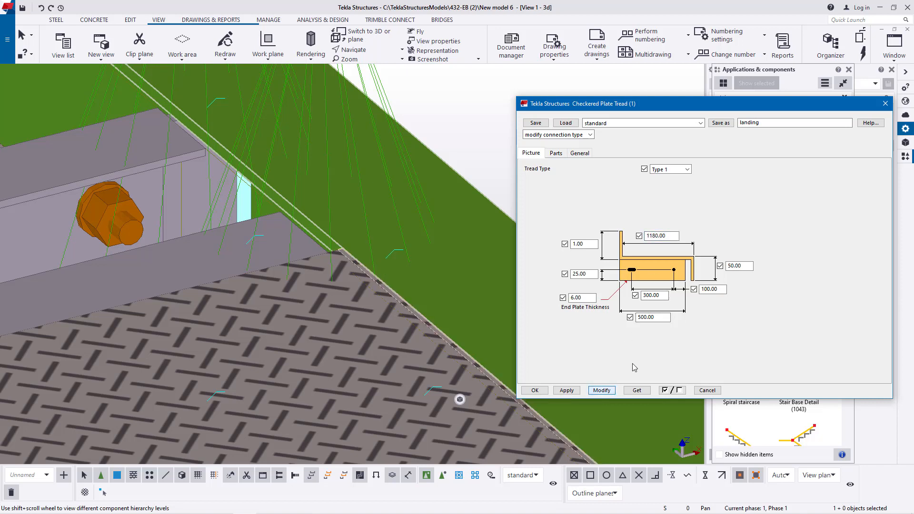
pyautogui.click(543, 391)
# - Modify the adjacent landing plate at the foot of the upper flight to a tread width of 1180
pyautogui.scroll(-5, 548, 344)
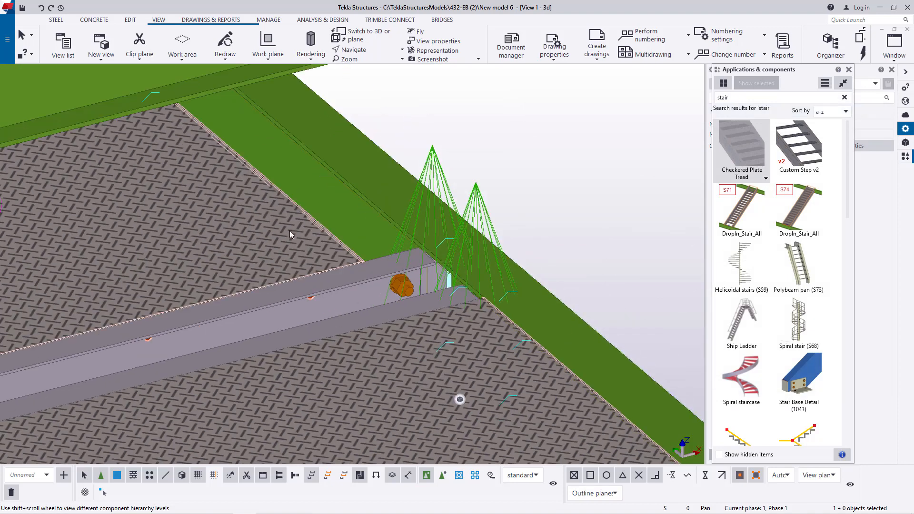
pyautogui.scroll(2, 285, 230)
pyautogui.doubleClick(284, 229)
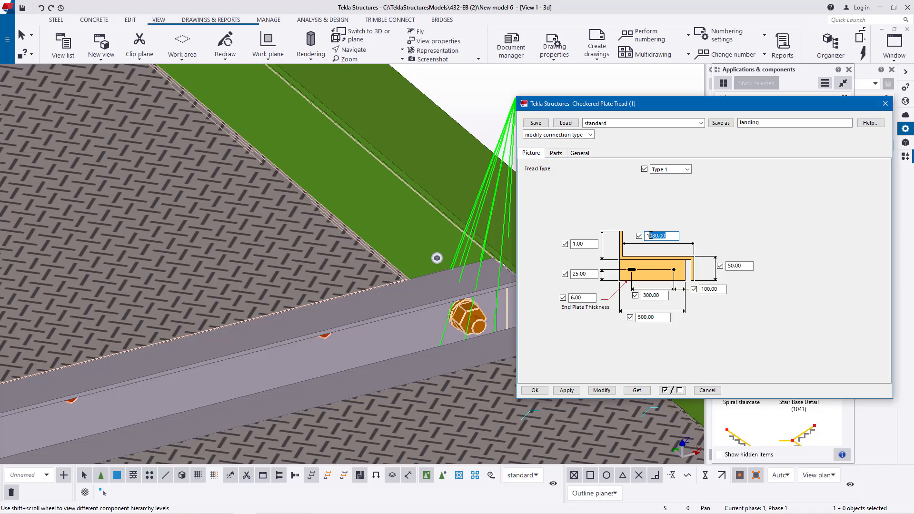
pyautogui.click(606, 391)
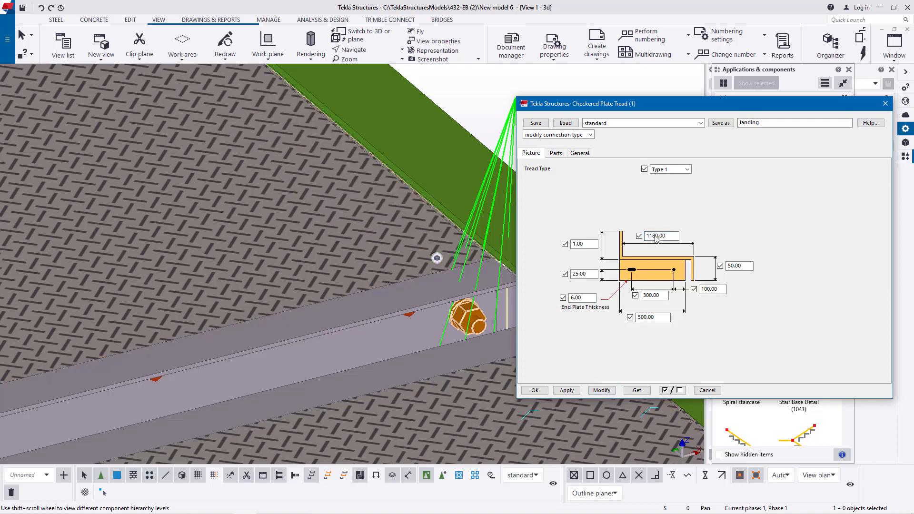
# - Save the Checkered Plate Tread settings as landing1, load that attribute set, and close the component properties
pyautogui.click(772, 123)
pyautogui.click(567, 125)
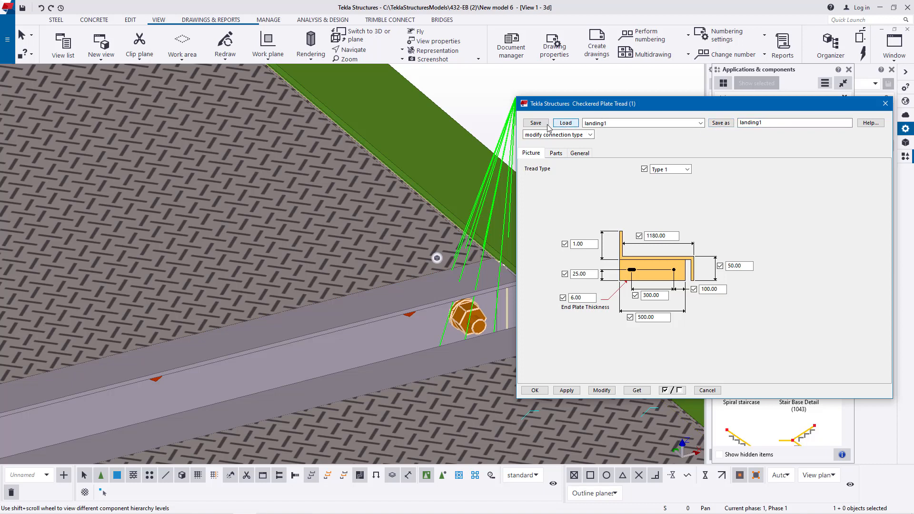
pyautogui.click(701, 124)
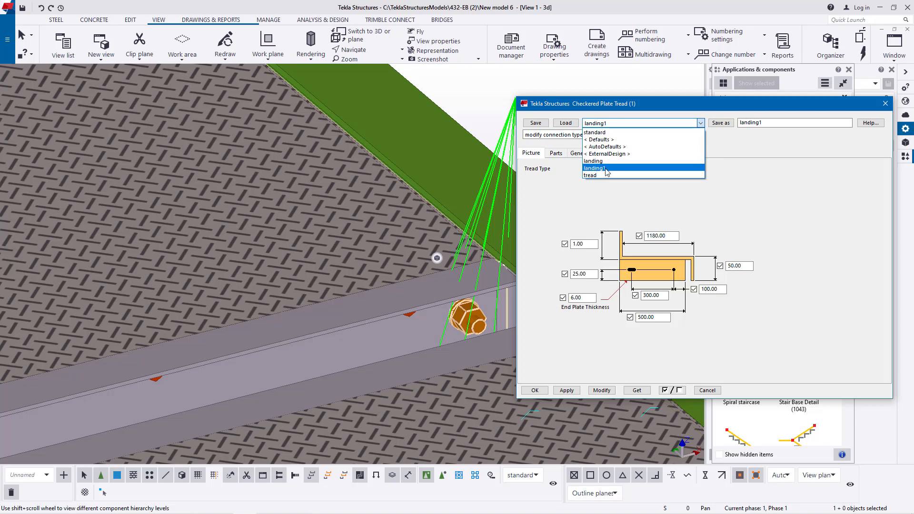
pyautogui.click(814, 203)
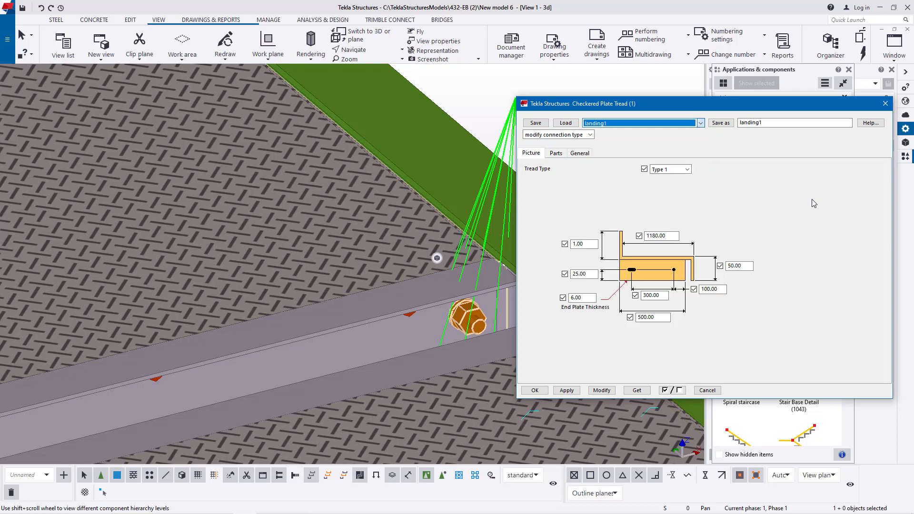
pyautogui.click(885, 104)
pyautogui.scroll(-4, 489, 322)
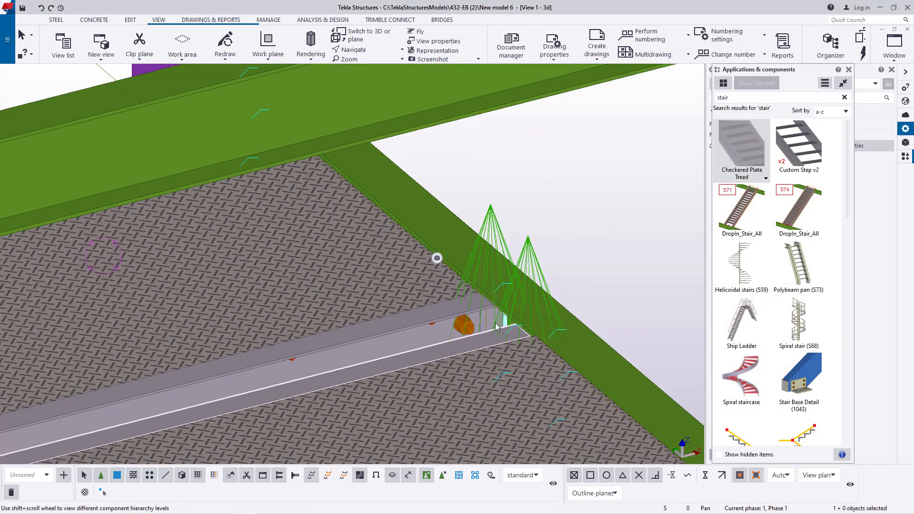
pyautogui.click(583, 243)
# - Delete the three topmost leftover PL10X150 step plates beneath the checkered treads of the lower flight
pyautogui.click(358, 59)
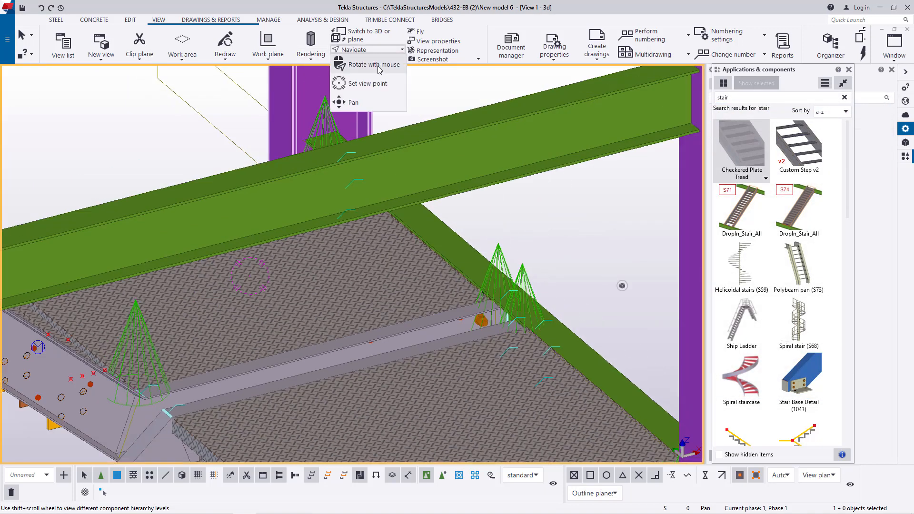
pyautogui.click(369, 69)
pyautogui.scroll(-8, 438, 280)
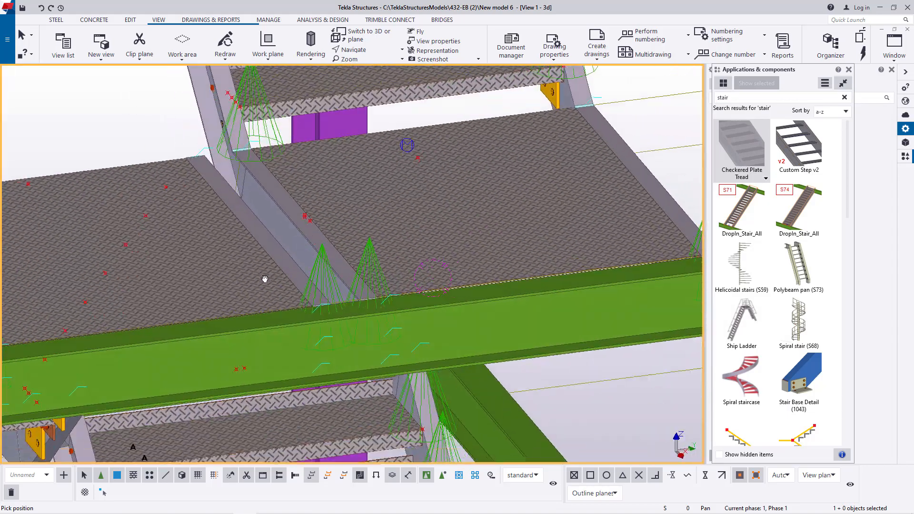
pyautogui.scroll(-8, 401, 275)
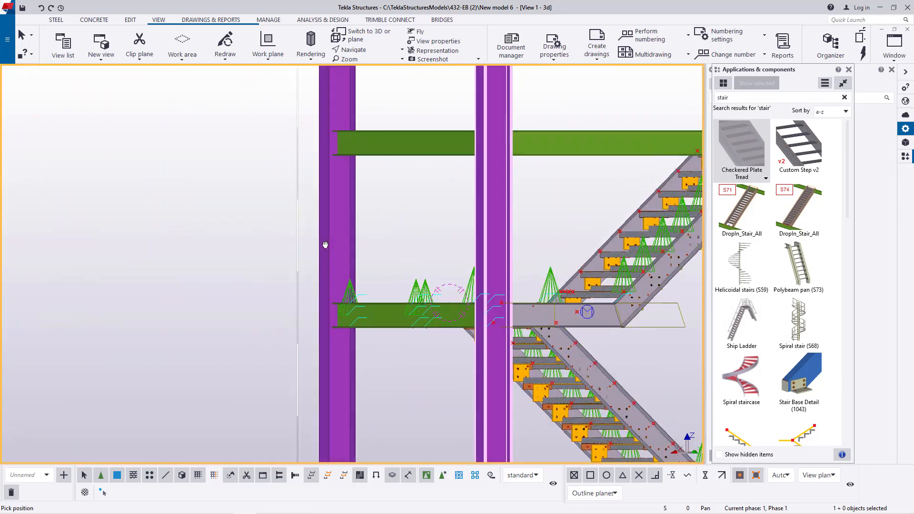
pyautogui.scroll(10, 429, 351)
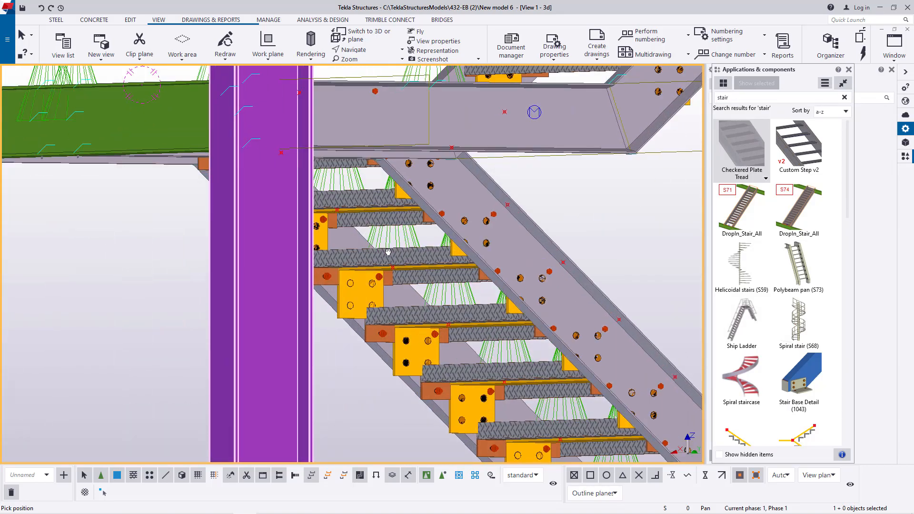
pyautogui.rightClick(348, 291)
pyautogui.click(362, 302)
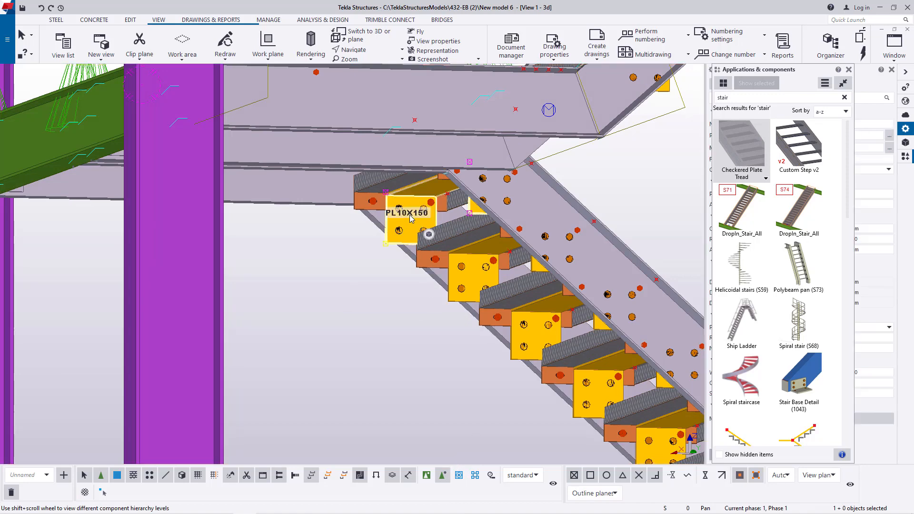
pyautogui.press('Delete')
pyautogui.click(475, 283)
pyautogui.press('Delete')
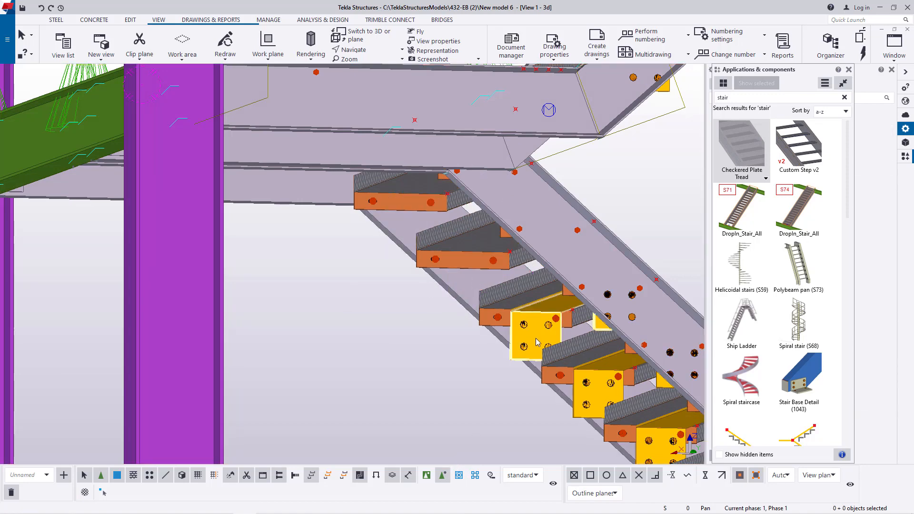
pyautogui.click(529, 336)
pyautogui.press('Delete')
# - Delete the remaining leftover step plates beneath the lower flight's checkered treads, down to the flight's foot
pyautogui.scroll(-1, 550, 366)
pyautogui.scroll(2, 550, 367)
pyautogui.click(574, 399)
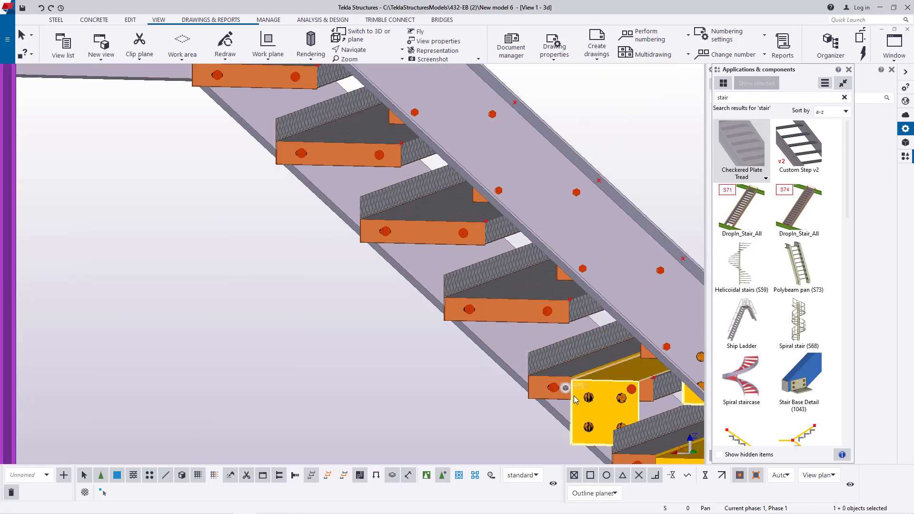
pyautogui.scroll(-2, 609, 418)
pyautogui.scroll(3, 581, 381)
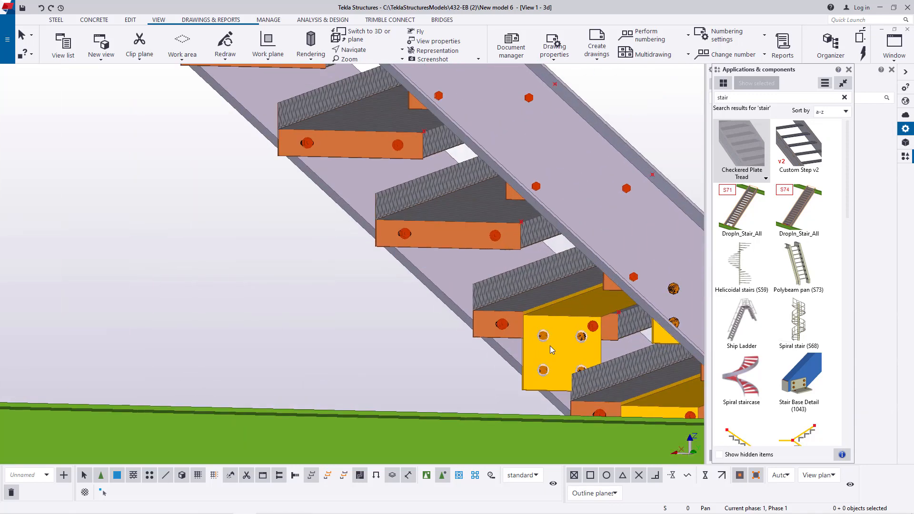
pyautogui.click(560, 352)
pyautogui.press('Delete')
pyautogui.scroll(-2, 561, 352)
pyautogui.scroll(4, 571, 310)
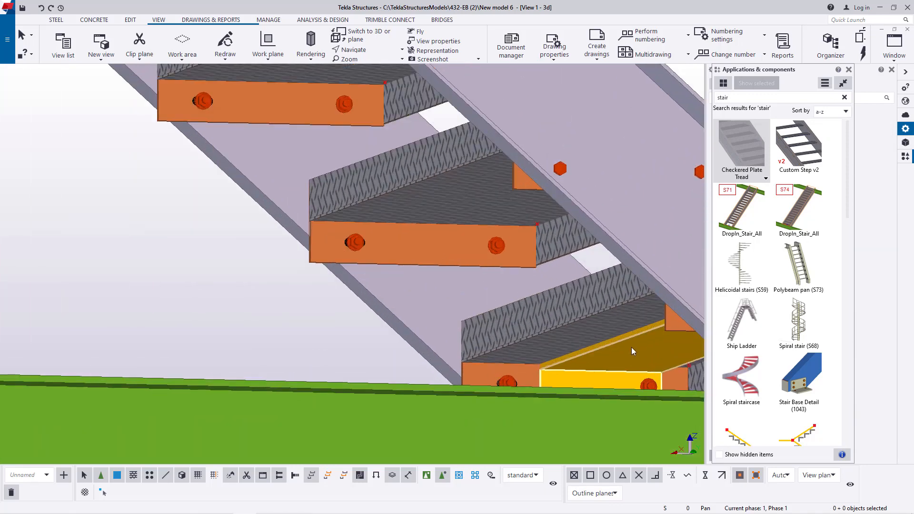
pyautogui.scroll(-3, 558, 299)
pyautogui.scroll(3, 543, 369)
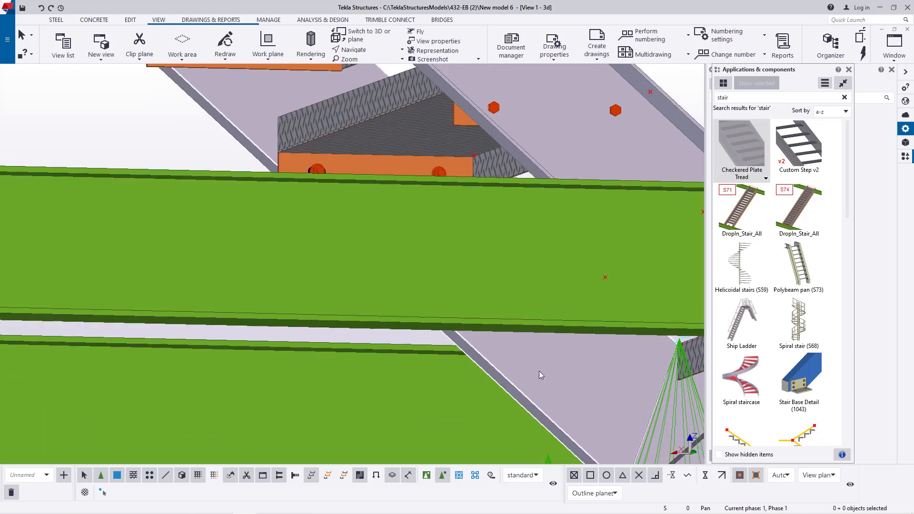
pyautogui.scroll(-1, 541, 368)
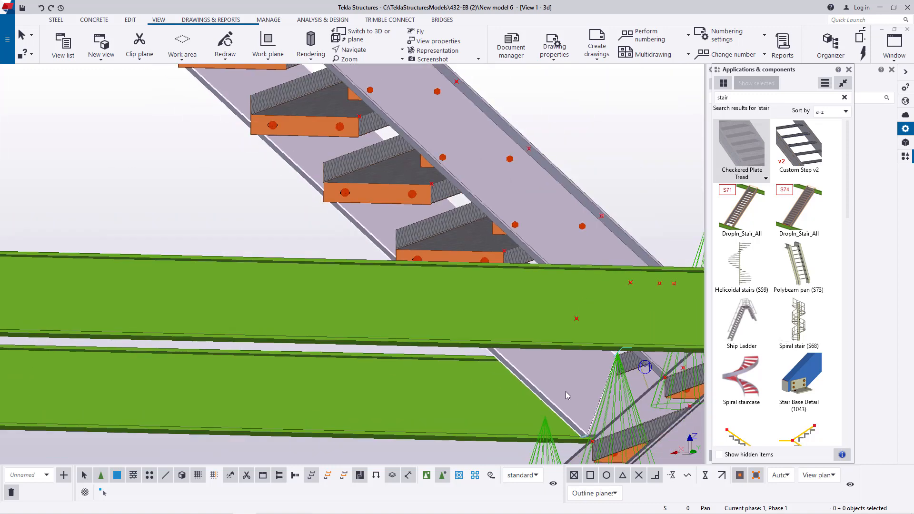
# - Delete the two lowest leftover step plates beneath the checkered treads of the upper flight
pyautogui.click(376, 51)
pyautogui.click(381, 83)
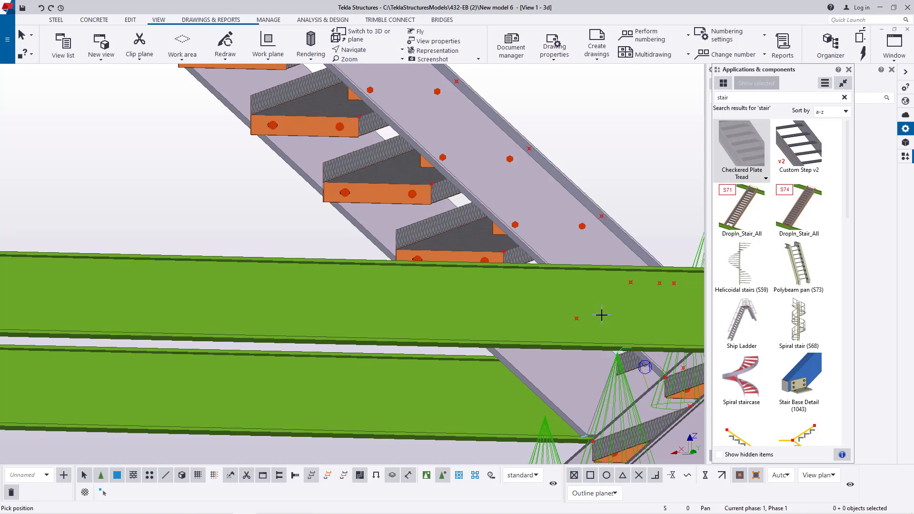
pyautogui.scroll(-2, 600, 307)
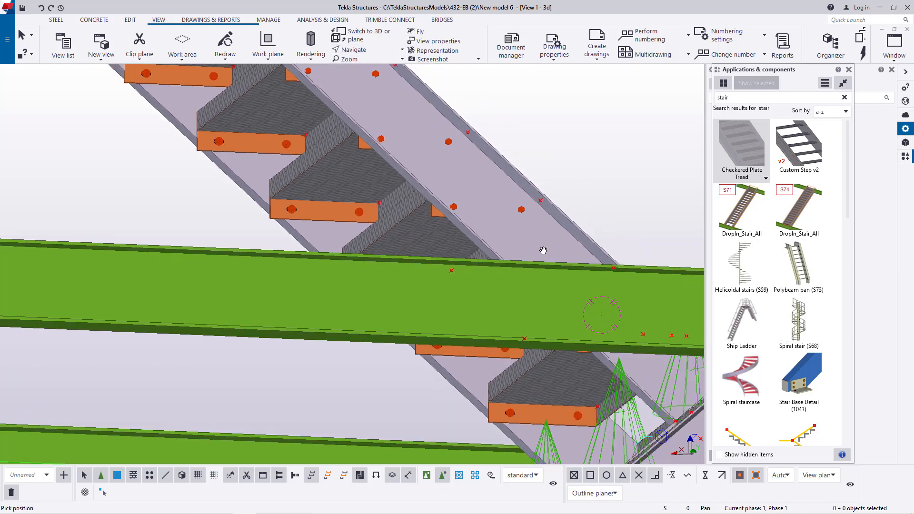
pyautogui.scroll(-2, 543, 250)
pyautogui.rightClick(582, 204)
pyautogui.click(593, 204)
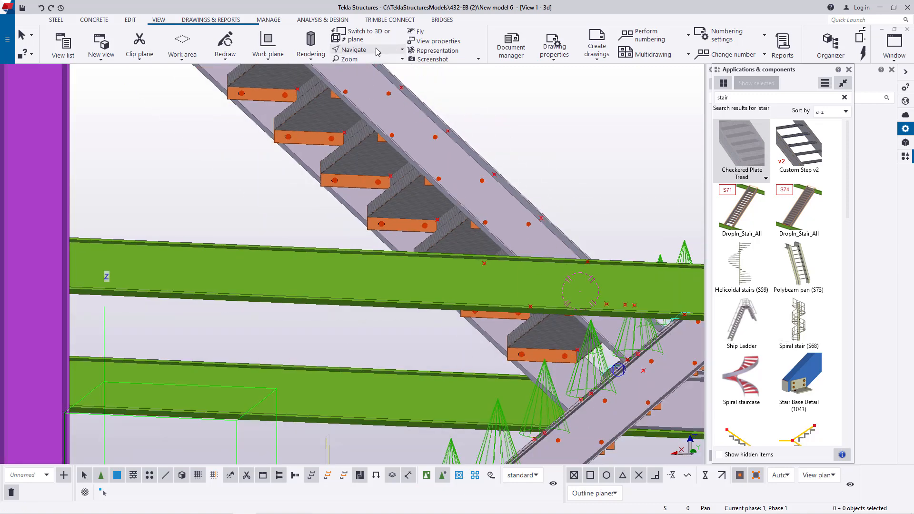
pyautogui.click(352, 50)
pyautogui.click(377, 83)
pyautogui.moveTo(471, 193); pyautogui.dragTo(200, 256)
pyautogui.scroll(-4, 281, 178)
pyautogui.keyDown('ctrl'); pyautogui.moveTo(375, 223); pyautogui.dragTo(367, 199, button='middle'); pyautogui.keyUp('ctrl')
pyautogui.scroll(2, 355, 115)
pyautogui.scroll(6, 336, 103)
pyautogui.rightClick(137, 152)
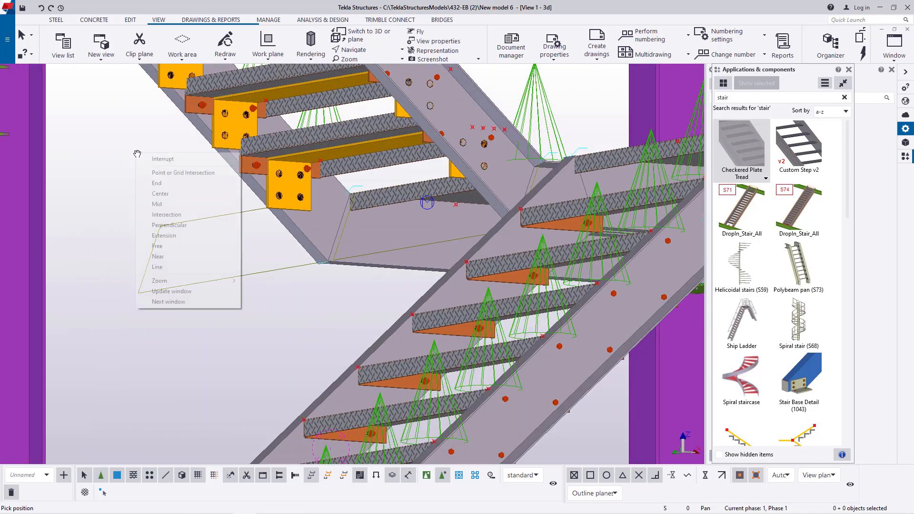
pyautogui.click(162, 159)
pyautogui.scroll(3, 257, 164)
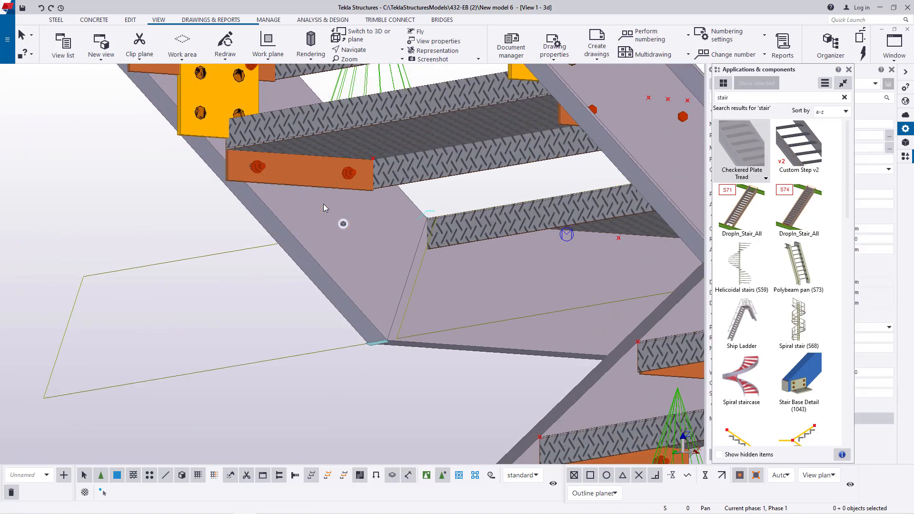
pyautogui.scroll(-4, 323, 203)
pyautogui.scroll(4, 302, 181)
pyautogui.scroll(-4, 348, 209)
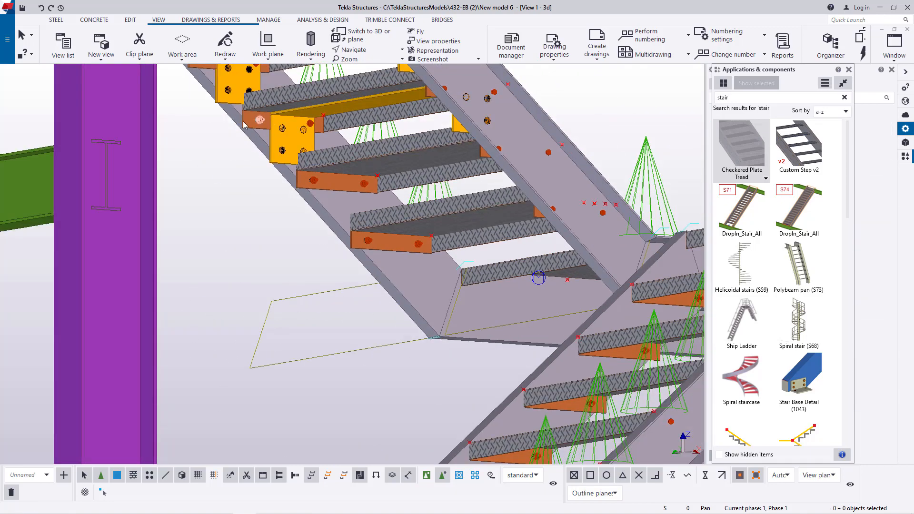
# - Delete the next leftover PL10X150 step plates up the middle of the upper flight, leaving the checkered treads in place
pyautogui.scroll(4, 357, 175)
pyautogui.click(357, 175)
pyautogui.scroll(-3, 423, 190)
pyautogui.scroll(4, 372, 136)
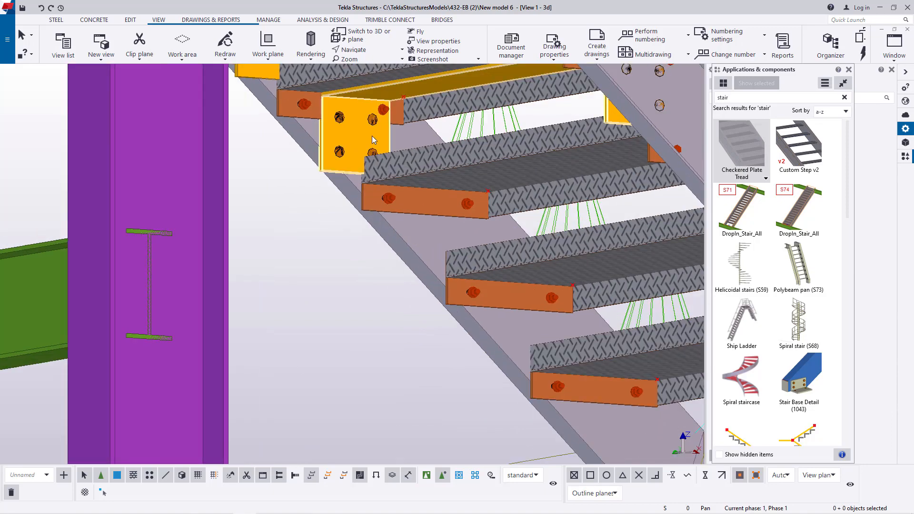
pyautogui.scroll(-4, 457, 186)
pyautogui.scroll(4, 415, 172)
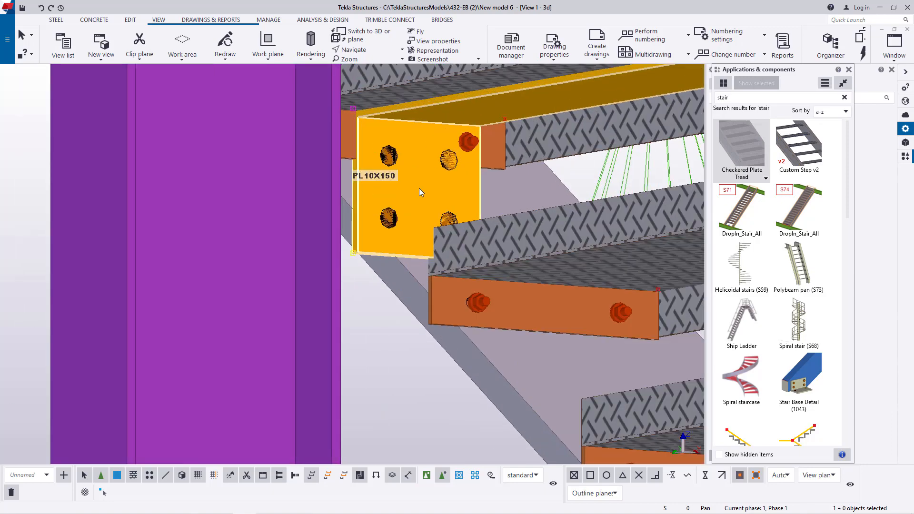
pyautogui.scroll(-4, 482, 237)
pyautogui.scroll(3, 474, 110)
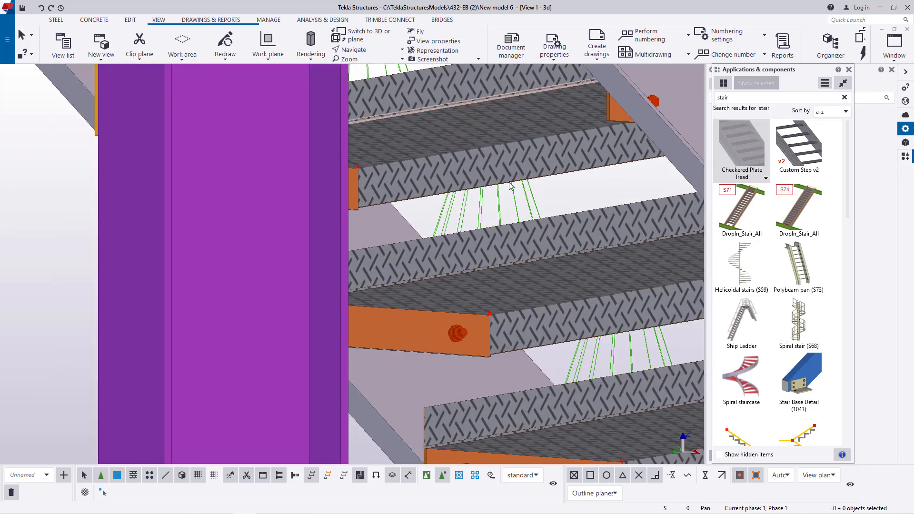
# - Delete the last leftover step plates beneath the upper flight's treads near its head, behind the column
pyautogui.scroll(-3, 429, 124)
pyautogui.scroll(3, 418, 121)
pyautogui.scroll(1, 344, 113)
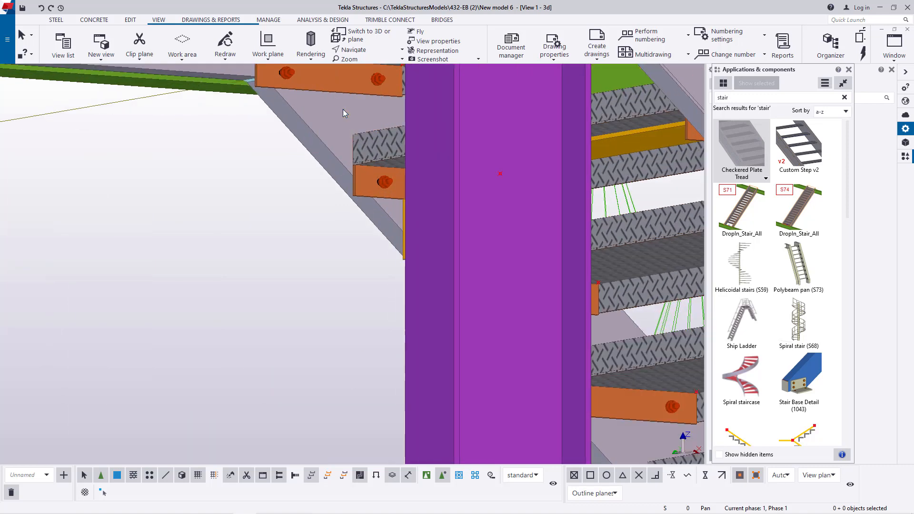
pyautogui.scroll(-4, 343, 109)
pyautogui.scroll(5, 592, 213)
pyautogui.scroll(2, 592, 209)
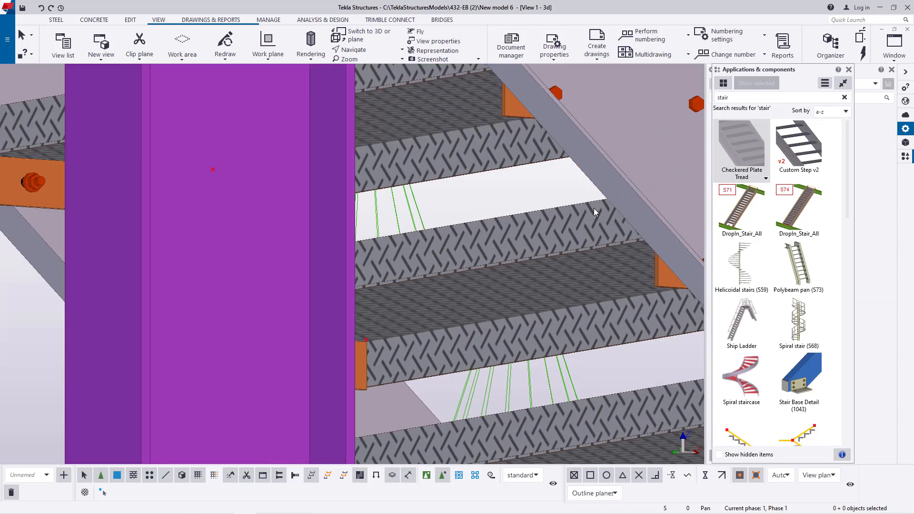
pyautogui.scroll(-5, 593, 208)
# - Examine the stair tower from several sides, ending at the uncovered landing at the head of the upper flight
pyautogui.click(365, 50)
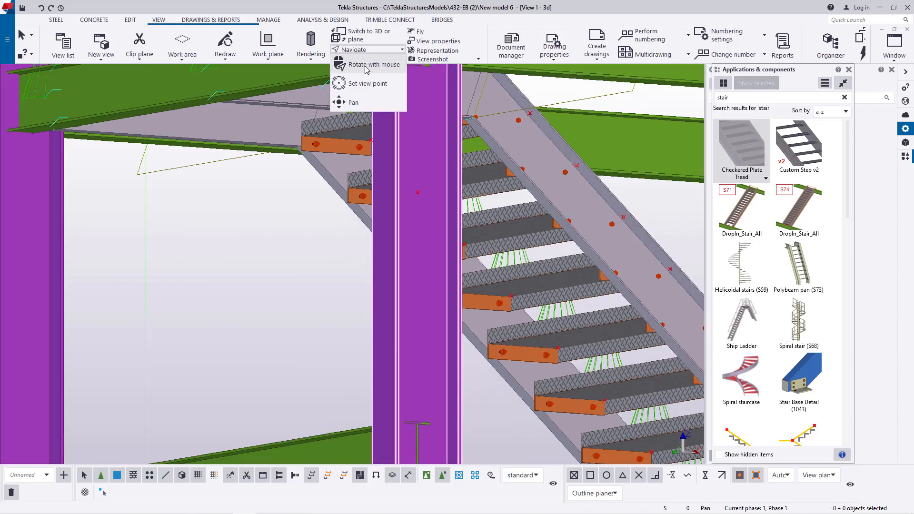
pyautogui.click(365, 66)
pyautogui.moveTo(538, 183); pyautogui.dragTo(196, 235)
pyautogui.scroll(-5, 195, 234)
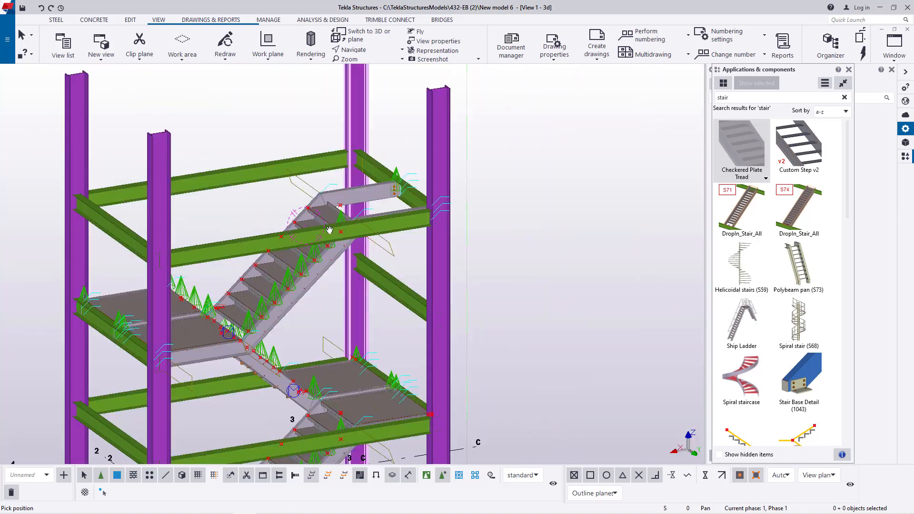
pyautogui.moveTo(344, 244); pyautogui.dragTo(298, 226)
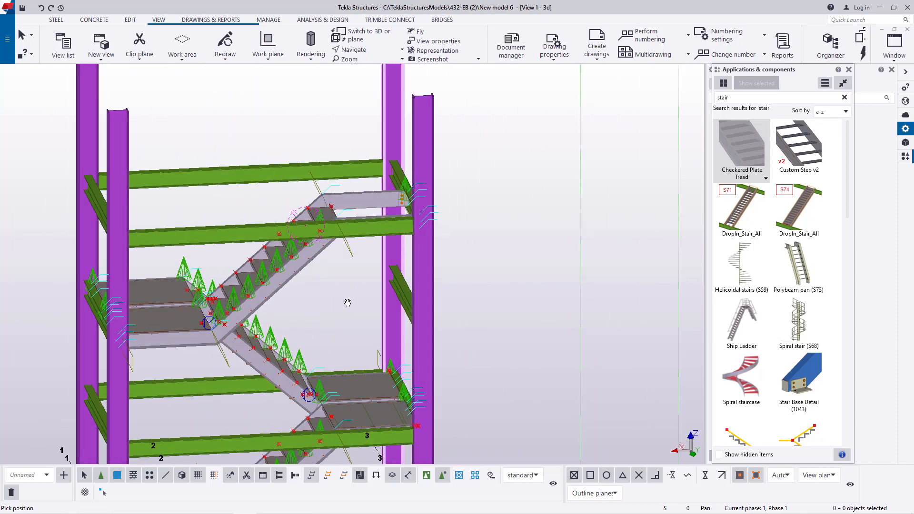
pyautogui.scroll(5, 379, 224)
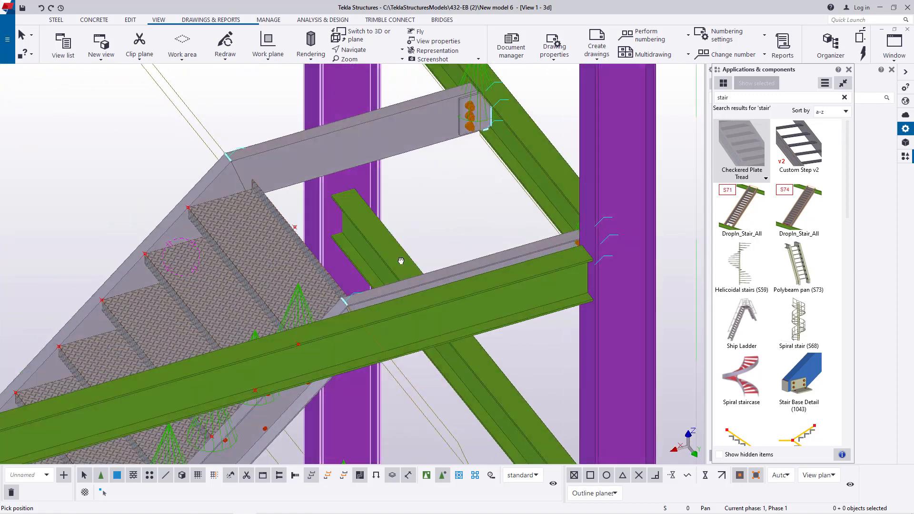
pyautogui.moveTo(401, 261); pyautogui.dragTo(407, 262, button='middle')
pyautogui.scroll(4, 267, 141)
pyautogui.rightClick(198, 110)
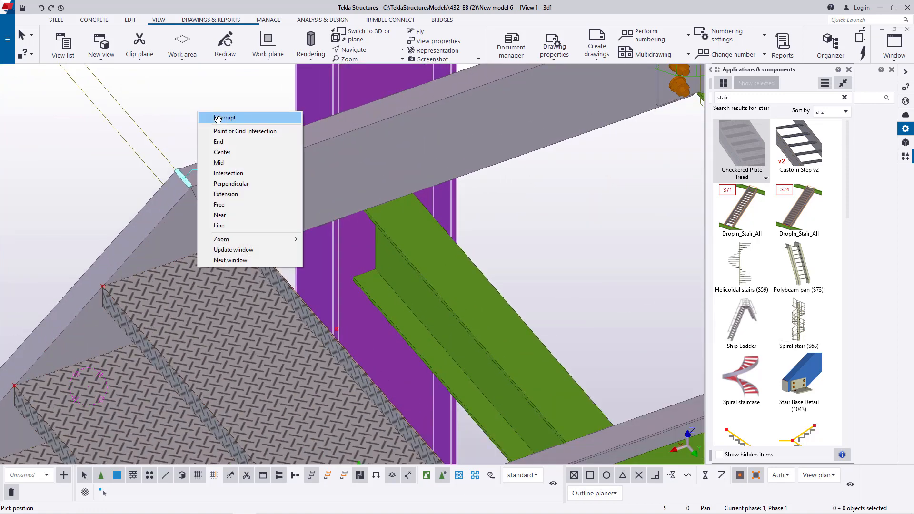
pyautogui.click(220, 119)
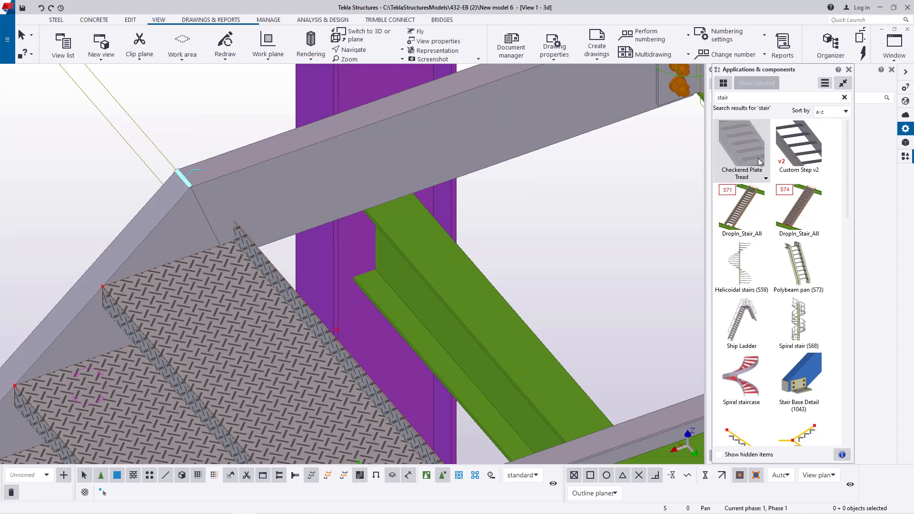
# - Load the landing attribute set into the Checkered Plate Tread properties, apply it, and close the dialog
pyautogui.doubleClick(749, 150)
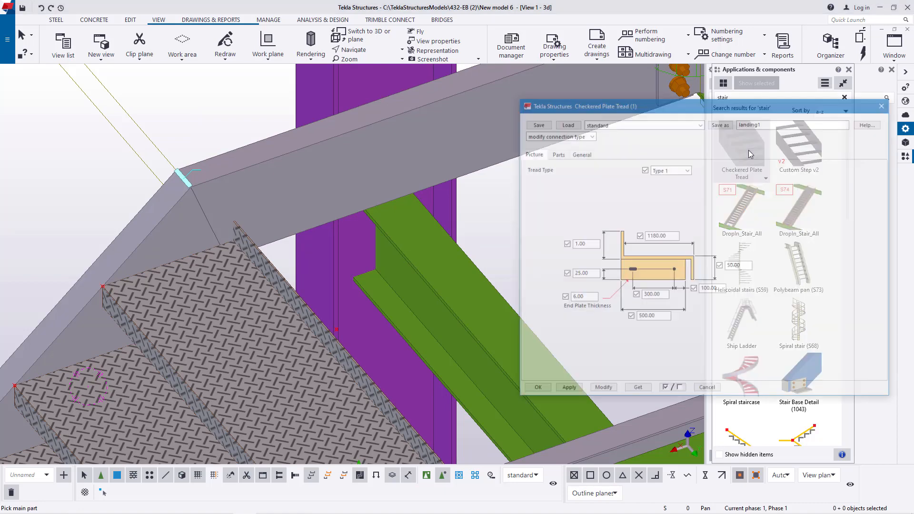
pyautogui.click(700, 124)
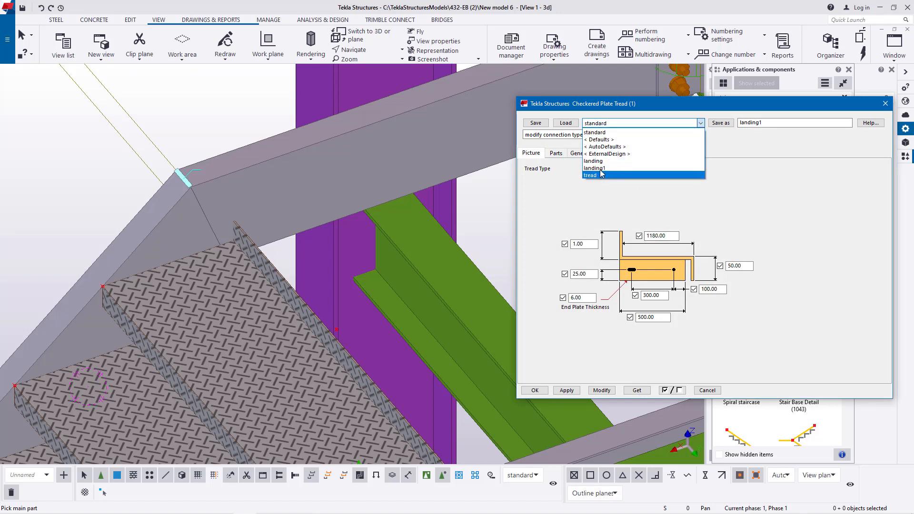
pyautogui.click(593, 161)
pyautogui.click(571, 124)
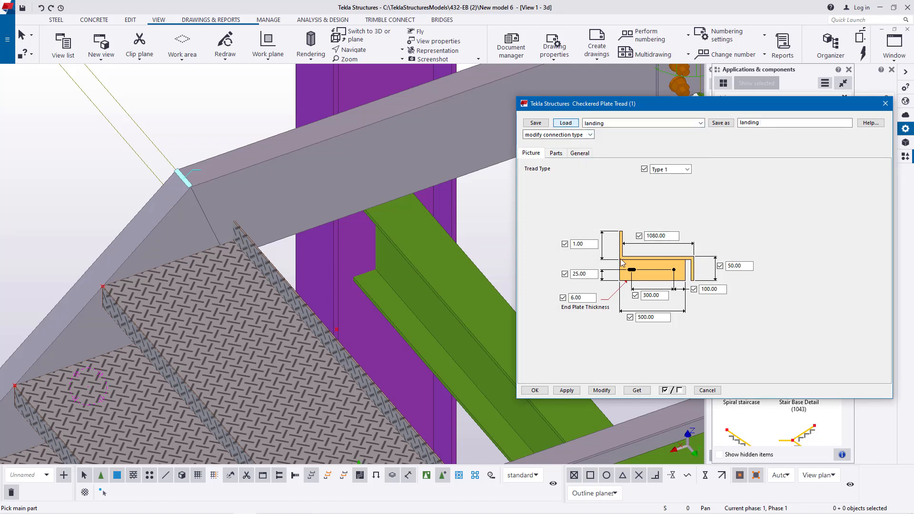
pyautogui.click(570, 391)
pyautogui.click(535, 391)
# - Place the checkered plate landing between the two stringers at the head of the upper flight, from one stringer's bend corner to the other
pyautogui.scroll(-2, 545, 318)
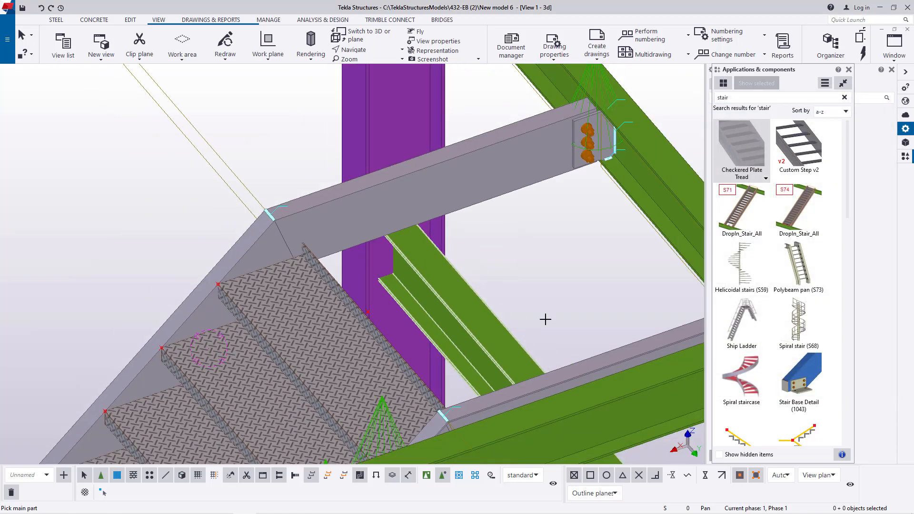
pyautogui.click(625, 359)
pyautogui.click(518, 160)
pyautogui.scroll(5, 435, 405)
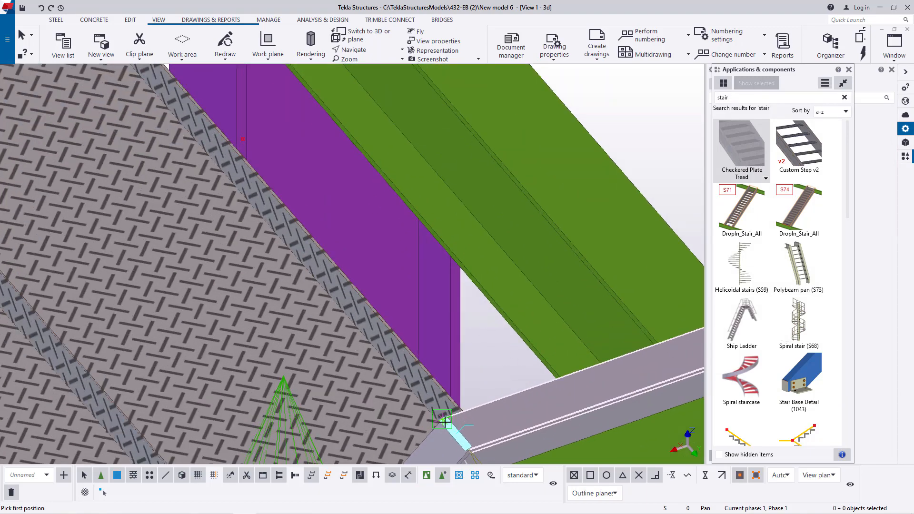
pyautogui.scroll(5, 444, 422)
pyautogui.click(445, 418)
pyautogui.scroll(-7, 546, 405)
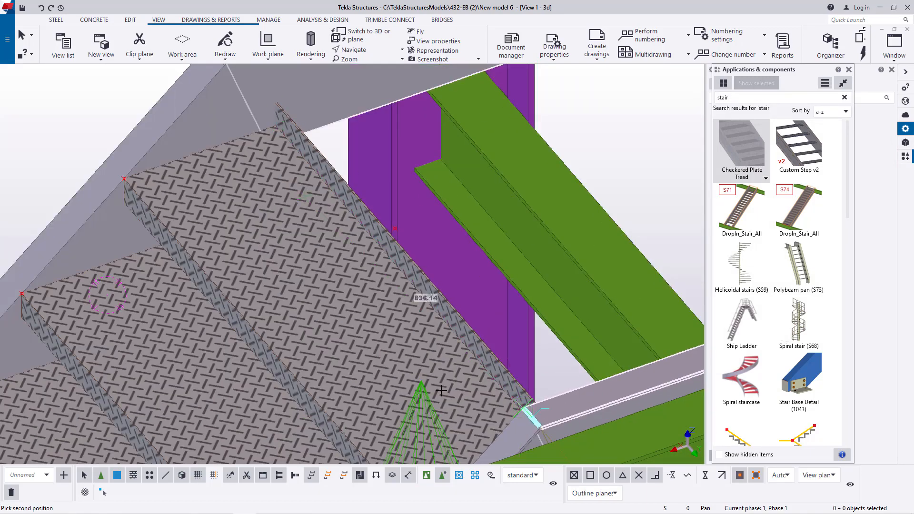
pyautogui.scroll(-2, 441, 391)
pyautogui.scroll(7, 327, 205)
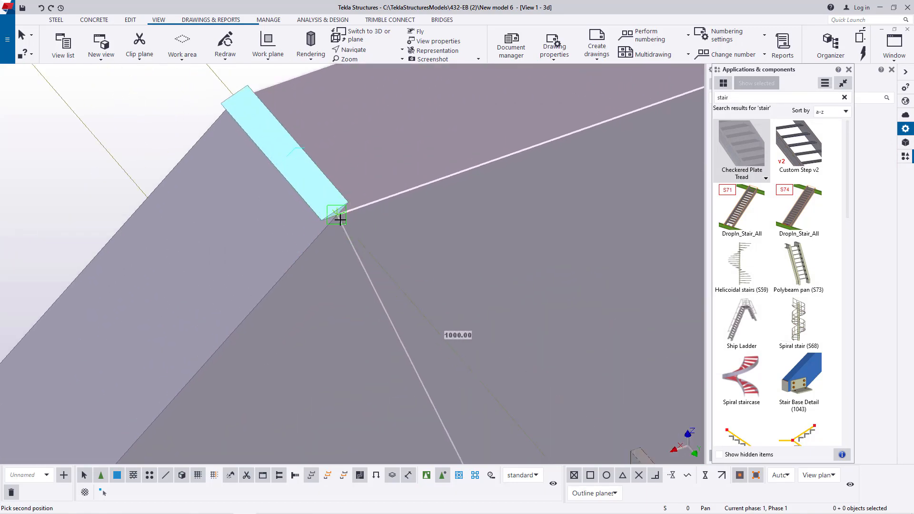
pyautogui.click(338, 214)
pyautogui.scroll(-8, 339, 217)
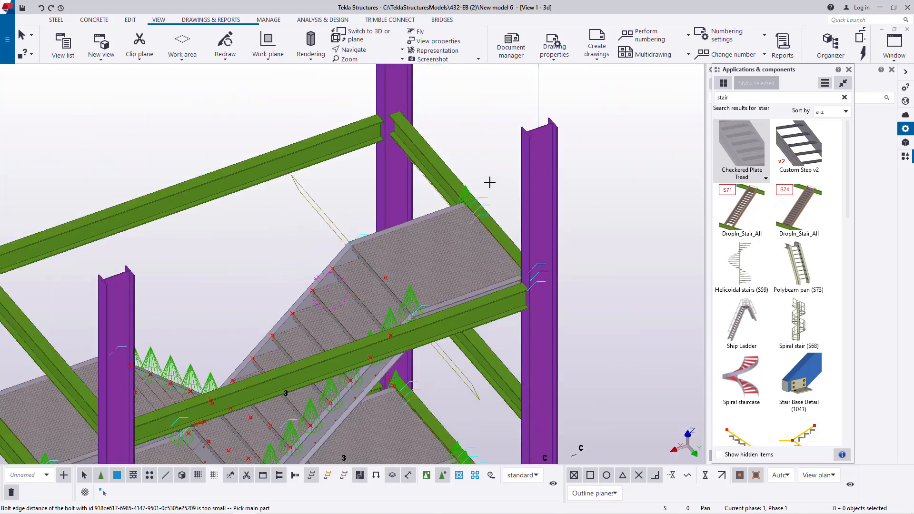
pyautogui.rightClick(496, 147)
pyautogui.click(512, 152)
# - Rotate the view about the new upper landing and examine the tower's flights and the landings from above and from their undersides
pyautogui.click(360, 53)
pyautogui.click(386, 86)
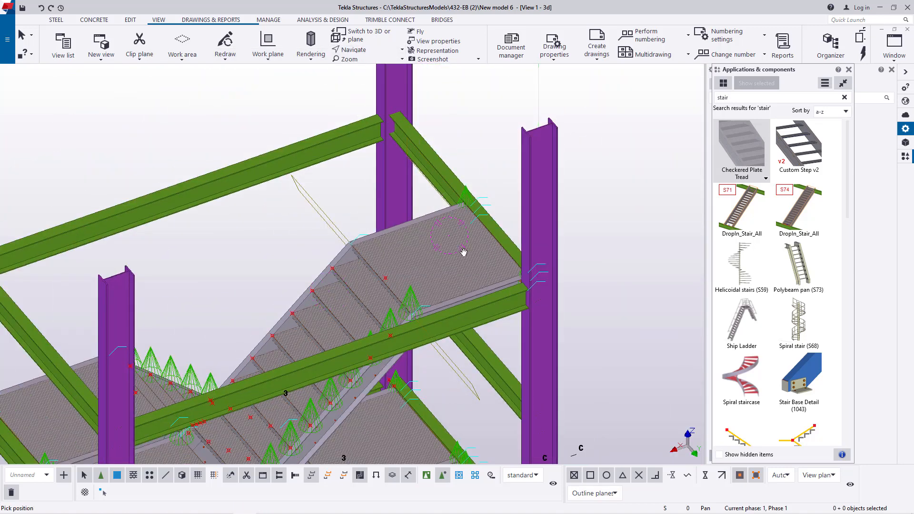
pyautogui.click(450, 235)
pyautogui.keyDown('ctrl'); pyautogui.moveTo(450, 235); pyautogui.dragTo(471, 156, button='middle'); pyautogui.keyUp('ctrl')
pyautogui.scroll(-7, 472, 155)
pyautogui.scroll(5, 476, 238)
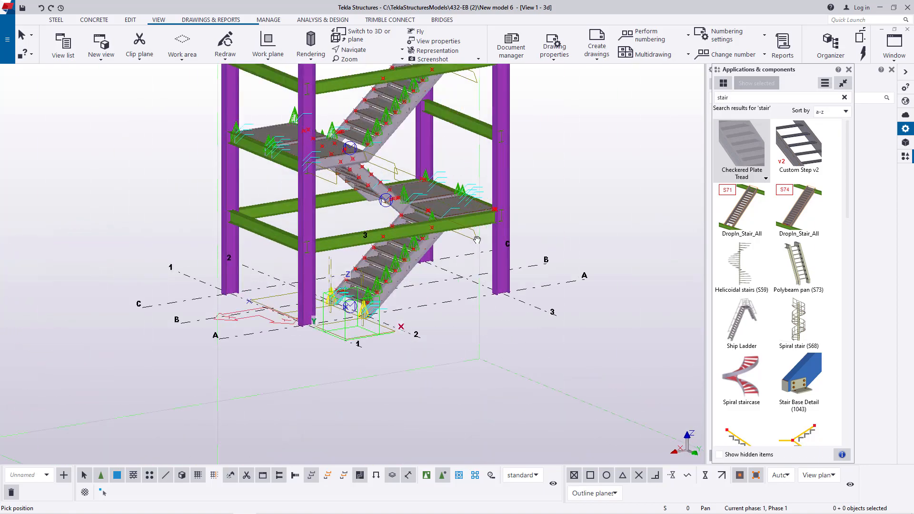
pyautogui.keyDown('ctrl'); pyautogui.moveTo(477, 238); pyautogui.dragTo(435, 142, button='middle'); pyautogui.keyUp('ctrl')
pyautogui.scroll(6, 435, 123)
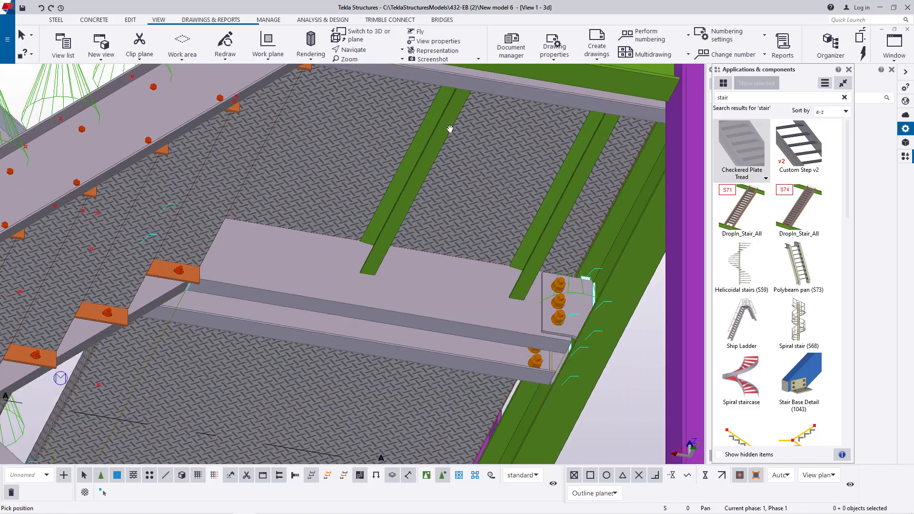
pyautogui.scroll(-4, 489, 159)
pyautogui.keyDown('ctrl'); pyautogui.moveTo(490, 165); pyautogui.dragTo(458, 307, button='middle'); pyautogui.keyUp('ctrl')
pyautogui.scroll(-5, 422, 324)
pyautogui.scroll(-3, 593, 163)
pyautogui.scroll(5, 592, 163)
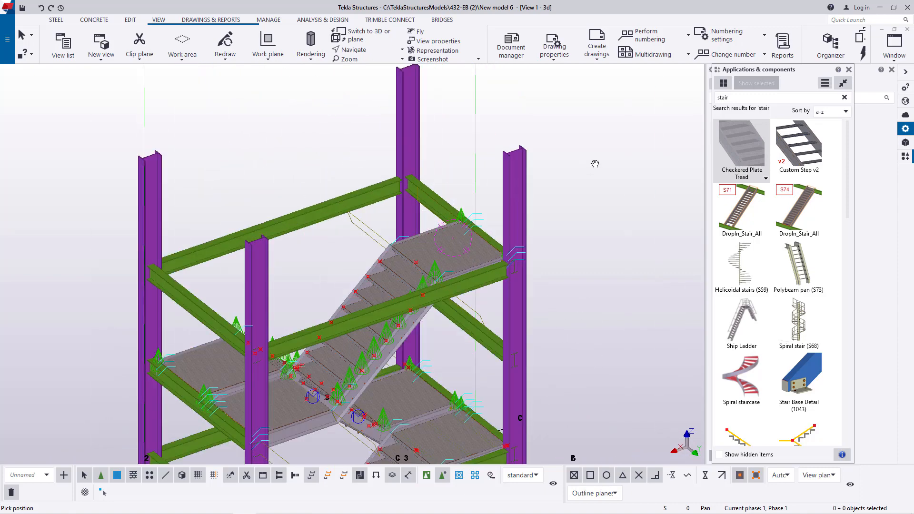
pyautogui.rightClick(594, 165)
pyautogui.click(614, 170)
# - Select all four tower columns and open a linear copy for them, with dX set to 0
pyautogui.scroll(-2, 481, 194)
pyautogui.scroll(2, 327, 276)
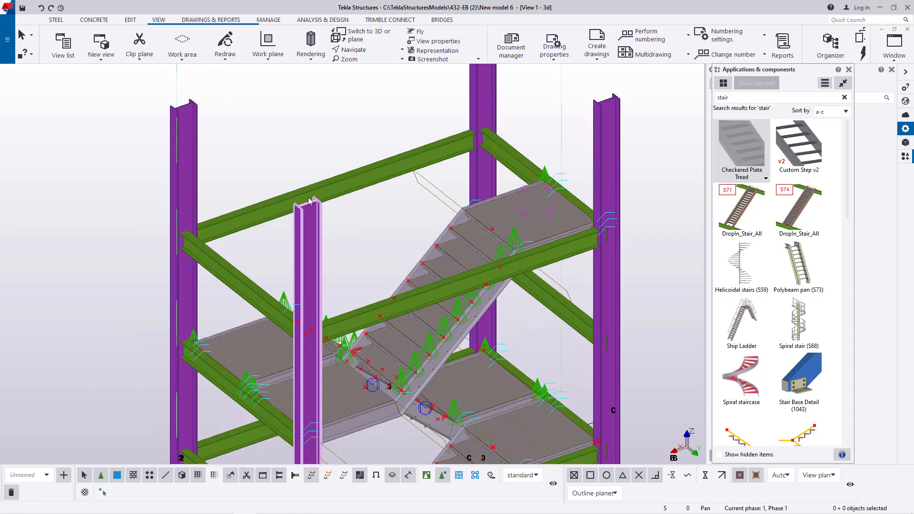
pyautogui.scroll(-4, 524, 200)
pyautogui.scroll(4, 526, 191)
pyautogui.scroll(-2, 514, 191)
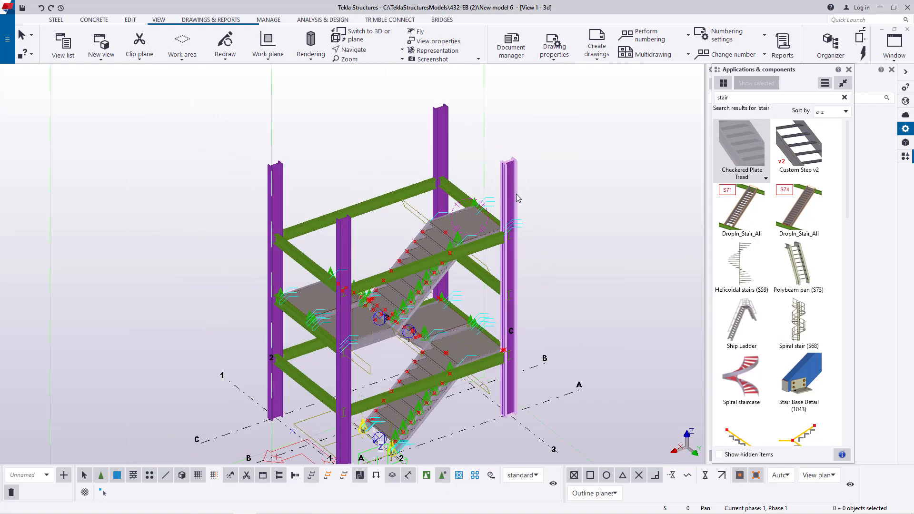
pyautogui.scroll(3, 510, 185)
pyautogui.click(515, 147)
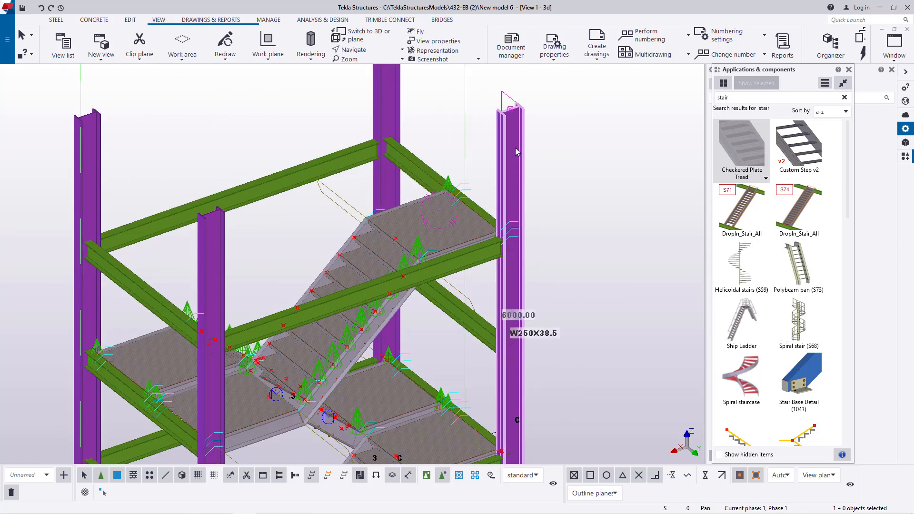
pyautogui.scroll(3, 513, 320)
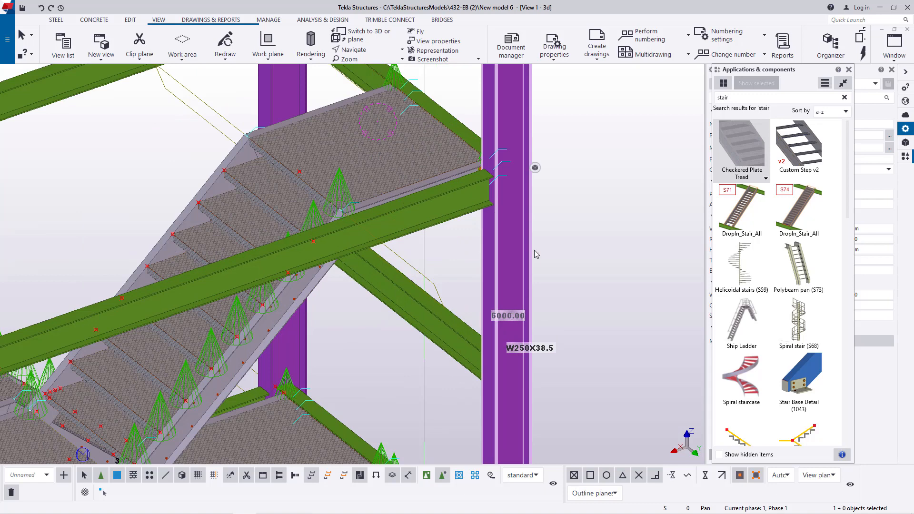
pyautogui.scroll(-3, 534, 254)
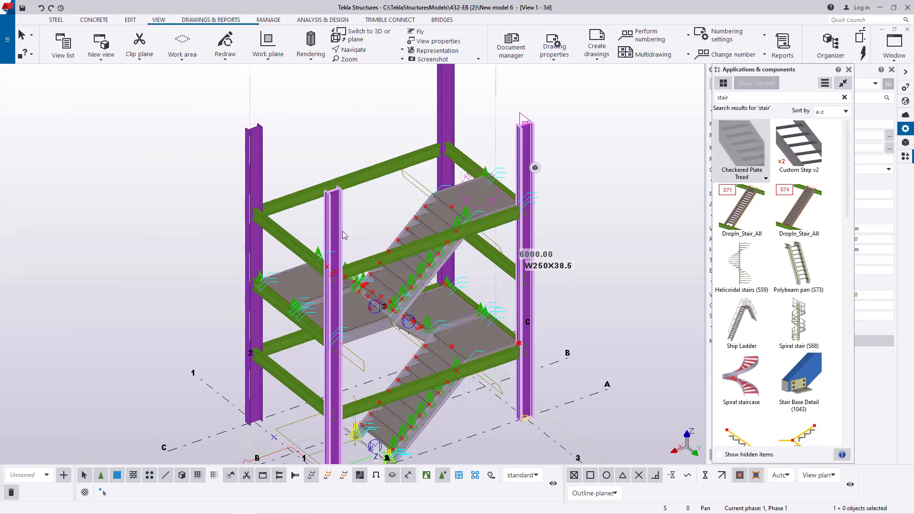
pyautogui.scroll(1, 561, 168)
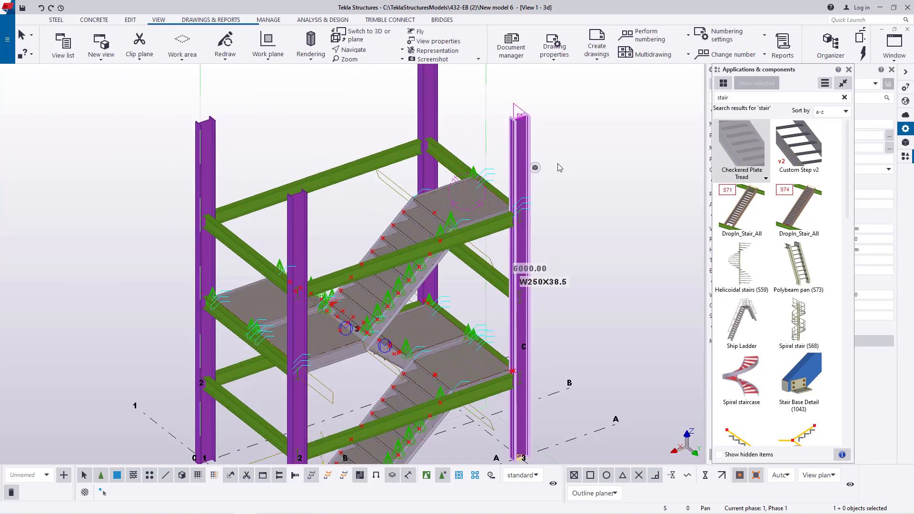
pyautogui.keyDown('ctrl'); pyautogui.click(292, 200); pyautogui.keyUp('ctrl')
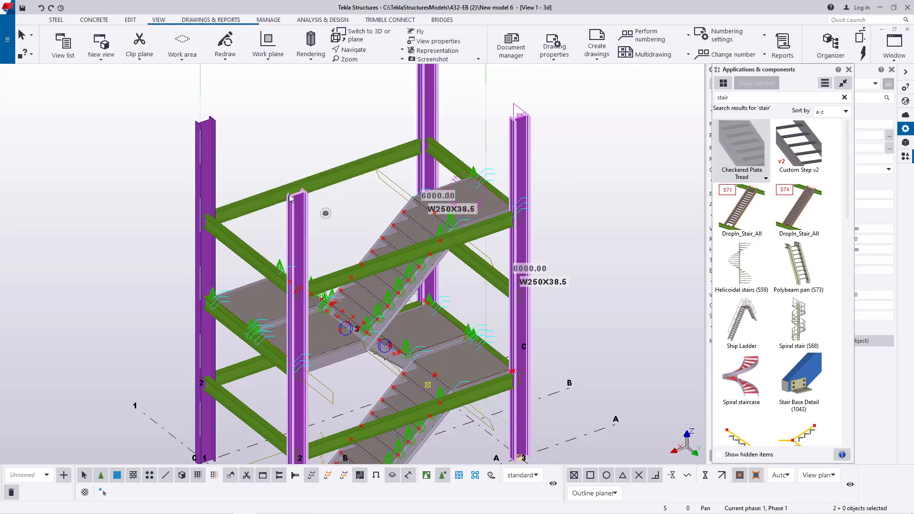
pyautogui.keyDown('ctrl'); pyautogui.click(205, 191); pyautogui.keyUp('ctrl')
pyautogui.rightClick(633, 153)
pyautogui.moveTo(672, 184)
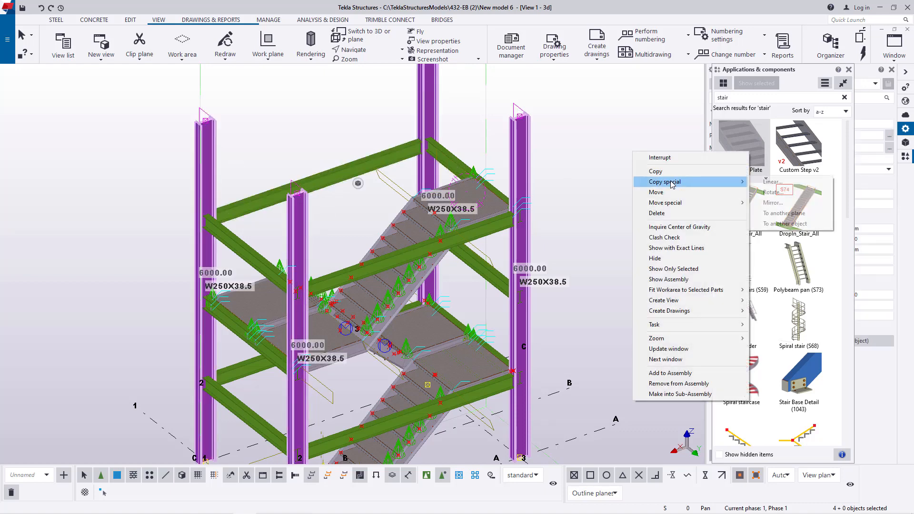
pyautogui.click(773, 181)
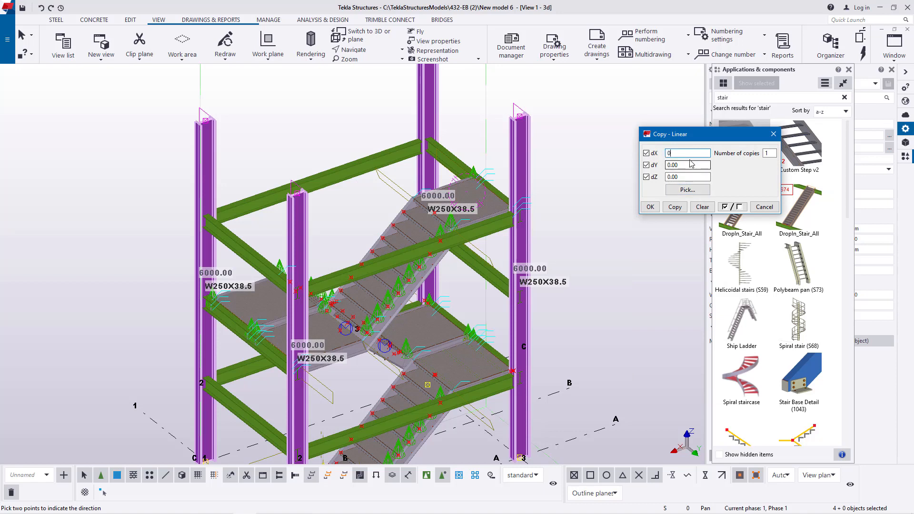
pyautogui.click(682, 177)
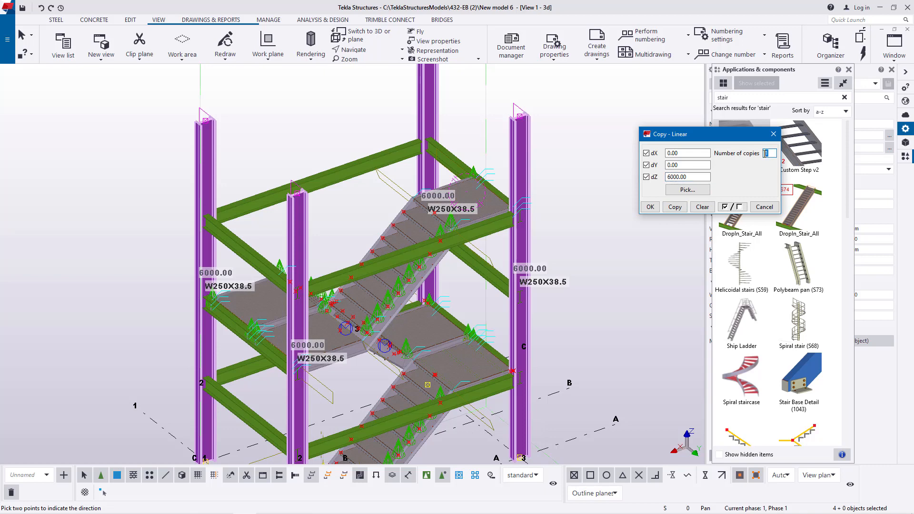
# - Copy the four selected columns upward twice at a dZ of 6000 mm, expanding the work area and view depth to include the copies
pyautogui.click(674, 208)
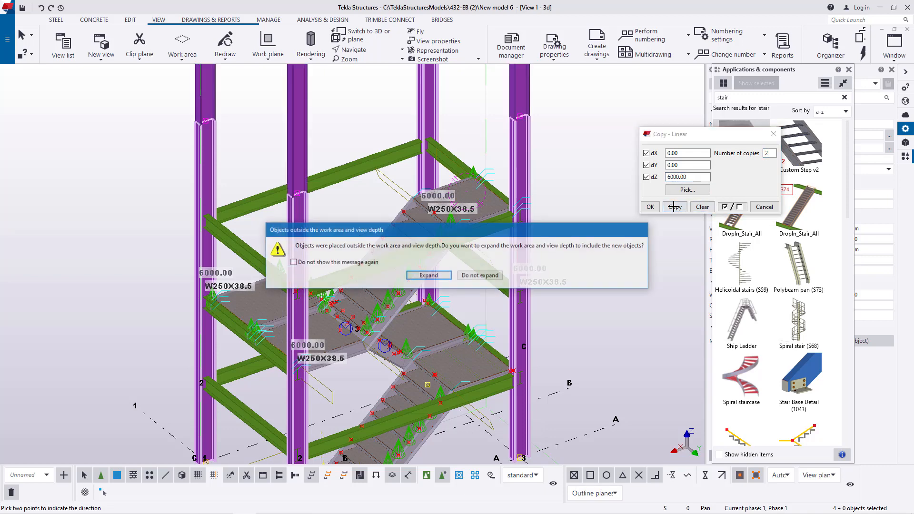
pyautogui.click(435, 275)
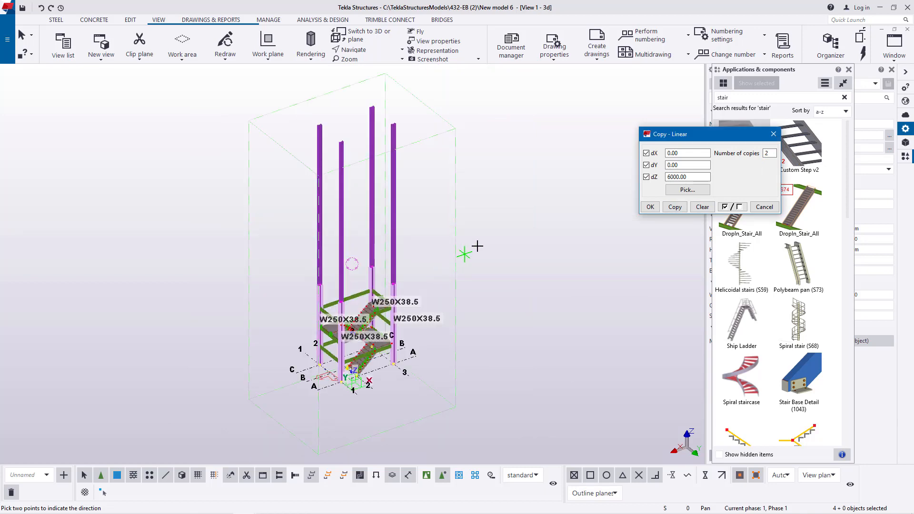
pyautogui.click(688, 190)
pyautogui.rightClick(505, 154)
pyautogui.click(538, 162)
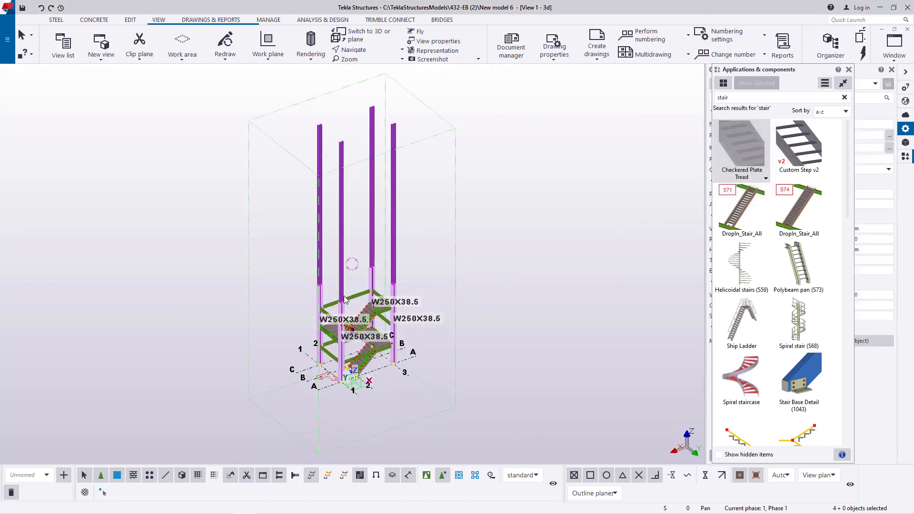
# - Examine the stacked column segments and the joints between them above the stair landings
pyautogui.scroll(5, 419, 293)
pyautogui.scroll(-3, 419, 293)
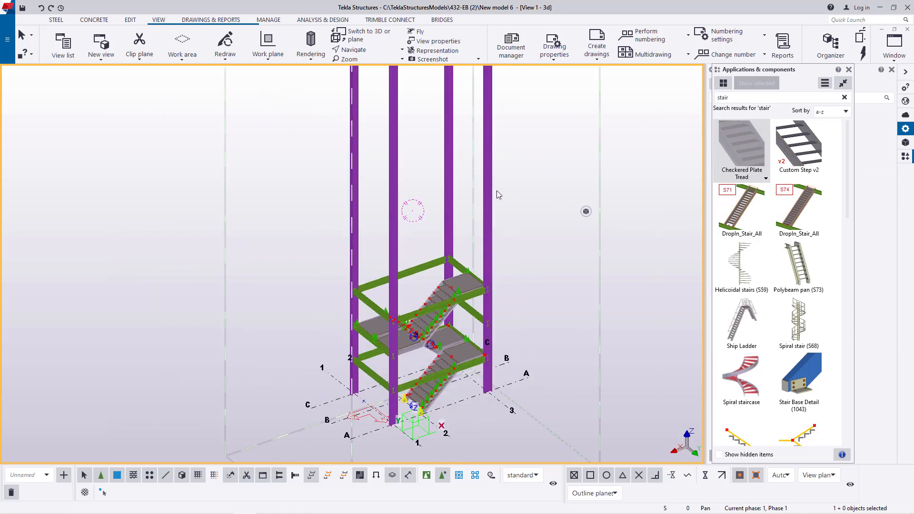
pyautogui.scroll(-3, 469, 336)
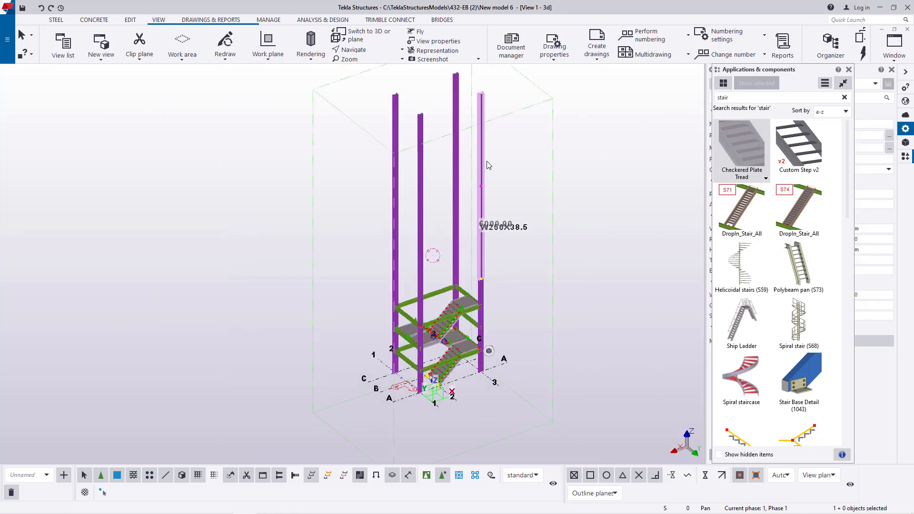
pyautogui.click(483, 156)
pyautogui.scroll(2, 476, 208)
pyautogui.scroll(1, 476, 208)
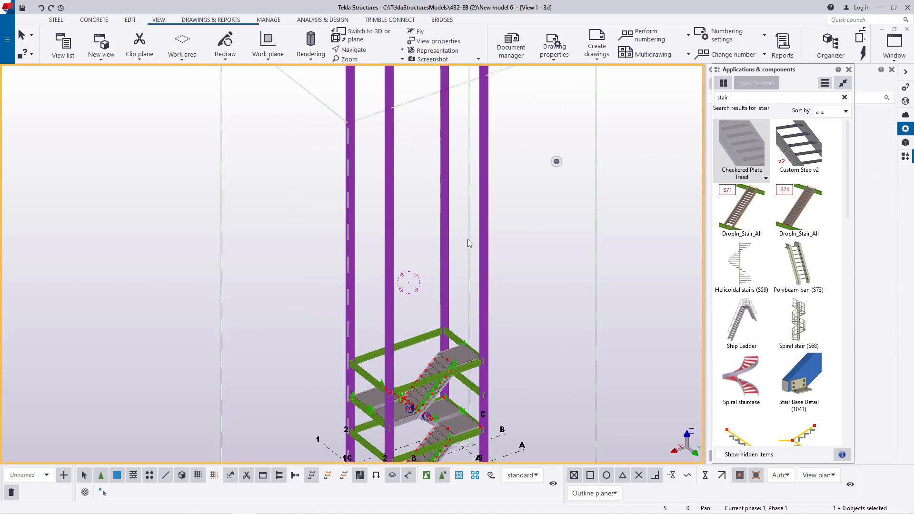
pyautogui.scroll(-3, 447, 285)
pyautogui.scroll(5, 425, 336)
pyautogui.scroll(2, 423, 332)
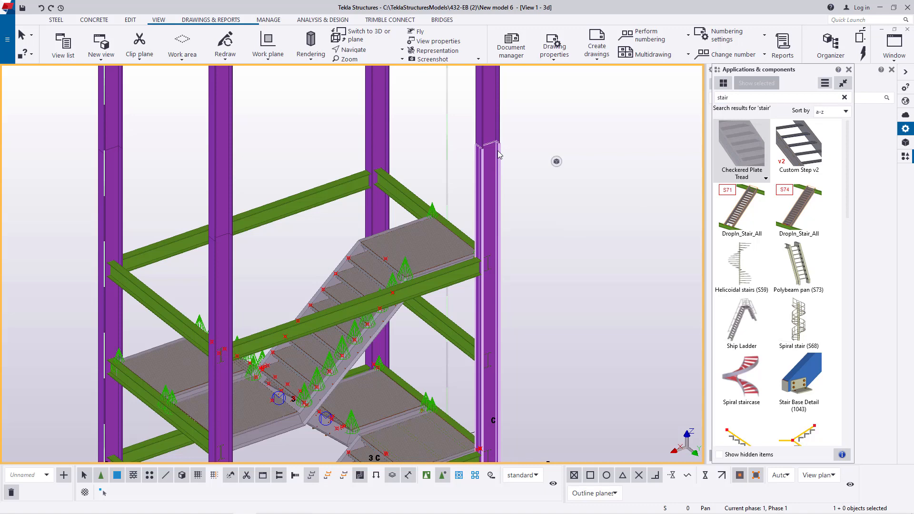
# - Search the component catalog for "splice" and look through the available splice connections
pyautogui.click(733, 98)
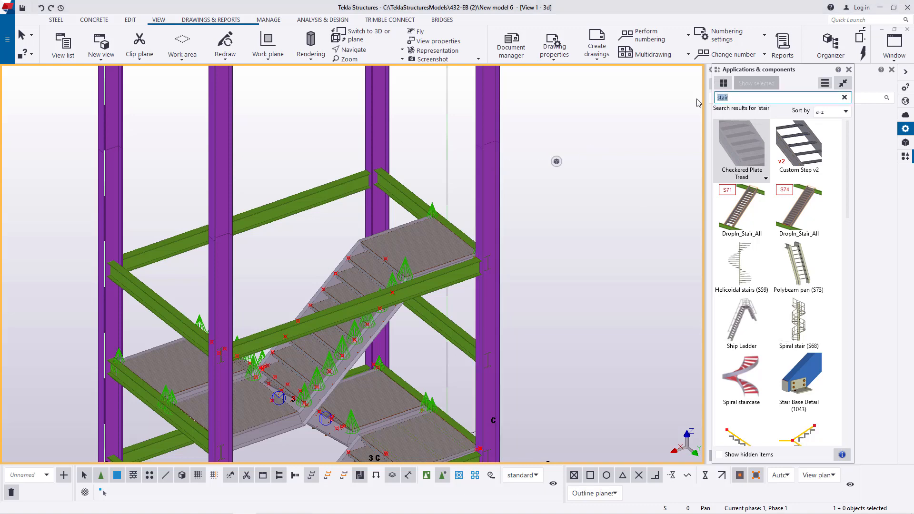
pyautogui.write('splice')
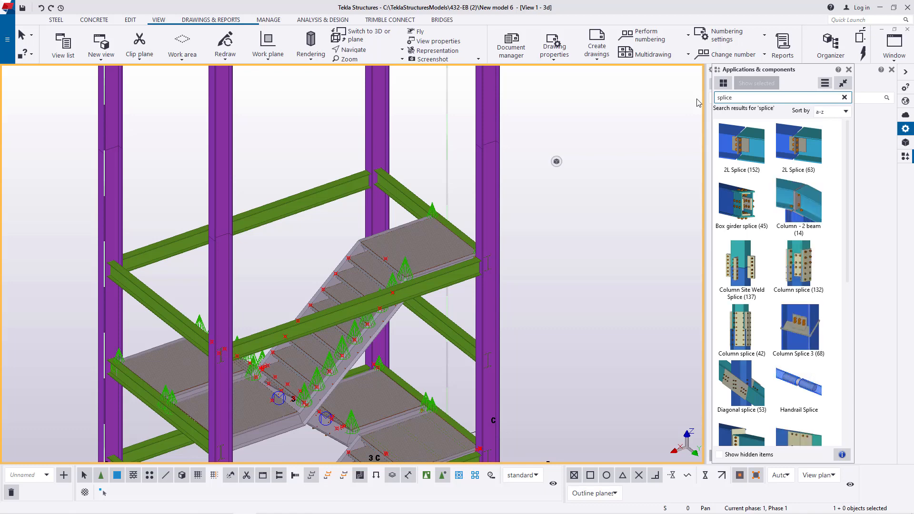
pyautogui.scroll(-5, 809, 286)
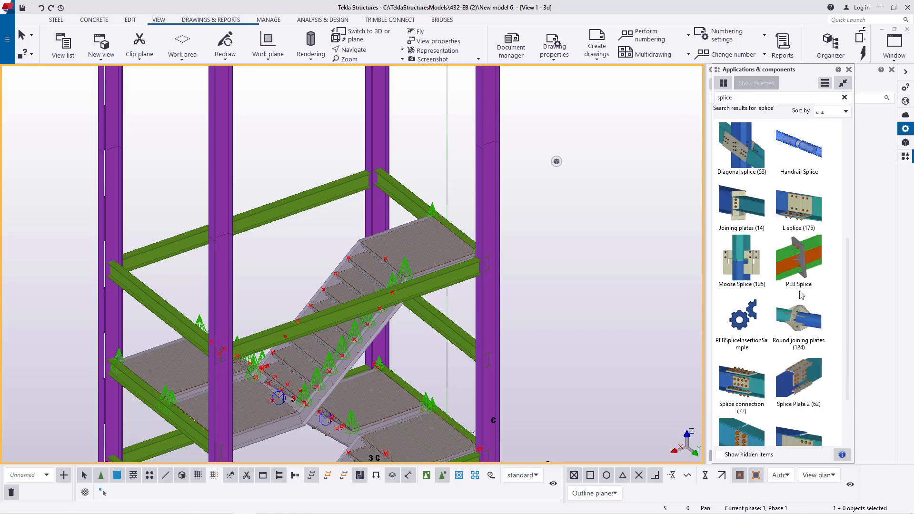
pyautogui.scroll(-1, 807, 292)
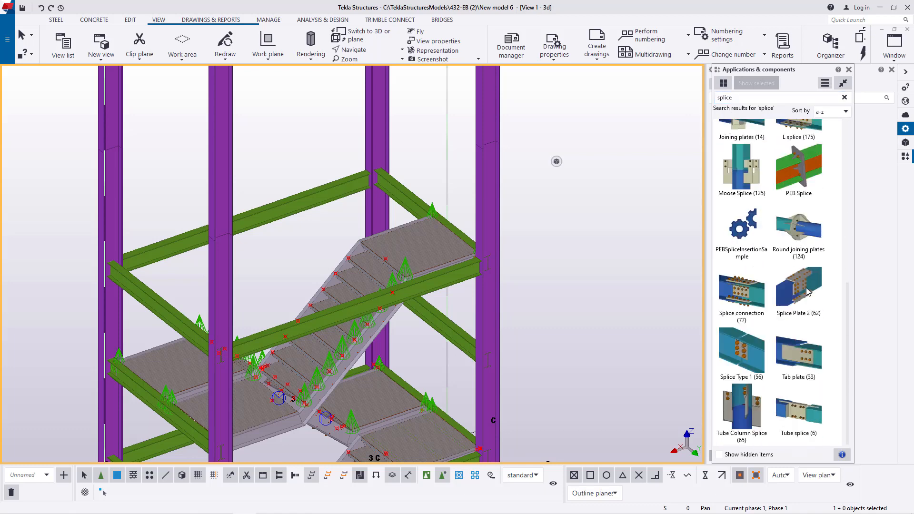
pyautogui.scroll(4, 806, 290)
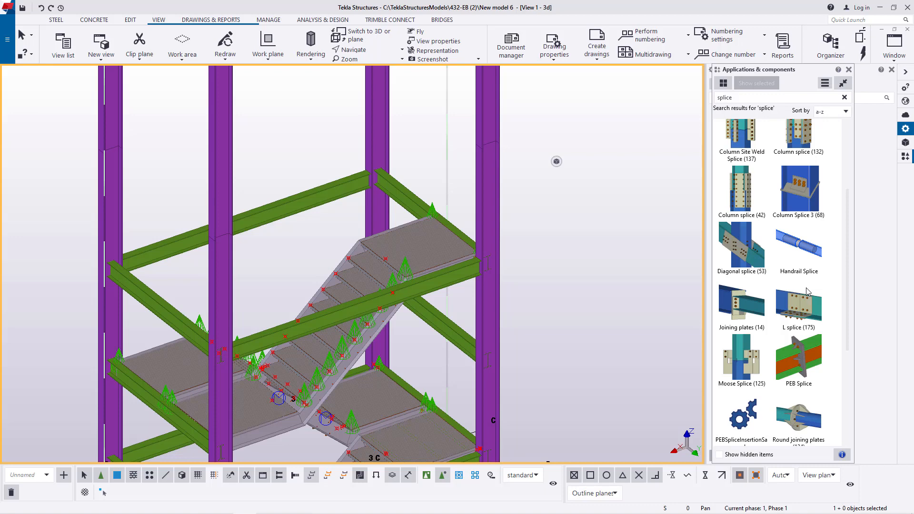
pyautogui.scroll(2, 806, 289)
pyautogui.scroll(1, 807, 289)
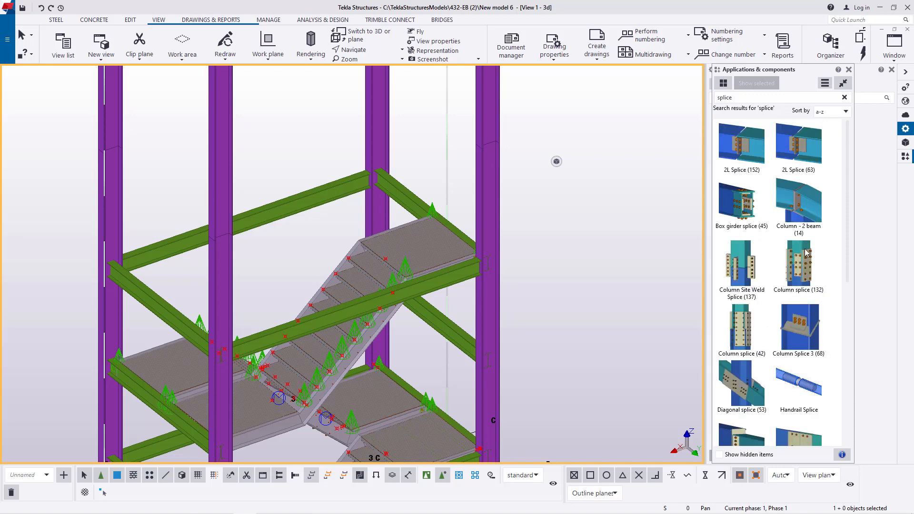
# - Search the component catalog for "32" and look through the matching components
pyautogui.moveTo(740, 101); pyautogui.dragTo(707, 100)
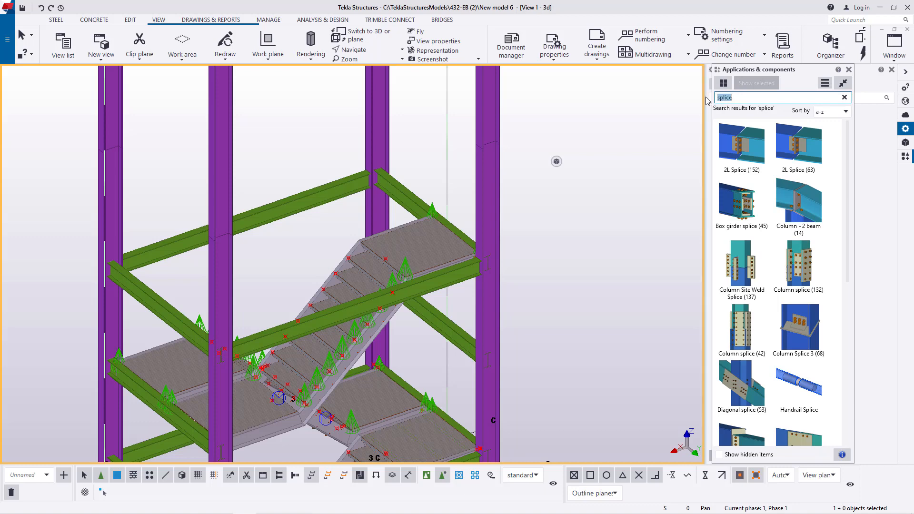
pyautogui.write('32')
pyautogui.click(773, 243)
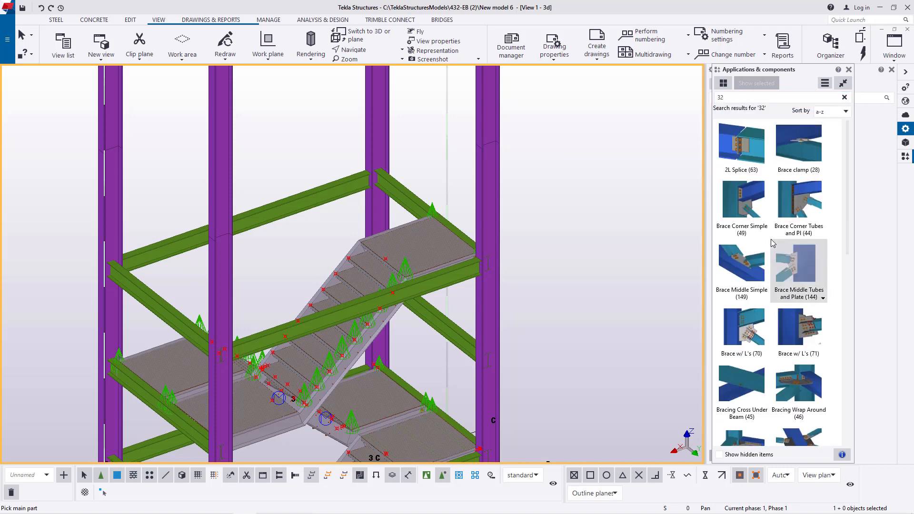
pyautogui.scroll(-10, 767, 362)
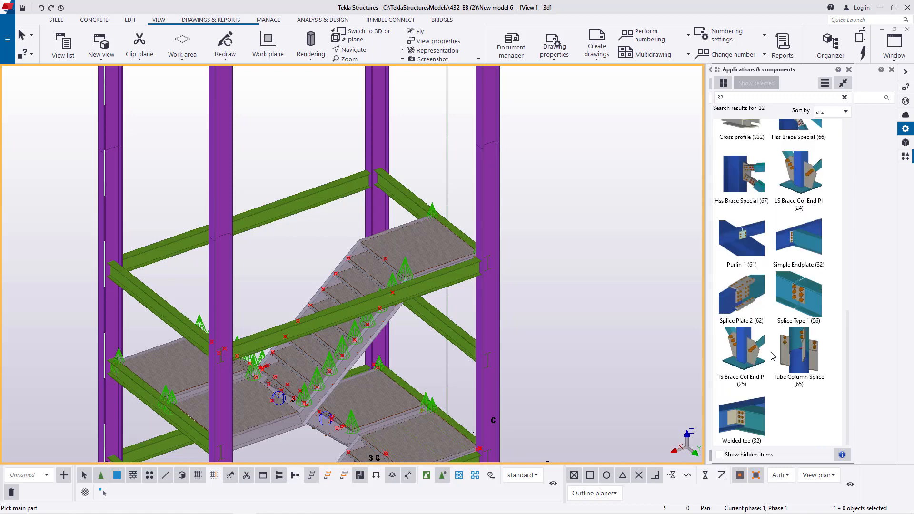
pyautogui.scroll(3, 773, 356)
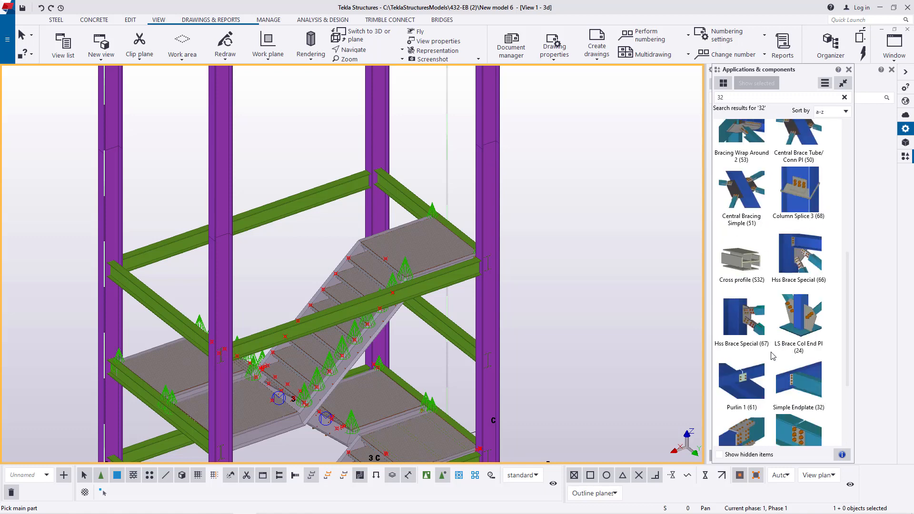
pyautogui.scroll(3, 772, 356)
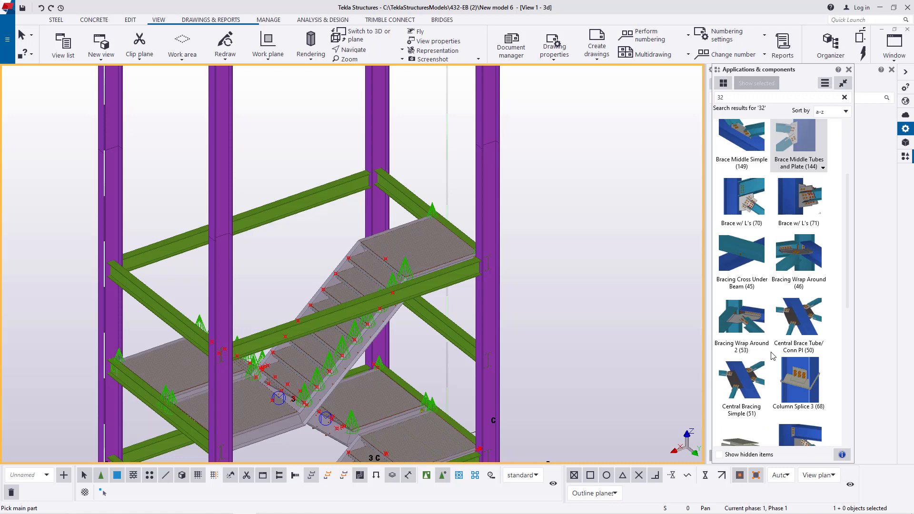
pyautogui.scroll(3, 772, 356)
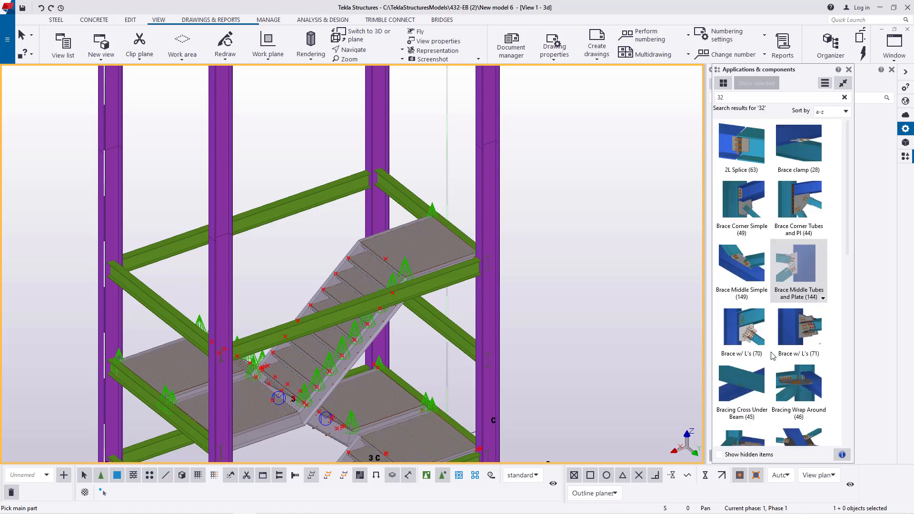
# - Change the component search to "132" and open the properties of Column splice (132)
pyautogui.click(735, 100)
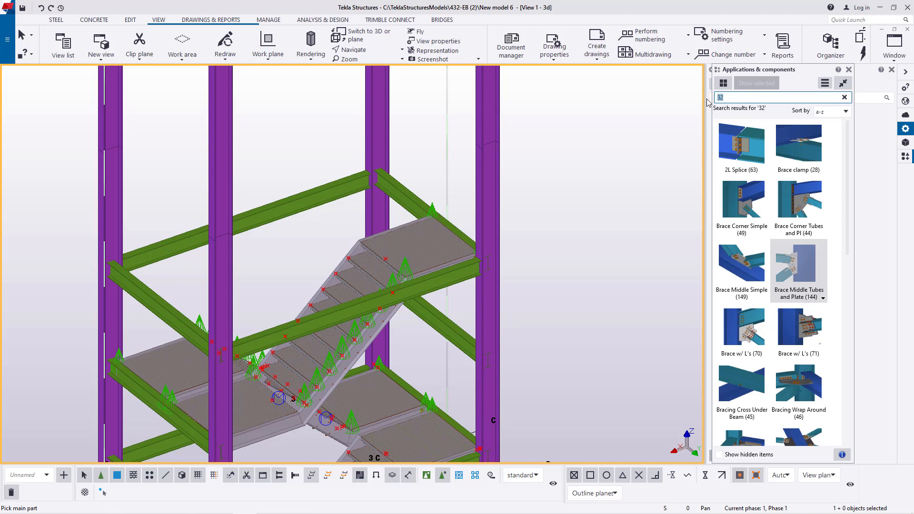
pyautogui.click(718, 100)
pyautogui.write('1')
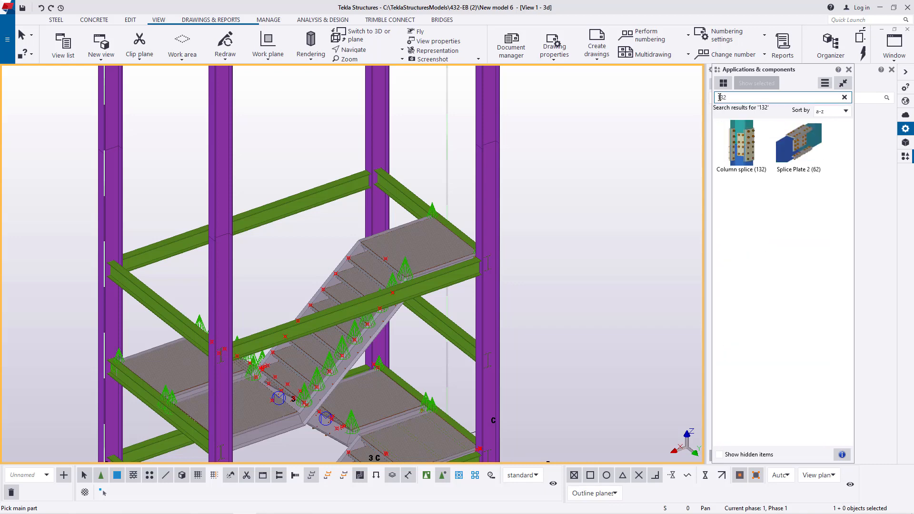
pyautogui.doubleClick(745, 151)
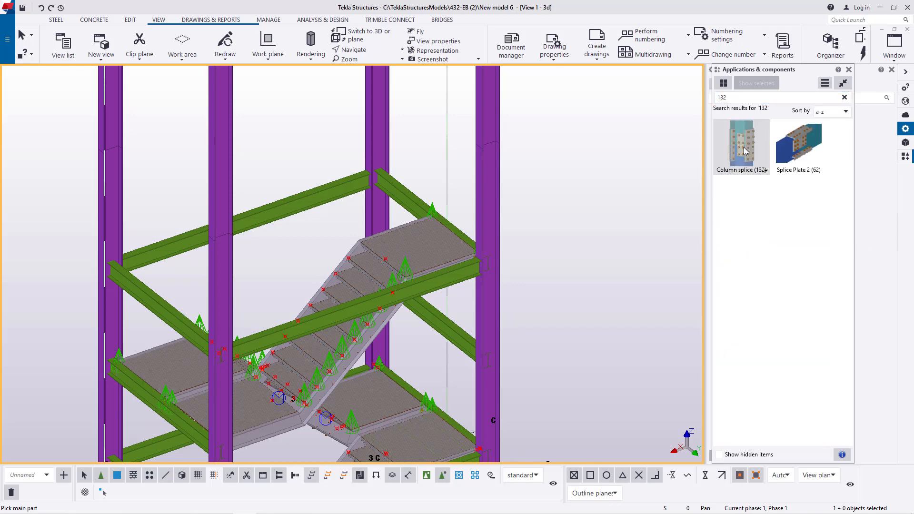
# - Load the saved "Splice Connection" settings into Column splice (132) and apply them
pyautogui.moveTo(331, 157); pyautogui.dragTo(780, 95)
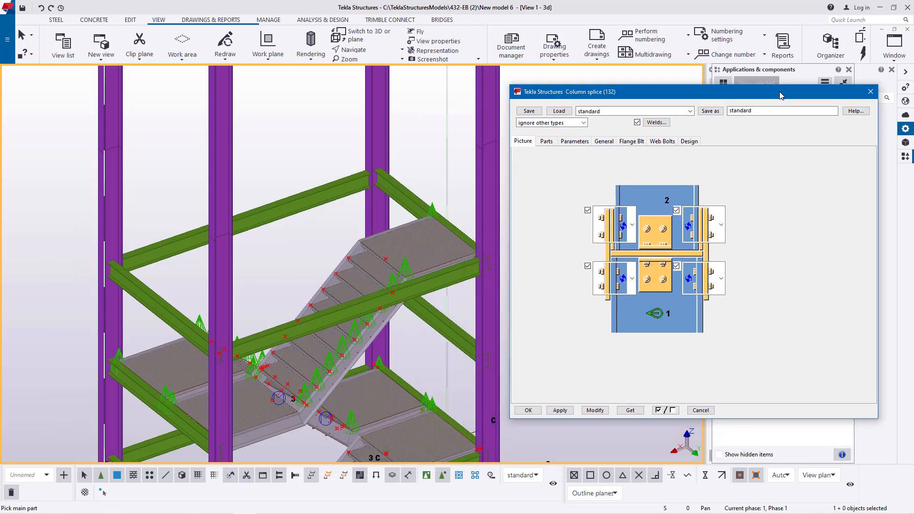
pyautogui.click(691, 111)
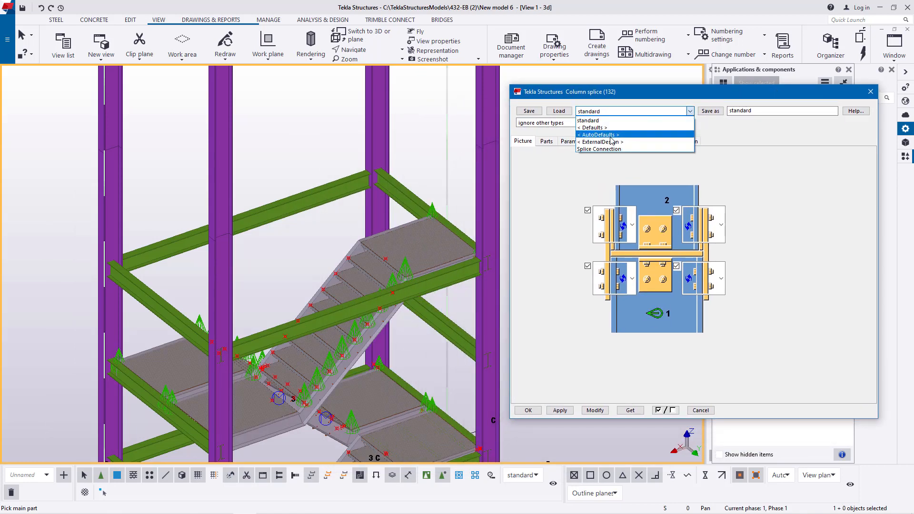
pyautogui.click(599, 148)
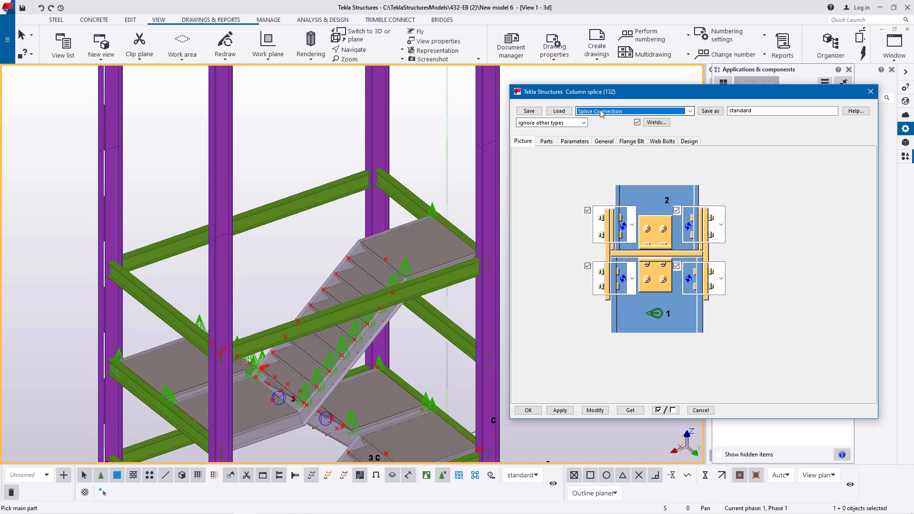
pyautogui.click(566, 112)
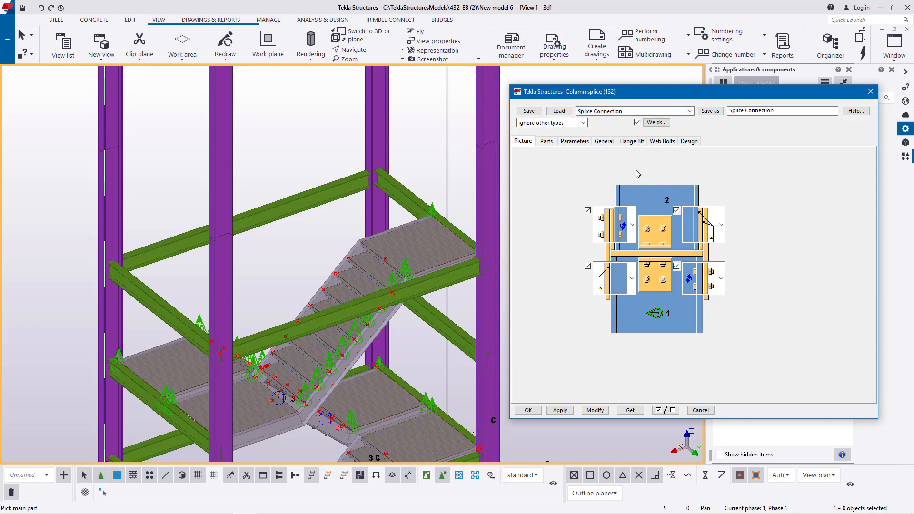
pyautogui.click(599, 408)
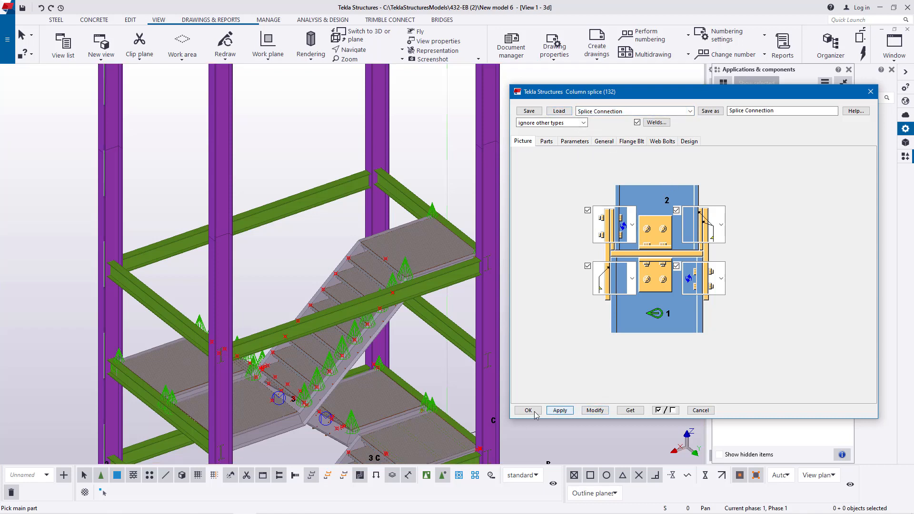
pyautogui.click(528, 410)
# - Place Column splice (132) on the corner column beside the upper landing, with the lower segment as main part and the upper as secondary
pyautogui.scroll(-3, 347, 286)
pyautogui.scroll(5, 410, 141)
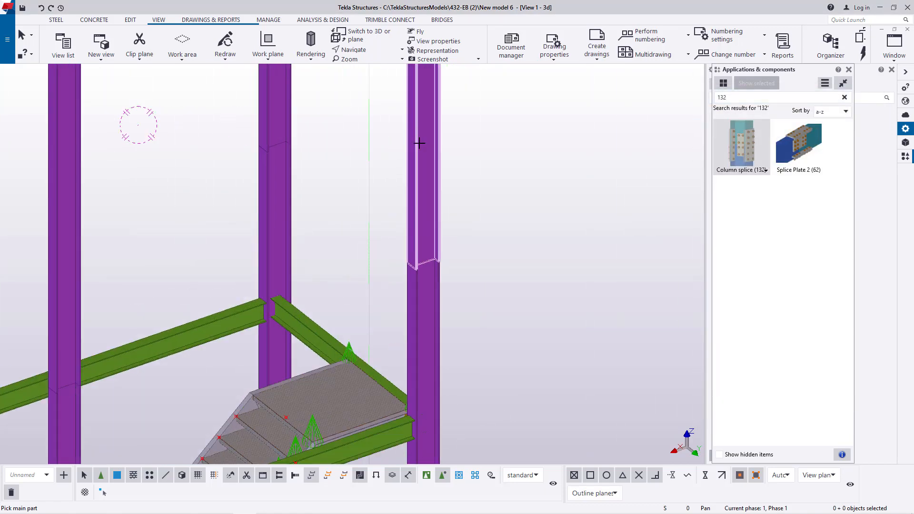
pyautogui.scroll(2, 428, 257)
pyautogui.scroll(2, 431, 271)
pyautogui.click(425, 292)
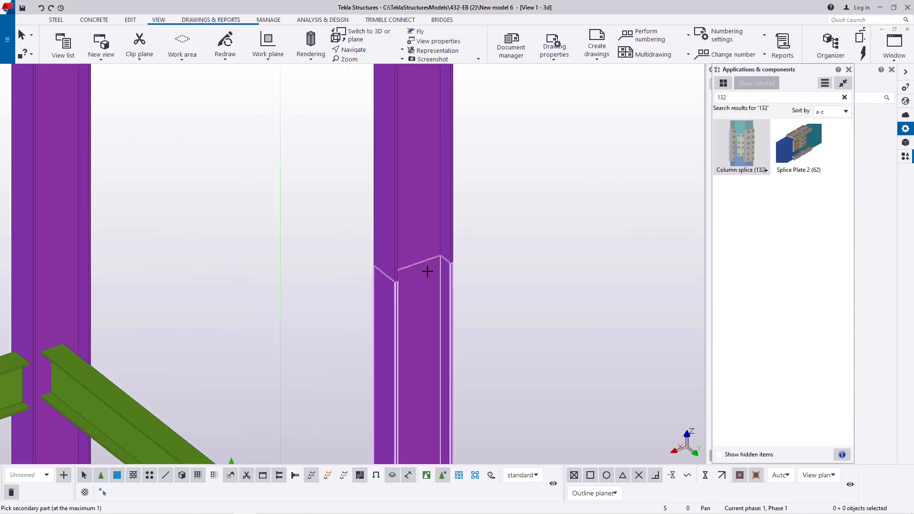
pyautogui.click(419, 244)
pyautogui.scroll(3, 420, 242)
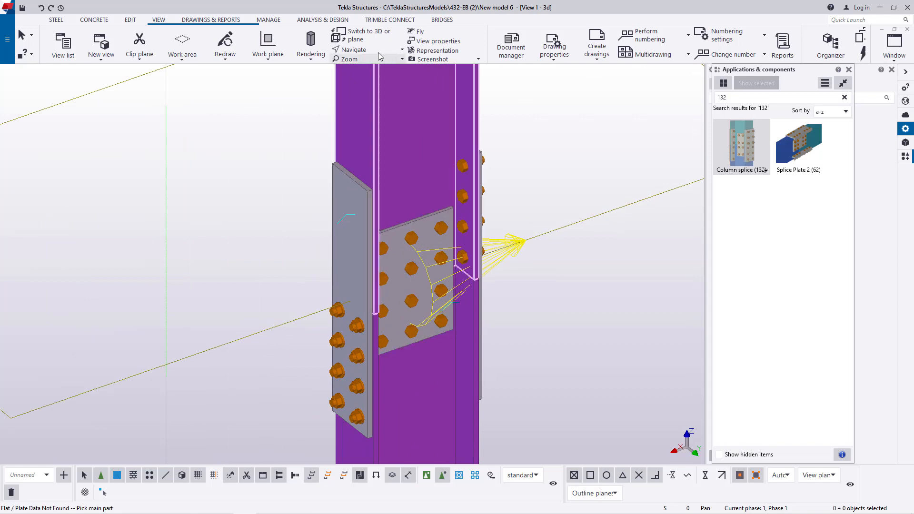
# - Examine the flange plates, web plate and bolts of the new column splice from several sides
pyautogui.keyDown('ctrl'); pyautogui.moveTo(418, 270); pyautogui.dragTo(310, 224, button='middle'); pyautogui.keyUp('ctrl')
pyautogui.scroll(3, 462, 332)
pyautogui.moveTo(489, 288); pyautogui.dragTo(498, 152, button='middle')
pyautogui.scroll(-2, 486, 270)
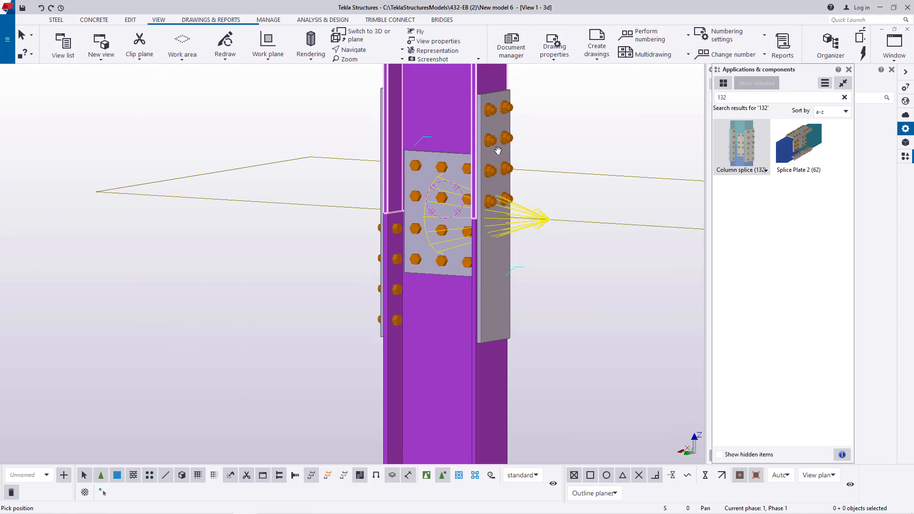
pyautogui.keyDown('ctrl'); pyautogui.moveTo(499, 186); pyautogui.dragTo(439, 395, button='middle'); pyautogui.keyUp('ctrl')
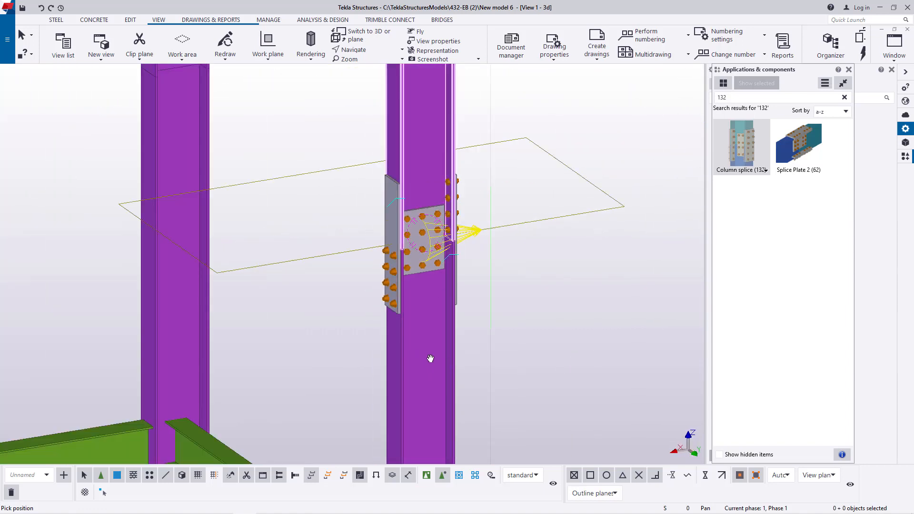
pyautogui.scroll(2, 417, 349)
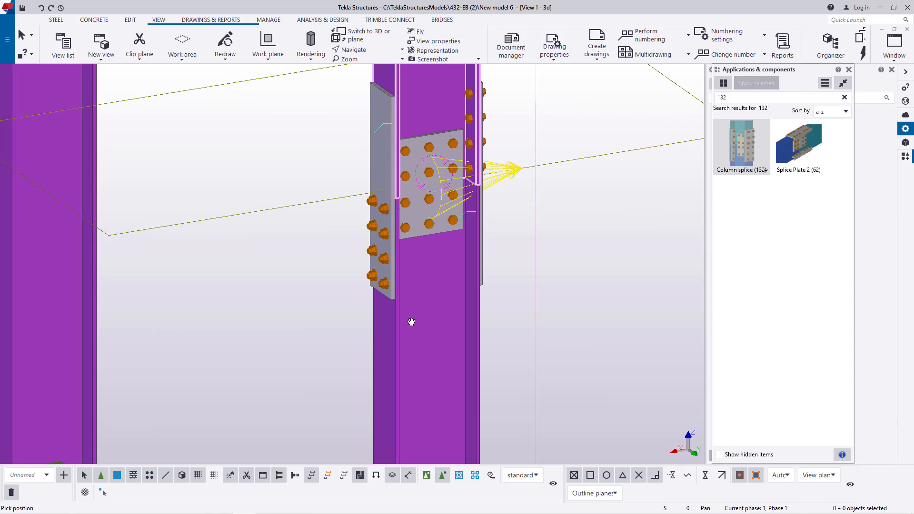
pyautogui.keyDown('ctrl'); pyautogui.moveTo(452, 310); pyautogui.dragTo(458, 263, button='middle'); pyautogui.keyUp('ctrl')
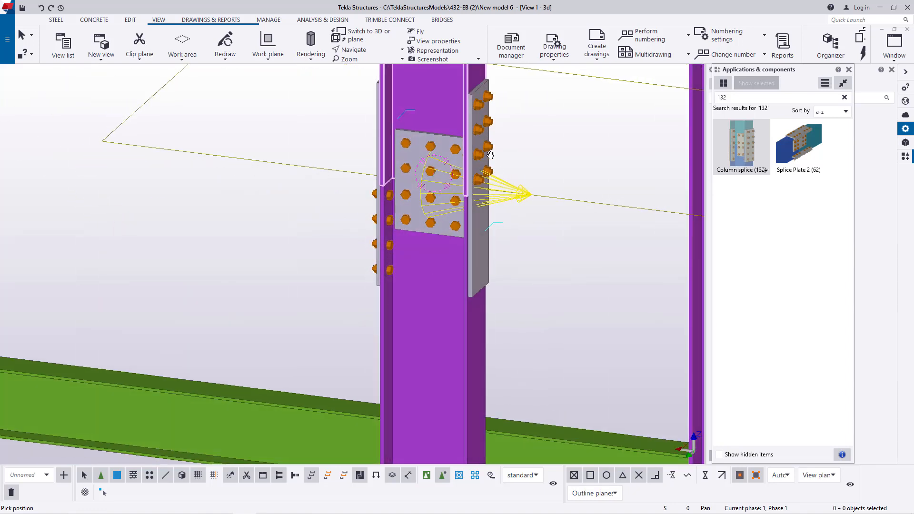
pyautogui.keyDown('ctrl'); pyautogui.moveTo(426, 298); pyautogui.dragTo(506, 203, button='middle'); pyautogui.keyUp('ctrl')
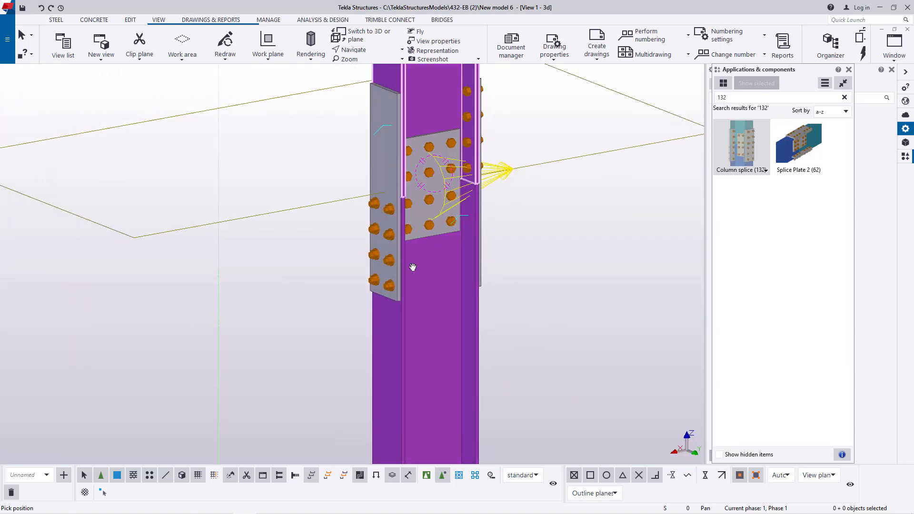
# - Place Column splice (132) on the right corner column at the lower joint, with the lower segment as main part
pyautogui.scroll(-4, 424, 274)
pyautogui.keyDown('ctrl'); pyautogui.moveTo(403, 271); pyautogui.dragTo(428, 226, button='middle'); pyautogui.keyUp('ctrl')
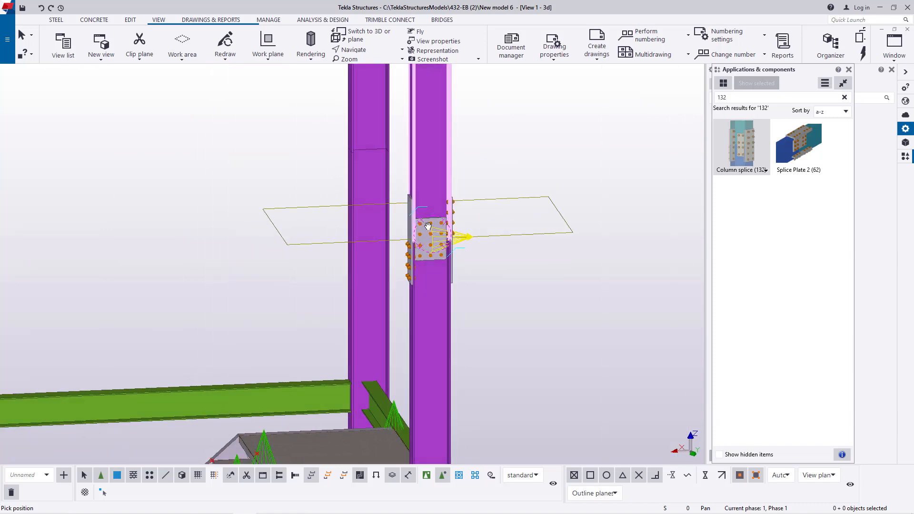
pyautogui.scroll(6, 431, 234)
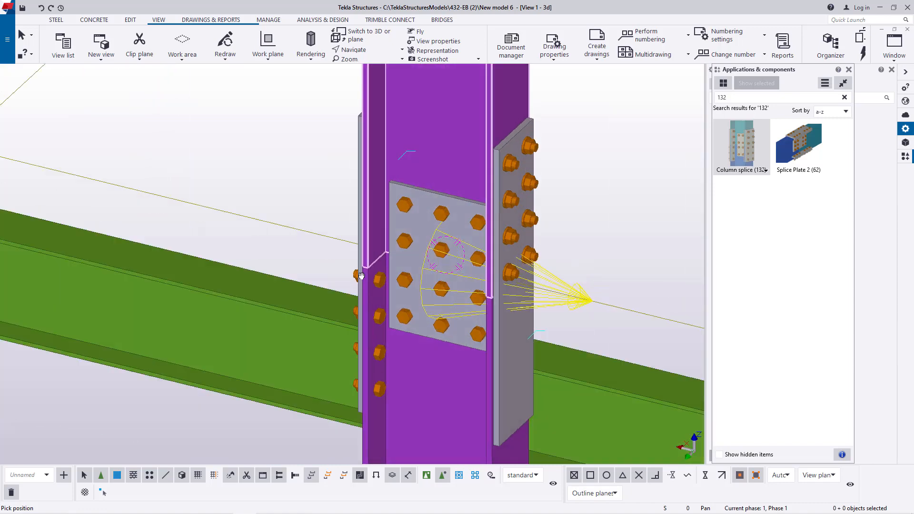
pyautogui.keyDown('ctrl'); pyautogui.moveTo(362, 276); pyautogui.dragTo(436, 290, button='middle'); pyautogui.keyUp('ctrl')
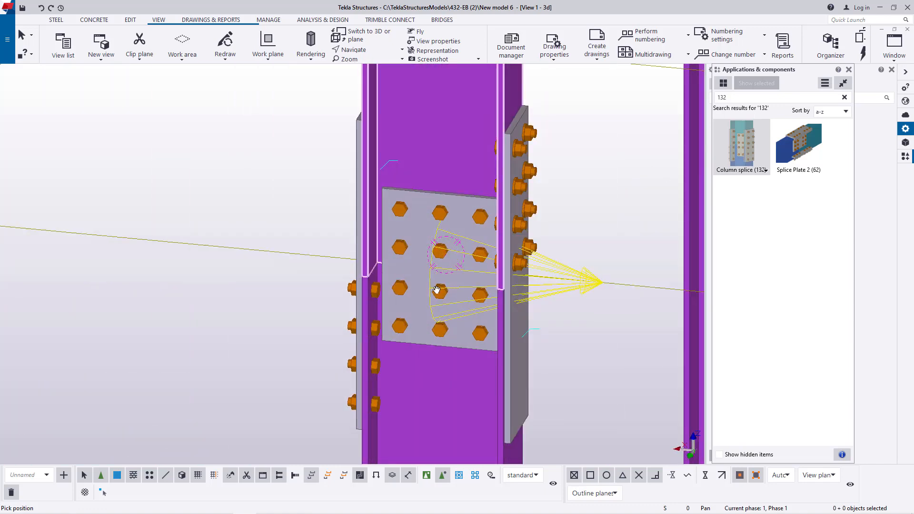
pyautogui.scroll(-4, 494, 301)
pyautogui.keyDown('ctrl'); pyautogui.moveTo(493, 301); pyautogui.dragTo(437, 285, button='middle'); pyautogui.keyUp('ctrl')
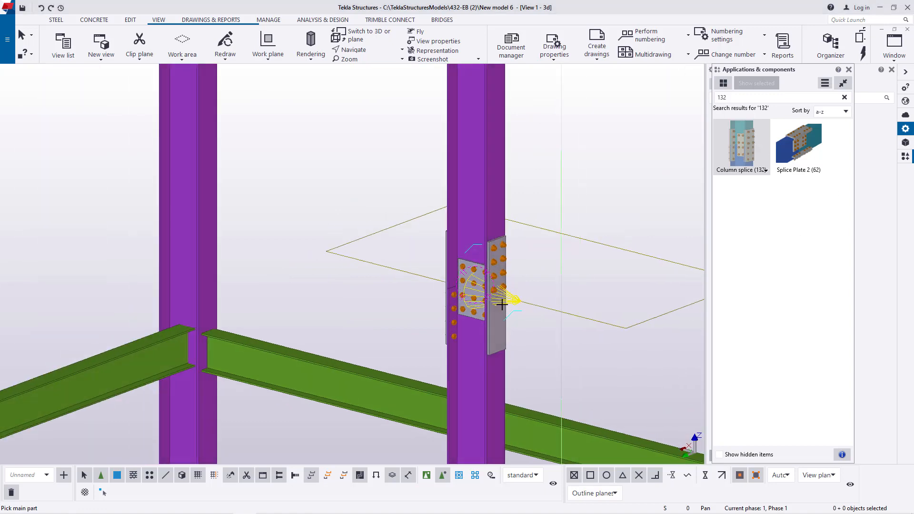
pyautogui.scroll(-3, 502, 304)
pyautogui.scroll(6, 578, 249)
pyautogui.click(581, 246)
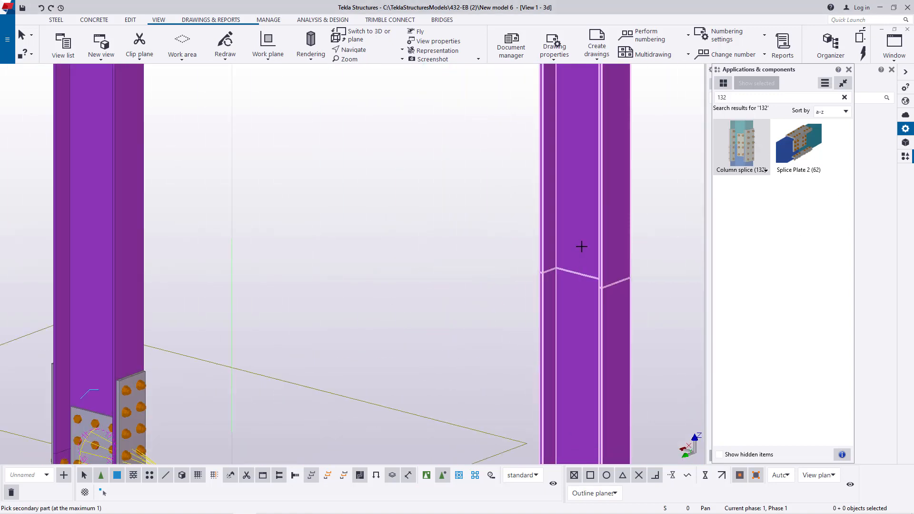
pyautogui.click(582, 246)
pyautogui.scroll(-6, 581, 246)
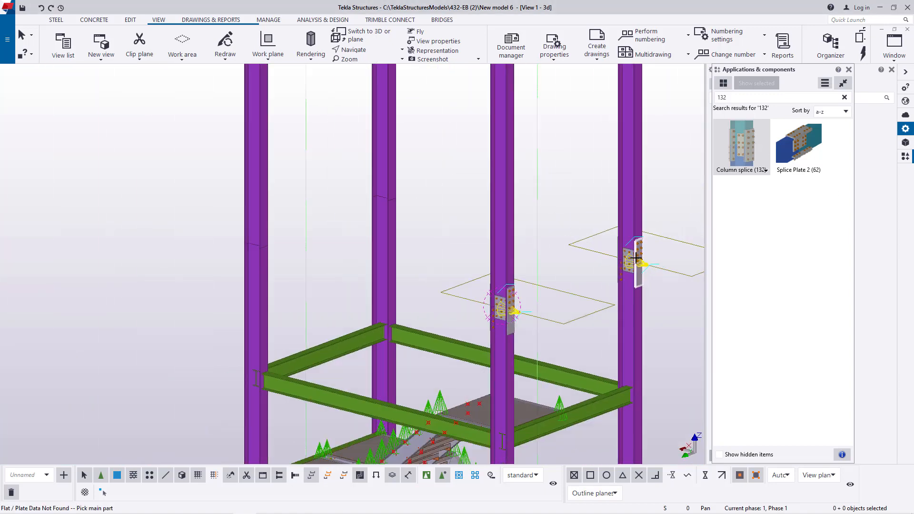
# - Try Column splice (132) on the back corner column with the upper segment as main part, and undo the last two splices
pyautogui.scroll(4, 636, 257)
pyautogui.scroll(-4, 630, 257)
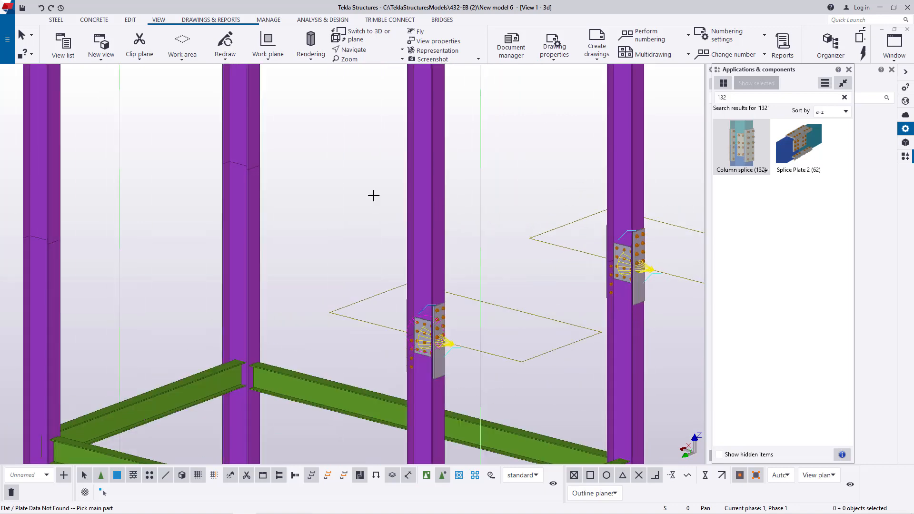
pyautogui.scroll(5, 237, 139)
pyautogui.click(247, 123)
pyautogui.click(243, 206)
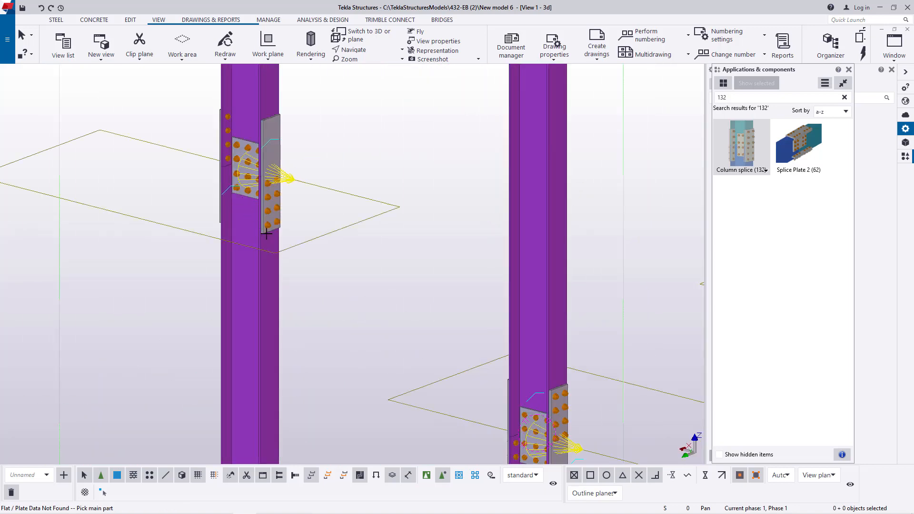
pyautogui.scroll(-2, 367, 239)
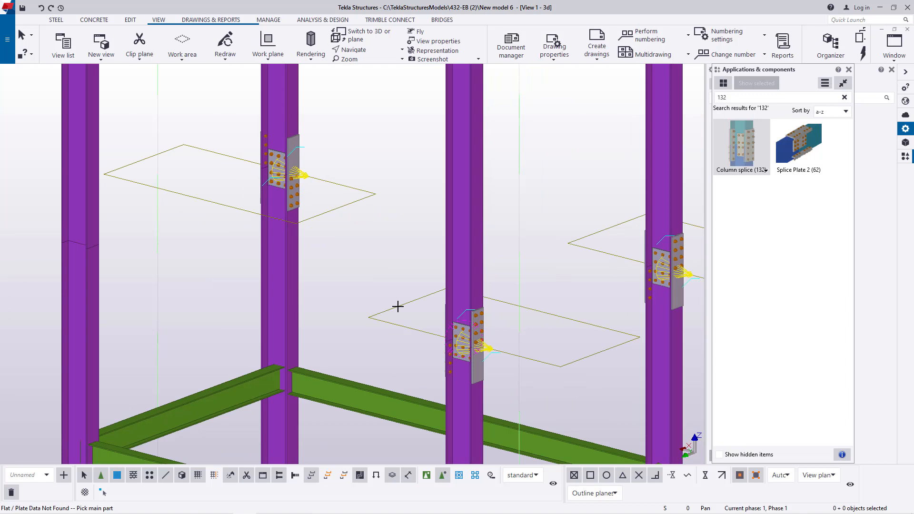
pyautogui.click(41, 8)
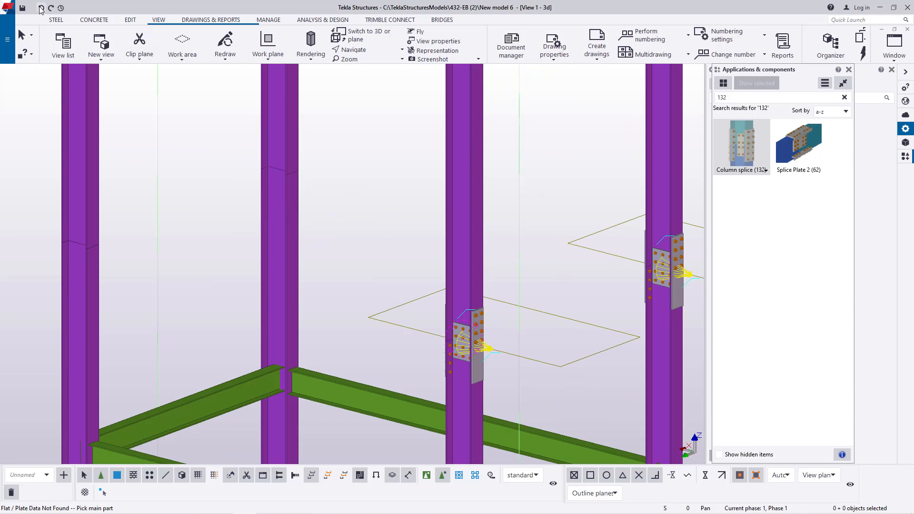
pyautogui.scroll(3, 486, 338)
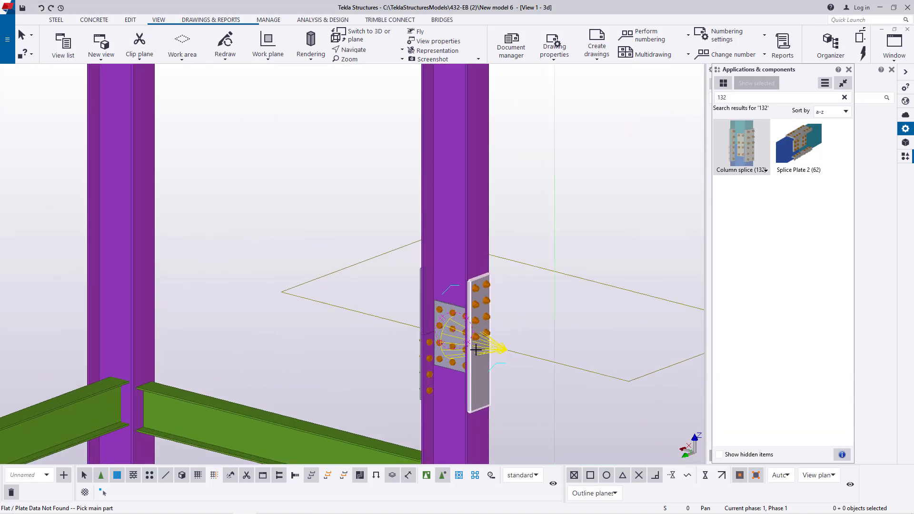
pyautogui.rightClick(534, 180)
pyautogui.press('Escape')
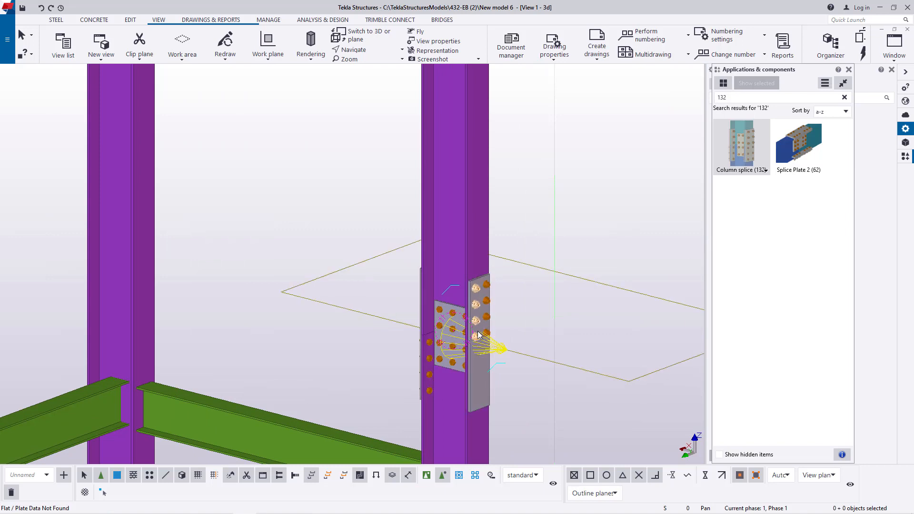
# - Restore the lower-joint Column splice (132) on the right corner column by joining the lower segment as main part to the upper as secondary
pyautogui.scroll(-2, 417, 304)
pyautogui.click(740, 151)
pyautogui.scroll(2, 634, 271)
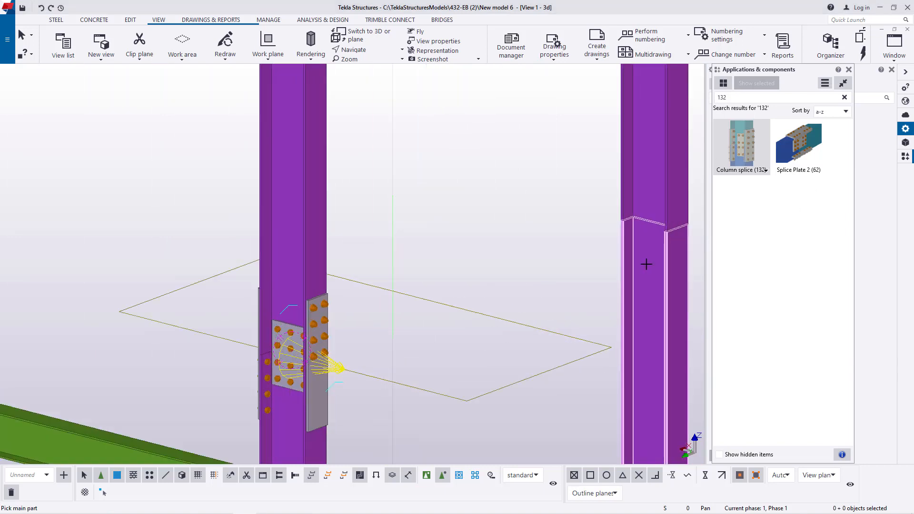
pyautogui.click(646, 268)
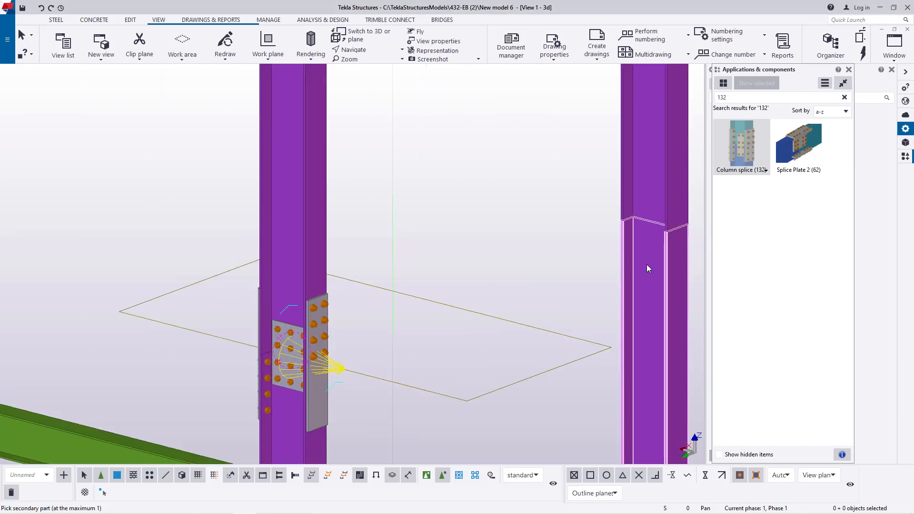
pyautogui.click(647, 182)
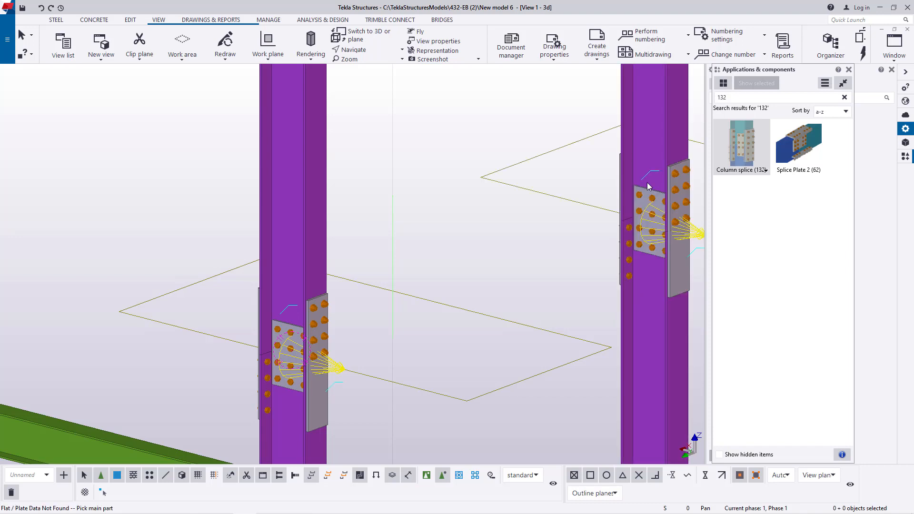
# - Try the back corner column's lower joint again with the upper segment as main part, and undo that splice
pyautogui.scroll(-4, 648, 186)
pyautogui.scroll(5, 344, 159)
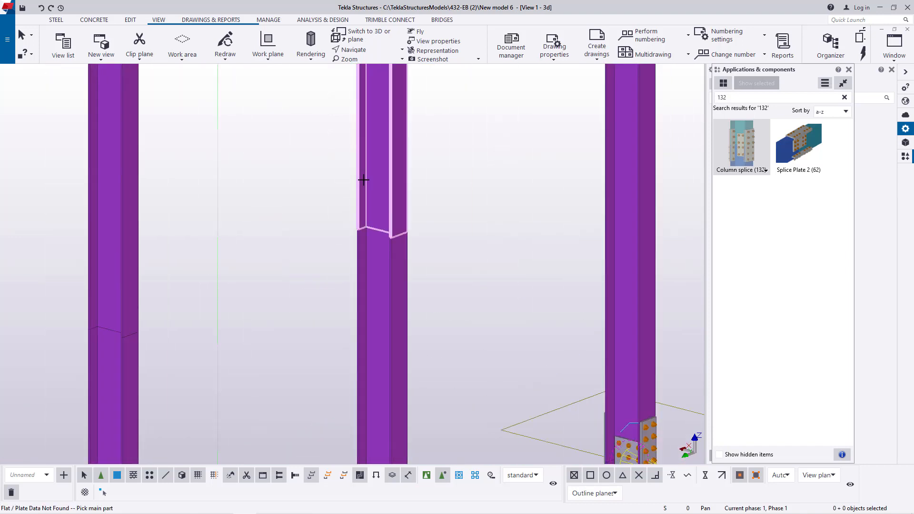
pyautogui.scroll(-4, 386, 193)
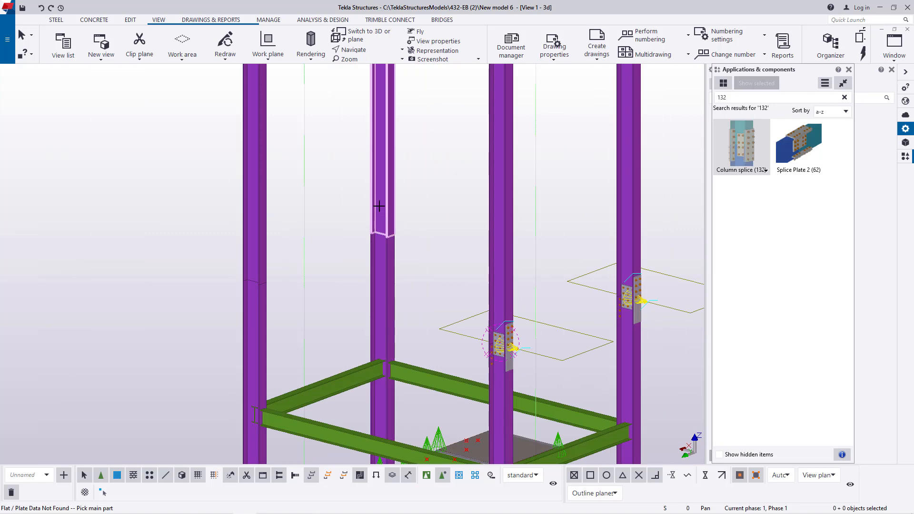
pyautogui.click(379, 221)
pyautogui.click(376, 257)
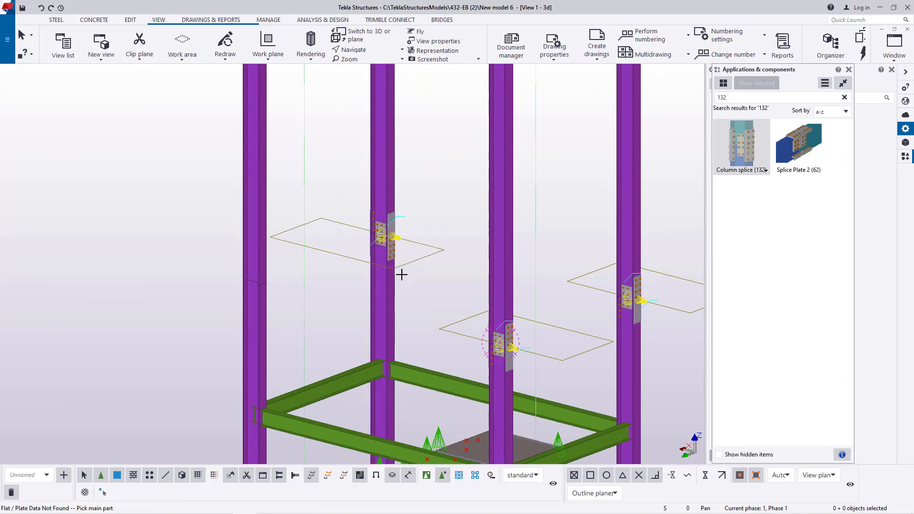
pyautogui.scroll(3, 389, 236)
pyautogui.rightClick(445, 161)
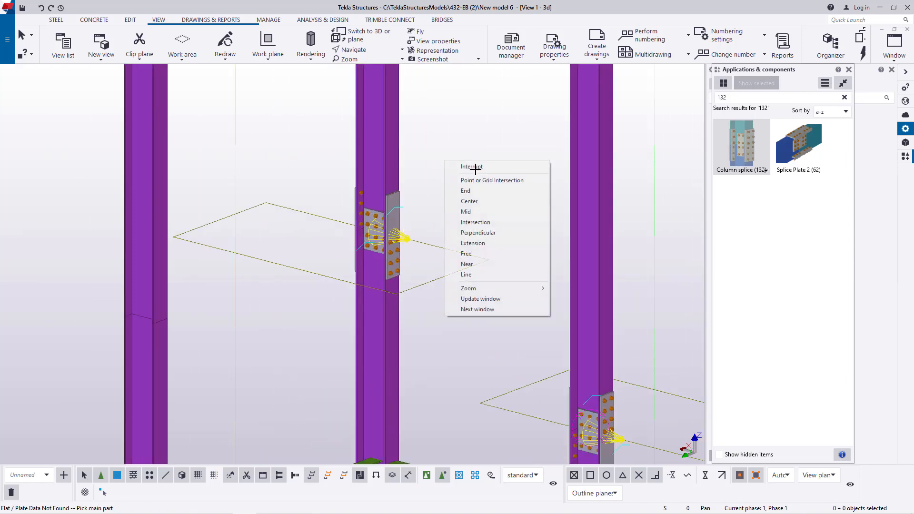
pyautogui.click(478, 164)
pyautogui.click(41, 8)
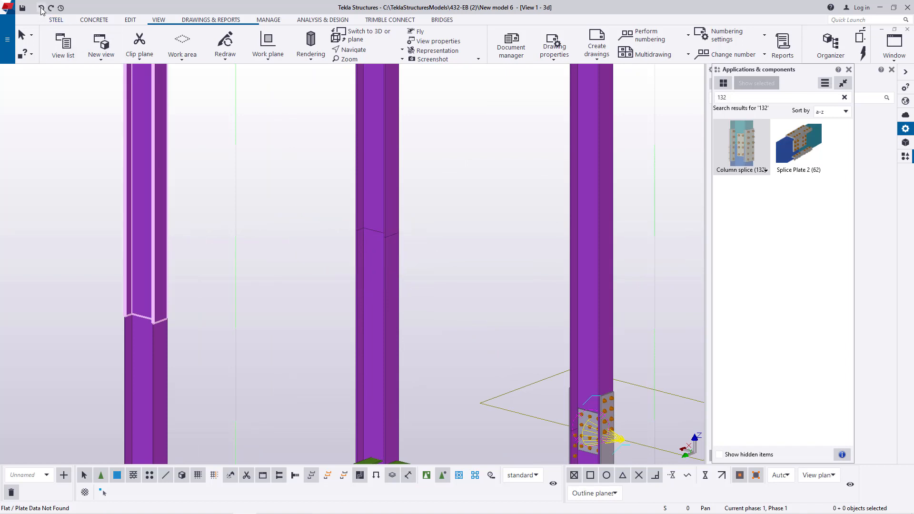
# - Place Column splice (132) at the back corner column's lower joint, with the lower segment as main part and the upper as secondary
pyautogui.scroll(-3, 395, 307)
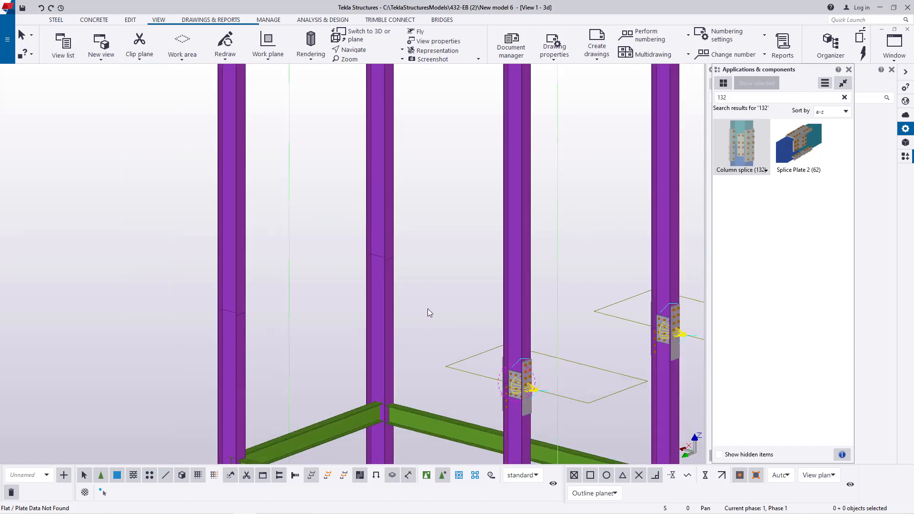
pyautogui.click(740, 142)
pyautogui.scroll(4, 362, 276)
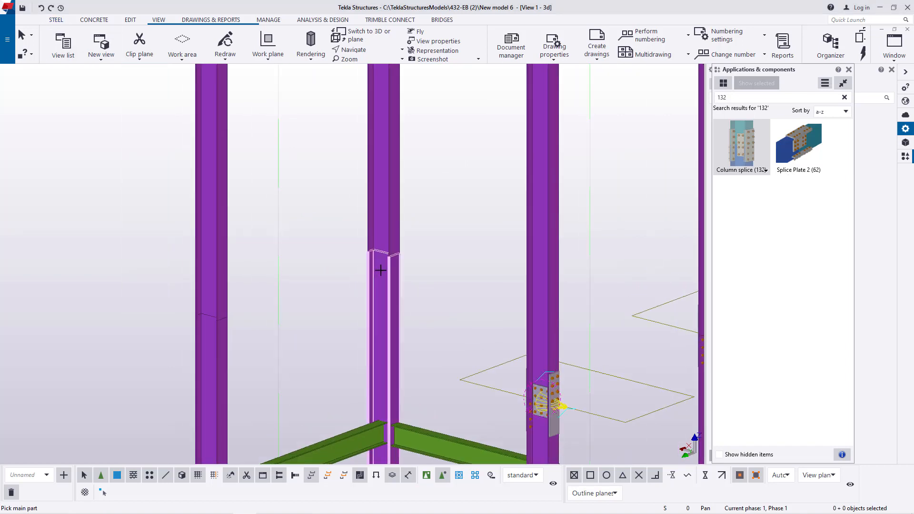
pyautogui.click(380, 267)
pyautogui.click(384, 232)
pyautogui.scroll(-4, 466, 247)
# - Place Column splice (132) at the left corner column's lower joint, with the lower segment as main part and the upper as secondary
pyautogui.scroll(6, 300, 313)
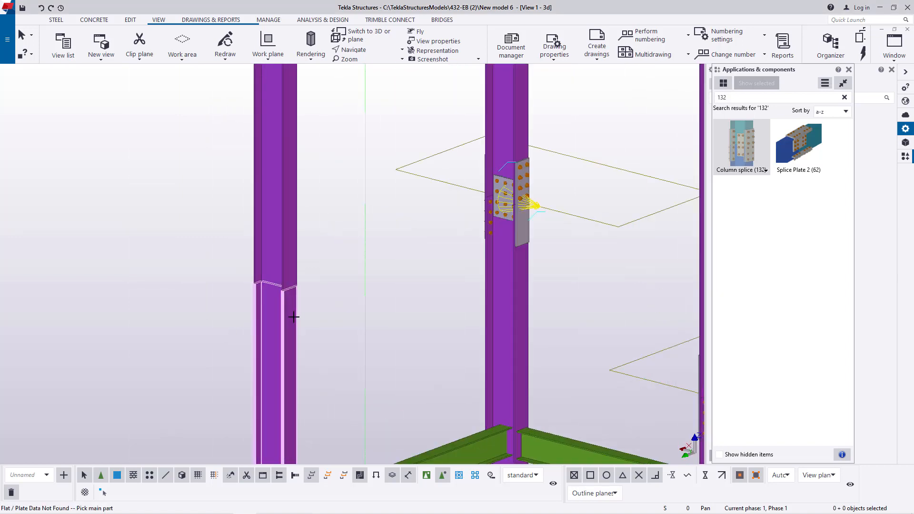
pyautogui.click(268, 285)
pyautogui.click(261, 247)
pyautogui.rightClick(357, 197)
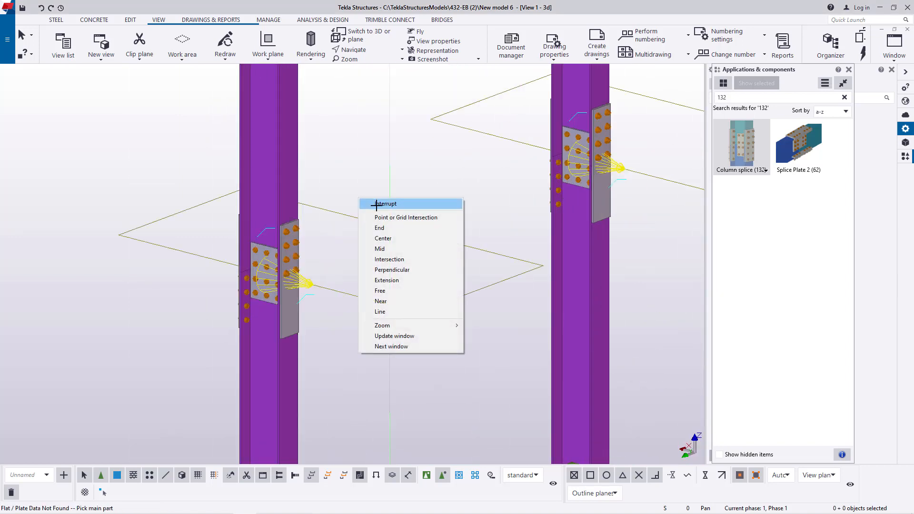
pyautogui.click(376, 205)
# - Place Column splice (132) at the upper joints of the right and front corner columns, with the lower segments as main parts
pyautogui.scroll(-2, 379, 266)
pyautogui.click(745, 155)
pyautogui.scroll(-4, 381, 369)
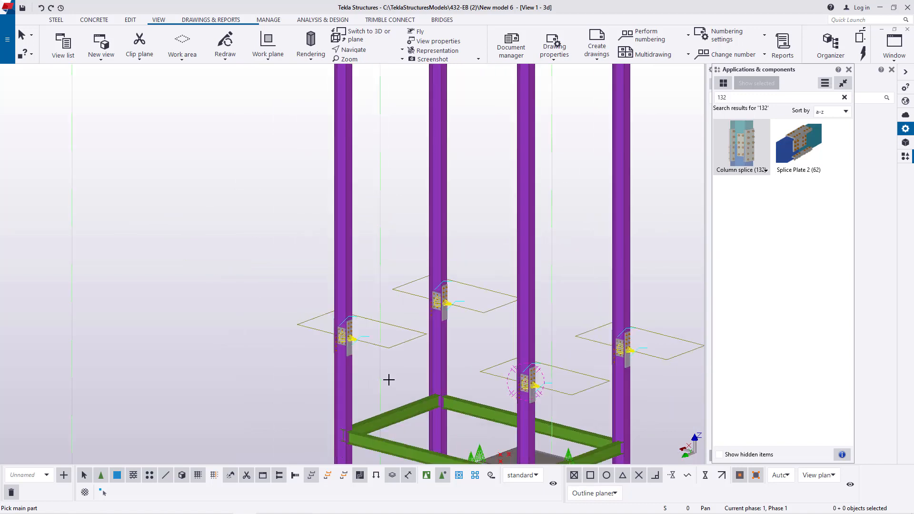
pyautogui.scroll(6, 525, 161)
pyautogui.scroll(4, 504, 204)
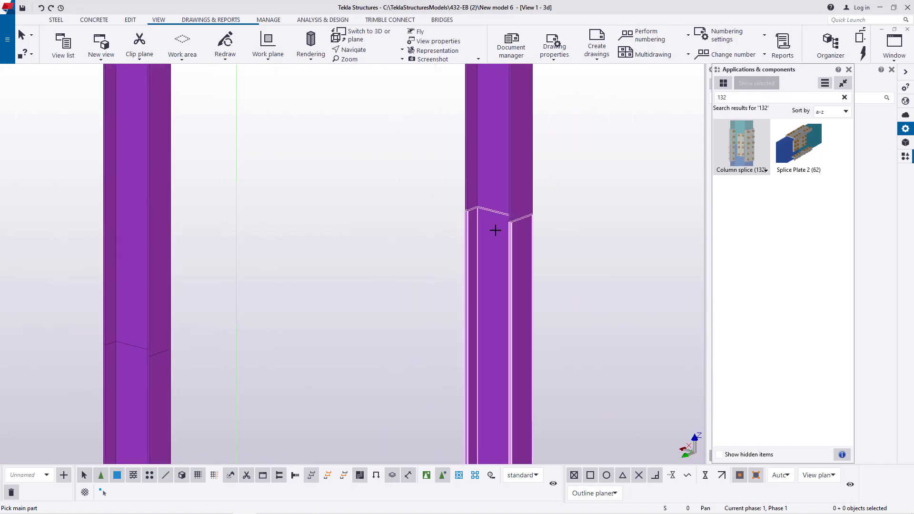
pyautogui.click(494, 231)
pyautogui.click(494, 192)
pyautogui.scroll(-4, 590, 228)
pyautogui.scroll(7, 379, 286)
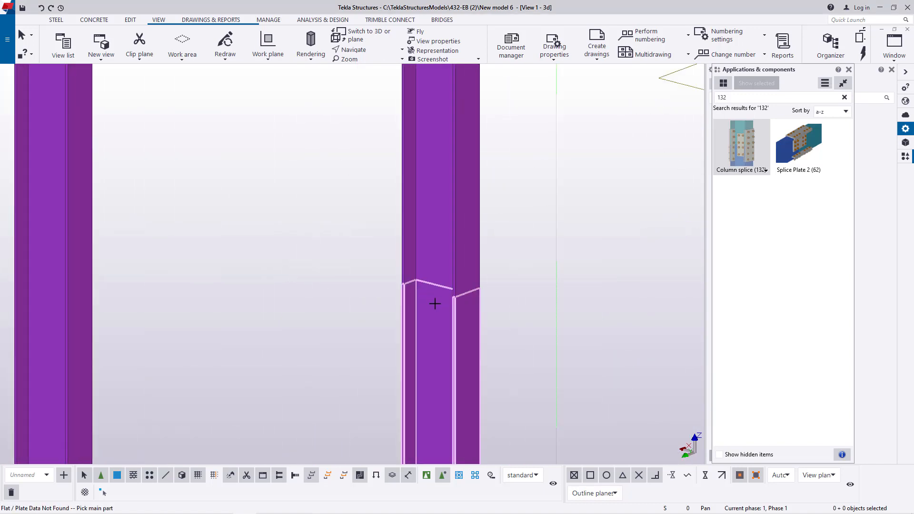
pyautogui.click(435, 304)
pyautogui.click(436, 278)
pyautogui.scroll(-4, 543, 271)
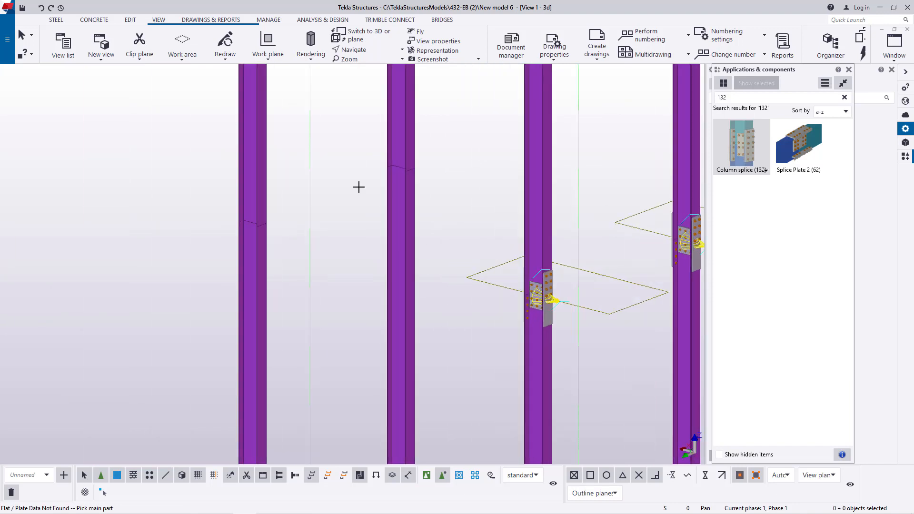
# - Place Column splice (132) at the upper joints of the back and left corner columns, with the lower segments as main parts
pyautogui.scroll(6, 362, 184)
pyautogui.click(416, 115)
pyautogui.click(416, 115)
pyautogui.scroll(-3, 538, 212)
pyautogui.scroll(4, 248, 205)
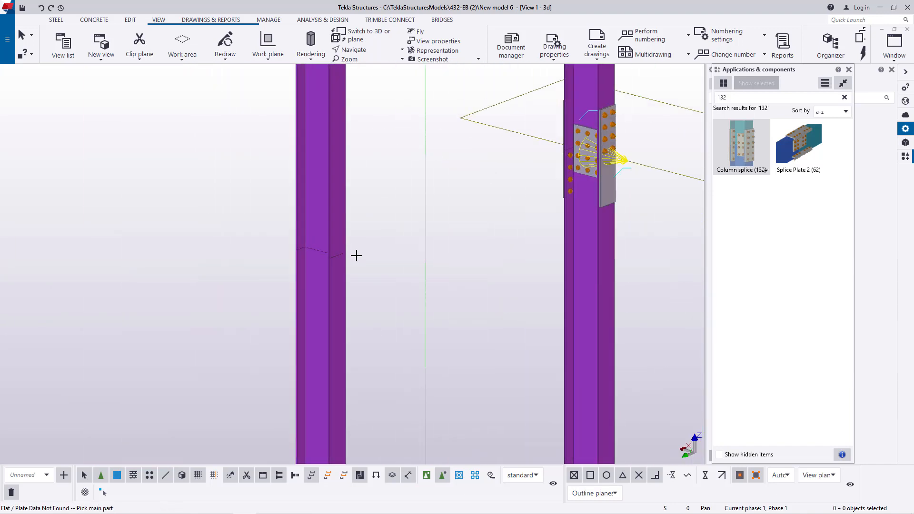
pyautogui.click(302, 270)
pyautogui.click(310, 231)
pyautogui.scroll(-6, 309, 231)
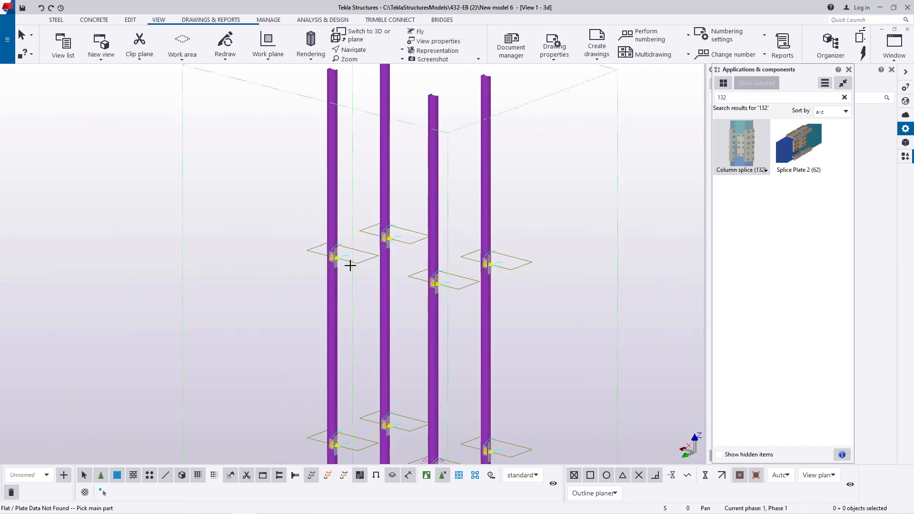
# - End the splice command and redraw the 3D view to clear the temporary graphics
pyautogui.rightClick(471, 194)
pyautogui.click(484, 197)
pyautogui.rightClick(478, 191)
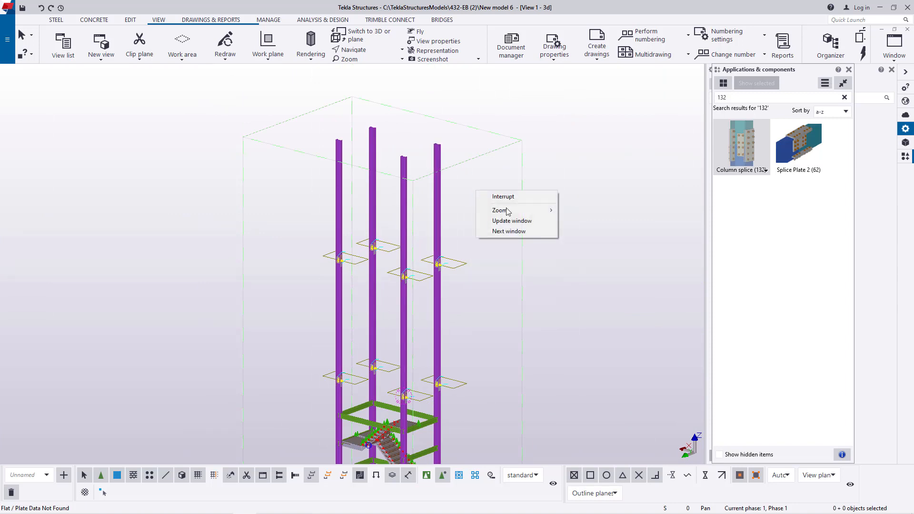
pyautogui.click(460, 193)
pyautogui.rightClick(460, 193)
pyautogui.click(488, 244)
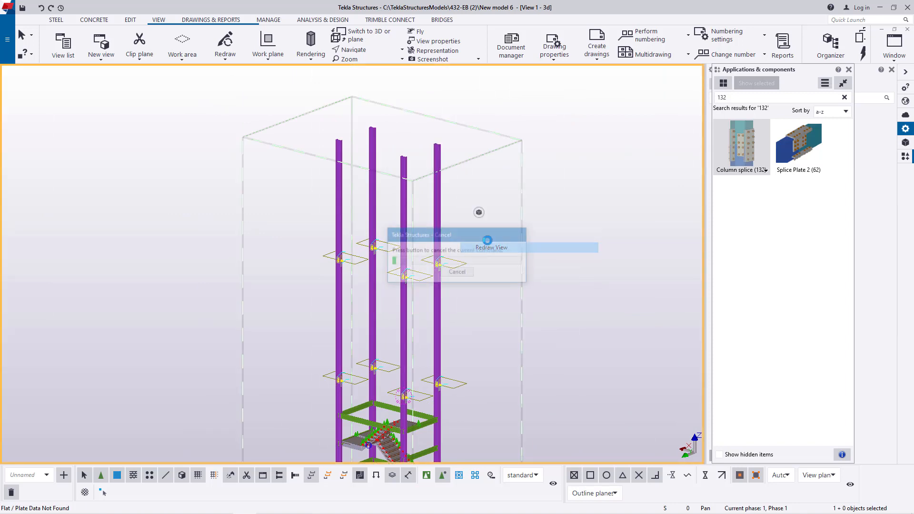
# - Examine the stair flights, landings and spliced columns of the tower, from close up to the whole structure
pyautogui.scroll(-1, 480, 248)
pyautogui.scroll(2, 417, 422)
pyautogui.scroll(5, 417, 422)
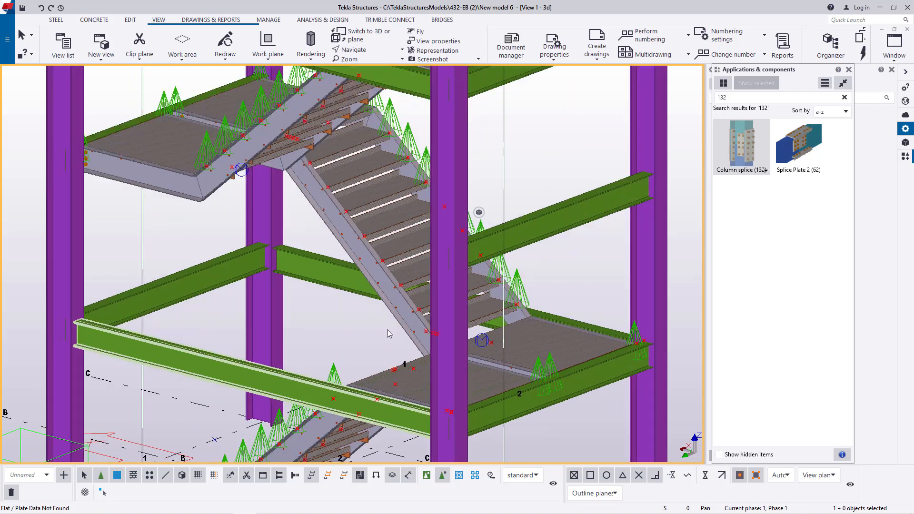
pyautogui.press('v')
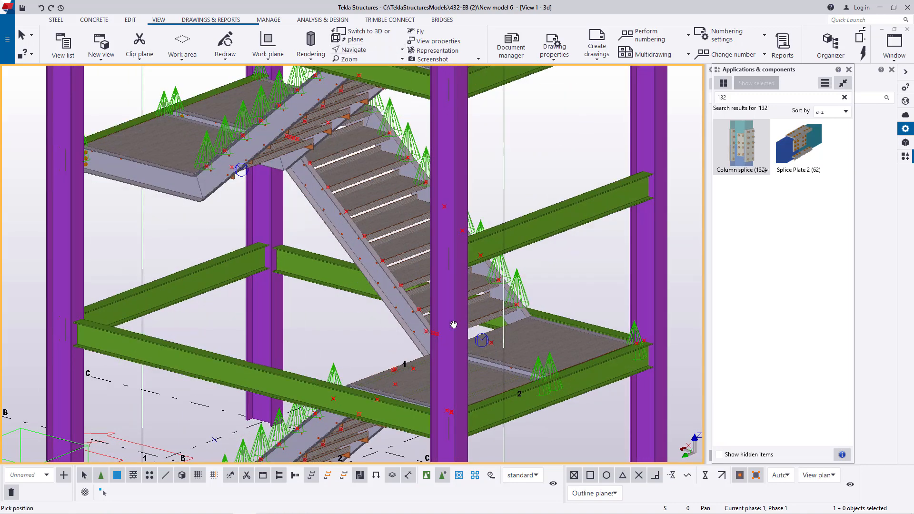
pyautogui.click(450, 320)
pyautogui.keyDown('ctrl'); pyautogui.moveTo(449, 320); pyautogui.dragTo(361, 264, button='middle'); pyautogui.keyUp('ctrl')
pyautogui.scroll(-3, 361, 264)
pyautogui.keyDown('ctrl'); pyautogui.moveTo(407, 309); pyautogui.dragTo(392, 363, button='middle'); pyautogui.keyUp('ctrl')
pyautogui.scroll(-4, 392, 363)
pyautogui.scroll(-3, 392, 362)
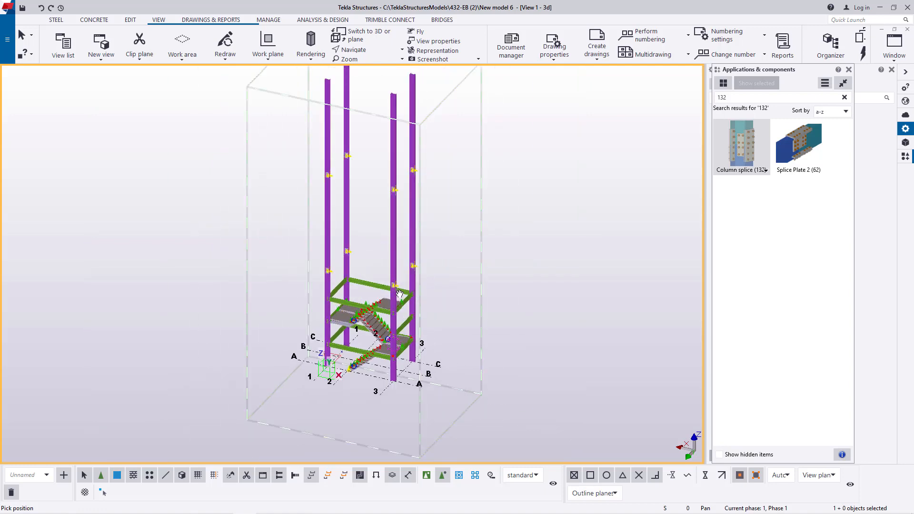
# - Examine the stair flights, landings and surrounding beams at the lower levels of the tower
pyautogui.scroll(6, 396, 355)
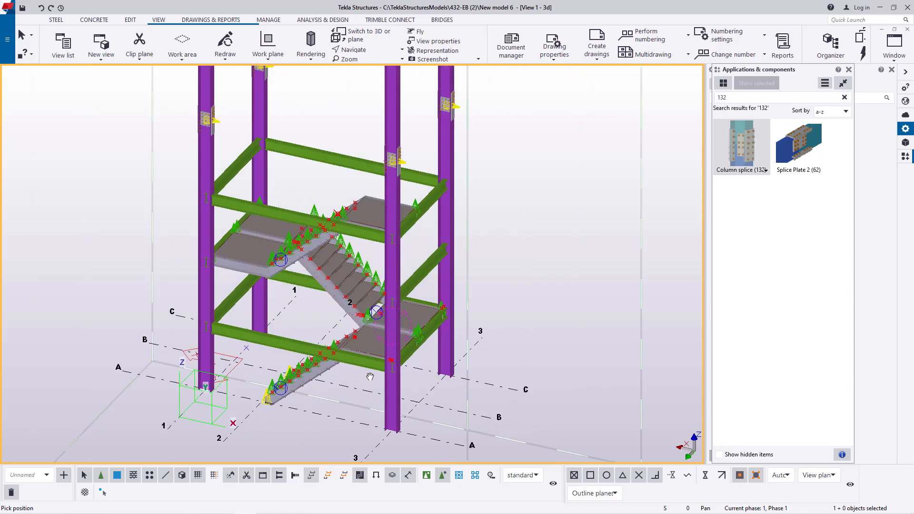
pyautogui.keyDown('ctrl'); pyautogui.moveTo(422, 271); pyautogui.dragTo(411, 272, button='middle'); pyautogui.keyUp('ctrl')
pyautogui.scroll(2, 443, 365)
pyautogui.rightClick(490, 209)
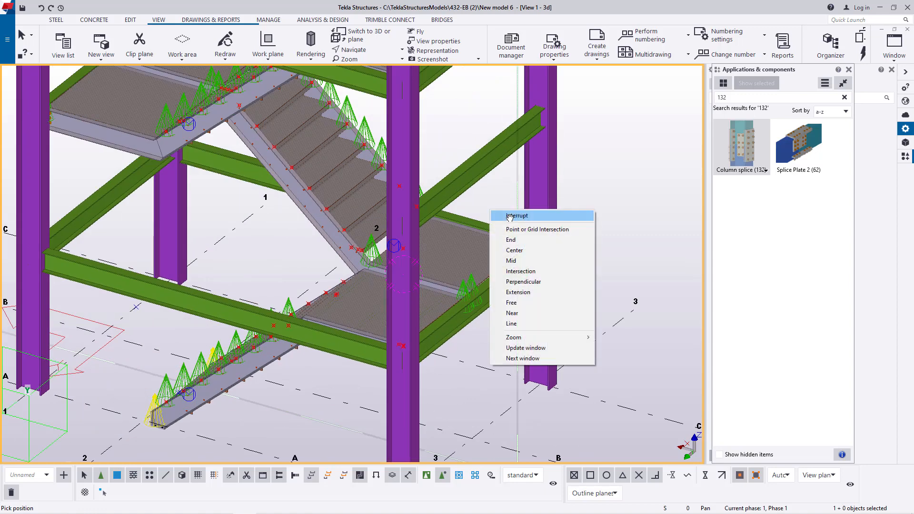
pyautogui.click(513, 215)
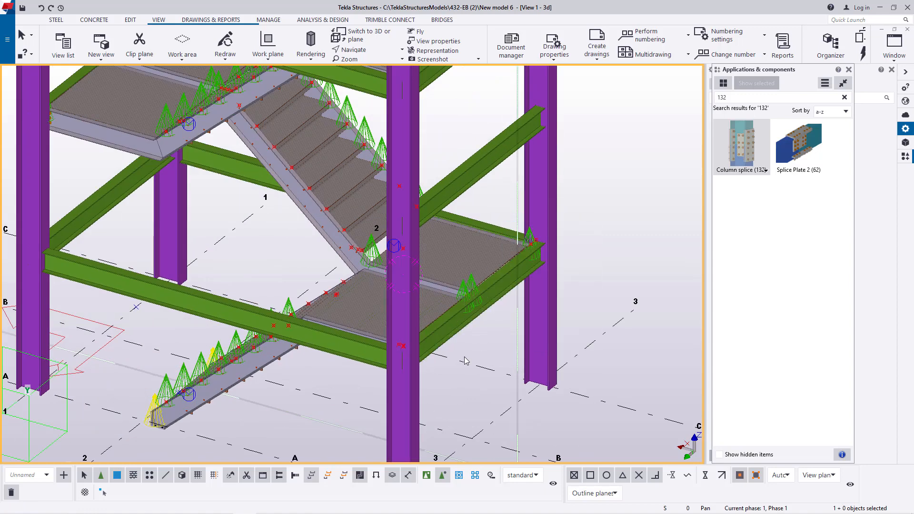
pyautogui.scroll(-4, 519, 278)
pyautogui.scroll(3, 478, 263)
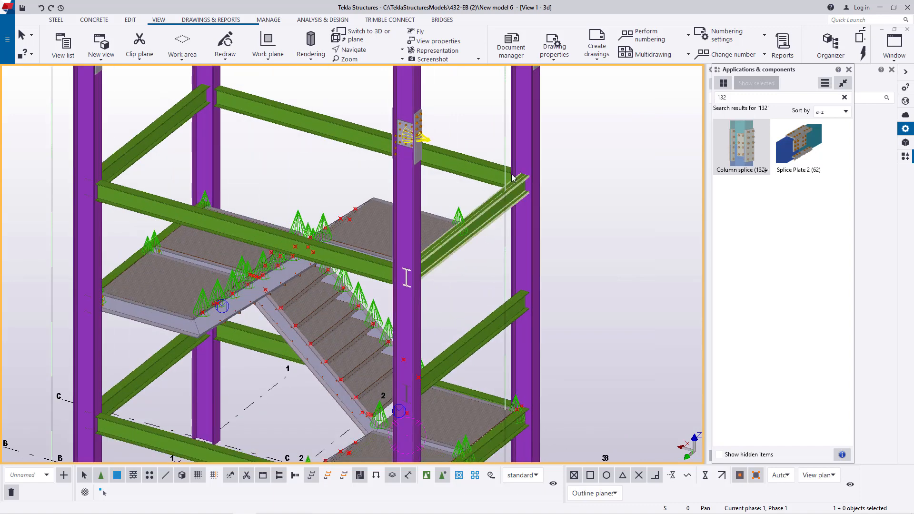
pyautogui.scroll(-3, 461, 272)
pyautogui.scroll(1, 461, 272)
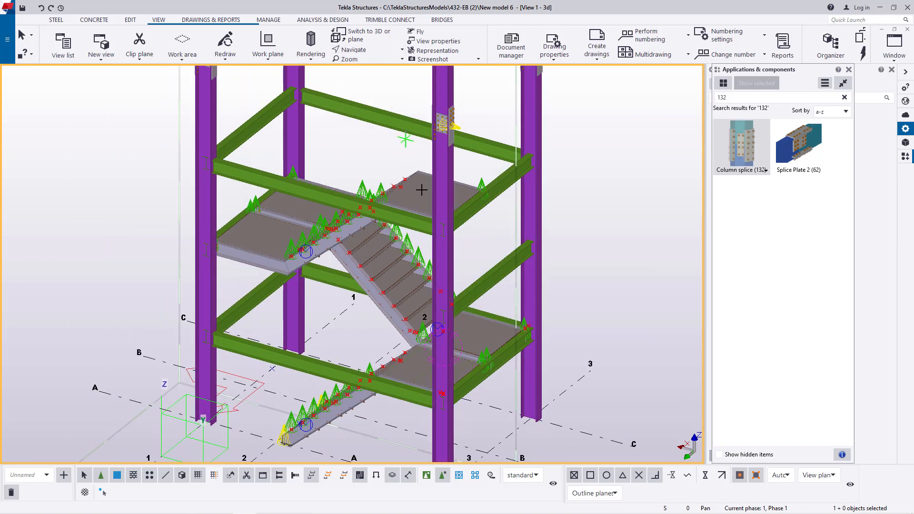
pyautogui.keyDown('ctrl'); pyautogui.moveTo(451, 219); pyautogui.dragTo(390, 223, button='middle'); pyautogui.keyUp('ctrl')
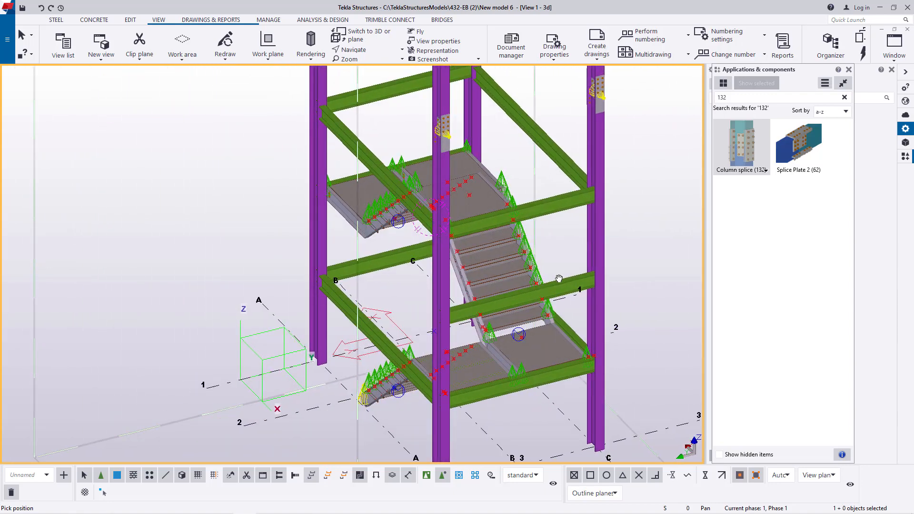
pyautogui.scroll(4, 558, 279)
pyautogui.scroll(2, 477, 337)
pyautogui.click(371, 51)
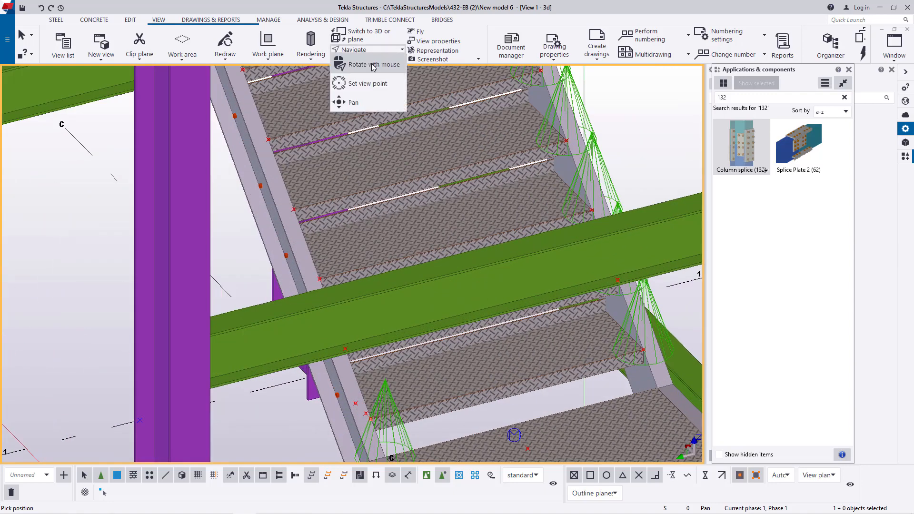
pyautogui.click(374, 64)
pyautogui.moveTo(475, 313); pyautogui.dragTo(465, 283)
pyautogui.scroll(-3, 459, 285)
pyautogui.rightClick(554, 140)
pyautogui.press('Escape')
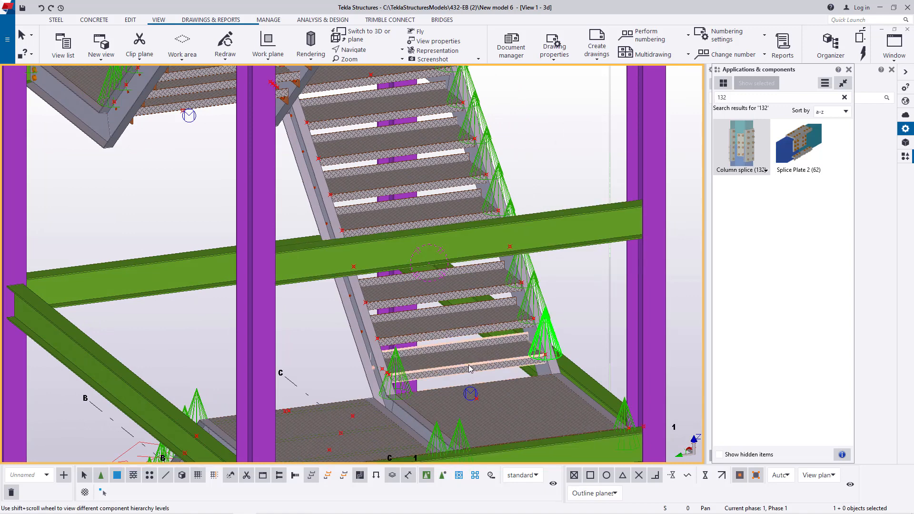
pyautogui.keyDown('ctrl'); pyautogui.click(452, 322); pyautogui.keyUp('ctrl')
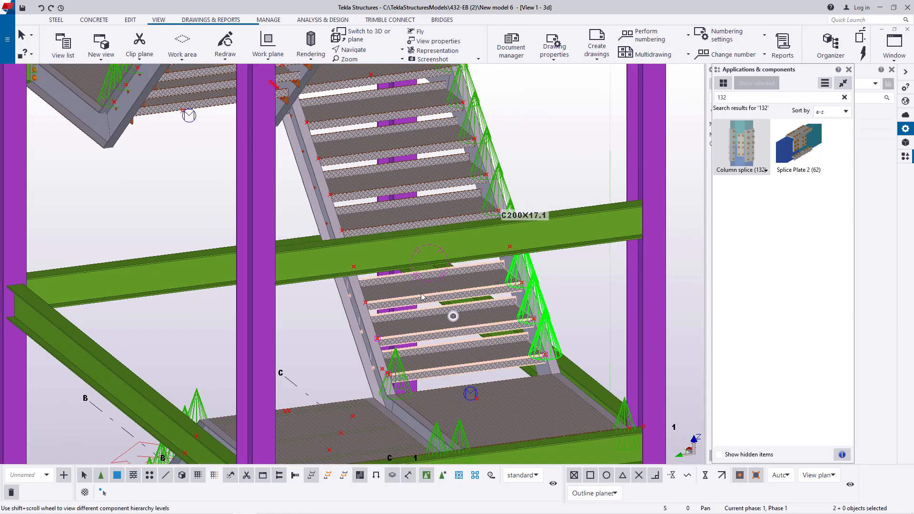
pyautogui.keyDown('ctrl'); pyautogui.click(417, 292); pyautogui.keyUp('ctrl')
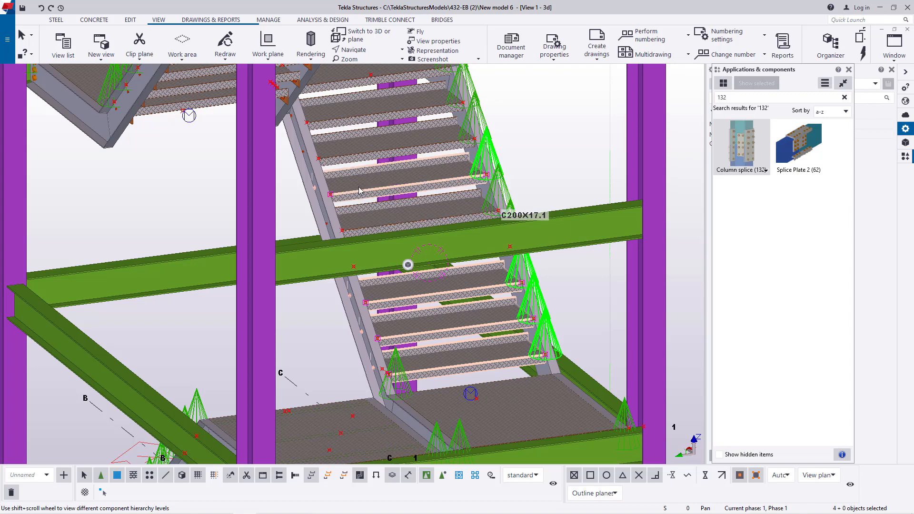
pyautogui.scroll(5, 359, 190)
pyautogui.keyDown('ctrl'); pyautogui.click(358, 210); pyautogui.keyUp('ctrl')
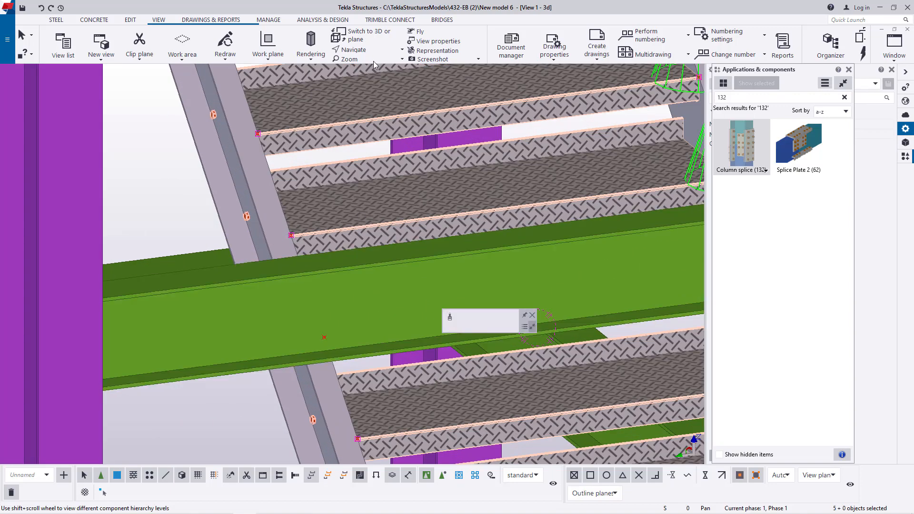
pyautogui.scroll(-3, 390, 162)
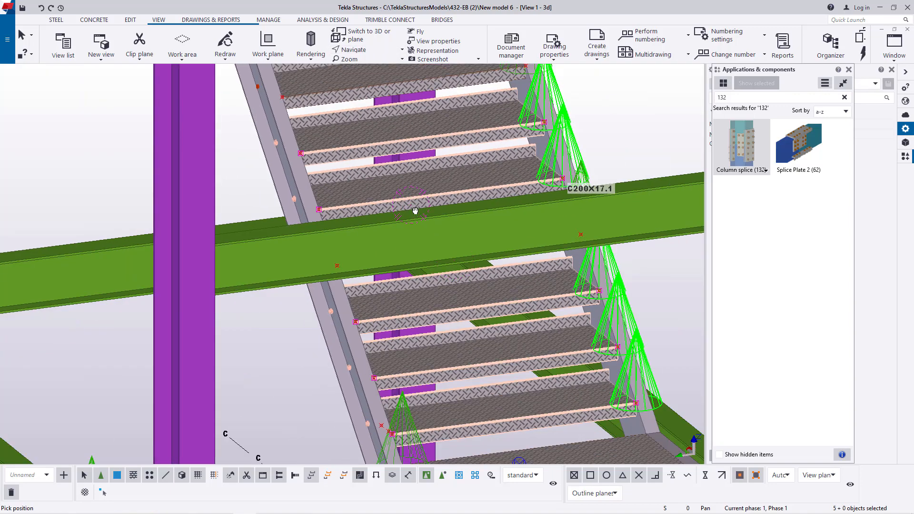
pyautogui.keyDown('ctrl'); pyautogui.moveTo(415, 210); pyautogui.dragTo(363, 189, button='middle'); pyautogui.keyUp('ctrl')
pyautogui.rightClick(232, 191)
pyautogui.click(262, 197)
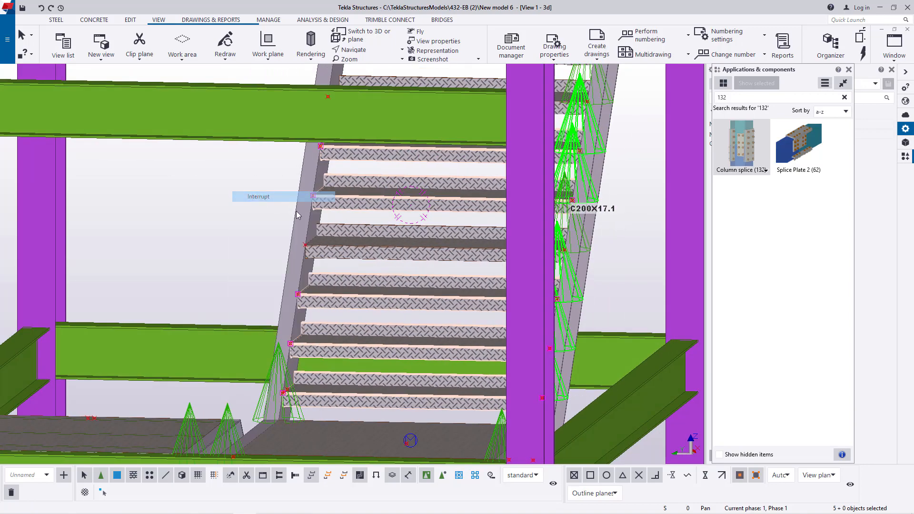
pyautogui.keyDown('ctrl'); pyautogui.click(375, 242); pyautogui.keyUp('ctrl')
pyautogui.scroll(-2, 377, 317)
pyautogui.scroll(3, 409, 138)
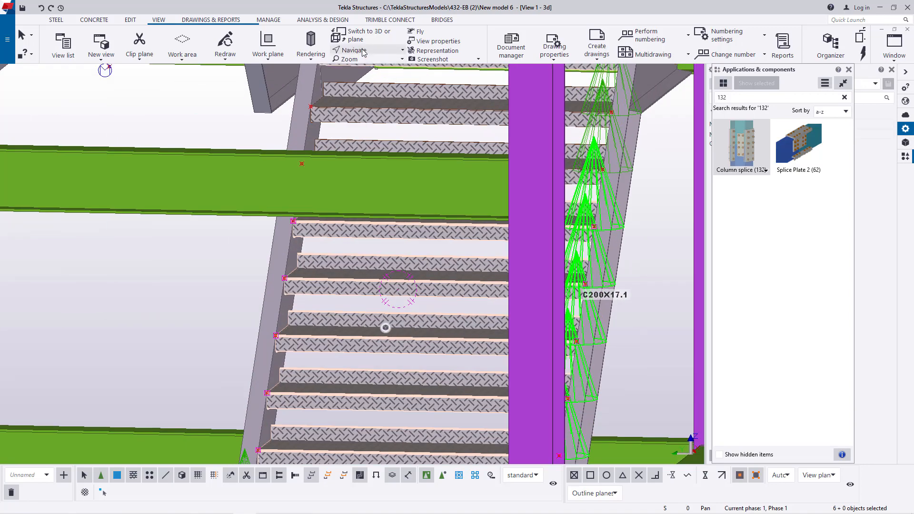
pyautogui.click(283, 228)
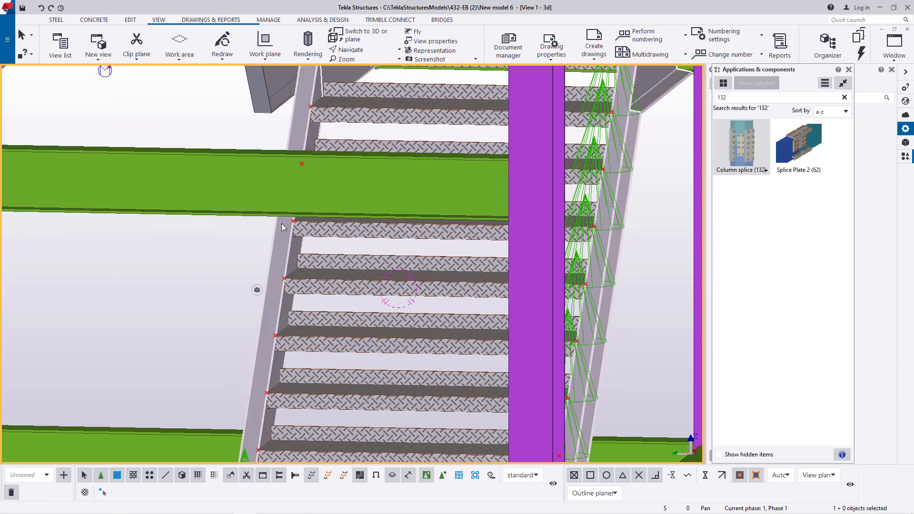
# - Examine the stair flights and landings from the opposite sides of the tower, from close up to several levels
pyautogui.scroll(-3, 453, 248)
pyautogui.click(354, 50)
pyautogui.click(361, 65)
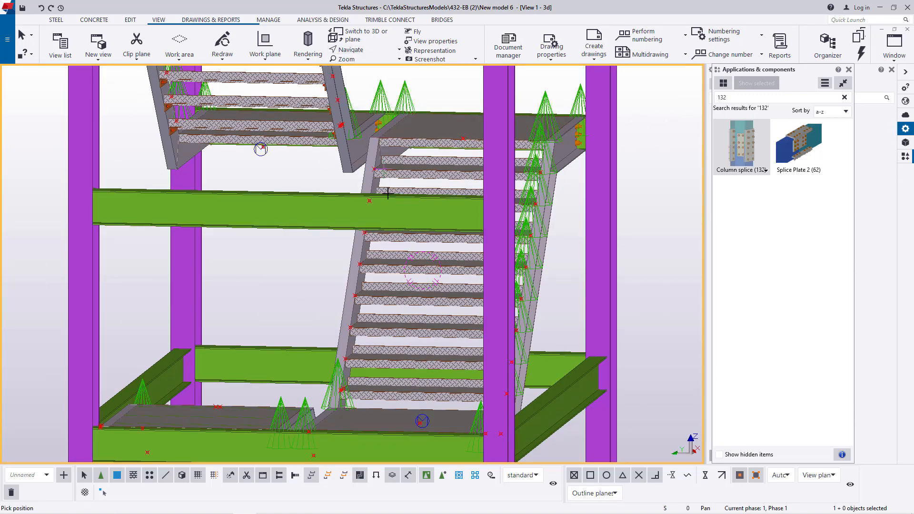
pyautogui.moveTo(400, 216); pyautogui.dragTo(413, 230)
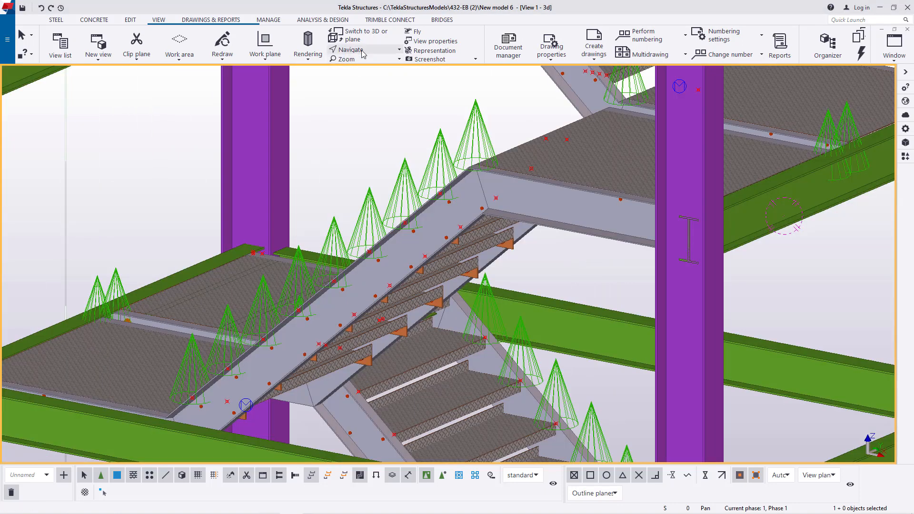
pyautogui.click(361, 50)
pyautogui.click(365, 64)
pyautogui.scroll(-2, 485, 192)
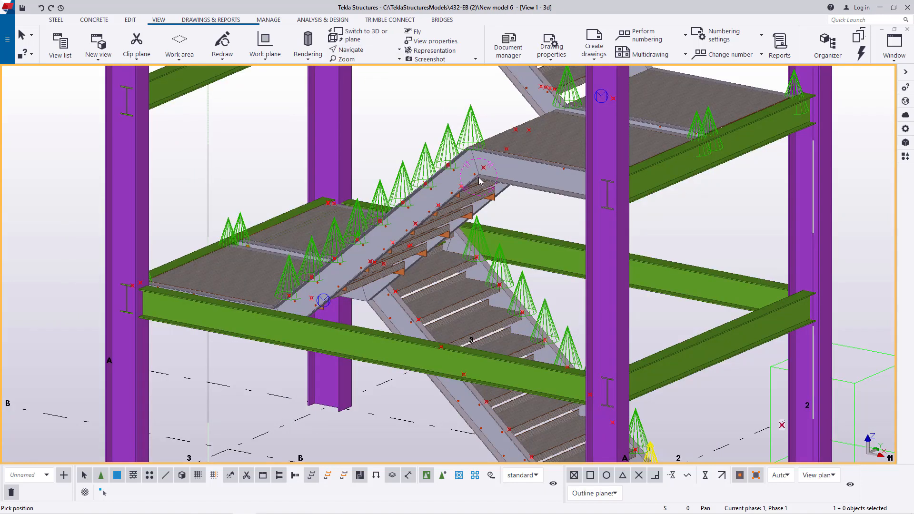
pyautogui.moveTo(479, 181); pyautogui.dragTo(509, 229)
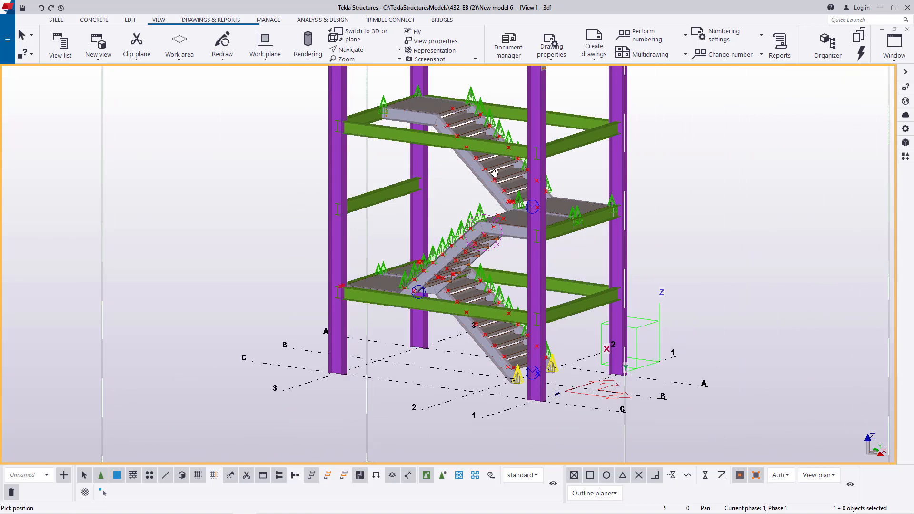
pyautogui.rightClick(573, 172)
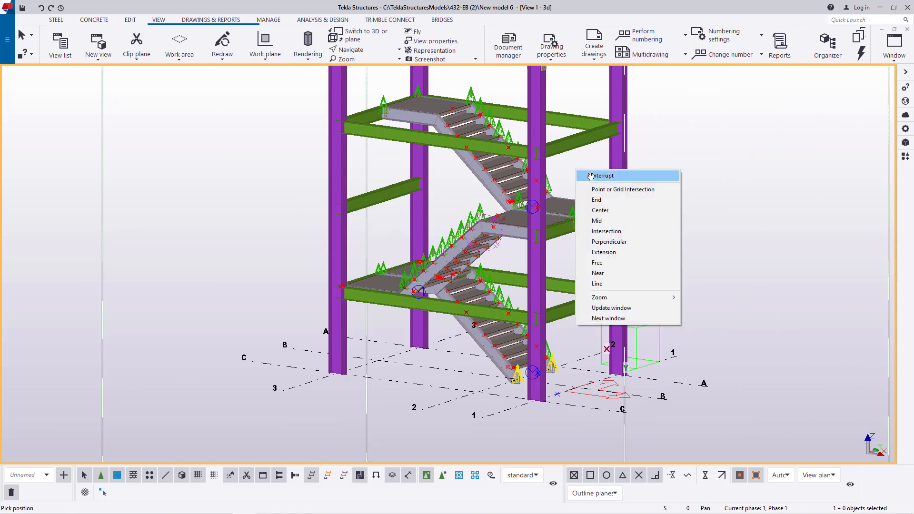
pyautogui.click(595, 174)
# - Turn the model to a side elevation and window-select the upper two stair flights together with their connecting landing
pyautogui.click(367, 57)
pyautogui.click(362, 65)
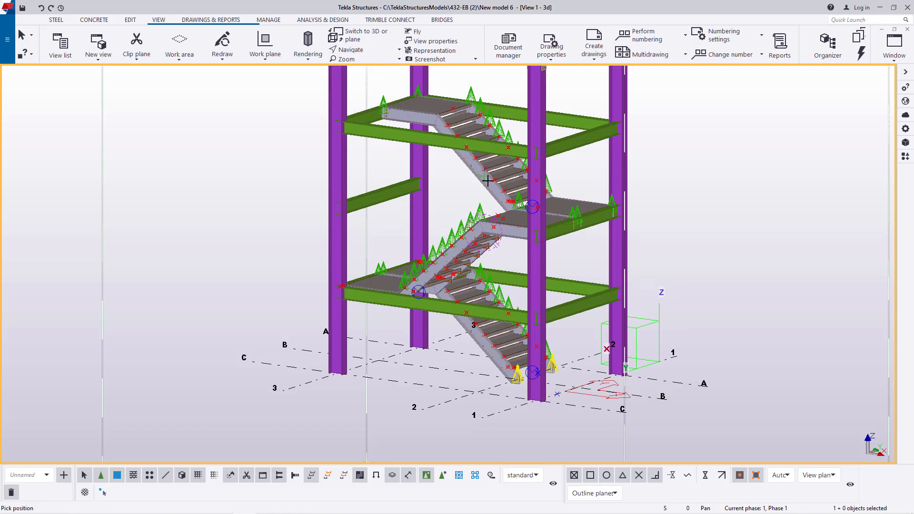
pyautogui.moveTo(504, 191); pyautogui.dragTo(571, 170)
pyautogui.scroll(3, 540, 184)
pyautogui.rightClick(526, 148)
pyautogui.click(542, 155)
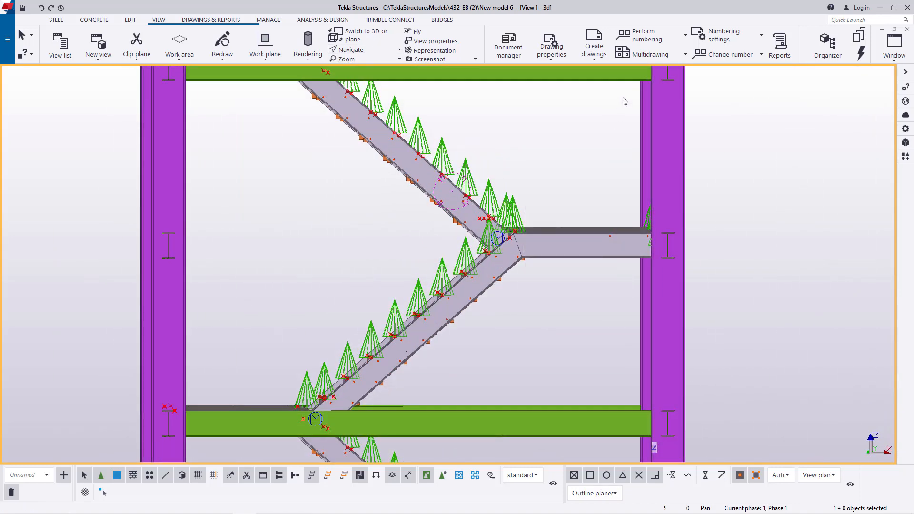
pyautogui.moveTo(623, 88); pyautogui.dragTo(259, 372)
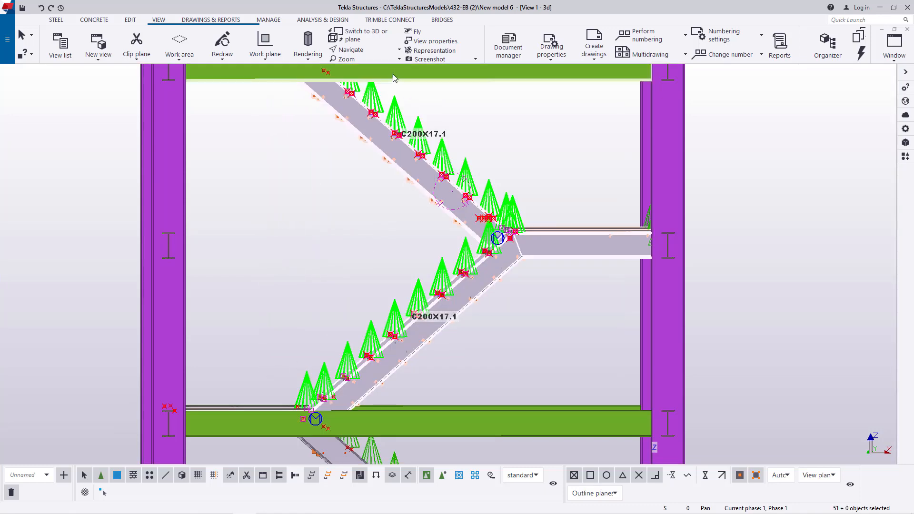
# - Add the W200X22.5 beam supporting the landing between the two selected flights to the selection
pyautogui.keyDown('ctrl'); pyautogui.moveTo(482, 209); pyautogui.dragTo(405, 270, button='middle'); pyautogui.keyUp('ctrl')
pyautogui.scroll(-2, 405, 270)
pyautogui.scroll(3, 404, 271)
pyautogui.rightClick(421, 177)
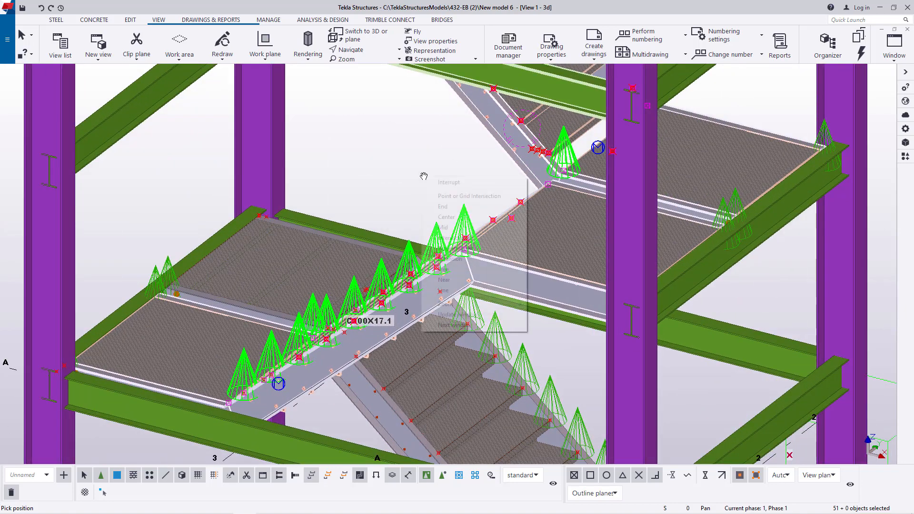
pyautogui.click(438, 181)
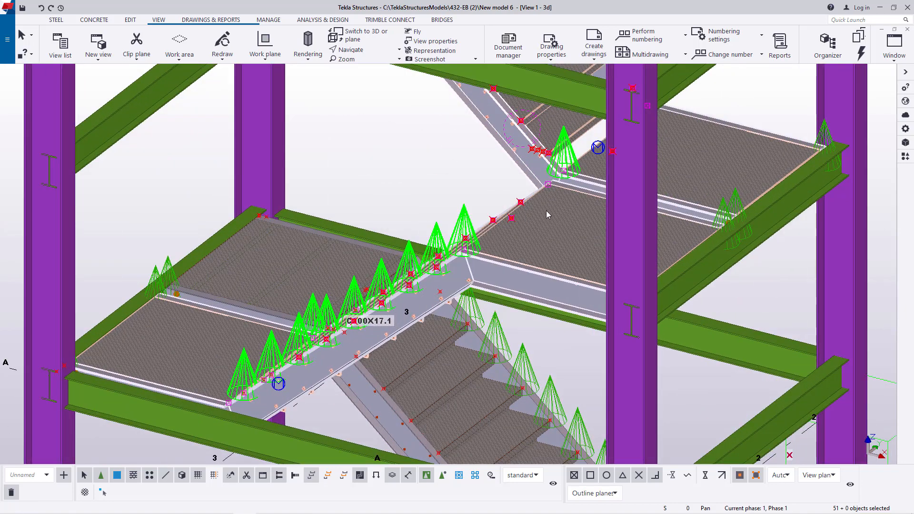
pyautogui.click(365, 50)
pyautogui.click(367, 64)
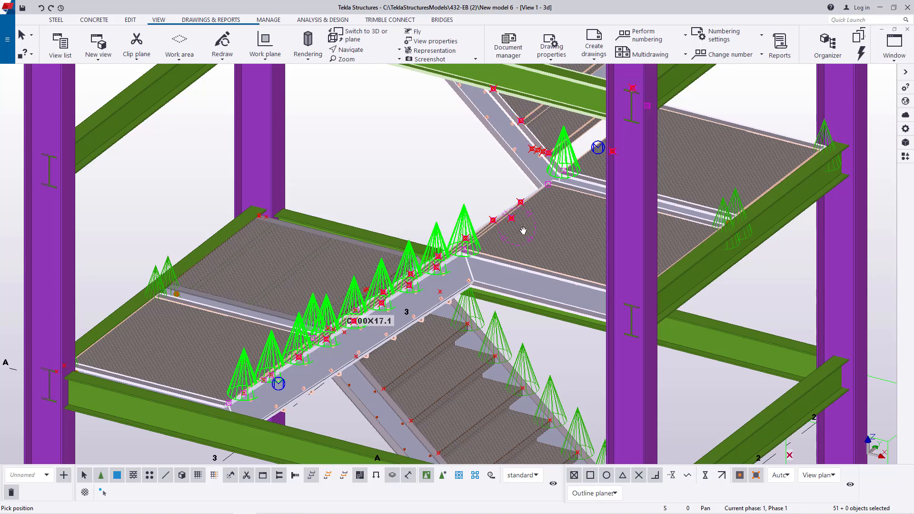
pyautogui.moveTo(524, 230)
pyautogui.keyDown('ctrl'); pyautogui.mouseDown(button='middle')
pyautogui.moveTo(598, 229)
pyautogui.moveTo(488, 217)
pyautogui.moveTo(590, 238)
pyautogui.moveTo(566, 260)
pyautogui.moveTo(577, 271)
pyautogui.moveTo(681, 249)
pyautogui.mouseUp(button='middle'); pyautogui.keyUp('ctrl')
pyautogui.rightClick(765, 99)
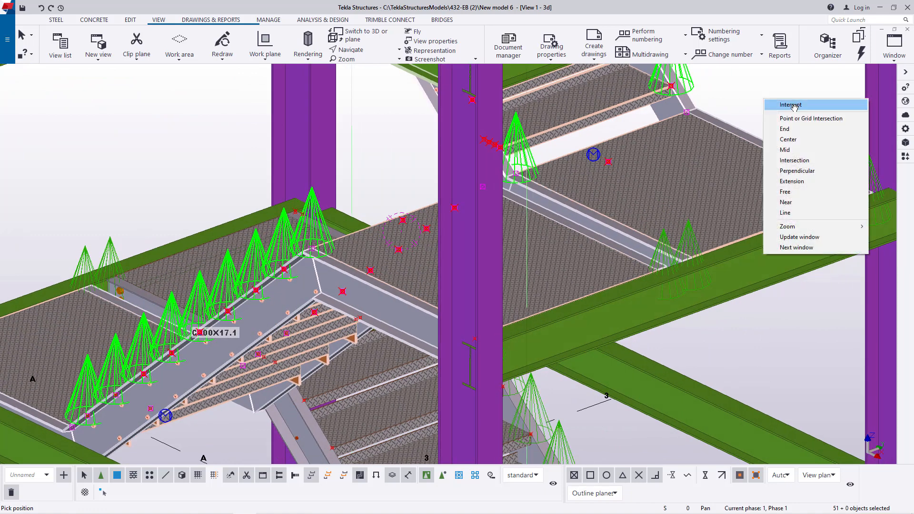
pyautogui.click(795, 106)
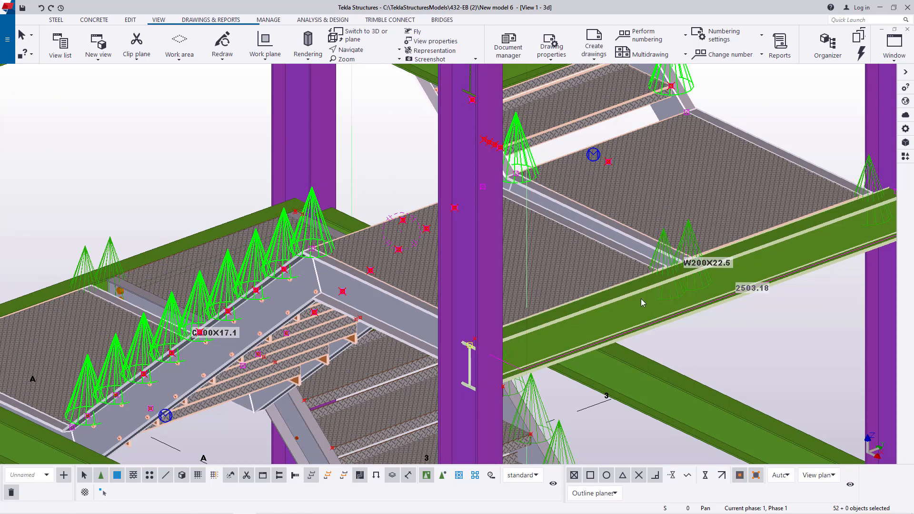
pyautogui.scroll(-3, 641, 302)
pyautogui.scroll(4, 319, 349)
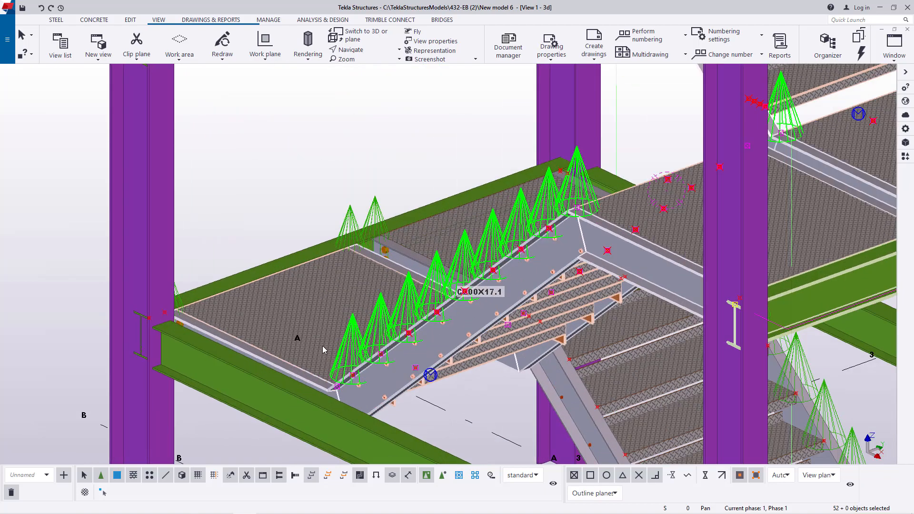
# - Add the top landing plate and the topmost tread of the upper flight to the selection
pyautogui.scroll(-3, 321, 344)
pyautogui.click(365, 52)
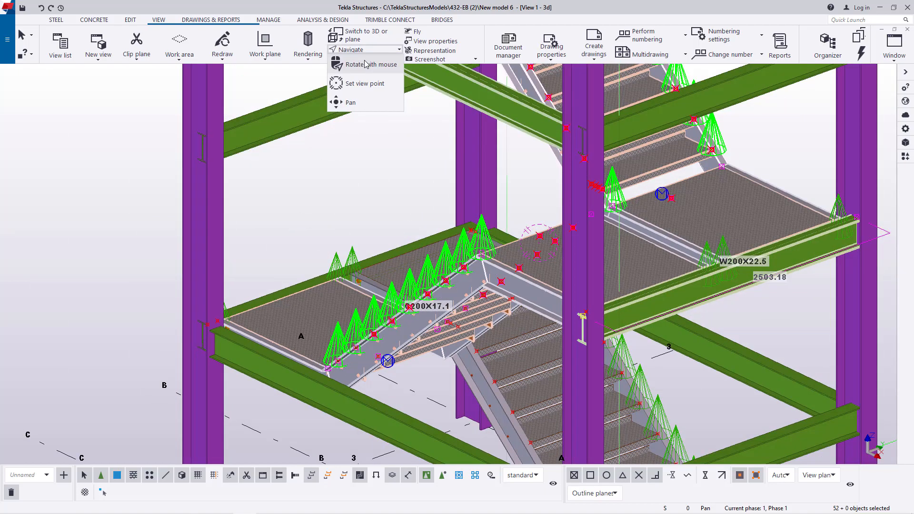
pyautogui.click(367, 63)
pyautogui.moveTo(693, 197); pyautogui.dragTo(823, 202)
pyautogui.keyDown('ctrl'); pyautogui.moveTo(823, 202); pyautogui.dragTo(773, 232, button='middle'); pyautogui.keyUp('ctrl')
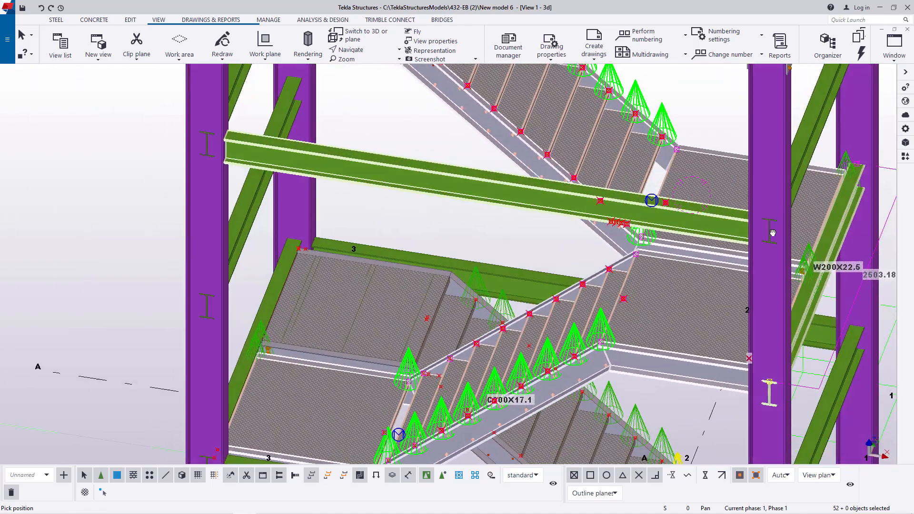
pyautogui.scroll(-2, 688, 322)
pyautogui.scroll(4, 563, 159)
pyautogui.moveTo(508, 106); pyautogui.dragTo(547, 175, button='middle')
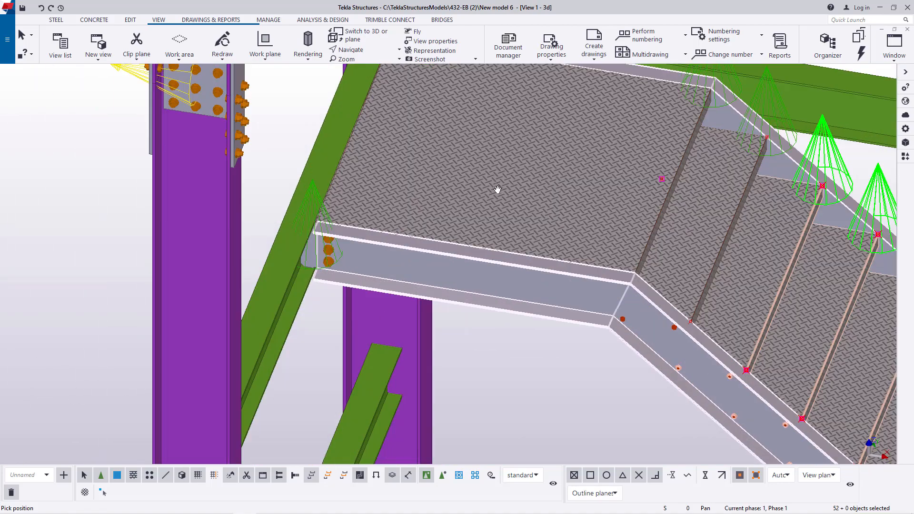
pyautogui.scroll(-2, 548, 176)
pyautogui.rightClick(666, 113)
pyautogui.click(677, 117)
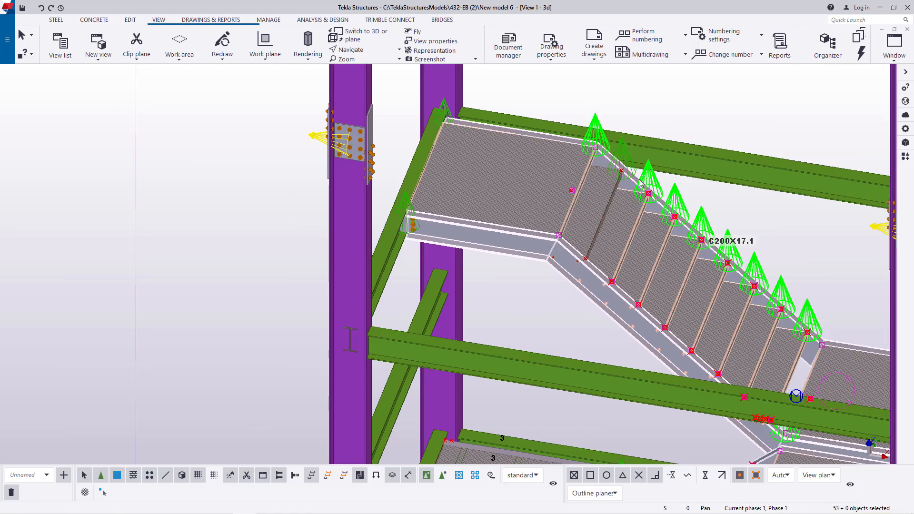
pyautogui.scroll(2, 450, 187)
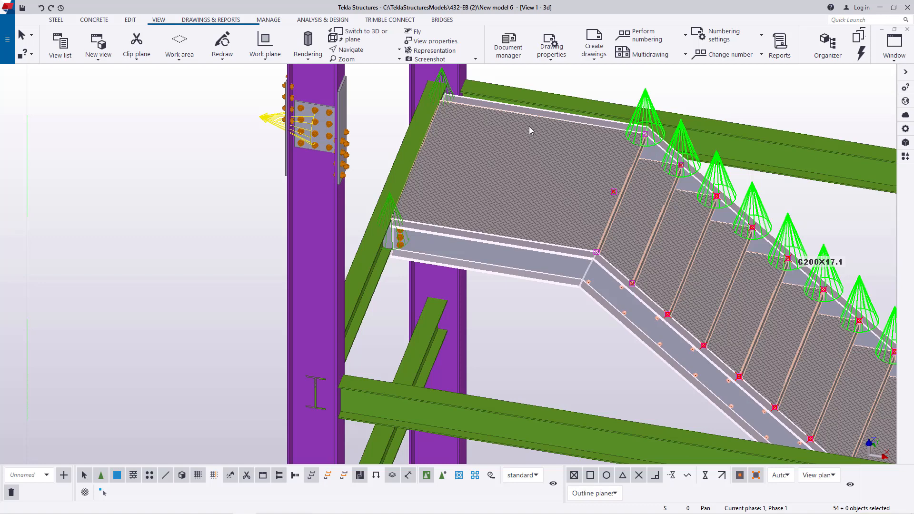
pyautogui.scroll(-2, 484, 117)
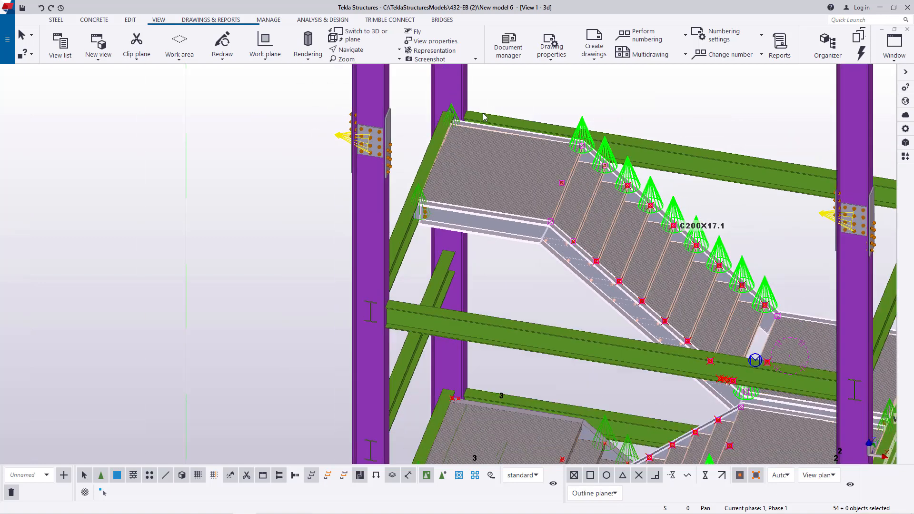
# - Add the landing-to-beam connections along the W200X22.5 beam at the middle landing to the selection
pyautogui.click(399, 50)
pyautogui.click(364, 63)
pyautogui.keyDown('ctrl'); pyautogui.moveTo(621, 235); pyautogui.dragTo(506, 159, button='middle'); pyautogui.keyUp('ctrl')
pyautogui.scroll(-2, 456, 153)
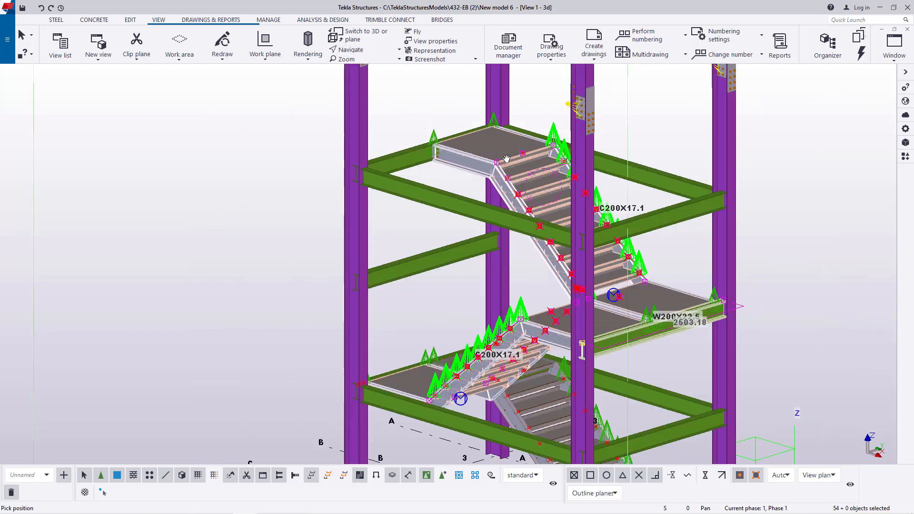
pyautogui.keyDown('ctrl'); pyautogui.moveTo(613, 298); pyautogui.dragTo(604, 287, button='middle'); pyautogui.keyUp('ctrl')
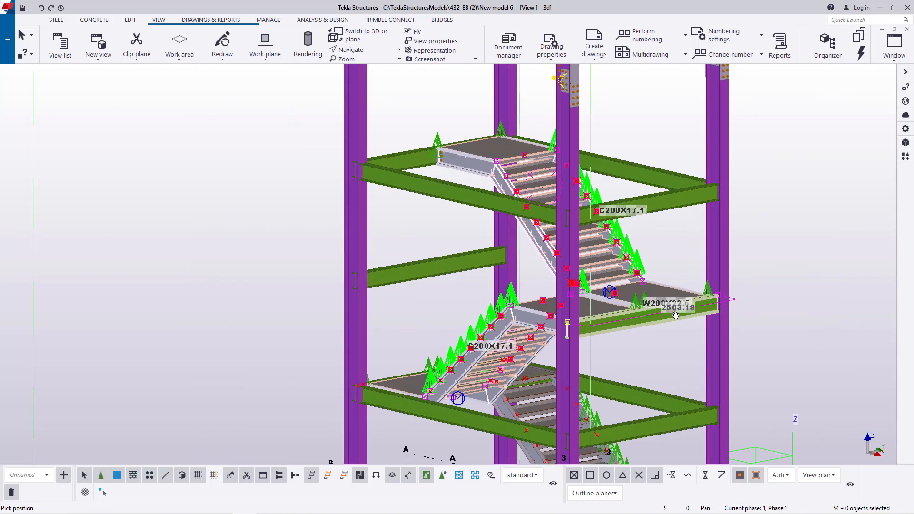
pyautogui.scroll(2, 675, 315)
pyautogui.rightClick(670, 186)
pyautogui.click(686, 188)
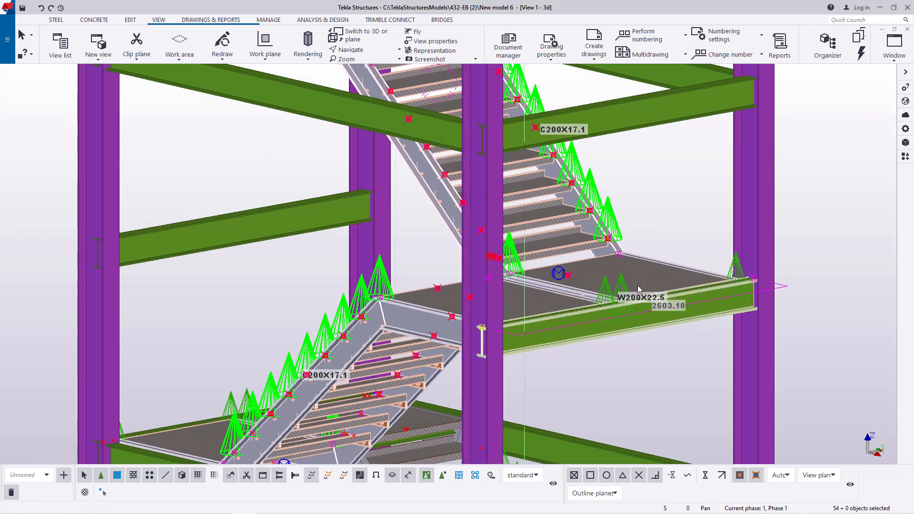
pyautogui.scroll(2, 638, 288)
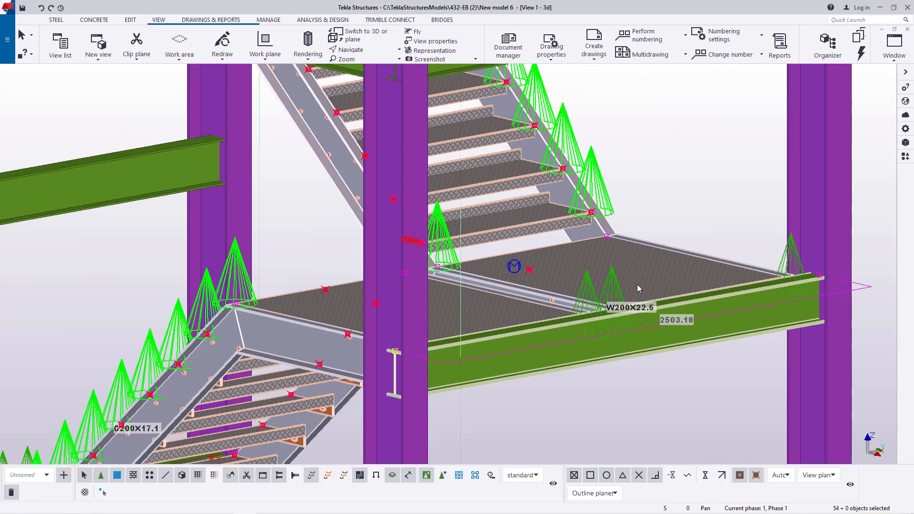
pyautogui.keyDown('shift'); pyautogui.click(592, 288); pyautogui.keyUp('shift')
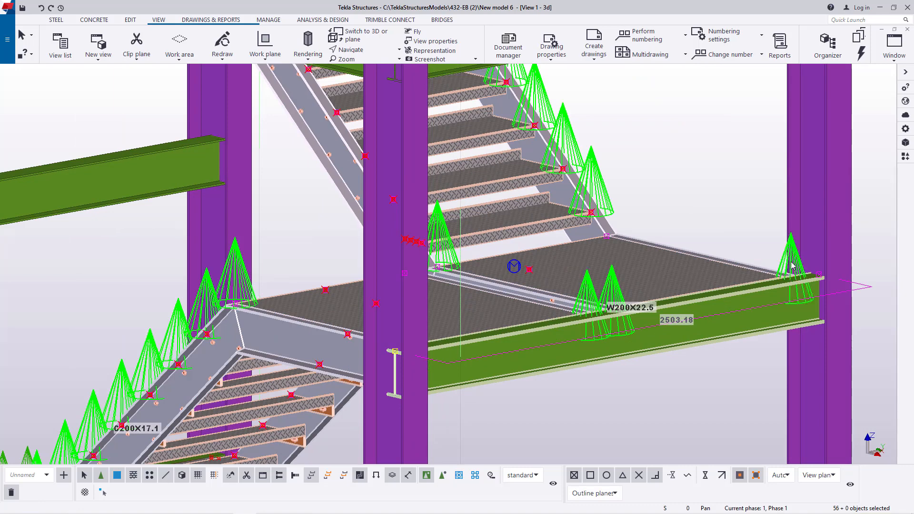
pyautogui.keyDown('shift'); pyautogui.click(793, 267); pyautogui.keyUp('shift')
# - Add the W200X22.5 beam supporting the lower landing and the connections near its middle to the selection
pyautogui.scroll(-3, 667, 188)
pyautogui.scroll(2, 328, 365)
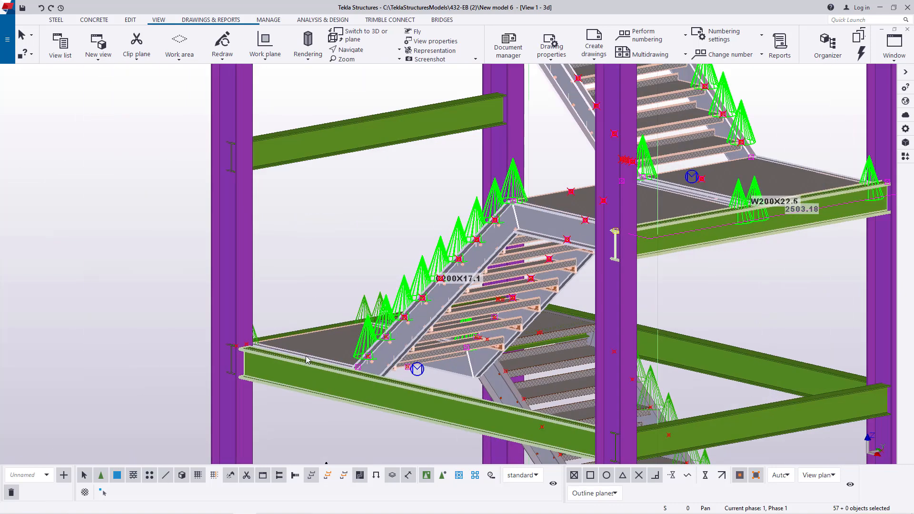
pyautogui.click(364, 51)
pyautogui.click(366, 83)
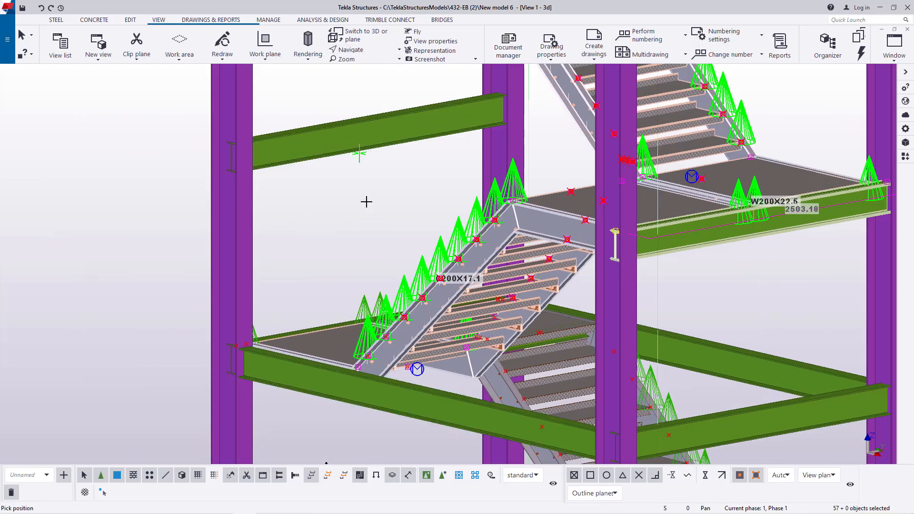
pyautogui.keyDown('ctrl'); pyautogui.moveTo(382, 345); pyautogui.dragTo(513, 359, button='middle'); pyautogui.keyUp('ctrl')
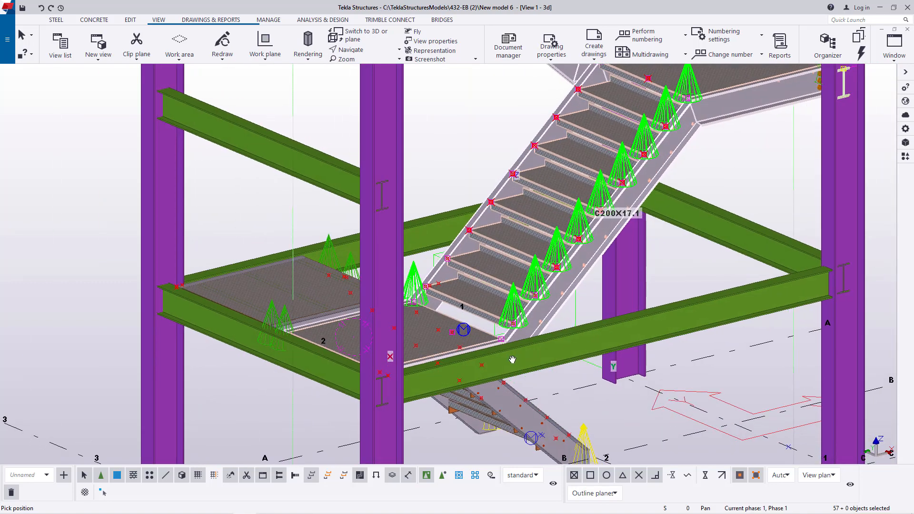
pyautogui.rightClick(226, 215)
pyautogui.click(240, 220)
pyautogui.scroll(4, 311, 332)
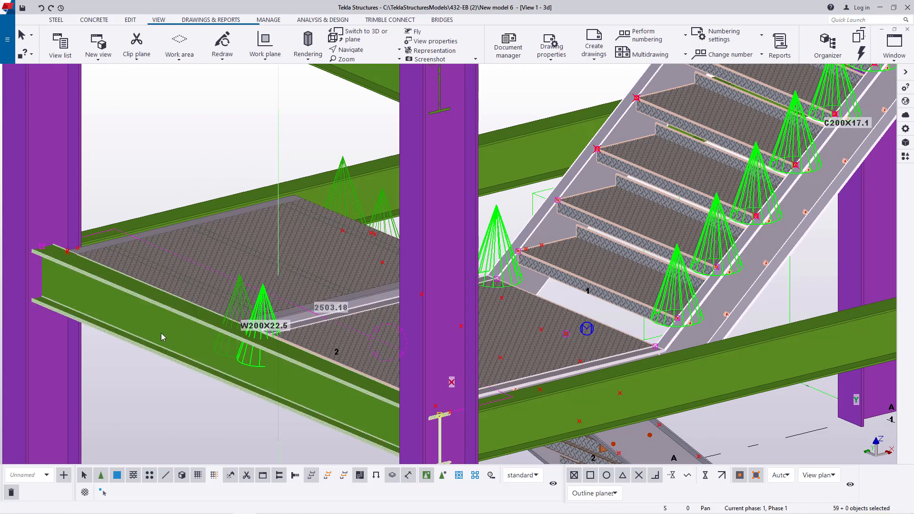
# - Add the connection at the lower landing's outer corner, beside the column, to the selection
pyautogui.click(383, 58)
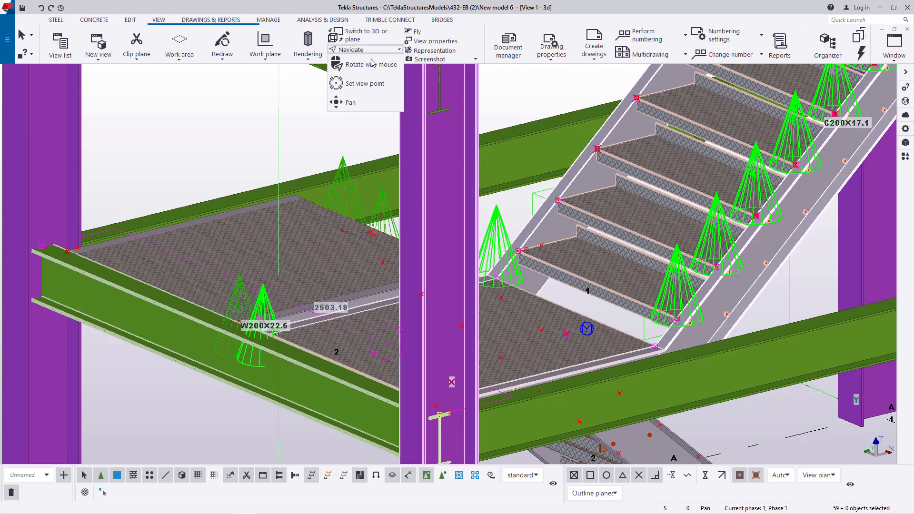
pyautogui.click(353, 103)
pyautogui.keyDown('ctrl'); pyautogui.moveTo(360, 364); pyautogui.dragTo(537, 377, button='middle'); pyautogui.keyUp('ctrl')
pyautogui.rightClick(655, 220)
pyautogui.click(687, 226)
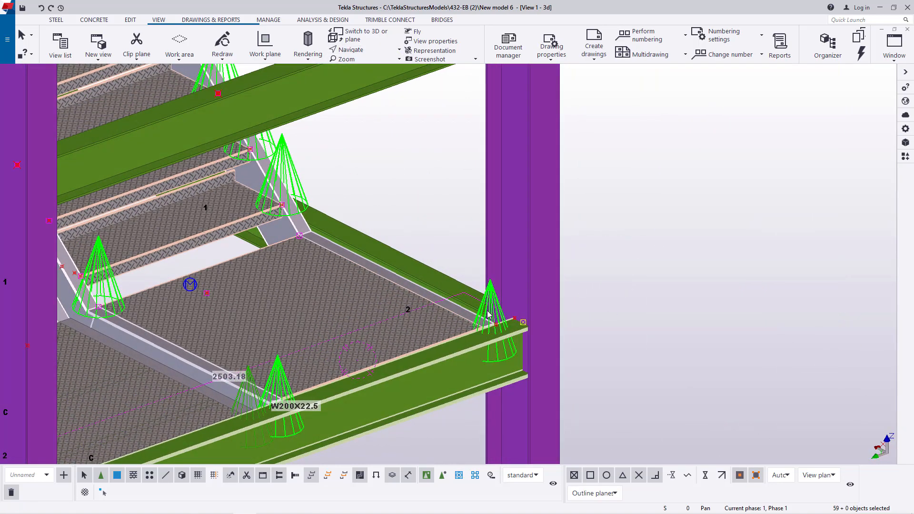
# - Add the four W200X22.5 beams framing the upper level and the intermediate beam below them to the selection
pyautogui.click(363, 51)
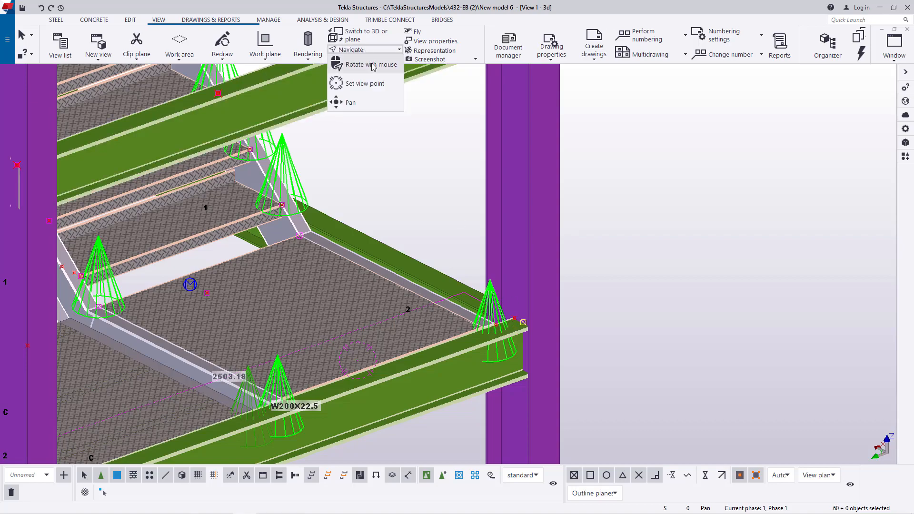
pyautogui.click(371, 66)
pyautogui.moveTo(405, 286); pyautogui.dragTo(222, 274)
pyautogui.scroll(-5, 311, 339)
pyautogui.scroll(-3, 336, 338)
pyautogui.moveTo(337, 339); pyautogui.dragTo(318, 253)
pyautogui.rightClick(613, 143)
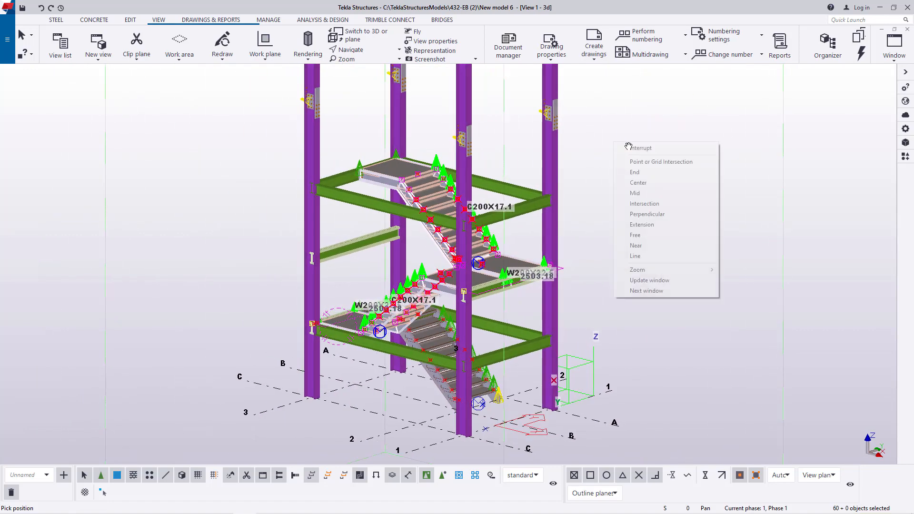
pyautogui.click(627, 147)
pyautogui.scroll(2, 530, 182)
pyautogui.scroll(-1, 530, 184)
pyautogui.scroll(1, 535, 204)
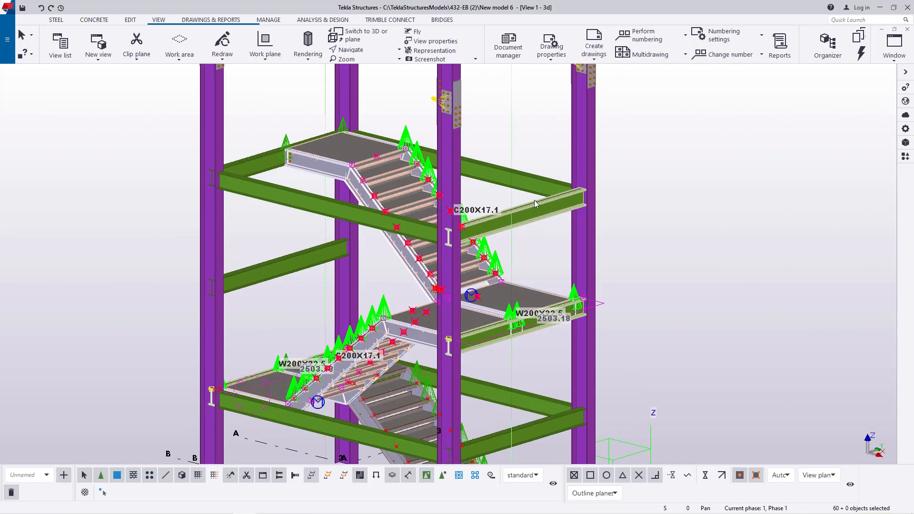
pyautogui.keyDown('ctrl'); pyautogui.click(538, 179); pyautogui.keyUp('ctrl')
pyautogui.keyDown('ctrl'); pyautogui.click(547, 209); pyautogui.keyUp('ctrl')
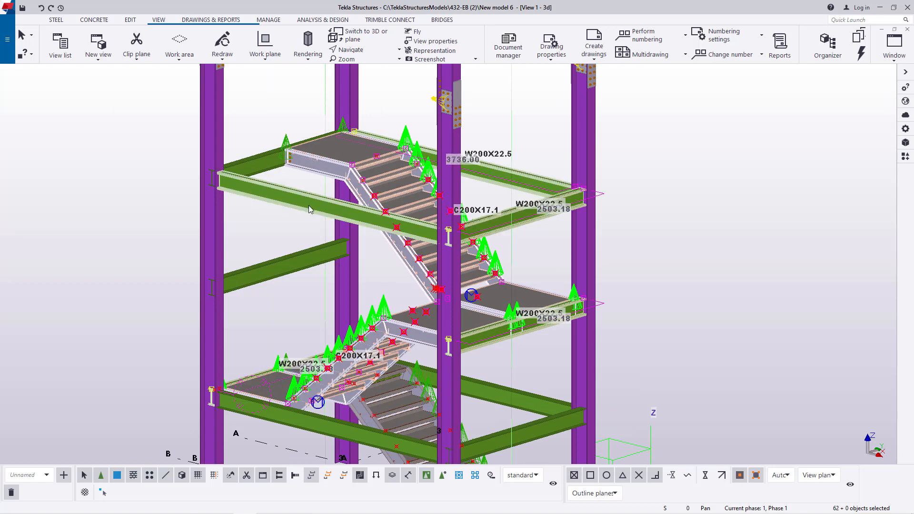
pyautogui.keyDown('ctrl'); pyautogui.click(308, 205); pyautogui.keyUp('ctrl')
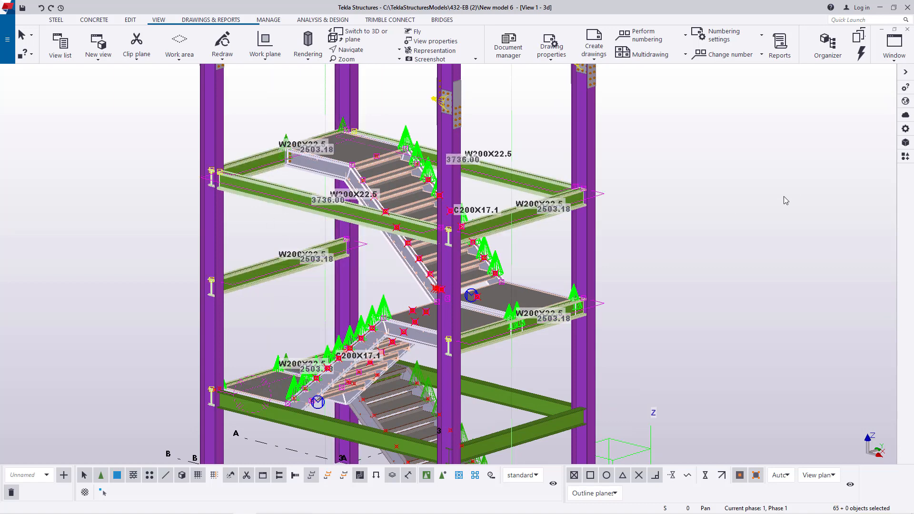
# - Examine the selected flights, landings, beams and connections from close up and from a higher angle
pyautogui.scroll(5, 561, 333)
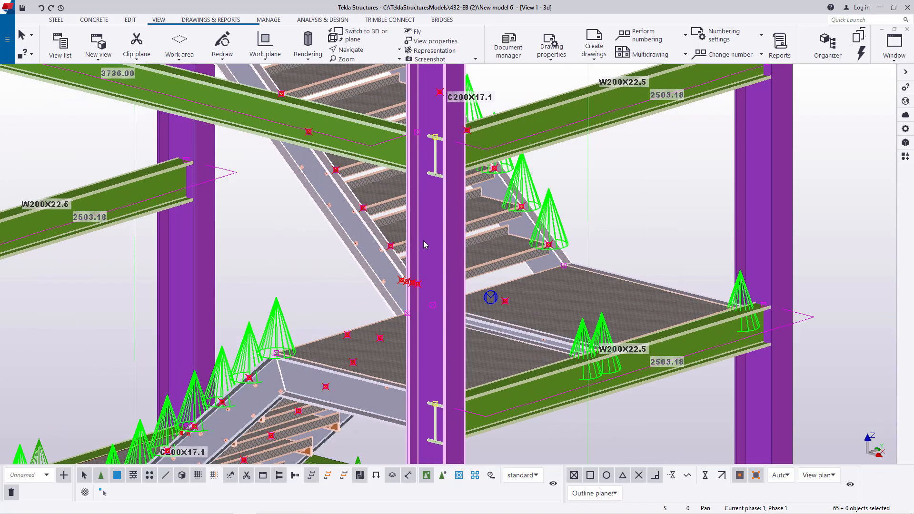
pyautogui.scroll(-2, 561, 242)
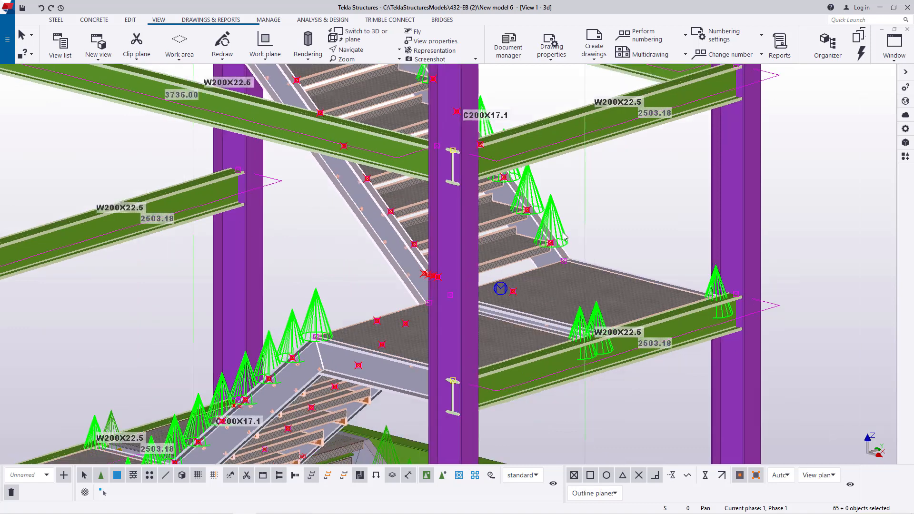
pyautogui.scroll(-2, 564, 238)
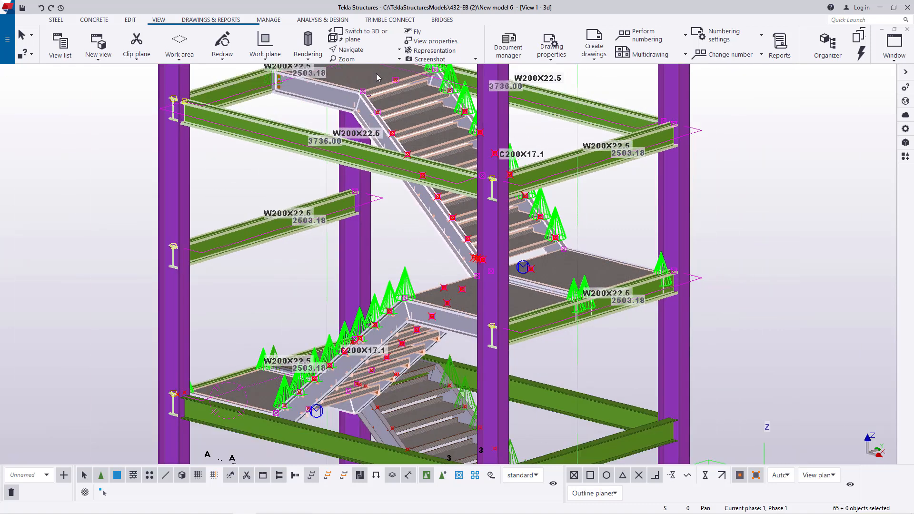
pyautogui.click(368, 53)
pyautogui.click(369, 65)
pyautogui.moveTo(463, 206)
pyautogui.mouseDown()
pyautogui.moveTo(442, 142)
pyautogui.moveTo(414, 119)
pyautogui.moveTo(383, 119)
pyautogui.moveTo(649, 270)
pyautogui.mouseUp()
pyautogui.scroll(3, 649, 271)
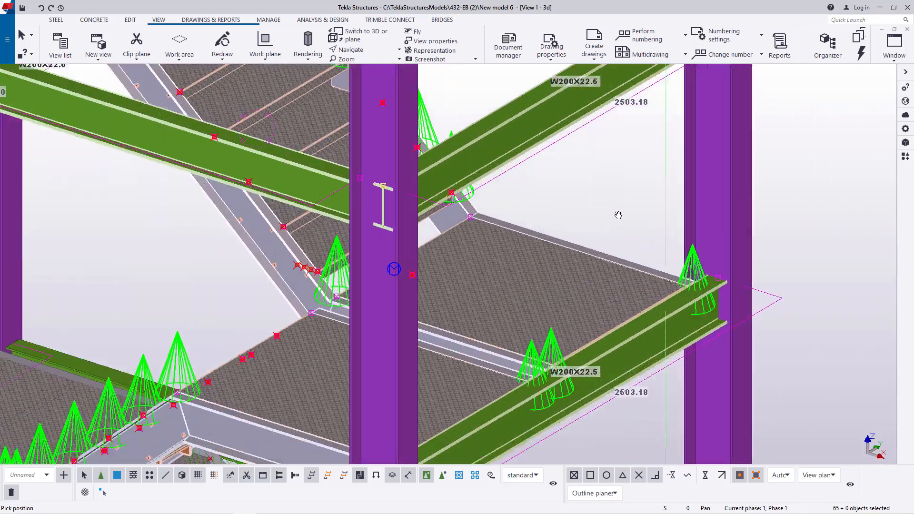
pyautogui.rightClick(602, 174)
pyautogui.click(615, 181)
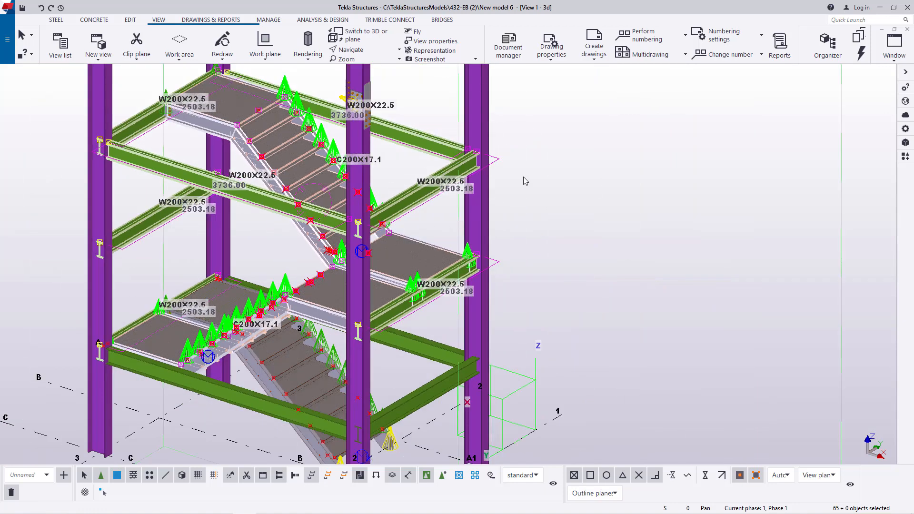
# - Copy the selected stair flights, landings, beams and connections linearly upward, with 4 copies at dX 0, dY 0 and dZ 2850
pyautogui.rightClick(569, 133)
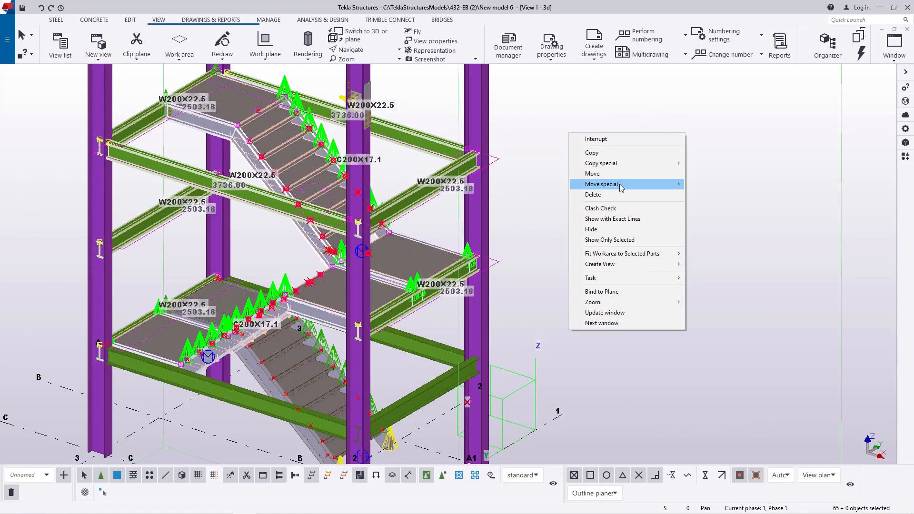
pyautogui.moveTo(619, 165)
pyautogui.click(709, 163)
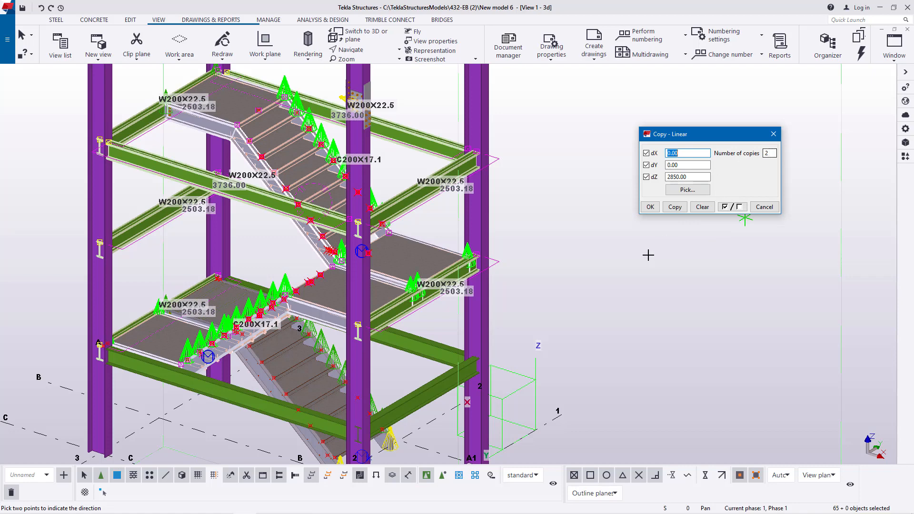
pyautogui.scroll(-5, 648, 255)
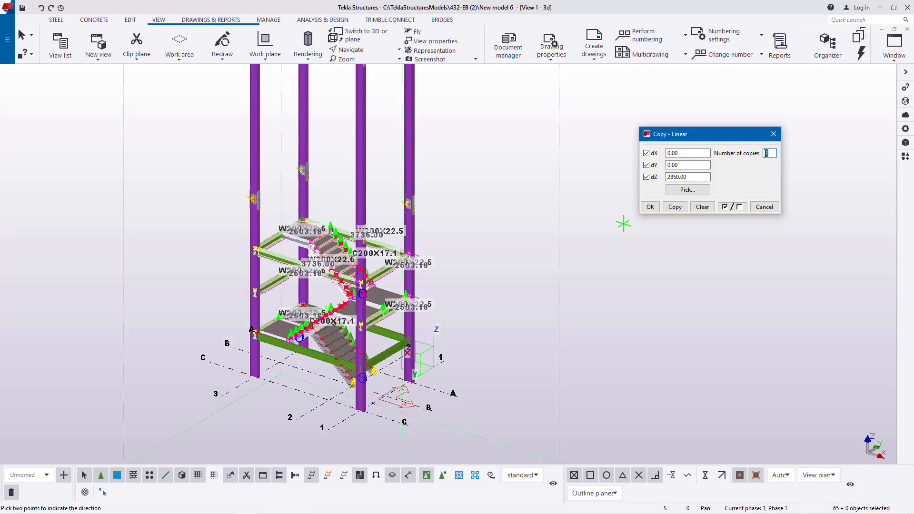
pyautogui.click(676, 206)
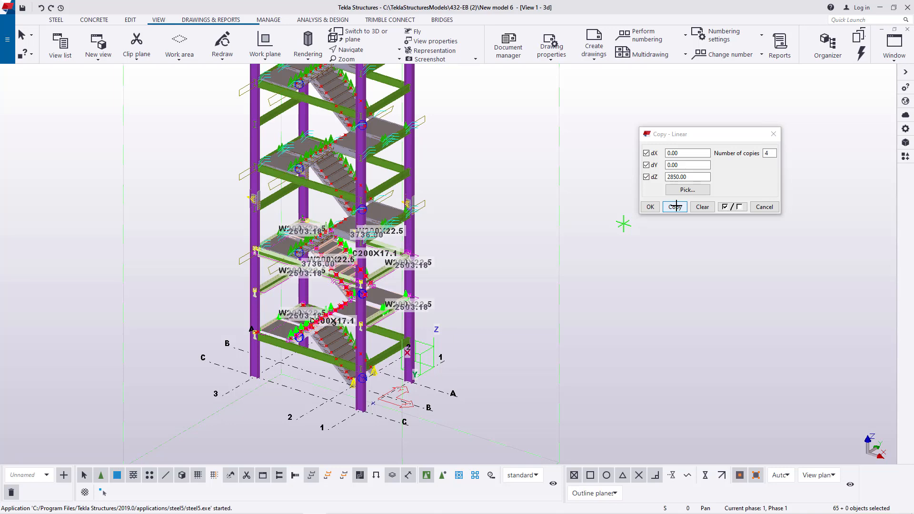
pyautogui.click(650, 207)
pyautogui.scroll(-3, 371, 233)
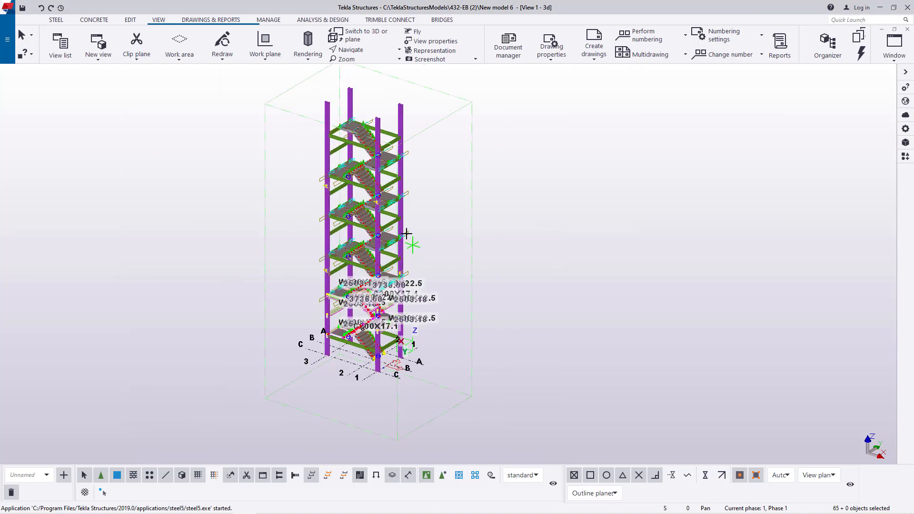
pyautogui.rightClick(502, 138)
pyautogui.click(509, 141)
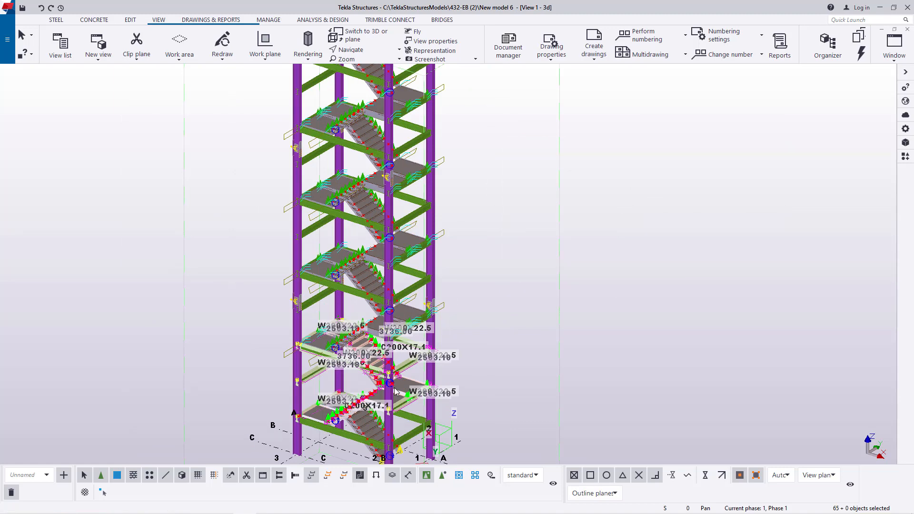
# - Redraw the 3D view of the tower with the copied stair levels
pyautogui.scroll(3, 459, 342)
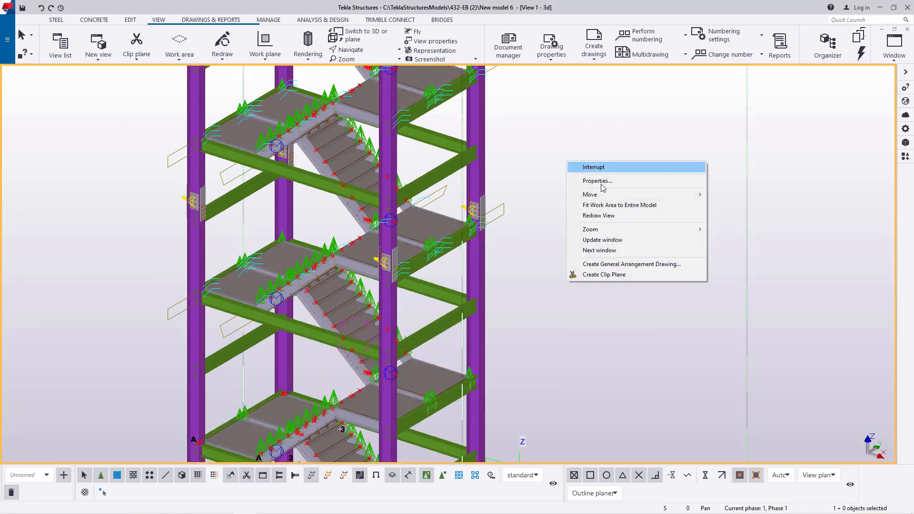
pyautogui.rightClick(567, 162)
pyautogui.click(595, 217)
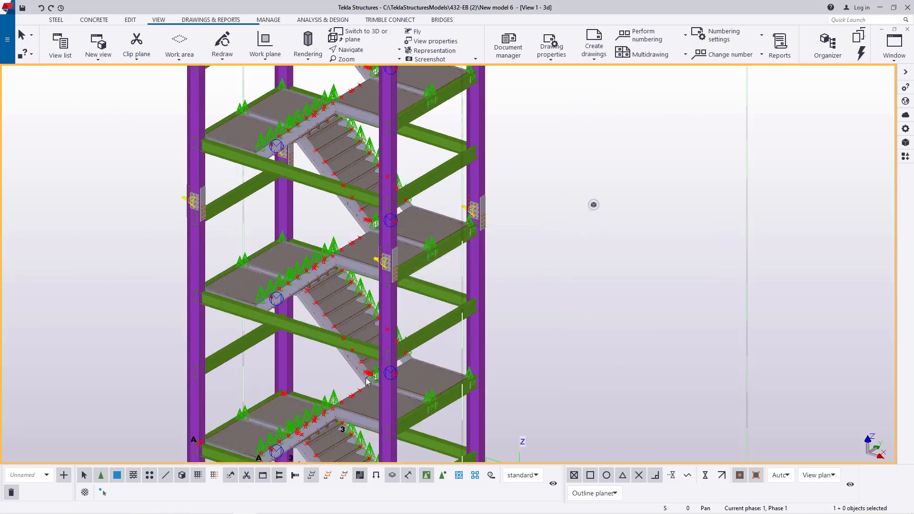
# - Examine the copied flights, landings and beams from the opposite side, from close up to several levels
pyautogui.scroll(2, 367, 381)
pyautogui.click(369, 50)
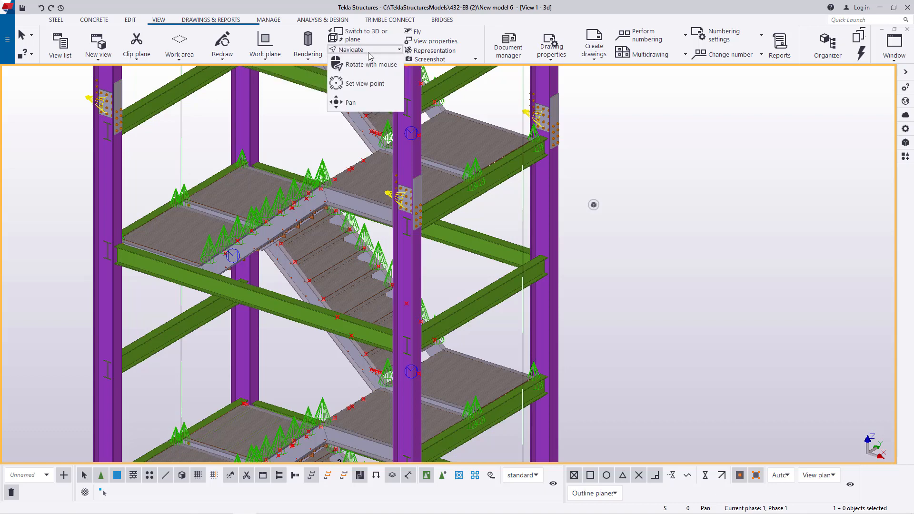
pyautogui.click(372, 65)
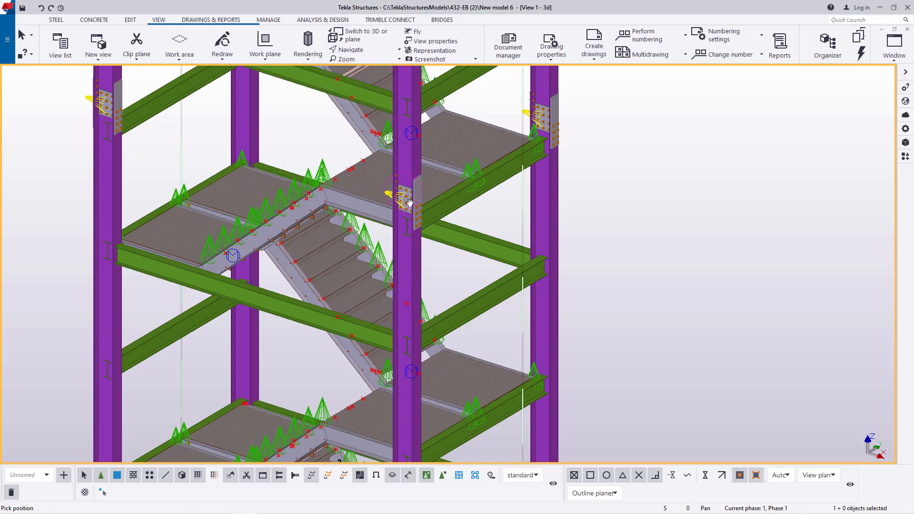
pyautogui.moveTo(410, 203); pyautogui.dragTo(518, 201)
pyautogui.scroll(-2, 518, 200)
pyautogui.scroll(4, 337, 271)
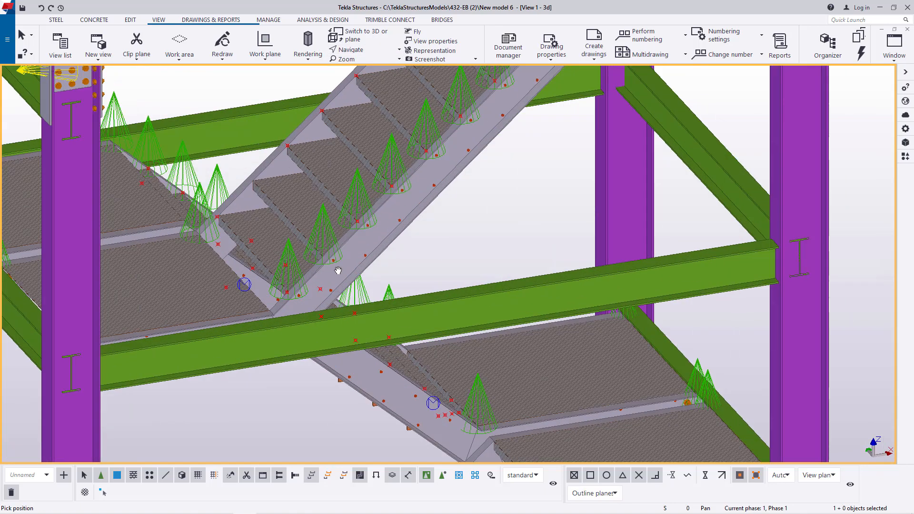
pyautogui.scroll(-6, 337, 270)
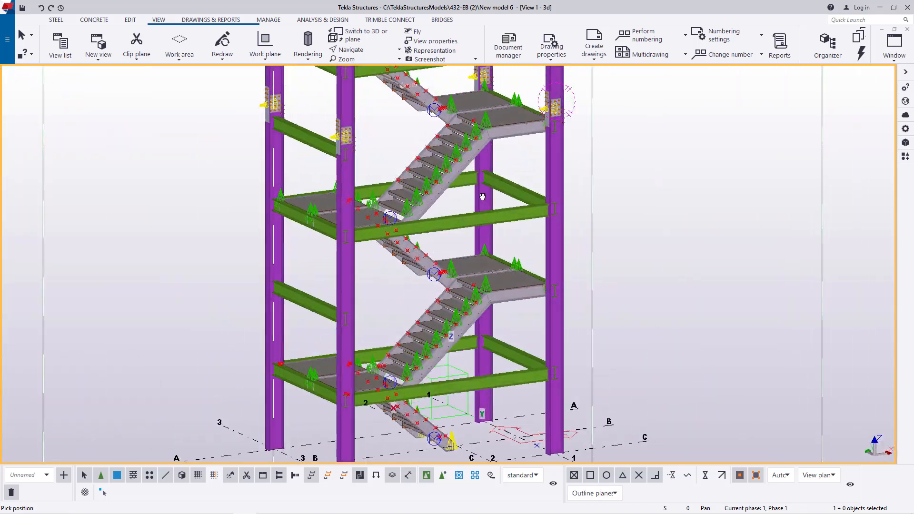
pyautogui.moveTo(482, 197); pyautogui.dragTo(463, 226)
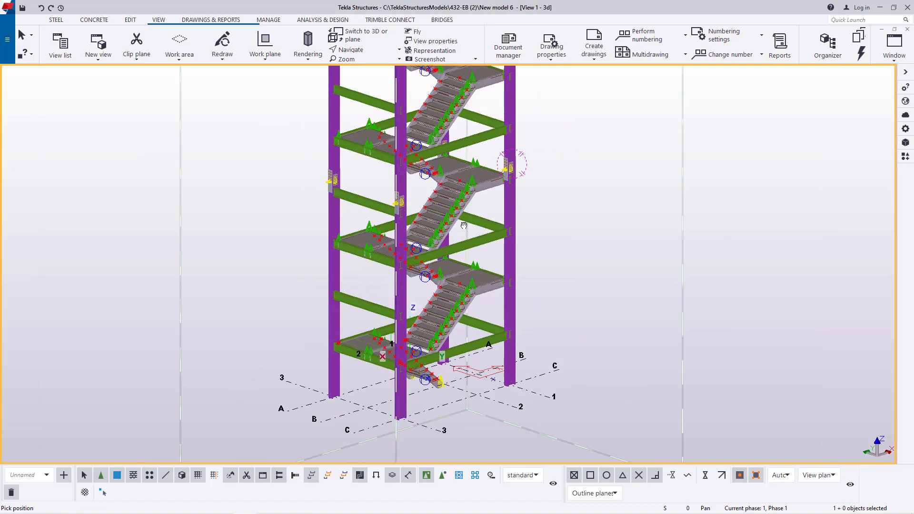
# - Search the applications and components catalogue for "simple" to find an end plate connection for the beam-to-column joints
pyautogui.scroll(10, 510, 169)
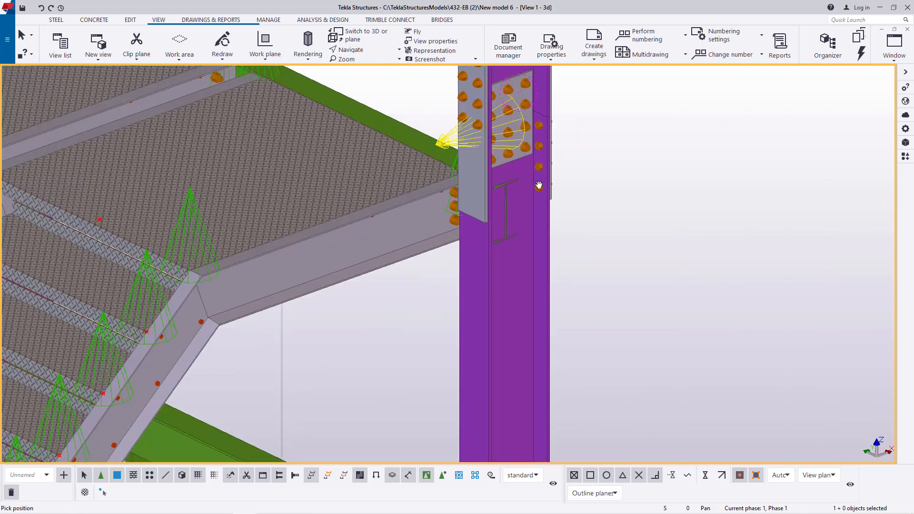
pyautogui.rightClick(638, 152)
pyautogui.click(653, 157)
pyautogui.scroll(4, 533, 176)
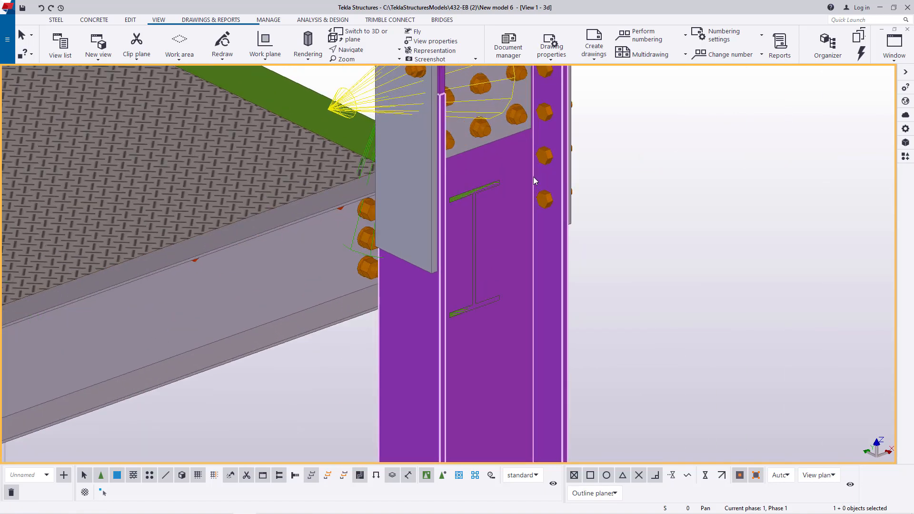
pyautogui.click(905, 158)
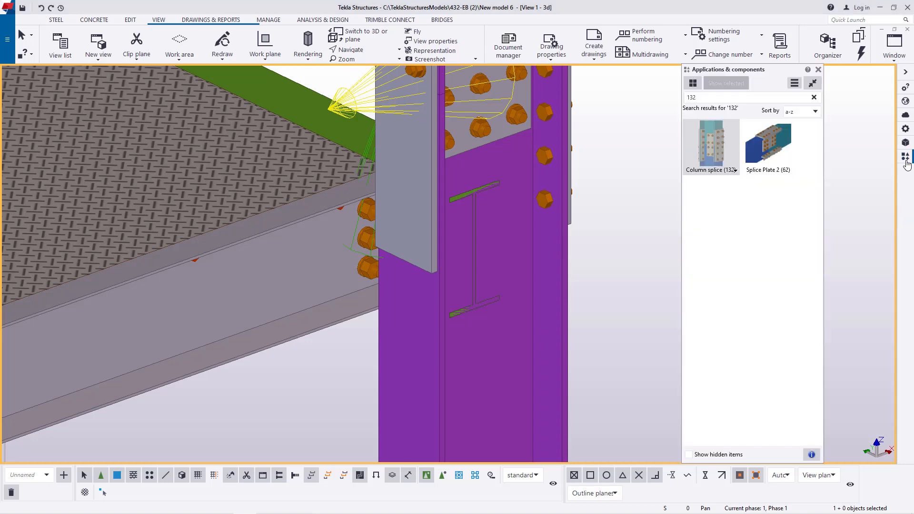
pyautogui.click(712, 101)
pyautogui.press('BackSpace')
pyautogui.press('BackSpace')
pyautogui.press('BackSpace')
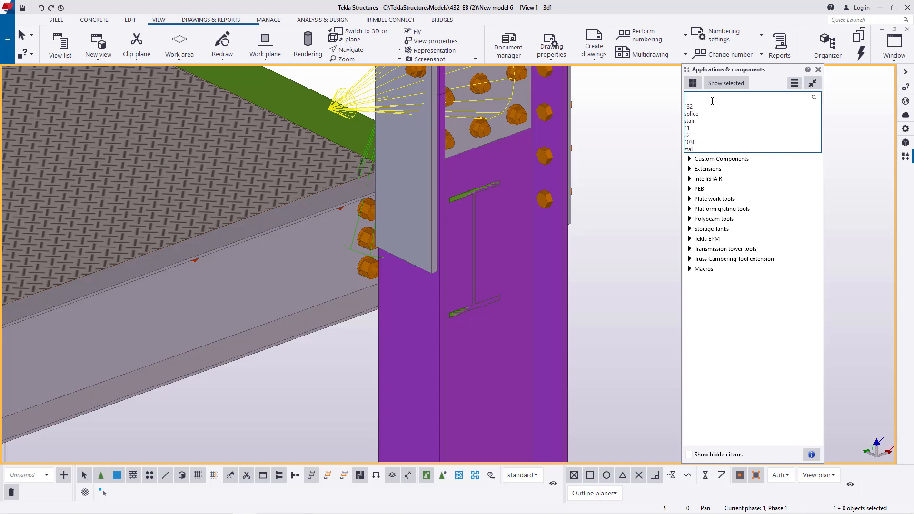
pyautogui.write('simple')
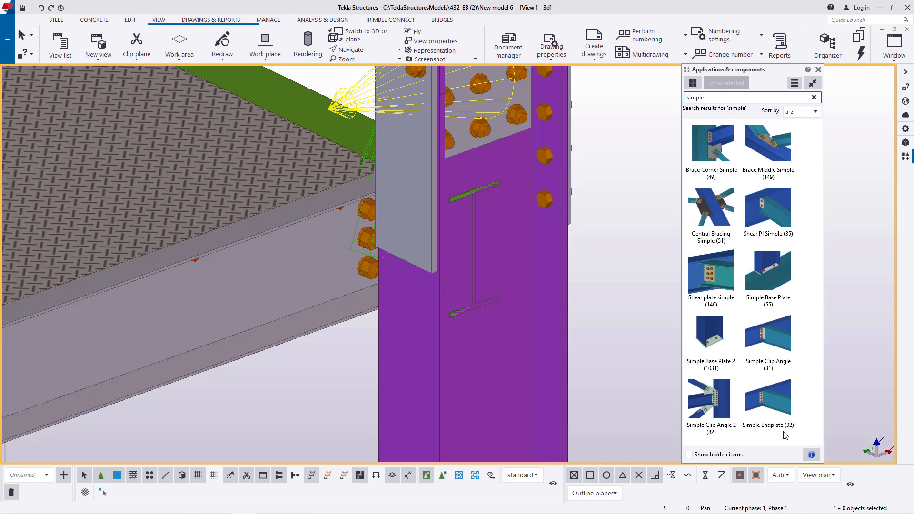
# - Load the saved "endplate" settings into Simple Endplate (32) and accept them
pyautogui.doubleClick(764, 405)
pyautogui.click(269, 211)
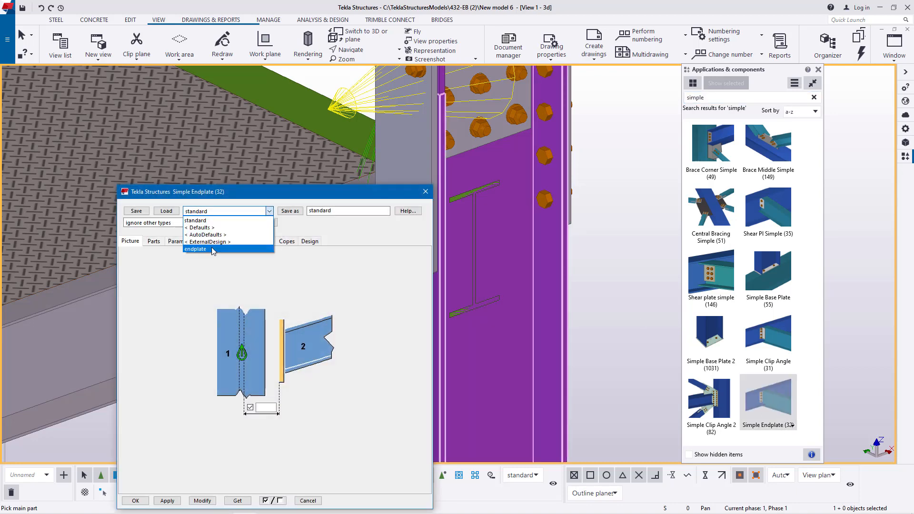
pyautogui.click(217, 248)
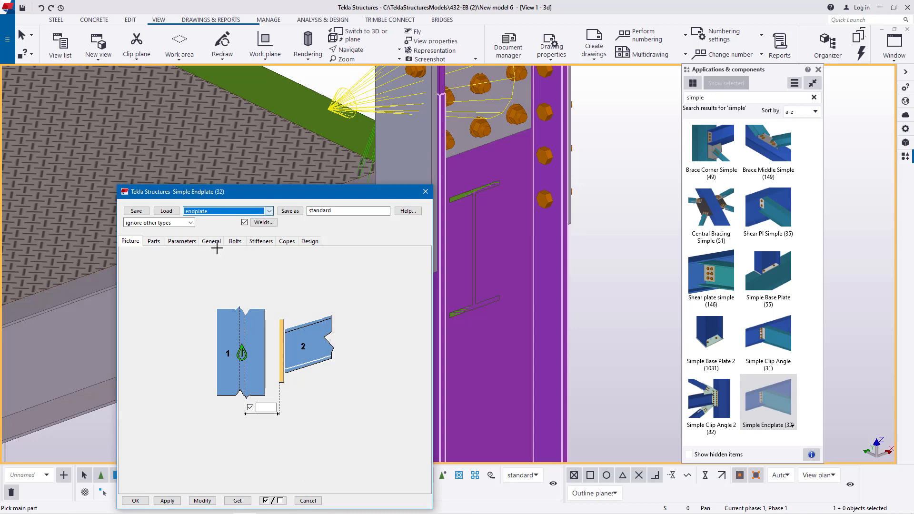
pyautogui.click(199, 502)
pyautogui.click(138, 502)
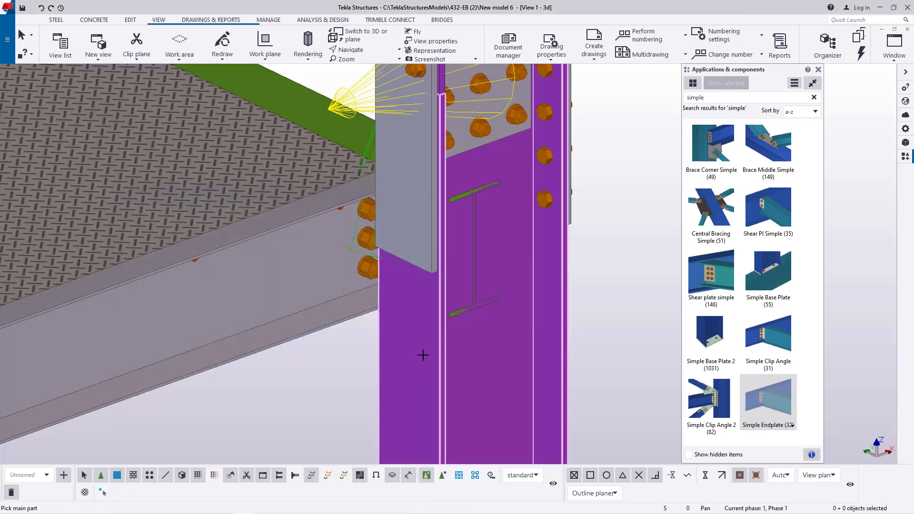
# - Connect the beams meeting above the column splice to their corner column with Simple Endplate (32) connections
pyautogui.scroll(-2, 424, 347)
pyautogui.scroll(2, 441, 276)
pyautogui.scroll(-3, 443, 286)
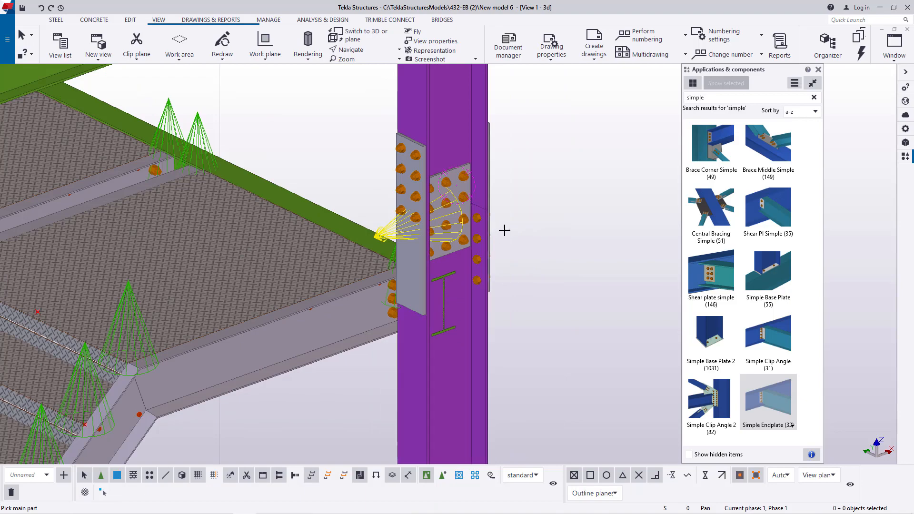
pyautogui.scroll(-5, 504, 228)
pyautogui.scroll(5, 464, 132)
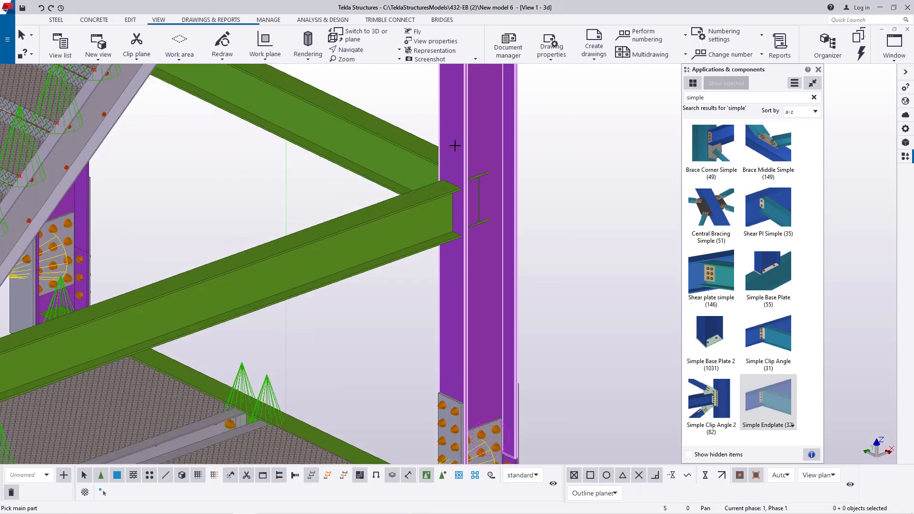
pyautogui.click(445, 200)
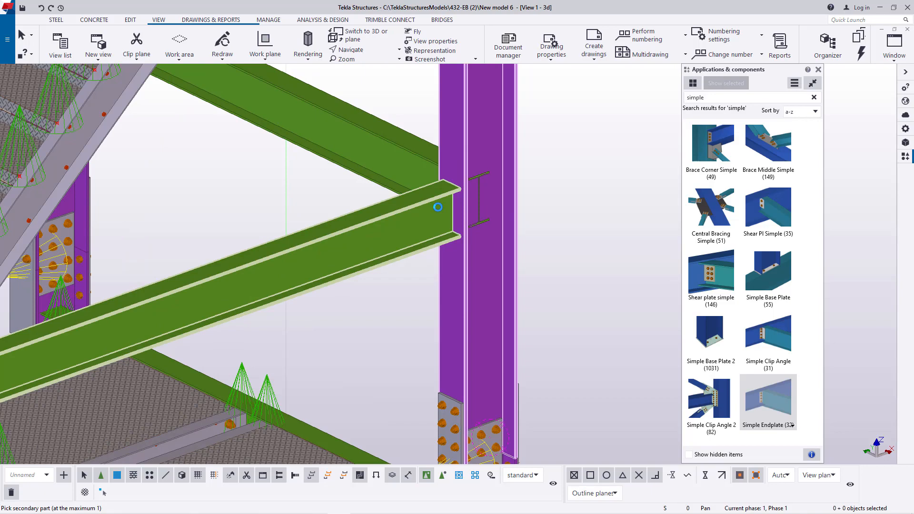
pyautogui.scroll(3, 457, 159)
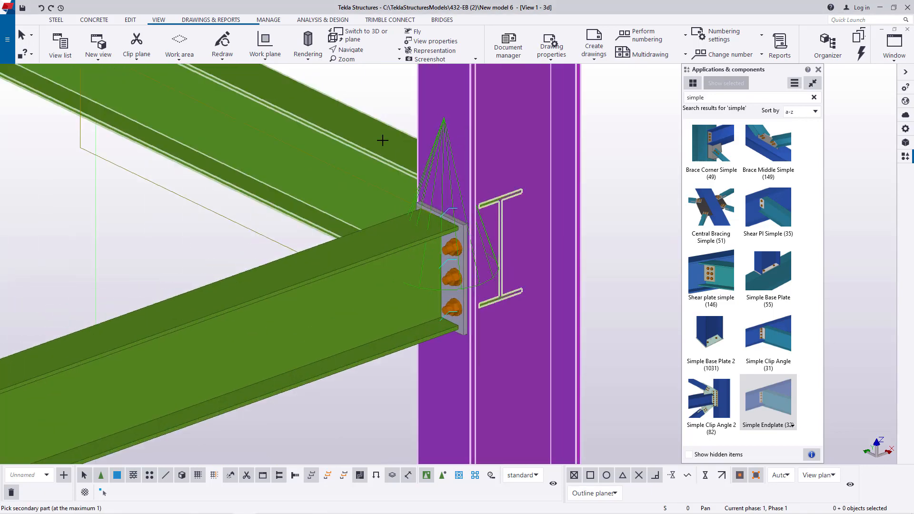
pyautogui.click(473, 198)
# - Connect the landing-level side beam to the next corner column with a Simple Endplate and try to connect the adjoining beam
pyautogui.scroll(-5, 473, 198)
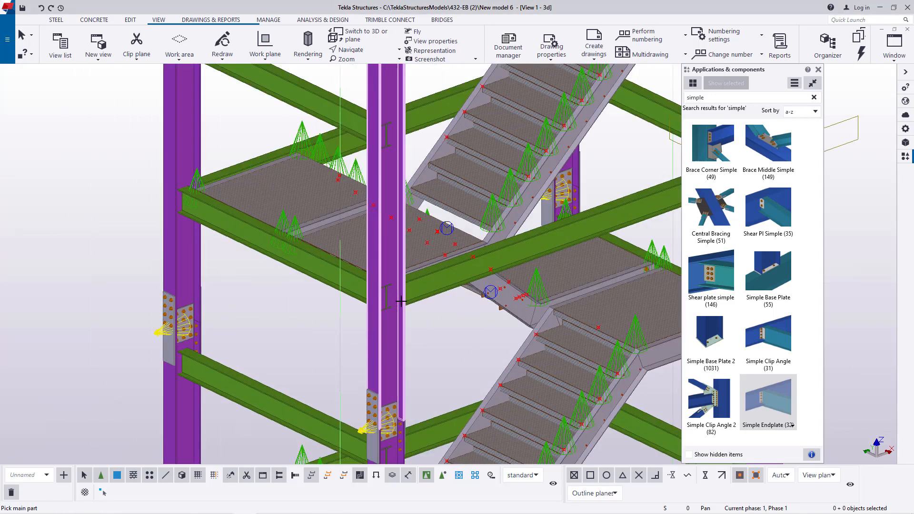
pyautogui.scroll(5, 401, 301)
pyautogui.click(243, 186)
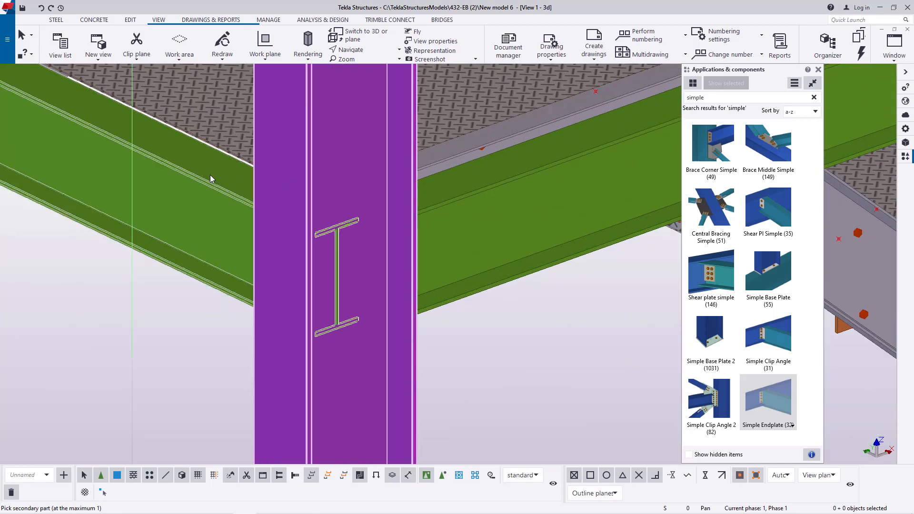
pyautogui.click(473, 247)
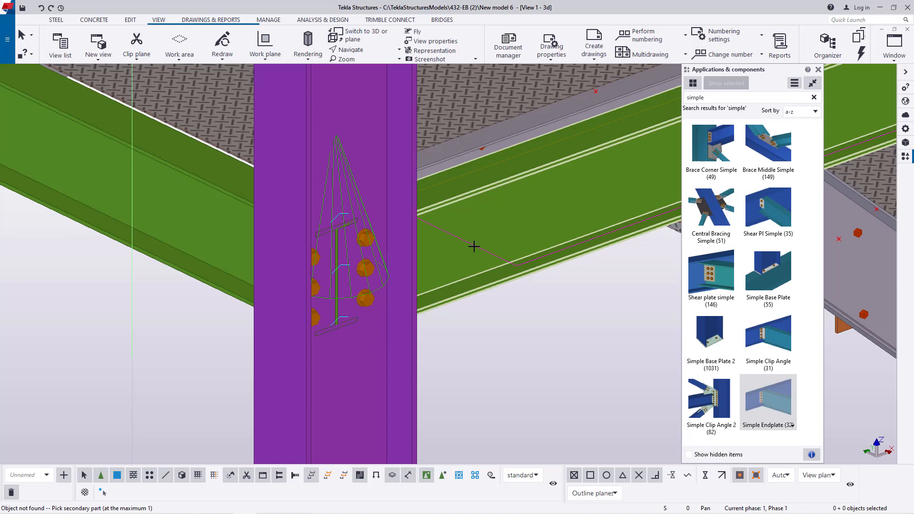
pyautogui.rightClick(474, 246)
pyautogui.click(490, 250)
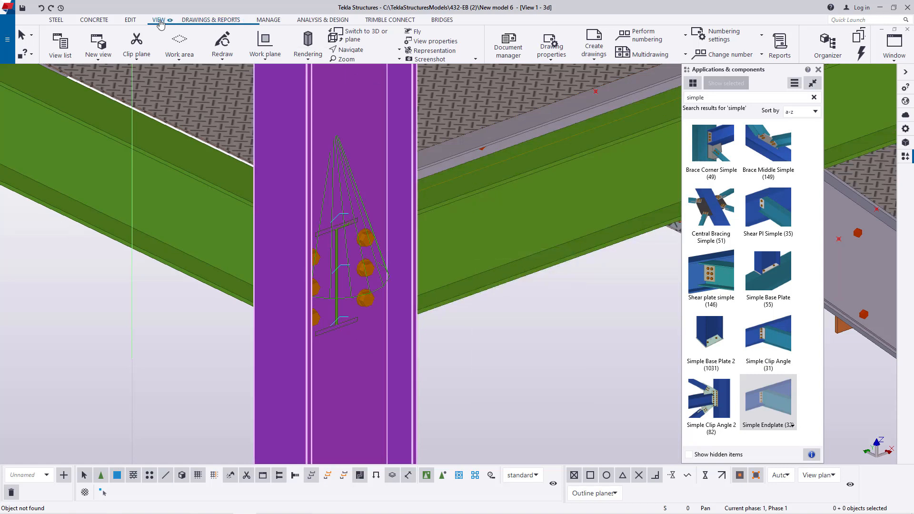
# - Delete the duplicate beam overlapping the landing-level side beam at the newly connected column
pyautogui.click(367, 50)
pyautogui.click(365, 83)
pyautogui.moveTo(412, 227); pyautogui.dragTo(562, 245)
pyautogui.rightClick(544, 161)
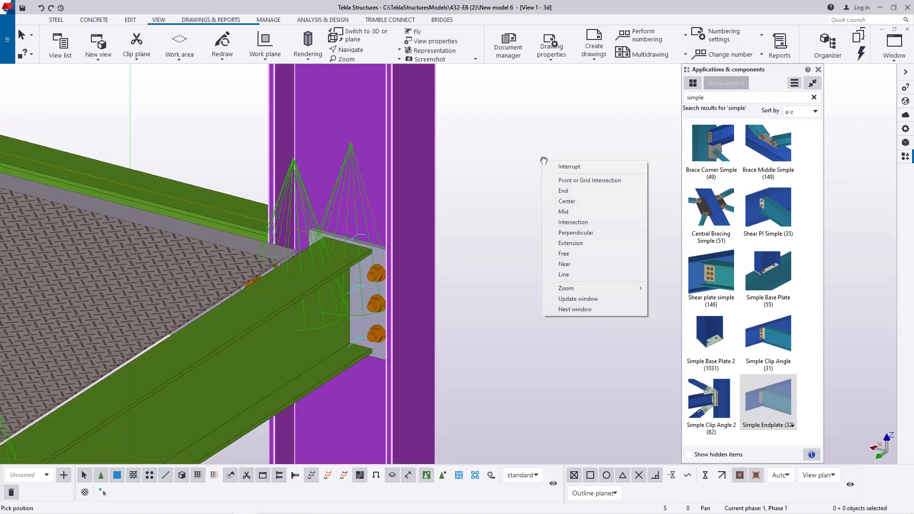
pyautogui.click(549, 167)
pyautogui.scroll(-2, 505, 201)
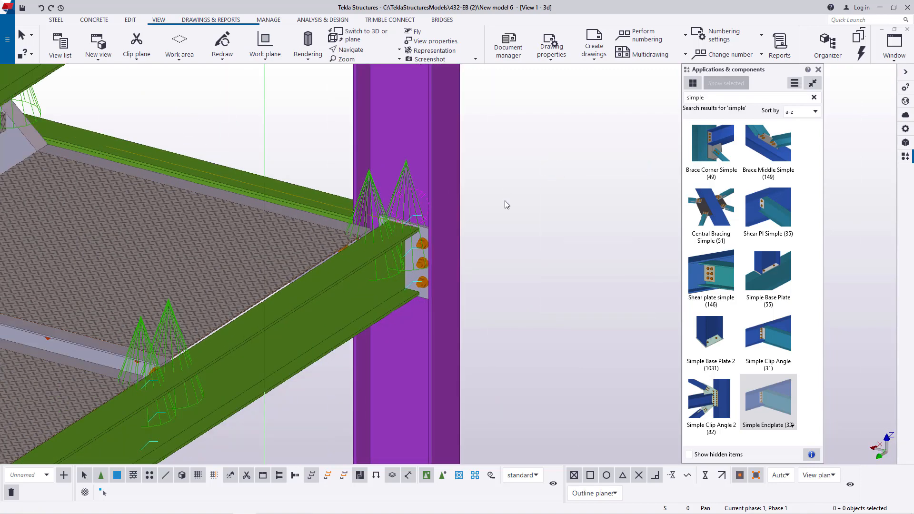
pyautogui.click(363, 52)
pyautogui.click(366, 63)
pyautogui.moveTo(432, 230)
pyautogui.mouseDown()
pyautogui.moveTo(406, 237)
pyautogui.moveTo(240, 219)
pyautogui.moveTo(453, 230)
pyautogui.moveTo(453, 251)
pyautogui.moveTo(445, 242)
pyautogui.mouseUp()
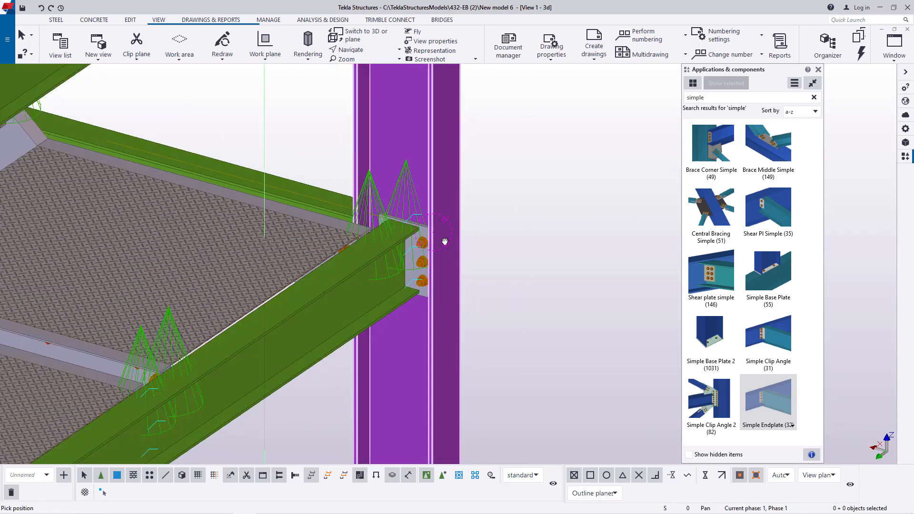
pyautogui.rightClick(530, 143)
pyautogui.click(548, 150)
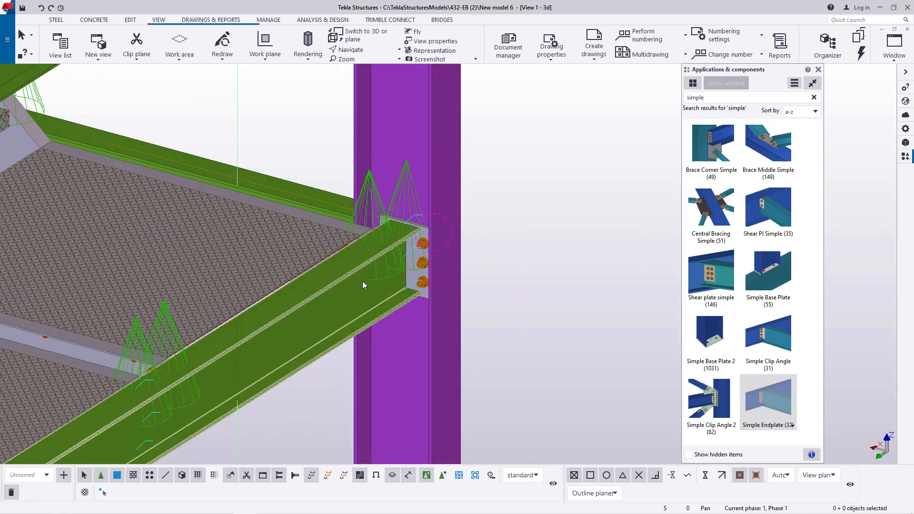
pyautogui.click(362, 282)
pyautogui.press('Escape')
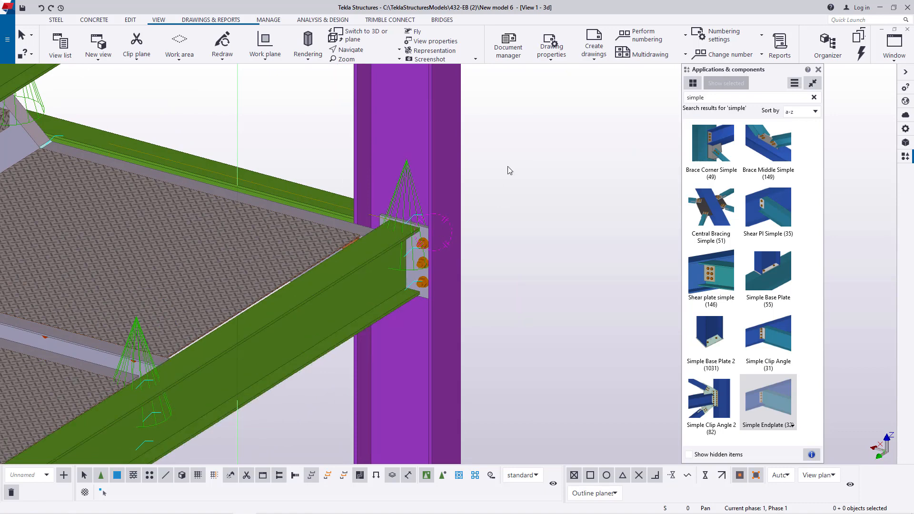
# - Connect the adjoining landing-level beam to the same corner column with a Simple Endplate (32)
pyautogui.scroll(-5, 514, 165)
pyautogui.scroll(4, 483, 331)
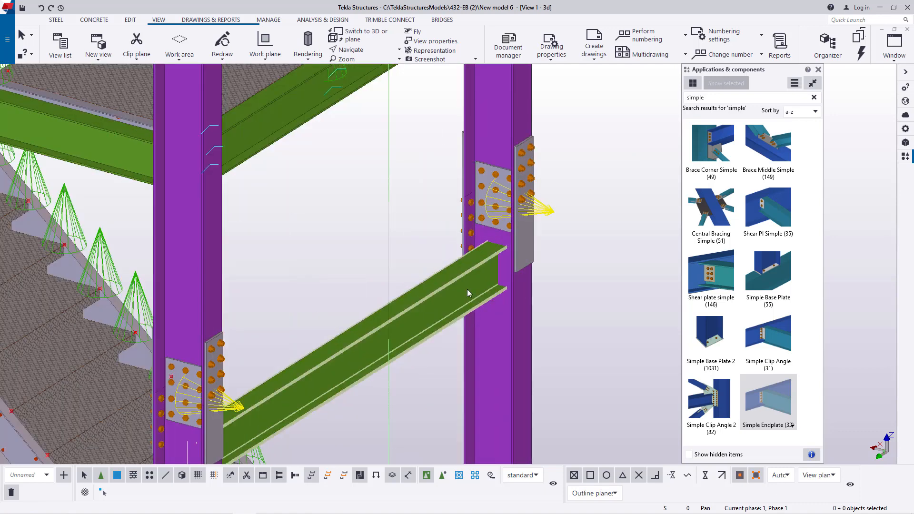
pyautogui.click(761, 394)
pyautogui.scroll(-3, 397, 348)
pyautogui.click(355, 50)
pyautogui.click(374, 83)
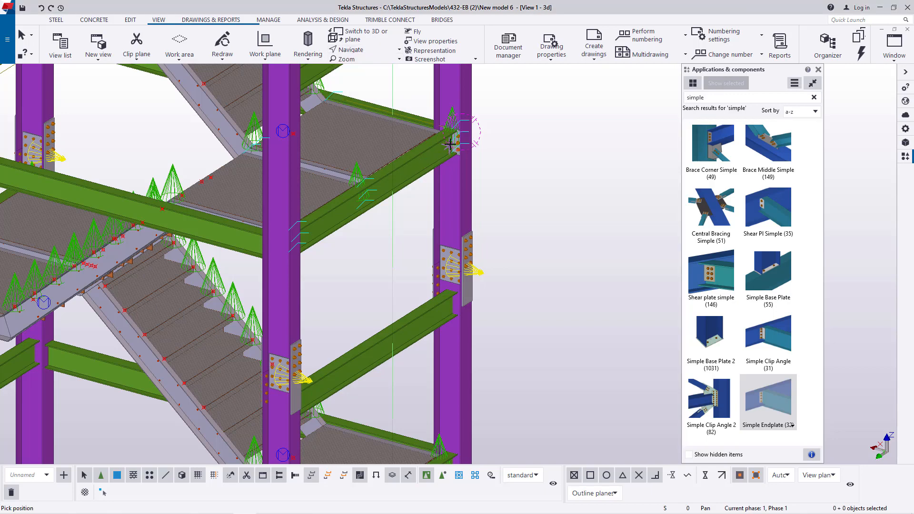
pyautogui.keyDown('ctrl'); pyautogui.moveTo(450, 144); pyautogui.dragTo(200, 140, button='middle'); pyautogui.keyUp('ctrl')
pyautogui.scroll(7, 452, 140)
pyautogui.rightClick(450, 139)
pyautogui.click(476, 148)
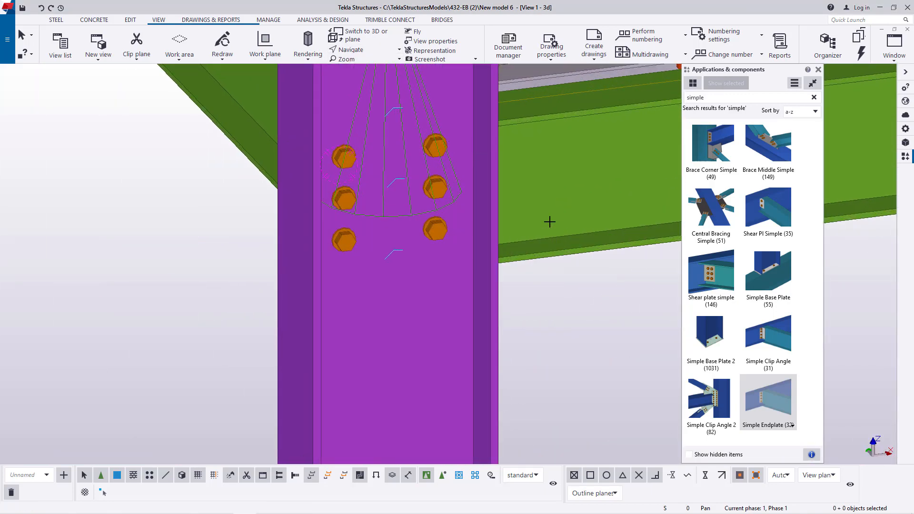
pyautogui.scroll(2, 549, 222)
pyautogui.scroll(-5, 480, 179)
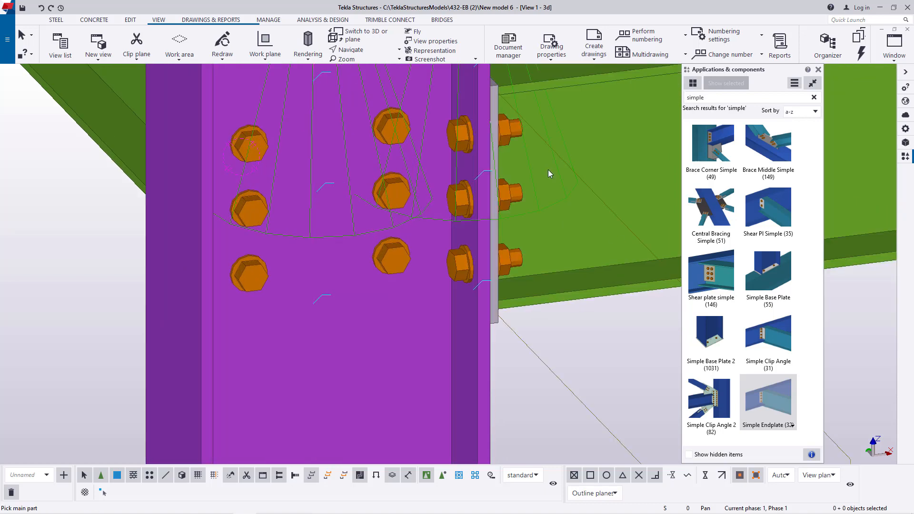
# - Connect both ends of the side beam just below the column splices to their columns with Simple Endplates
pyautogui.scroll(-2, 483, 153)
pyautogui.scroll(1, 470, 358)
pyautogui.scroll(-2, 482, 361)
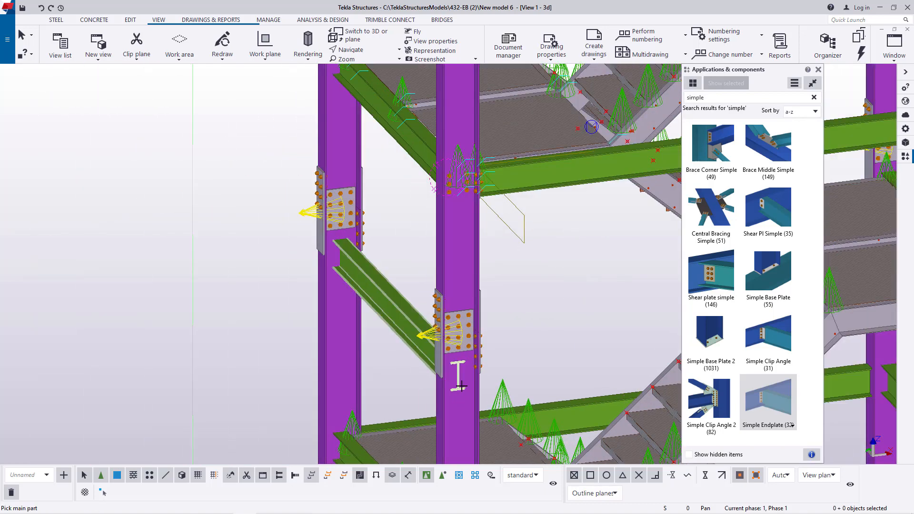
pyautogui.scroll(7, 459, 386)
pyautogui.click(433, 408)
pyautogui.click(353, 264)
pyautogui.scroll(-4, 353, 265)
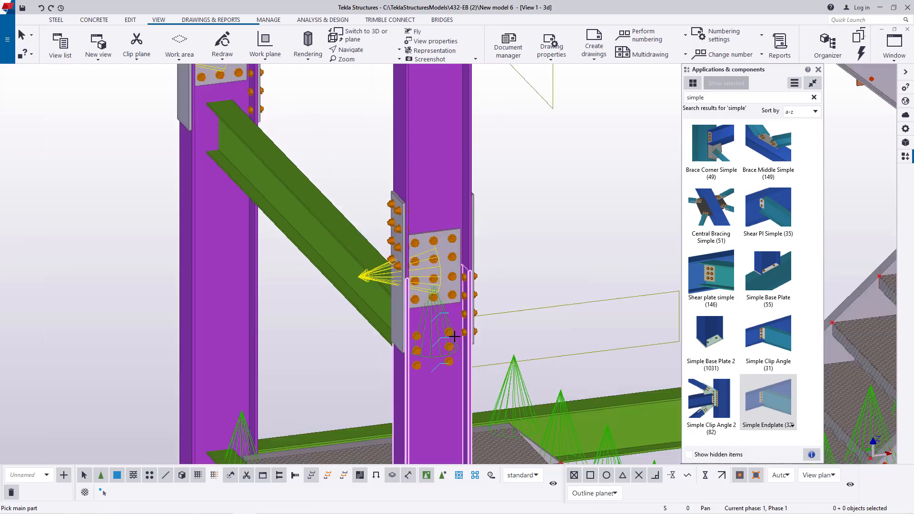
pyautogui.scroll(5, 346, 216)
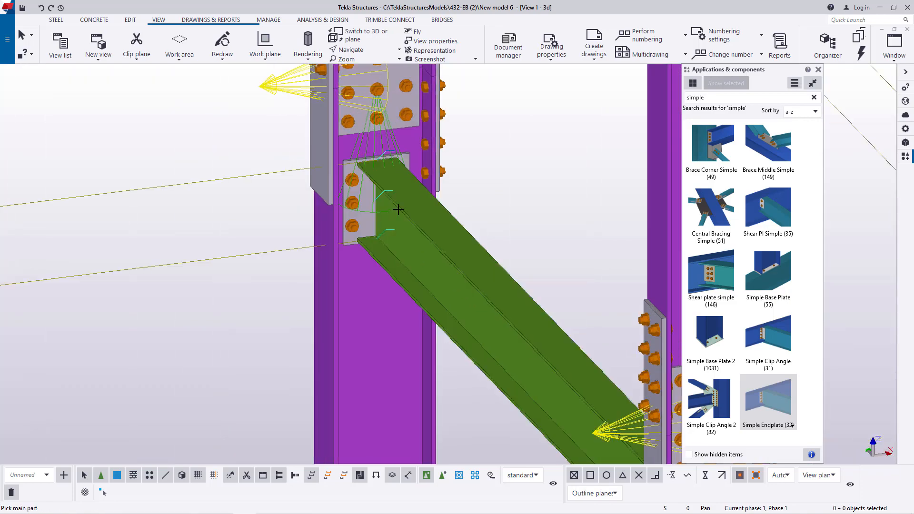
# - Connect the far end of the landing-level side beam below the splices to its column with a Simple Endplate
pyautogui.scroll(-4, 398, 204)
pyautogui.scroll(3, 401, 286)
pyautogui.scroll(4, 398, 270)
pyautogui.click(394, 235)
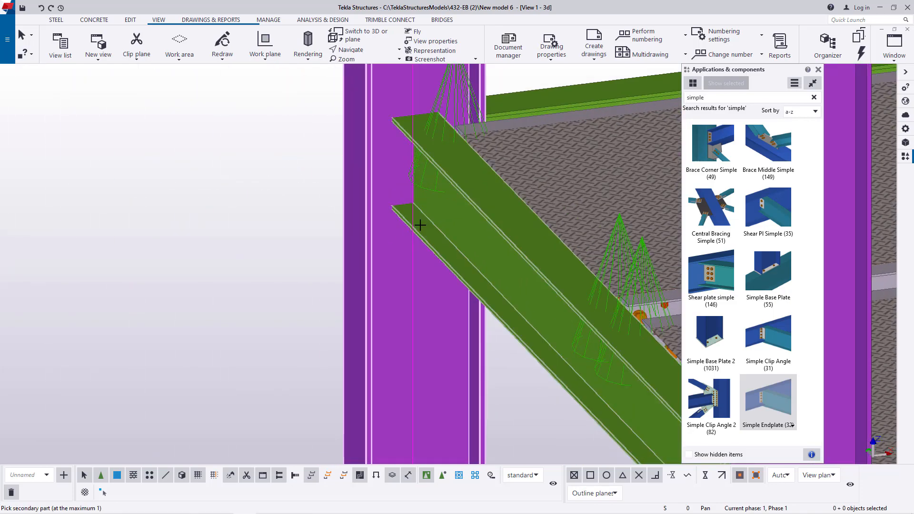
pyautogui.click(420, 223)
pyautogui.scroll(-2, 392, 147)
# - Connect the far end of the intermediate side beam between the lower landings to the same column with a Simple Endplate
pyautogui.scroll(-3, 400, 174)
pyautogui.scroll(6, 401, 317)
pyautogui.click(413, 299)
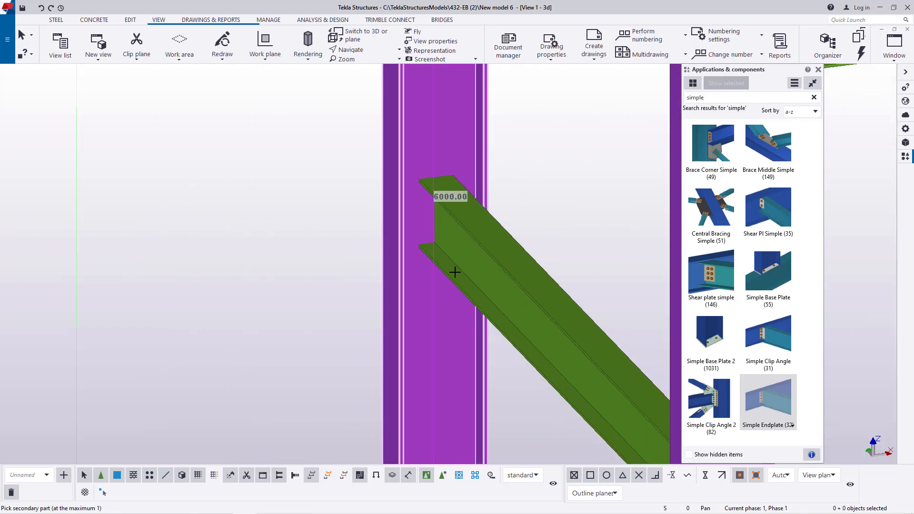
pyautogui.click(455, 271)
pyautogui.scroll(-5, 412, 131)
# - Add Simple Endplates at the lowest landing, joining the side beam to the far column and the meeting beams to the near column
pyautogui.scroll(6, 434, 357)
pyautogui.click(402, 317)
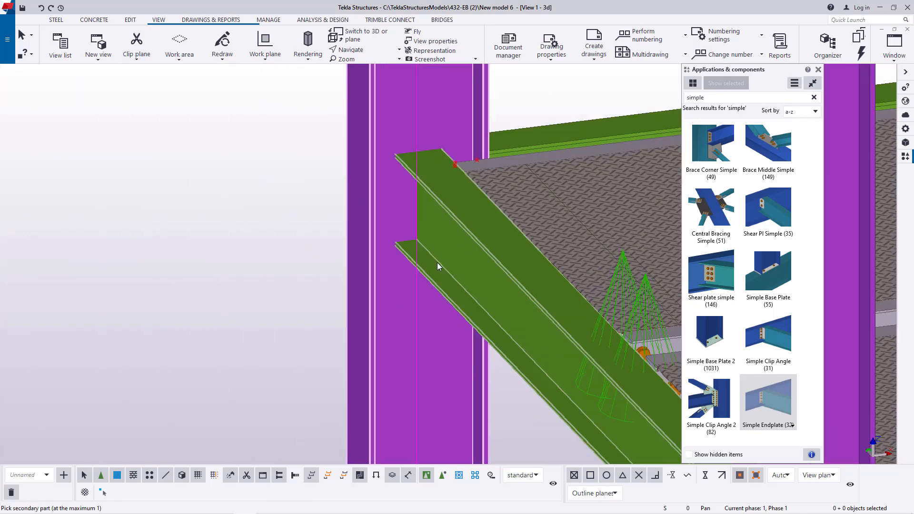
pyautogui.click(437, 265)
pyautogui.scroll(-8, 420, 345)
pyautogui.scroll(6, 424, 348)
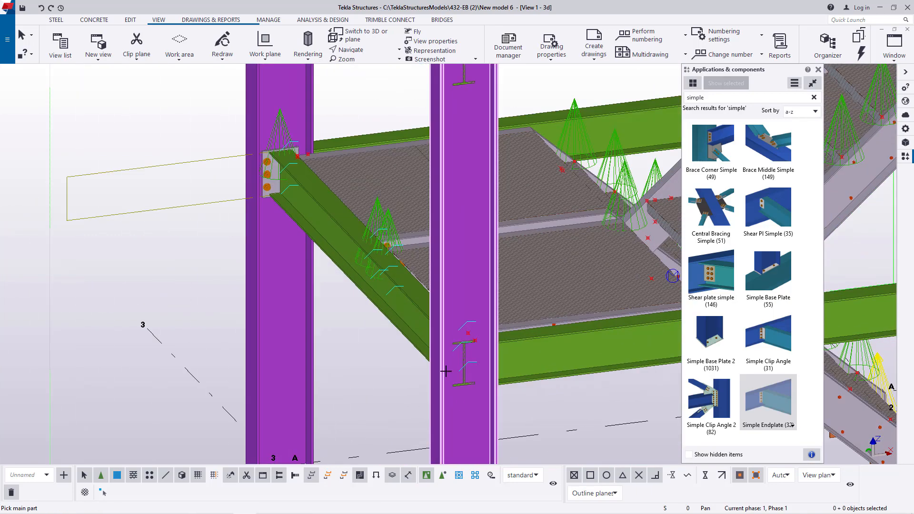
pyautogui.scroll(-8, 483, 401)
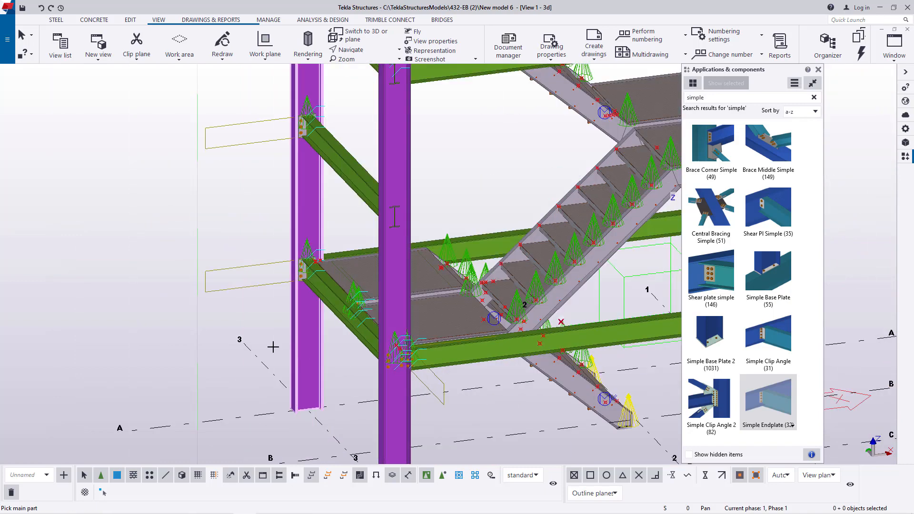
# - Connect the opposite end of the lowest long beam and its adjoining side beam to their corner column with Simple Endplates
pyautogui.scroll(6, 627, 359)
pyautogui.click(627, 359)
pyautogui.click(579, 316)
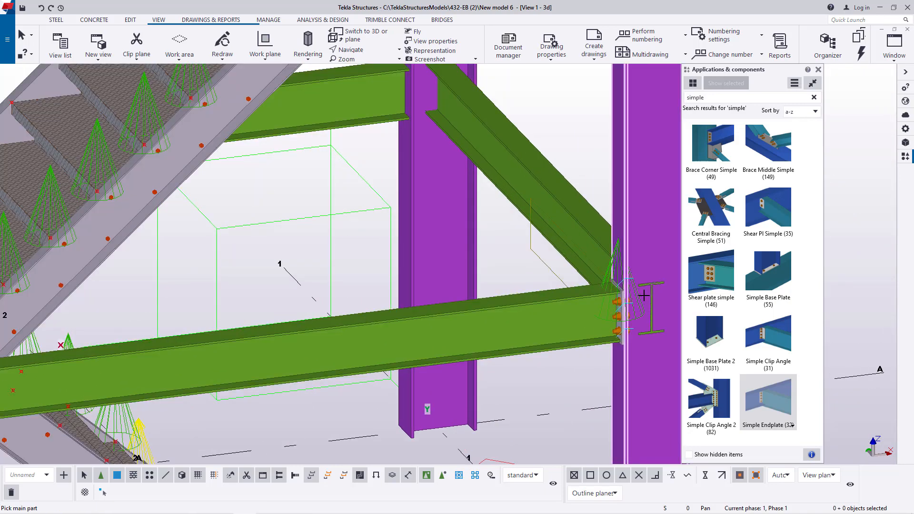
pyautogui.click(590, 223)
# - Connect the lowest-level side beam and rear long beam to the rear column on grid line 1 with Simple Endplates
pyautogui.scroll(-2, 577, 306)
pyautogui.scroll(4, 484, 138)
pyautogui.click(505, 118)
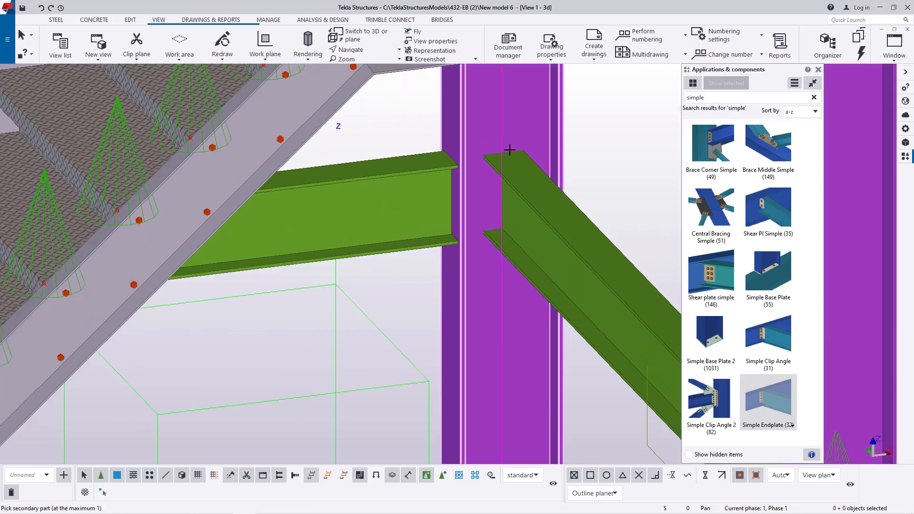
pyautogui.click(514, 162)
pyautogui.scroll(-6, 496, 342)
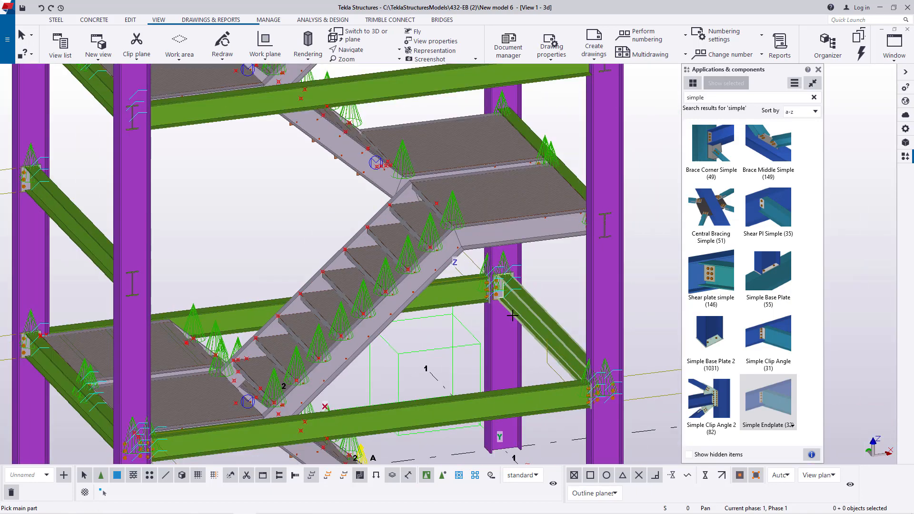
# - Connect the opposite end of the rear long beam at the lowest landing to its corner column with a Simple Endplate
pyautogui.scroll(-1, 229, 329)
pyautogui.scroll(5, 216, 305)
pyautogui.click(201, 293)
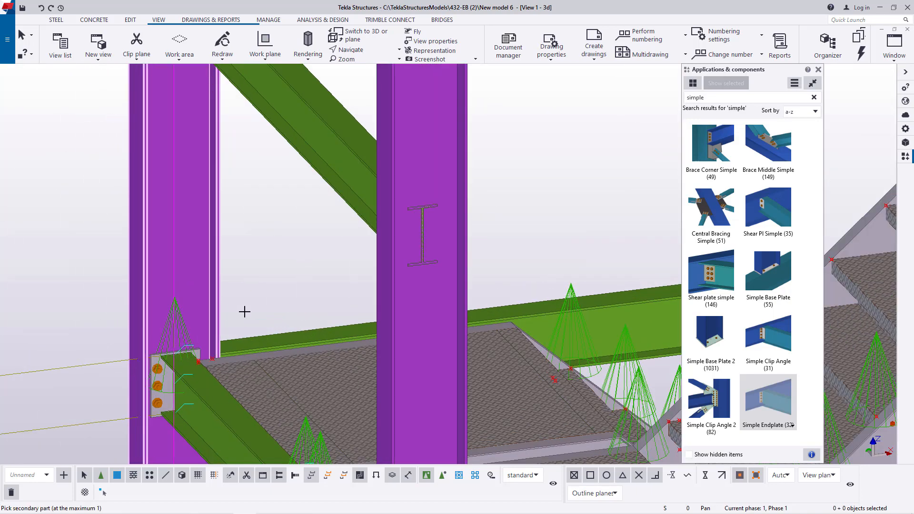
pyautogui.click(275, 337)
pyautogui.scroll(-6, 291, 362)
pyautogui.scroll(2, 290, 278)
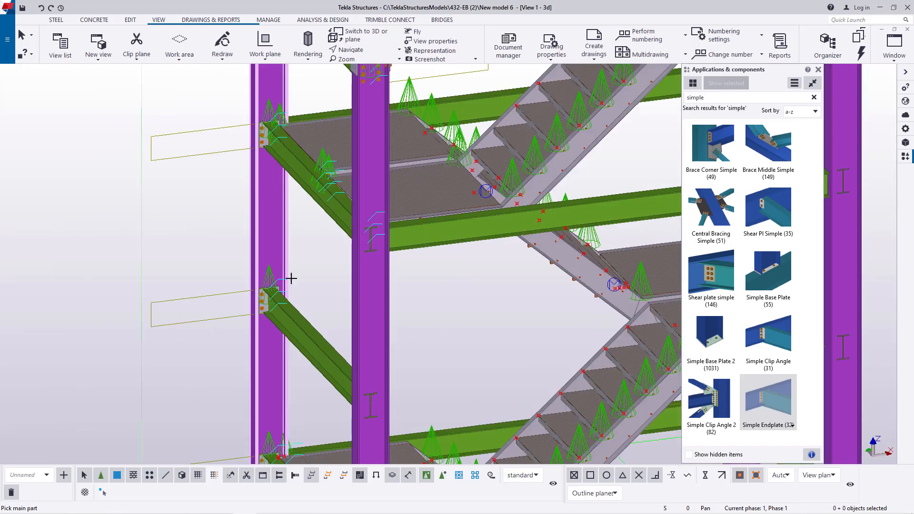
# - Connect the second-level front long beam and side beam to the front column on grid line 1 with Simple Endplates
pyautogui.scroll(-1, 396, 280)
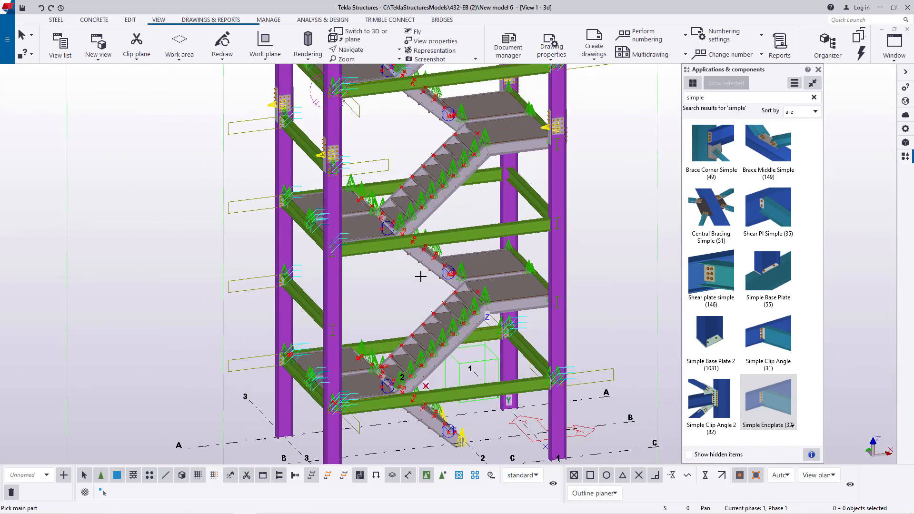
pyautogui.scroll(5, 512, 184)
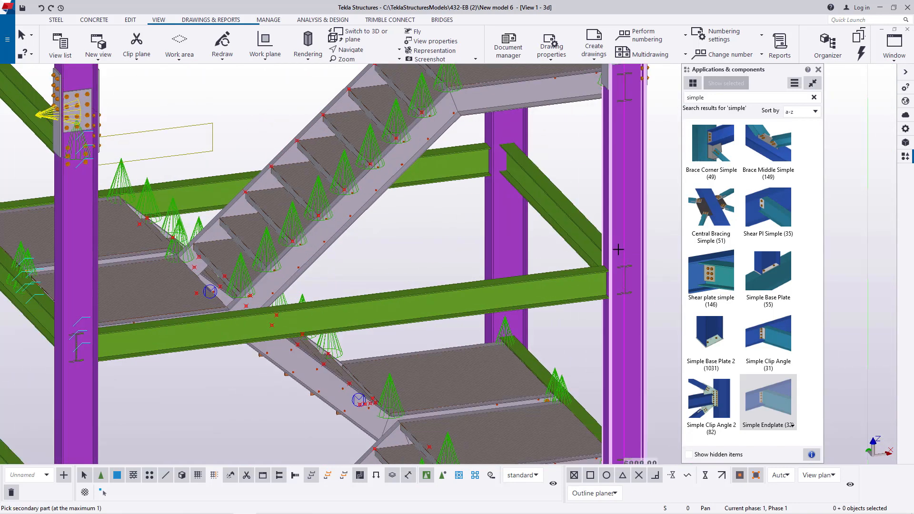
pyautogui.click(590, 285)
pyautogui.scroll(-3, 593, 274)
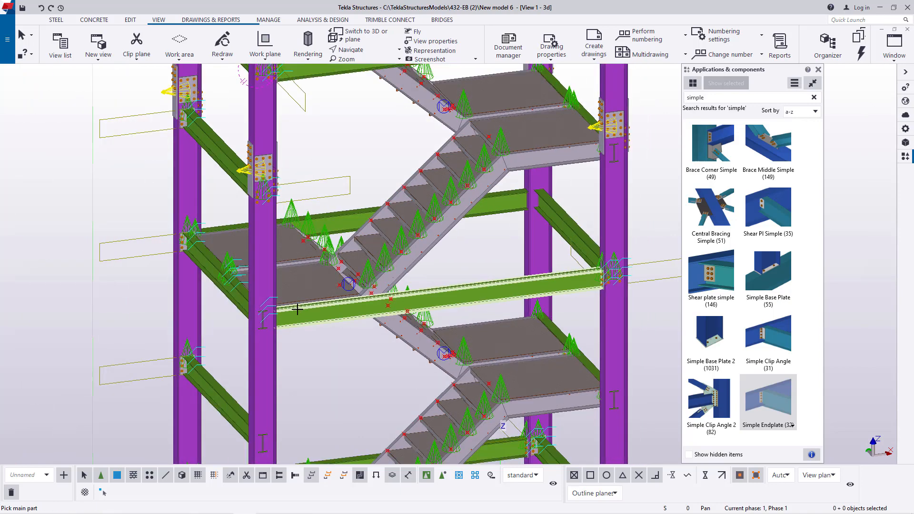
# - Connect the other end of the second-level front long beam and the adjoining side beam to the front column on grid line 3
pyautogui.scroll(3, 297, 310)
pyautogui.click(355, 300)
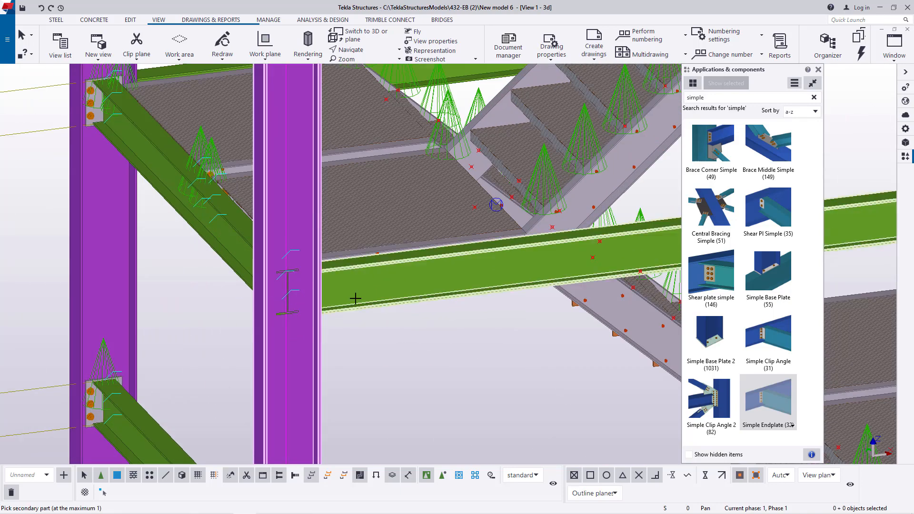
pyautogui.click(234, 240)
pyautogui.scroll(-5, 334, 351)
# - Connect the second-level side beam and rear long beam to the rear column on grid line 1 with Simple Endplates
pyautogui.scroll(5, 535, 218)
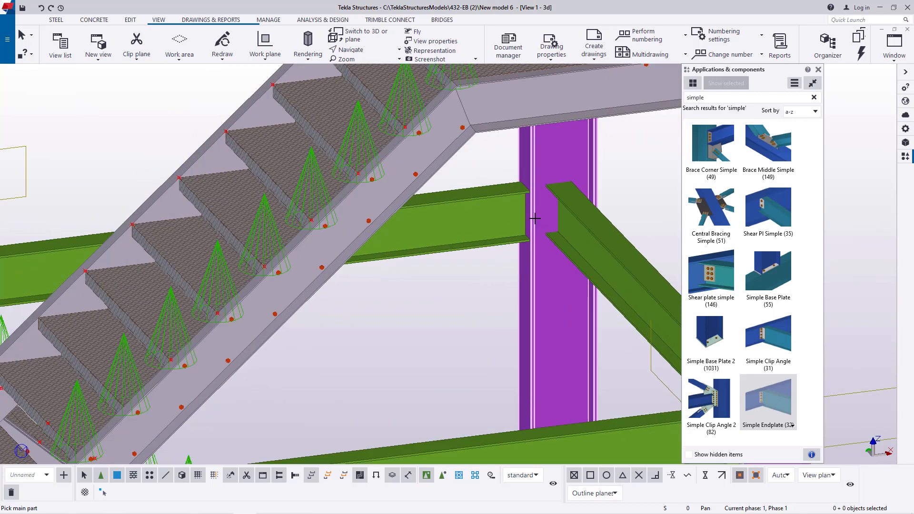
pyautogui.click(538, 209)
pyautogui.click(575, 217)
pyautogui.click(537, 158)
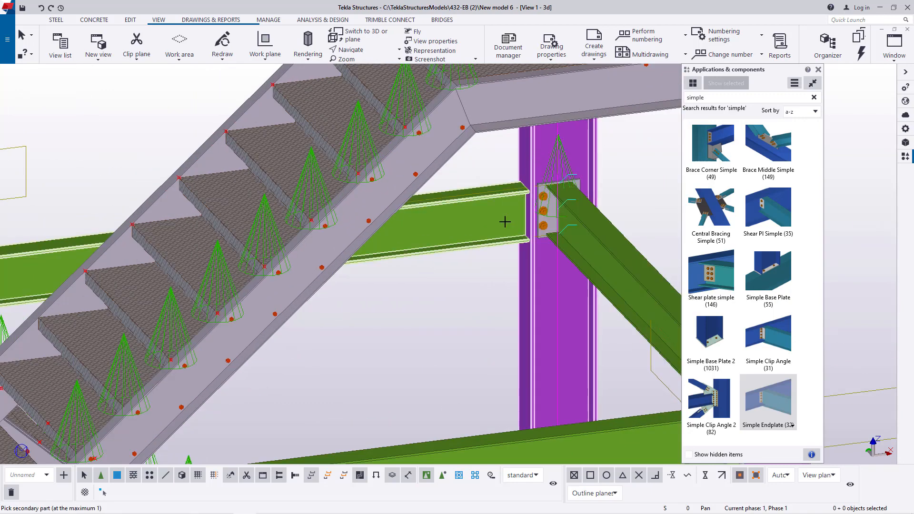
pyautogui.click(505, 222)
pyautogui.scroll(-5, 505, 221)
# - Connect the landing side beam just below the lower splice to the front column on grid line 1 with a Simple Endplate
pyautogui.scroll(5, 525, 141)
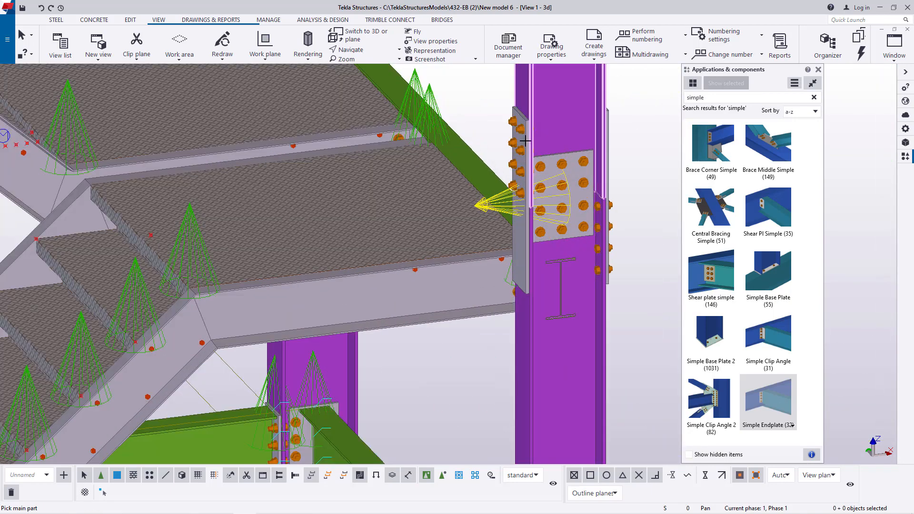
pyautogui.click(479, 168)
pyautogui.scroll(3, 563, 326)
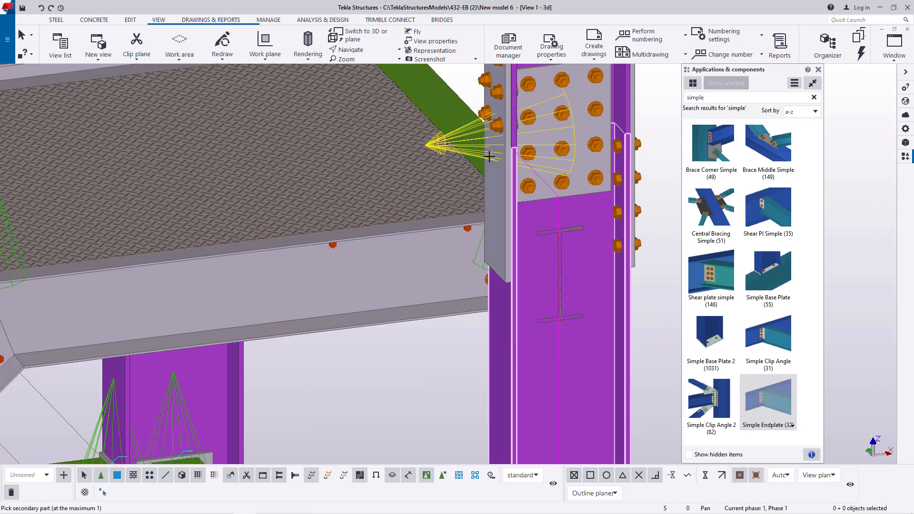
pyautogui.click(436, 95)
pyautogui.scroll(-3, 547, 357)
# - Connect the far end of the landing side beam at the lower splice to the rear column with a Simple Endplate
pyautogui.scroll(4, 470, 206)
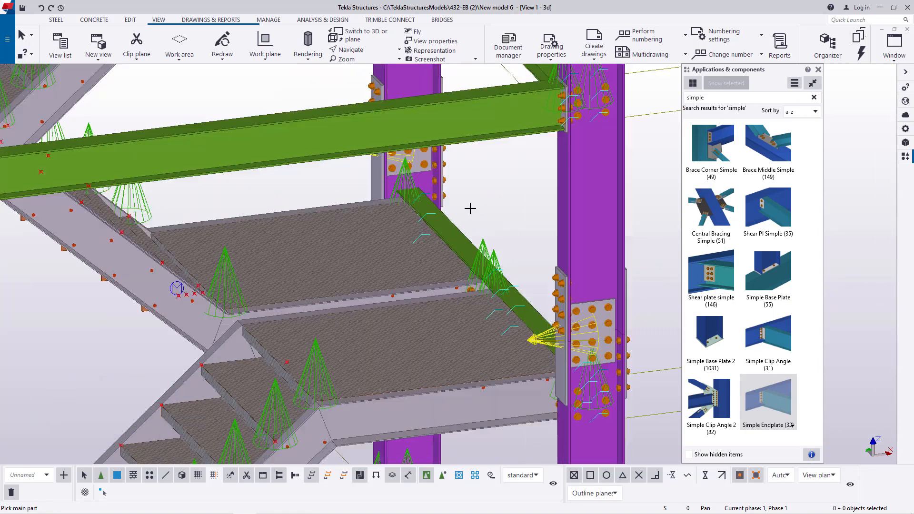
pyautogui.click(401, 192)
pyautogui.scroll(-3, 414, 322)
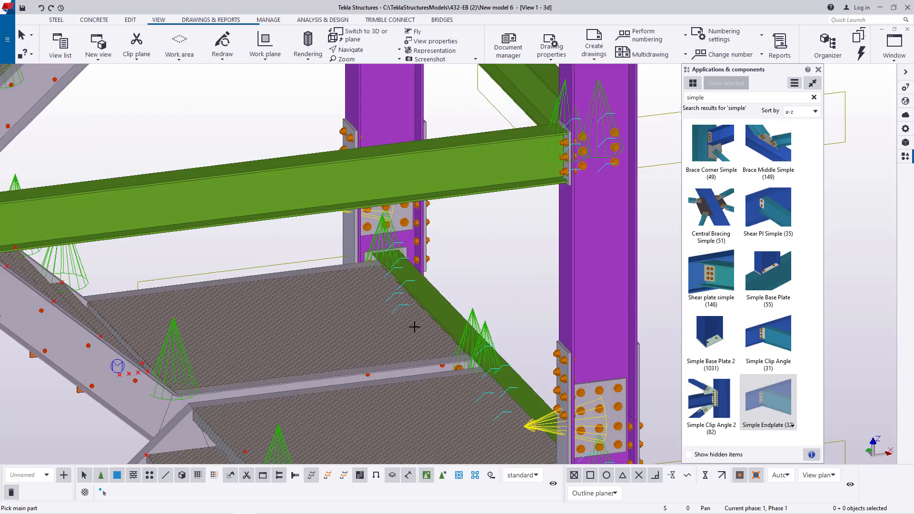
pyautogui.scroll(4, 529, 165)
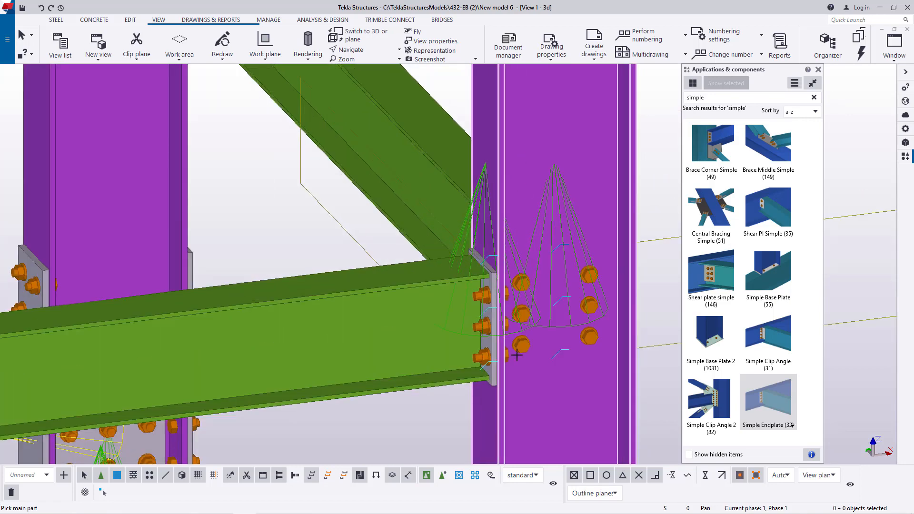
# - Connect the side beam and rear long beam above the lower splice to the rear column on grid line 1
pyautogui.scroll(-4, 517, 355)
pyautogui.scroll(3, 435, 212)
pyautogui.click(389, 169)
pyautogui.click(382, 209)
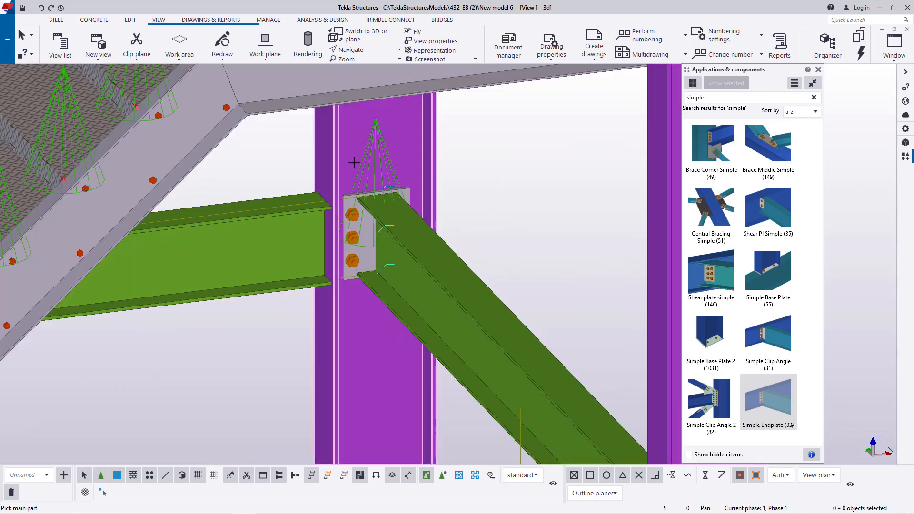
pyautogui.scroll(-4, 476, 214)
# - Connect both ends of the next landing's side beam above the lower splice to the grid line 1 columns with Simple Endplates
pyautogui.scroll(3, 497, 185)
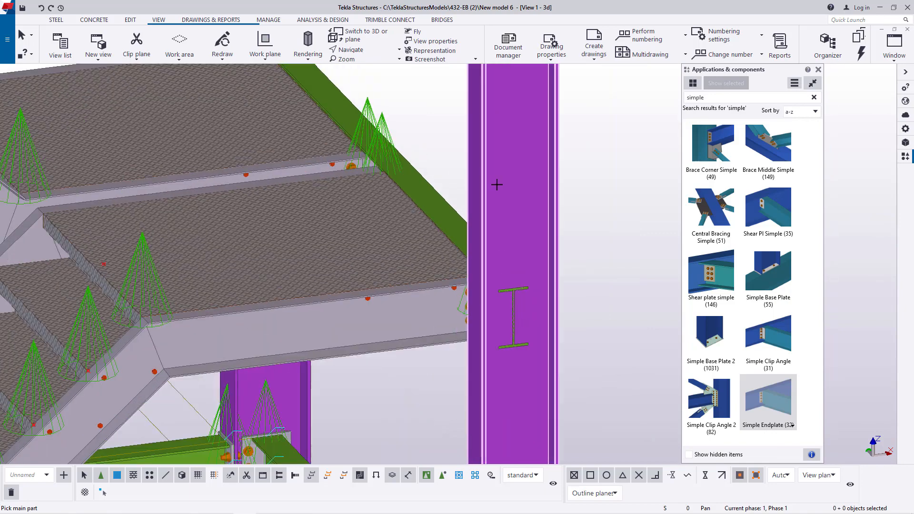
pyautogui.scroll(-4, 524, 351)
pyautogui.scroll(4, 422, 196)
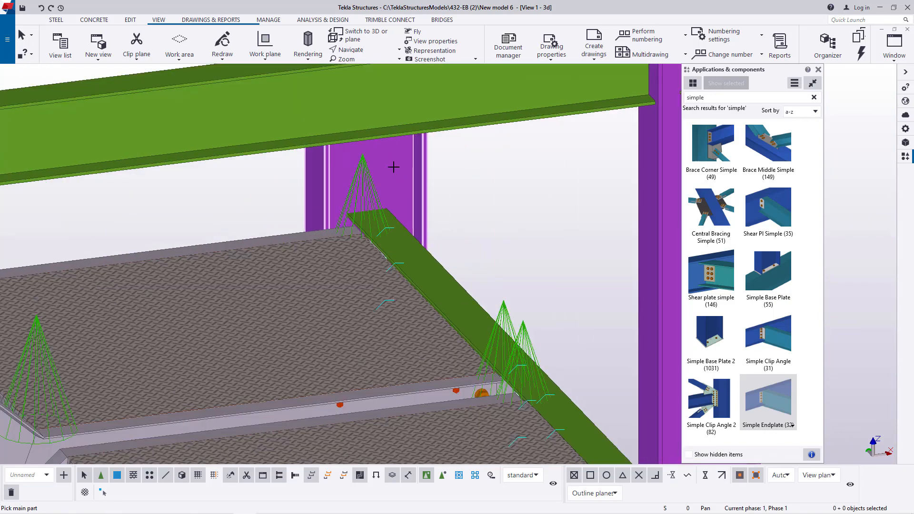
pyautogui.click(400, 227)
pyautogui.scroll(-3, 408, 281)
# - Connect the fourth-level front long beam and side beam to the front column on grid line 1 with Simple Endplates
pyautogui.scroll(4, 586, 114)
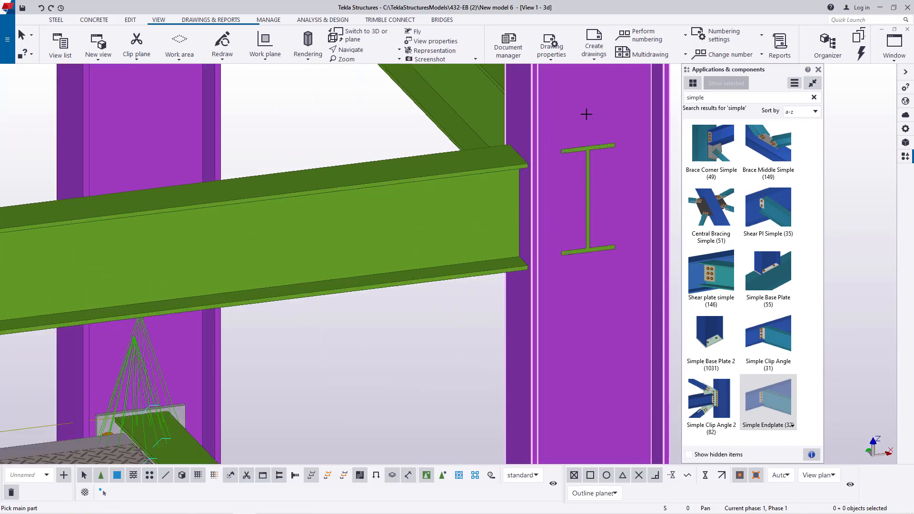
pyautogui.click(541, 117)
pyautogui.click(508, 174)
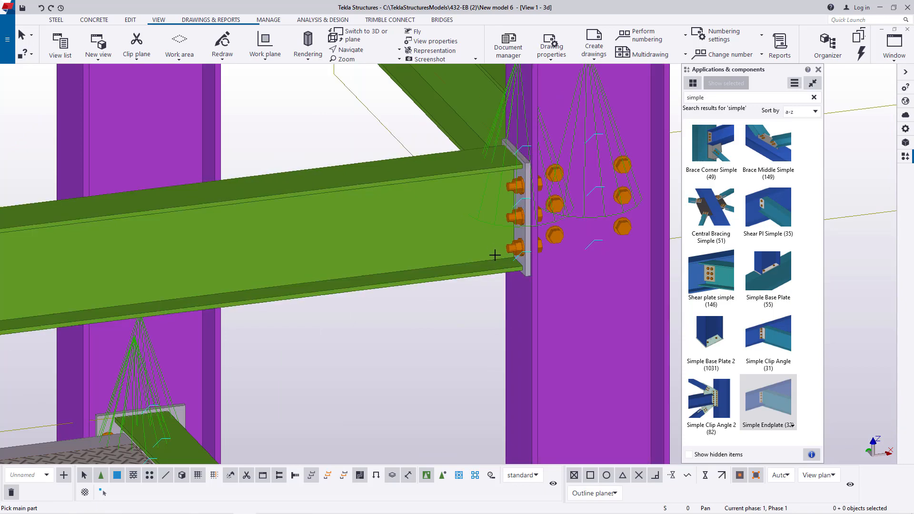
# - Connect the landing side beam just below the upper splice to the front column on grid line 1 with a Simple Endplate
pyautogui.scroll(-3, 494, 257)
pyautogui.scroll(3, 541, 123)
pyautogui.scroll(1, 541, 123)
pyautogui.click(541, 123)
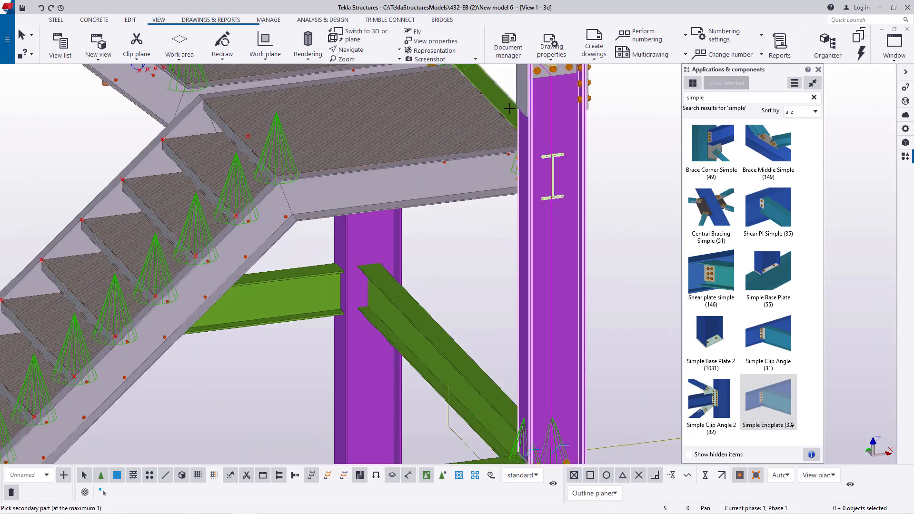
pyautogui.click(543, 278)
pyautogui.scroll(-8, 543, 278)
pyautogui.scroll(6, 543, 152)
# - Connect the front long beam and side beam above the upper splice to the front column on grid line 1
pyautogui.scroll(3, 542, 227)
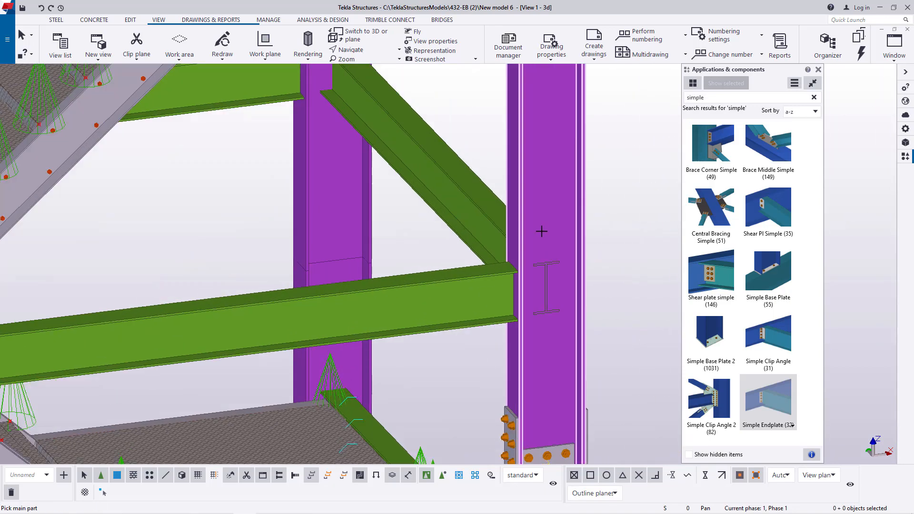
pyautogui.click(542, 230)
pyautogui.click(472, 186)
pyautogui.scroll(-5, 472, 186)
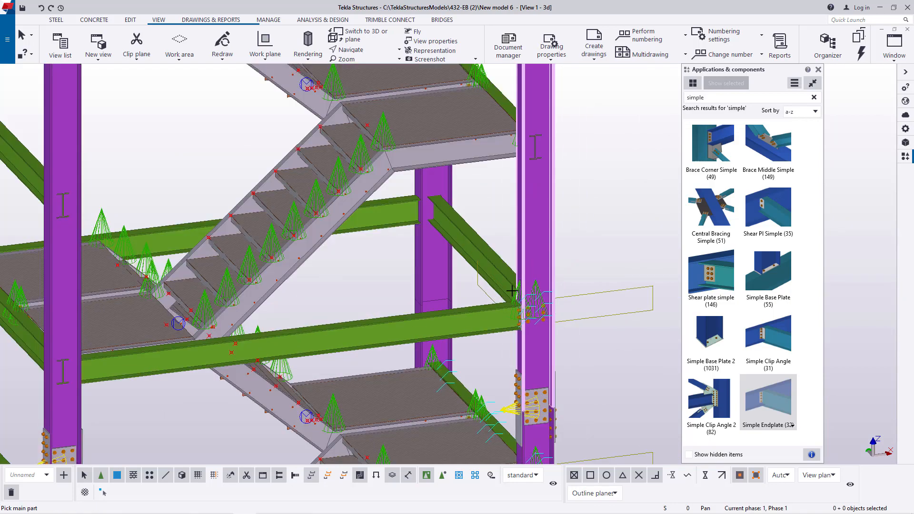
# - Connect the side beam and rear long beam above the upper splice to the rear column on grid line 1
pyautogui.scroll(5, 393, 135)
pyautogui.click(393, 134)
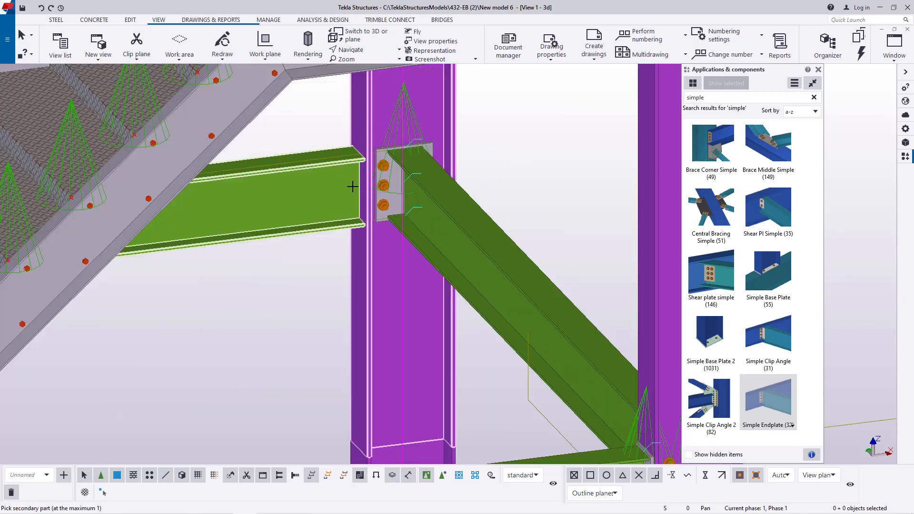
pyautogui.click(346, 198)
pyautogui.scroll(-5, 467, 275)
# - Connect both ends of the uppermost grid line 1 landing's side beam to its front and rear columns with Simple Endplates
pyautogui.scroll(4, 516, 180)
pyautogui.click(516, 180)
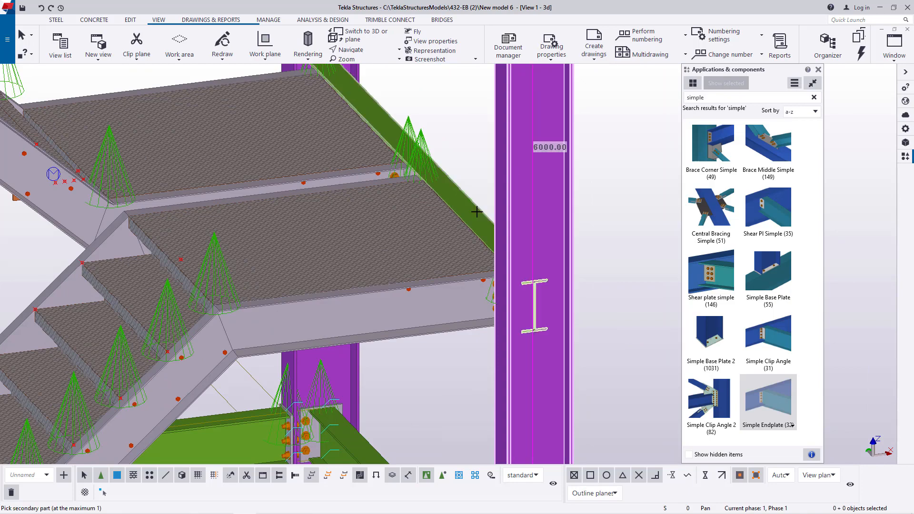
pyautogui.click(476, 214)
pyautogui.scroll(-5, 472, 233)
pyautogui.scroll(4, 379, 143)
pyautogui.scroll(1, 379, 142)
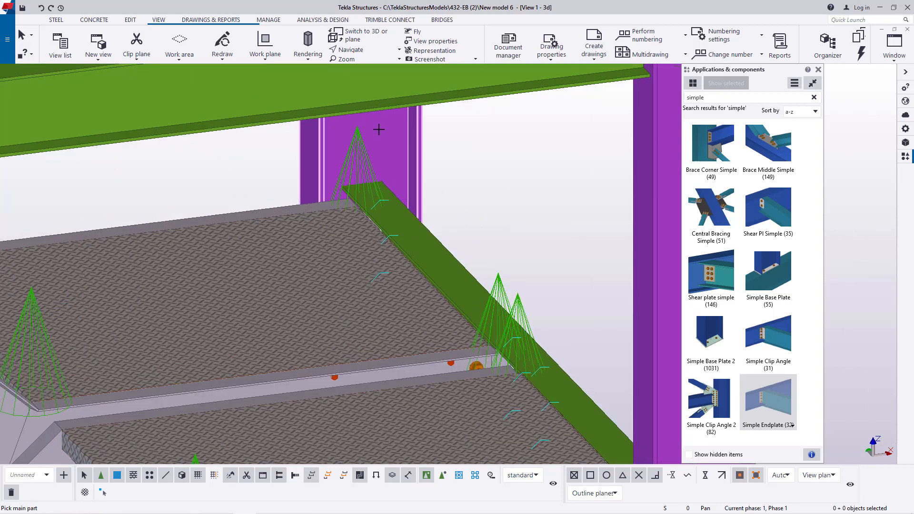
pyautogui.click(404, 223)
pyautogui.scroll(-5, 404, 224)
# - Connect the top-level front long beam and side beam to the front column on grid line 1 with Simple Endplates
pyautogui.scroll(4, 554, 109)
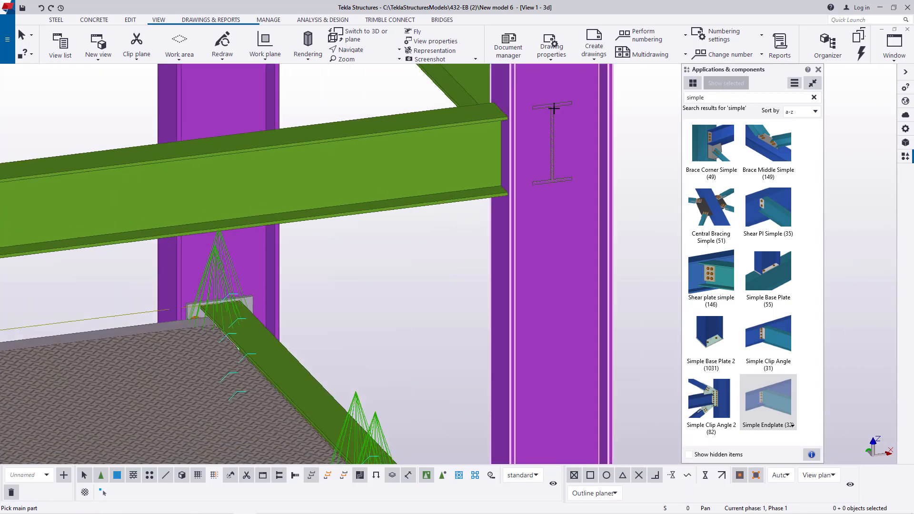
pyautogui.click(511, 114)
pyautogui.scroll(-5, 535, 127)
pyautogui.scroll(4, 548, 330)
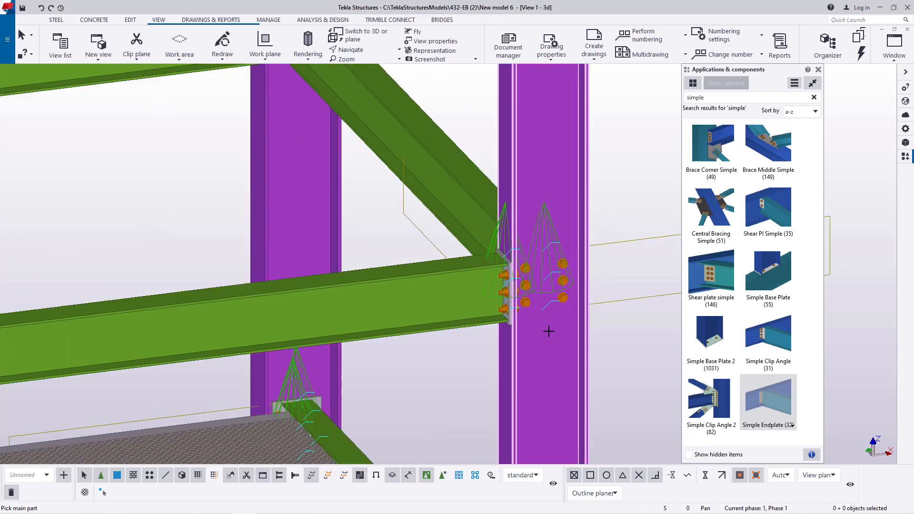
# - Connect the top-level rear long beam to the rear column on grid line 1 with a Simple Endplate
pyautogui.scroll(-5, 549, 331)
pyautogui.scroll(4, 431, 228)
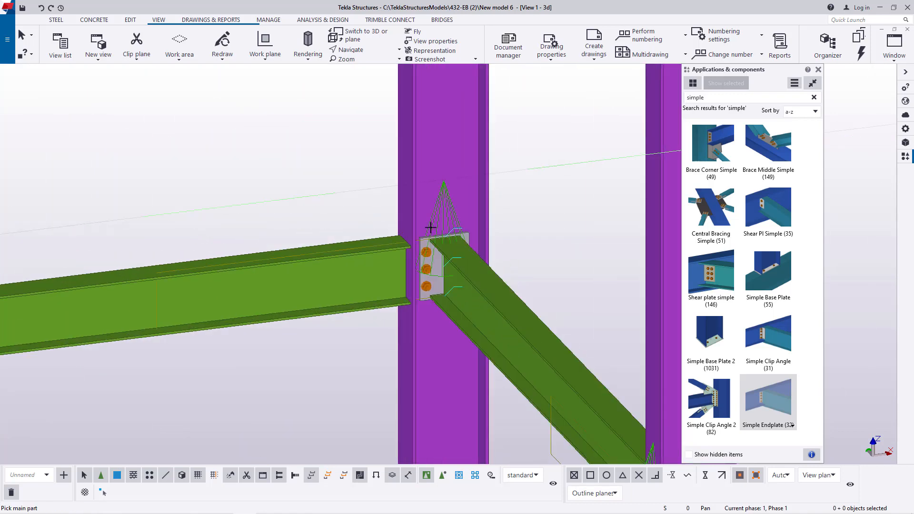
pyautogui.click(430, 228)
pyautogui.click(404, 262)
pyautogui.scroll(-5, 508, 178)
# - Connect the top landing's side beam to the rear column on grid line 3 with a Simple Endplate
pyautogui.scroll(2, 305, 229)
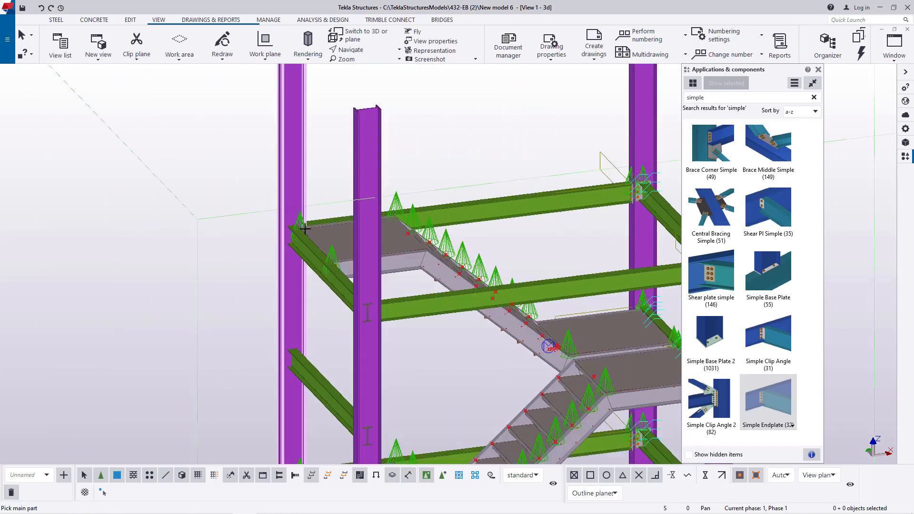
pyautogui.scroll(5, 304, 229)
pyautogui.click(264, 212)
pyautogui.click(276, 219)
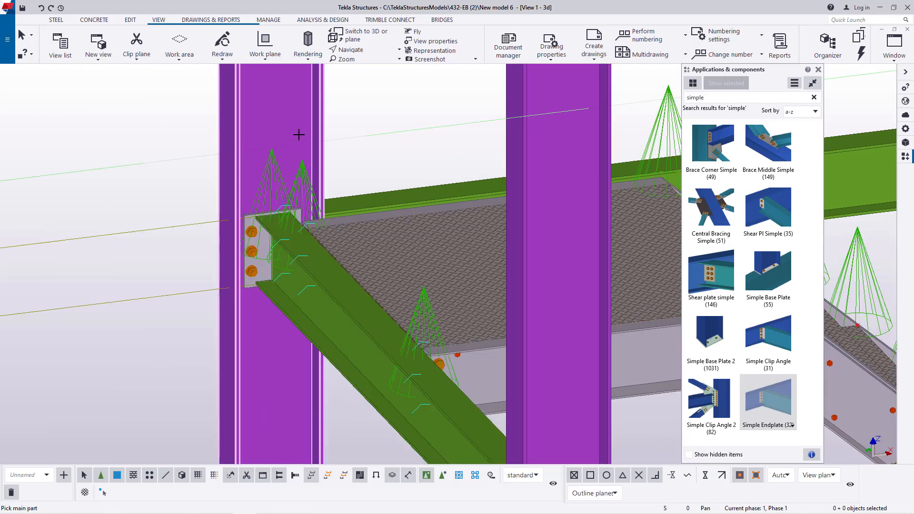
pyautogui.scroll(-4, 349, 190)
# - Connect the top landing's side beam and the front long beam to the front column on grid line 3 with Simple Endplates
pyautogui.scroll(5, 477, 243)
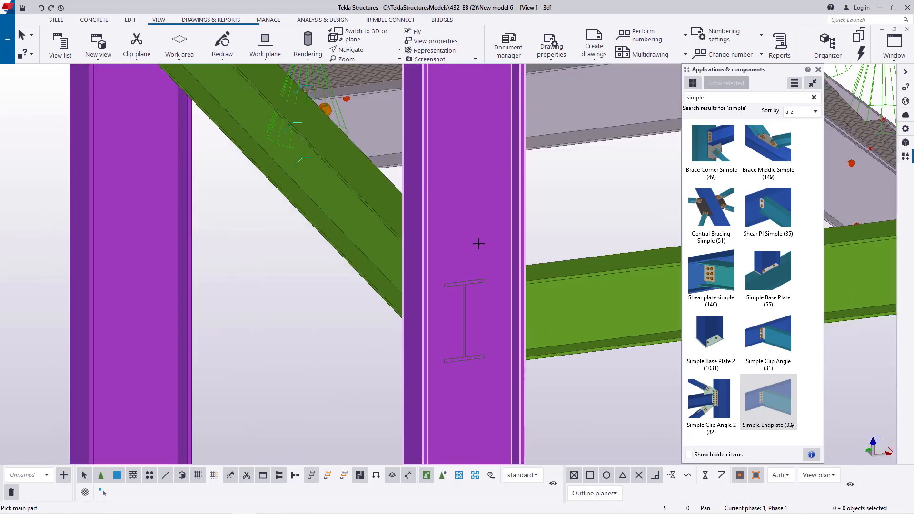
pyautogui.click(521, 274)
pyautogui.scroll(-6, 552, 309)
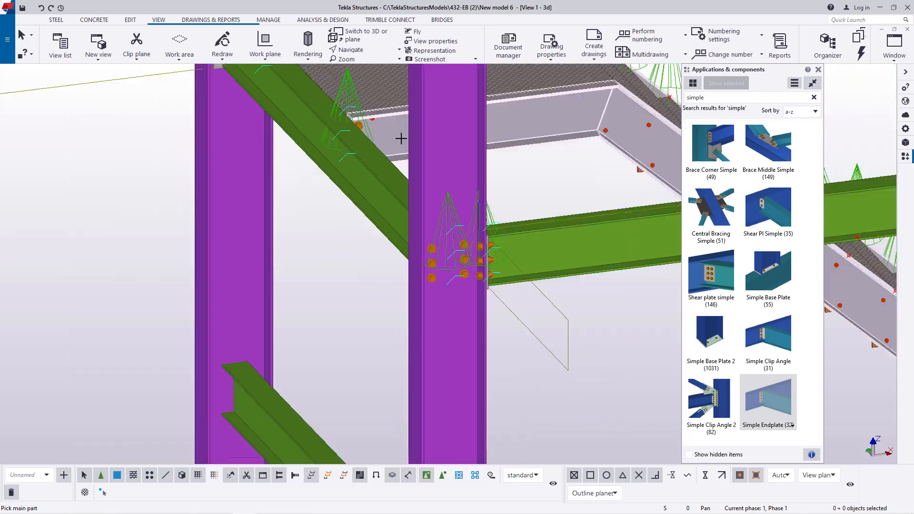
# - Cancel the pending connection and delete the stray side beam at mid-height between the upper landings on the grid line 3 side
pyautogui.scroll(6, 433, 335)
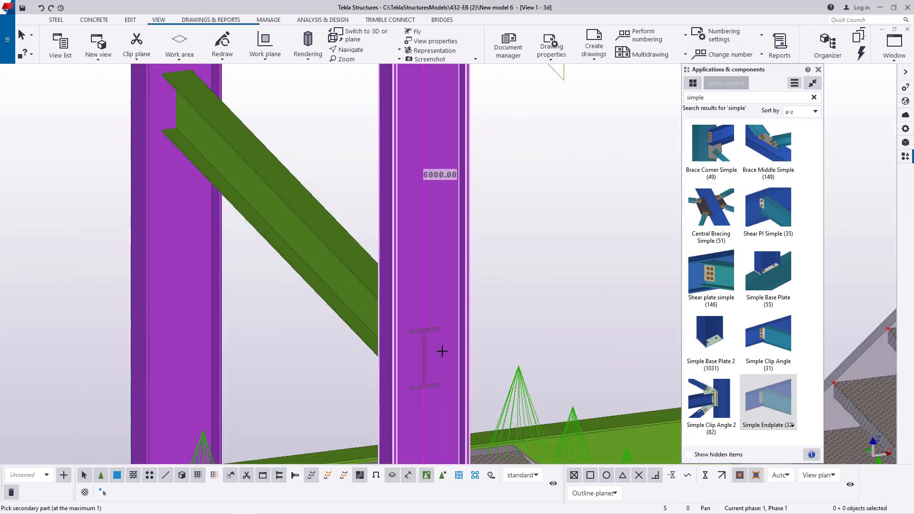
pyautogui.scroll(-4, 442, 351)
pyautogui.scroll(1, 453, 212)
pyautogui.scroll(2, 393, 240)
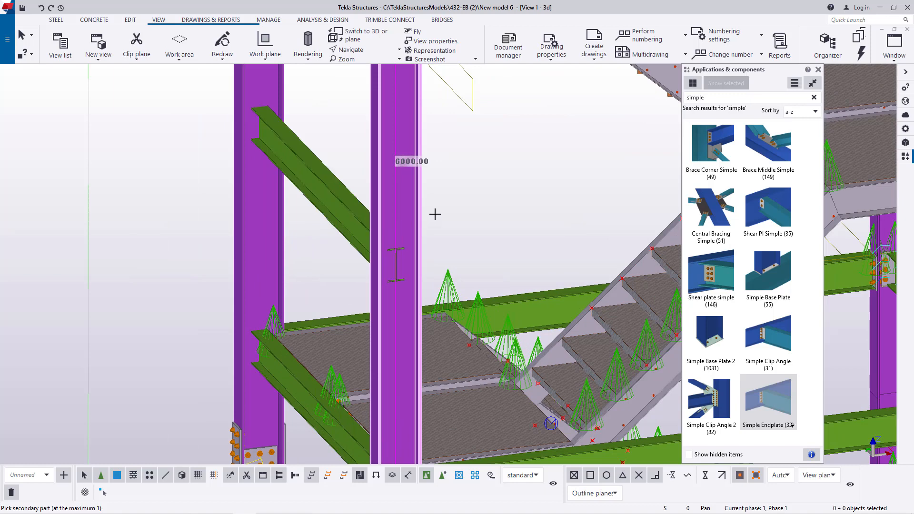
pyautogui.scroll(-3, 349, 228)
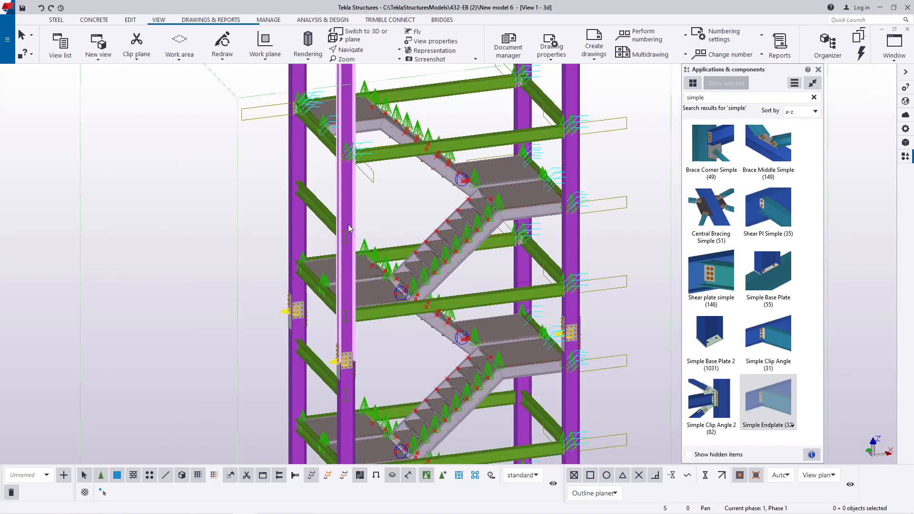
pyautogui.scroll(2, 323, 215)
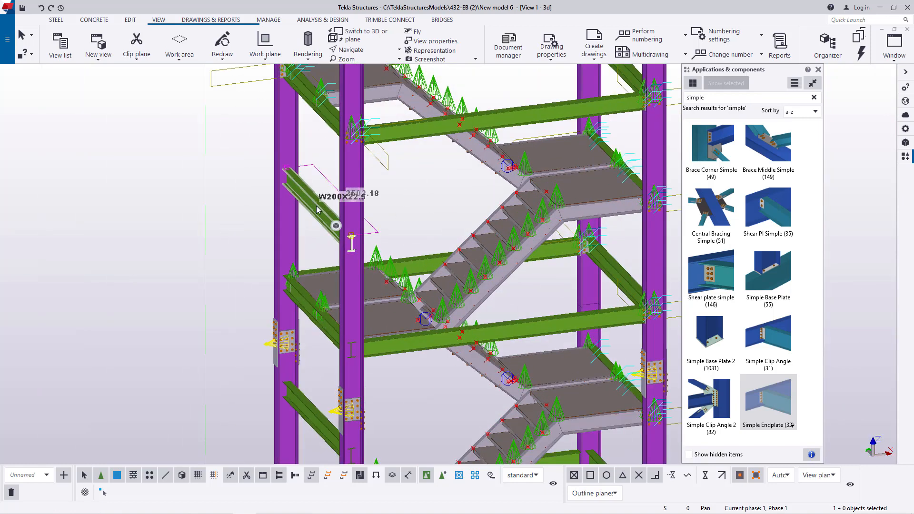
pyautogui.press('Delete')
# - Delete the remaining stray side beams between the lower landings on the grid line 3 side, down to the base
pyautogui.scroll(-4, 318, 420)
pyautogui.scroll(3, 332, 274)
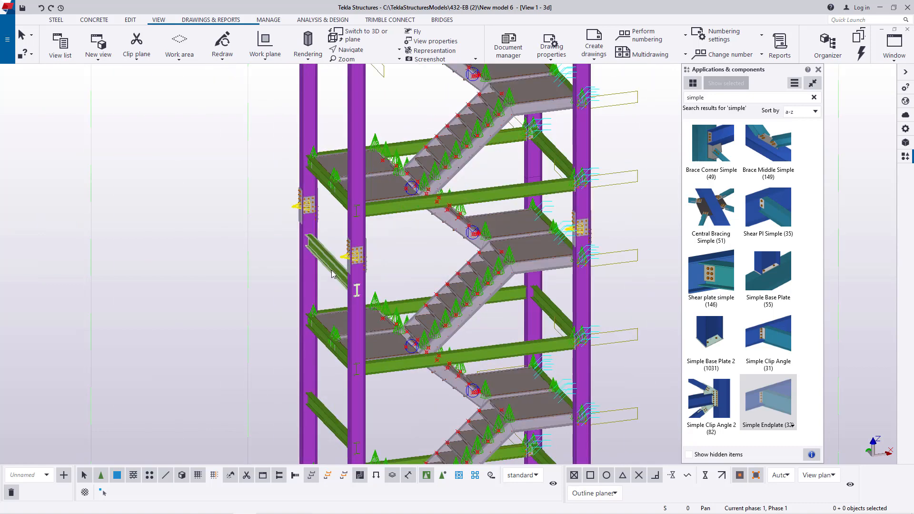
pyautogui.scroll(-4, 373, 218)
pyautogui.scroll(5, 363, 373)
pyautogui.scroll(-4, 371, 369)
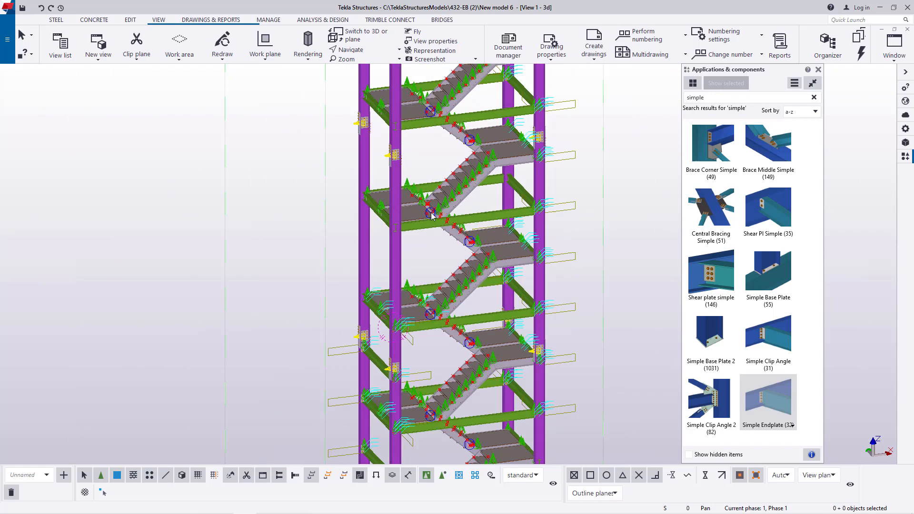
pyautogui.scroll(3, 373, 373)
pyautogui.scroll(2, 372, 372)
pyautogui.click(384, 246)
pyautogui.scroll(-3, 383, 246)
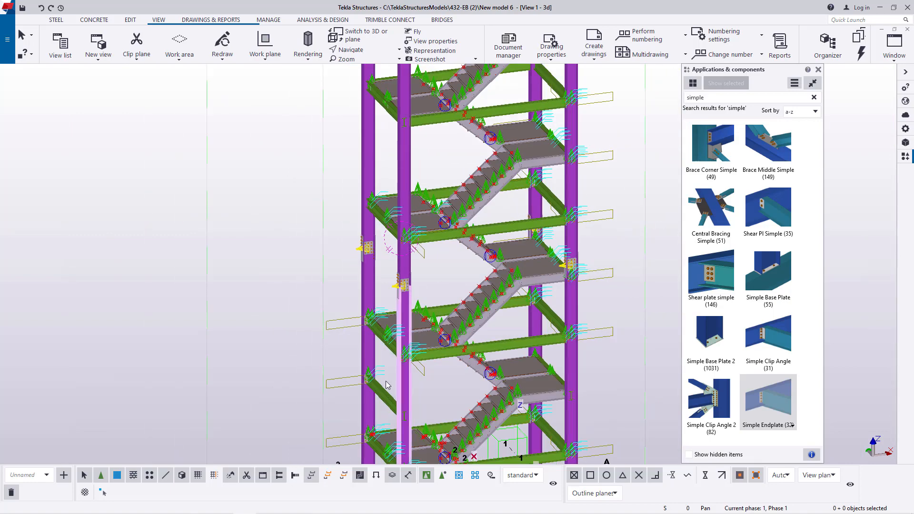
pyautogui.scroll(4, 399, 265)
pyautogui.scroll(-3, 399, 265)
pyautogui.scroll(3, 402, 317)
pyautogui.scroll(-5, 395, 297)
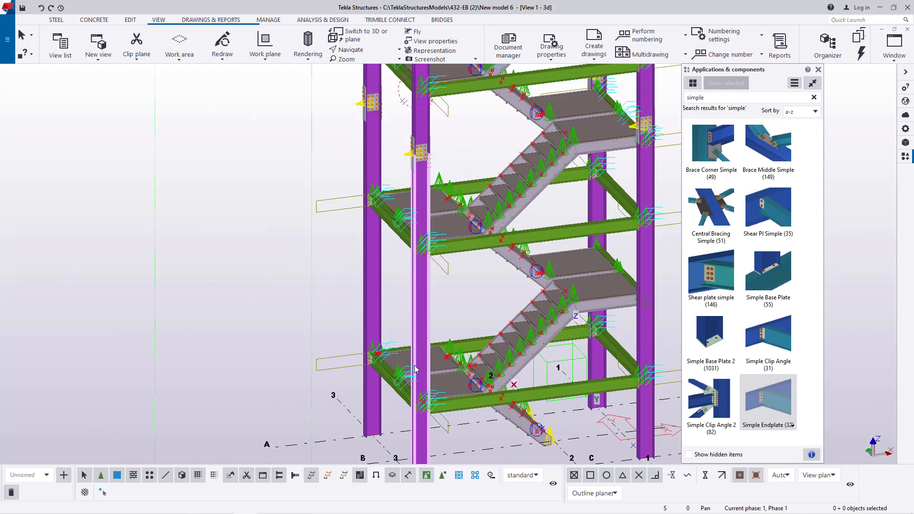
# - Examine the landing beam-to-column joints around the tower for missing endplate connections
pyautogui.scroll(5, 343, 188)
pyautogui.scroll(2, 344, 188)
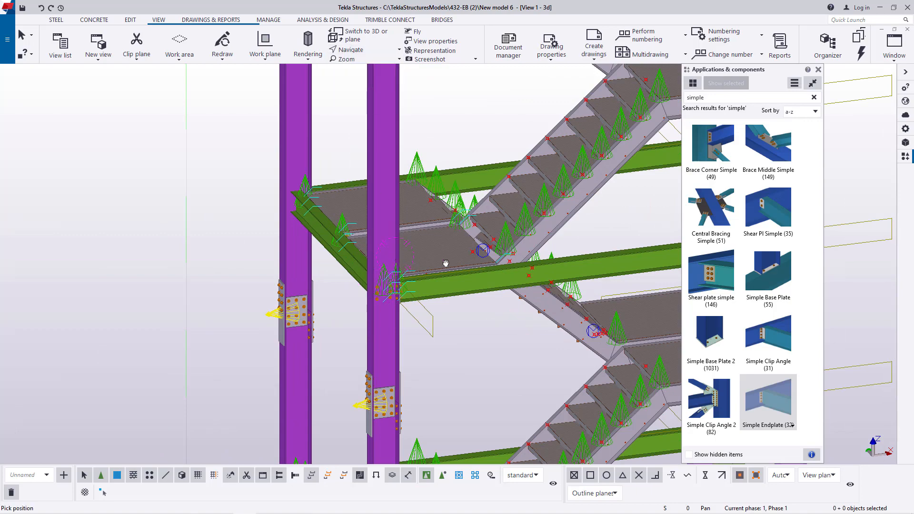
pyautogui.scroll(-6, 446, 263)
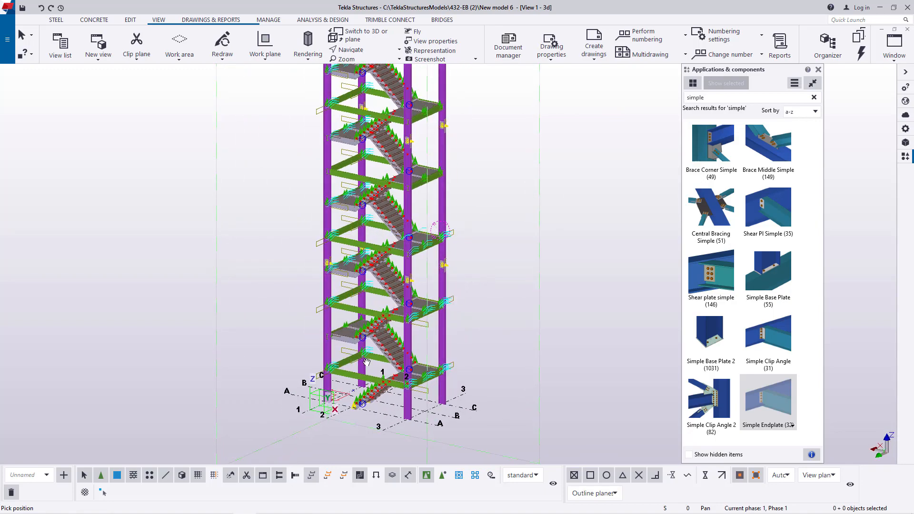
pyautogui.scroll(4, 367, 362)
pyautogui.moveTo(424, 307)
pyautogui.keyDown('ctrl'); pyautogui.mouseDown(button='middle')
pyautogui.moveTo(385, 294)
pyautogui.moveTo(338, 307)
pyautogui.moveTo(460, 300)
pyautogui.moveTo(428, 305)
pyautogui.mouseUp(button='middle'); pyautogui.keyUp('ctrl')
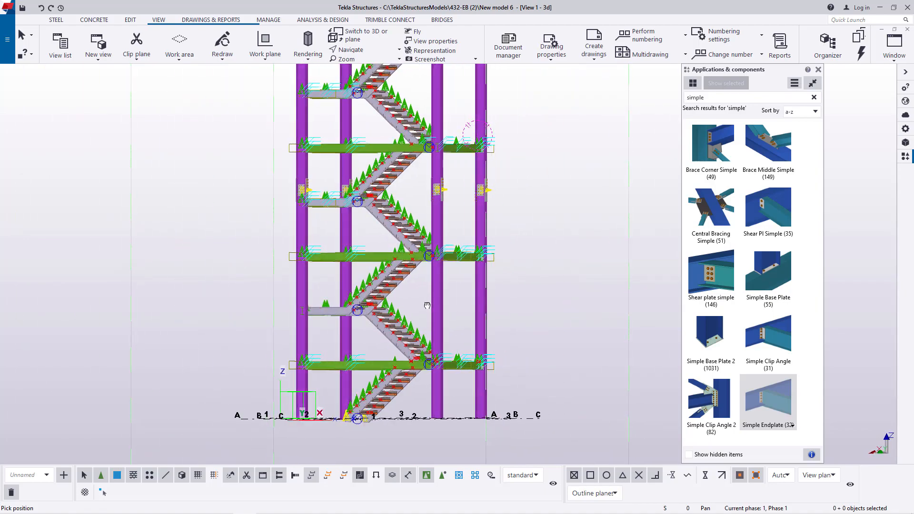
pyautogui.keyDown('ctrl'); pyautogui.moveTo(292, 324); pyautogui.dragTo(461, 324, button='middle'); pyautogui.keyUp('ctrl')
pyautogui.keyDown('ctrl'); pyautogui.moveTo(512, 299); pyautogui.dragTo(463, 358, button='middle'); pyautogui.keyUp('ctrl')
pyautogui.scroll(9, 496, 90)
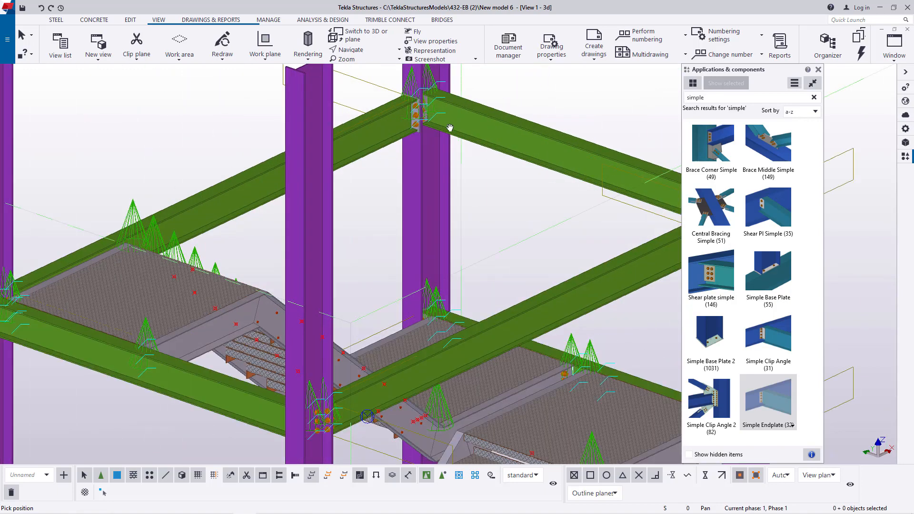
pyautogui.scroll(-3, 445, 128)
pyautogui.scroll(9, 256, 263)
pyautogui.scroll(-4, 262, 257)
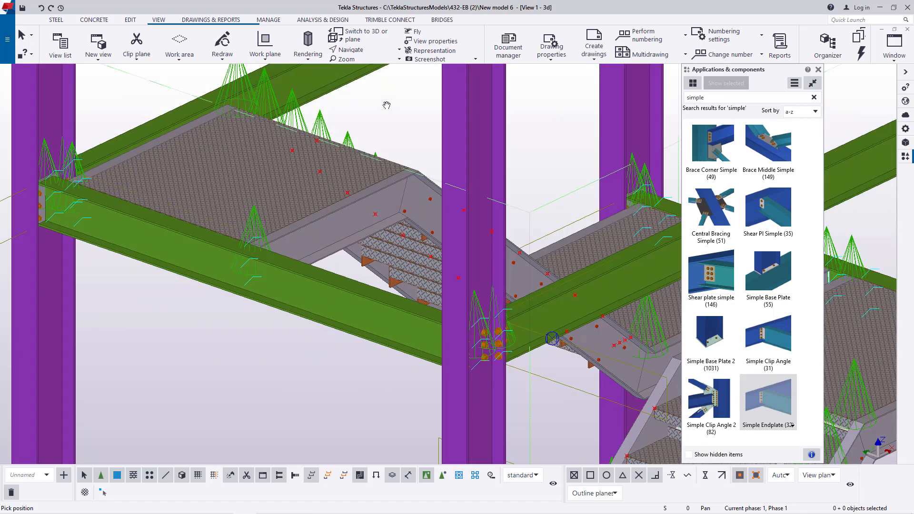
pyautogui.keyDown('ctrl'); pyautogui.moveTo(295, 282); pyautogui.dragTo(169, 288, button='middle'); pyautogui.keyUp('ctrl')
pyautogui.scroll(-4, 462, 175)
pyautogui.scroll(8, 501, 179)
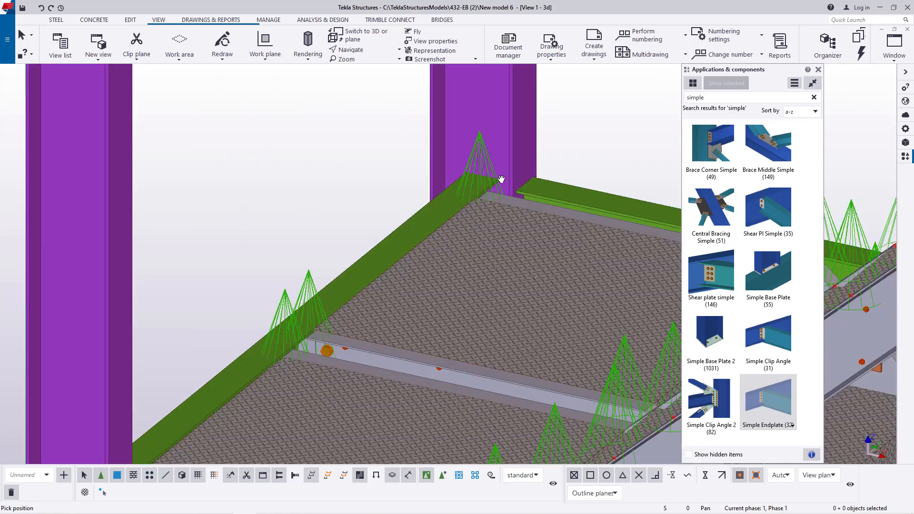
pyautogui.scroll(-1, 501, 179)
# - Connect the side beam of the landing just above the column splice to its rear and front columns with Simple Endplate (32)
pyautogui.rightClick(571, 137)
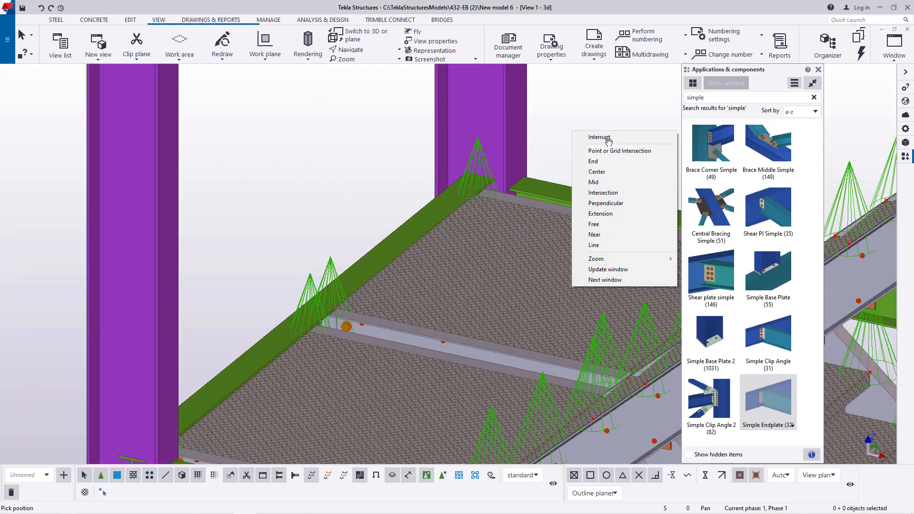
pyautogui.click(600, 137)
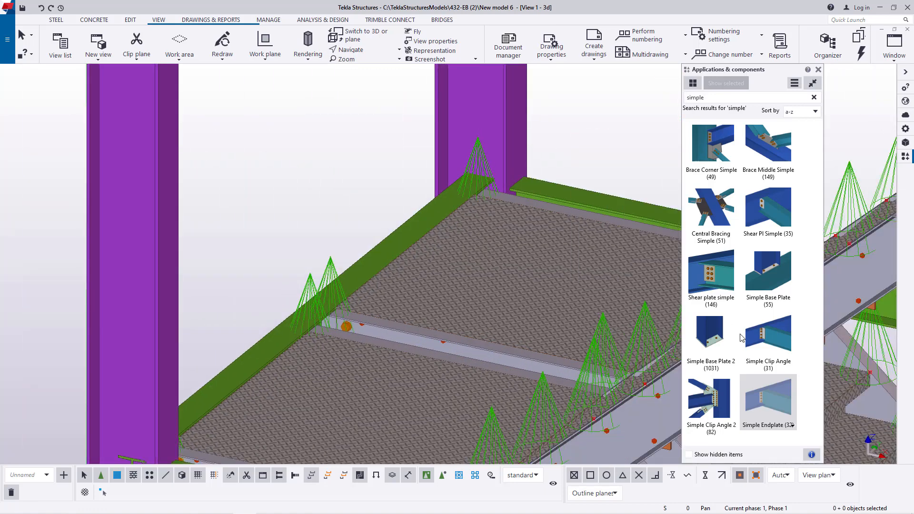
pyautogui.click(771, 392)
pyautogui.scroll(-2, 500, 106)
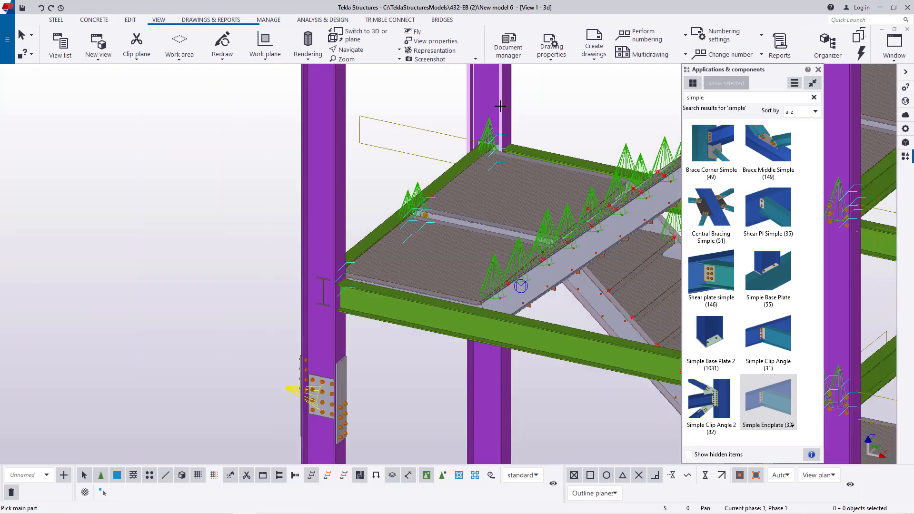
pyautogui.scroll(5, 322, 281)
pyautogui.click(329, 227)
pyautogui.click(394, 223)
pyautogui.scroll(-1, 359, 190)
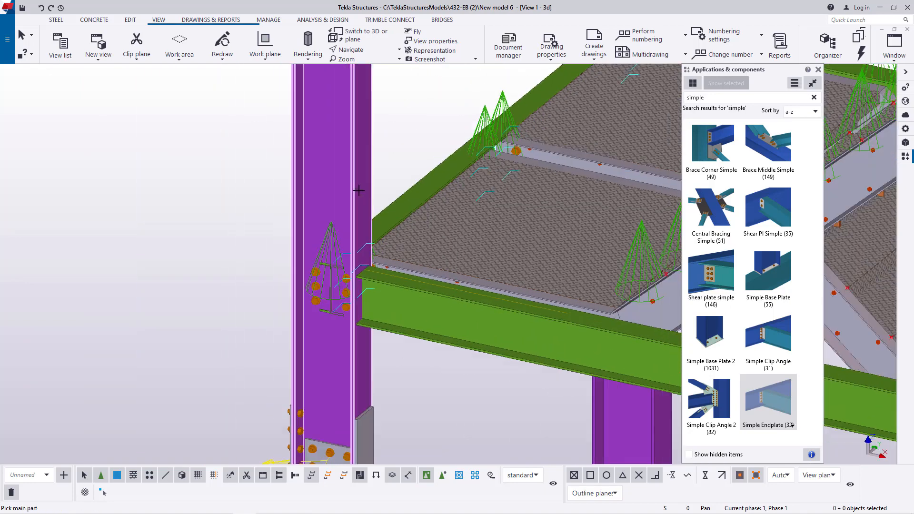
# - Connect the front long beam of the landing above the column splice to the front column with a Simple Endplate
pyautogui.scroll(-2, 359, 190)
pyautogui.scroll(3, 363, 300)
pyautogui.click(364, 300)
pyautogui.click(404, 255)
pyautogui.scroll(-5, 314, 159)
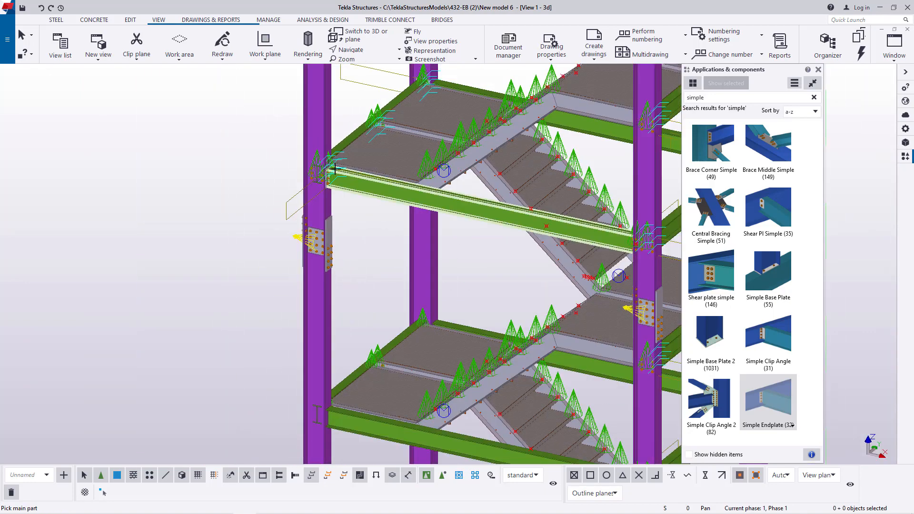
# - Try a Simple Endplate between the front column and the next lower landing's side beam, and delete that connection
pyautogui.scroll(-3, 335, 169)
pyautogui.scroll(5, 504, 191)
pyautogui.scroll(-5, 504, 191)
pyautogui.scroll(3, 300, 312)
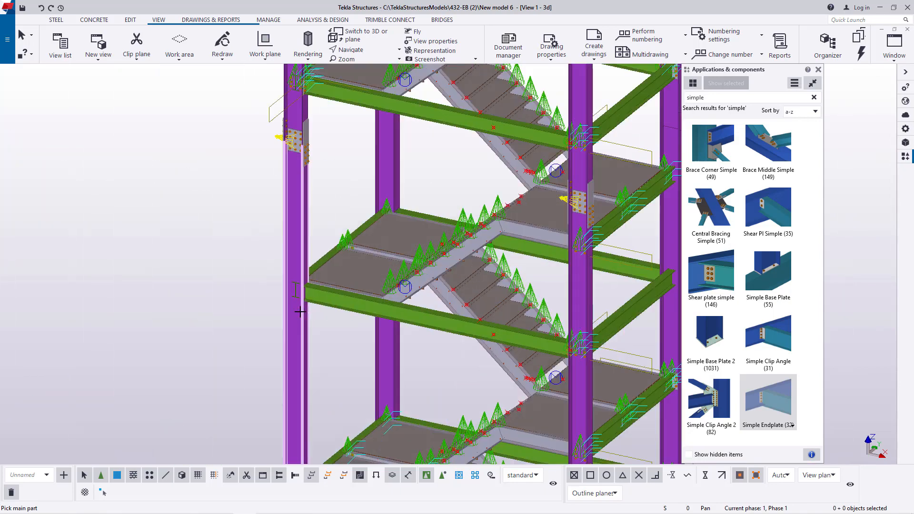
pyautogui.scroll(5, 300, 312)
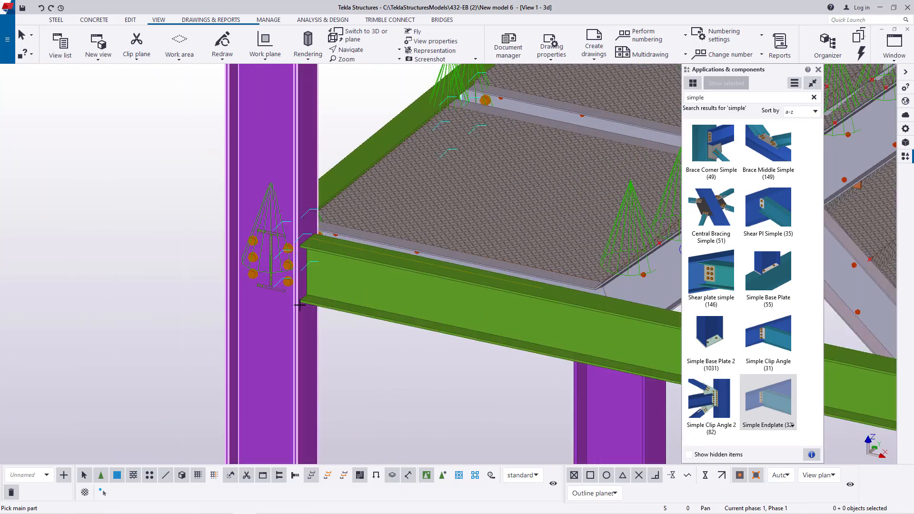
pyautogui.rightClick(355, 119)
pyautogui.click(373, 124)
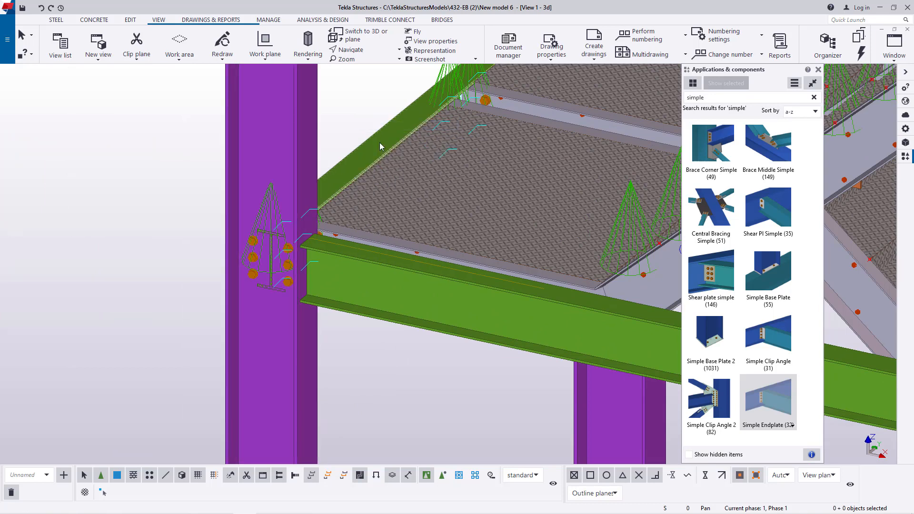
pyautogui.press('Delete')
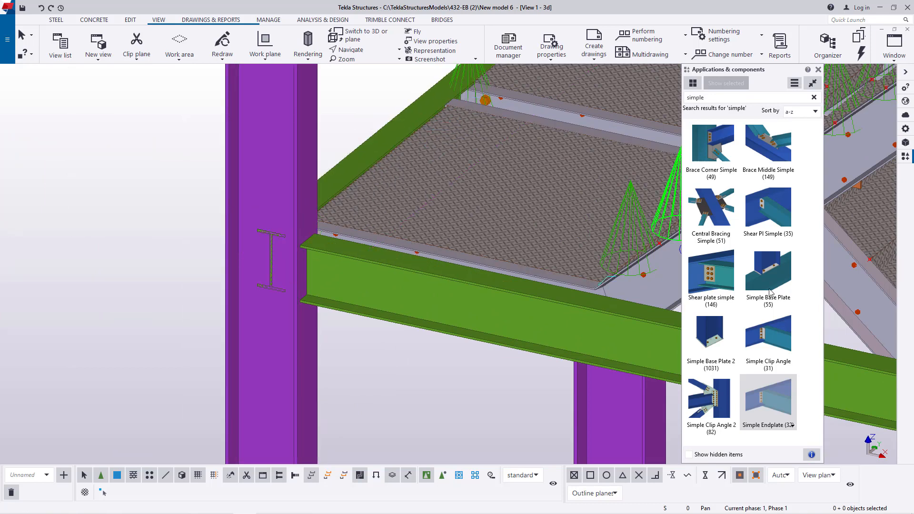
# - Connect the lower landing's side beam and front long beam to the front column with Simple Endplates
pyautogui.doubleClick(763, 378)
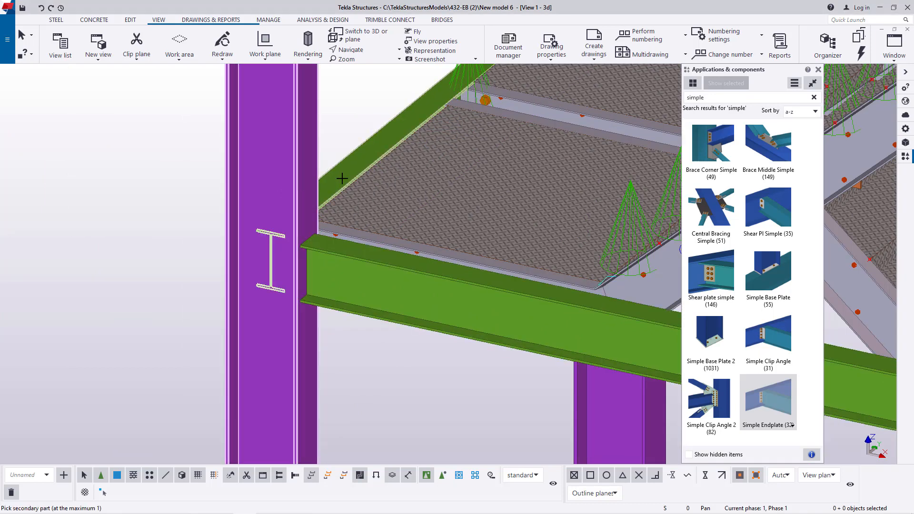
pyautogui.click(302, 326)
pyautogui.click(335, 290)
pyautogui.scroll(-3, 301, 200)
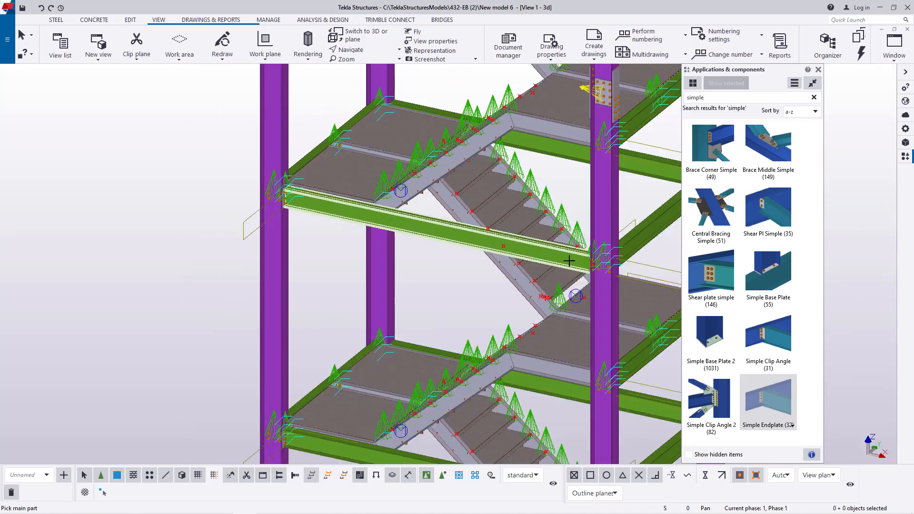
# - Connect the remaining landing side beams to the rear column with Simple Endplates
pyautogui.scroll(2, 574, 261)
pyautogui.scroll(-4, 566, 285)
pyautogui.scroll(3, 317, 265)
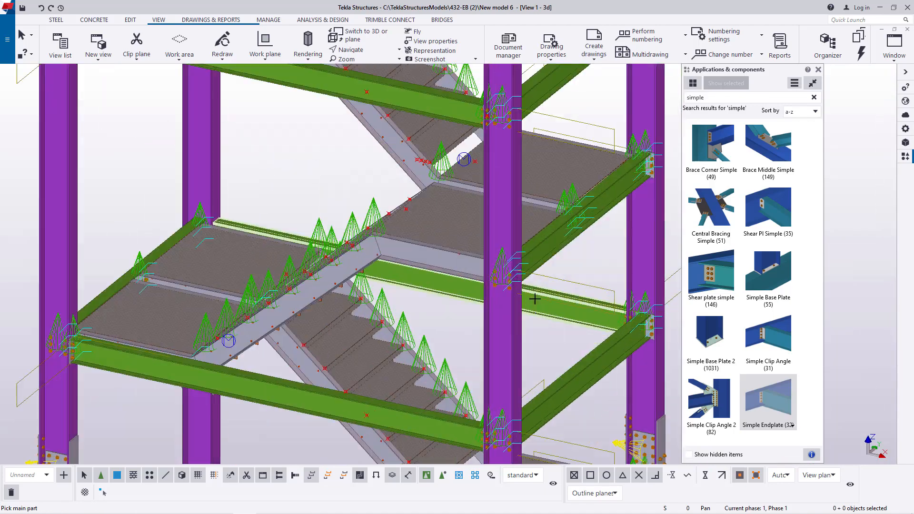
pyautogui.scroll(5, 267, 247)
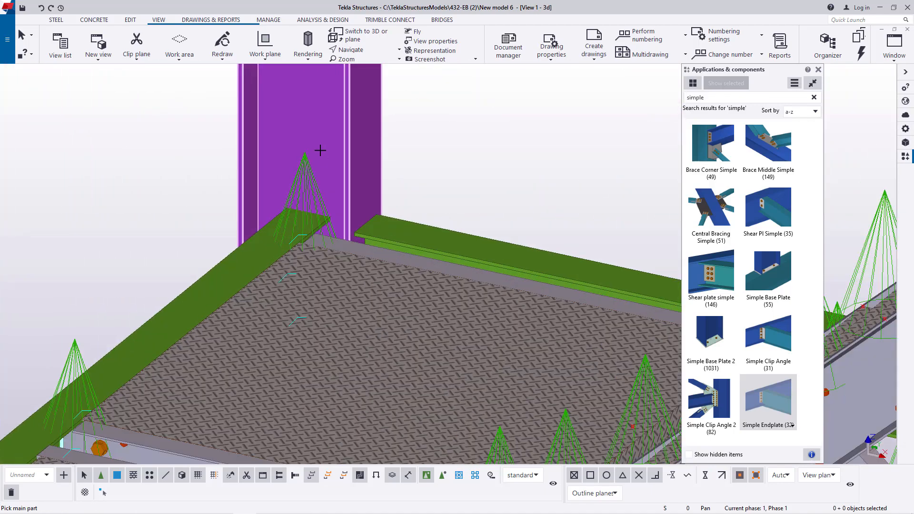
pyautogui.click(252, 245)
pyautogui.click(316, 187)
pyautogui.scroll(-4, 343, 205)
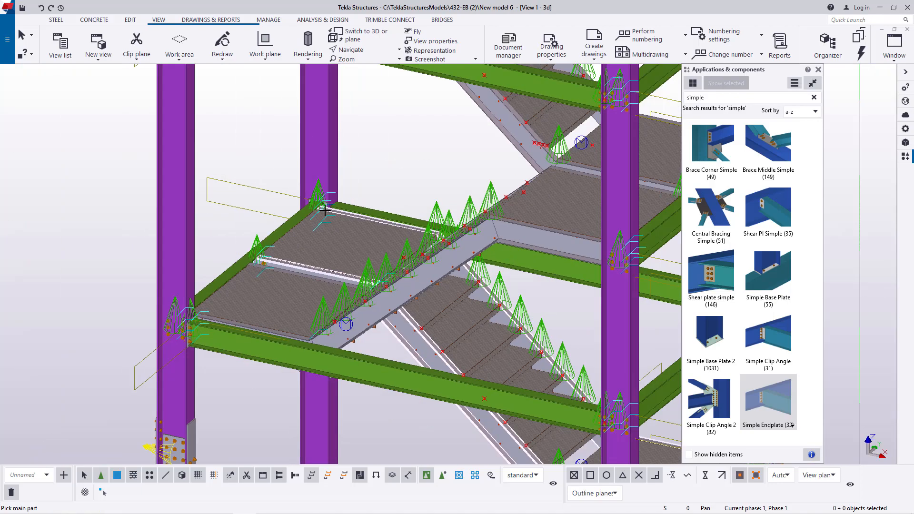
pyautogui.scroll(2, 371, 220)
pyautogui.scroll(-3, 372, 220)
pyautogui.scroll(6, 449, 231)
pyautogui.scroll(-4, 493, 249)
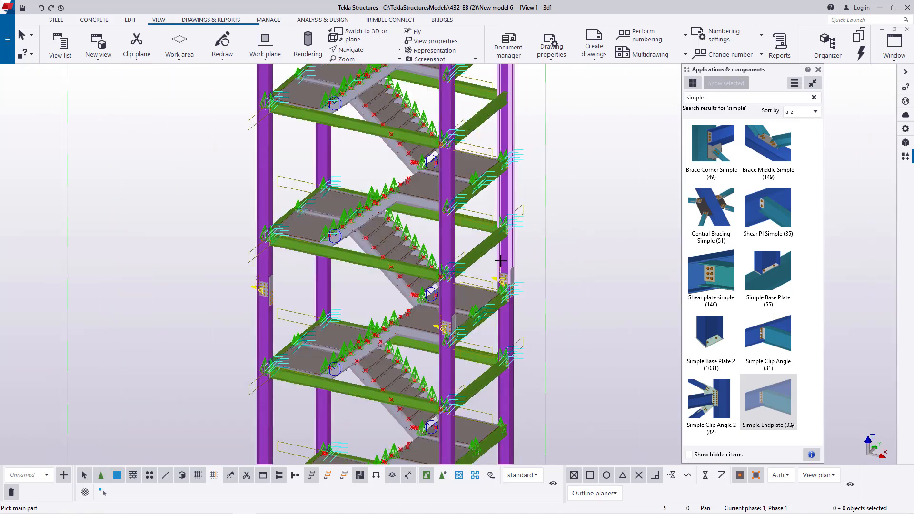
# - Connect the landing's rear long beam to the rear column with a Simple Endplate
pyautogui.scroll(2, 477, 319)
pyautogui.scroll(3, 481, 321)
pyautogui.scroll(-3, 505, 322)
pyautogui.scroll(2, 528, 323)
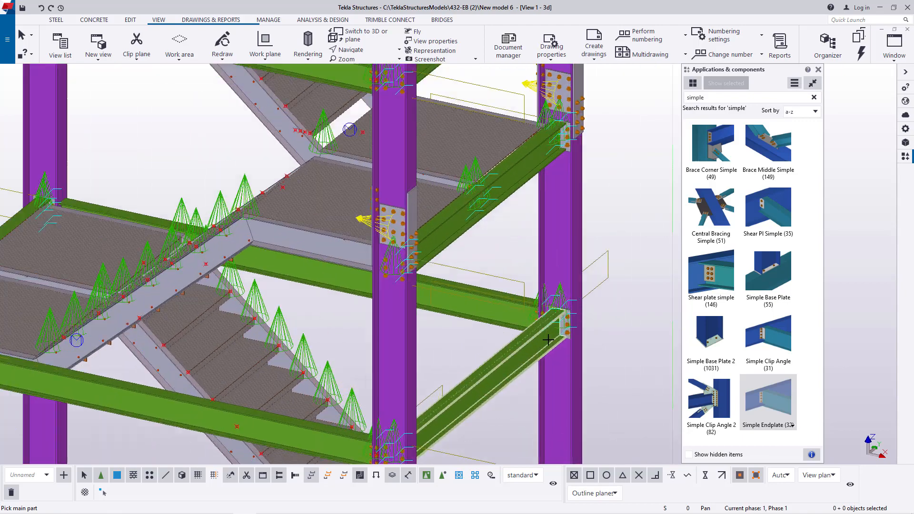
pyautogui.scroll(-2, 553, 323)
pyautogui.scroll(6, 296, 262)
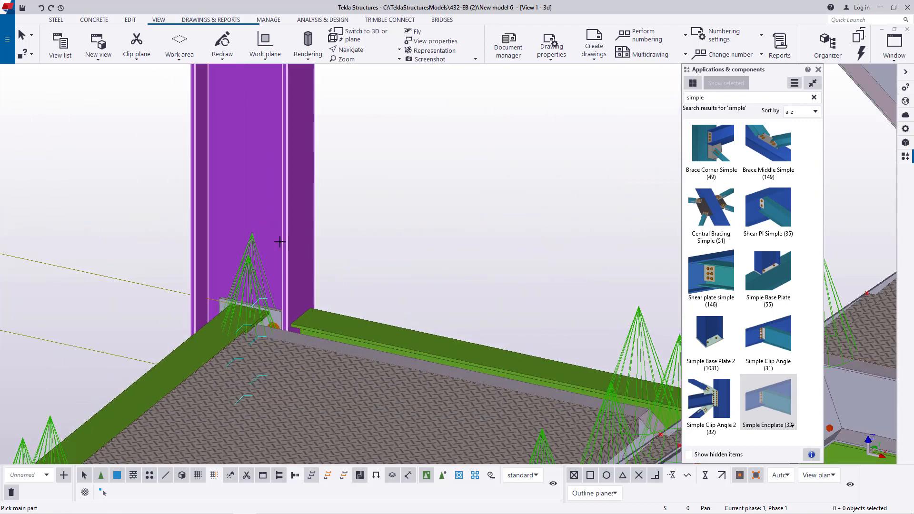
pyautogui.scroll(2, 304, 300)
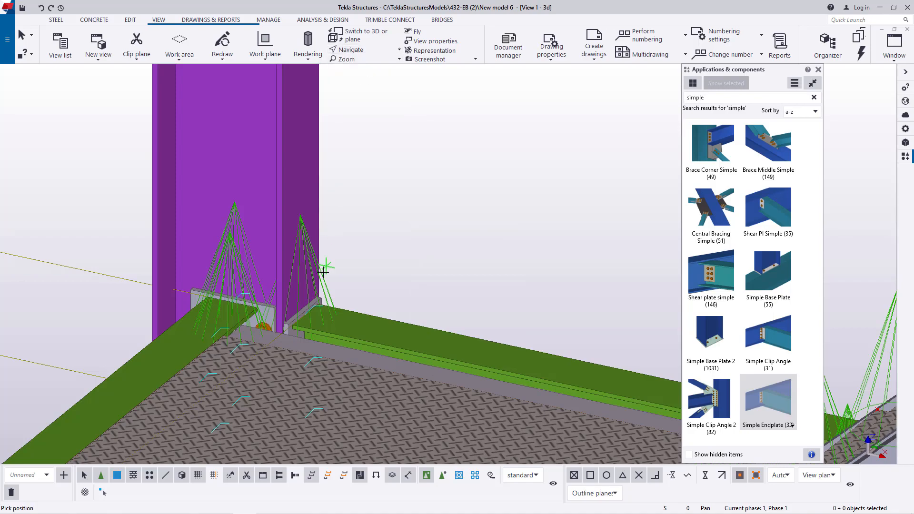
# - Examine the endplate and splice connections where the stair landings and beams meet the columns
pyautogui.scroll(-3, 323, 272)
pyautogui.scroll(-8, 340, 294)
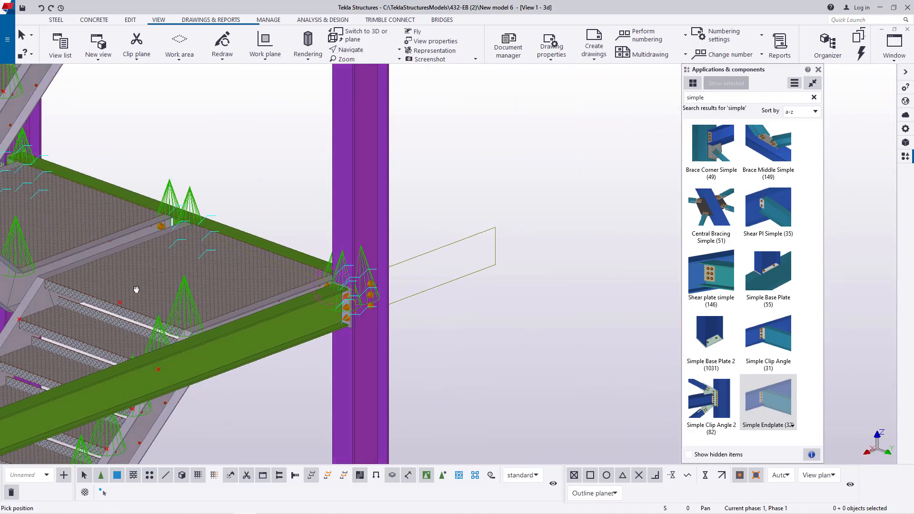
pyautogui.keyDown('ctrl'); pyautogui.moveTo(365, 292); pyautogui.dragTo(289, 285, button='middle'); pyautogui.keyUp('ctrl')
pyautogui.scroll(8, 288, 285)
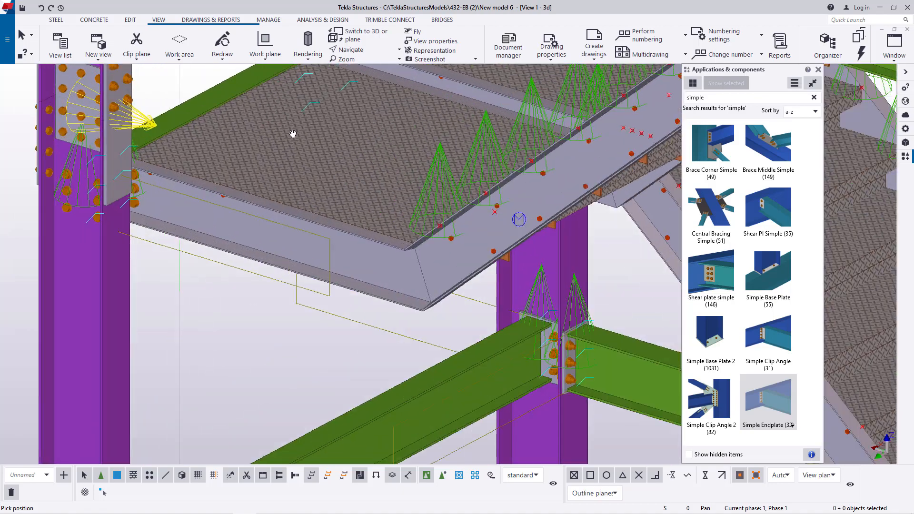
pyautogui.scroll(4, 279, 279)
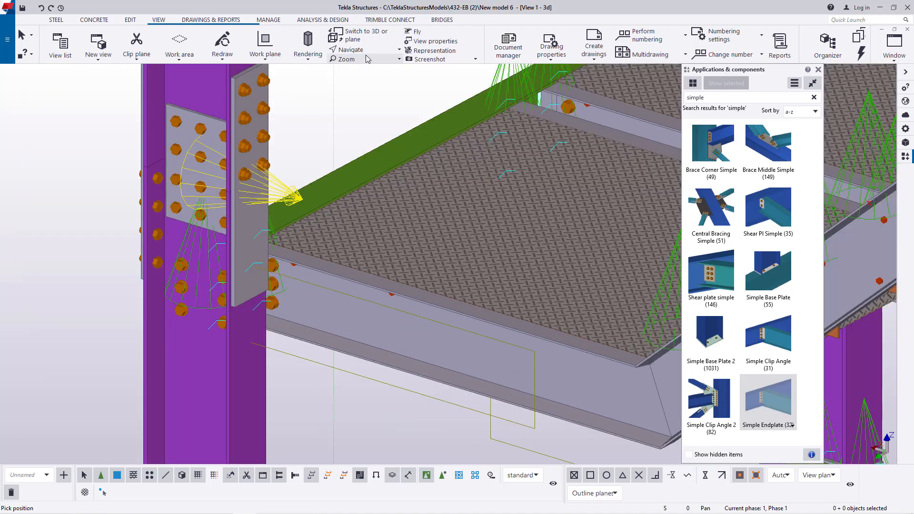
pyautogui.click(366, 51)
pyautogui.click(360, 83)
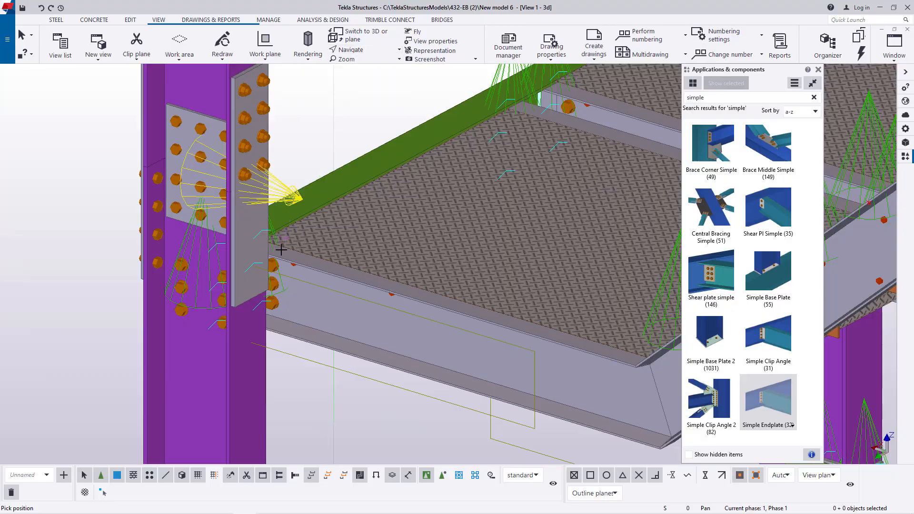
pyautogui.keyDown('ctrl'); pyautogui.moveTo(267, 275); pyautogui.dragTo(498, 229, button='middle'); pyautogui.keyUp('ctrl')
pyautogui.scroll(2, 498, 229)
pyautogui.rightClick(473, 187)
pyautogui.click(482, 193)
pyautogui.scroll(1, 436, 328)
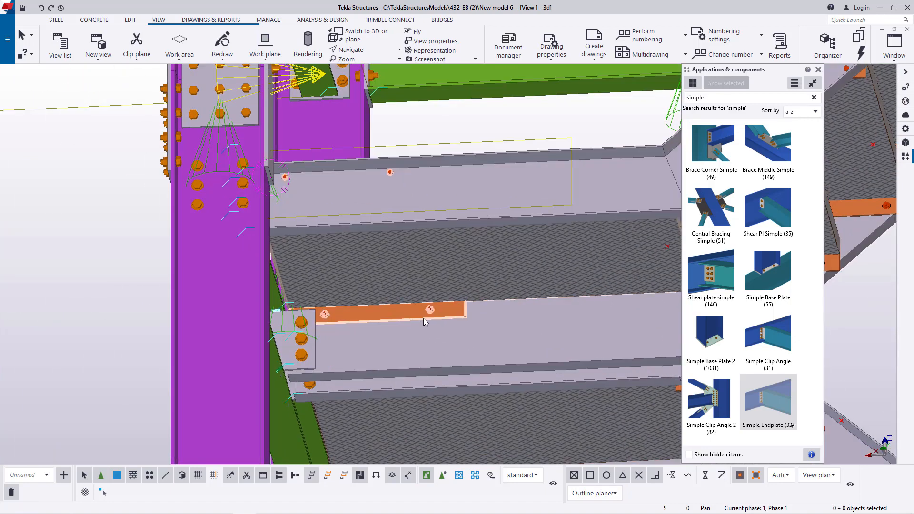
# - Examine the landing supports, stair flights and column connections along the height of the tower
pyautogui.scroll(-2, 429, 305)
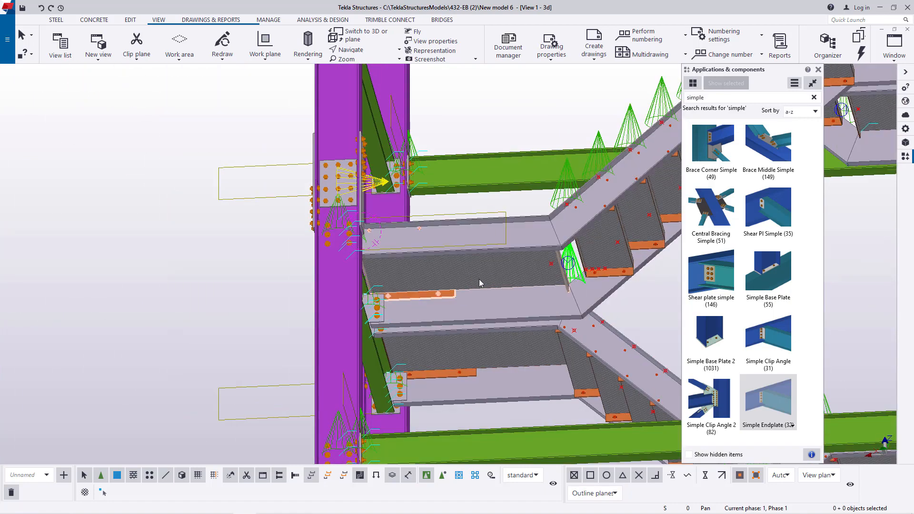
pyautogui.scroll(2, 442, 298)
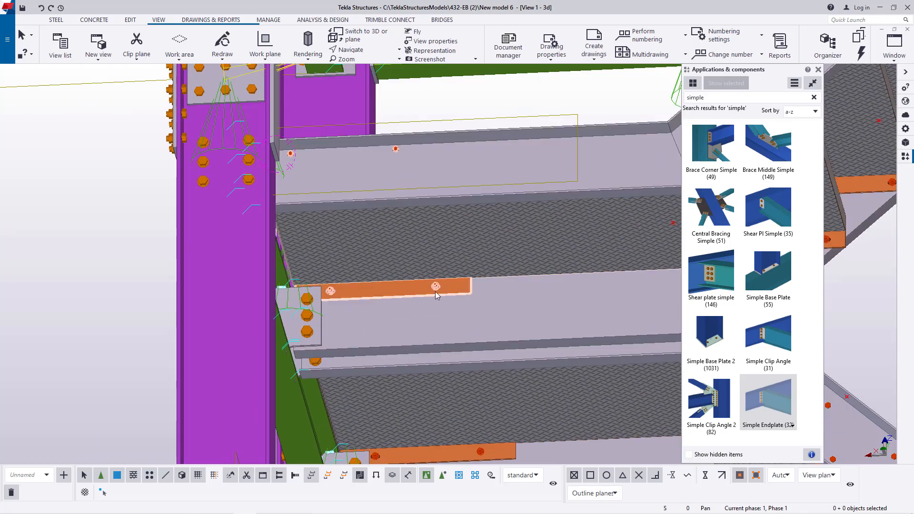
pyautogui.scroll(-2, 435, 292)
pyautogui.click(368, 51)
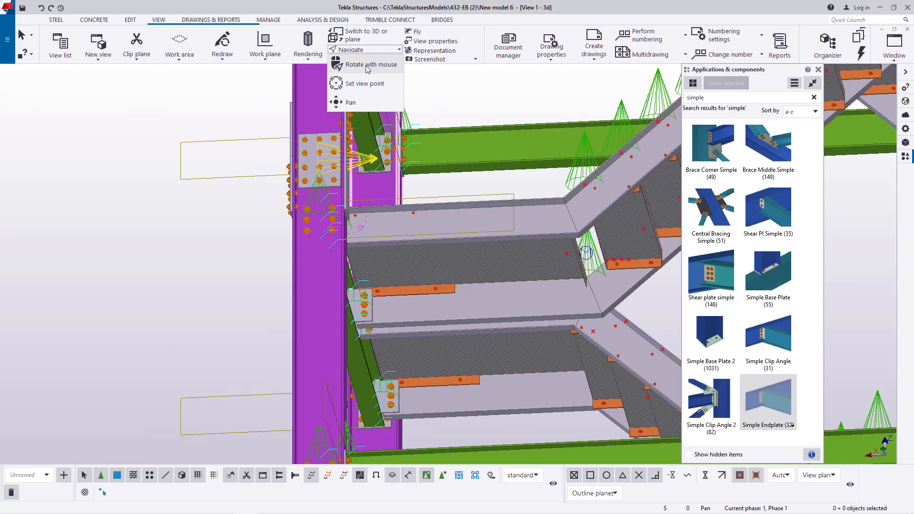
pyautogui.click(370, 77)
pyautogui.scroll(-4, 484, 238)
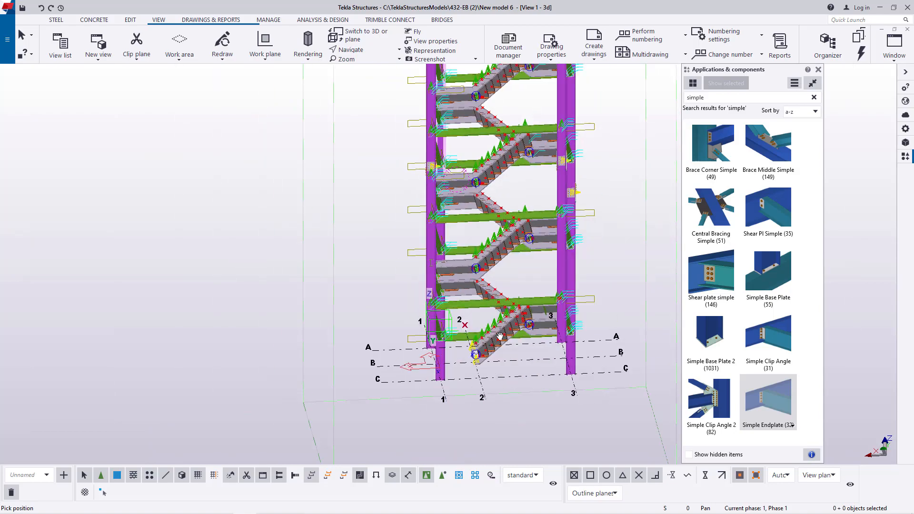
pyautogui.scroll(4, 619, 268)
pyautogui.scroll(1, 618, 268)
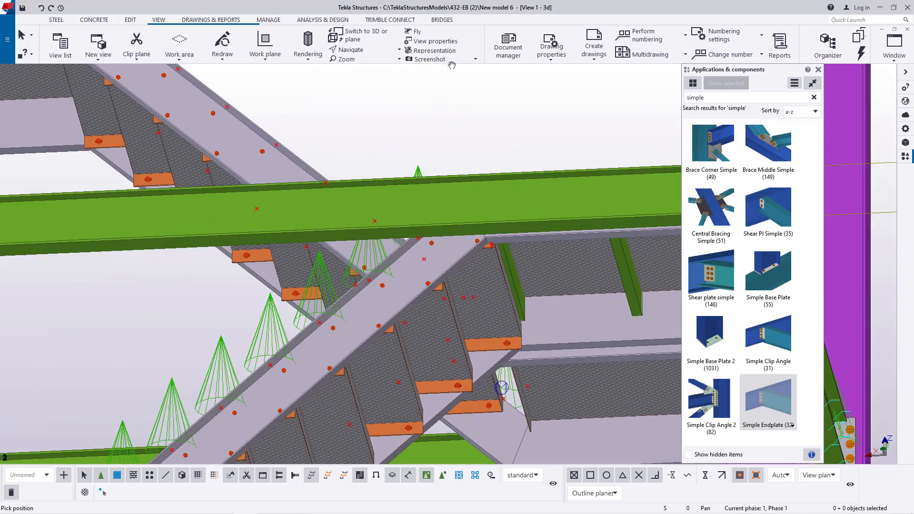
pyautogui.click(361, 50)
pyautogui.click(370, 68)
pyautogui.keyDown('ctrl'); pyautogui.moveTo(559, 264); pyautogui.dragTo(452, 321, button='middle'); pyautogui.keyUp('ctrl')
pyautogui.scroll(-2, 331, 270)
pyautogui.rightClick(588, 176)
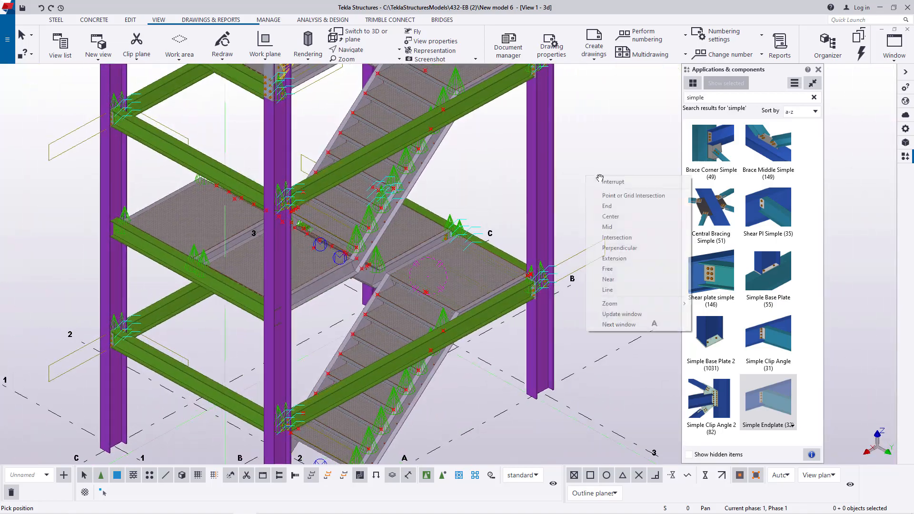
pyautogui.click(603, 182)
pyautogui.click(632, 158)
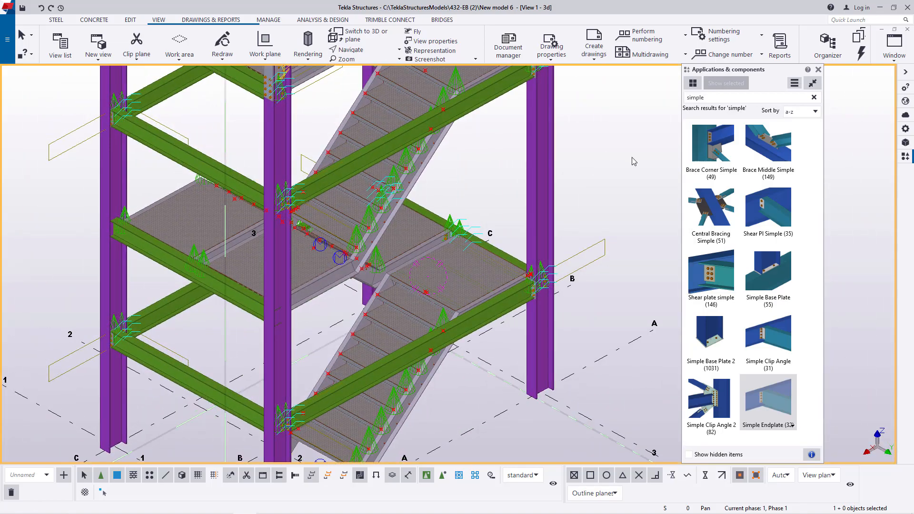
# - Clear the "simple" search and search the component catalog for "stiff"
pyautogui.click(714, 98)
pyautogui.press('BackSpace')
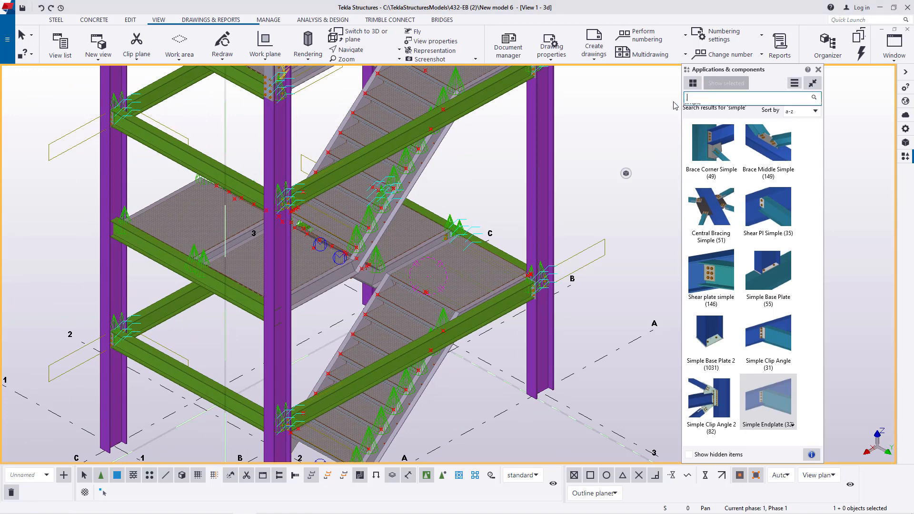
pyautogui.click(818, 70)
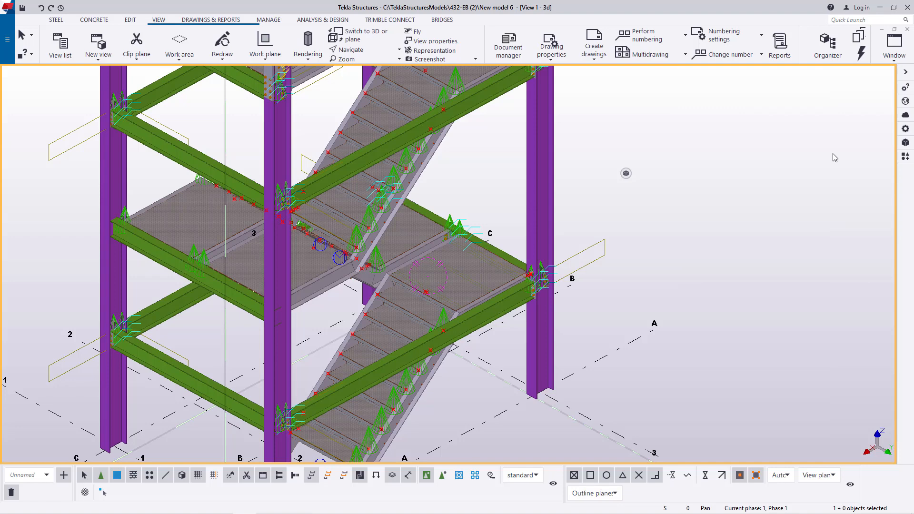
pyautogui.click(905, 157)
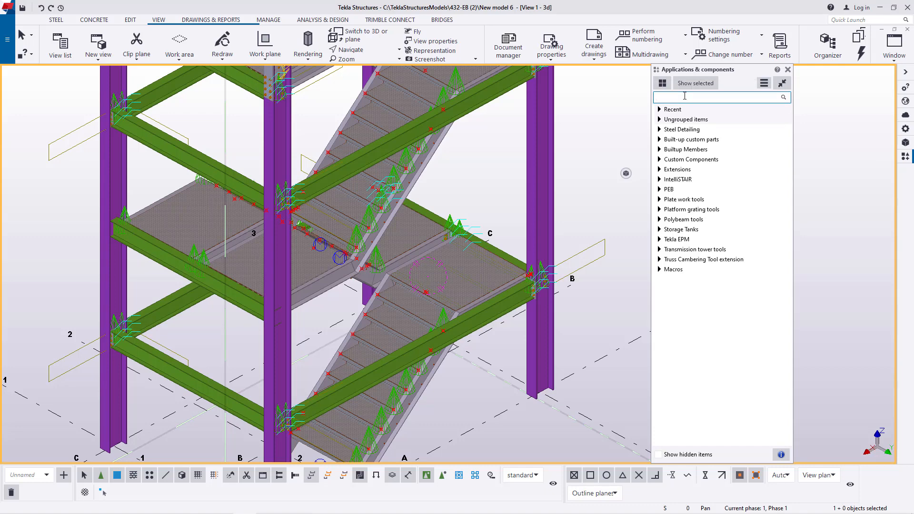
pyautogui.click(685, 96)
pyautogui.write('st')
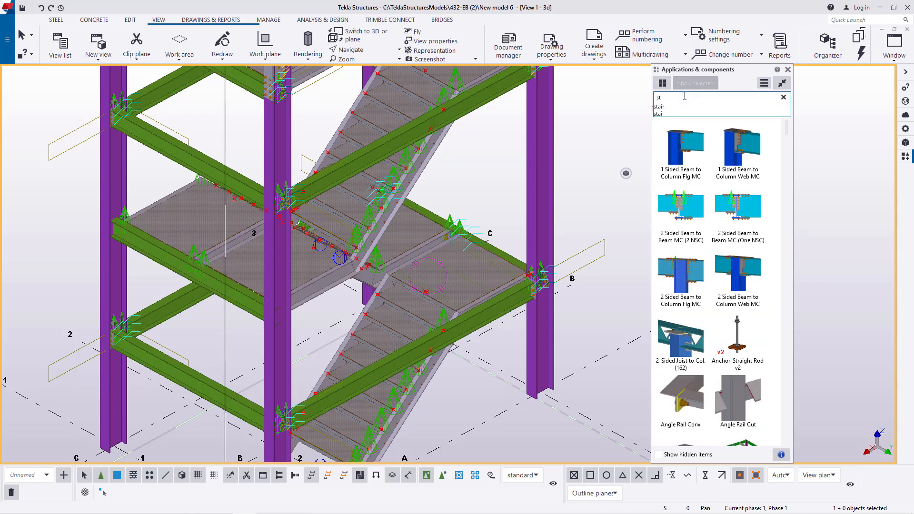
pyautogui.write('t')
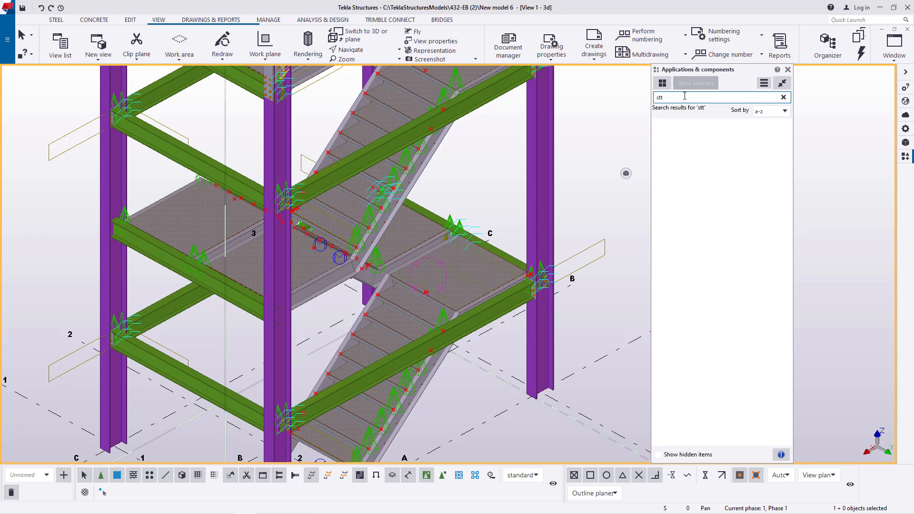
pyautogui.press('BackSpace')
pyautogui.write('iff')
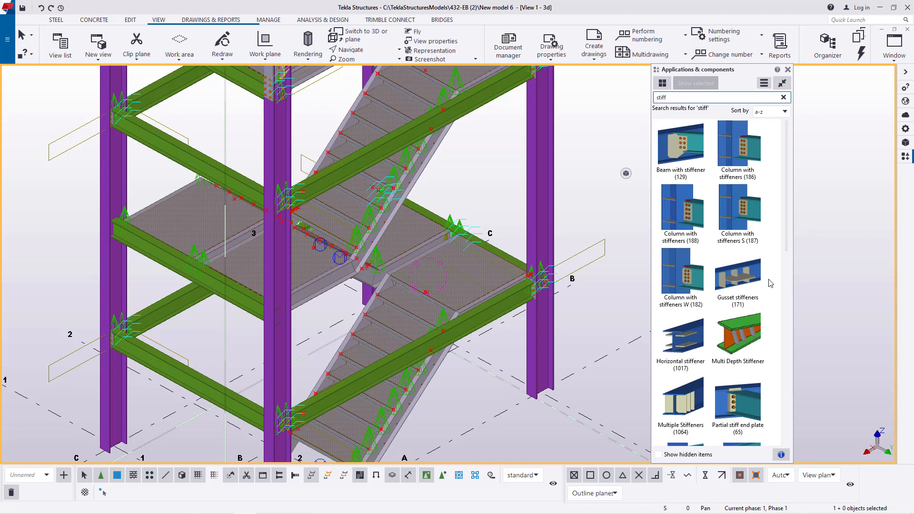
pyautogui.scroll(-5, 771, 283)
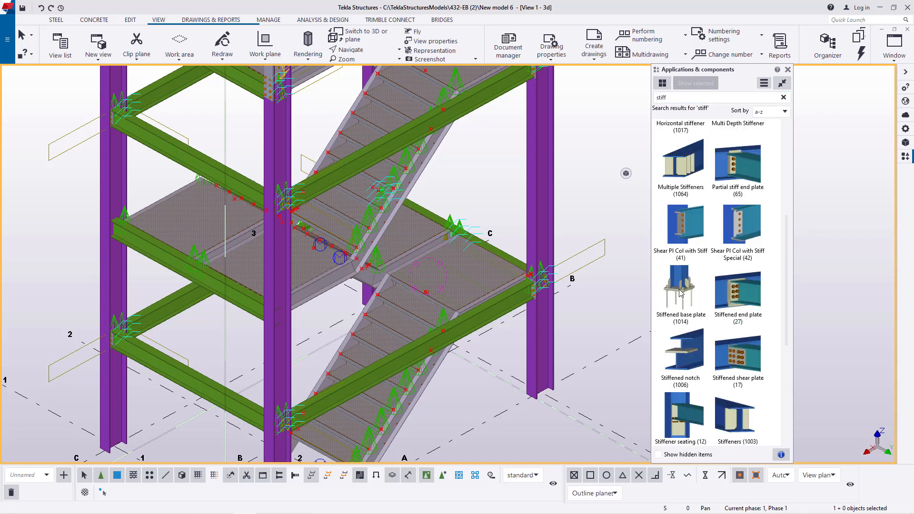
# - Start Stiffened base plate (1014) and apply its saved "base plate" settings
pyautogui.click(680, 292)
pyautogui.doubleClick(686, 322)
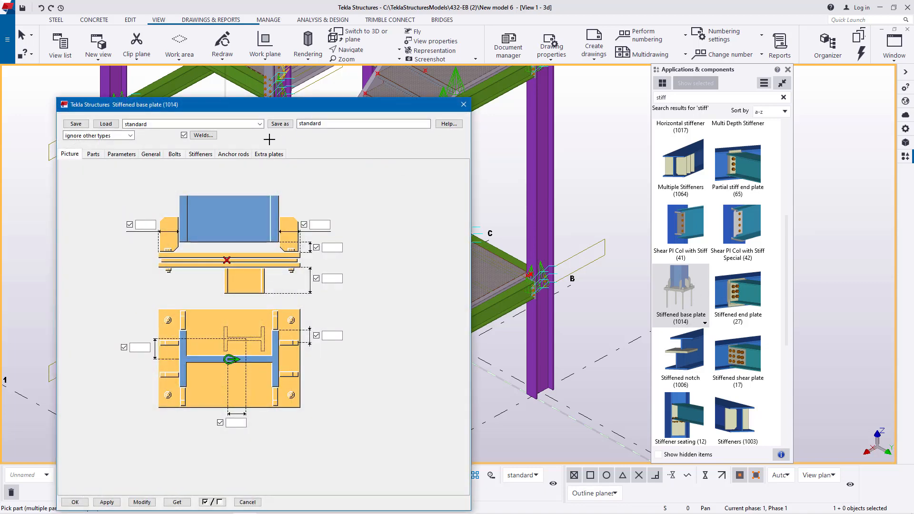
pyautogui.click(260, 124)
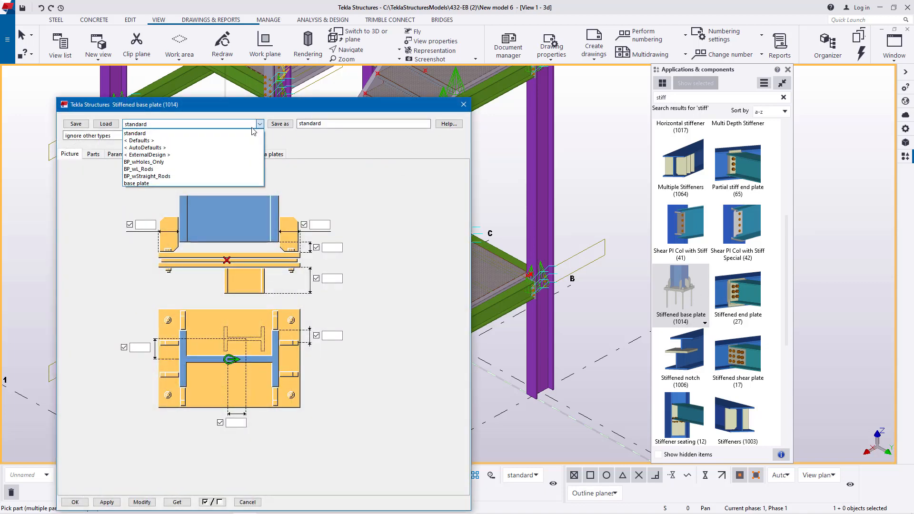
pyautogui.click(143, 183)
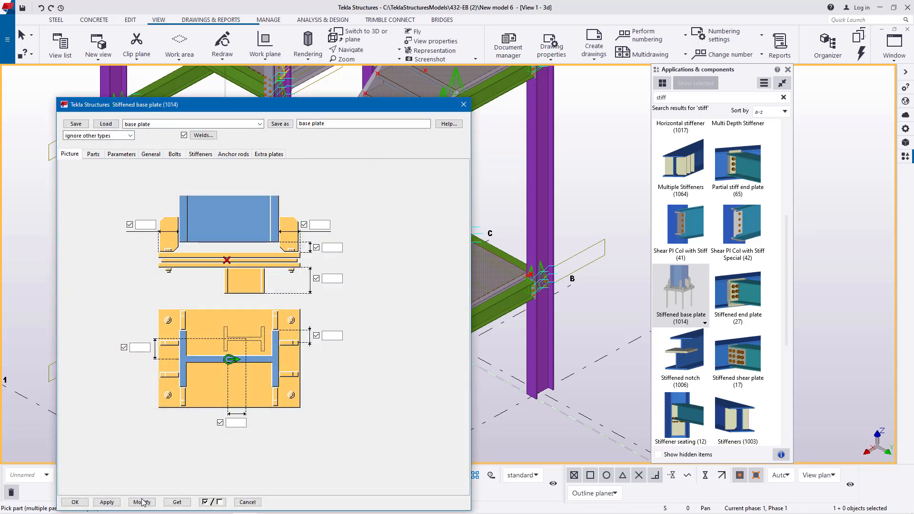
pyautogui.click(113, 502)
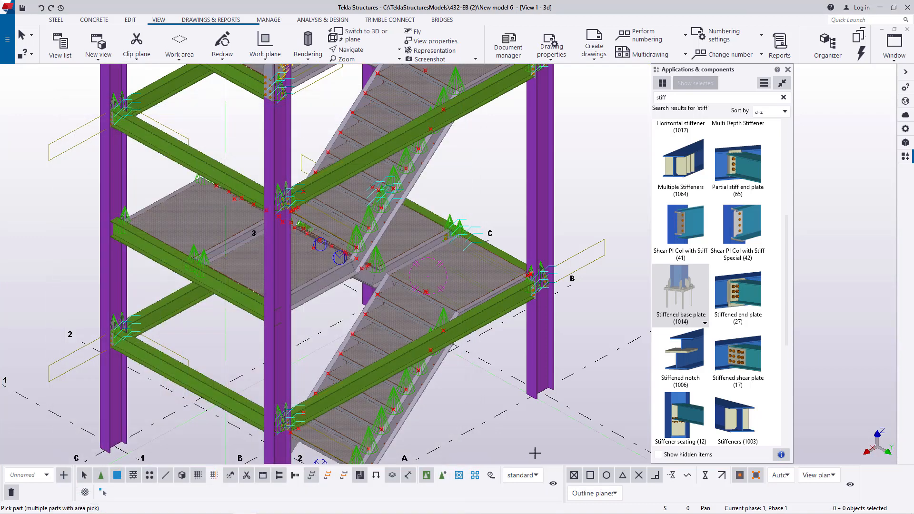
# - Add stiffened base plates to the bottoms of the columns at grids A/3, A/1 and C/1
pyautogui.scroll(8, 549, 381)
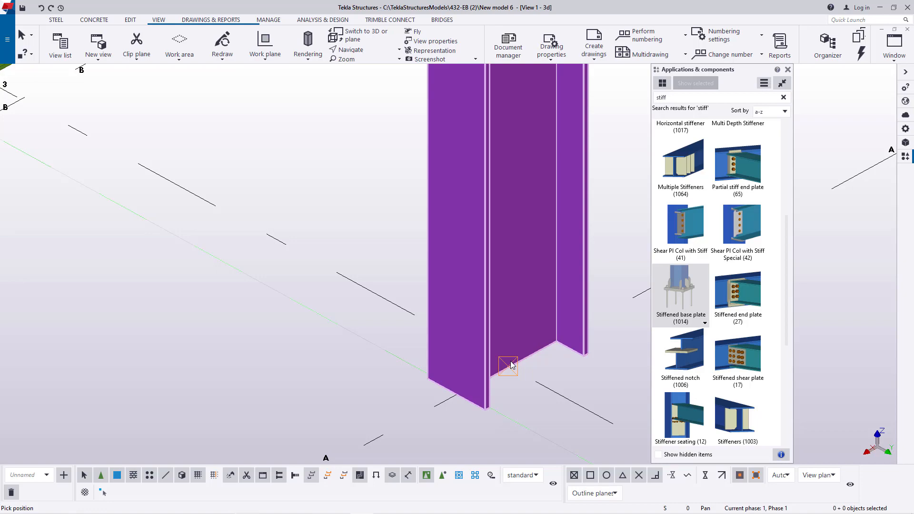
pyautogui.click(511, 362)
pyautogui.scroll(-9, 540, 255)
pyautogui.scroll(3, 316, 367)
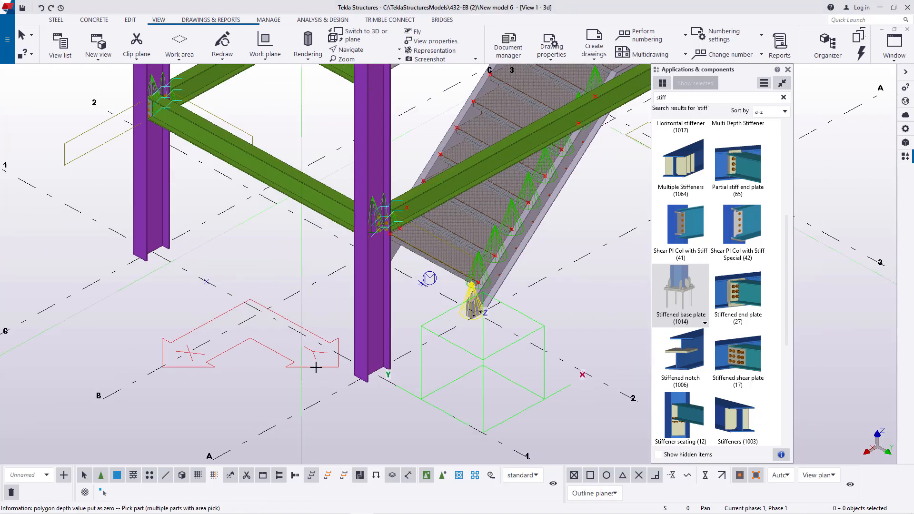
pyautogui.scroll(6, 402, 376)
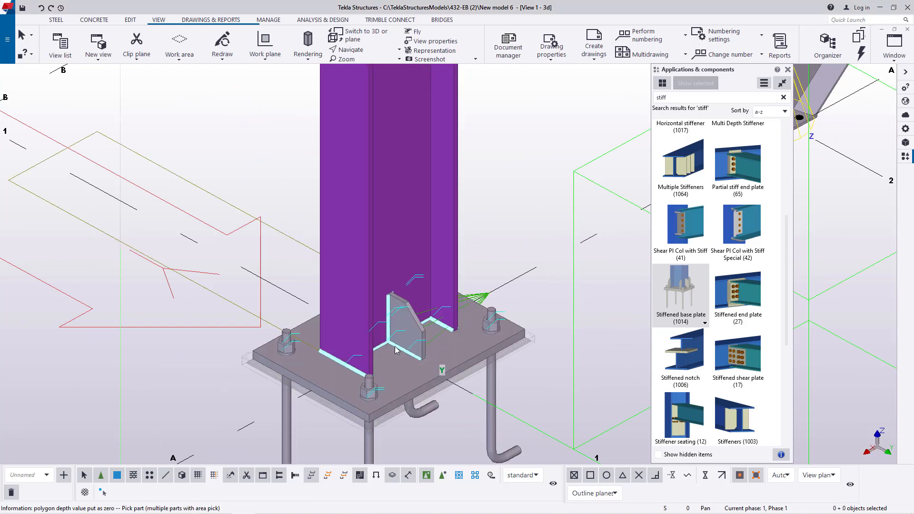
pyautogui.scroll(-5, 396, 350)
pyautogui.scroll(6, 316, 305)
pyautogui.click(339, 307)
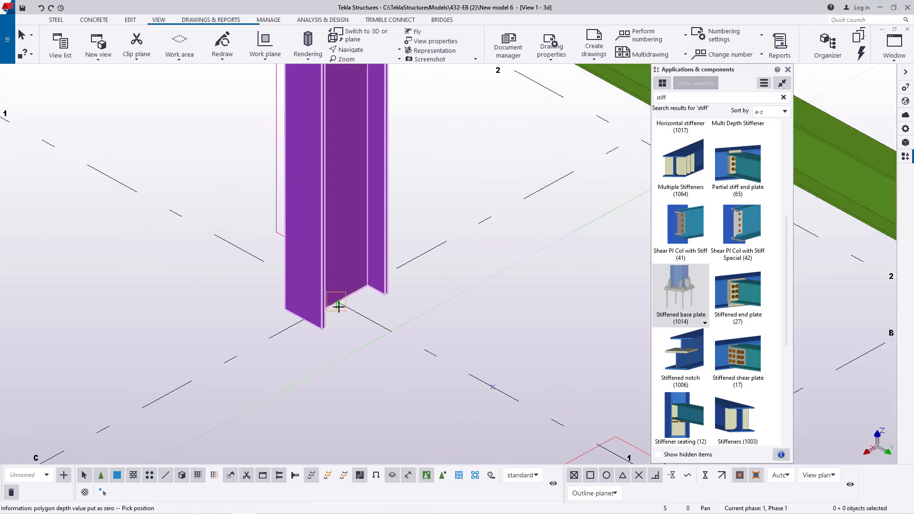
pyautogui.click(336, 309)
pyautogui.scroll(-6, 265, 372)
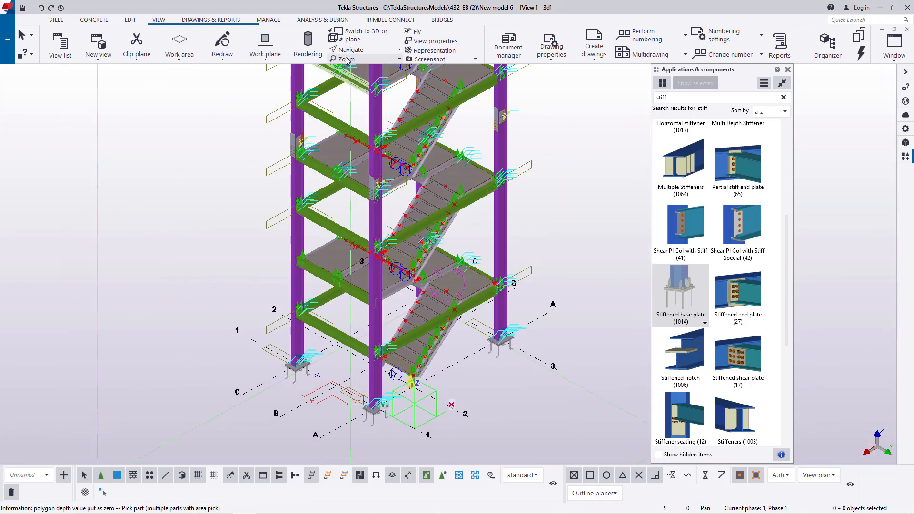
# - Add a stiffened base plate to the bottom of the remaining column at grid C/3 and close the component catalog
pyautogui.keyDown('ctrl'); pyautogui.moveTo(425, 285); pyautogui.dragTo(591, 272, button='middle'); pyautogui.keyUp('ctrl')
pyautogui.scroll(6, 340, 342)
pyautogui.rightClick(385, 270)
pyautogui.click(411, 275)
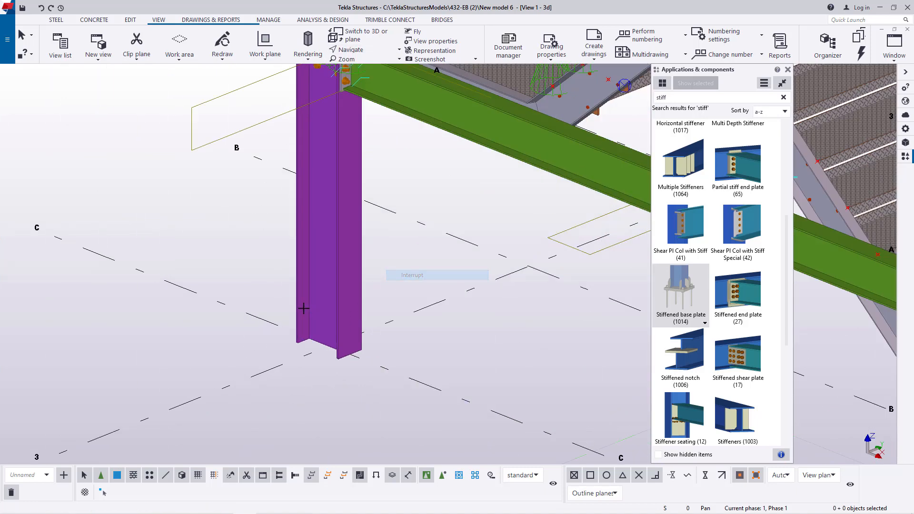
pyautogui.scroll(2, 302, 304)
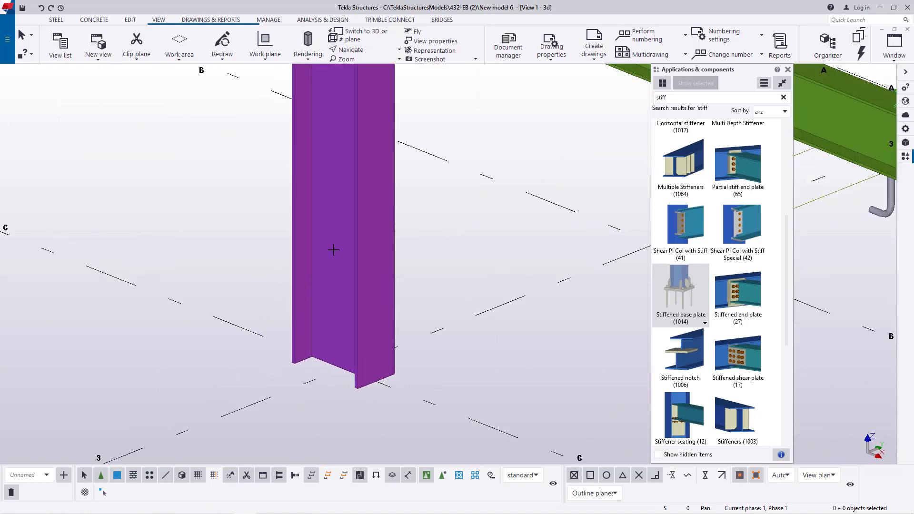
pyautogui.click(345, 362)
pyautogui.rightClick(450, 224)
pyautogui.click(478, 228)
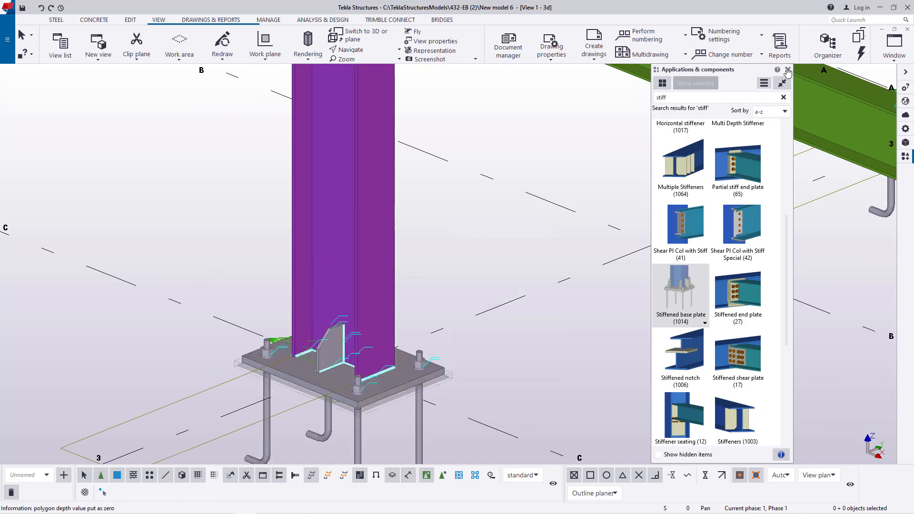
pyautogui.click(787, 70)
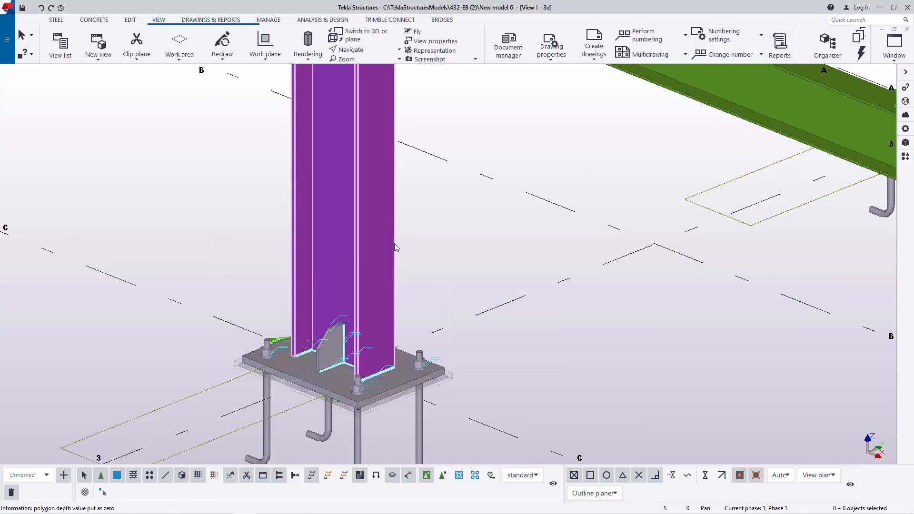
# - Examine the new base plate from another side, as well as the beams and lower stair flight
pyautogui.click(365, 50)
pyautogui.click(366, 69)
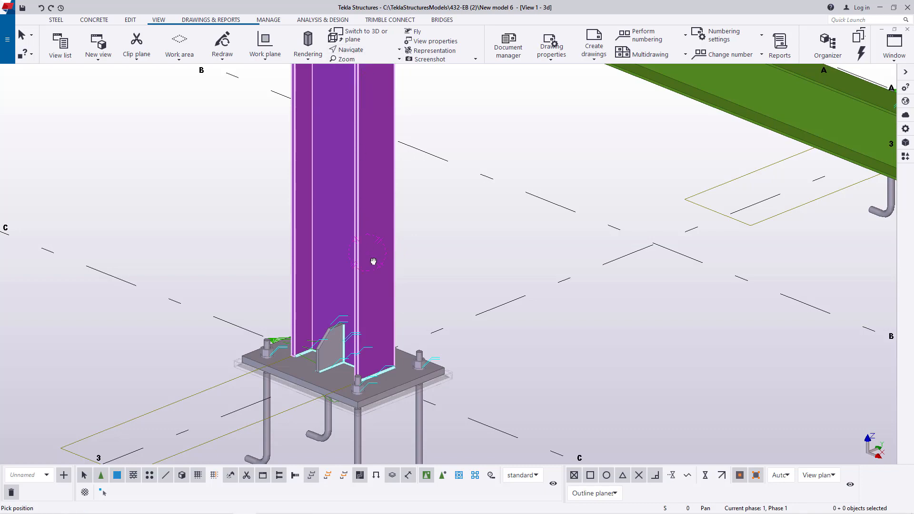
pyautogui.moveTo(373, 261); pyautogui.dragTo(551, 301)
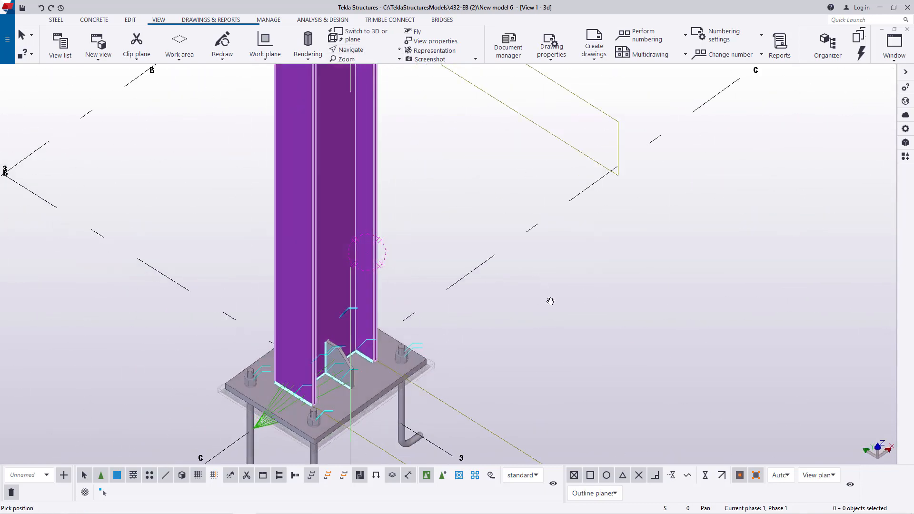
pyautogui.scroll(-6, 459, 367)
pyautogui.moveTo(459, 280); pyautogui.dragTo(411, 178)
pyautogui.scroll(-3, 459, 405)
pyautogui.scroll(6, 459, 196)
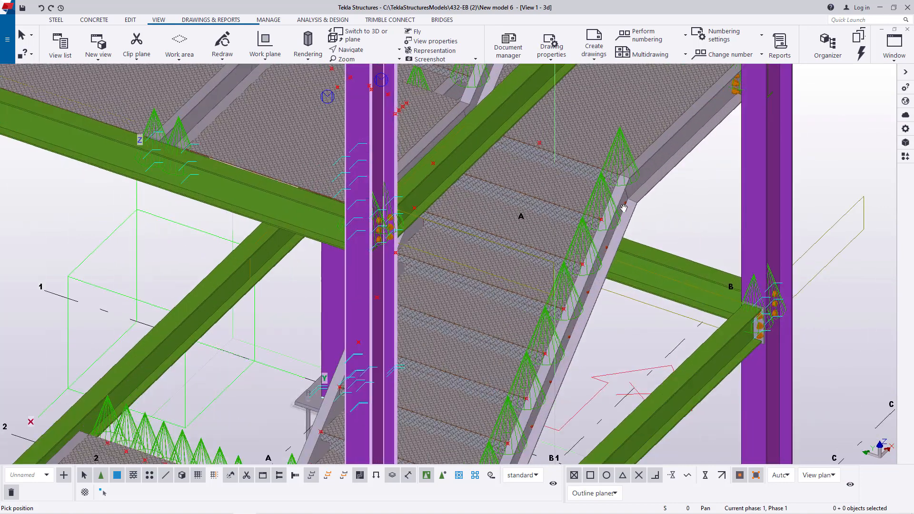
# - End the active navigation command and redraw the 3D view of the stair tower
pyautogui.scroll(-3, 348, 283)
pyautogui.moveTo(470, 267); pyautogui.dragTo(456, 300)
pyautogui.scroll(-6, 456, 300)
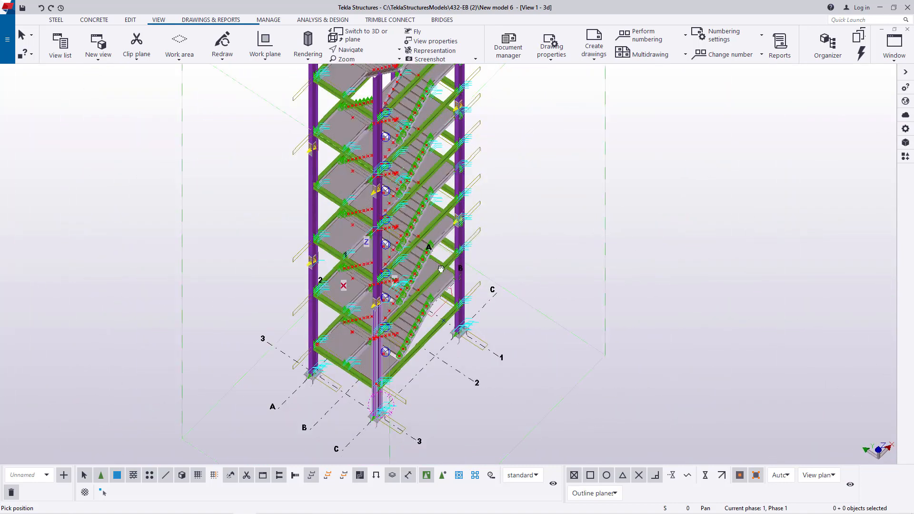
pyautogui.rightClick(504, 175)
pyautogui.click(530, 179)
pyautogui.rightClick(520, 145)
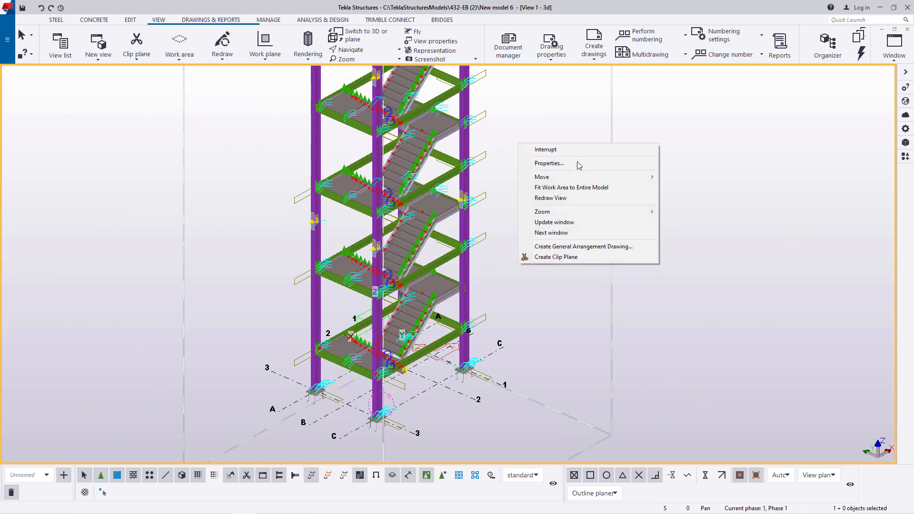
pyautogui.click(569, 199)
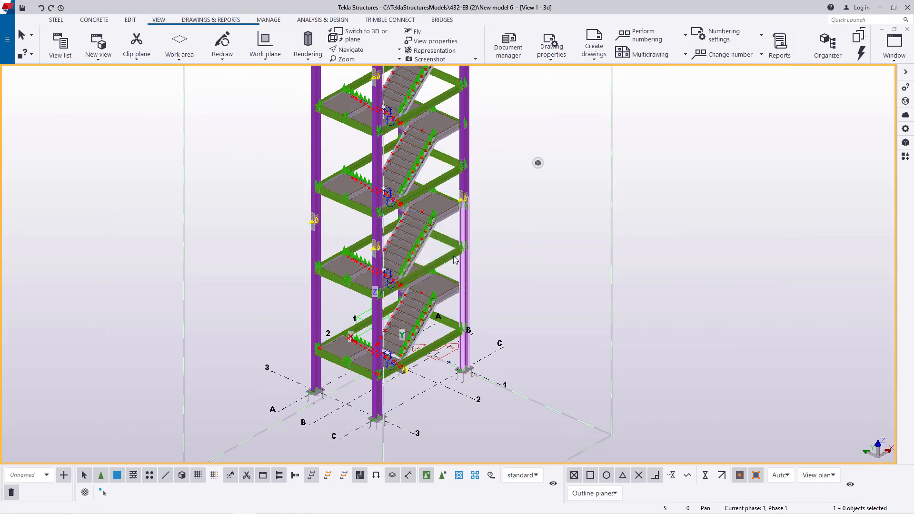
# - Examine the stair treads, stringers and landing joints up close, as well as the stacked flights from another side of the tower
pyautogui.scroll(3, 409, 271)
pyautogui.click(372, 50)
pyautogui.click(367, 67)
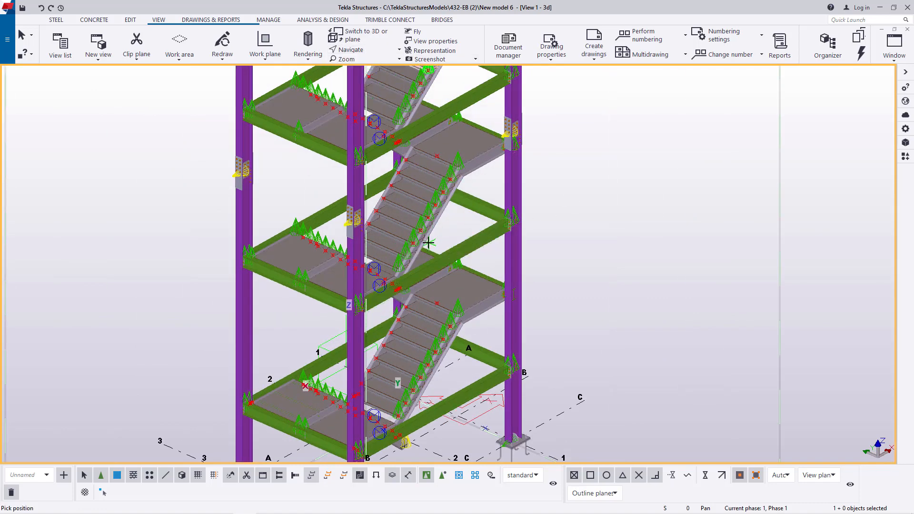
pyautogui.scroll(6, 407, 212)
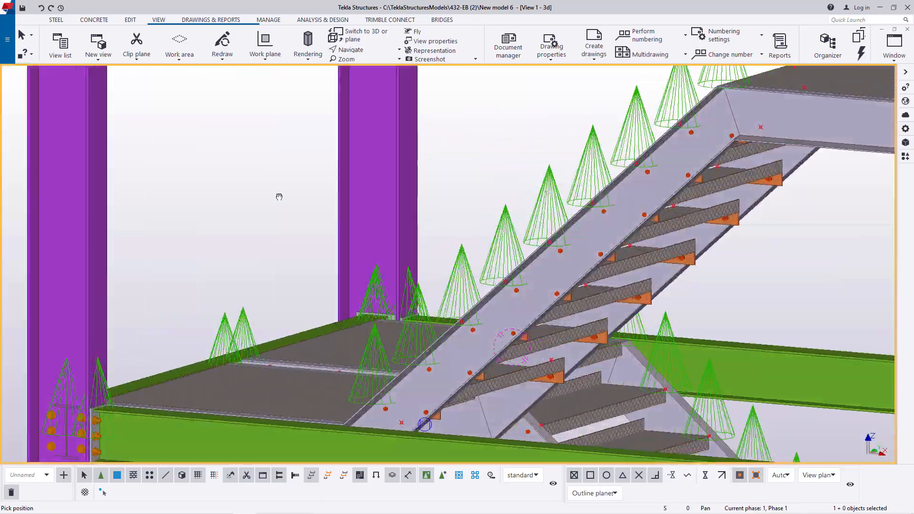
pyautogui.keyDown('ctrl'); pyautogui.moveTo(279, 196); pyautogui.dragTo(301, 175, button='middle'); pyautogui.keyUp('ctrl')
pyautogui.scroll(-3, 454, 215)
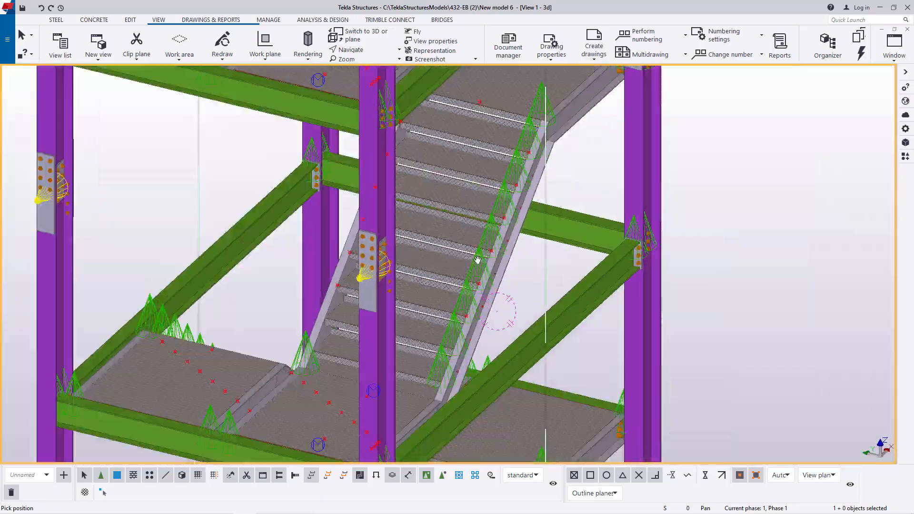
pyautogui.scroll(8, 450, 229)
pyautogui.scroll(-10, 376, 236)
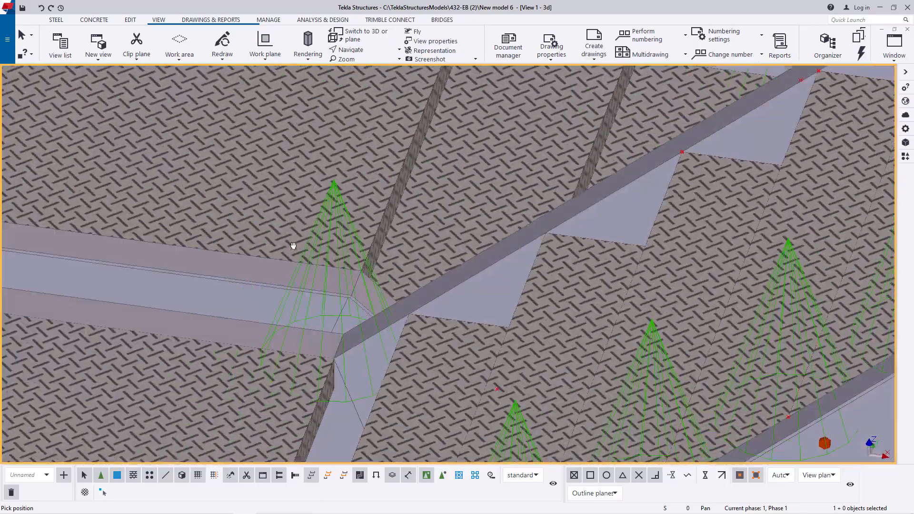
pyautogui.scroll(-6, 331, 277)
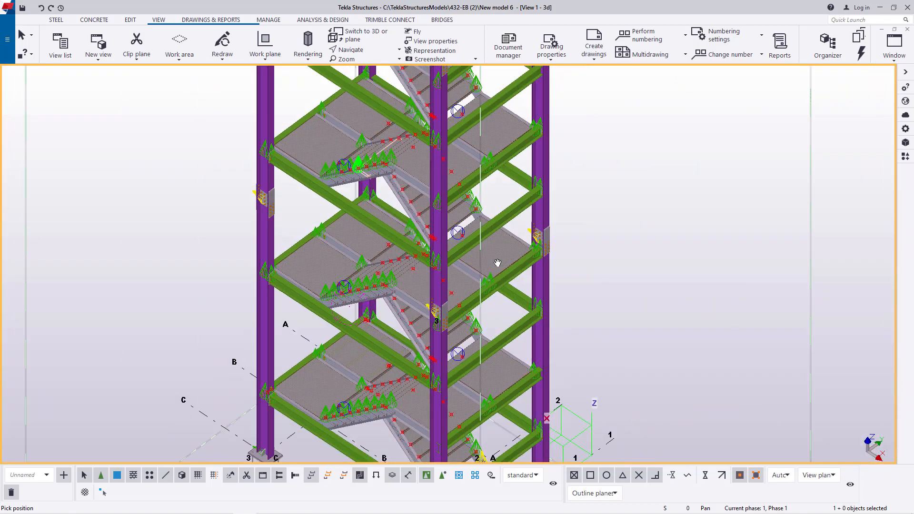
# - Change the projection of the 3d view from orthogonal to Perspective in its view properties
pyautogui.keyDown('ctrl'); pyautogui.moveTo(403, 244); pyautogui.dragTo(405, 295, button='middle'); pyautogui.keyUp('ctrl')
pyautogui.rightClick(753, 189)
pyautogui.click(758, 195)
pyautogui.doubleClick(696, 187)
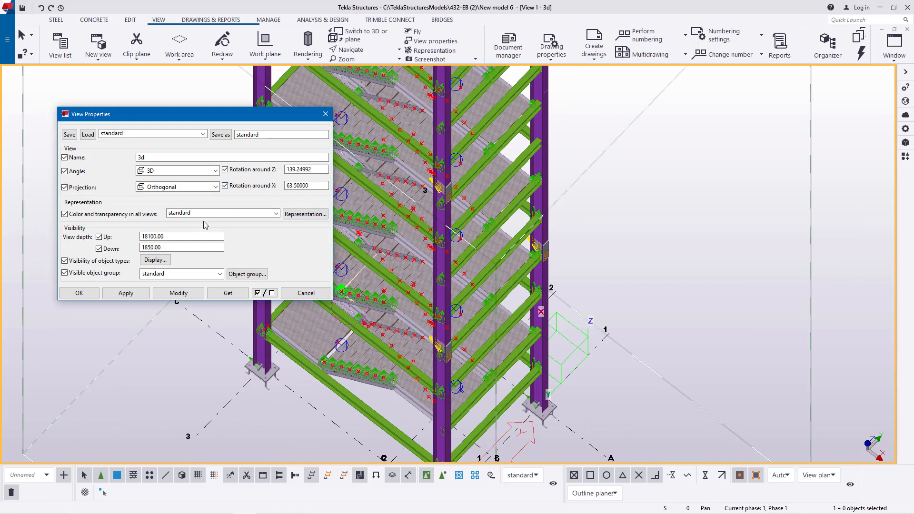
pyautogui.doubleClick(275, 214)
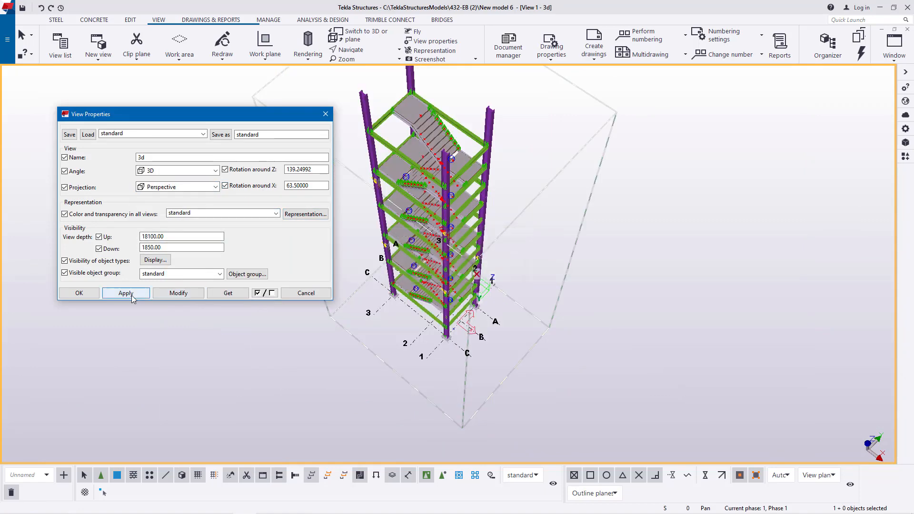
pyautogui.click(92, 298)
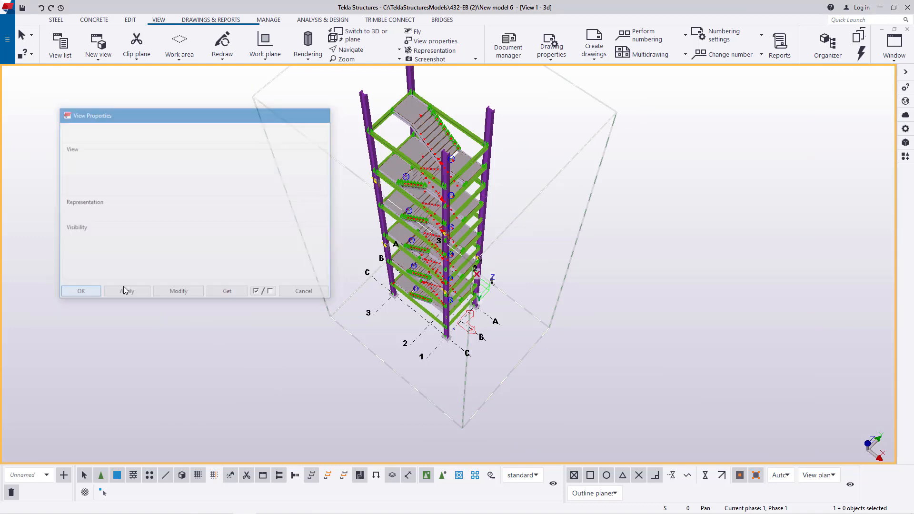
# - Examine the top landing and upper stair flights in perspective, as well as the full height of the tower
pyautogui.scroll(5, 440, 99)
pyautogui.scroll(-2, 438, 99)
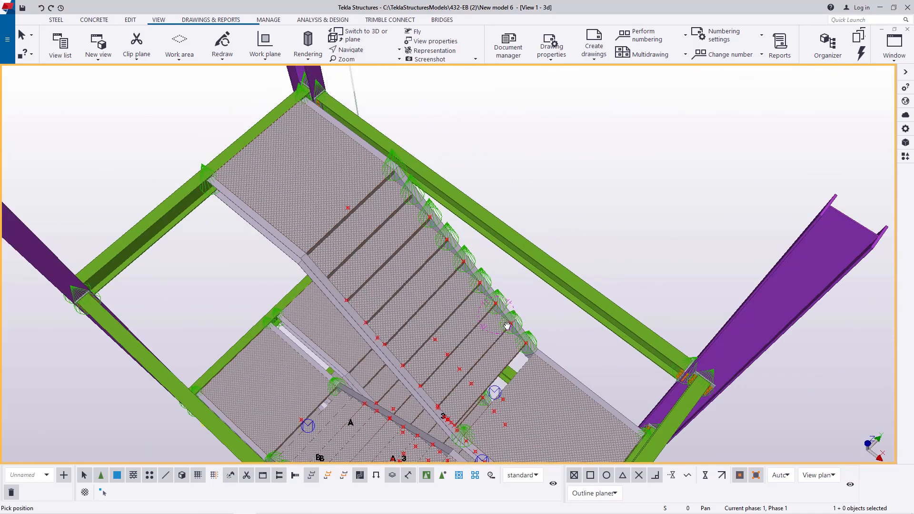
pyautogui.keyDown('ctrl'); pyautogui.moveTo(508, 326); pyautogui.dragTo(413, 200, button='middle'); pyautogui.keyUp('ctrl')
pyautogui.scroll(-3, 419, 196)
pyautogui.keyDown('ctrl'); pyautogui.moveTo(471, 272); pyautogui.dragTo(343, 252, button='middle'); pyautogui.keyUp('ctrl')
pyautogui.keyDown('ctrl'); pyautogui.moveTo(533, 302); pyautogui.dragTo(432, 300, button='middle'); pyautogui.keyUp('ctrl')
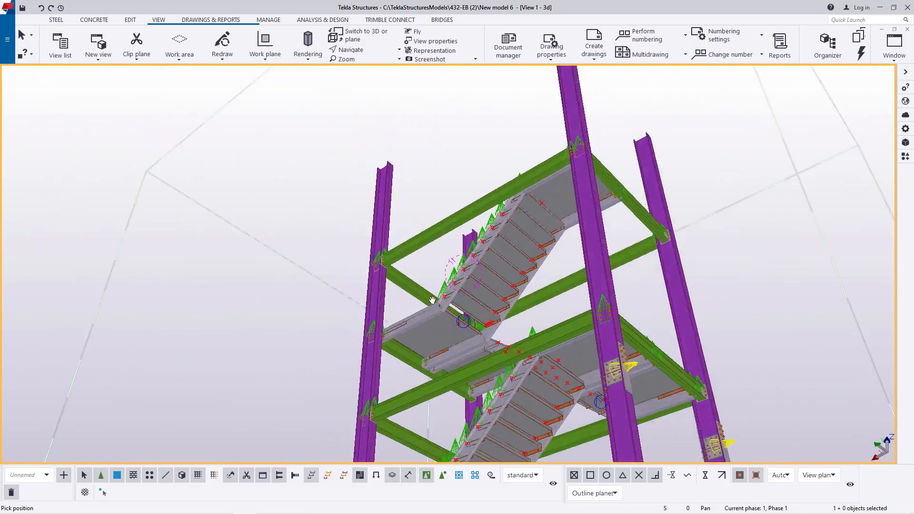
pyautogui.scroll(5, 521, 235)
pyautogui.scroll(-1, 575, 249)
pyautogui.keyDown('ctrl'); pyautogui.moveTo(575, 249); pyautogui.dragTo(655, 377, button='middle'); pyautogui.keyUp('ctrl')
pyautogui.scroll(-3, 655, 377)
pyautogui.keyDown('ctrl'); pyautogui.moveTo(504, 241); pyautogui.dragTo(455, 206, button='middle'); pyautogui.keyUp('ctrl')
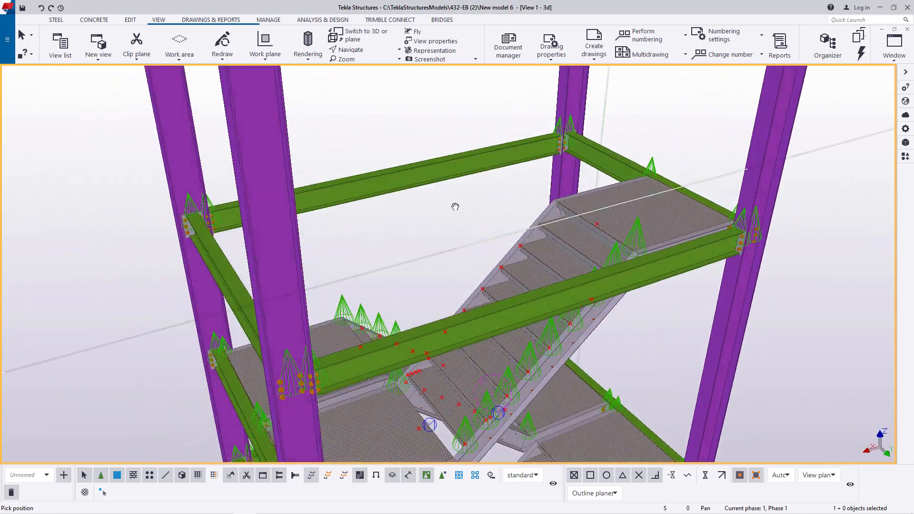
pyautogui.scroll(-5, 510, 194)
pyautogui.keyDown('ctrl'); pyautogui.moveTo(553, 216); pyautogui.dragTo(518, 193, button='middle'); pyautogui.keyUp('ctrl')
pyautogui.scroll(-1, 520, 196)
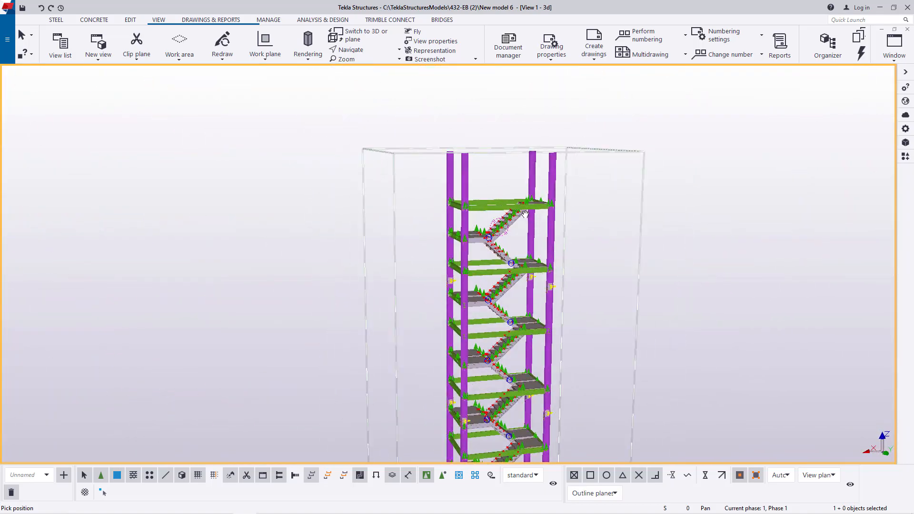
pyautogui.keyDown('ctrl'); pyautogui.moveTo(557, 243); pyautogui.dragTo(611, 267, button='middle'); pyautogui.keyUp('ctrl')
pyautogui.scroll(-1, 607, 269)
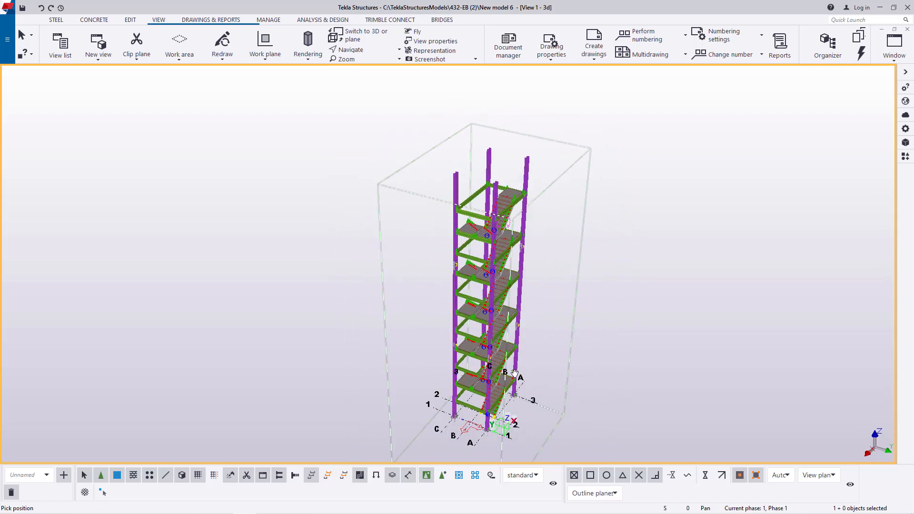
# - Examine the lower stair flight, its landing and the column base plates in perspective from several angles
pyautogui.scroll(6, 481, 399)
pyautogui.scroll(2, 478, 394)
pyautogui.keyDown('ctrl'); pyautogui.moveTo(494, 320); pyautogui.dragTo(465, 316, button='middle'); pyautogui.keyUp('ctrl')
pyautogui.scroll(5, 528, 377)
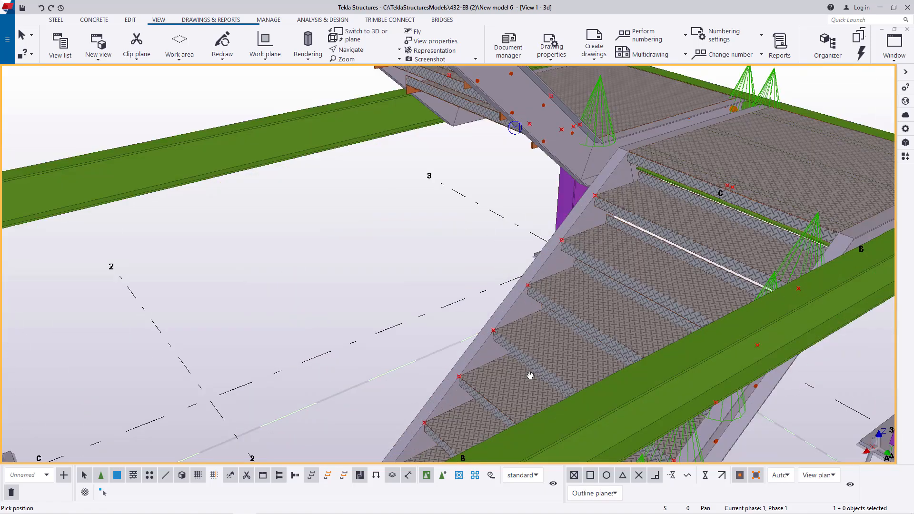
pyautogui.scroll(-1, 530, 376)
pyautogui.click(369, 53)
pyautogui.click(366, 64)
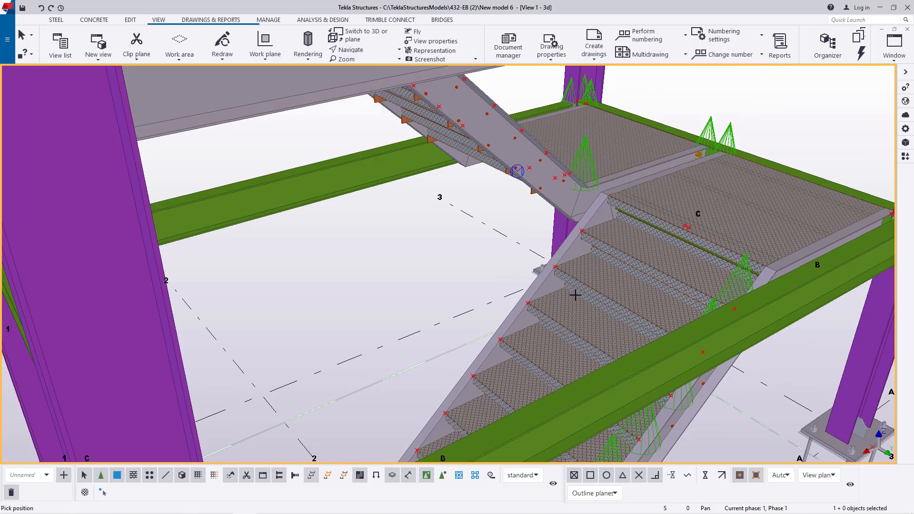
pyautogui.moveTo(575, 295); pyautogui.dragTo(591, 227)
pyautogui.scroll(-5, 543, 265)
pyautogui.moveTo(542, 257); pyautogui.dragTo(570, 361)
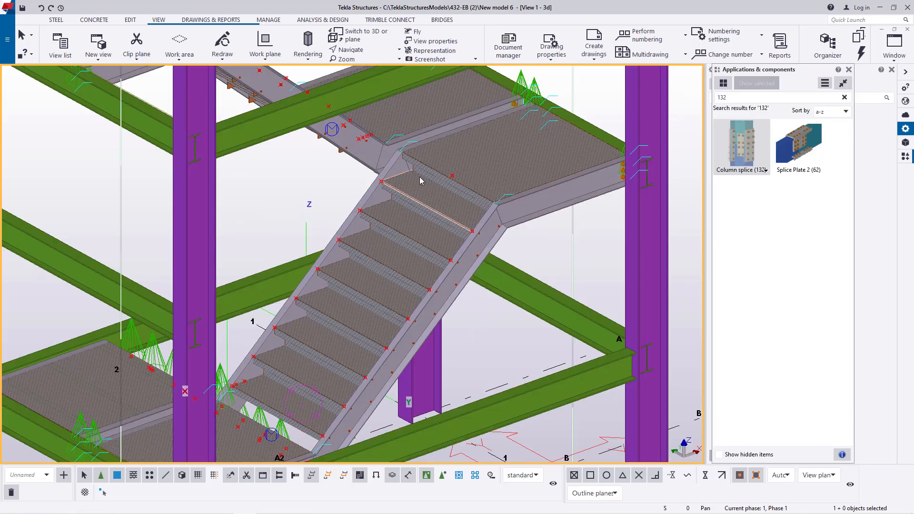